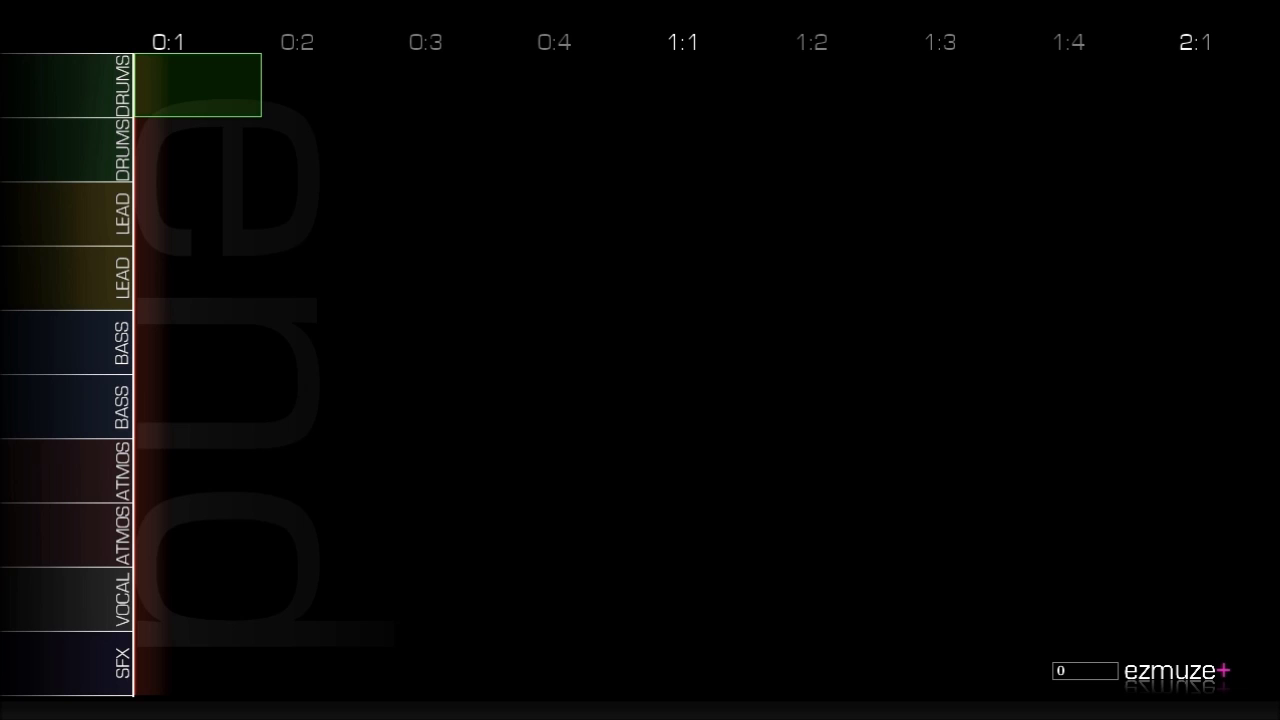
# Raise the song's tempo above 106 BPM in the song settings.
pyautogui.press('Escape')
pyautogui.press('Down')
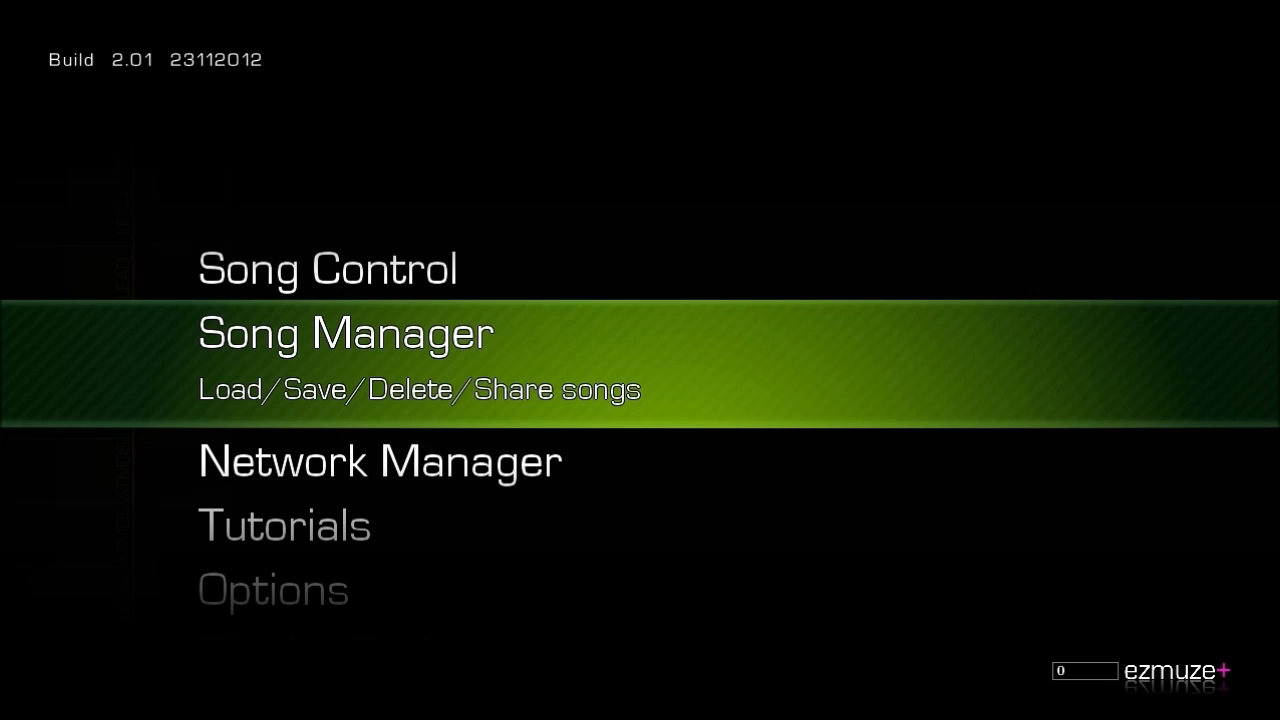
pyautogui.press('Up')
pyautogui.press('Return')
pyautogui.press('Down')
pyautogui.press('Right')
pyautogui.press('Right')
pyautogui.press('Right')
pyautogui.press('Right')
pyautogui.press('Right')
pyautogui.press('Right')
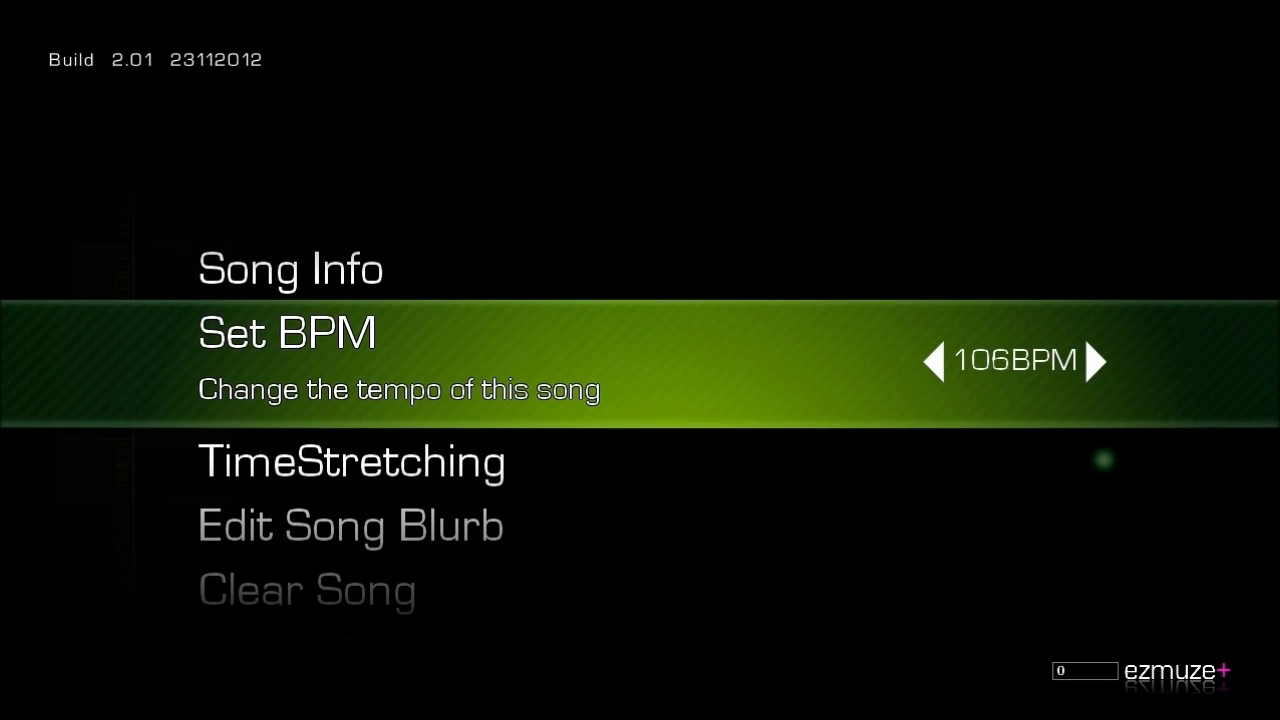
pyautogui.press('Right')
pyautogui.press('Right')
pyautogui.press('Right')
pyautogui.press('Right')
pyautogui.press('Right')
pyautogui.press('Right')
pyautogui.press('Right')
pyautogui.press('Right')
pyautogui.press('Right')
pyautogui.press('Right')
pyautogui.press('Right')
pyautogui.press('Right')
pyautogui.press('Right')
pyautogui.press('Right')
pyautogui.press('Right')
pyautogui.press('Right')
pyautogui.press('Right')
pyautogui.press('Right')
pyautogui.press('Down')
pyautogui.press('Escape')
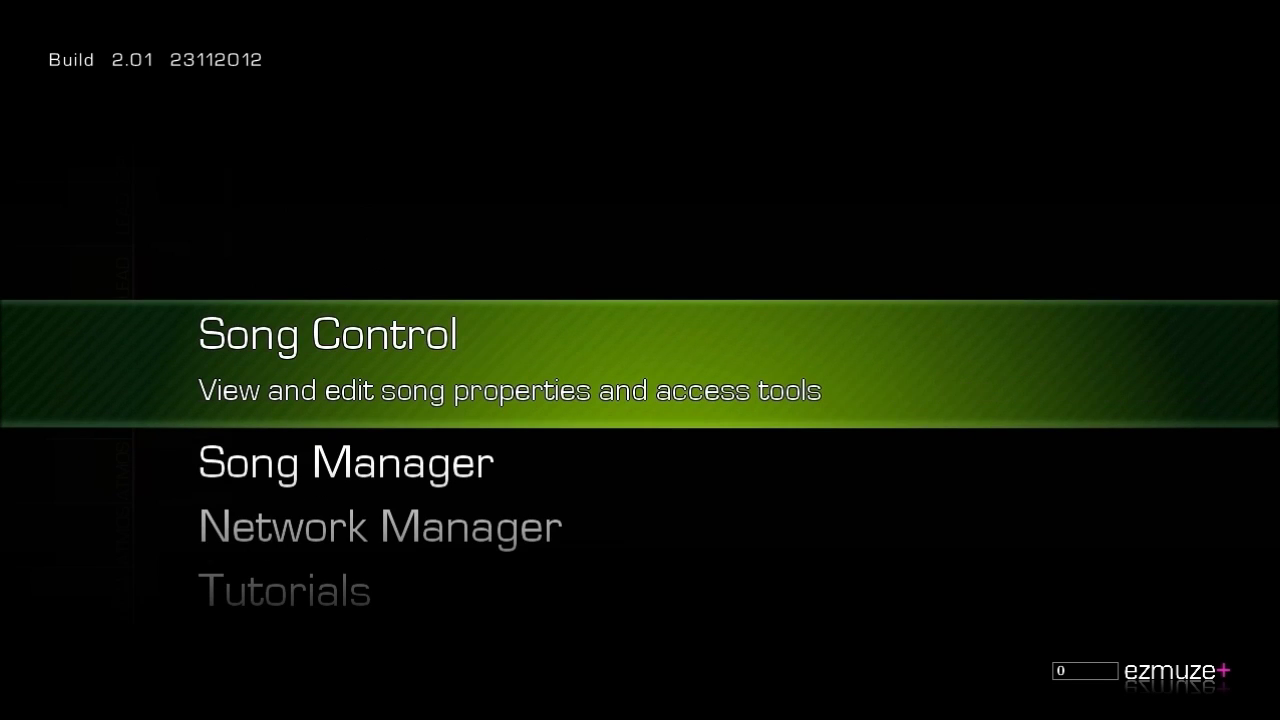
pyautogui.press('Escape')
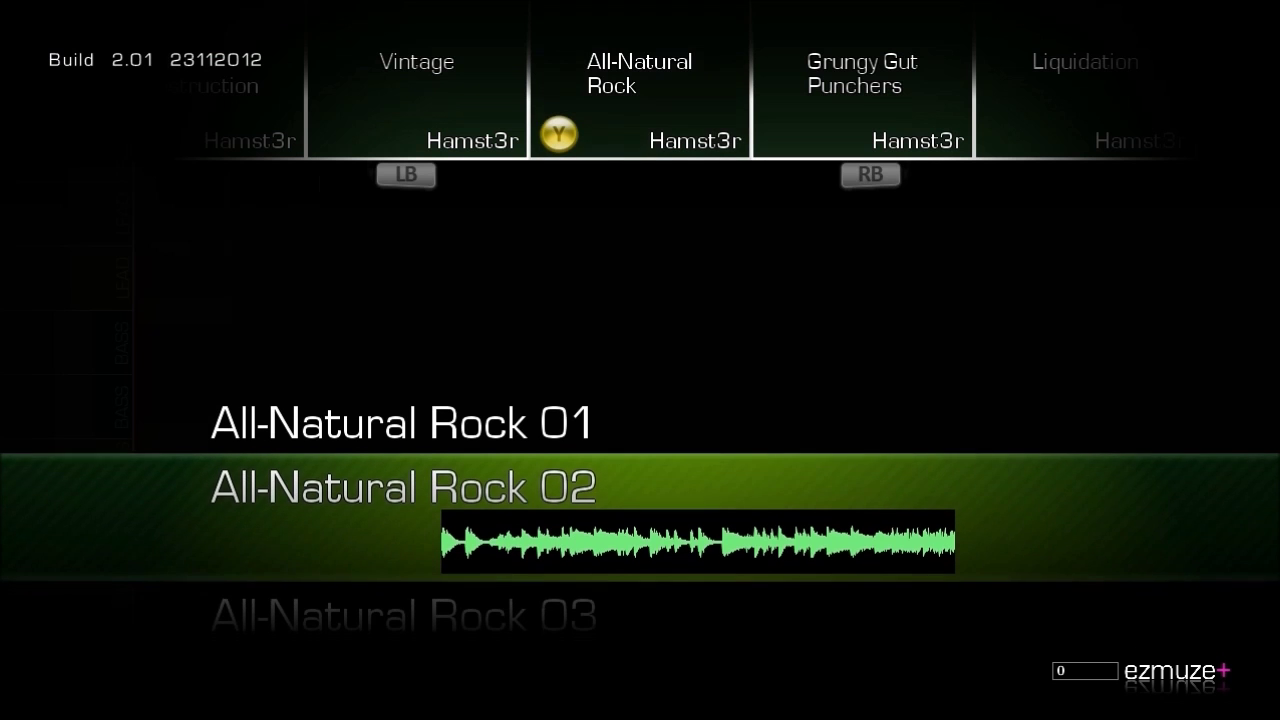
# Place part 1 of the Under Construction 05 sample at 0:1 on the first drums track.
pyautogui.press('Down')
pyautogui.press('Left')
pyautogui.press('Left')
pyautogui.press('Left')
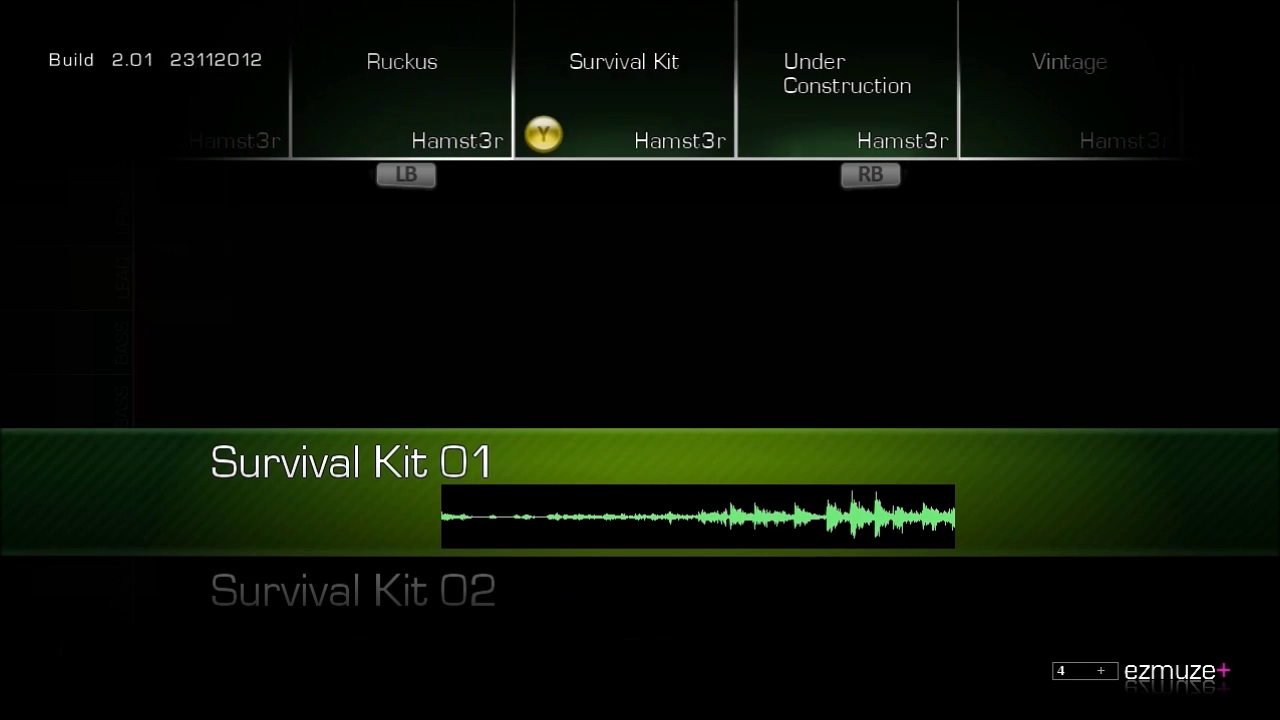
pyautogui.press('Right')
pyautogui.press('Down')
pyautogui.press('Down')
pyautogui.press('Down')
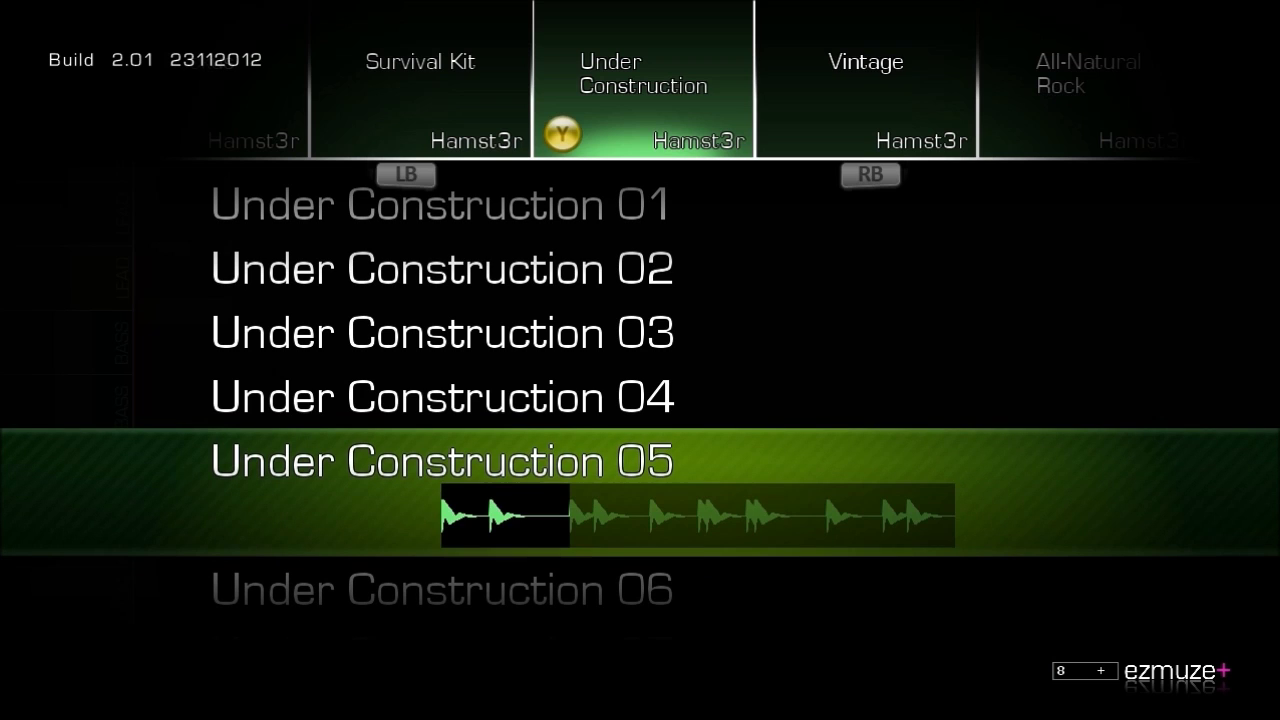
pyautogui.press('Return')
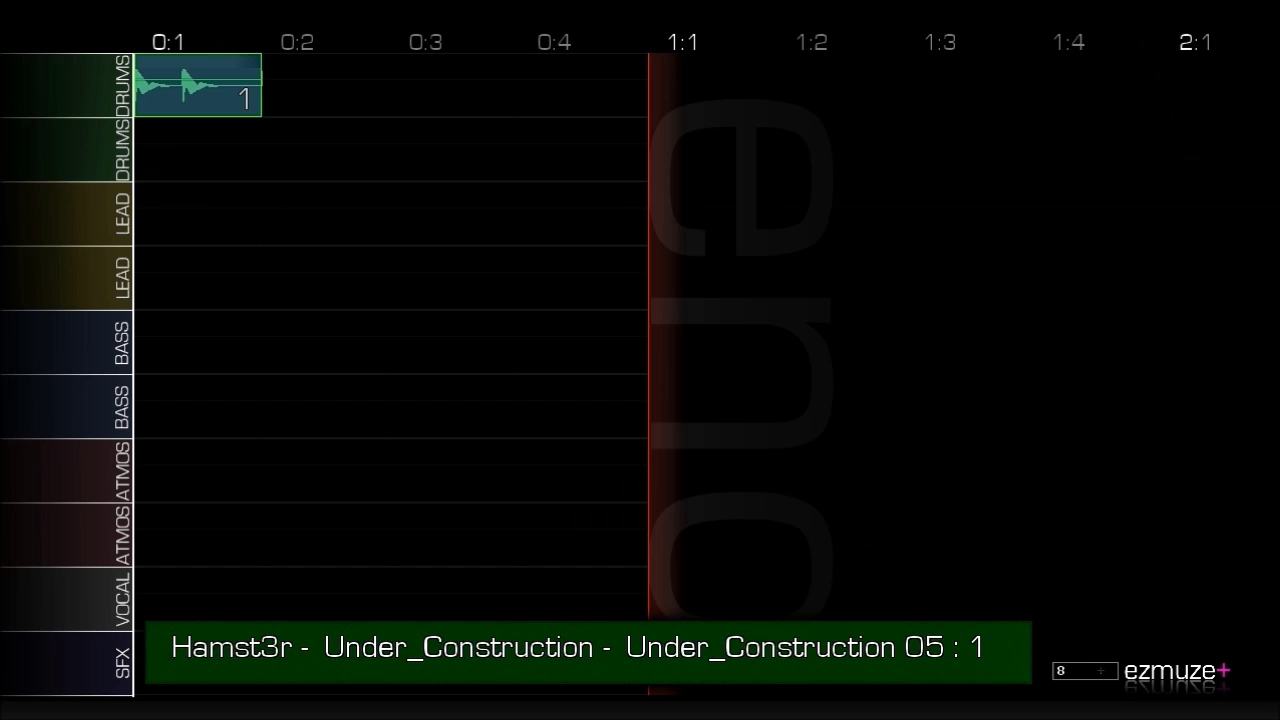
# Repeat the drum sample at 0:2, 0:3 and 0:4 on the first drums track.
pyautogui.press('Right')
pyautogui.hotkey('ctrl', 'v')
pyautogui.press('Right')
pyautogui.hotkey('ctrl', 'v')
pyautogui.press('Right')
pyautogui.hotkey('ctrl', 'v')
pyautogui.press('Return')
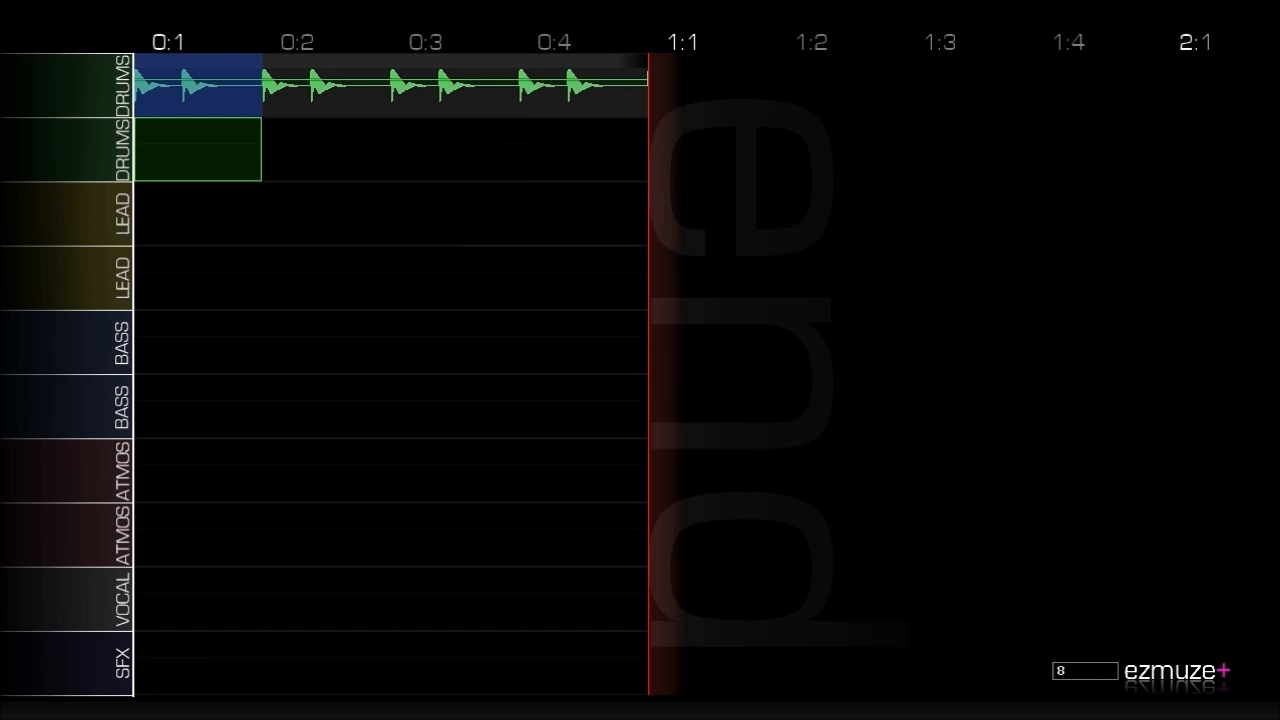
# Open the Under Construction sample pack for position 0:1 of the second drums track.
pyautogui.press('Return')
pyautogui.press('Left')
pyautogui.press('Left')
pyautogui.press('Left')
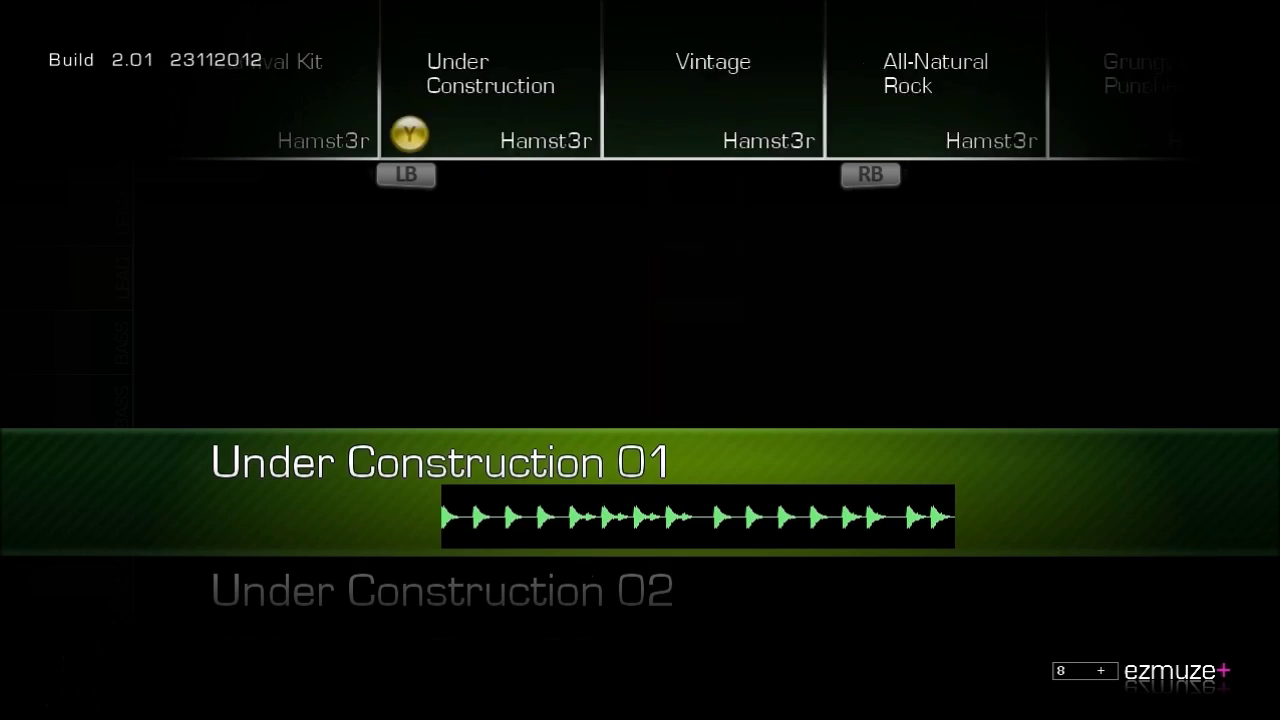
pyautogui.press('Left')
pyautogui.press('Right')
pyautogui.press('Right')
pyautogui.press('Down')
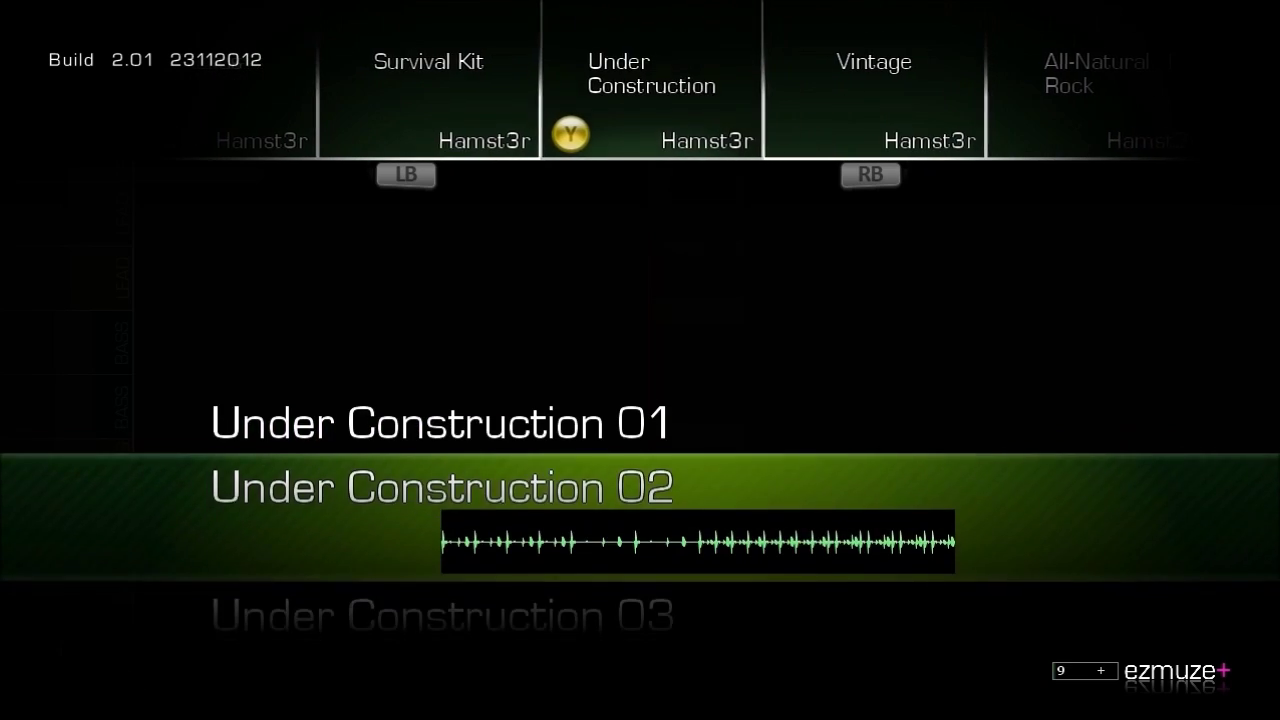
# Place part 2 of the Under Construction 11 sample at 0:1 on the second drums track.
pyautogui.press('Down')
pyautogui.press('Down')
pyautogui.press('Down')
pyautogui.press('Down')
pyautogui.press('Down')
pyautogui.press('Down')
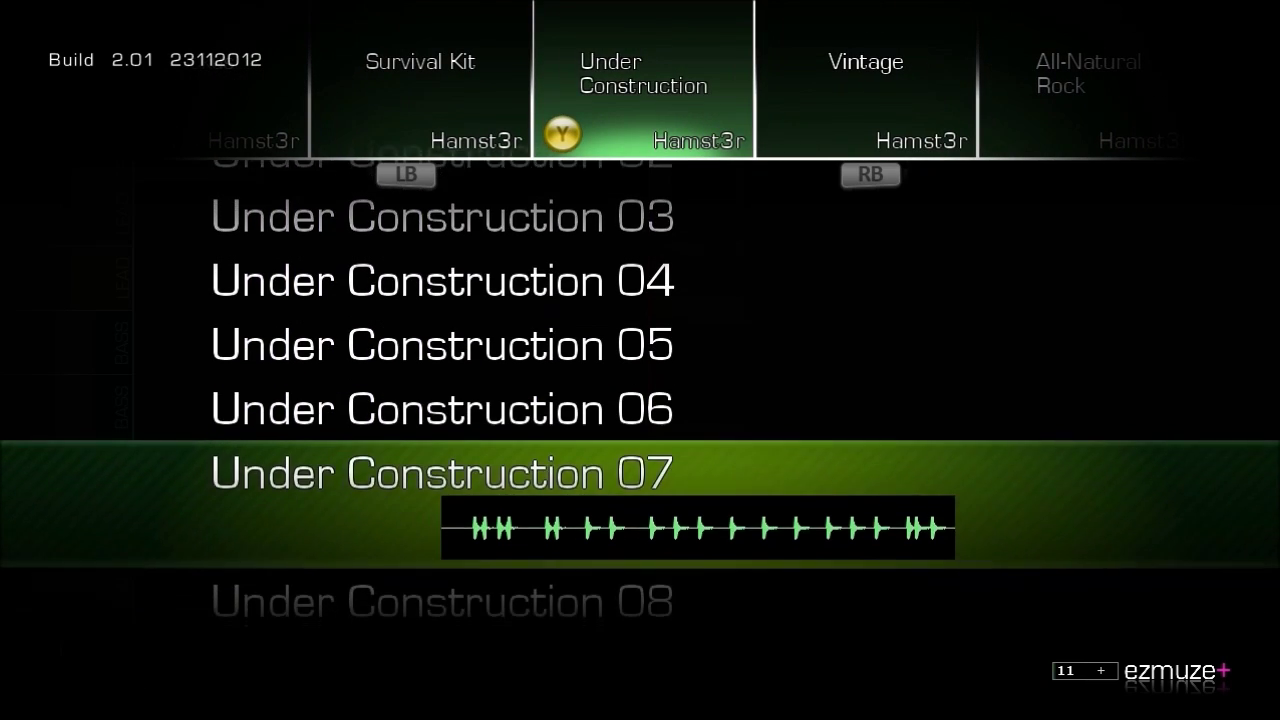
pyautogui.press('Down')
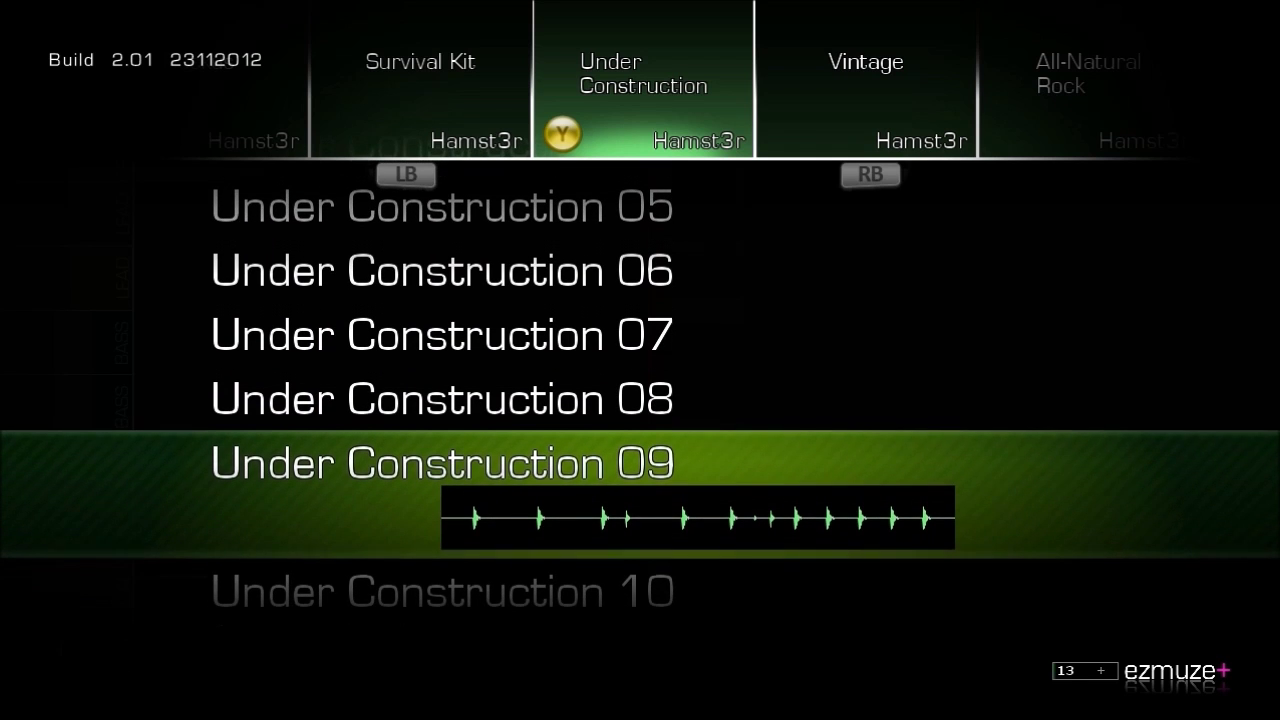
pyautogui.press('Down')
pyautogui.press('Down')
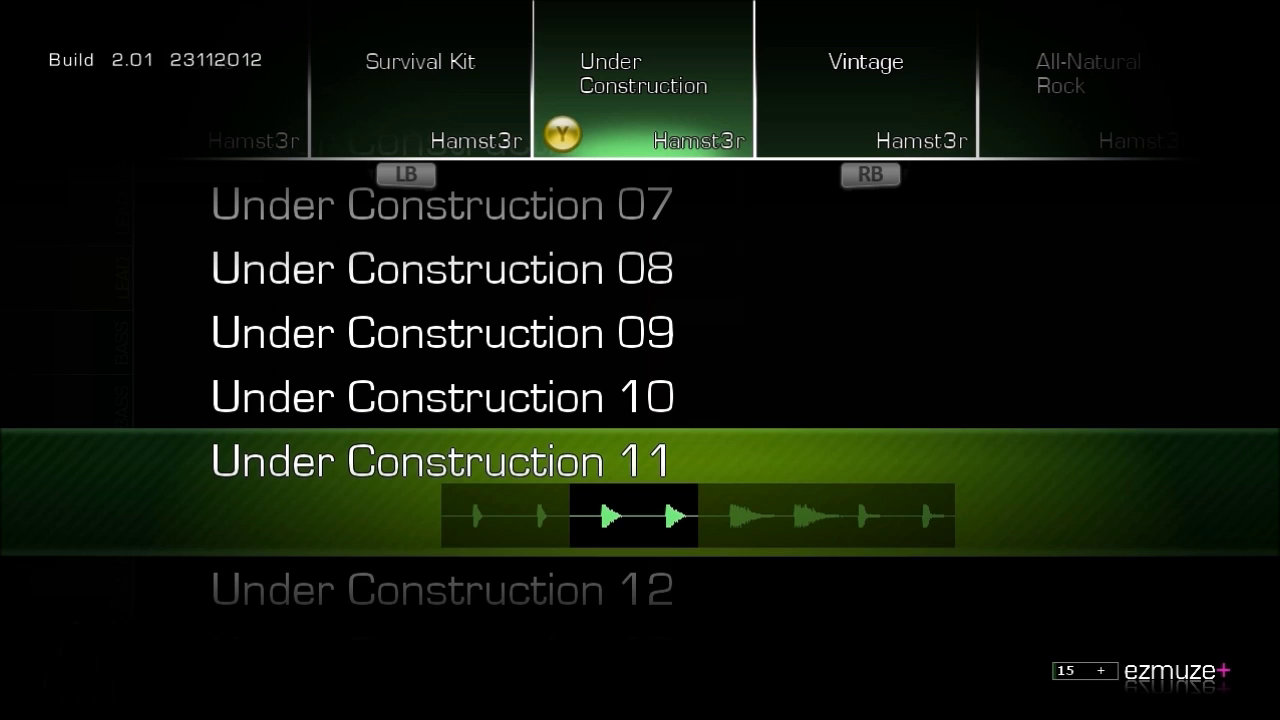
pyautogui.press('Return')
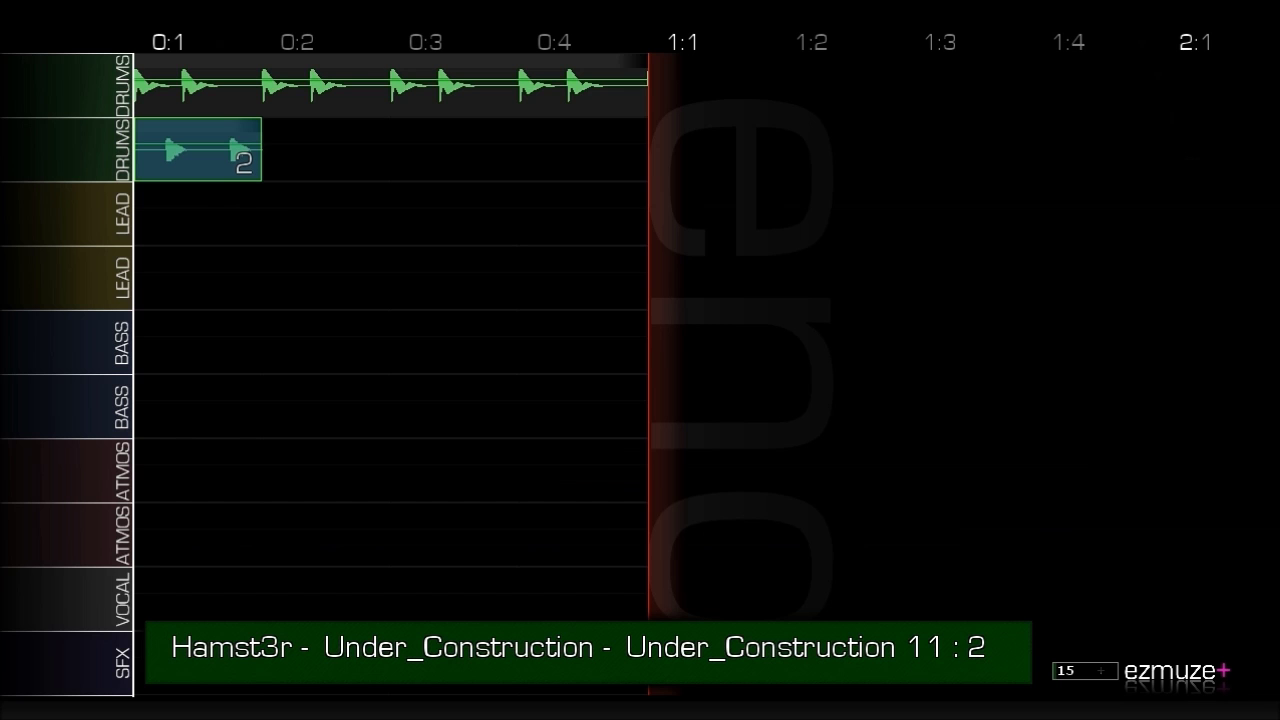
# Fill 0:2, 0:3 and 0:4 of the second drums track with the same sample, and play back the song.
pyautogui.press('Right')
pyautogui.press('Return')
pyautogui.press('Return')
pyautogui.press('Right')
pyautogui.press('Return')
pyautogui.press('Return')
pyautogui.press('Right')
pyautogui.press('Return')
pyautogui.press('Return')
pyautogui.press('space')
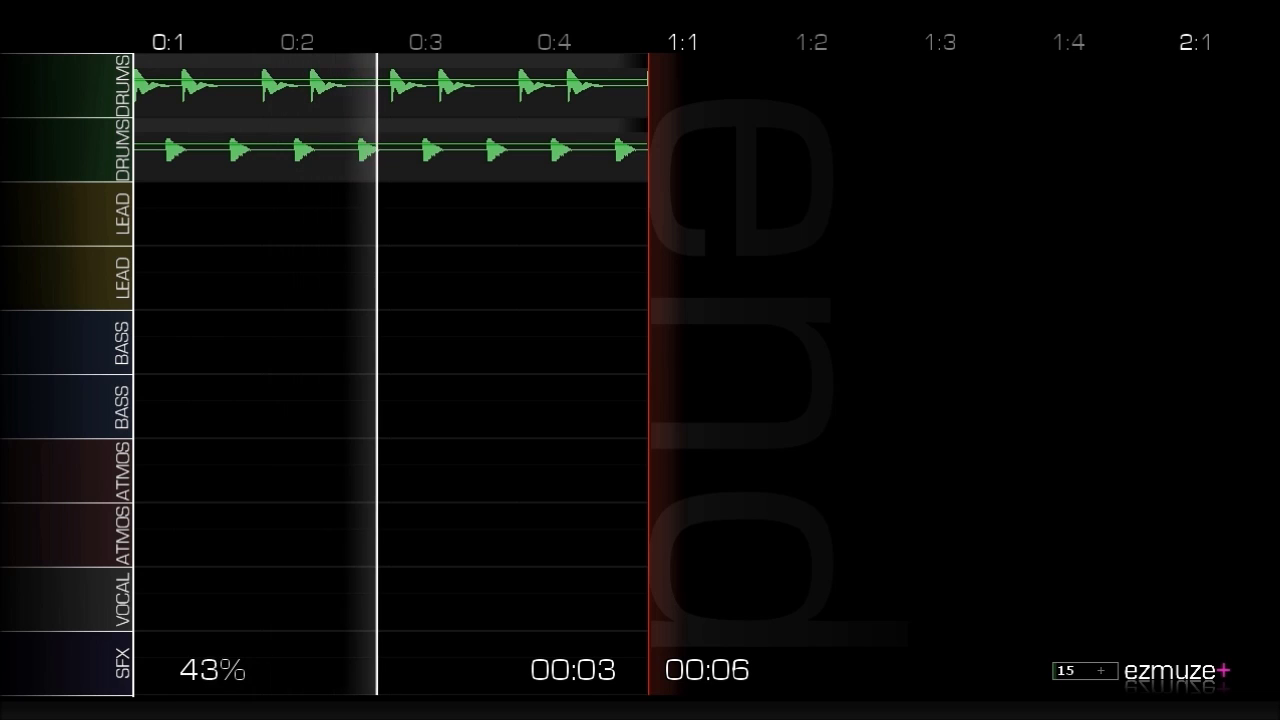
pyautogui.press('space')
# In Automation mode, drop the volume to 0 over the first half of 0:1 on the second drums track.
pyautogui.press('Tab')
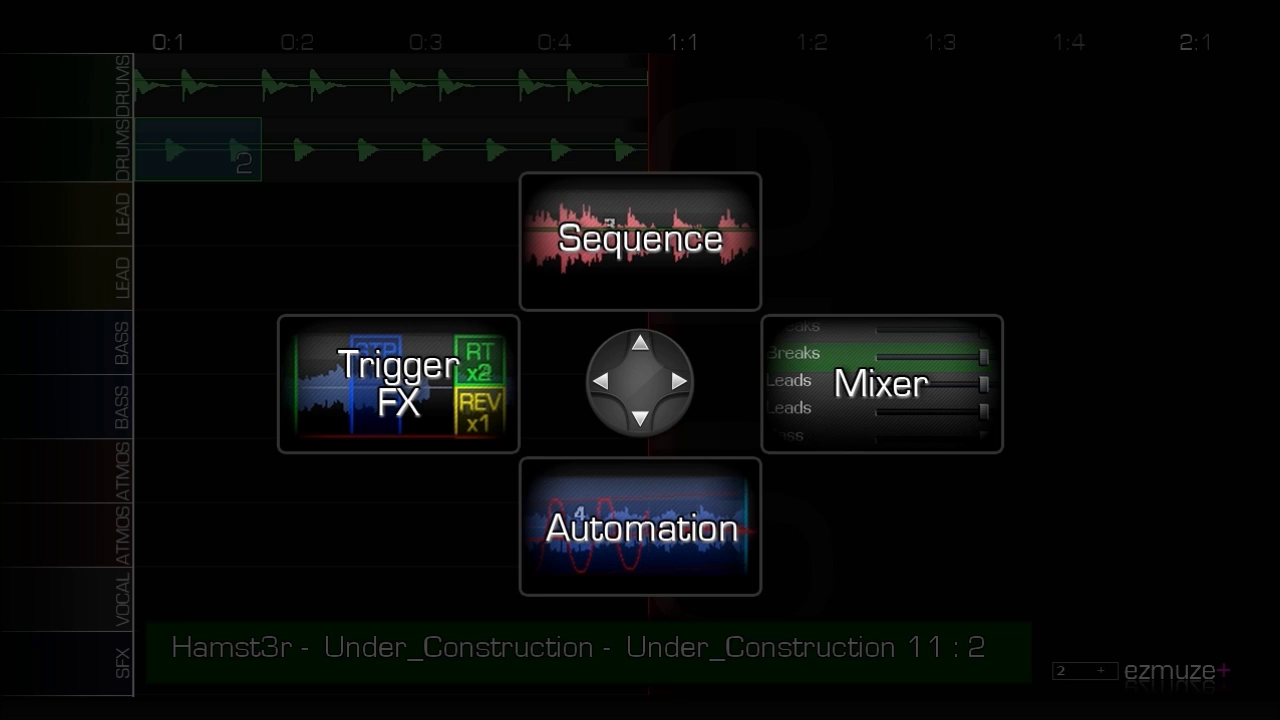
pyautogui.press('Down')
pyautogui.press('Right')
pyautogui.press('Right')
pyautogui.hotkey('shift', 'Left')
pyautogui.hotkey('shift', 'Left')
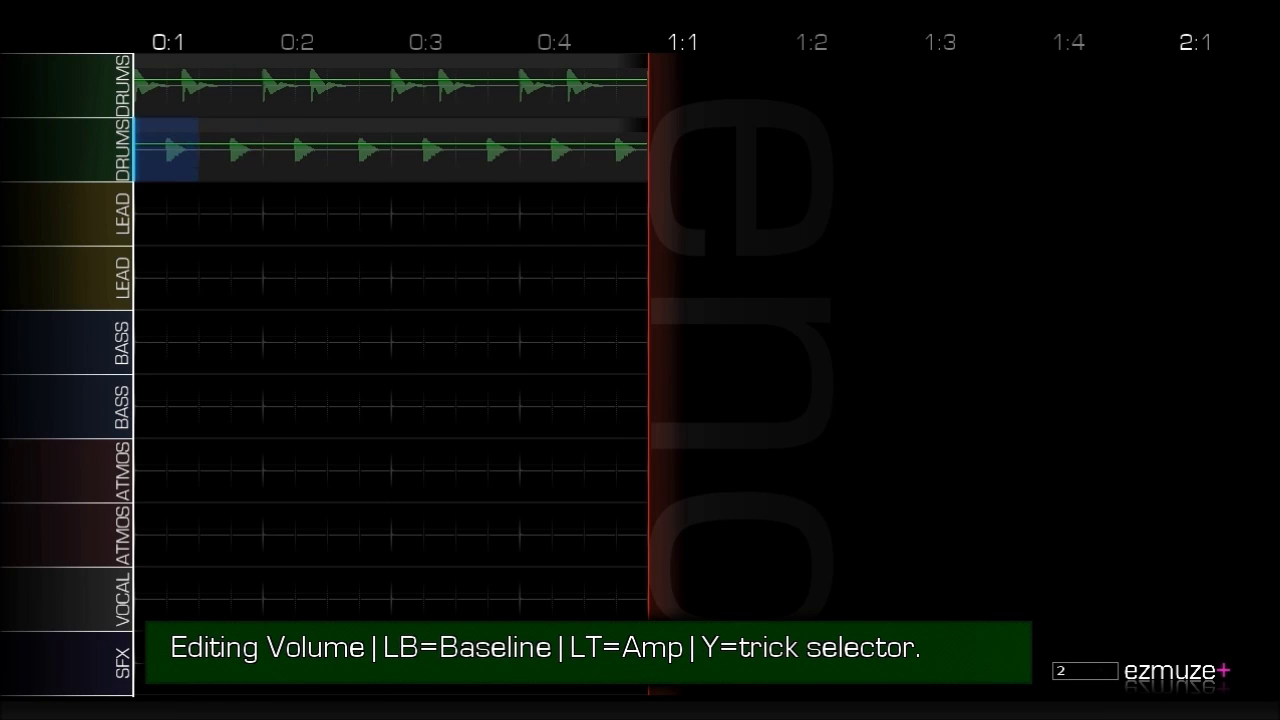
pyautogui.press('Down')
# Drop the volume to 0 over the first half of 0:2 on the second drums track.
pyautogui.press('Right')
pyautogui.press('Right')
pyautogui.press('Right')
pyautogui.press('Right')
pyautogui.press('Right')
pyautogui.press('Left')
pyautogui.hotkey('shift', 'Right')
pyautogui.hotkey('shift', 'Right')
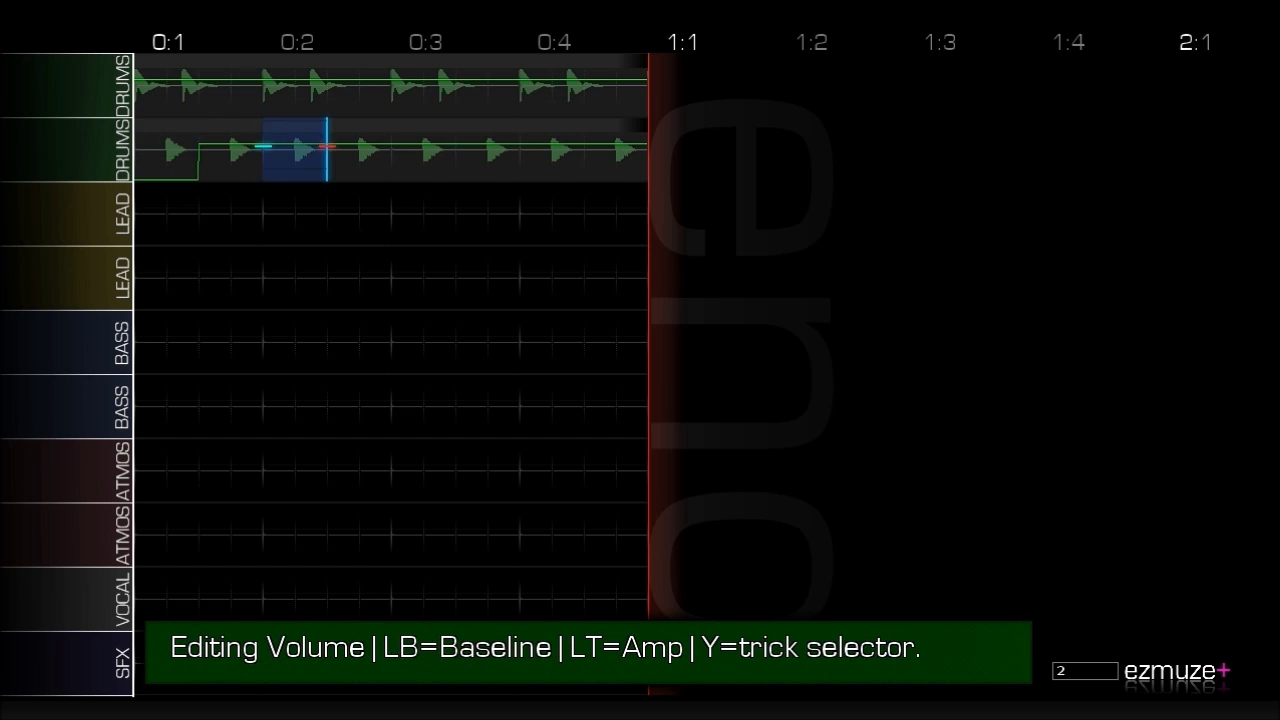
pyautogui.press('Down')
# Drop the volume to 0 over the first half of 0:3 on the second drums track.
pyautogui.press('Right')
pyautogui.press('Right')
pyautogui.hotkey('shift', 'Right')
pyautogui.hotkey('shift', 'Right')
pyautogui.press('Down')
pyautogui.press('Down')
# Drop the volume to 0 over the first half of 0:4 on the second drums track, and return to Sequence mode.
pyautogui.press('Right')
pyautogui.press('Right')
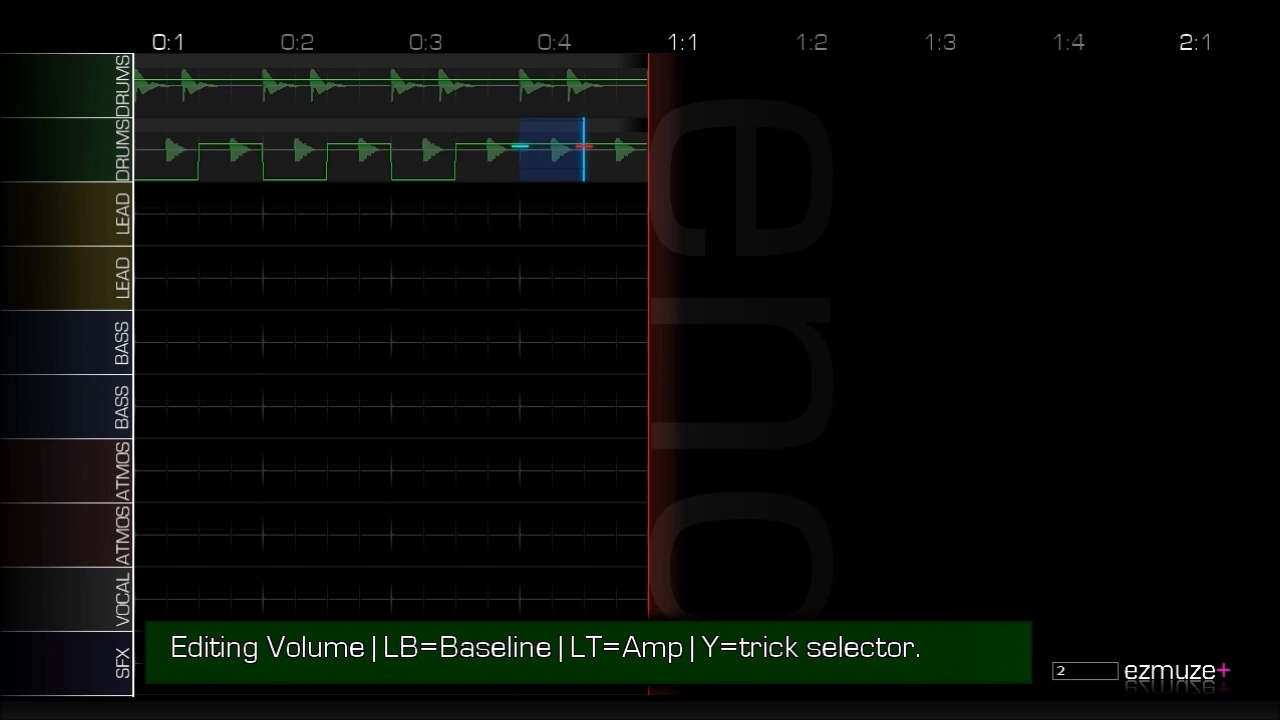
pyautogui.press('Down')
pyautogui.press('Escape')
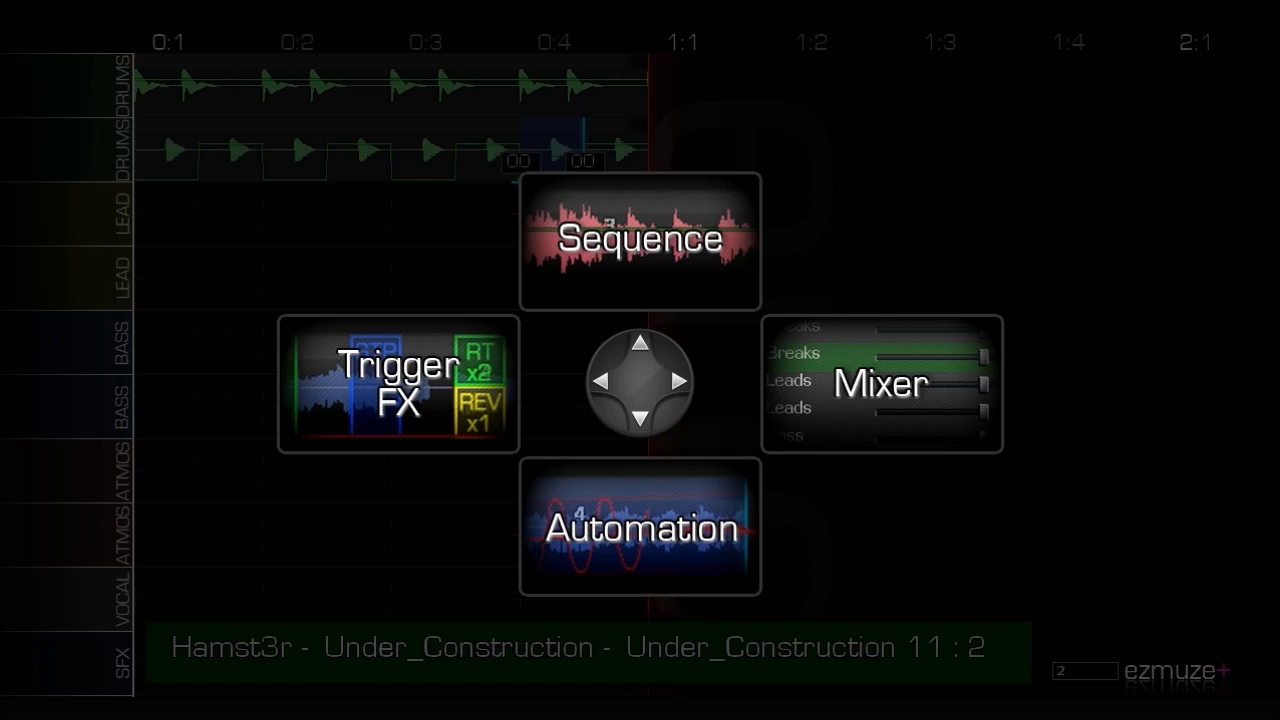
pyautogui.press('Up')
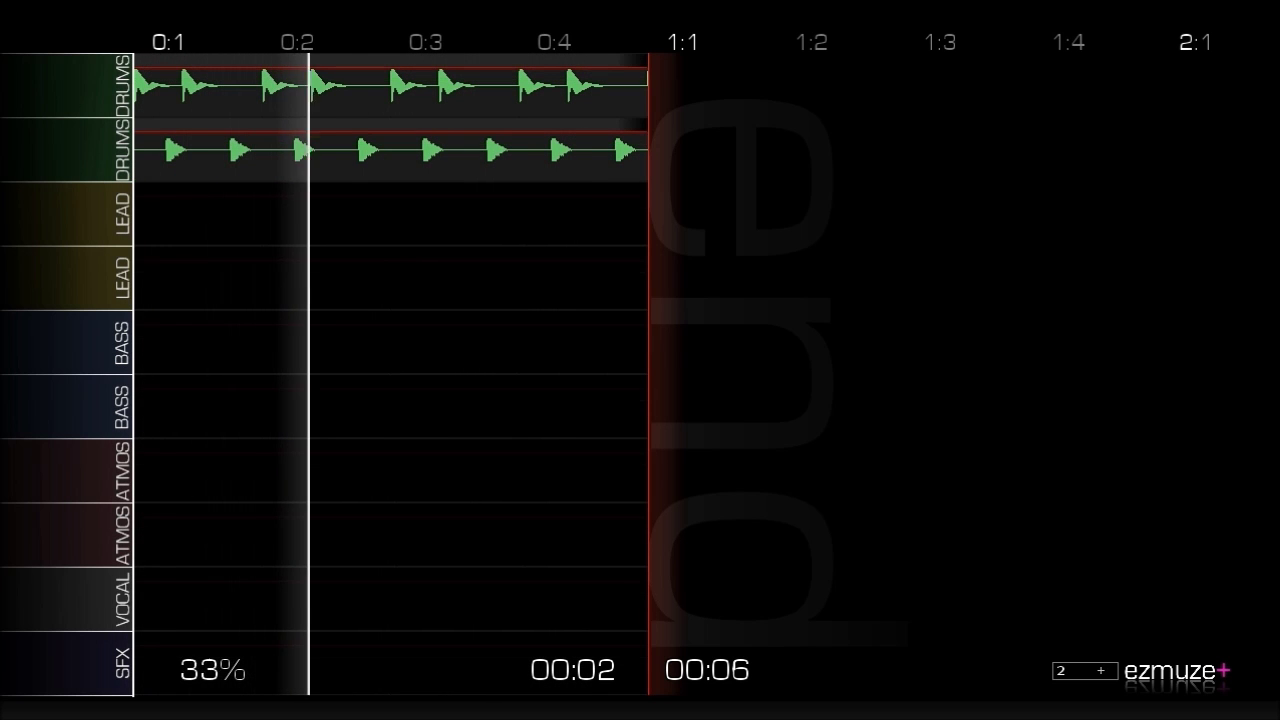
# Apply the Retrigger X2 trigger effect to the last quarter of 0:4 on the second drums track, and play back the song.
pyautogui.press('Tab')
pyautogui.press('Escape')
pyautogui.press('Tab')
pyautogui.press('Left')
pyautogui.press('Right')
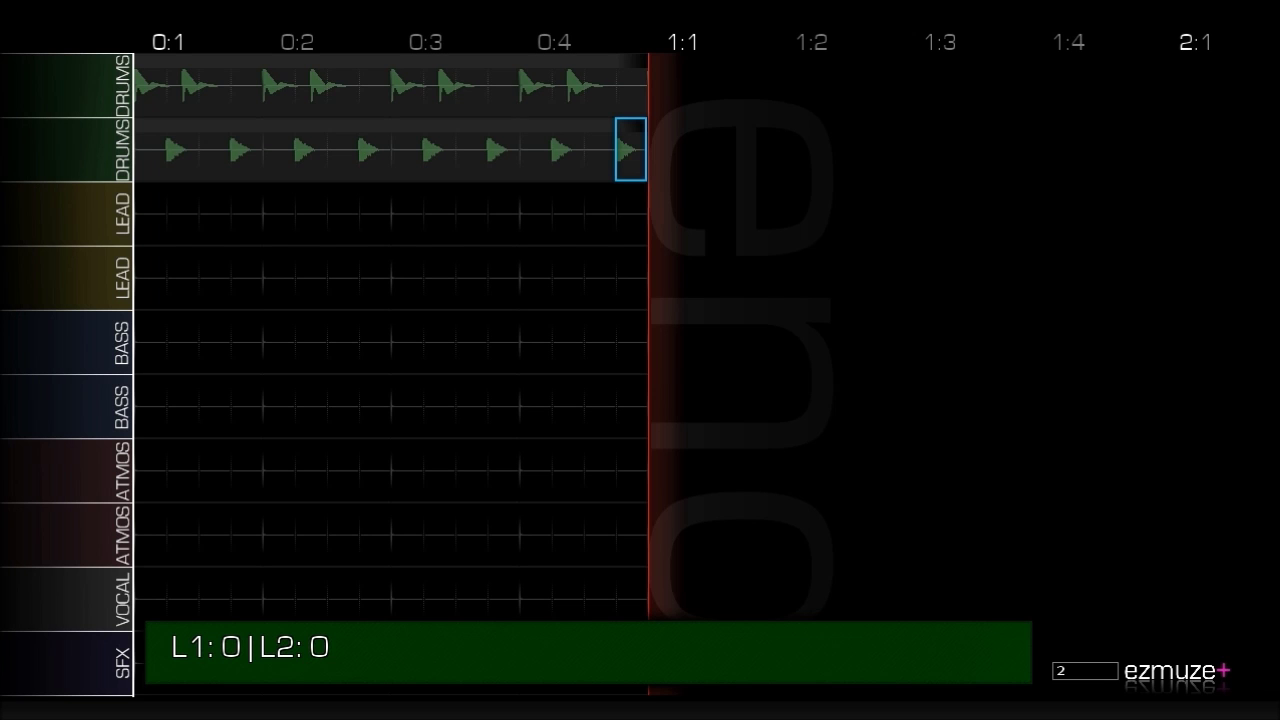
pyautogui.press('Return')
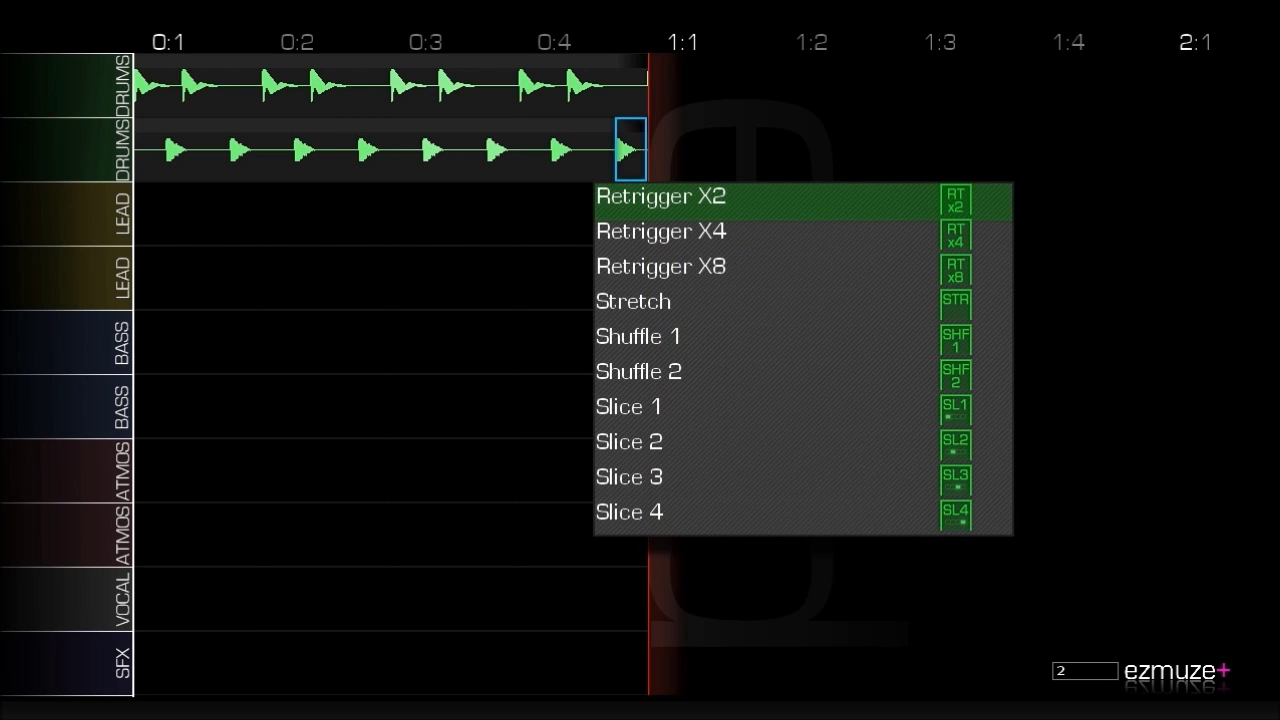
pyautogui.press('Return')
pyautogui.press('Tab')
pyautogui.press('Right')
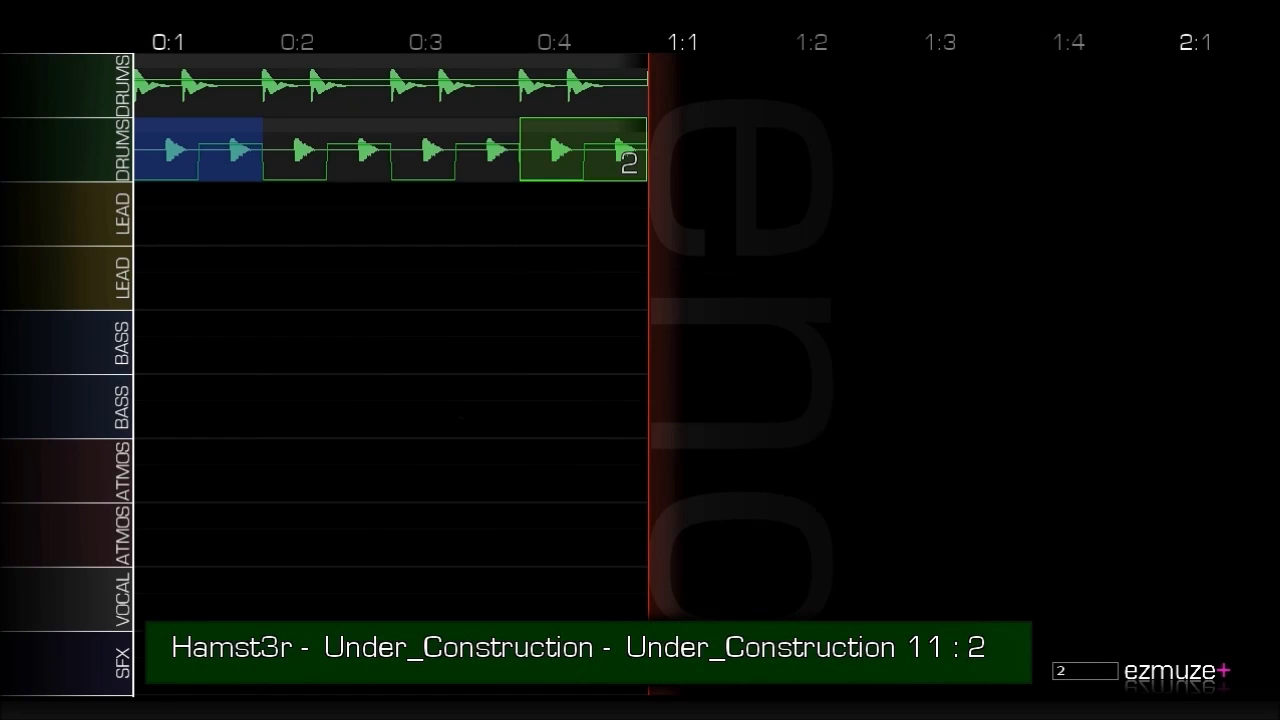
pyautogui.press('Left')
pyautogui.press('space')
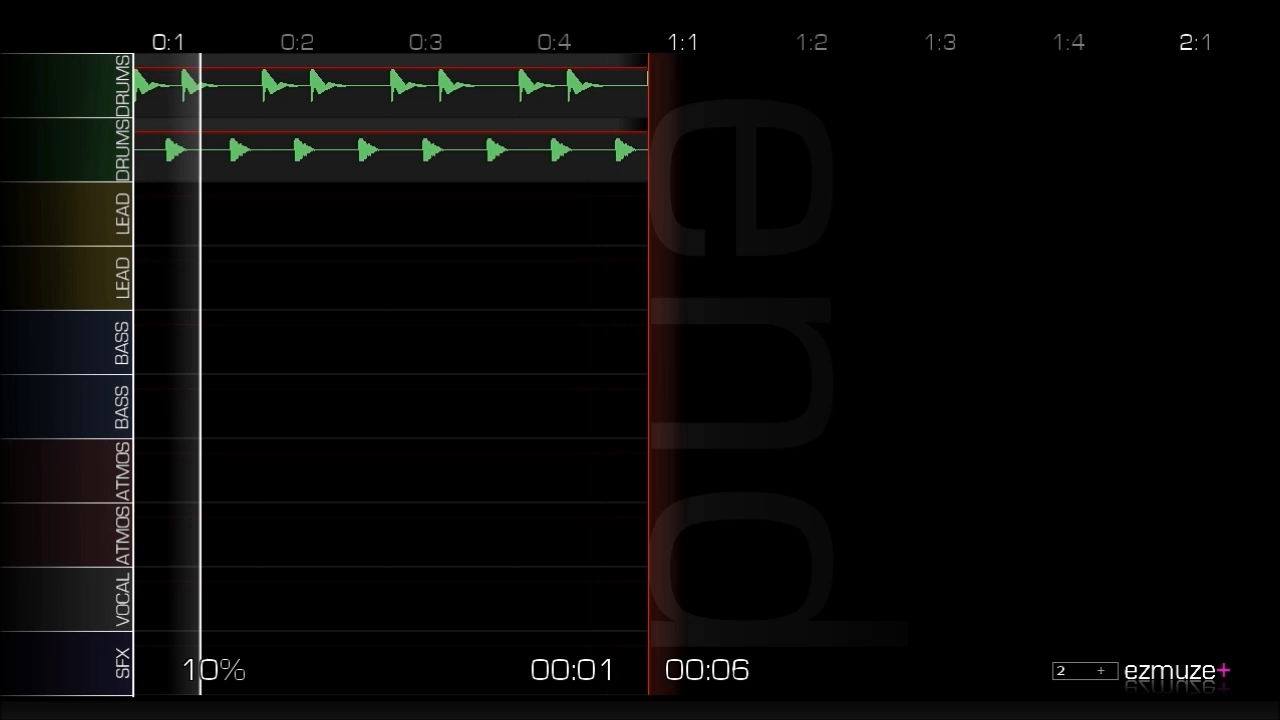
# Open the sample library for position 0:1 of the vocal track.
pyautogui.press('Down')
pyautogui.press('Down')
pyautogui.press('Down')
pyautogui.press('Left')
pyautogui.press('Left')
pyautogui.press('Down')
pyautogui.press('Down')
pyautogui.press('Down')
pyautogui.press('Down')
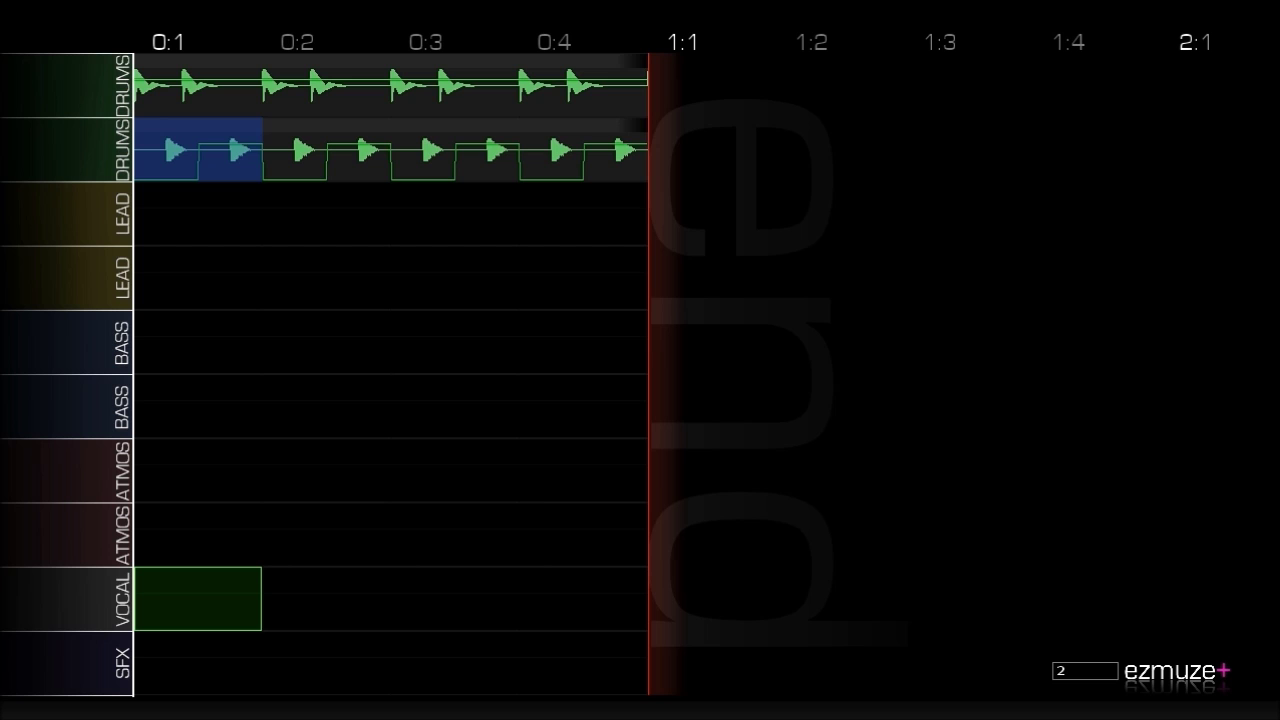
pyautogui.press('Return')
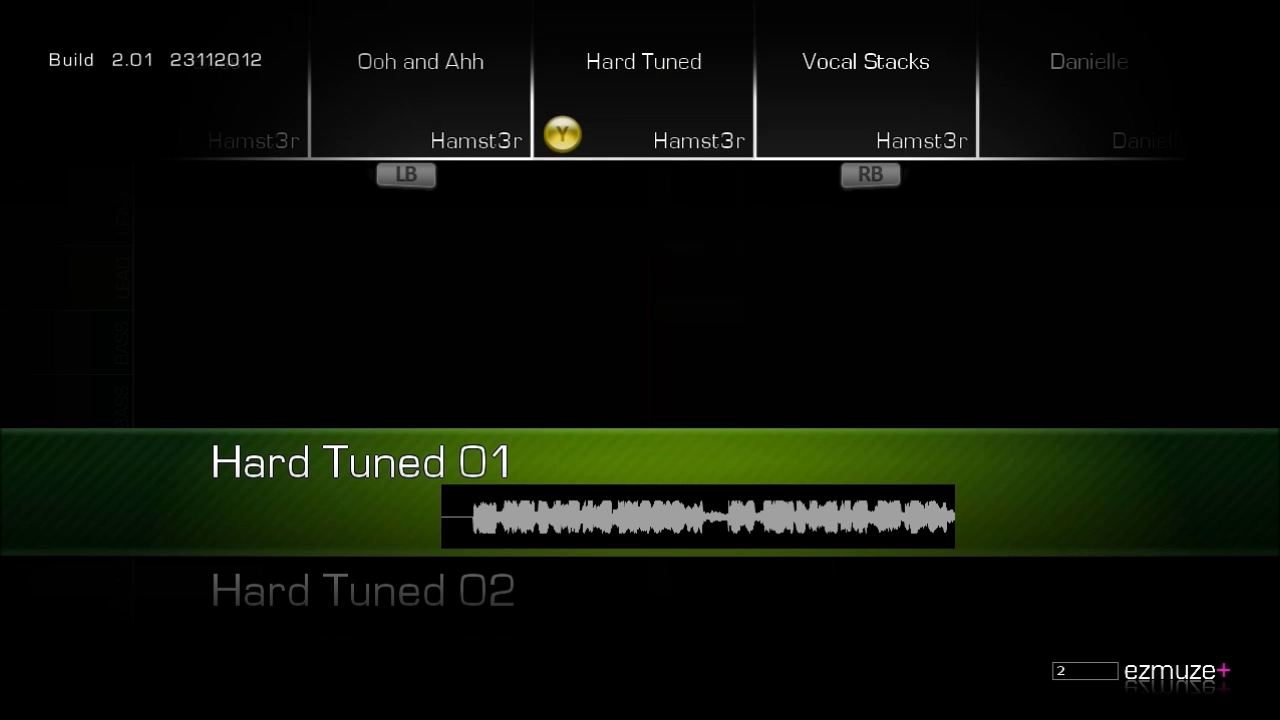
# Browse the vocal sample packs to the Lovebot pack.
pyautogui.press('Right')
pyautogui.press('Right')
pyautogui.press('Right')
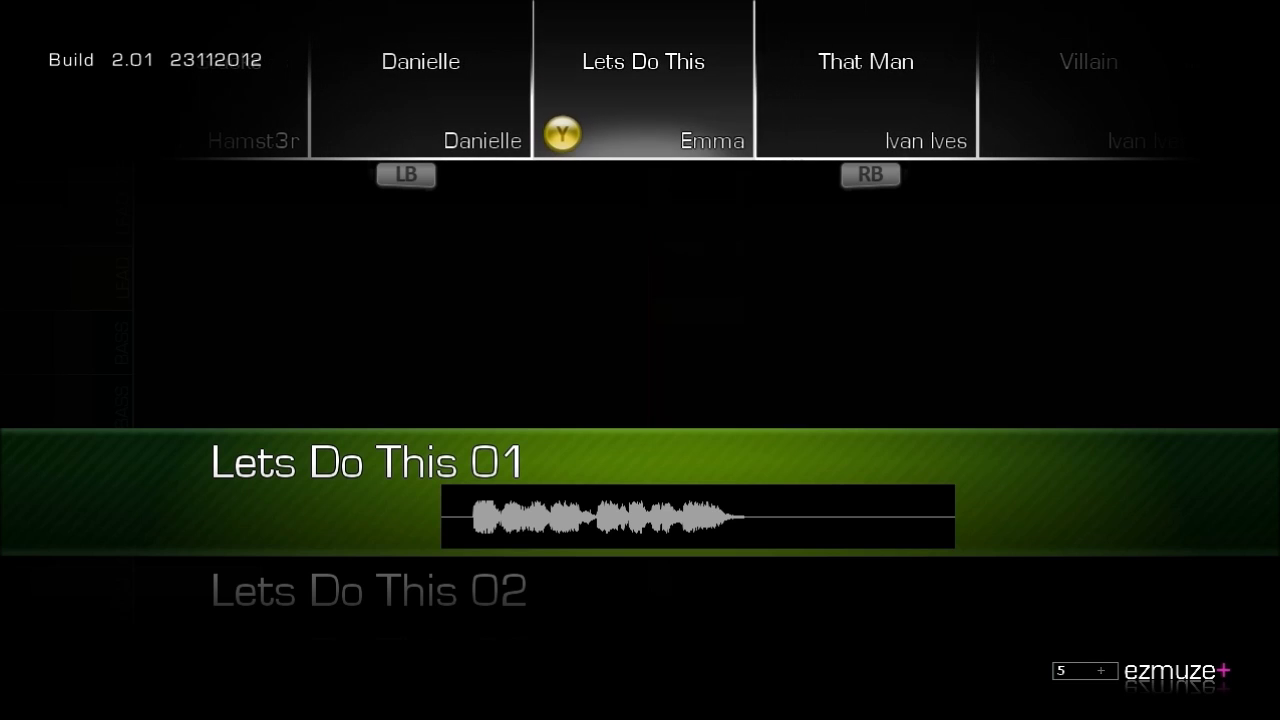
pyautogui.press('Right')
pyautogui.press('Right')
pyautogui.press('Right')
pyautogui.press('Right')
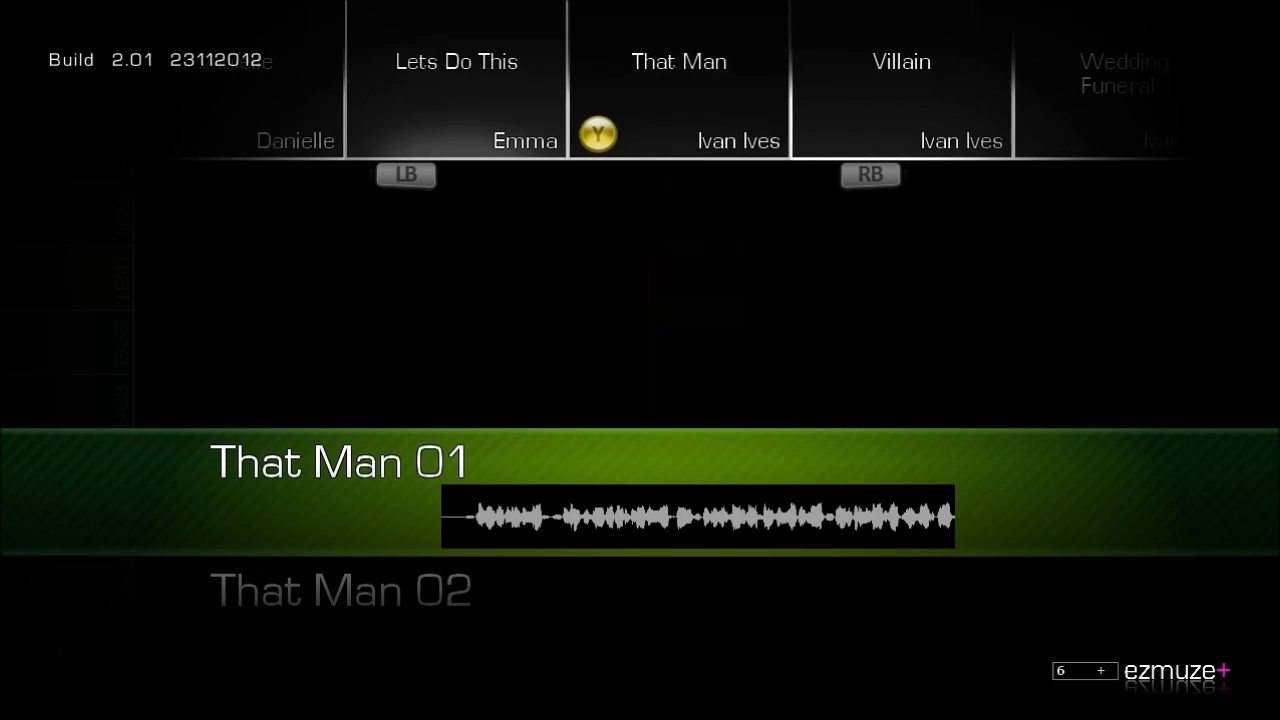
pyautogui.press('Right')
pyautogui.press('Right')
pyautogui.press('Right')
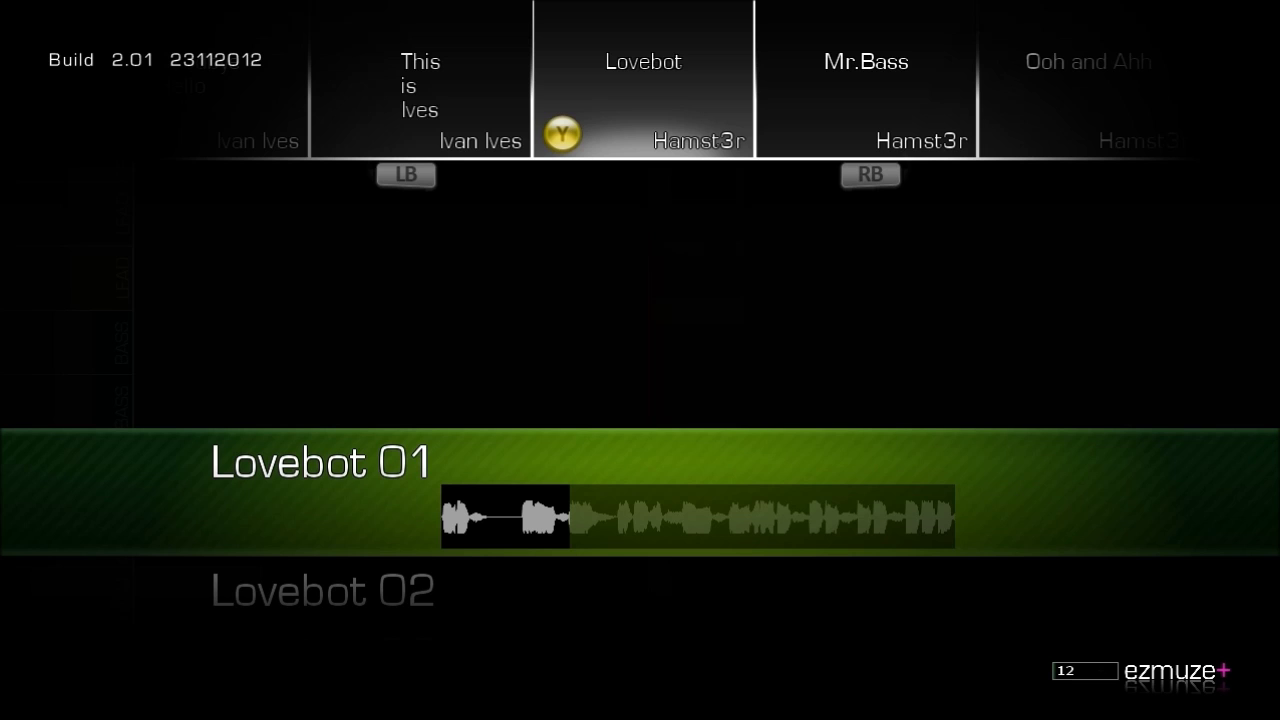
# Place part 4 of the Lovebot 05 sample at 0:1 on the vocal track.
pyautogui.press('Down')
pyautogui.press('Up')
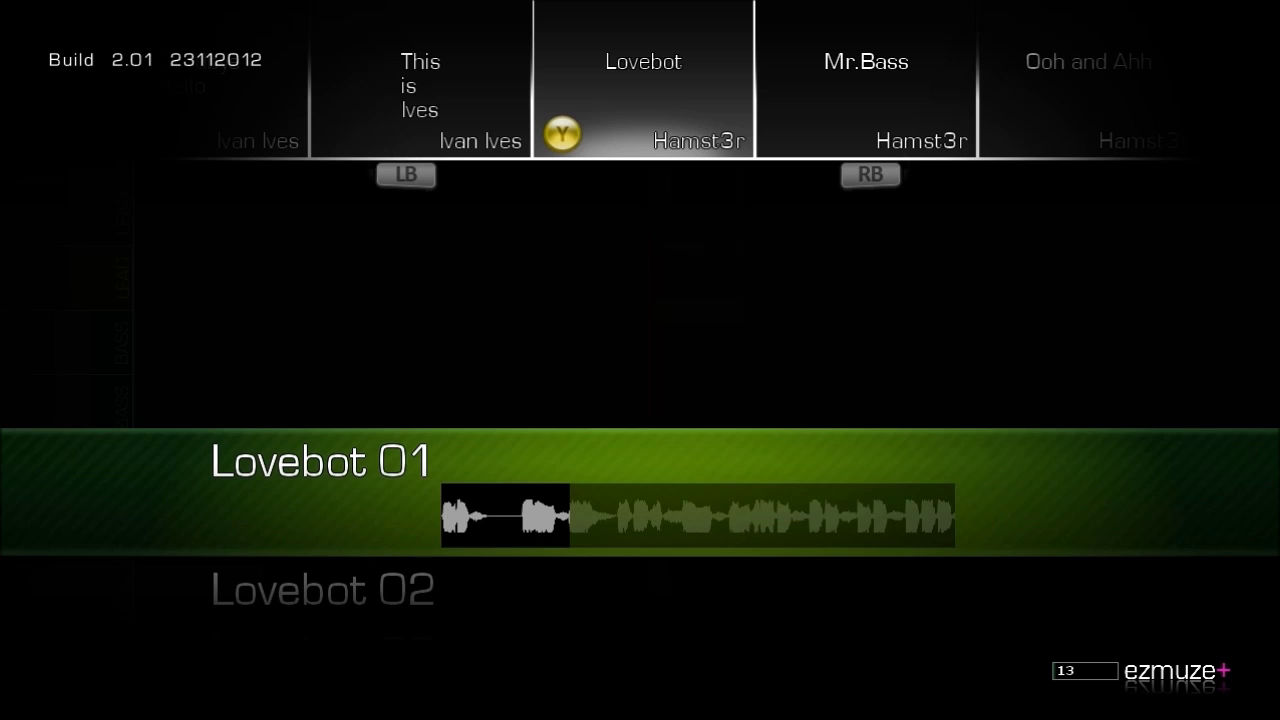
pyautogui.press('Down')
pyautogui.press('Down')
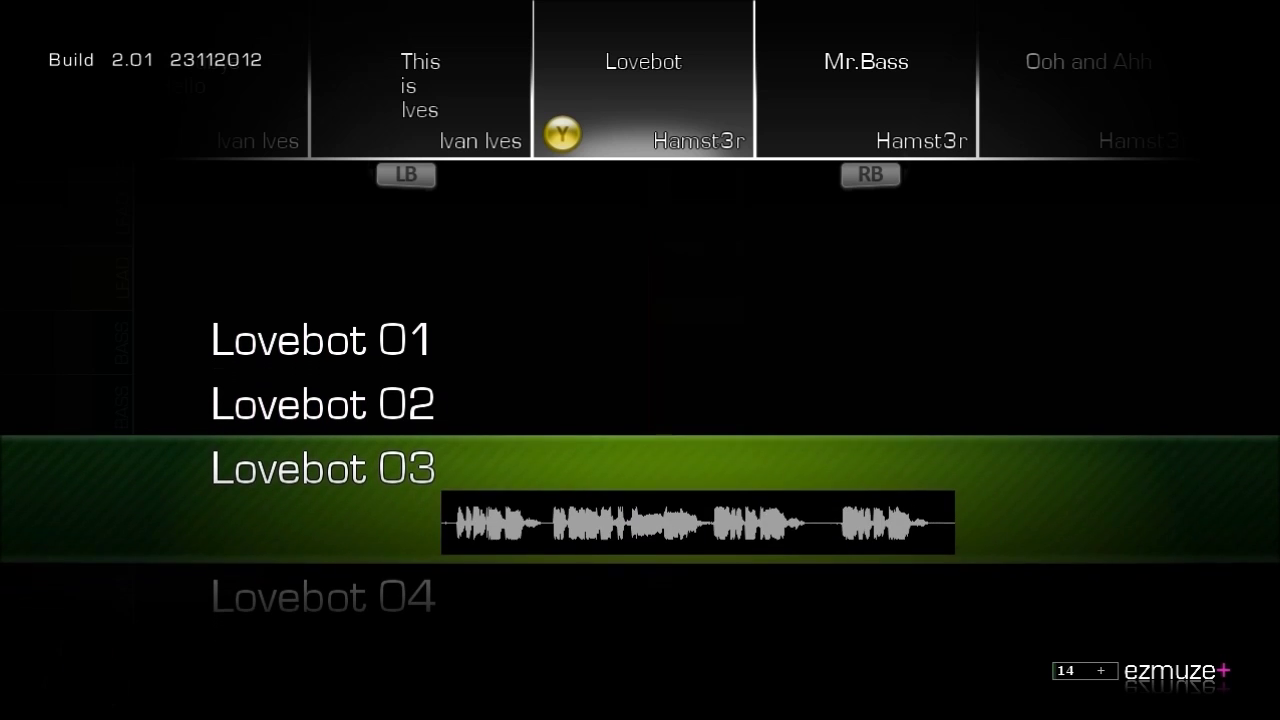
pyautogui.press('Down')
pyautogui.press('Down')
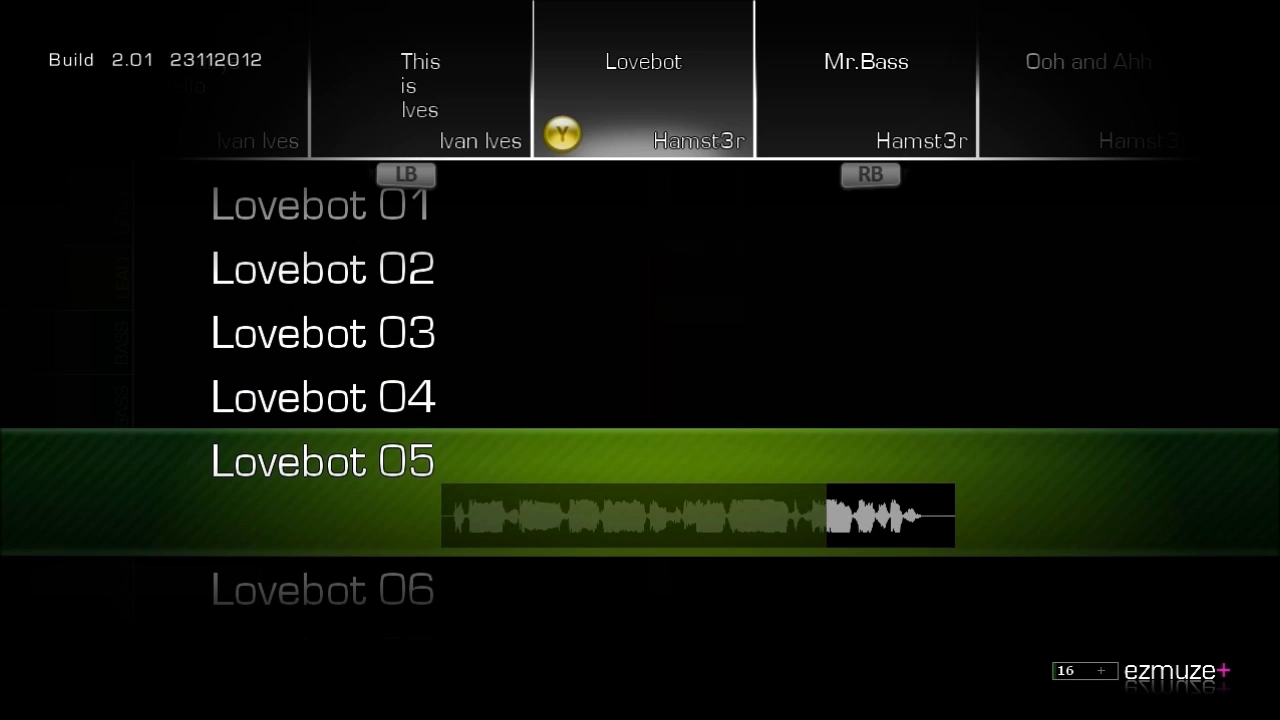
pyautogui.press('Return')
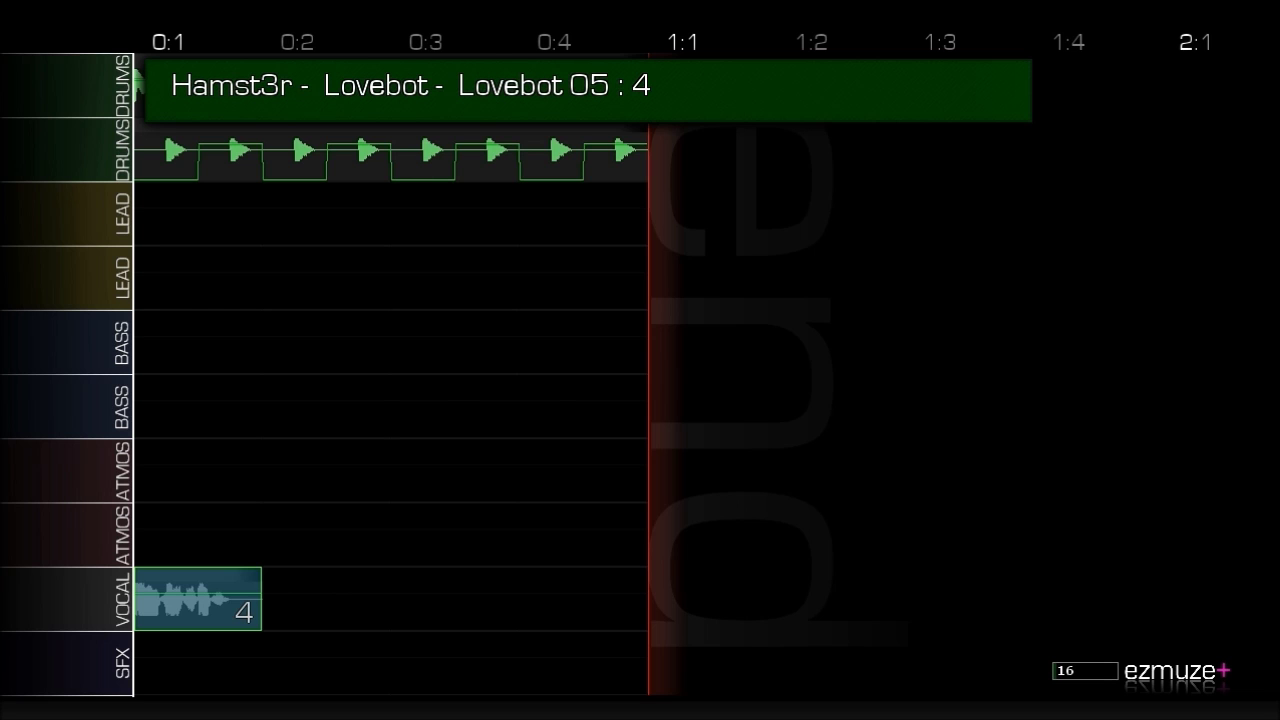
# Apply pitch trigger effects, including Pitch Down 2, across the successive quarters of the vocal sample at 0:1.
pyautogui.press('Tab')
pyautogui.press('Left')
pyautogui.press('Left')
pyautogui.press('Left')
pyautogui.press('Left')
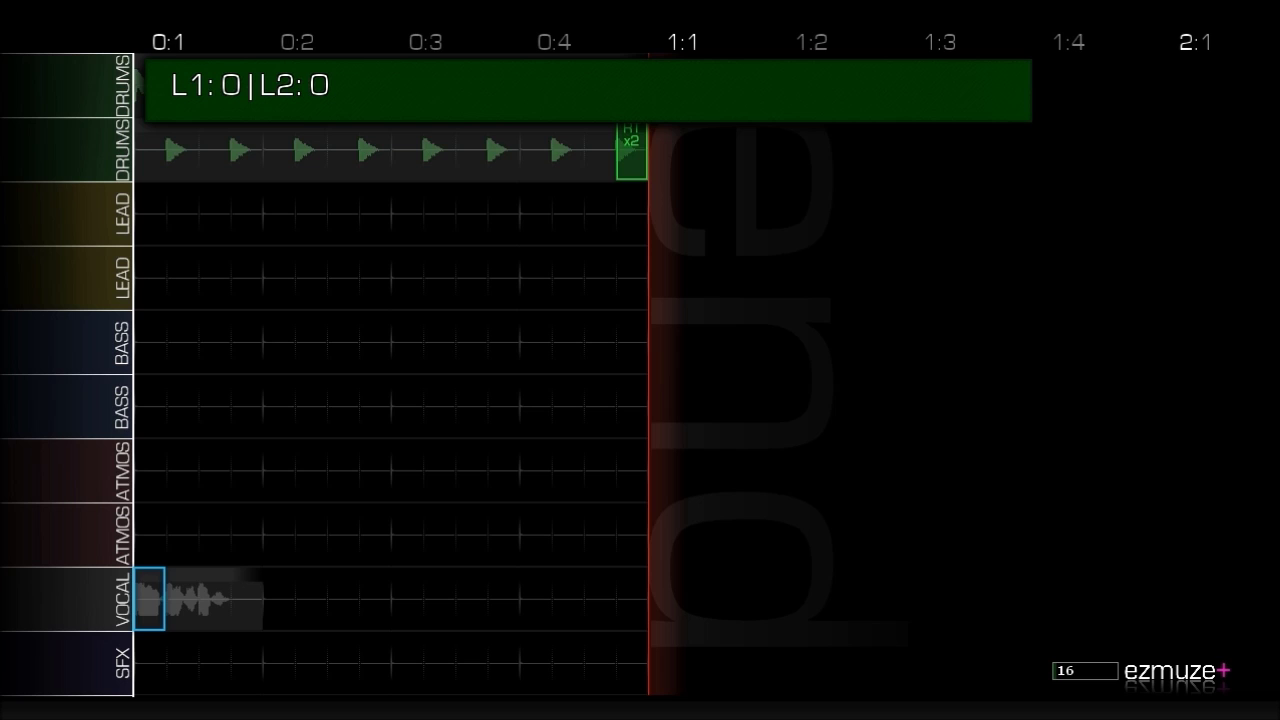
pyautogui.press('Return')
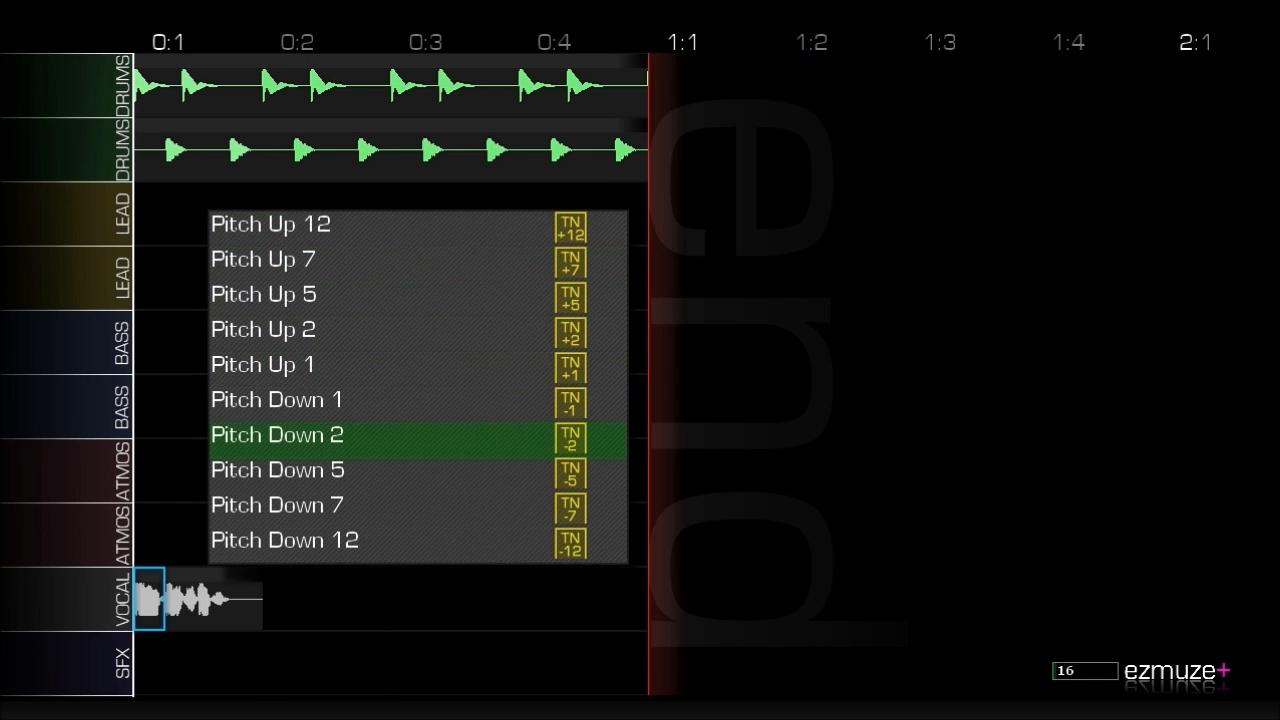
pyautogui.press('Return')
pyautogui.press('Right')
pyautogui.press('Return')
pyautogui.press('Return')
pyautogui.press('Right')
pyautogui.press('Return')
pyautogui.press('Return')
pyautogui.press('Right')
pyautogui.press('Return')
pyautogui.press('Return')
# Quick copy and paste the vocal sample from 0:1 to 0:3, and play back the song.
pyautogui.press('Tab')
pyautogui.press('Up')
pyautogui.press('Return')
pyautogui.press('Right')
pyautogui.press('Right')
pyautogui.press('Left')
pyautogui.press('Left')
pyautogui.press('Return')
pyautogui.press('Right')
pyautogui.press('Right')
pyautogui.press('Return')
pyautogui.press('Return')
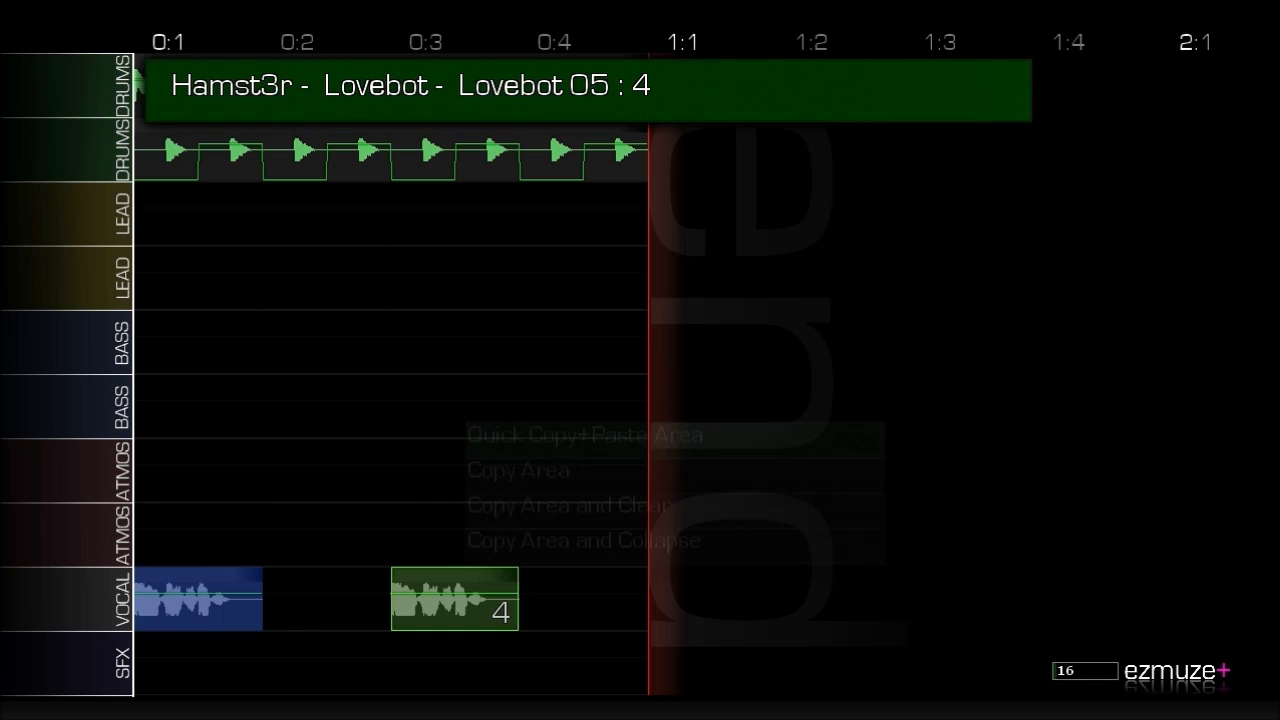
pyautogui.press('Left')
pyautogui.press('Left')
pyautogui.press('space')
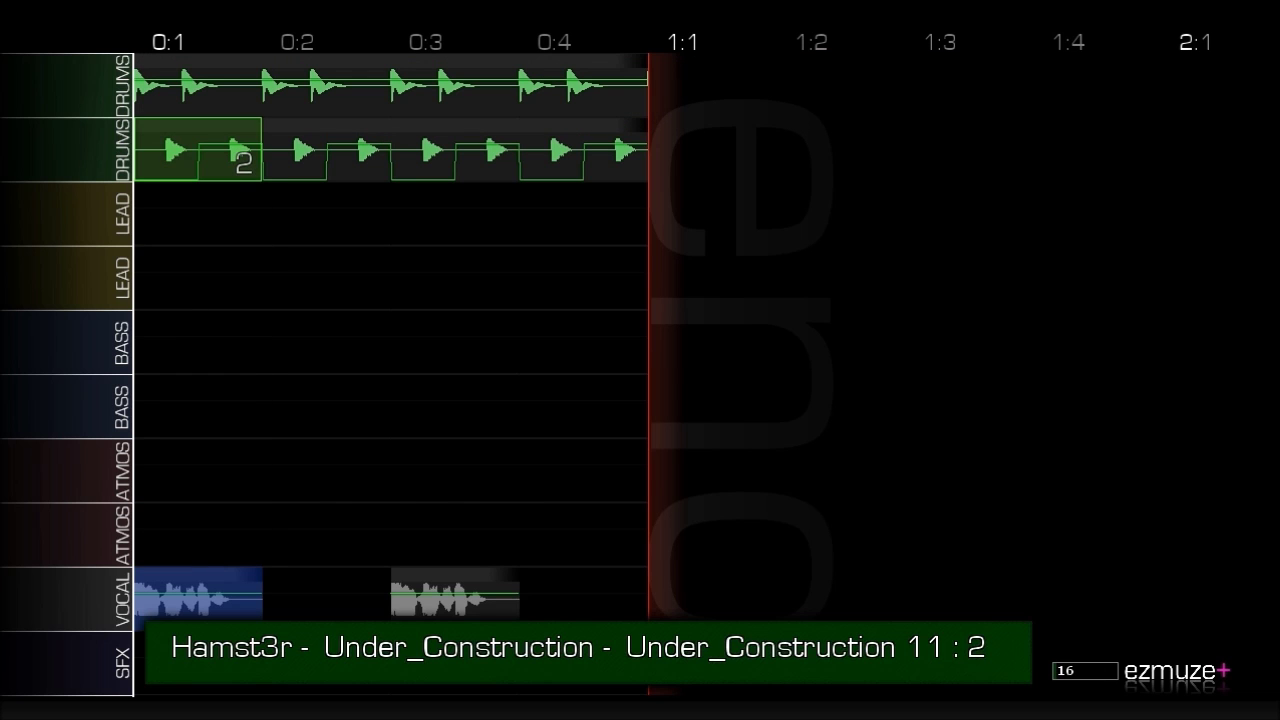
# Raise the volume automation of the second half of 0:1 on the second drums track to 100.
pyautogui.press('Down')
pyautogui.press('Left')
pyautogui.press('Right')
pyautogui.press('Up')
pyautogui.press('Up')
# Raise the volume automation of the second halves of 0:2 and 0:3 on the second drums track to 100.
pyautogui.press('Right')
pyautogui.press('Right')
pyautogui.press('Right')
pyautogui.press('Right')
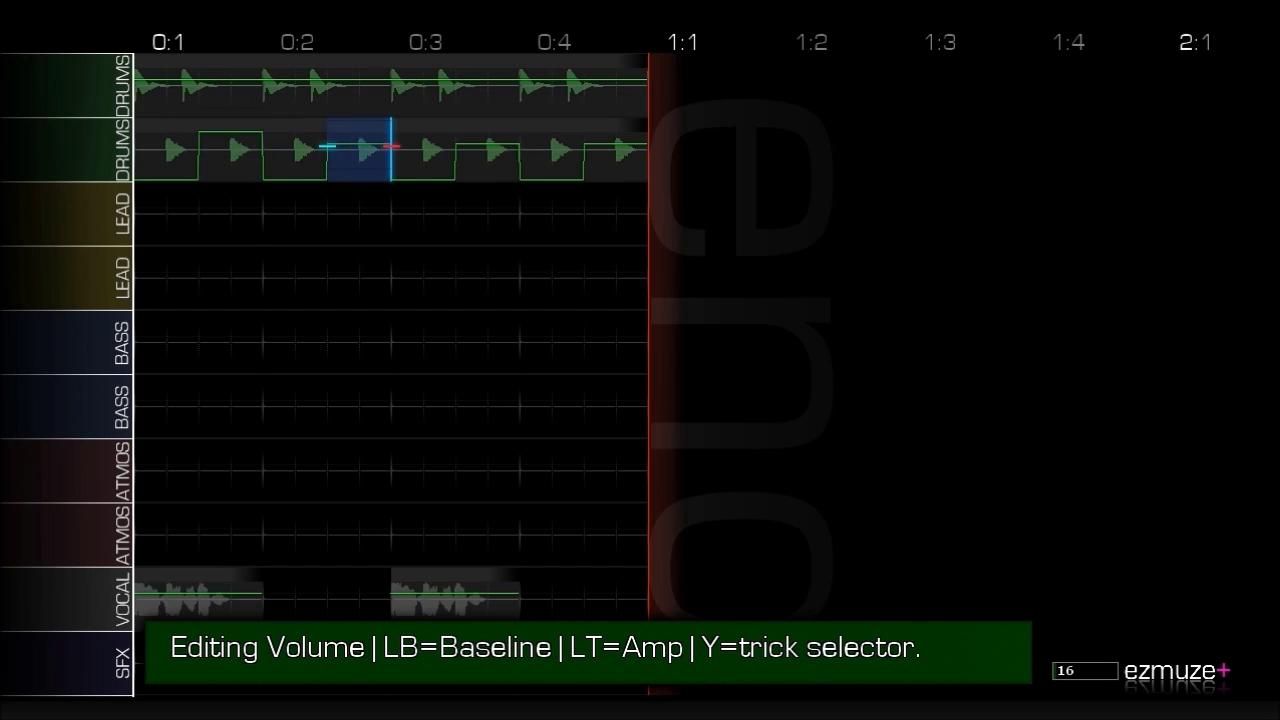
pyautogui.press('Up')
pyautogui.press('Right')
pyautogui.press('Right')
pyautogui.press('Right')
pyautogui.press('Right')
pyautogui.press('Up')
pyautogui.press('Up')
pyautogui.press('Up')
pyautogui.press('Up')
# Set the volume automation of the second half of 0:4 on the second drums track to 100.
pyautogui.press('Right')
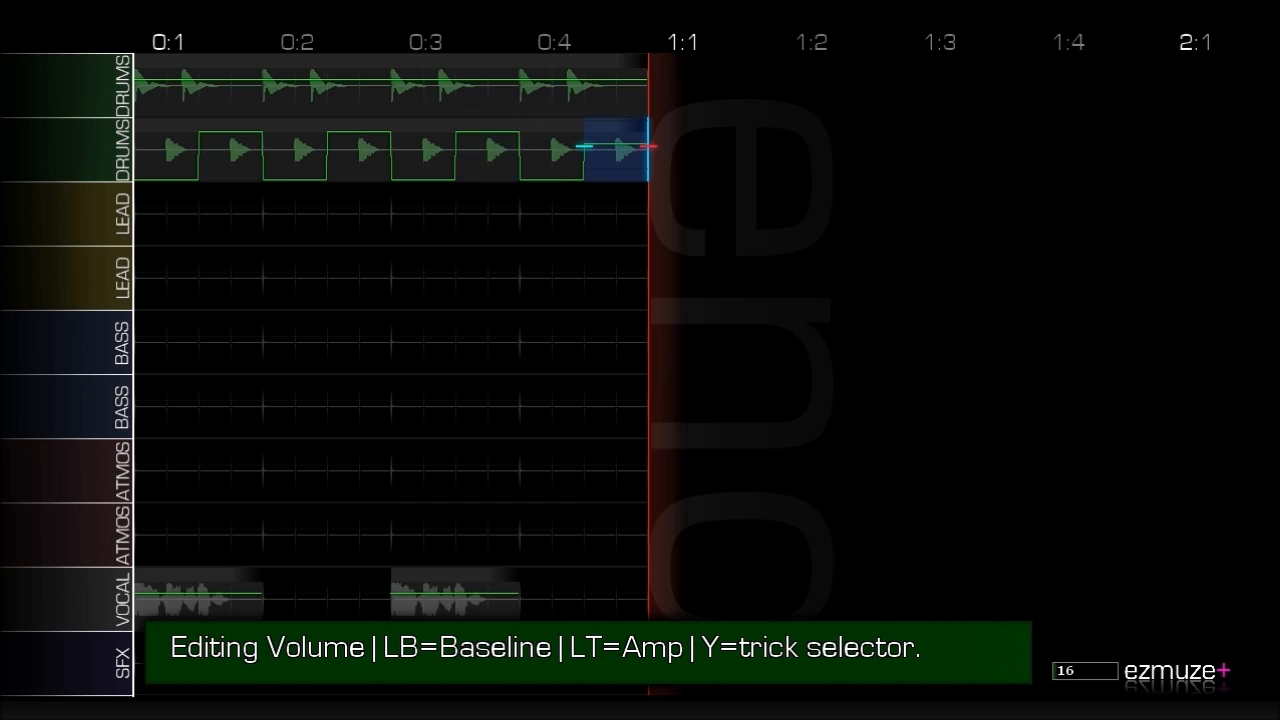
pyautogui.press('Up')
pyautogui.press('Up')
pyautogui.press('Up')
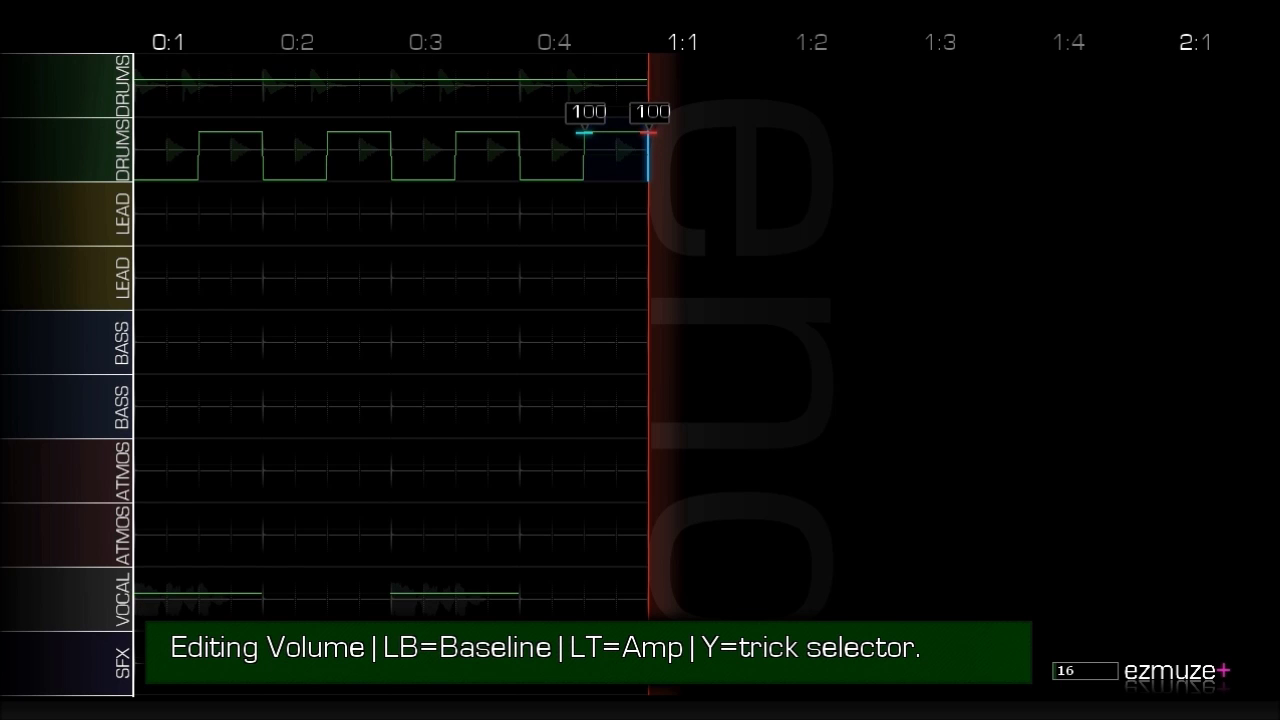
# Switch the second drums track's mixer effect from rate crush to drive (Clipping Overdrive Distortion).
pyautogui.press('y')
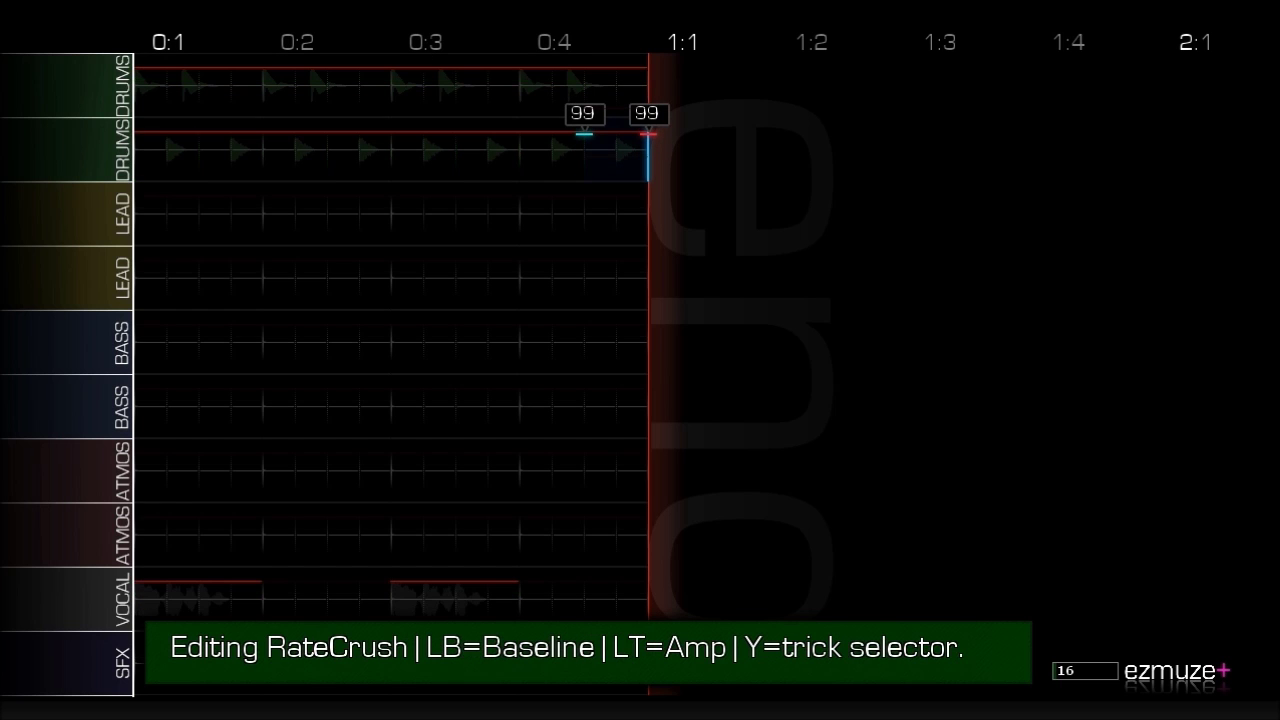
pyautogui.press('Right')
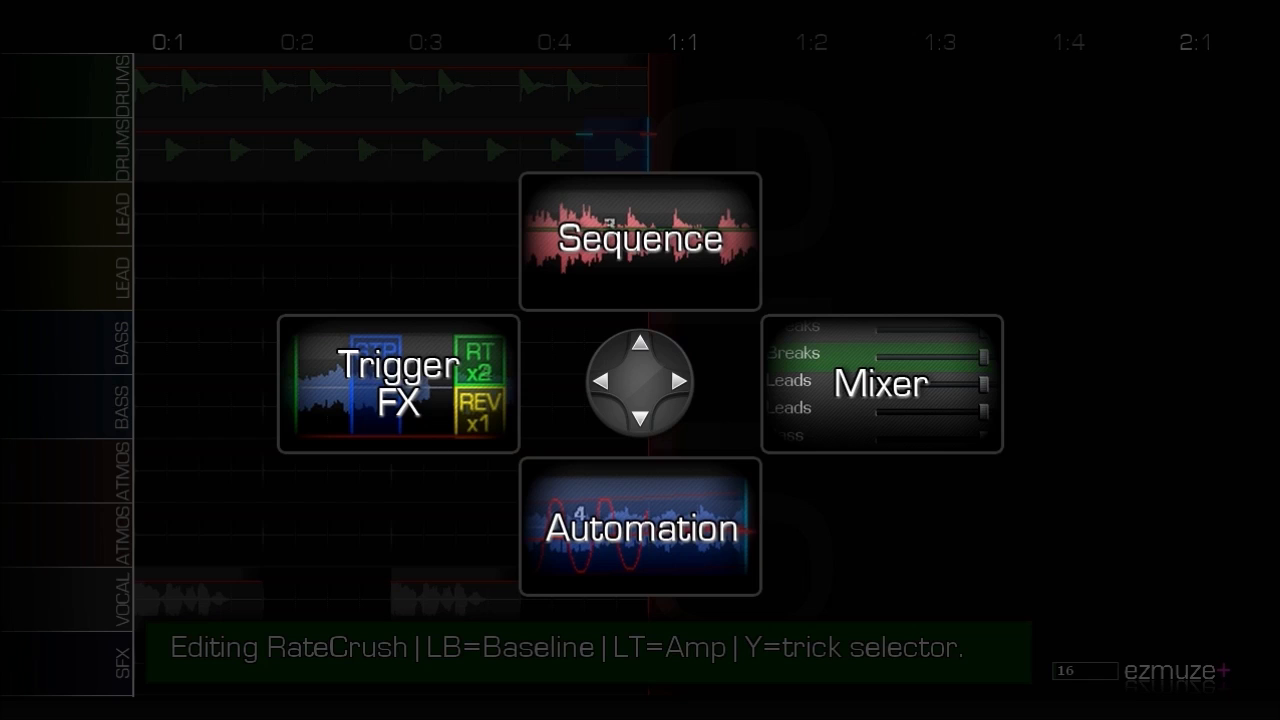
pyautogui.press('Right')
pyautogui.press('Right')
pyautogui.press('Right')
pyautogui.press('Right')
pyautogui.press('Right')
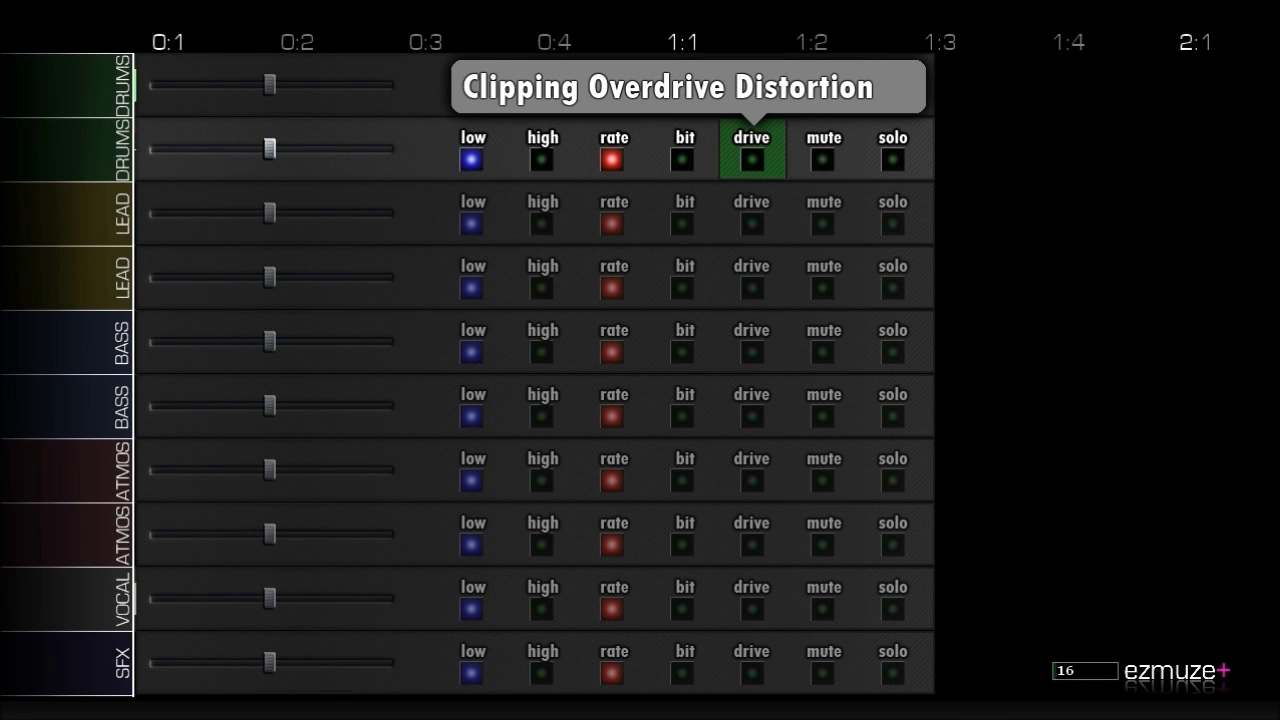
pyautogui.press('Return')
# Check the Clipper automation of the second drums track and play back the song.
pyautogui.press('Tab')
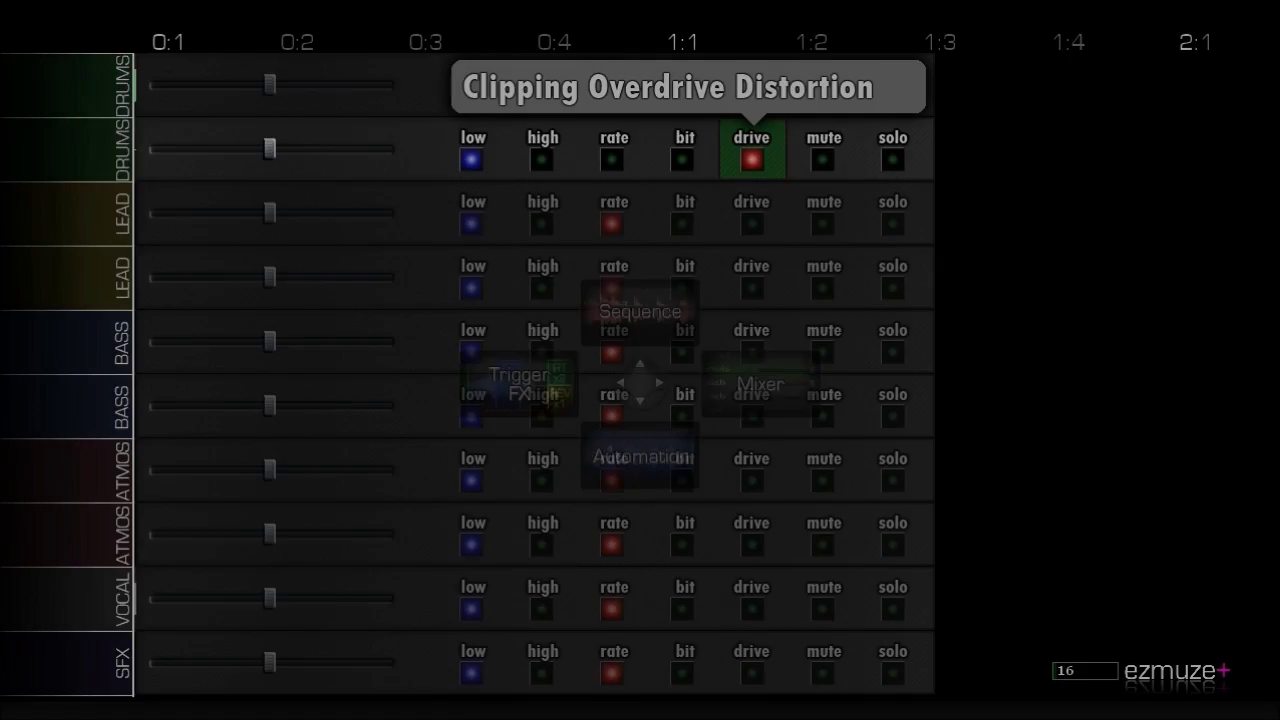
pyautogui.press('Down')
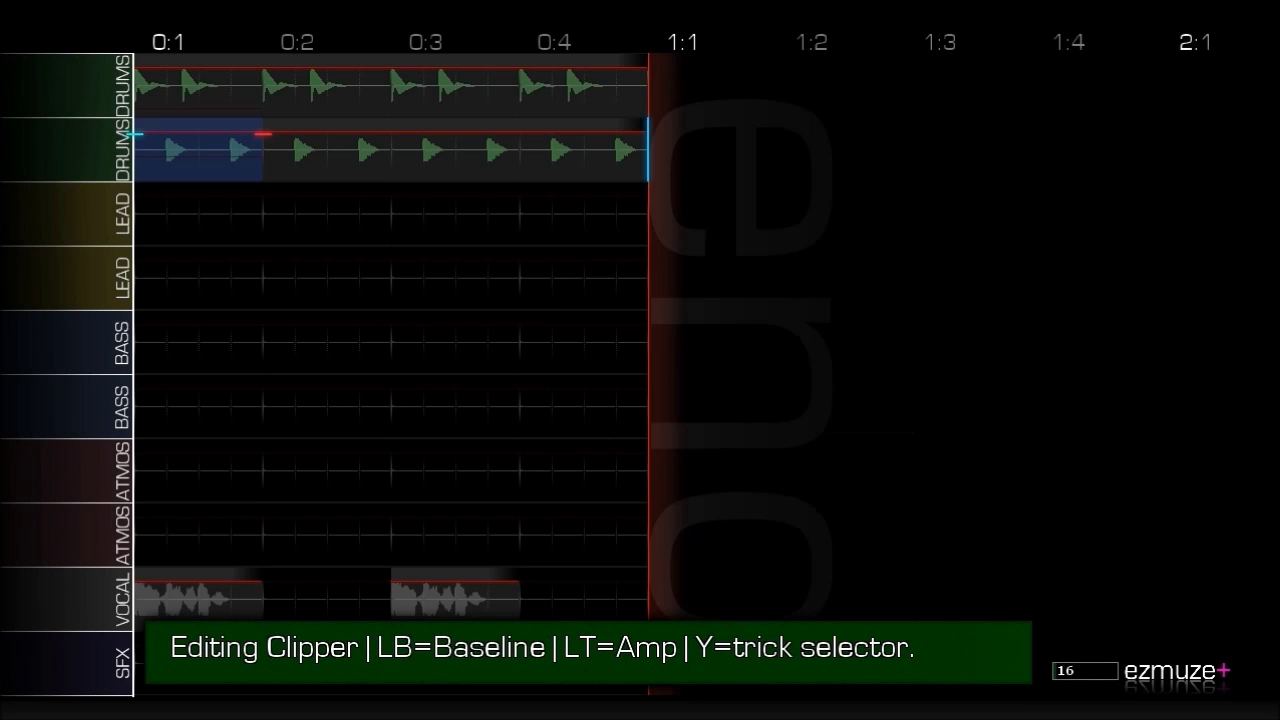
pyautogui.press('Tab')
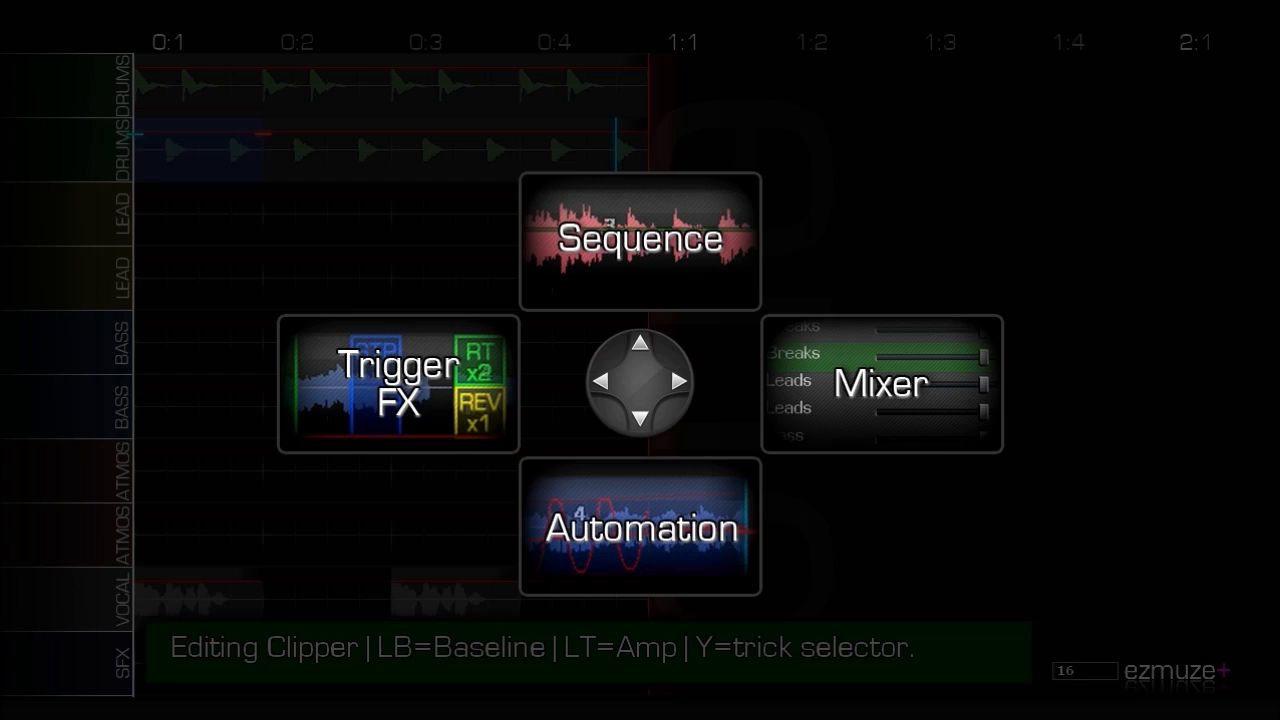
pyautogui.press('Up')
pyautogui.press('space')
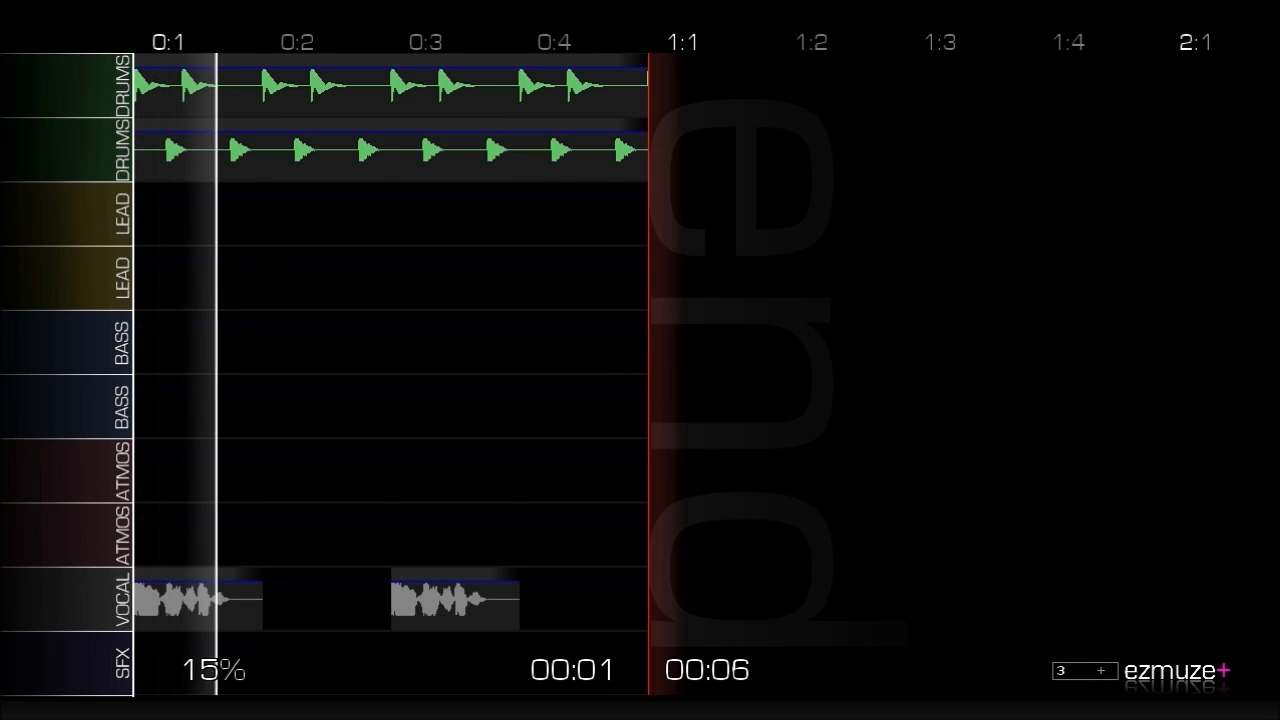
pyautogui.press('space')
# Select 0:1 to 0:4 on the second drums track and lower its Clipper automation slightly over that range.
pyautogui.press('Tab')
pyautogui.press('shift')
pyautogui.hotkey('shift', 'Right')
pyautogui.hotkey('shift', 'Right')
pyautogui.hotkey('shift', 'Right')
pyautogui.press('Tab')
pyautogui.press('Down')
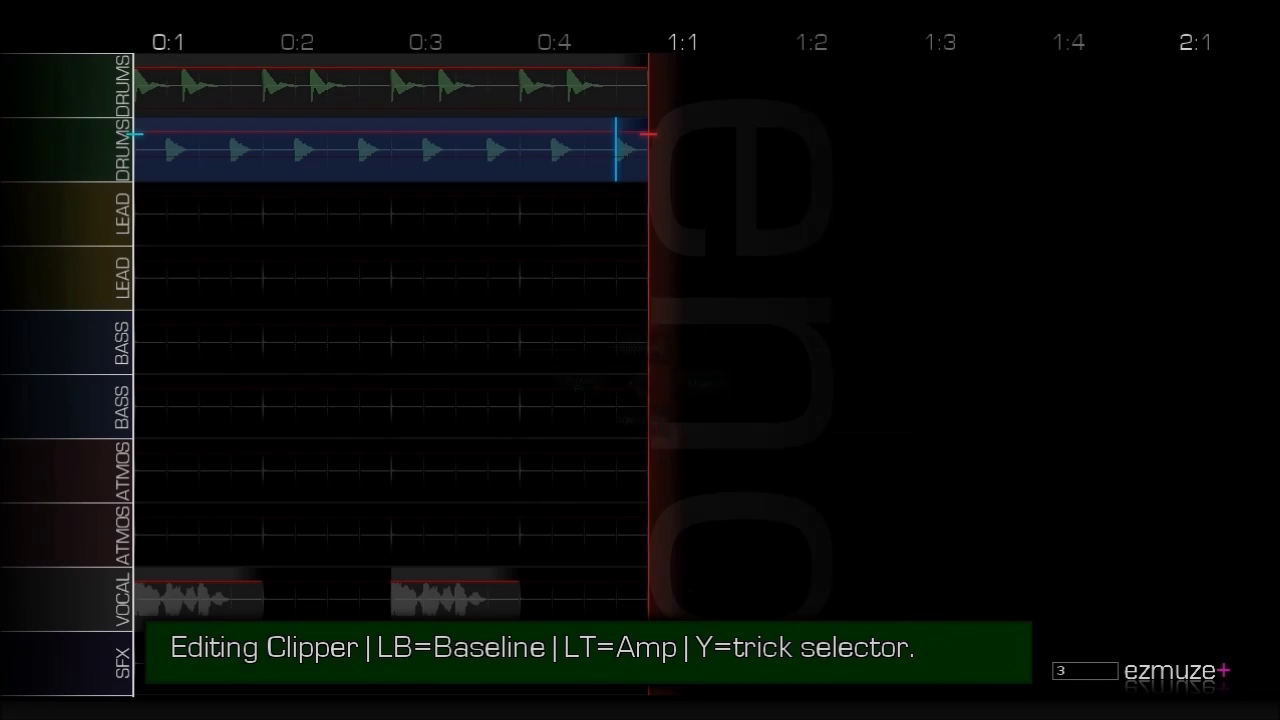
pyautogui.press('Down')
pyautogui.press('Up')
pyautogui.press('Escape')
# Play back the song and review the second drums track's effect switches in the mixer.
pyautogui.press('space')
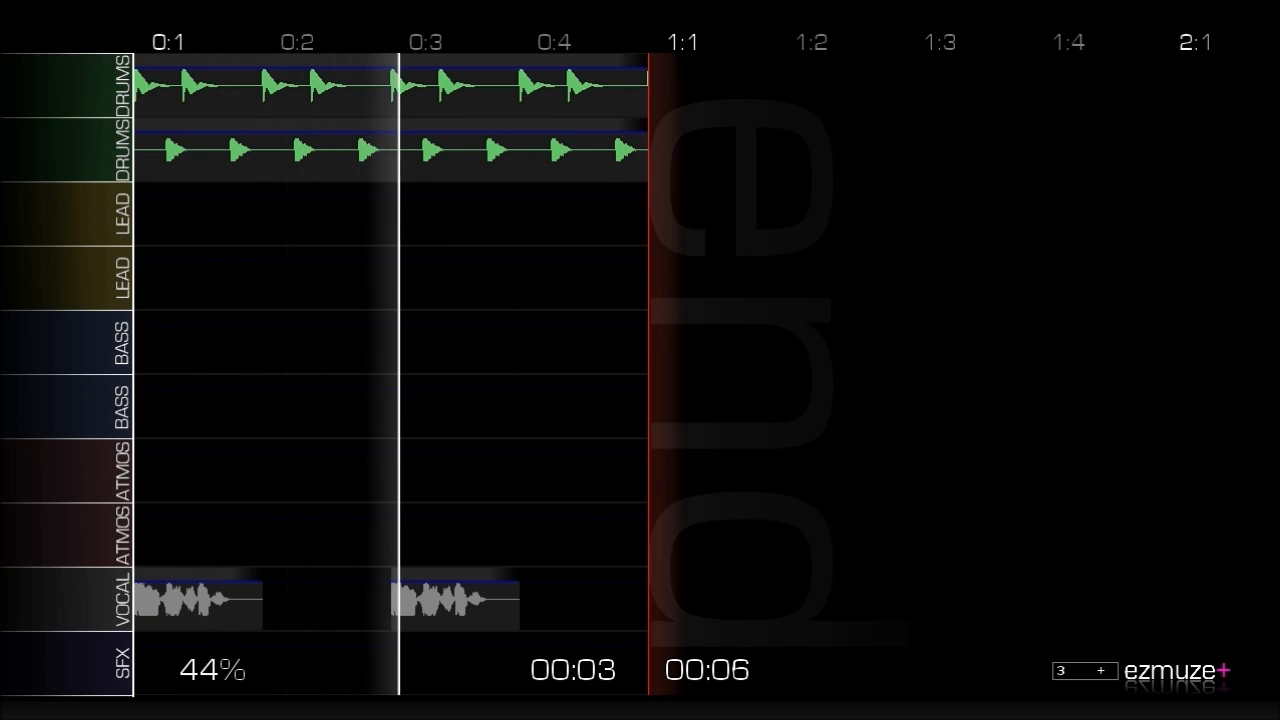
pyautogui.press('space')
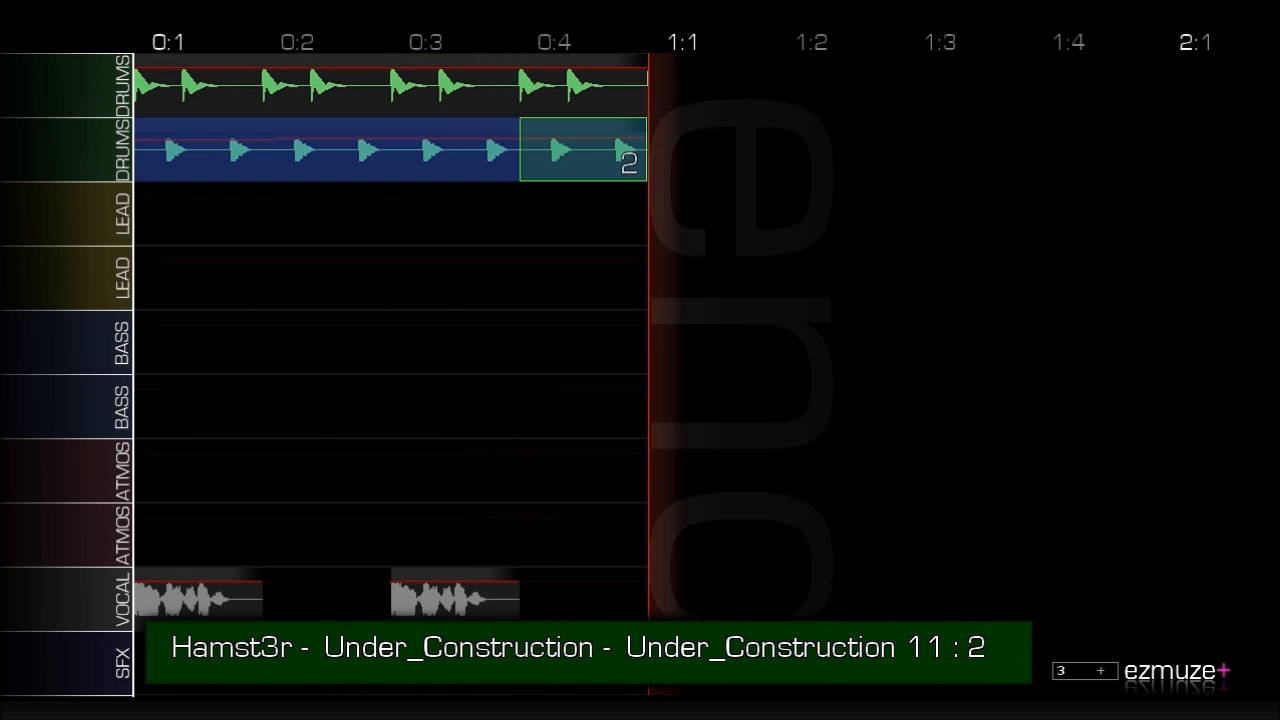
pyautogui.press('Tab')
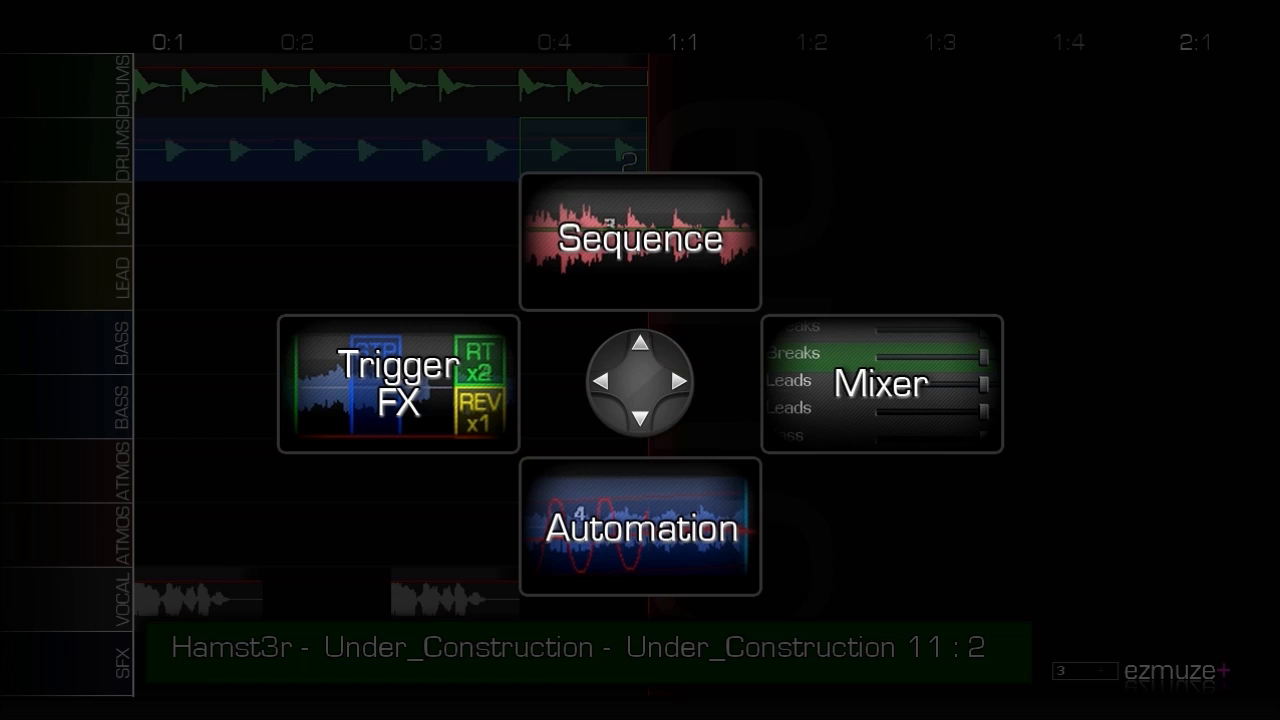
pyautogui.press('Right')
pyautogui.press('Right')
pyautogui.press('Left')
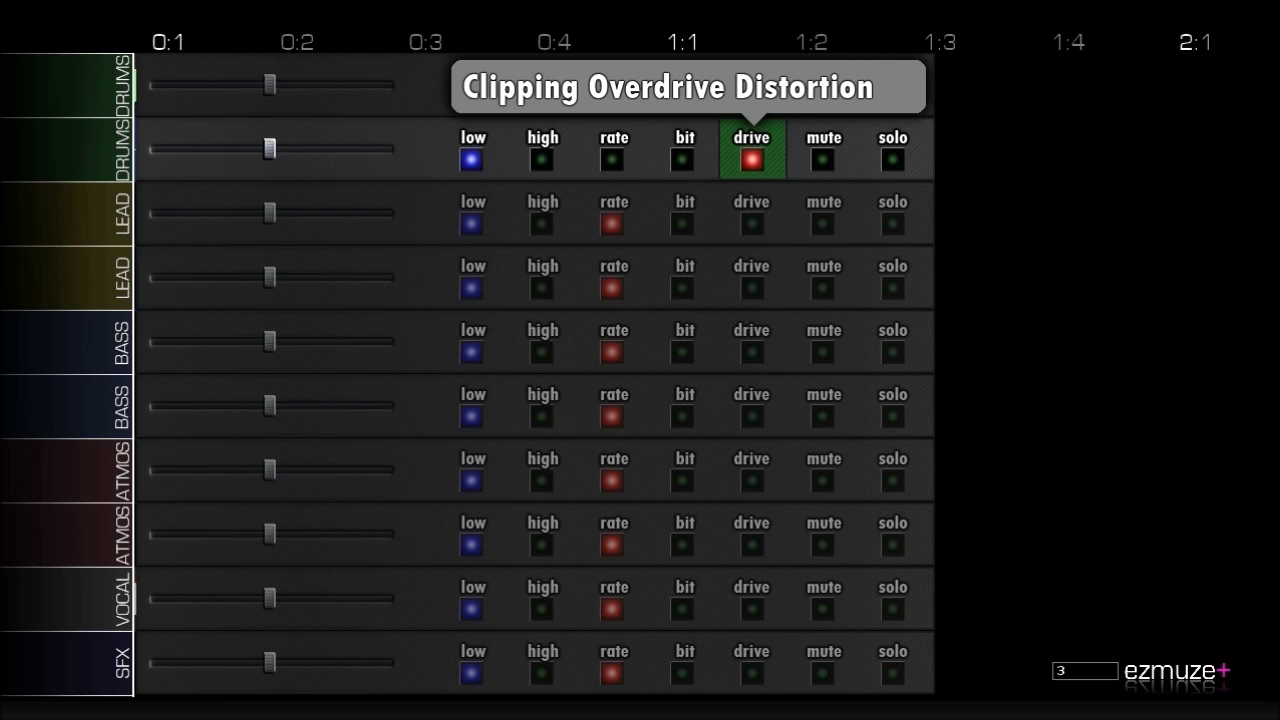
pyautogui.press('Escape')
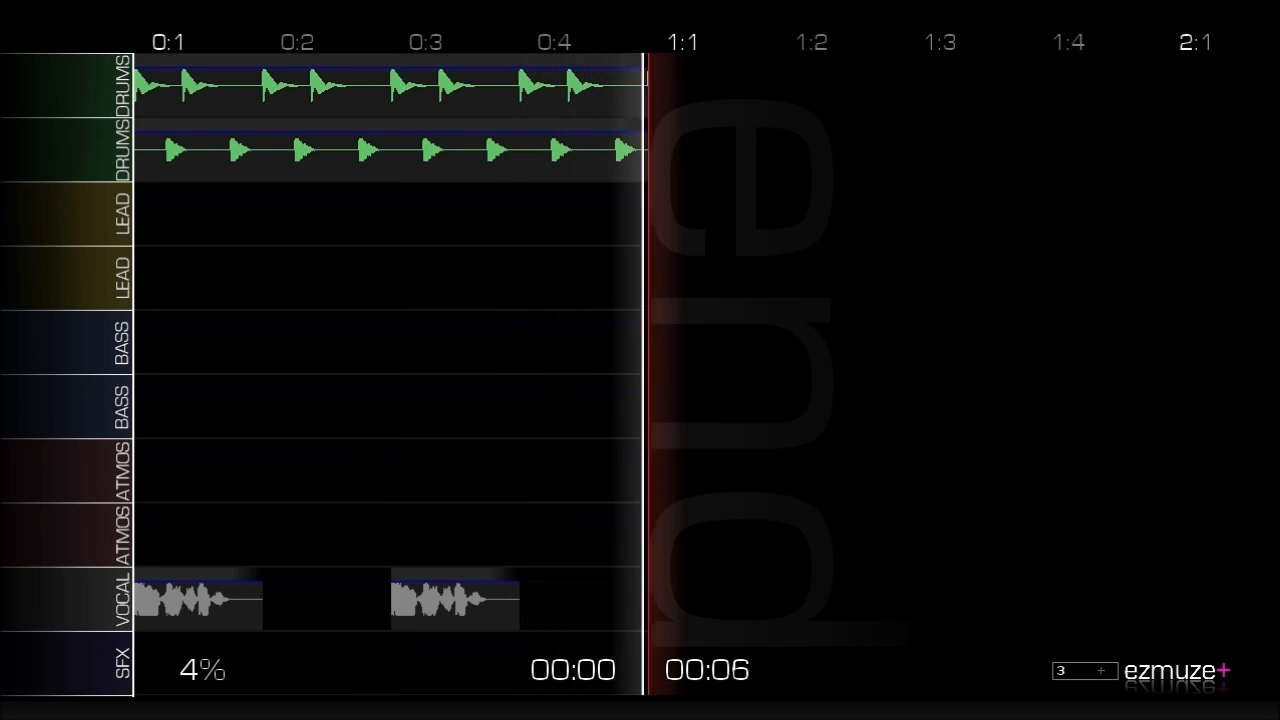
pyautogui.press('space')
# Copy 0:1 to 0:4 from the first drums track down to the vocal track and paste the section at 1:1.
pyautogui.press('Left')
pyautogui.press('Left')
pyautogui.press('Left')
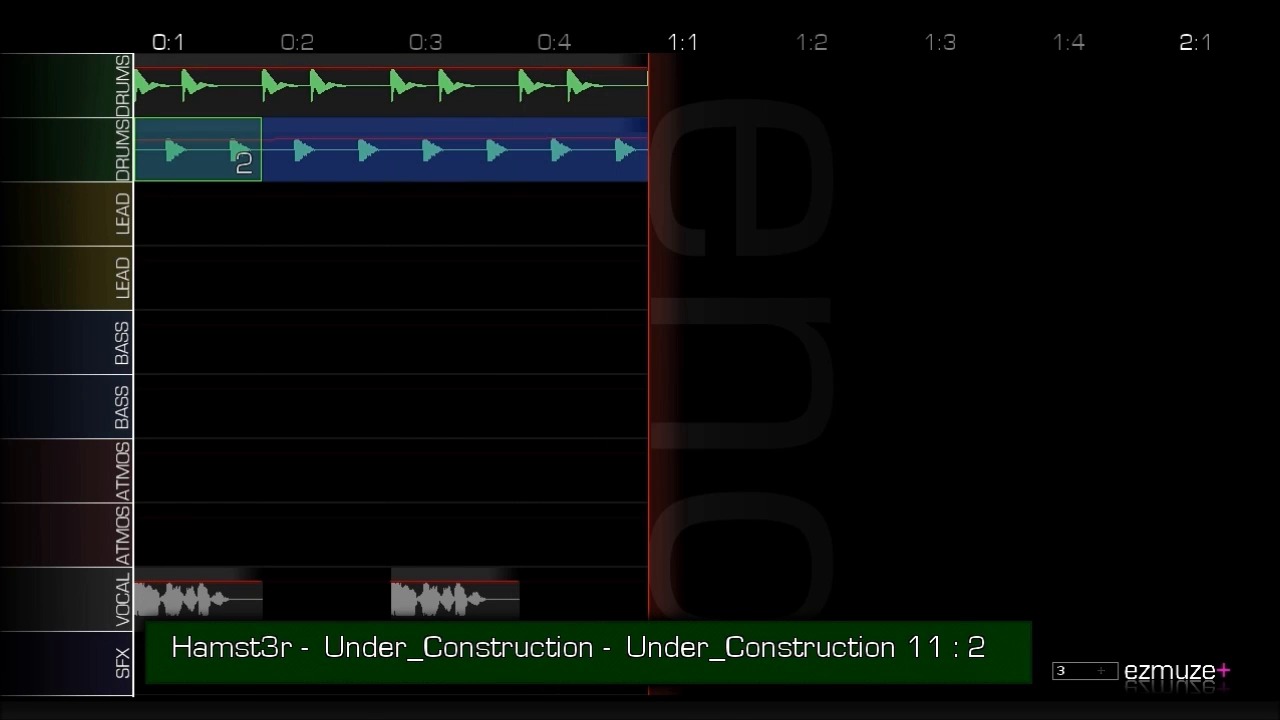
pyautogui.press('Up')
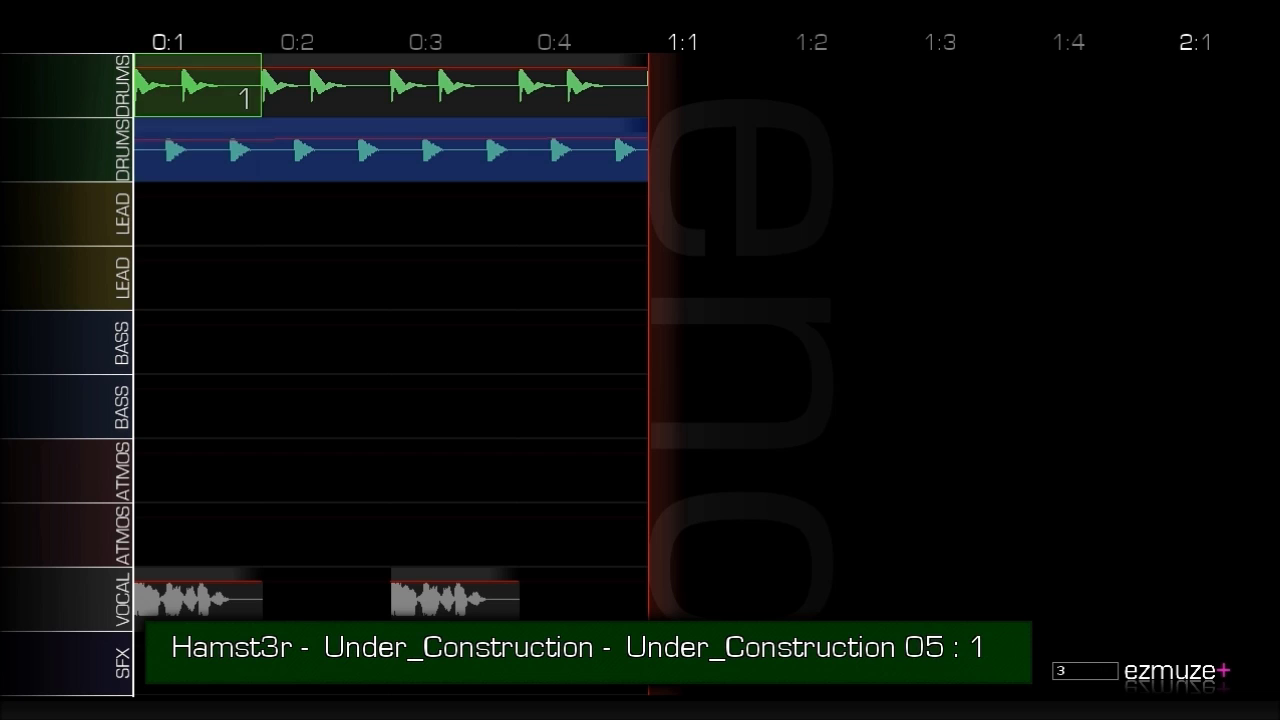
pyautogui.hotkey('shift', 'Right')
pyautogui.hotkey('shift', 'Right')
pyautogui.hotkey('shift', 'Down')
pyautogui.hotkey('shift', 'Down')
pyautogui.hotkey('shift', 'Down')
pyautogui.hotkey('shift', 'Right')
pyautogui.hotkey('shift', 'Down')
pyautogui.hotkey('shift', 'Down')
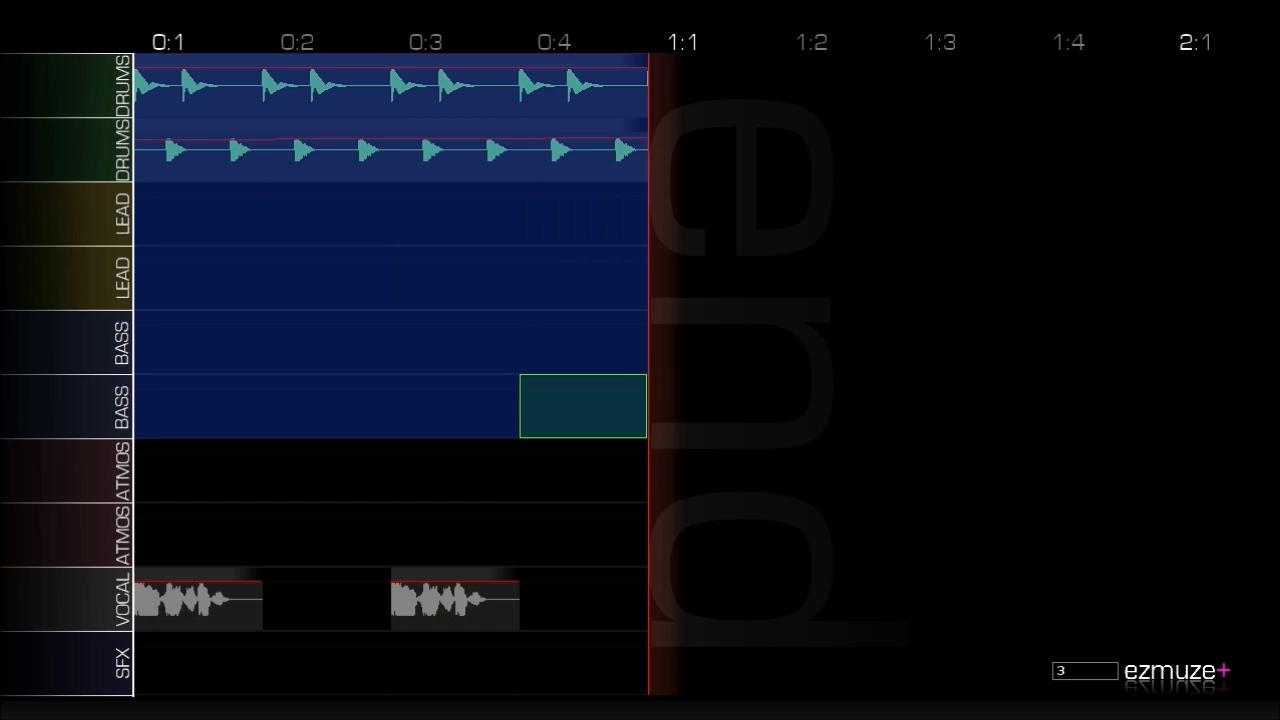
pyautogui.hotkey('shift', 'Down')
pyautogui.hotkey('shift', 'Down')
pyautogui.hotkey('shift', 'Down')
pyautogui.press('Right')
pyautogui.hotkey('ctrl', 'v')
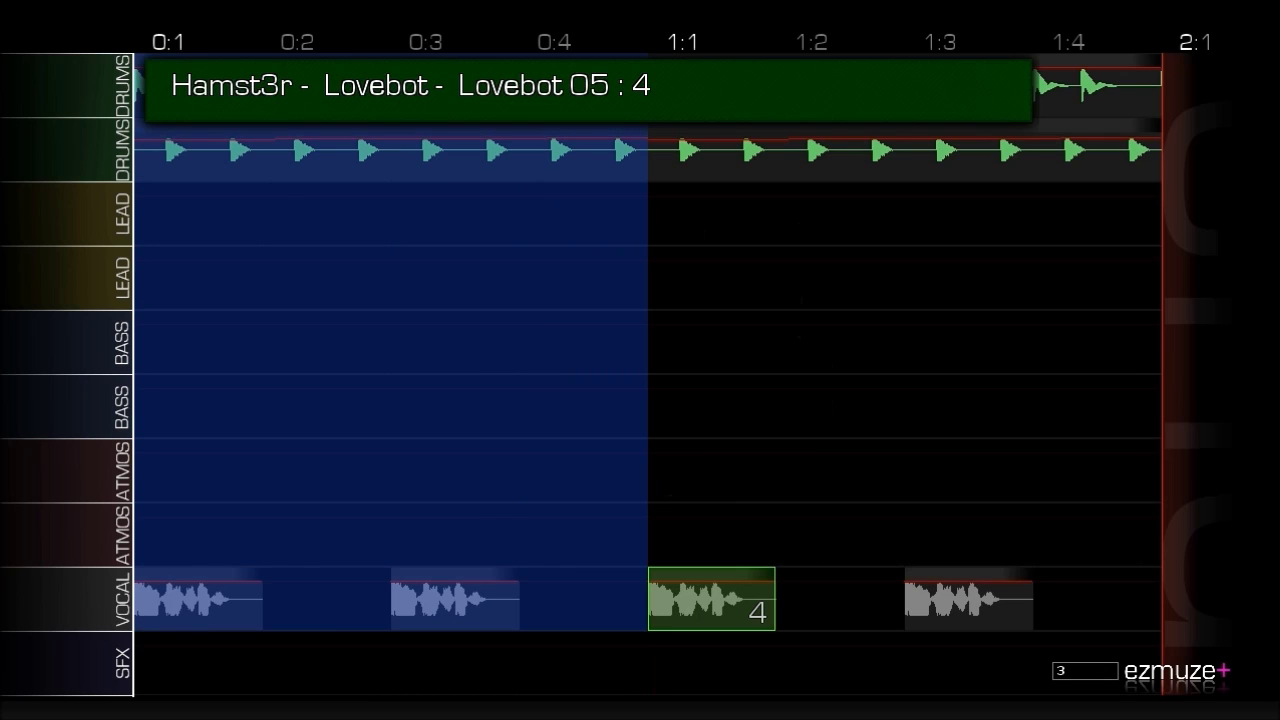
# Open the sample library for position 1:1 of the first bass track.
pyautogui.press('Up')
pyautogui.press('Up')
pyautogui.press('Up')
pyautogui.press('Up')
pyautogui.press('Up')
pyautogui.press('Down')
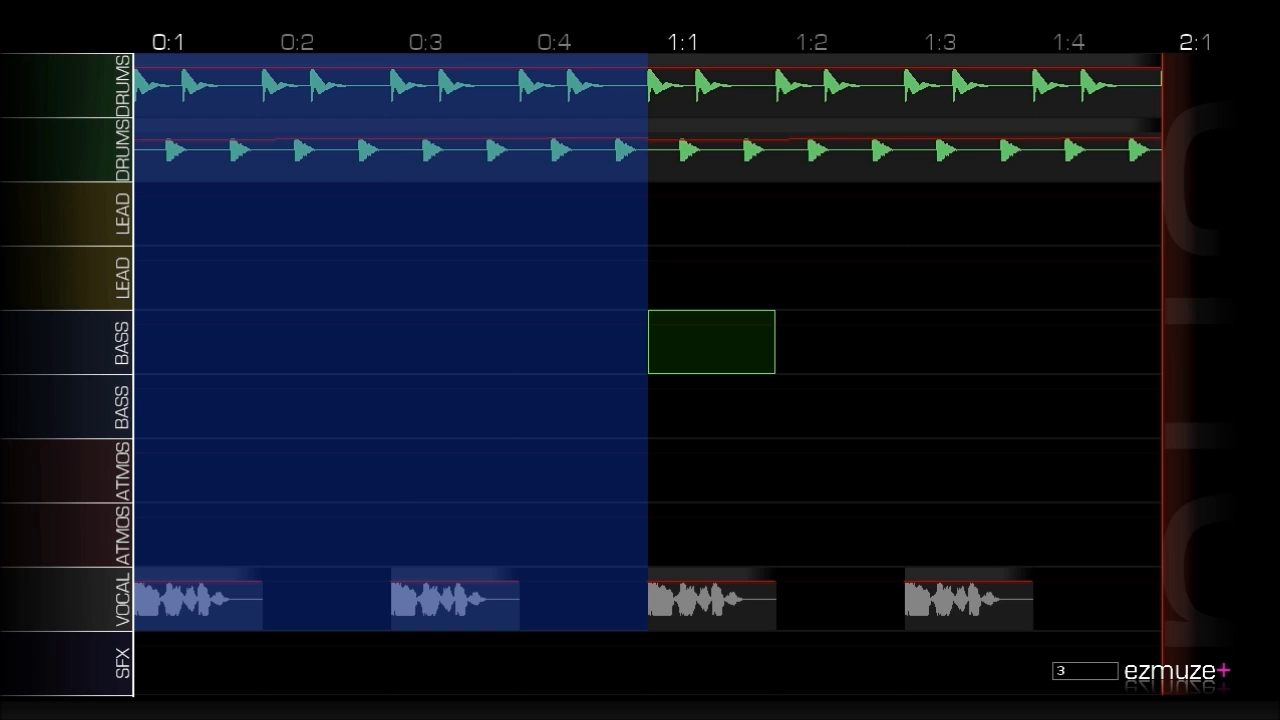
pyautogui.press('Escape')
pyautogui.press('Return')
# Browse to the CrushBass pack and place part 1 of CrushBass 03 at 1:1 on the first bass track.
pyautogui.press('Down')
pyautogui.press('Left')
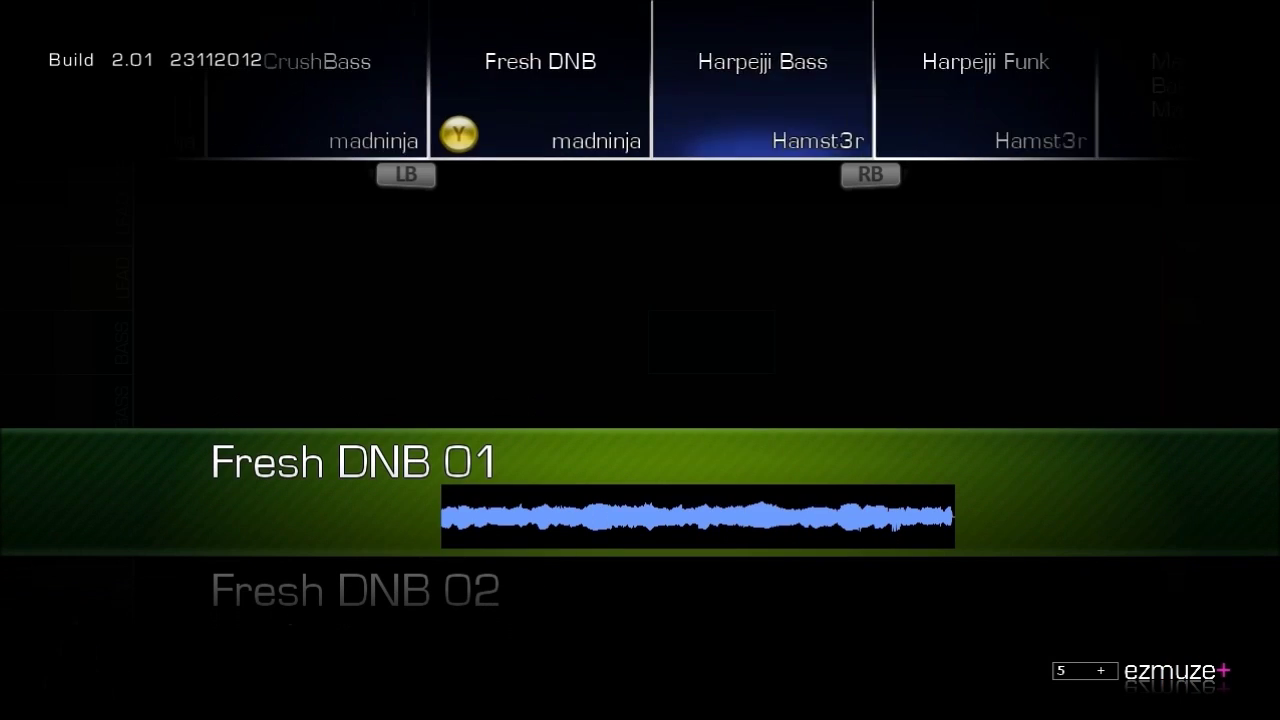
pyautogui.press('Left')
pyautogui.press('Down')
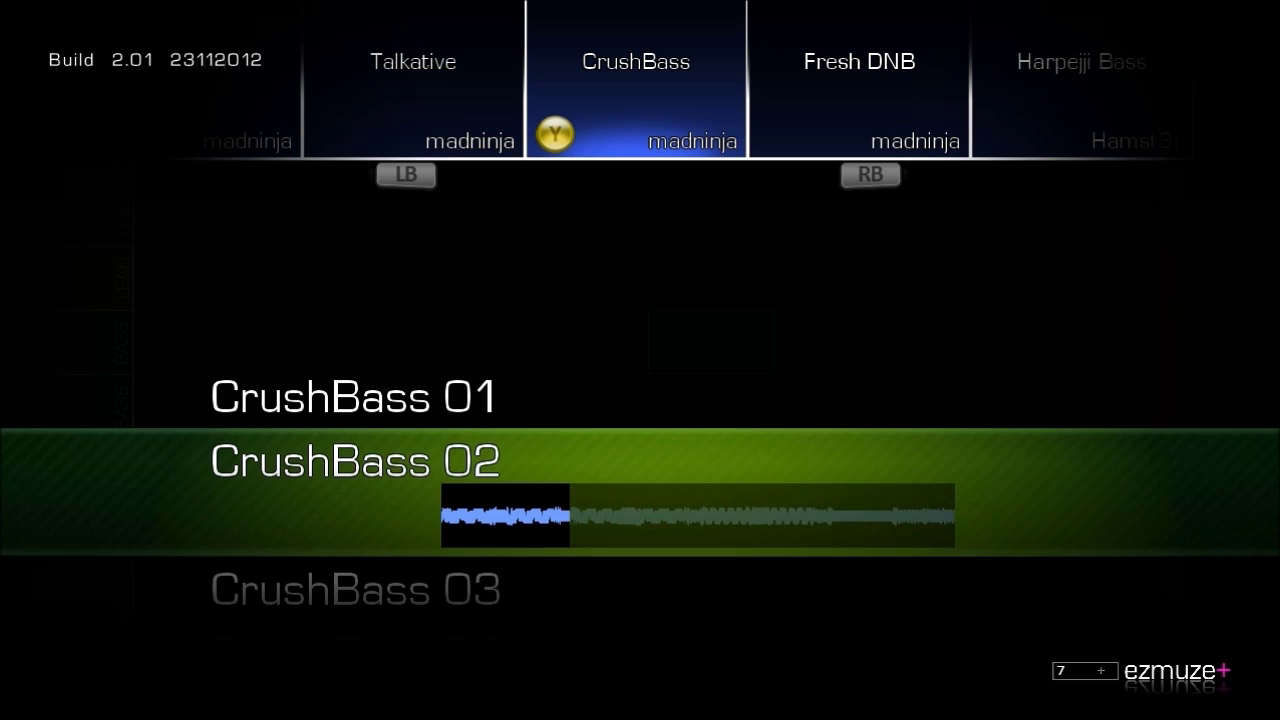
pyautogui.press('Down')
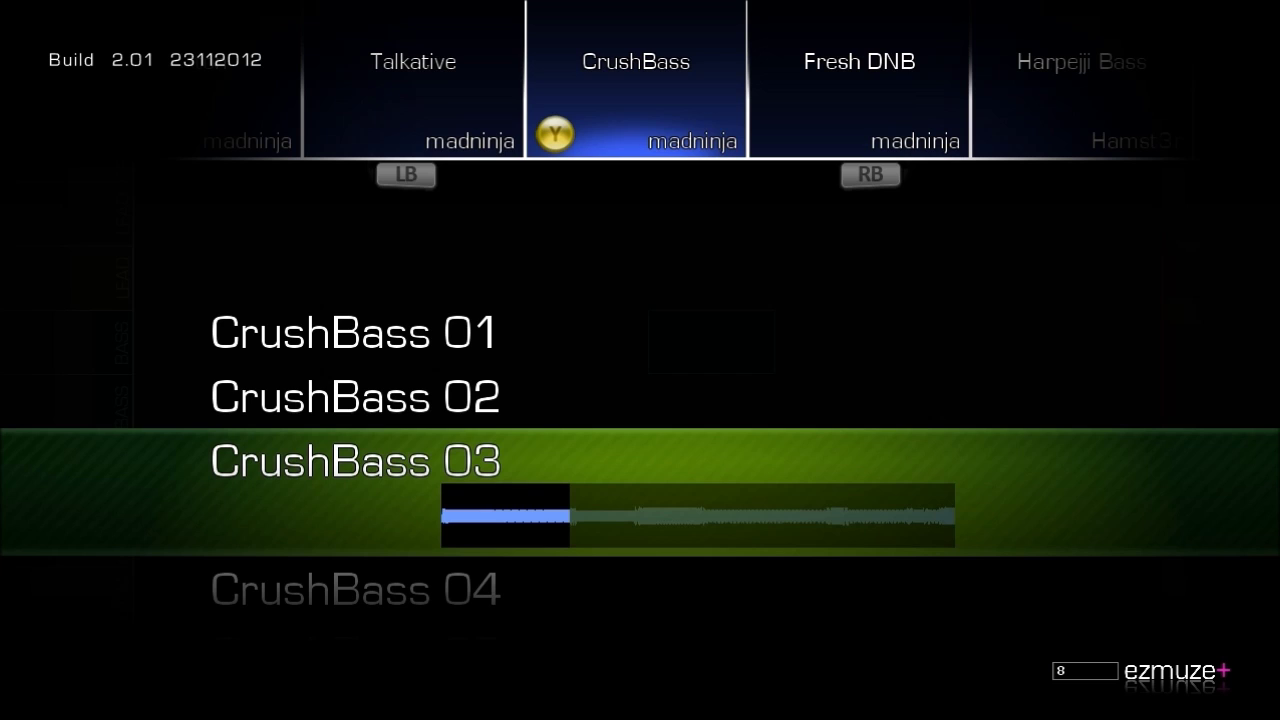
pyautogui.press('Return')
# Copy the CrushBass 03 part from 1:1 to 0:1 on the first bass track.
pyautogui.press('Left')
pyautogui.press('Left')
pyautogui.press('Left')
pyautogui.press('Right')
pyautogui.press('Right')
pyautogui.press('Left')
pyautogui.press('Left')
pyautogui.press('Left')
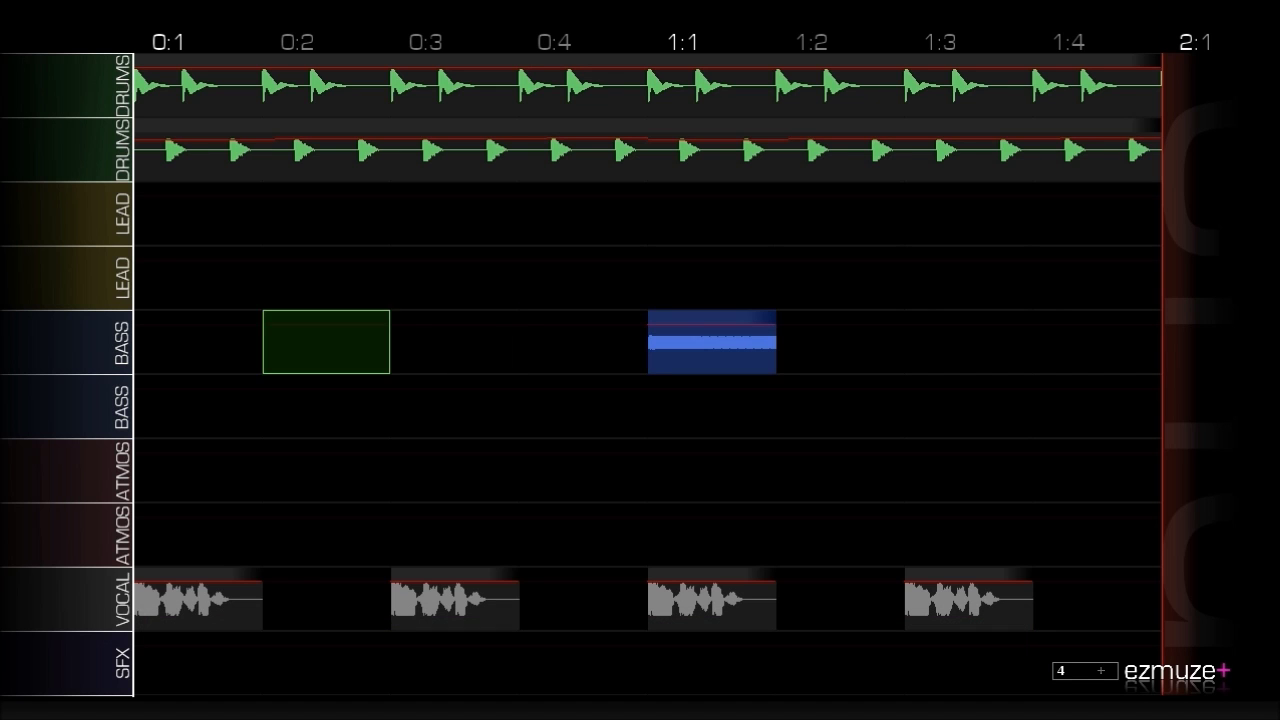
pyautogui.press('Return')
pyautogui.press('Return')
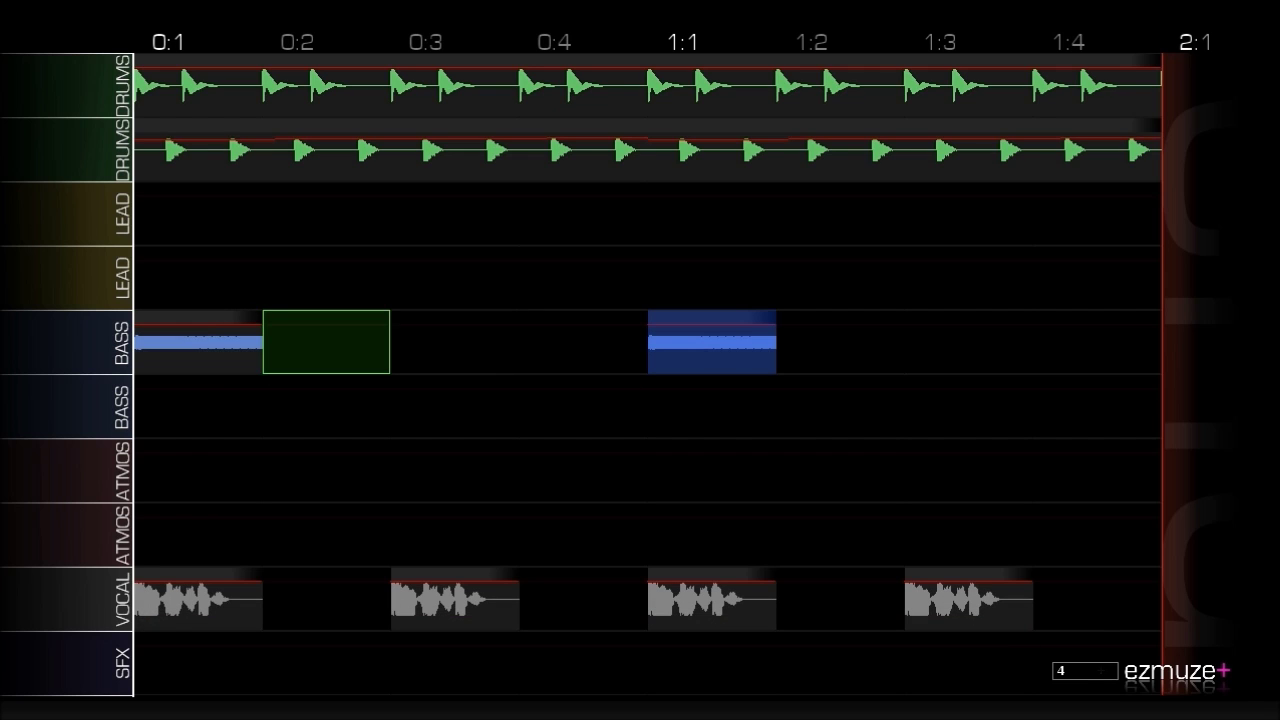
# Paste the CrushBass 03 part at 0:3 and 1:3 on the first bass track.
pyautogui.press('Right')
pyautogui.press('c')
pyautogui.press('Return')
pyautogui.press('Right')
pyautogui.press('Right')
pyautogui.press('Right')
pyautogui.press('Right')
pyautogui.press('c')
pyautogui.press('Return')
# Go back to 0:1 and play back the song with the bass parts.
pyautogui.press('Left')
pyautogui.press('Left')
pyautogui.press('Left')
pyautogui.press('Left')
pyautogui.press('Left')
pyautogui.press('Left')
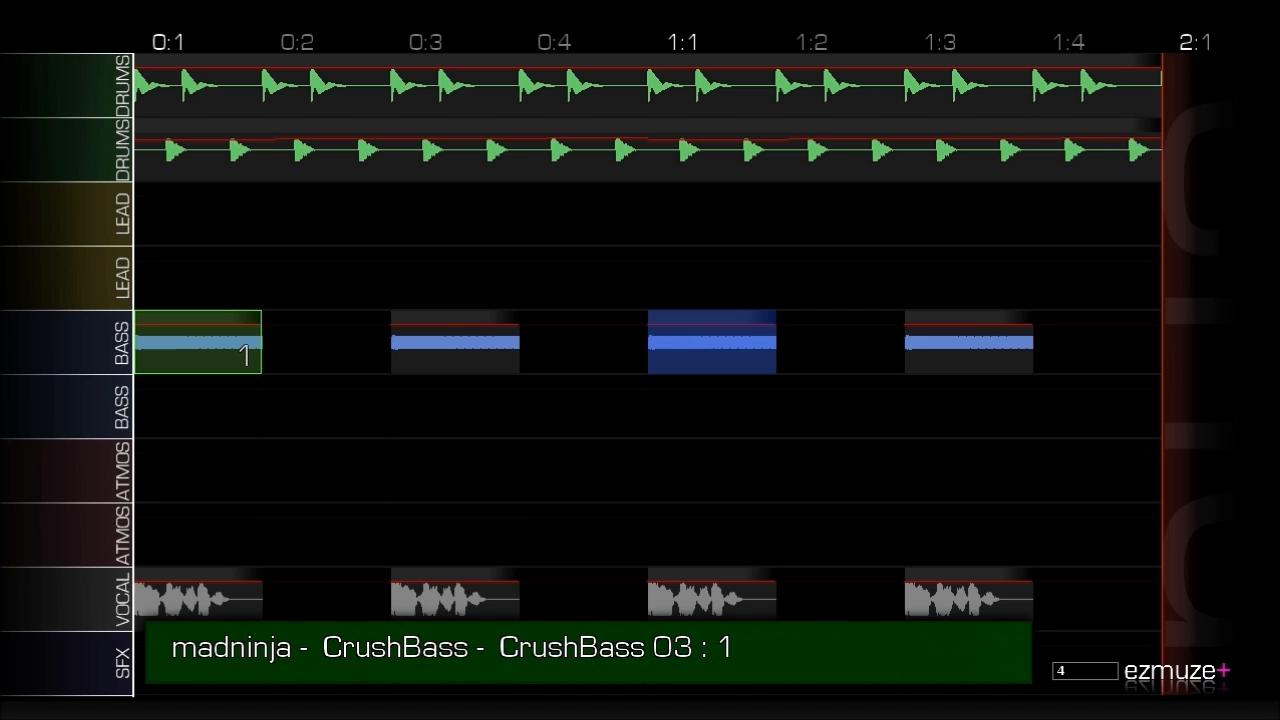
pyautogui.press('space')
pyautogui.press('space')
pyautogui.press('space')
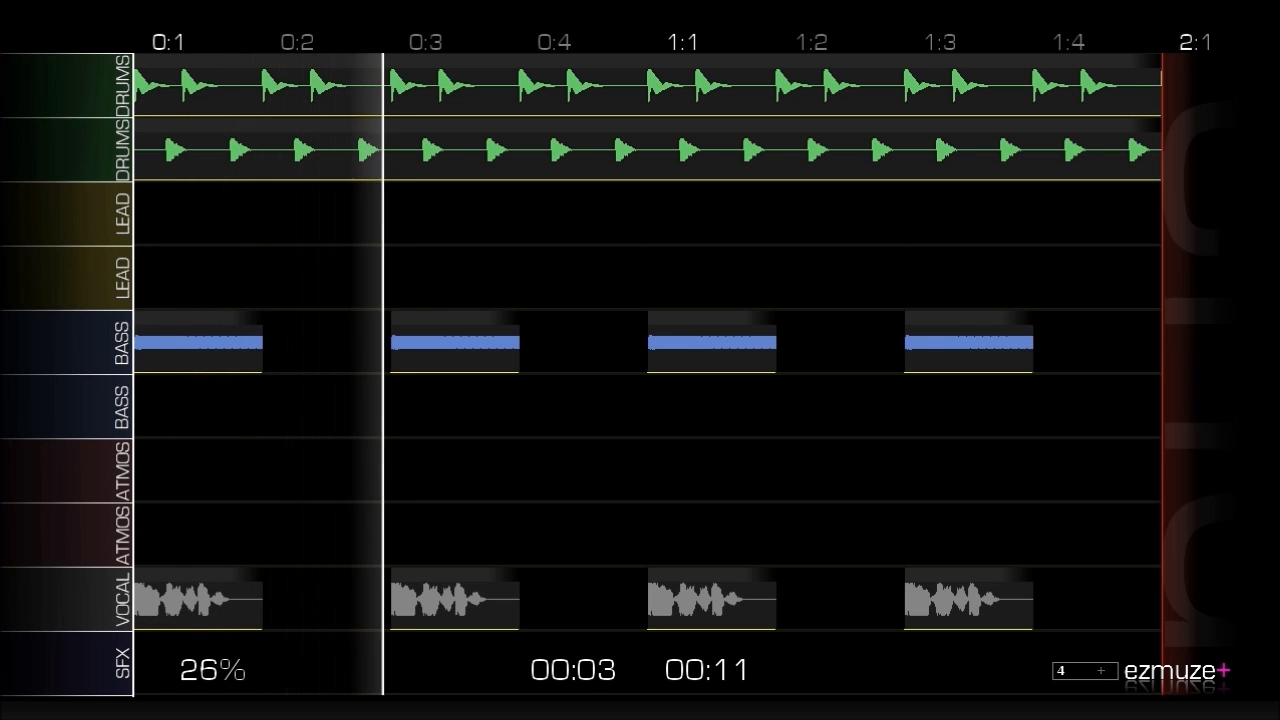
pyautogui.press('space')
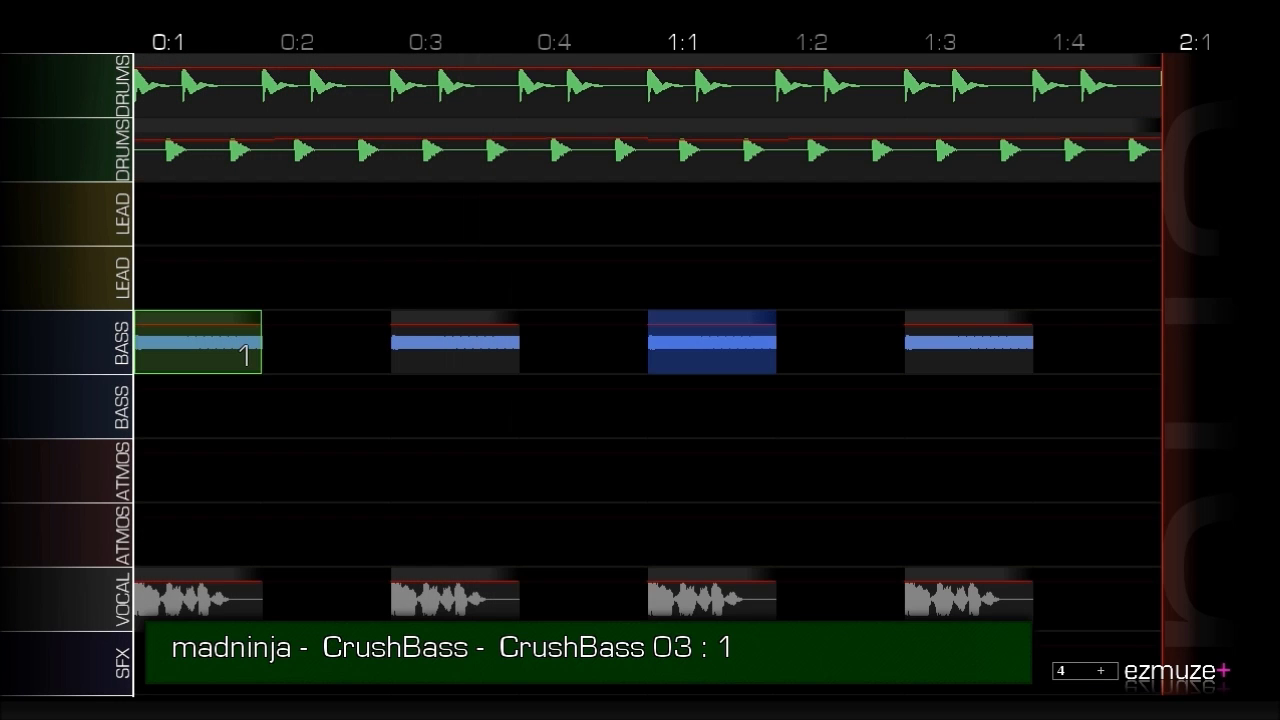
# Copy the CrushBass 03 part from 0:3 to 0:4 on the first bass track.
pyautogui.press('Right')
pyautogui.press('Right')
pyautogui.press('Right')
pyautogui.press('Left')
pyautogui.press('Return')
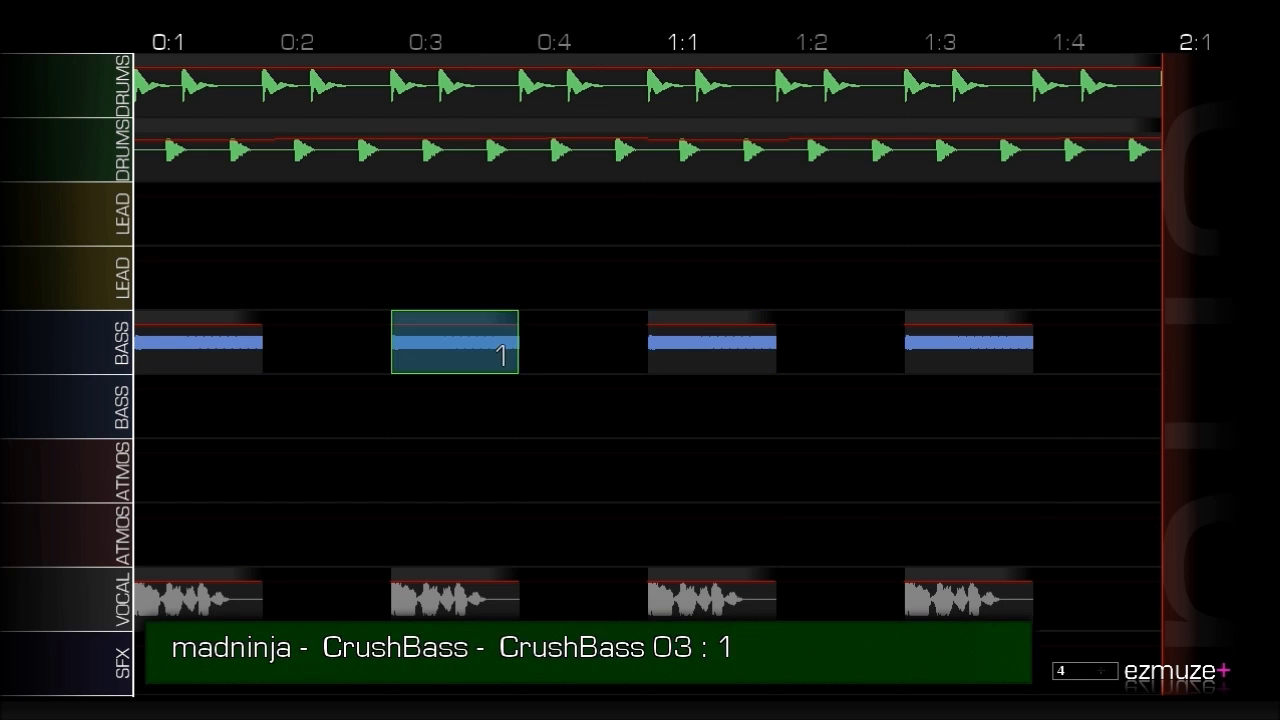
pyautogui.press('Right')
pyautogui.press('Return')
pyautogui.press('Return')
pyautogui.press('Tab')
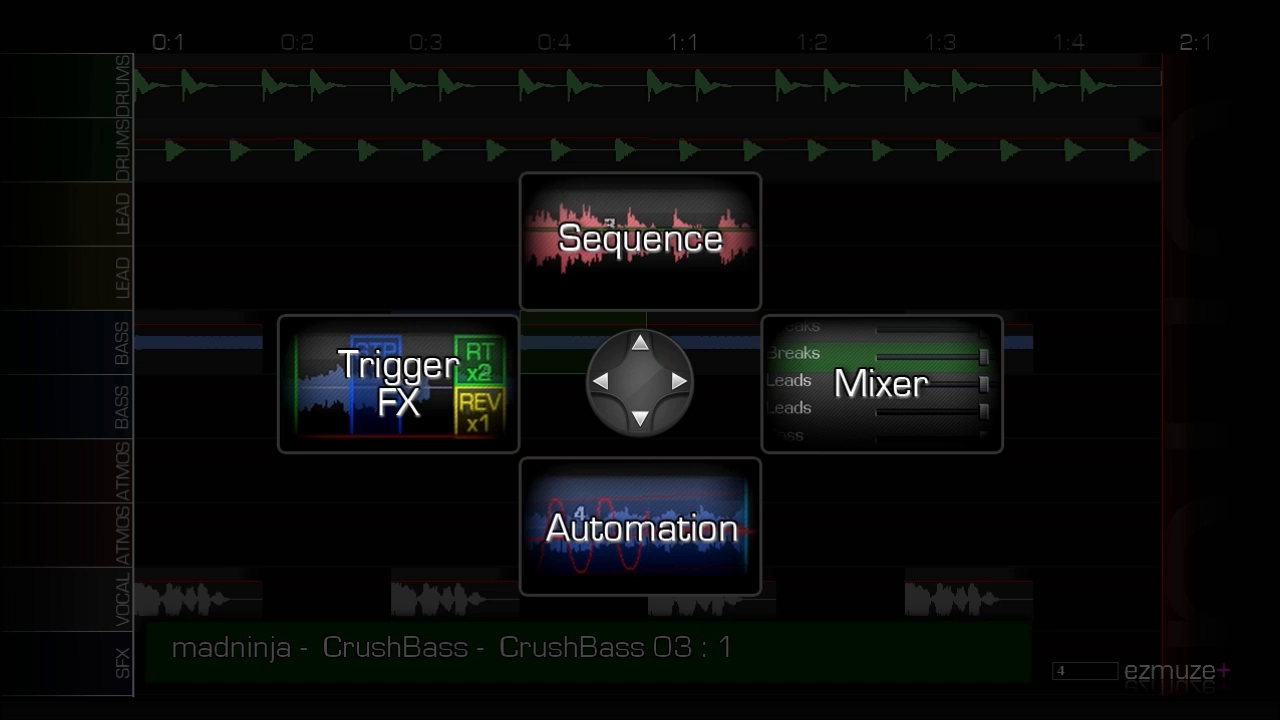
# Add the Forward trigger effect at the start of 0:4 on the first bass track.
pyautogui.press('Escape')
pyautogui.press('Left')
pyautogui.press('Left')
pyautogui.press('Left')
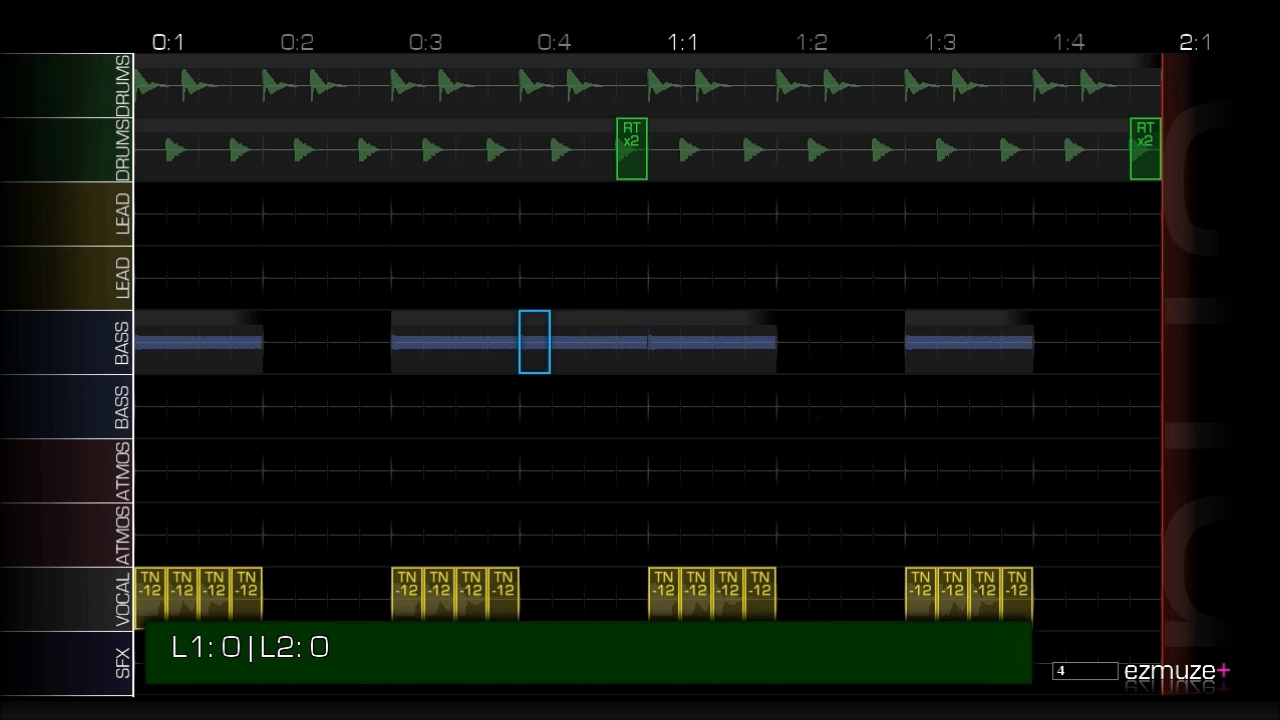
pyautogui.press('Return')
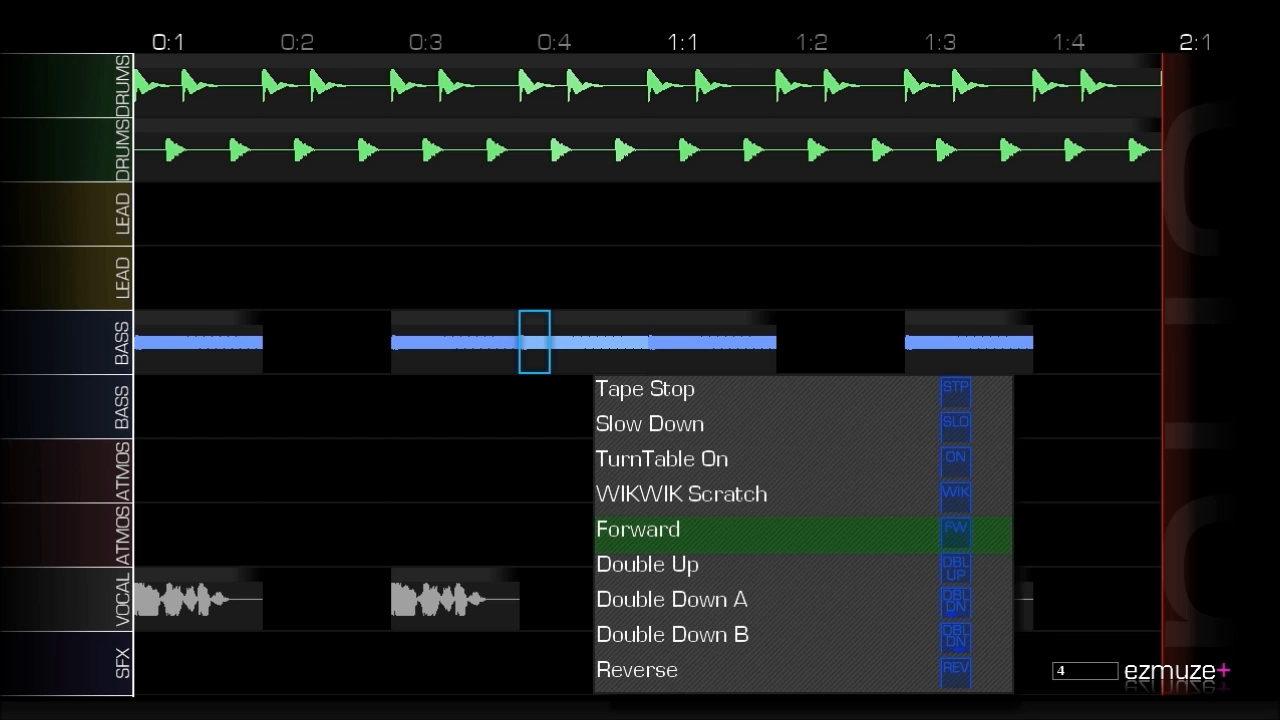
pyautogui.press('Return')
# Lower the first bass track's volume automation to the minimum from the second quarter of 0:4 up to 1:1.
pyautogui.press('Escape')
pyautogui.press('Down')
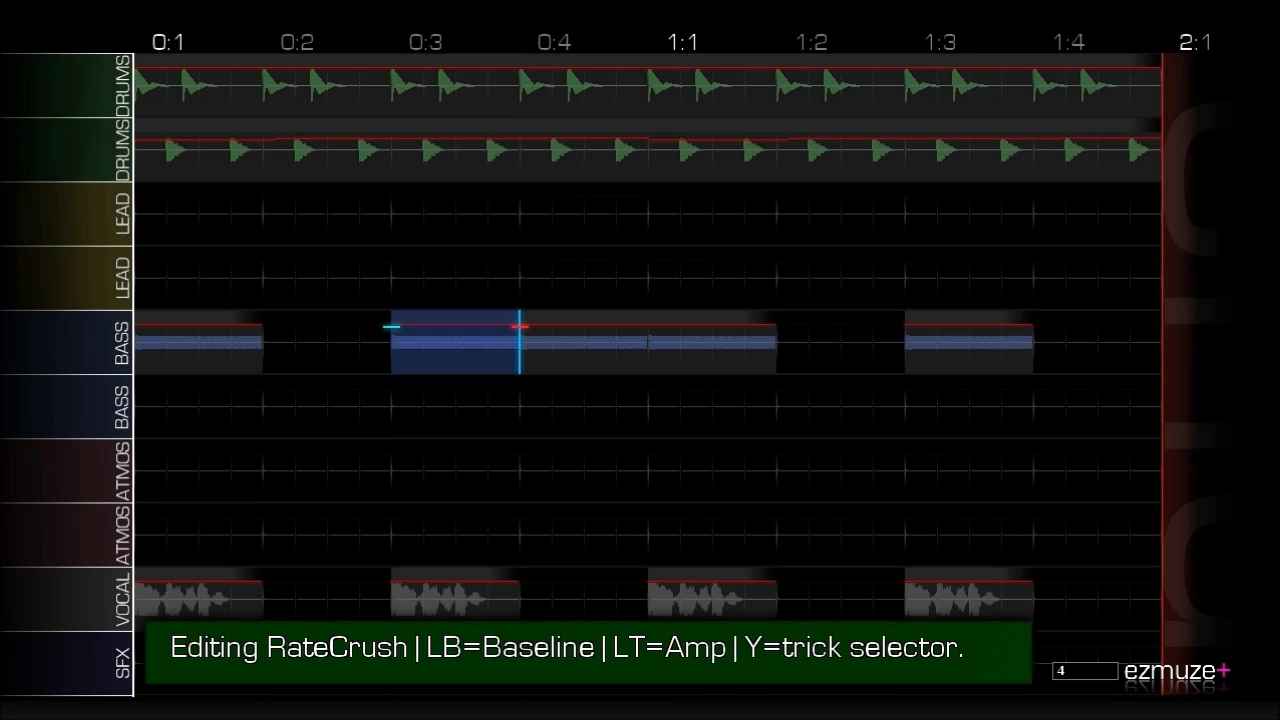
pyautogui.hotkey('shift', 'Right')
pyautogui.hotkey('shift', 'Right')
pyautogui.hotkey('shift', 'Right')
pyautogui.press('pagedown')
pyautogui.press('pagedown')
pyautogui.press('Down')
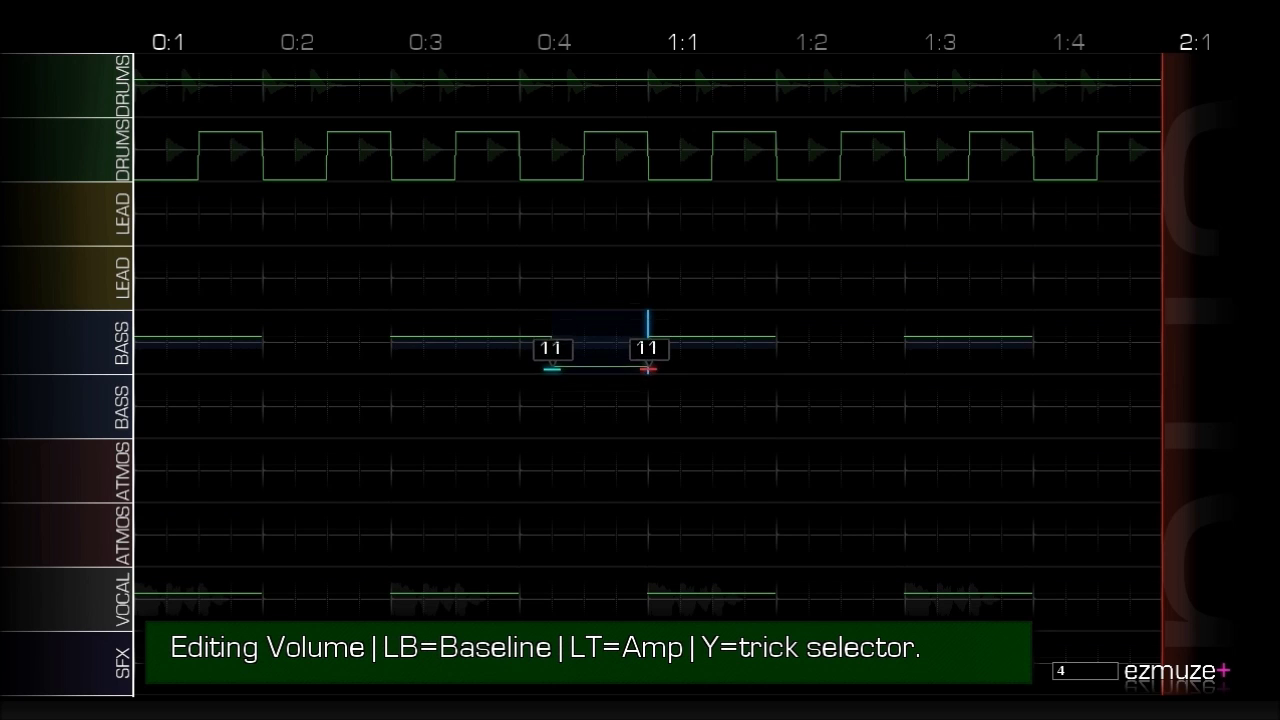
# Go back to 0:1 in the sequence and play back the song with the edited 0:4 bass part.
pyautogui.press('Escape')
pyautogui.press('Left')
pyautogui.press('Left')
pyautogui.press('Left')
pyautogui.press('Left')
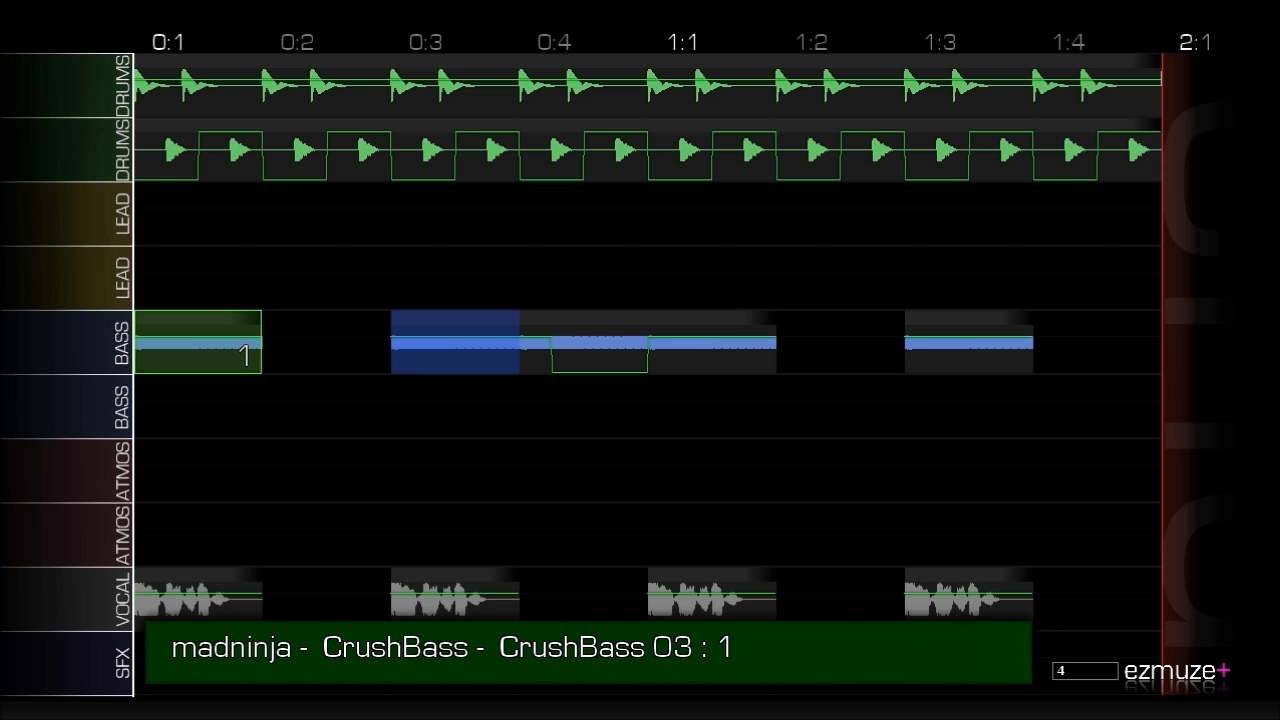
pyautogui.press('space')
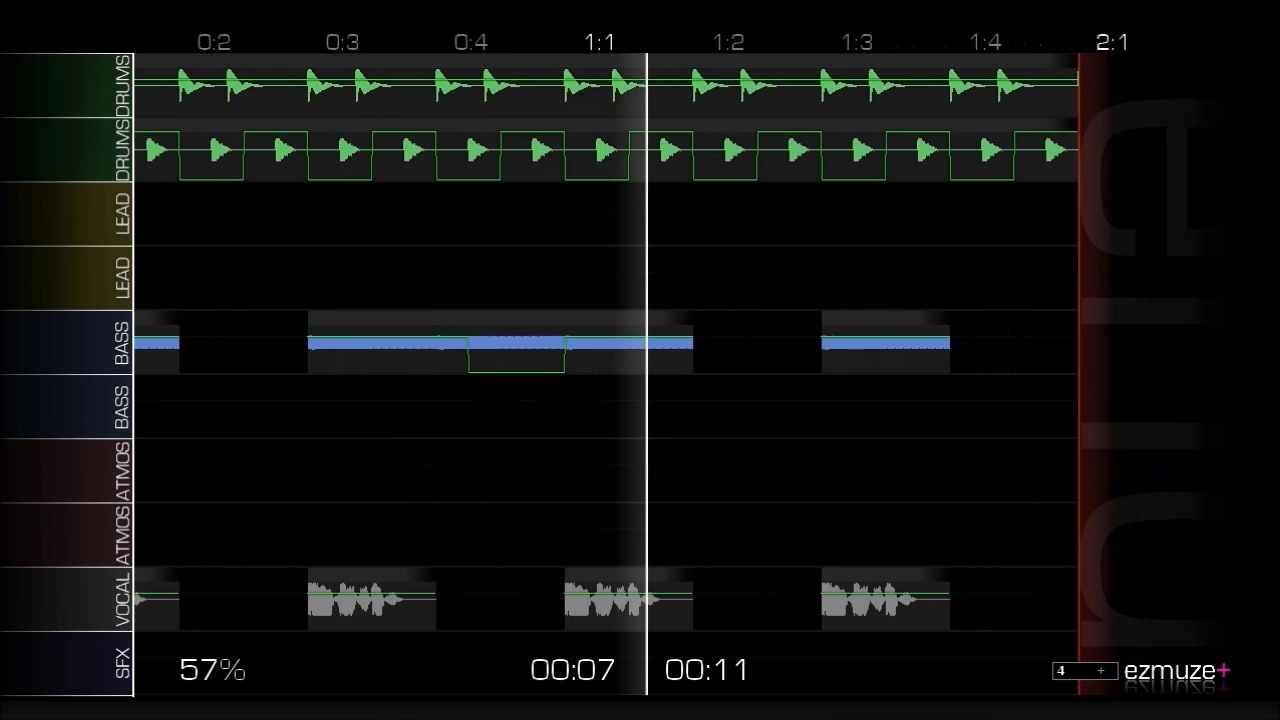
pyautogui.press('space')
# Place another CrushBass 03 part at 1:4 on the first bass track.
pyautogui.press('Right')
pyautogui.press('Right')
pyautogui.press('Right')
pyautogui.press('Right')
pyautogui.press('Right')
pyautogui.press('Right')
pyautogui.press('Right')
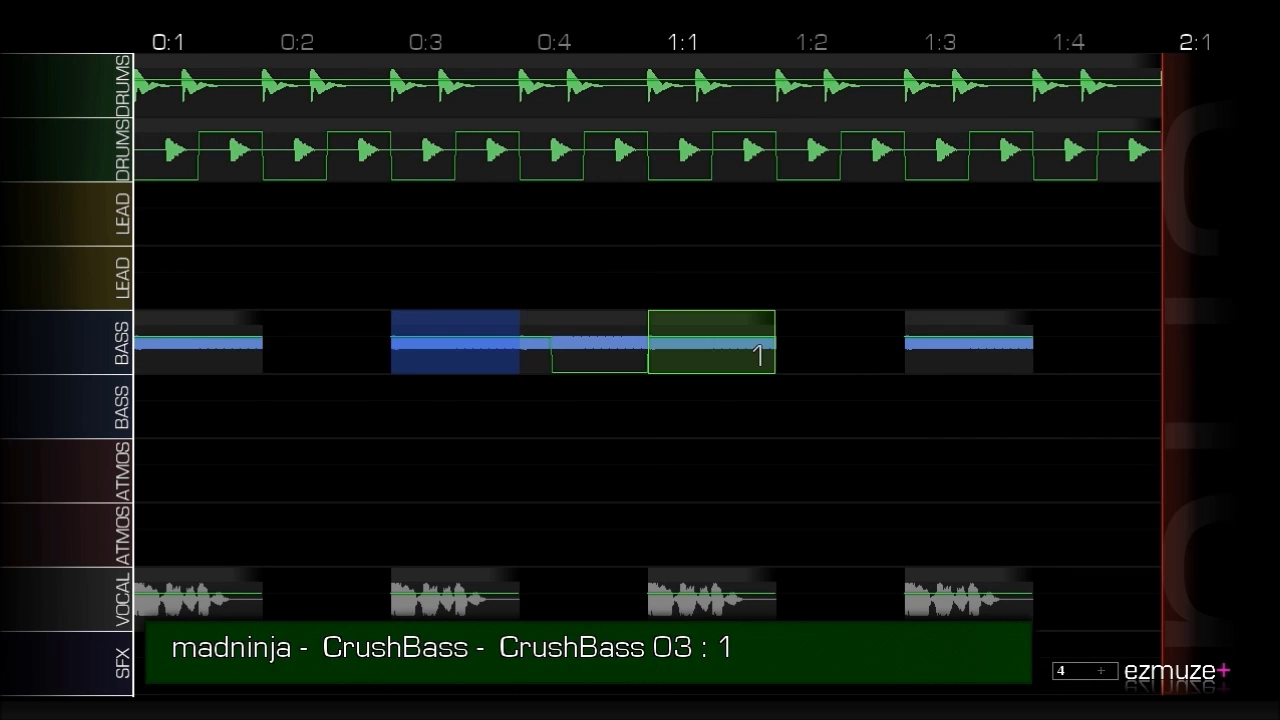
pyautogui.press('Tab')
pyautogui.press('Down')
pyautogui.press('Right')
pyautogui.press('Return')
# Lower the first bass track's volume automation to 0 from the second quarter of 1:4 up to 2:1.
pyautogui.press('Right')
pyautogui.press('Right')
pyautogui.press('Right')
pyautogui.press('Return')
pyautogui.press('Down')
pyautogui.press('Return')
# Add a trigger effect at the start of 1:4 on the first bass track.
pyautogui.press('Tab')
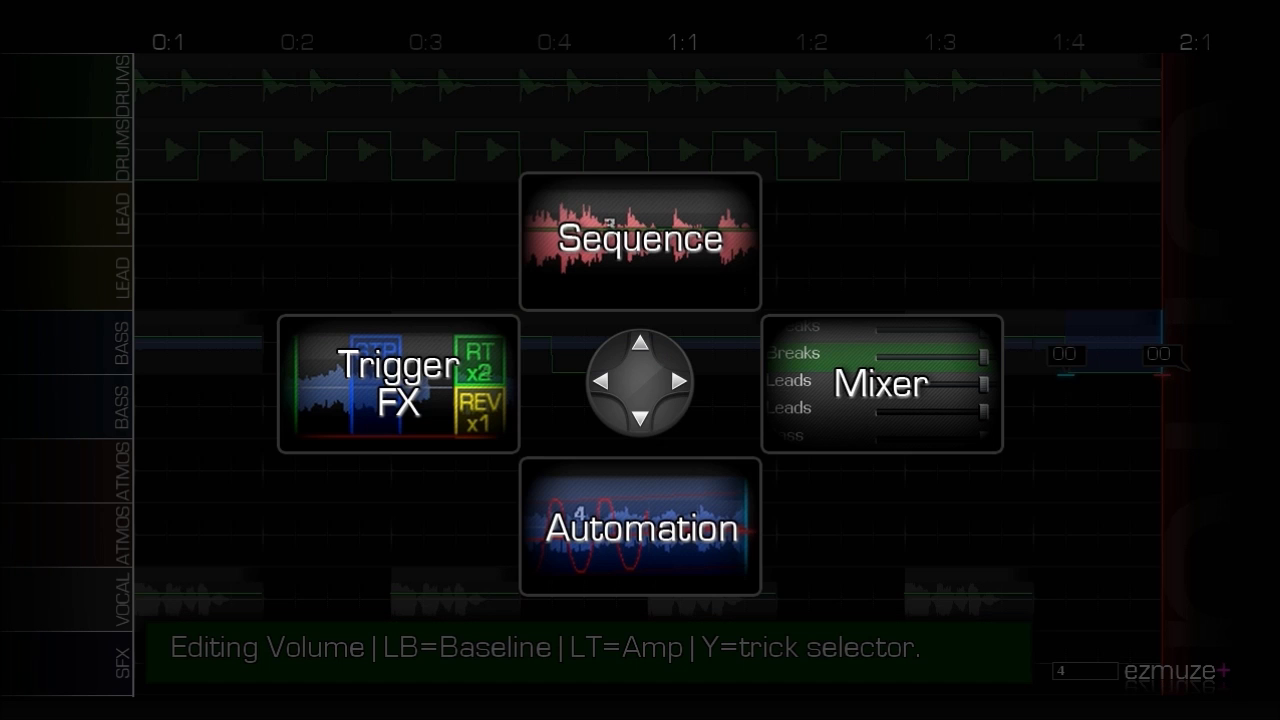
pyautogui.press('Left')
pyautogui.press('Left')
pyautogui.press('Left')
pyautogui.press('Left')
pyautogui.press('Left')
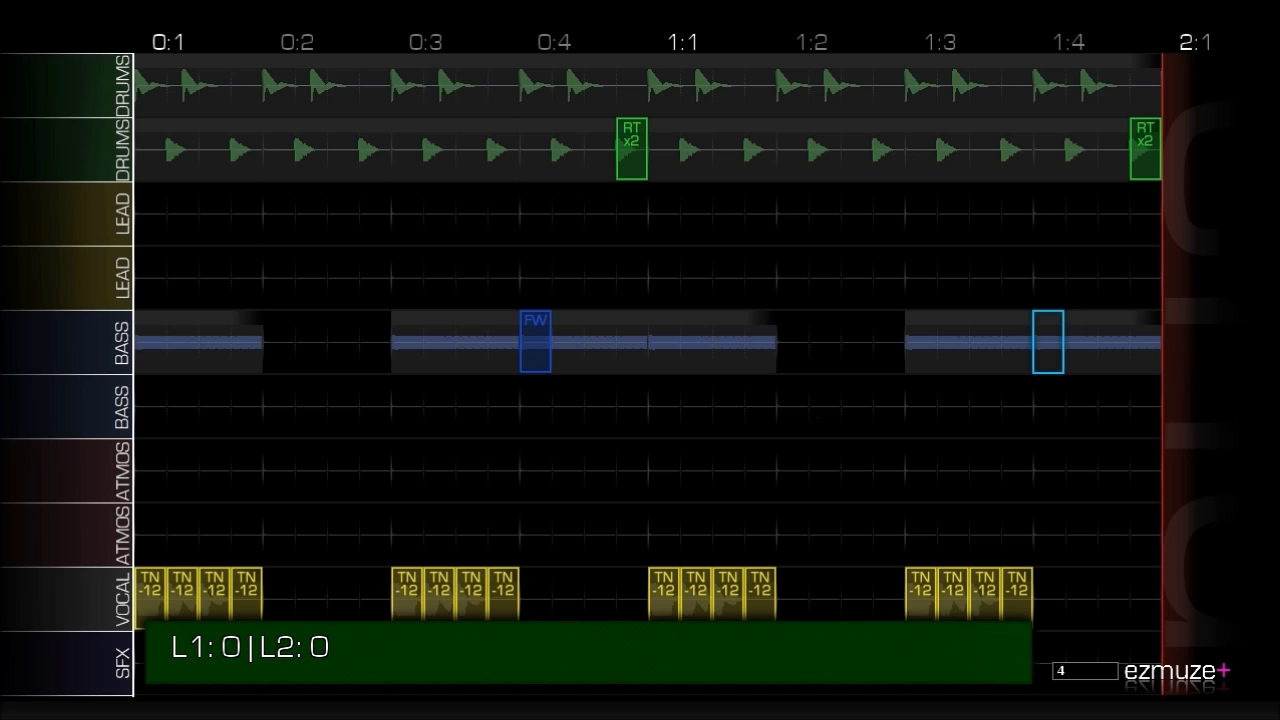
pyautogui.press('Return')
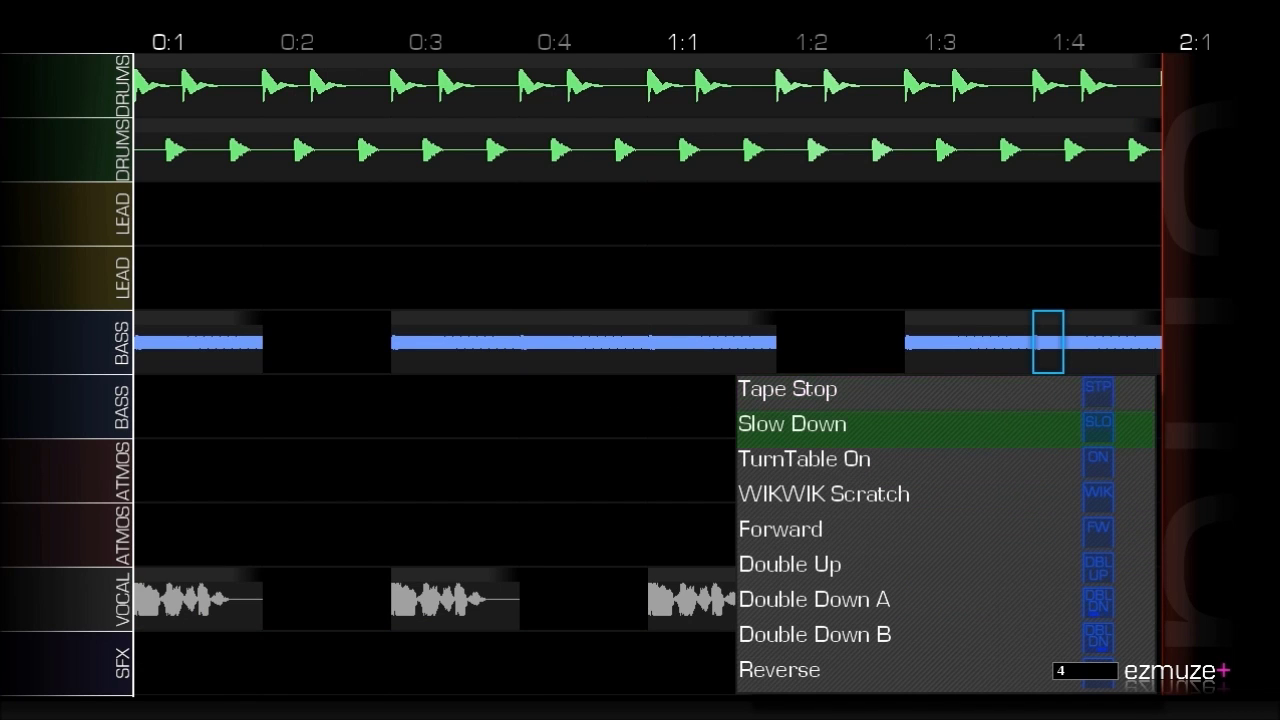
pyautogui.press('Return')
# Return to sequencing at 1:3 on the first bass track and play back the song.
pyautogui.press('Tab')
pyautogui.press('Up')
pyautogui.press('Left')
pyautogui.press('space')
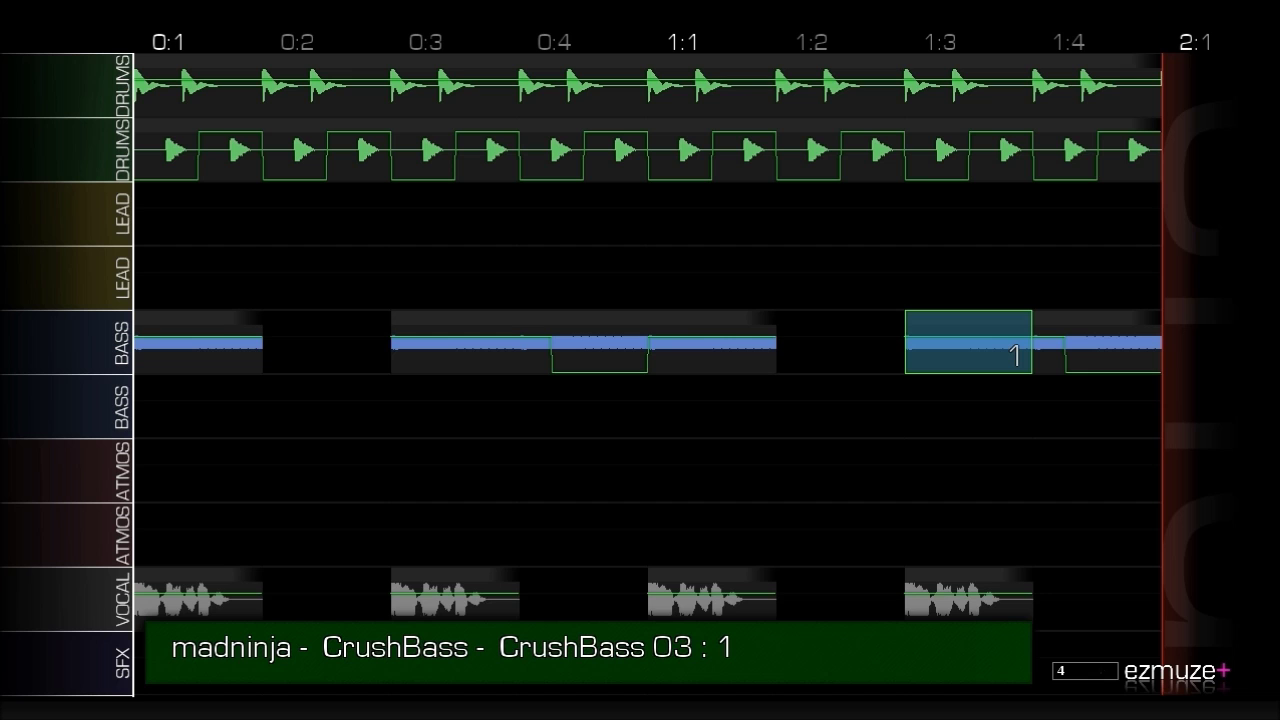
# Apply the third square soft pattern to the volume automation of the 0:1 part on the first bass track.
pyautogui.press('Left')
pyautogui.press('Left')
pyautogui.press('Left')
pyautogui.press('Left')
pyautogui.press('Left')
pyautogui.press('Left')
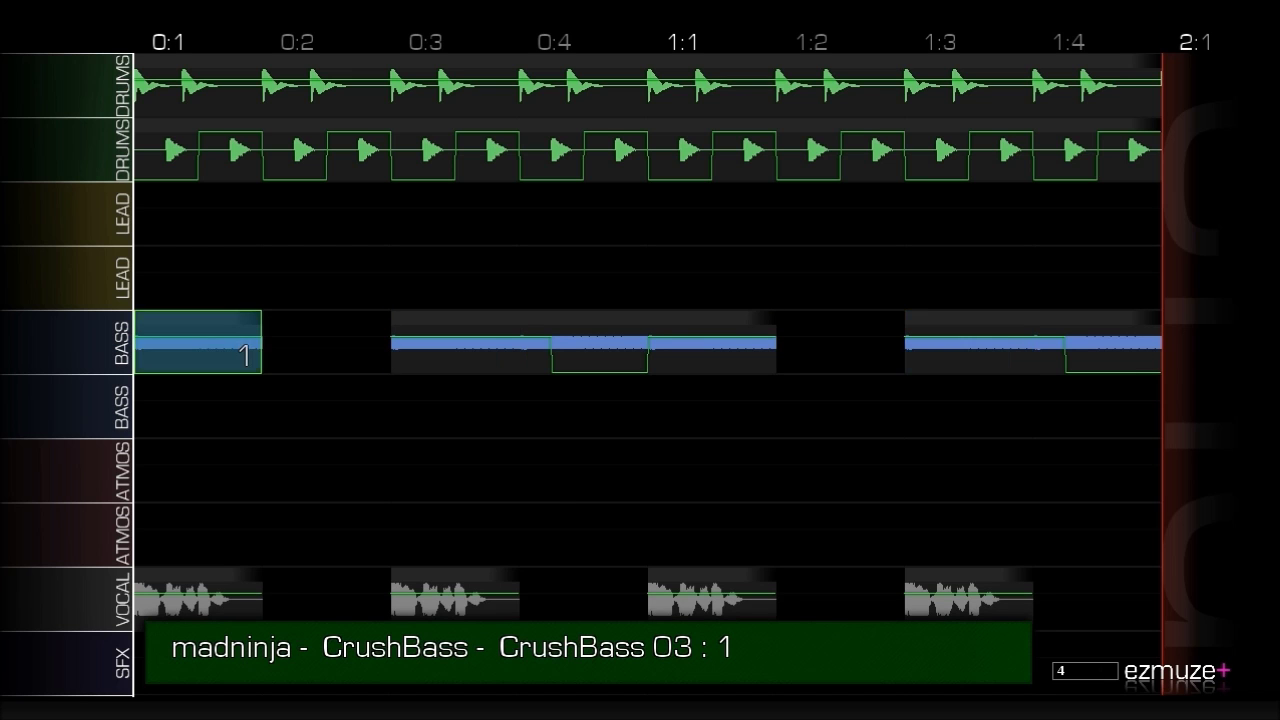
pyautogui.press('Tab')
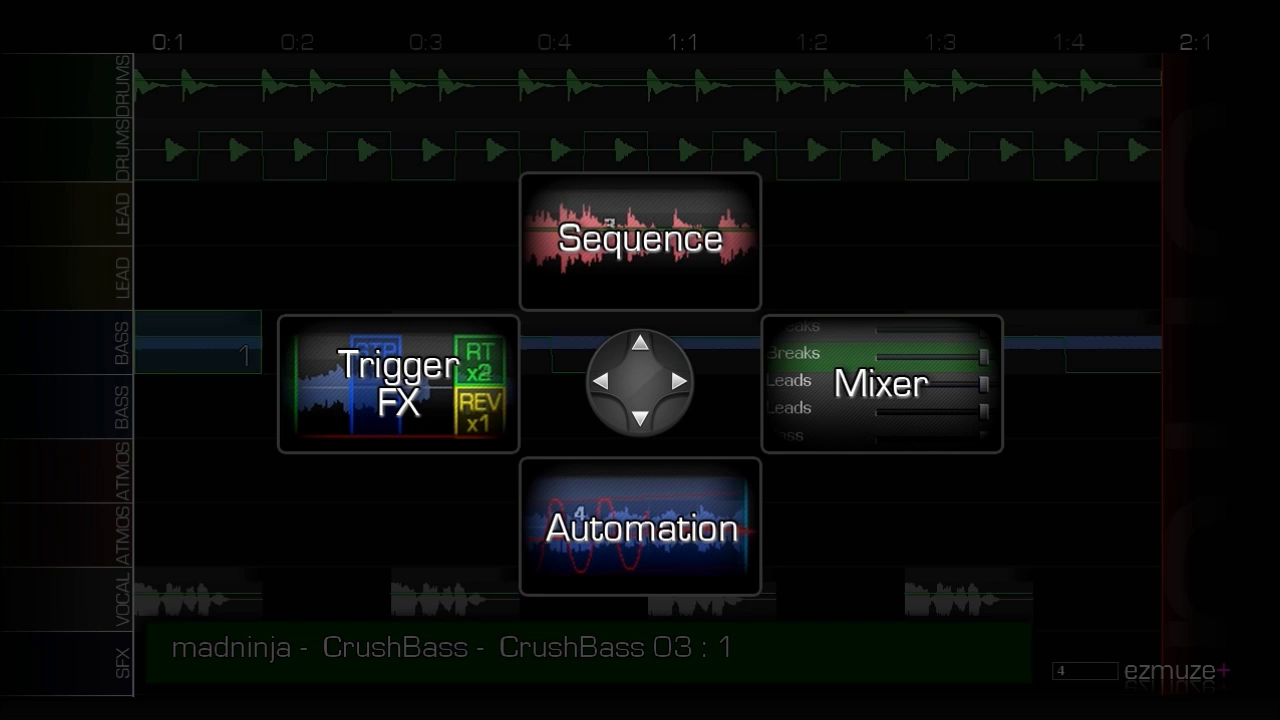
pyautogui.press('Down')
pyautogui.press('y')
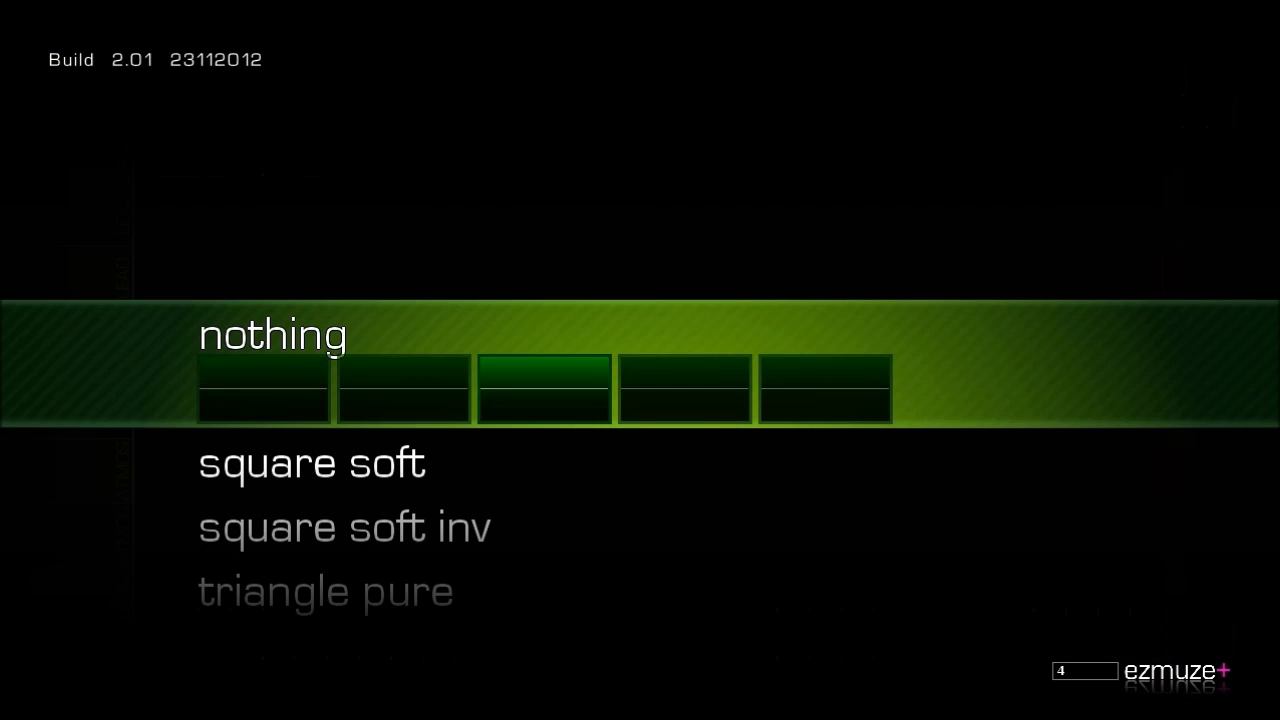
pyautogui.press('Down')
pyautogui.press('Down')
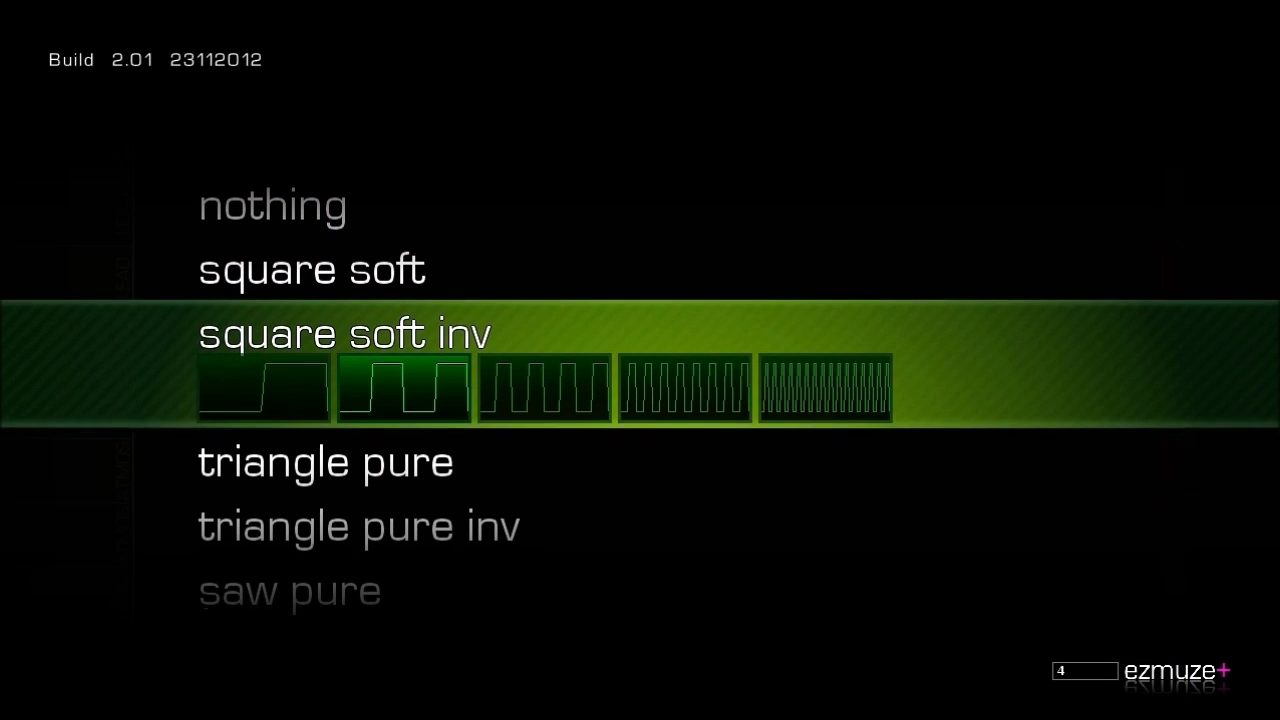
pyautogui.press('Up')
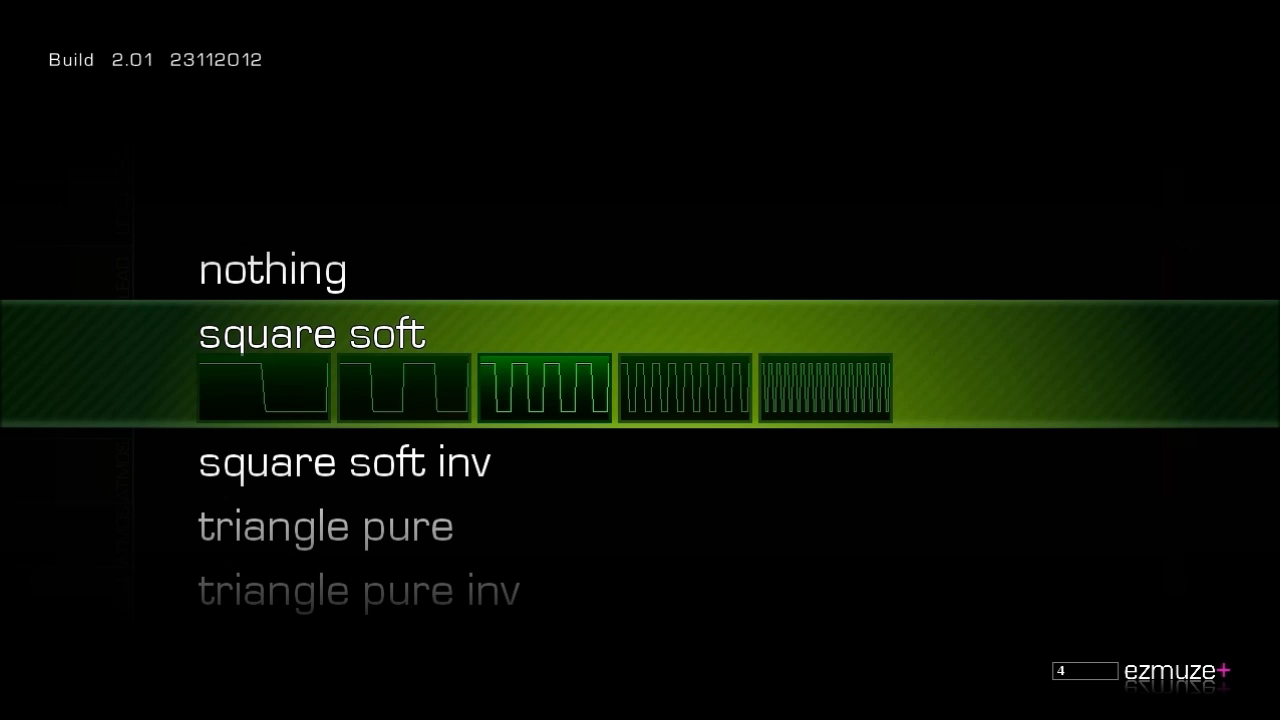
pyautogui.press('Return')
# Play back the song from 0:1 to hear the pulsing bass volume.
pyautogui.press('Up')
pyautogui.press('space')
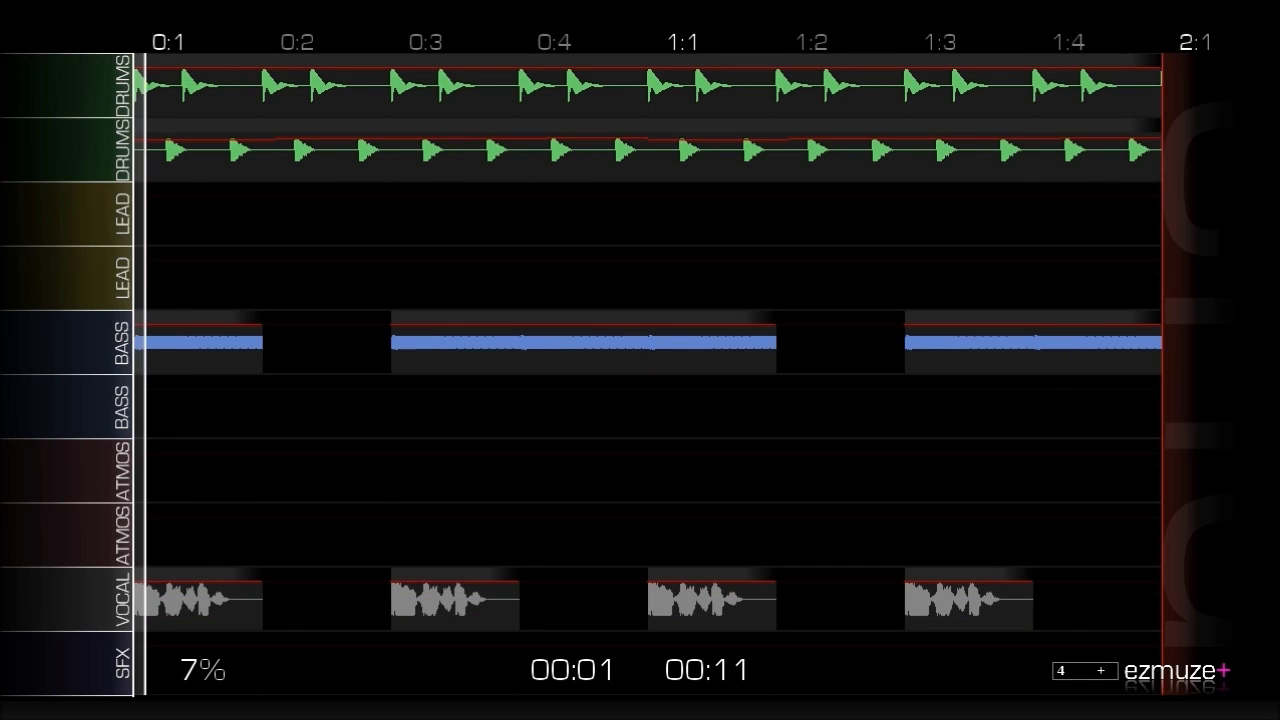
pyautogui.press('space')
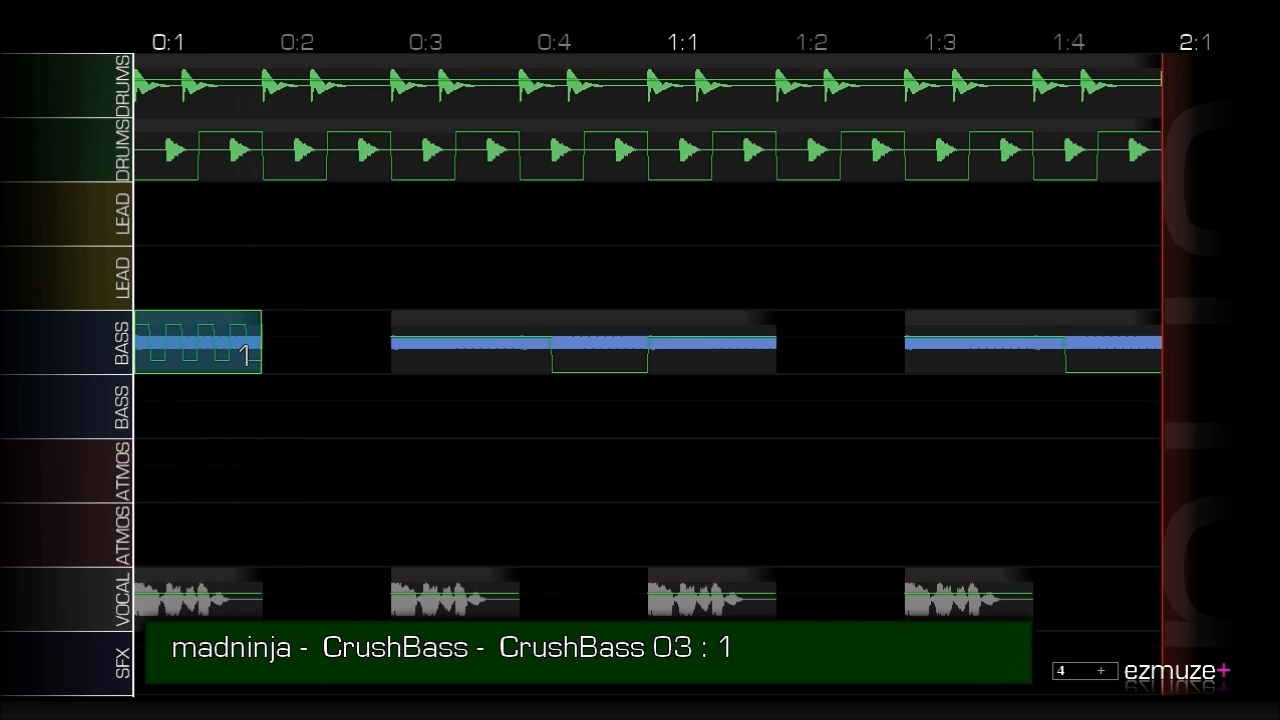
# Set the volume automation baseline of the 0:1 bass part to 40 and return to sequencing.
pyautogui.press('Tab')
pyautogui.press('Down')
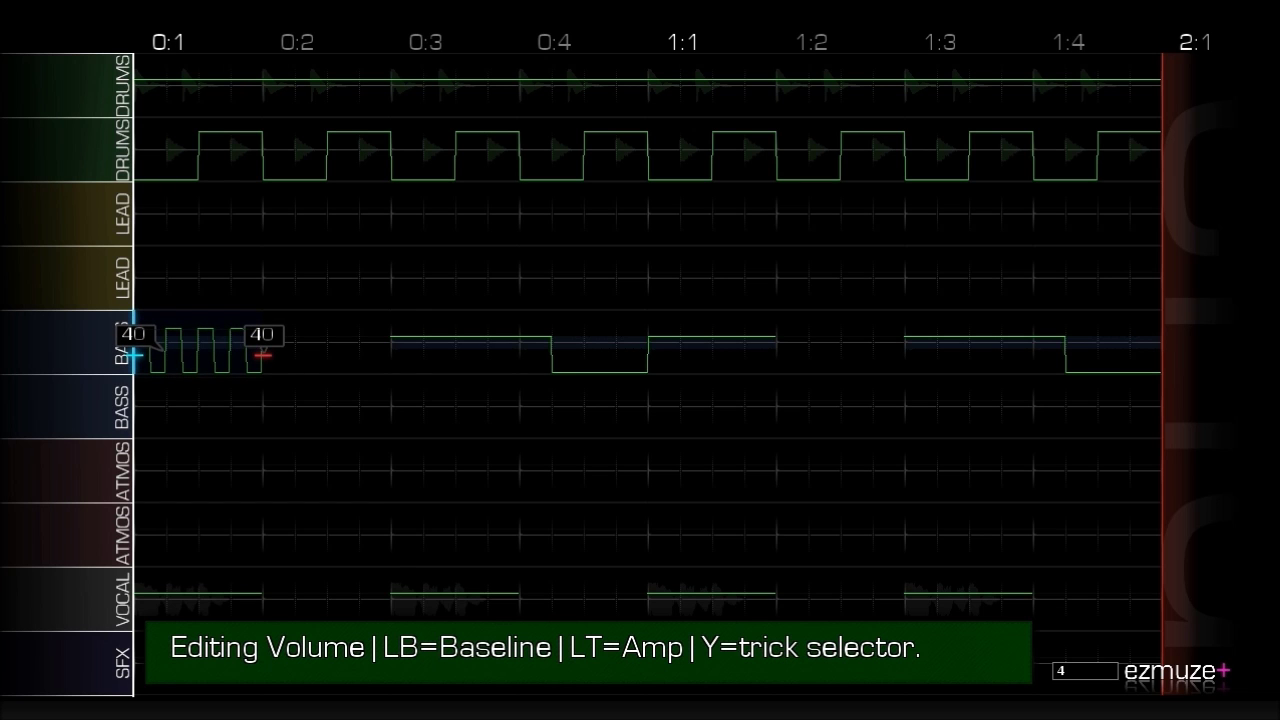
pyautogui.press('Tab')
pyautogui.press('Up')
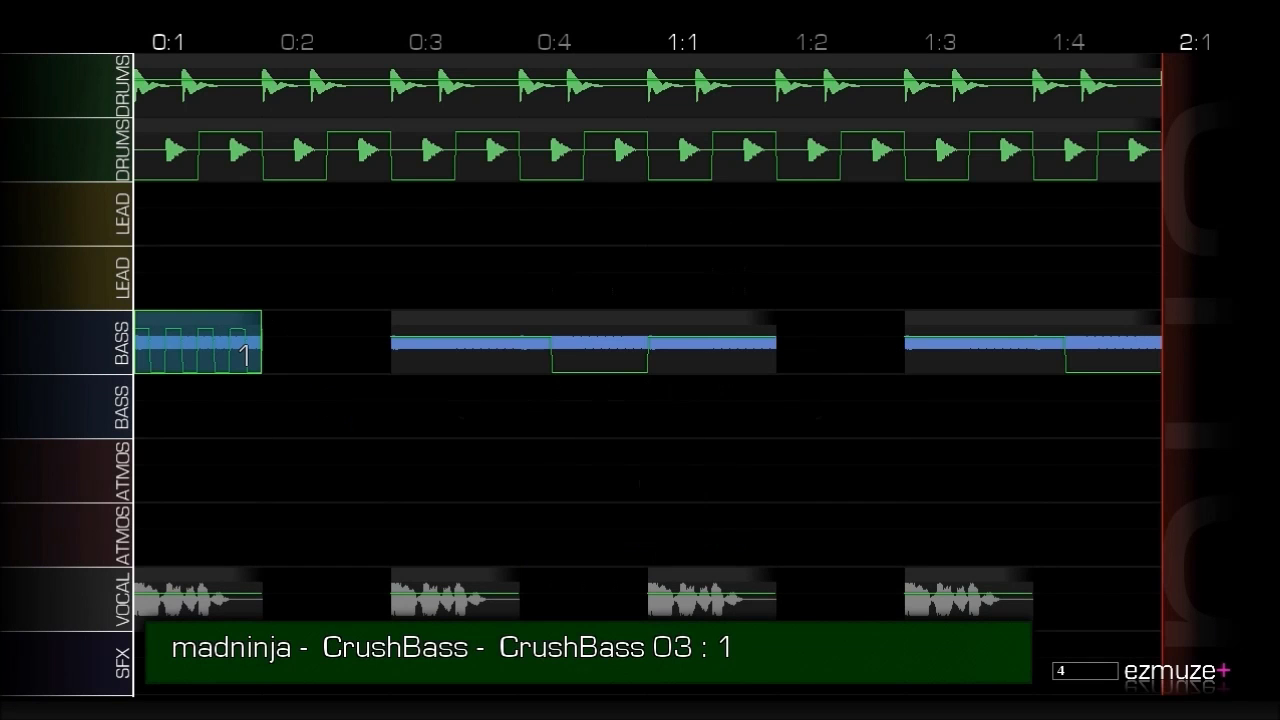
# Copy the 0:1 bass part with its square-wave volume automation over 0:3 and 0:4.
pyautogui.press('Right')
pyautogui.press('Return')
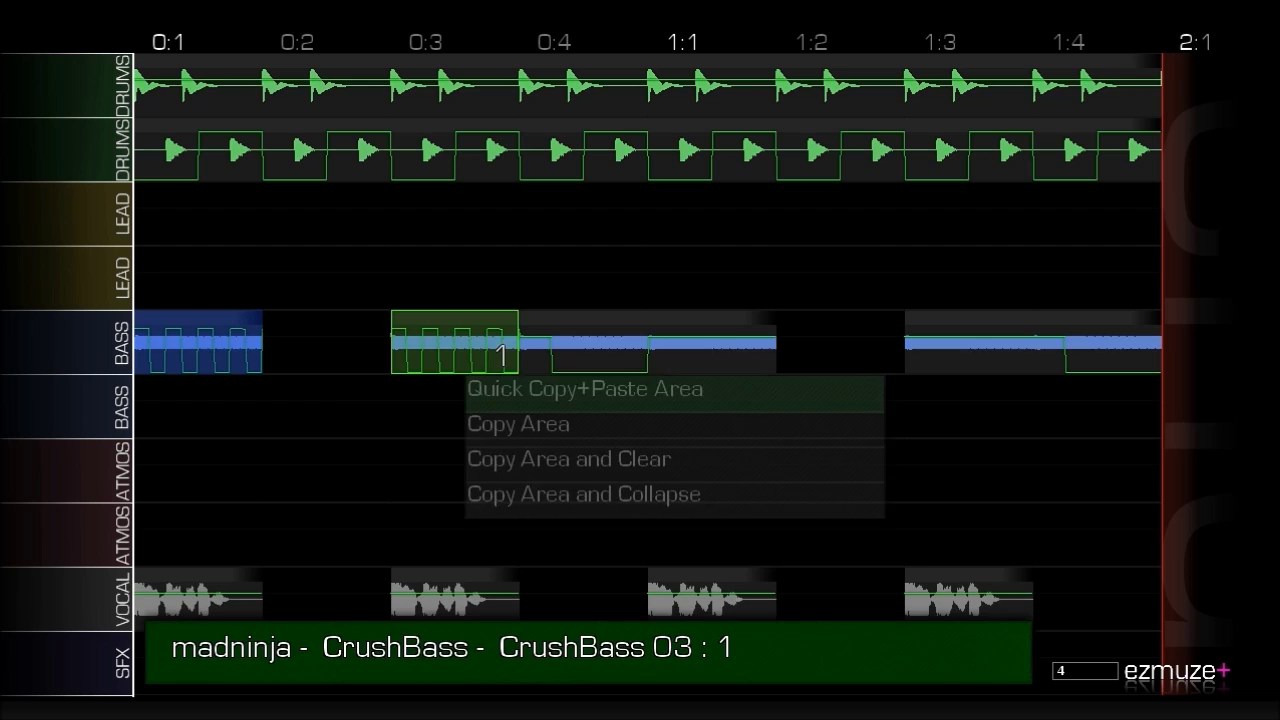
pyautogui.press('Right')
pyautogui.press('c')
pyautogui.press('Return')
pyautogui.press('c')
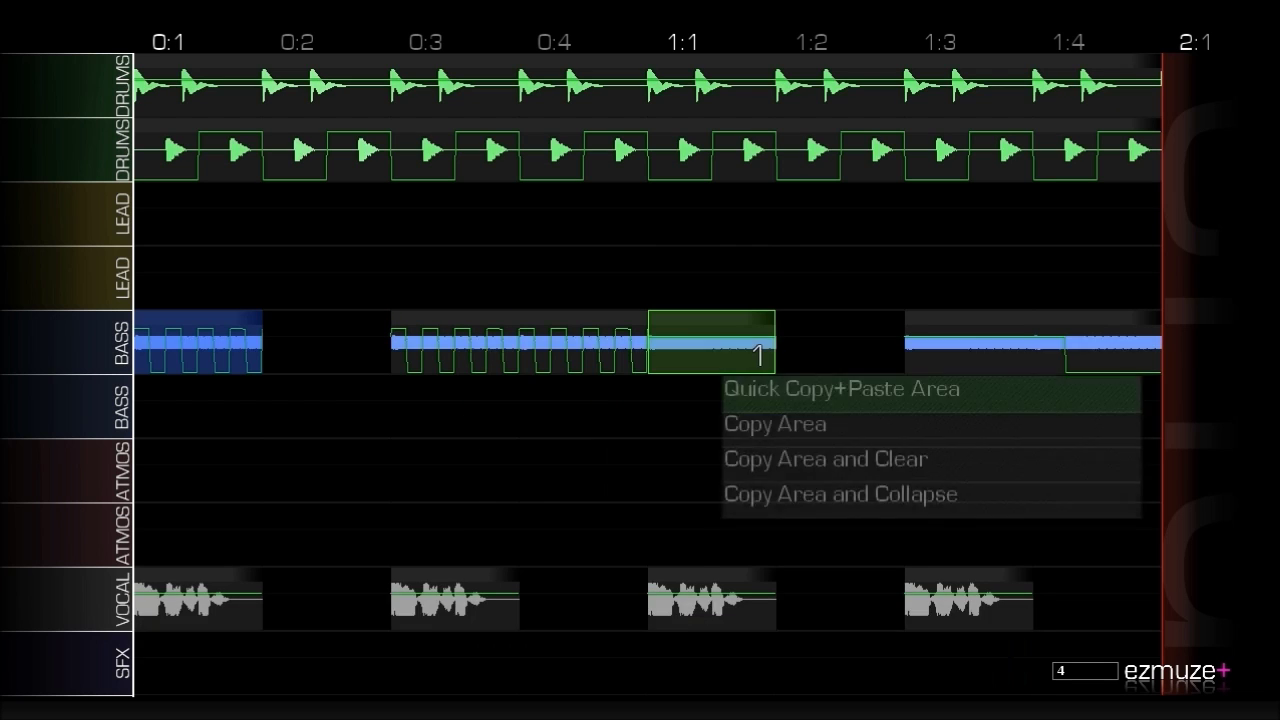
# Paste the square-wave bass part over 1:1, 1:3 and 1:4 on the first bass track.
pyautogui.press('Return')
pyautogui.press('Right')
pyautogui.press('c')
pyautogui.press('Return')
pyautogui.press('c')
pyautogui.press('Return')
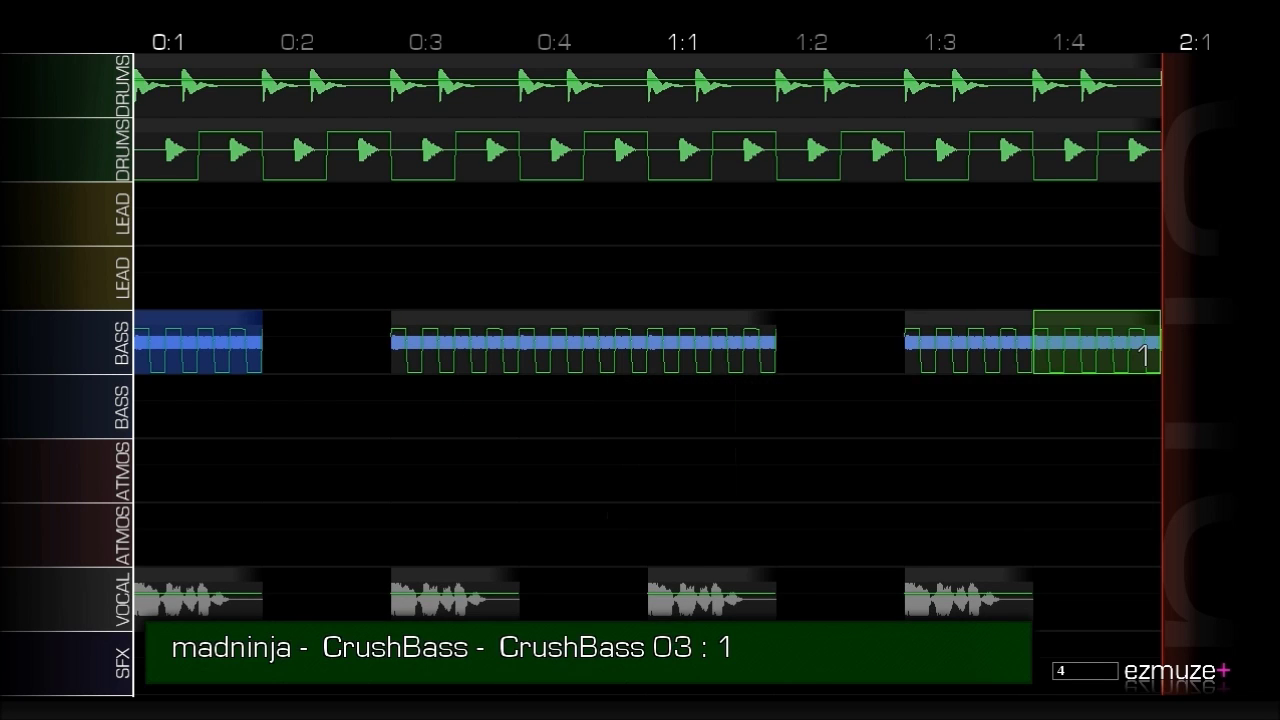
# Flatten the volume automation in the first quarter of 1:4 with the nothing pattern and set the remaining bass volume to 0.
pyautogui.press('Escape')
pyautogui.press('Down')
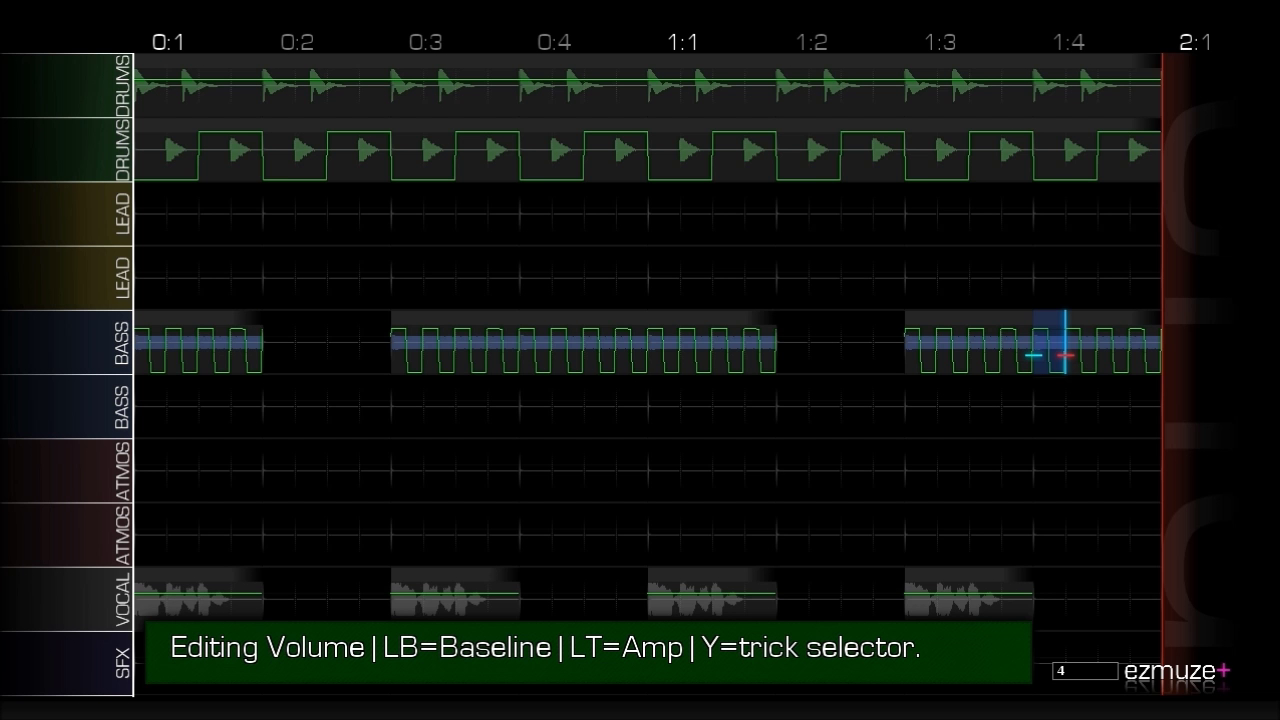
pyautogui.press('y')
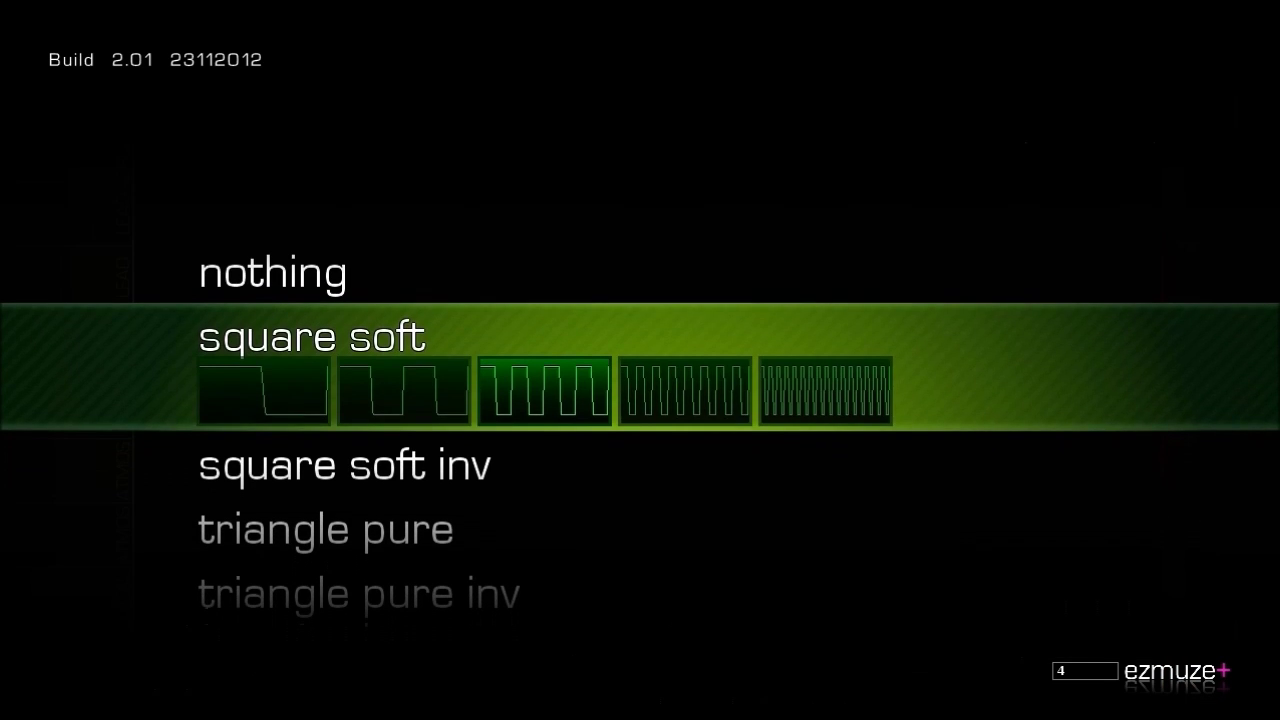
pyautogui.press('Up')
pyautogui.press('Return')
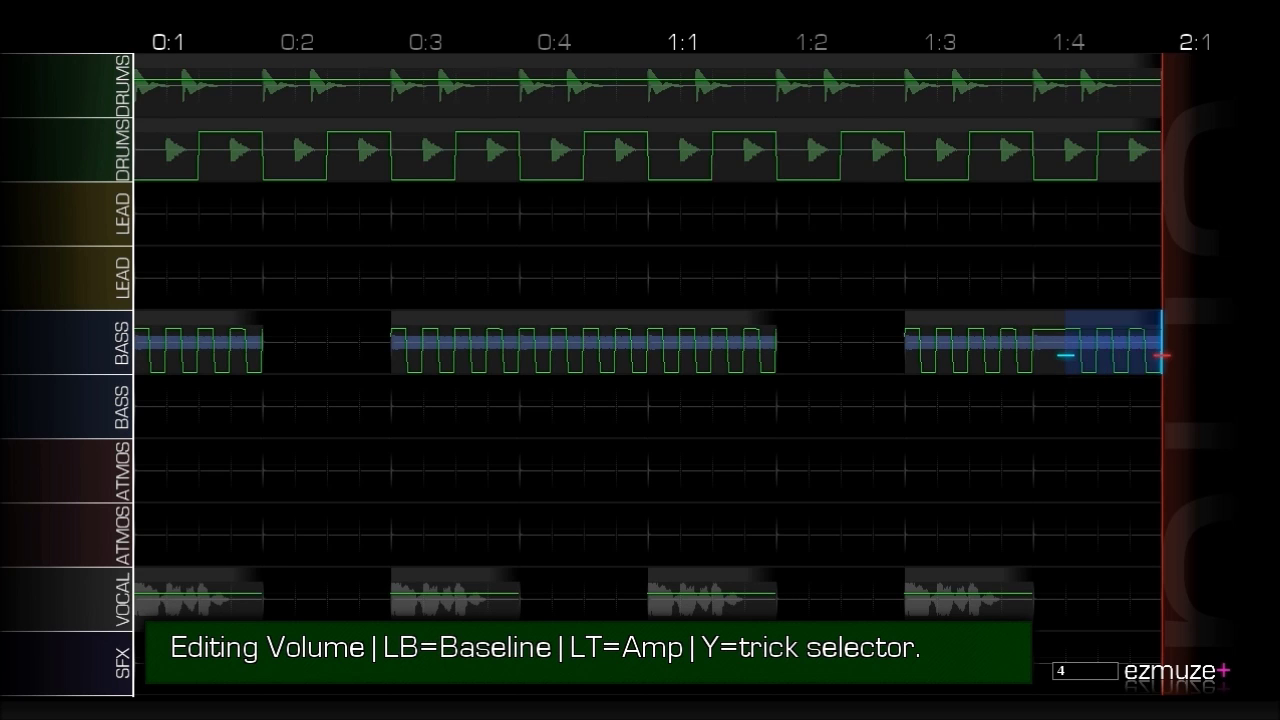
pyautogui.press('Up')
pyautogui.press('Up')
# Copy the 1:4 bass part with its volume automation over 0:4 on the first bass track.
pyautogui.press('Escape')
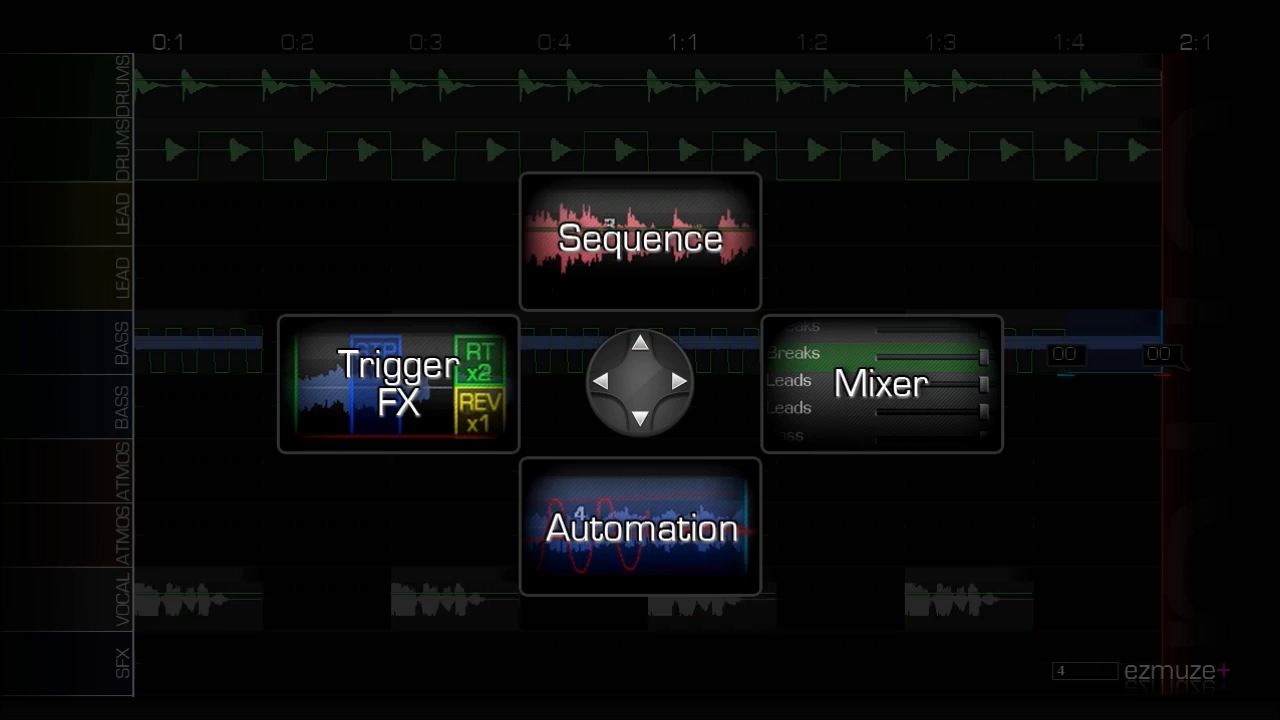
pyautogui.press('Up')
pyautogui.press('Left')
pyautogui.press('Left')
pyautogui.press('Left')
pyautogui.press('Left')
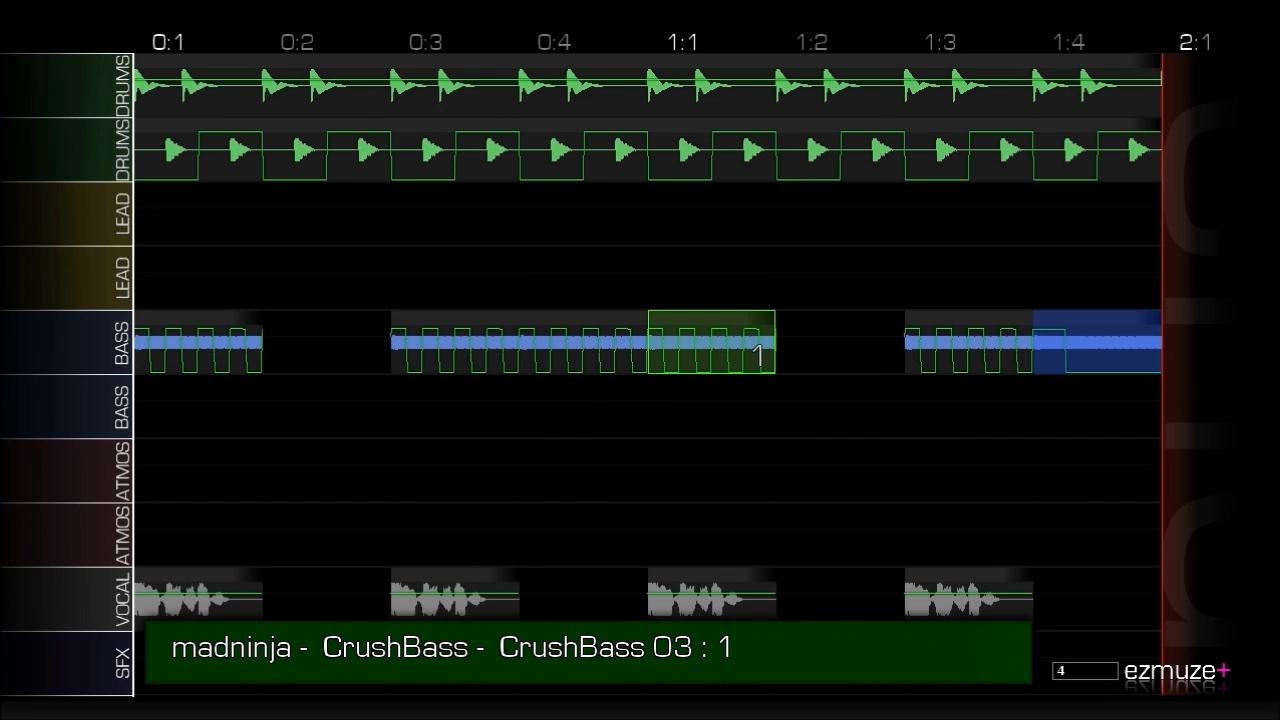
pyautogui.press('Return')
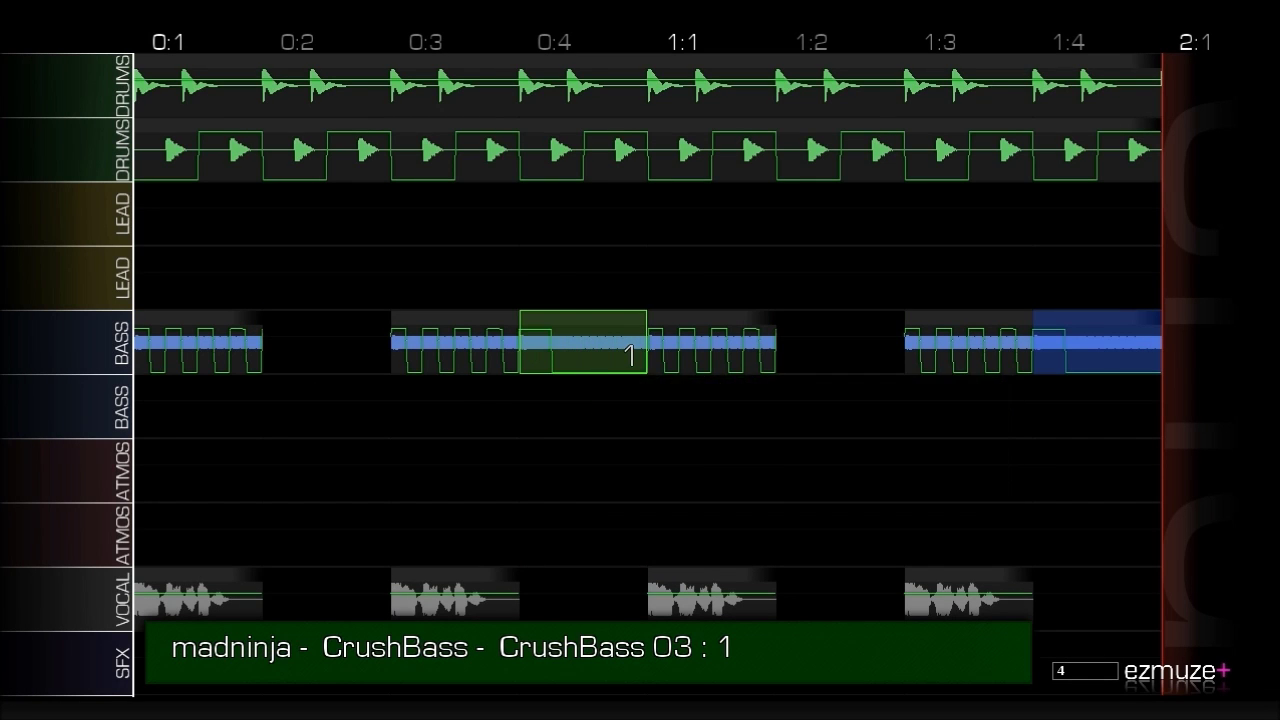
# Go back to 0:1 and play back the song with the reworked bass volume automation.
pyautogui.press('Escape')
pyautogui.press('Escape')
pyautogui.press('Left')
pyautogui.press('space')
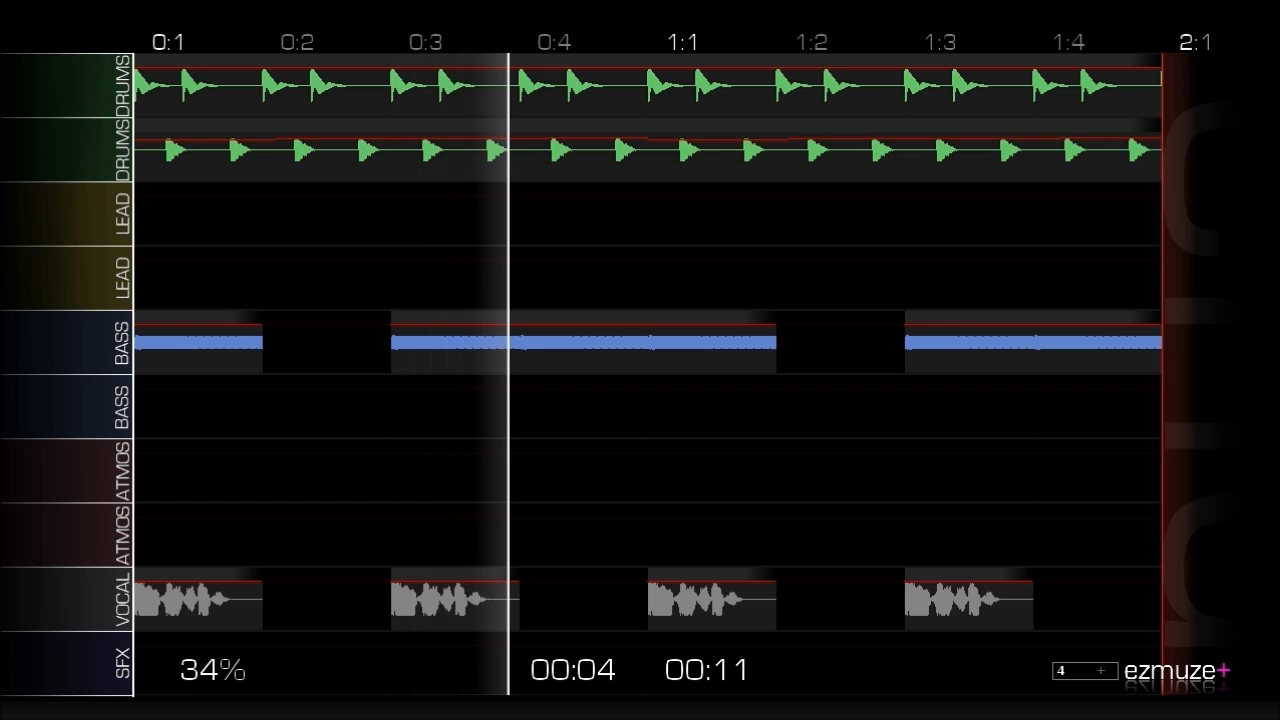
pyautogui.press('space')
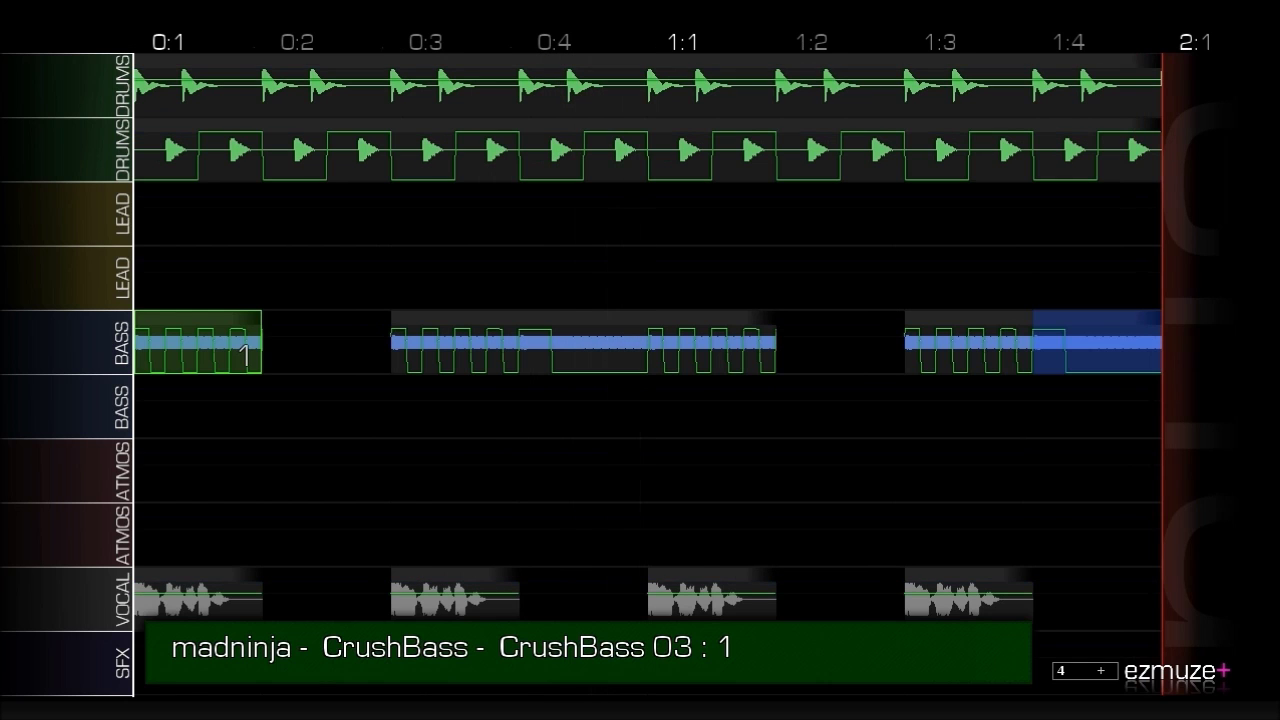
# Add a Forward trigger effect to the first quarter of 0:4 on the first bass track.
pyautogui.press('Right')
pyautogui.press('Right')
pyautogui.press('Right')
pyautogui.press('Tab')
pyautogui.press('Left')
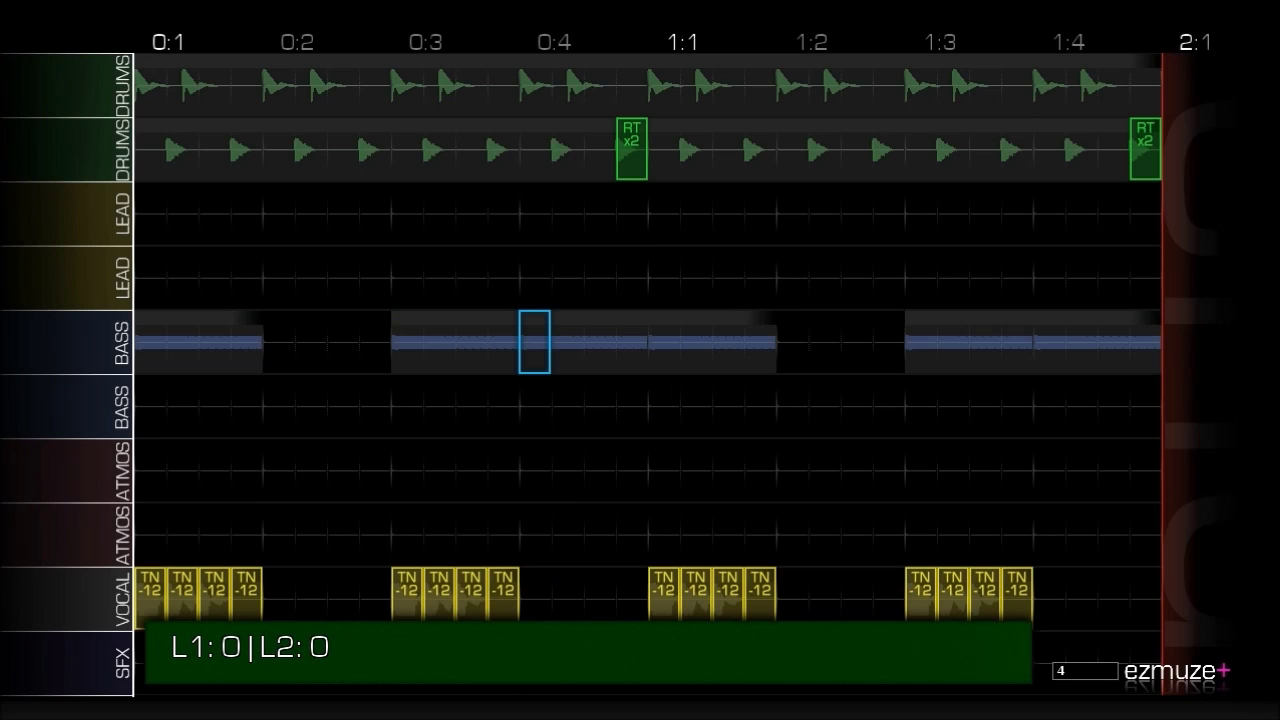
pyautogui.press('Return')
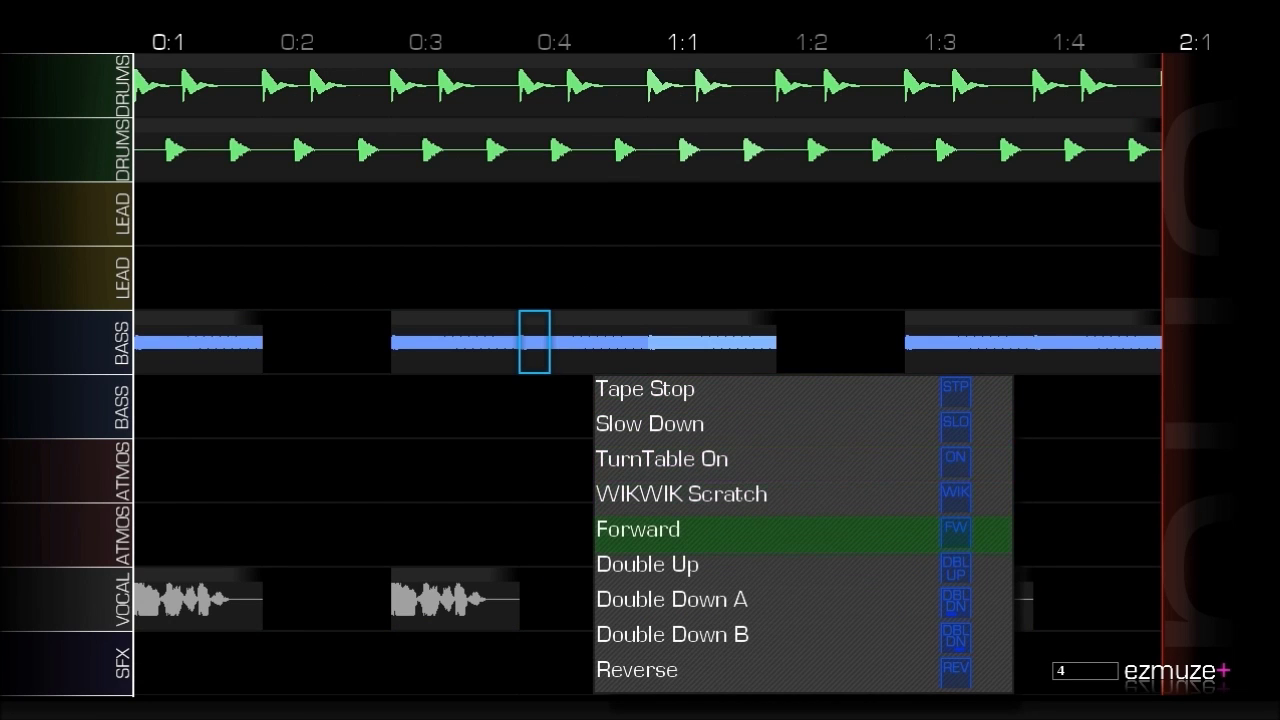
pyautogui.press('Return')
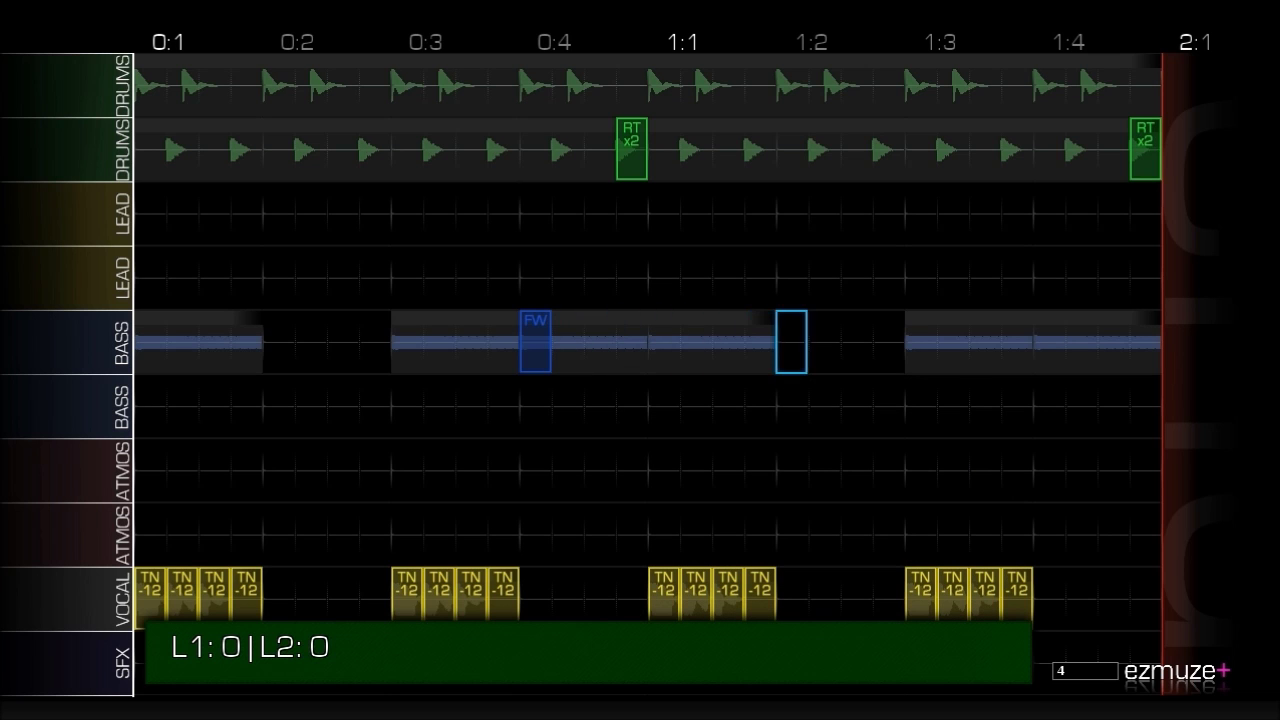
# Add a Slow Down trigger effect to the first quarter of 1:4 on the first bass track.
pyautogui.press('Right')
pyautogui.press('Return')
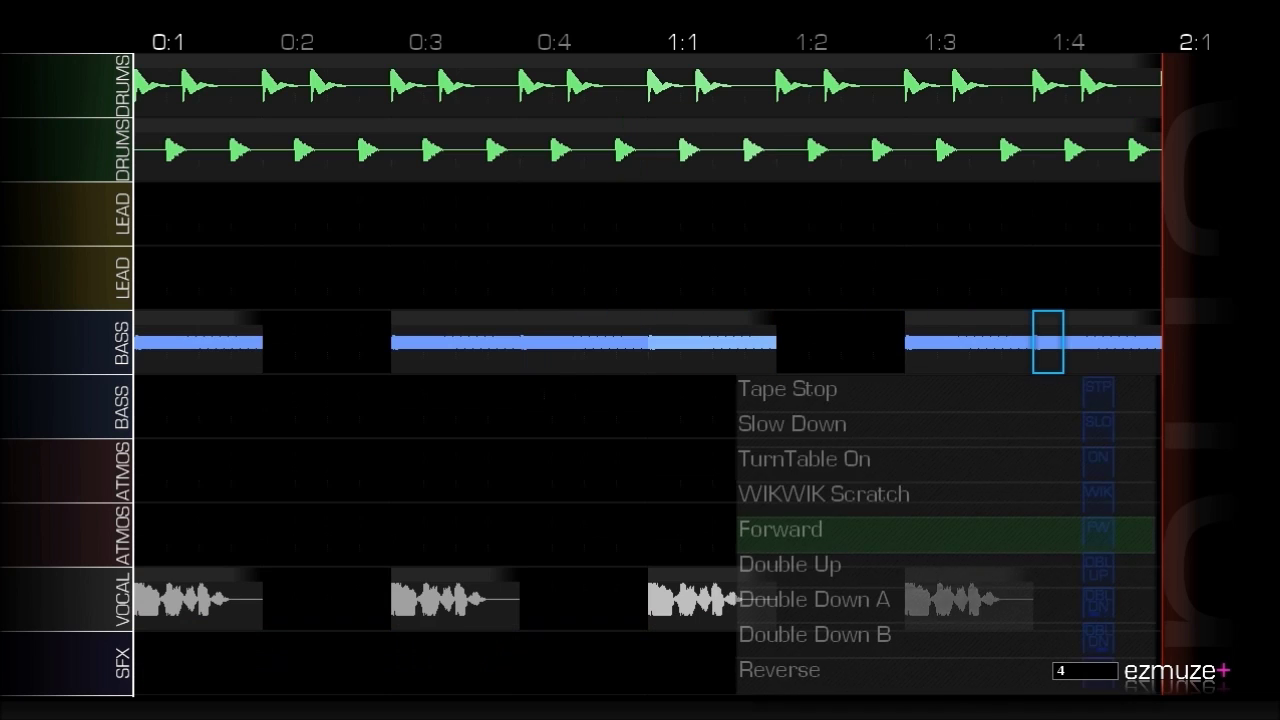
pyautogui.press('Return')
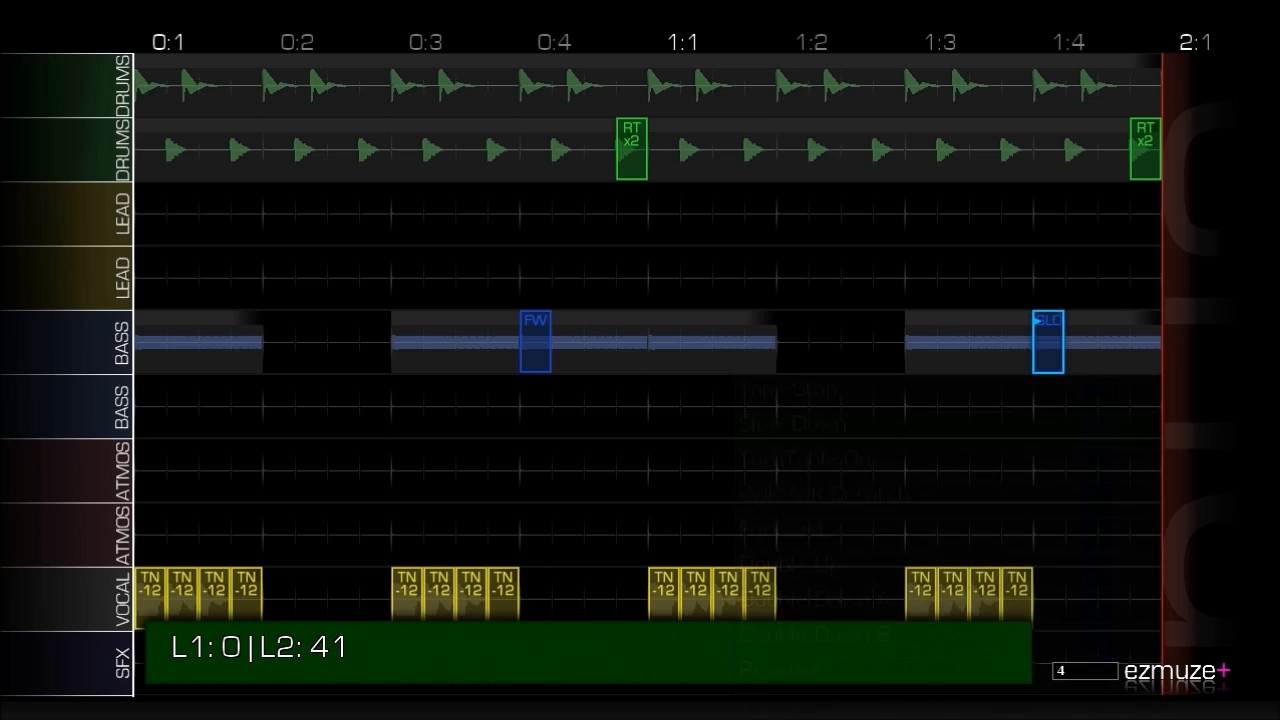
# Return to the arrangement and play back the song with the new bass trigger effects.
pyautogui.press('Tab')
pyautogui.press('Up')
pyautogui.press('space')
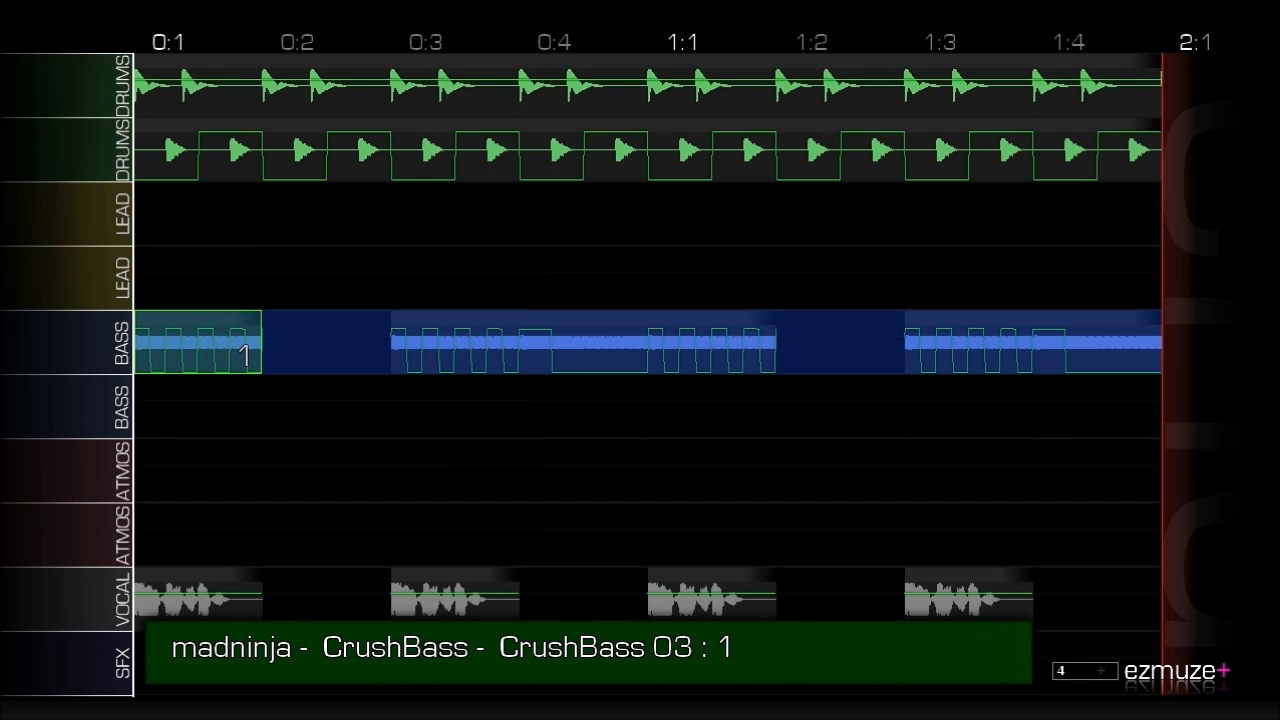
# Copy all parts from 0:1 to 1:4, from the first drum track down to the vocal track, and paste them at 2:1.
pyautogui.press('Up')
pyautogui.press('Up')
pyautogui.press('Up')
pyautogui.press('Up')
pyautogui.hotkey('shift', 'Right')
pyautogui.hotkey('shift', 'Down')
pyautogui.hotkey('shift', 'Right')
pyautogui.hotkey('shift', 'Down')
pyautogui.hotkey('shift', 'Right')
pyautogui.hotkey('shift', 'Down')
pyautogui.hotkey('shift', 'Down')
pyautogui.hotkey('shift', 'Right')
pyautogui.hotkey('shift', 'Down')
pyautogui.hotkey('shift', 'Down')
pyautogui.hotkey('shift', 'Right')
pyautogui.hotkey('shift', 'Down')
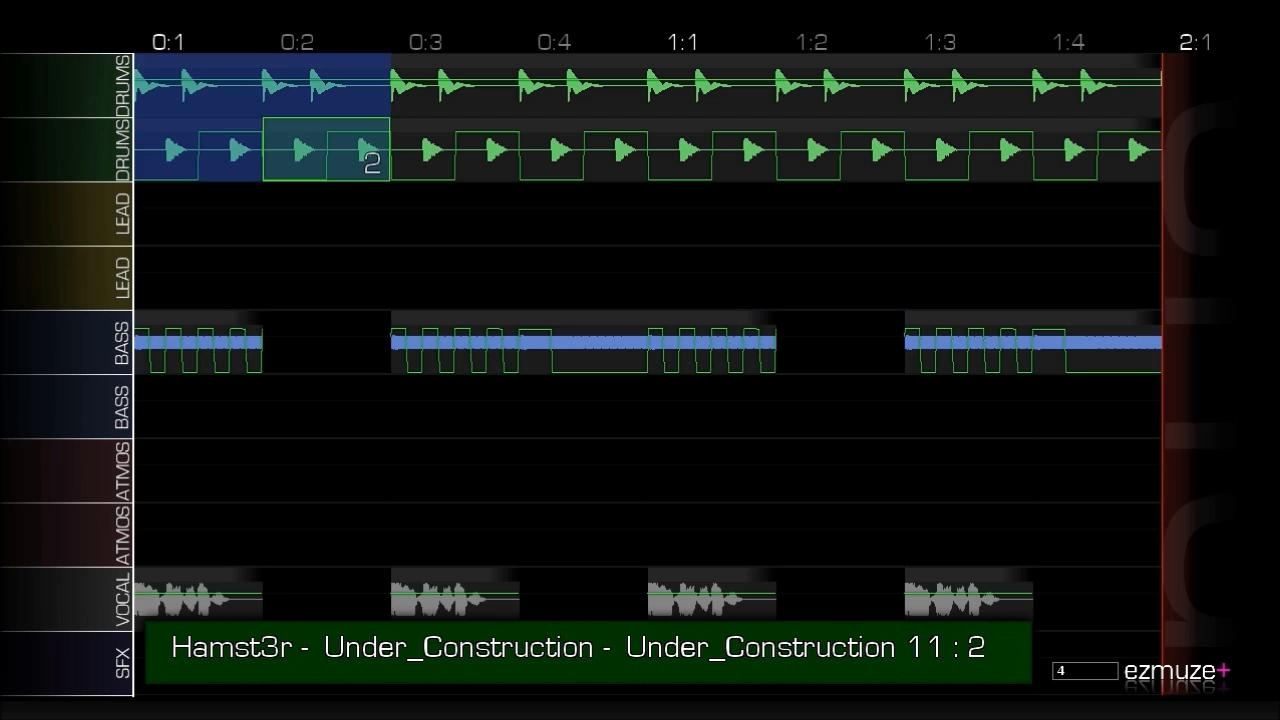
pyautogui.hotkey('shift', 'Down')
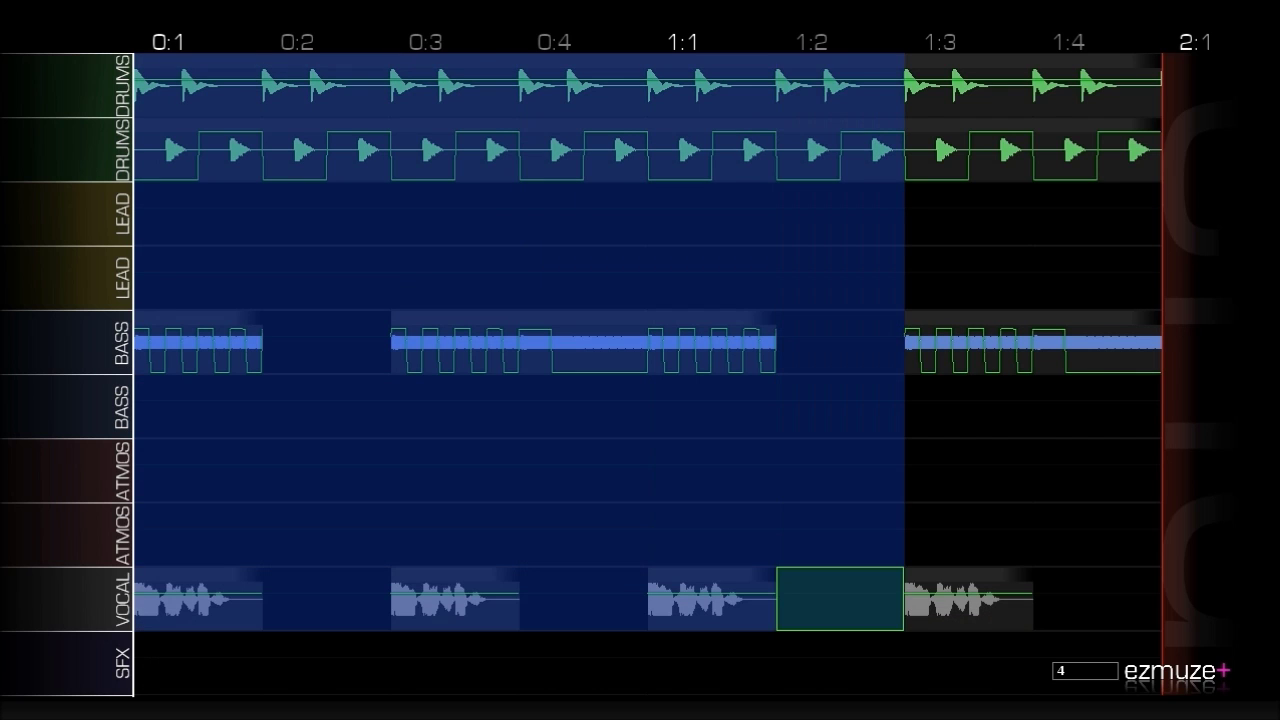
pyautogui.hotkey('shift', 'Right')
pyautogui.hotkey('shift', 'Right')
pyautogui.press('Right')
pyautogui.press('Return')
pyautogui.press('Return')
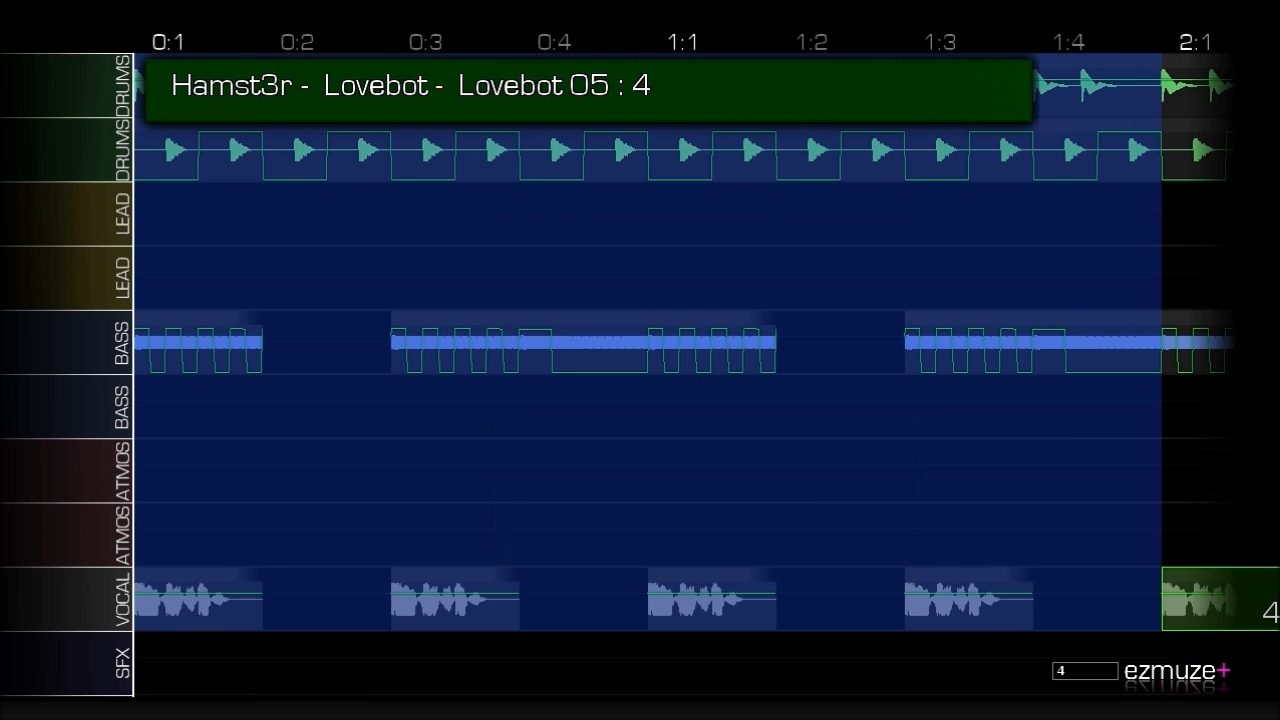
# Open the bass sample browser for 2:1 on the second bass track.
pyautogui.press('Up')
pyautogui.press('Up')
pyautogui.press('Up')
pyautogui.press('Up')
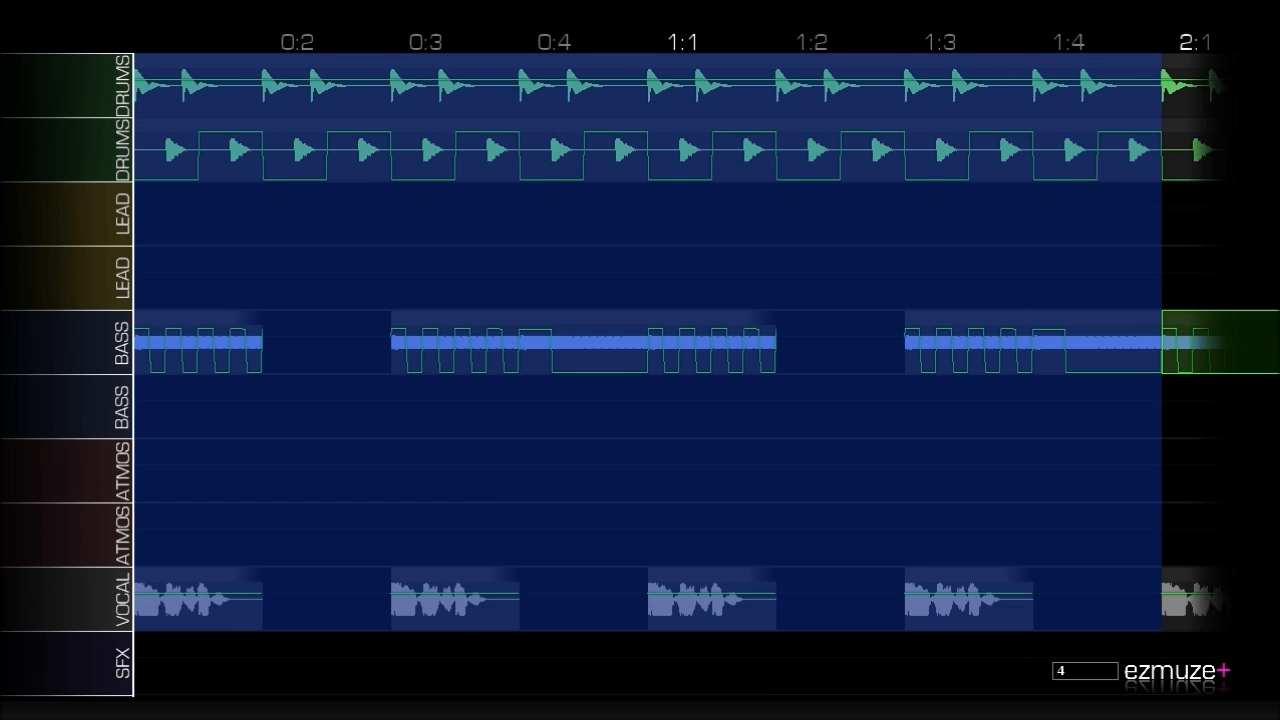
pyautogui.press('Right')
pyautogui.press('Right')
pyautogui.press('Right')
pyautogui.press('Right')
pyautogui.press('Right')
pyautogui.press('Left')
pyautogui.press('Left')
pyautogui.press('Left')
pyautogui.press('Left')
pyautogui.press('Left')
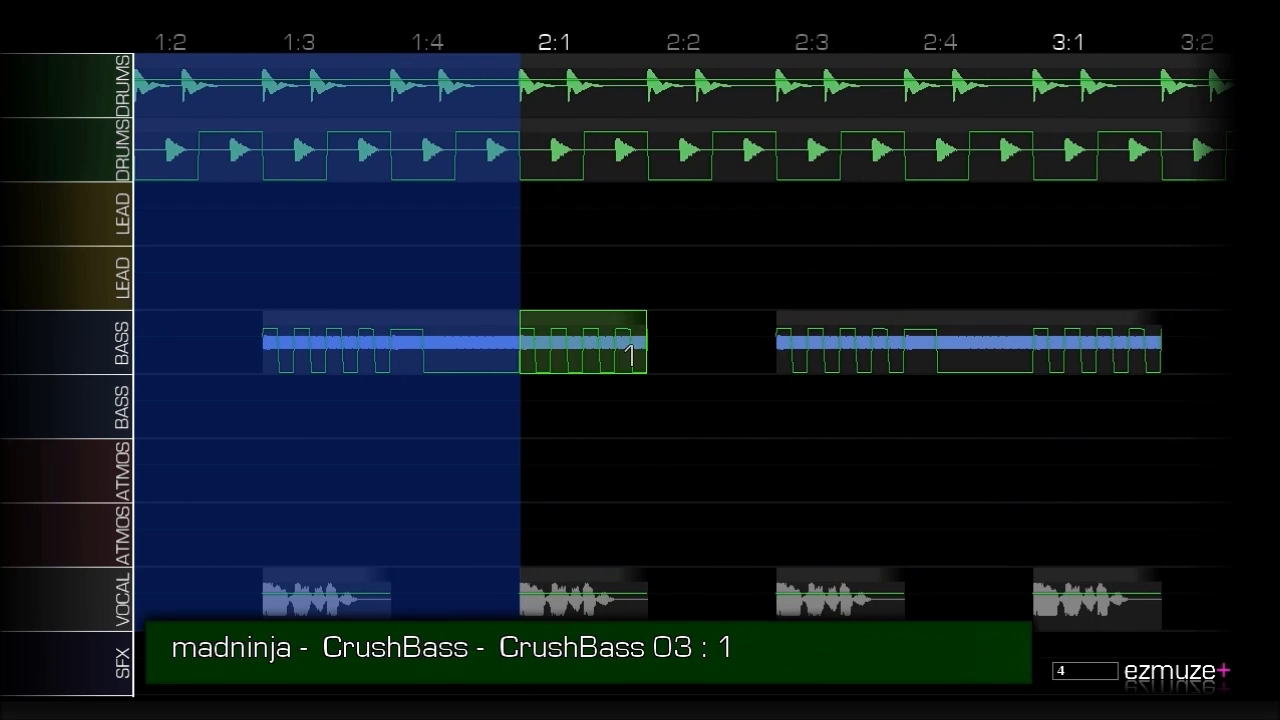
pyautogui.press('Down')
pyautogui.press('Escape')
pyautogui.press('Return')
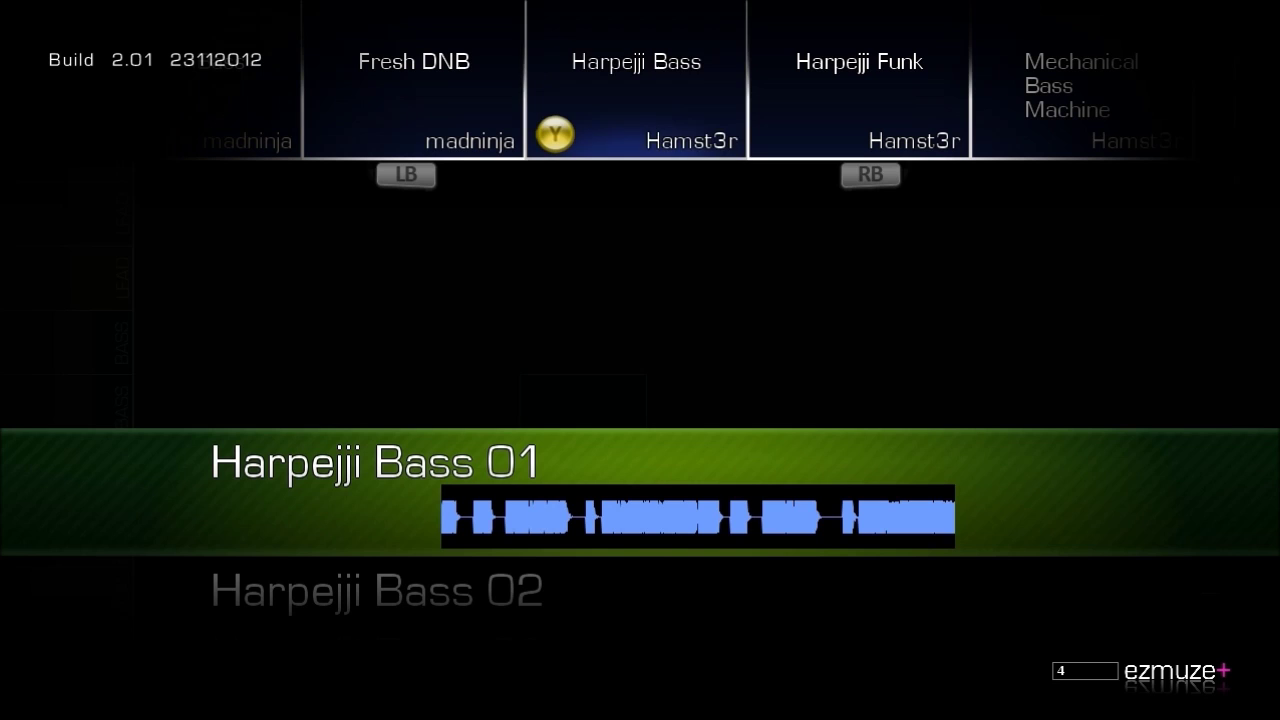
# Audition the bass samples in the Fresh DNB and CrushBass collections.
pyautogui.press('Left')
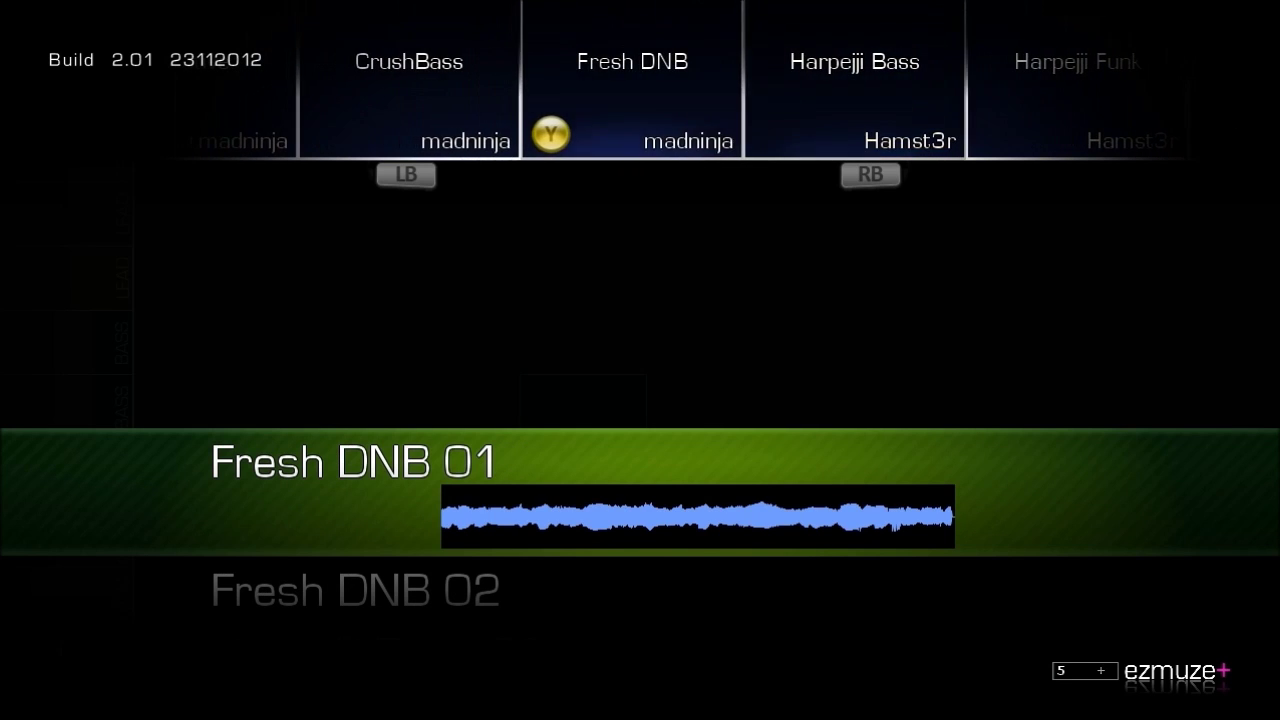
pyautogui.press('Down')
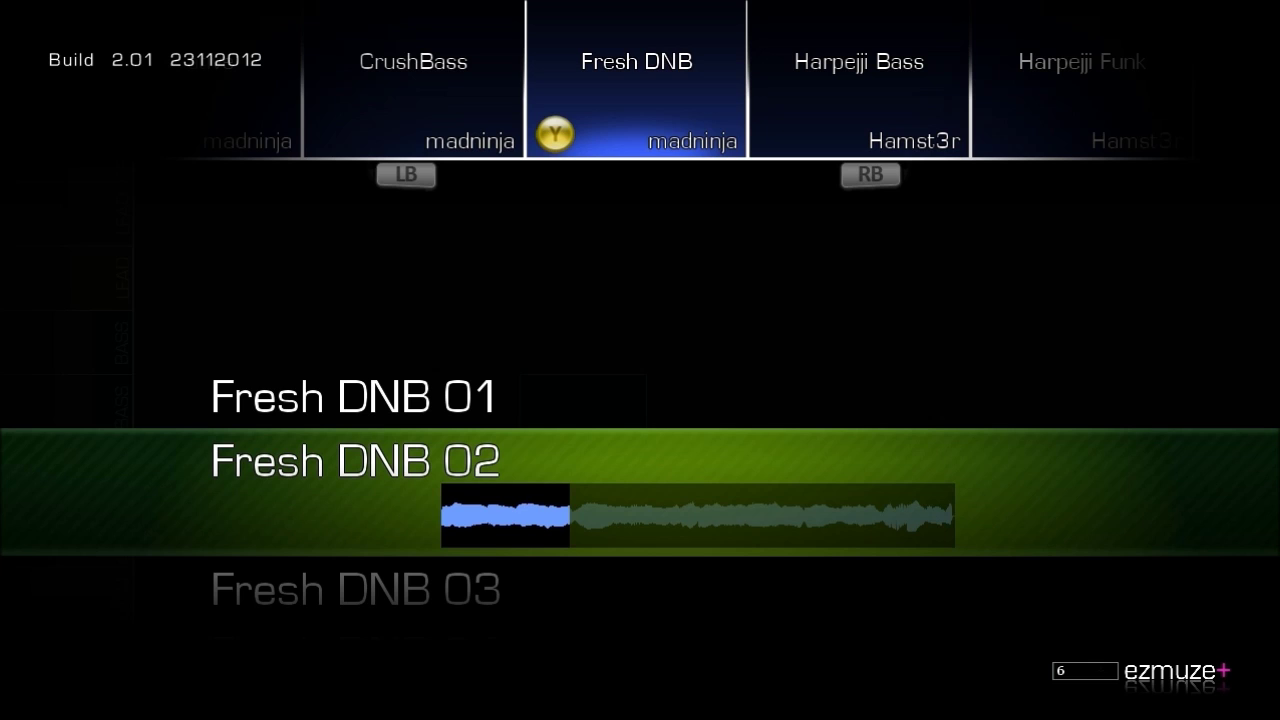
pyautogui.press('Down')
pyautogui.press('Down')
pyautogui.press('Down')
pyautogui.press('Down')
pyautogui.press('Down')
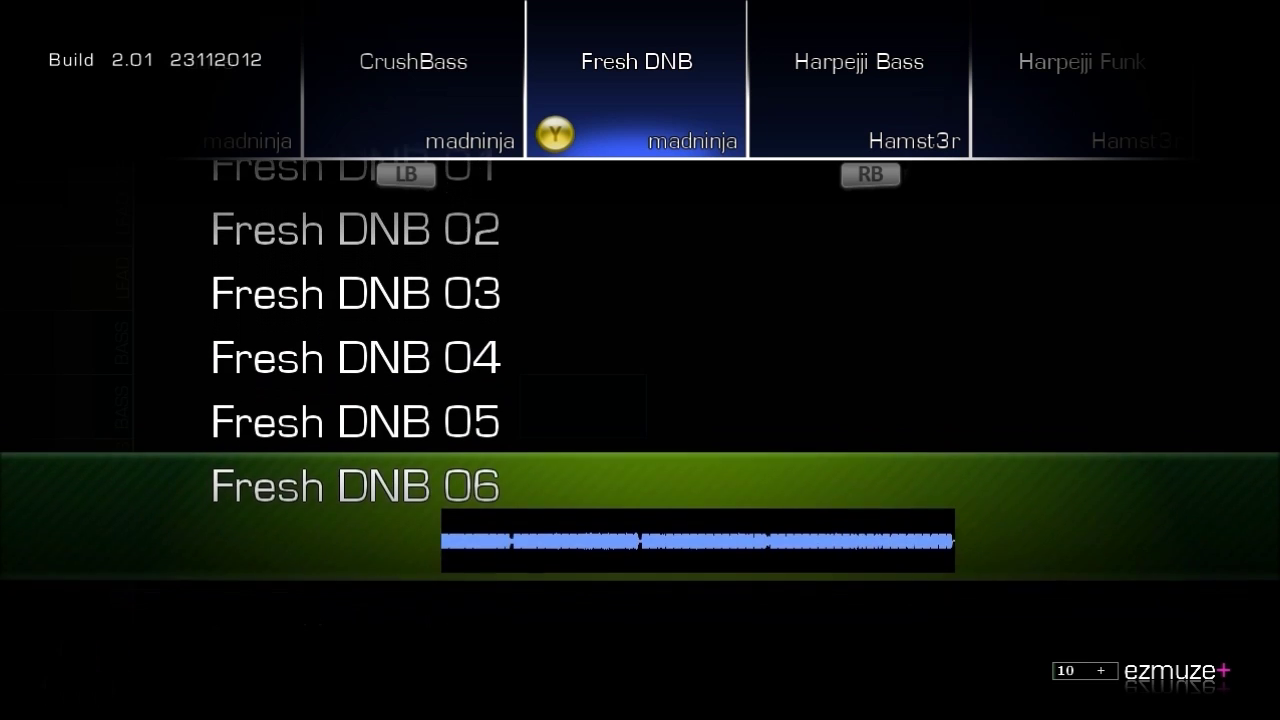
pyautogui.press('Left')
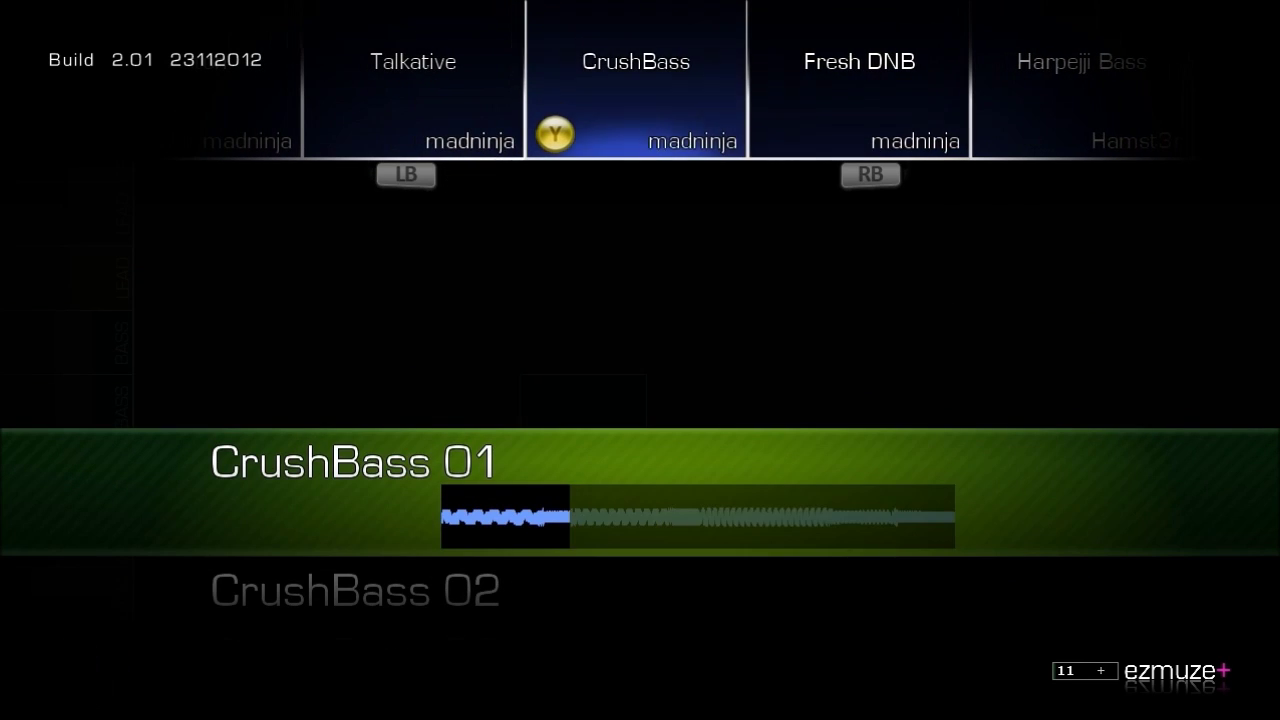
pyautogui.press('Down')
pyautogui.press('Down')
pyautogui.press('Down')
pyautogui.press('Down')
pyautogui.press('Down')
pyautogui.press('Down')
pyautogui.press('Down')
pyautogui.press('Down')
# Insert the first part of Brixton 03 at 2:1 on the second bass track.
pyautogui.press('Left')
pyautogui.press('Left')
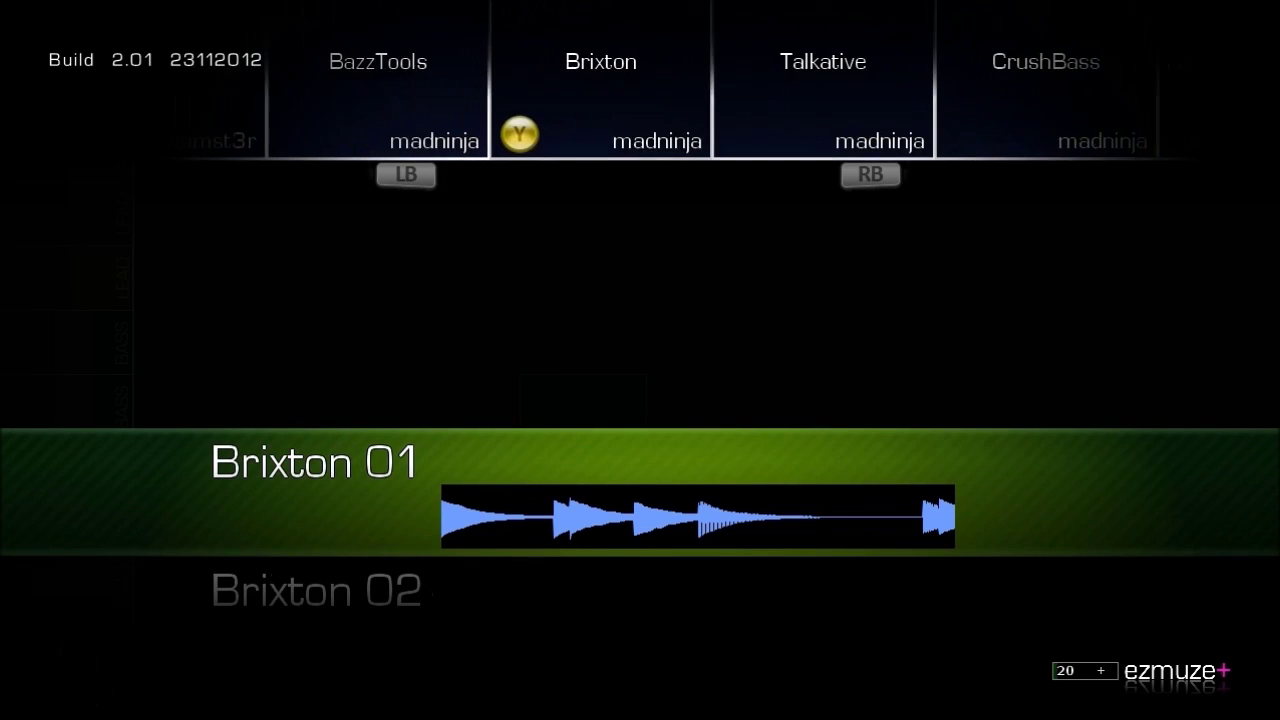
pyautogui.press('Down')
pyautogui.press('Down')
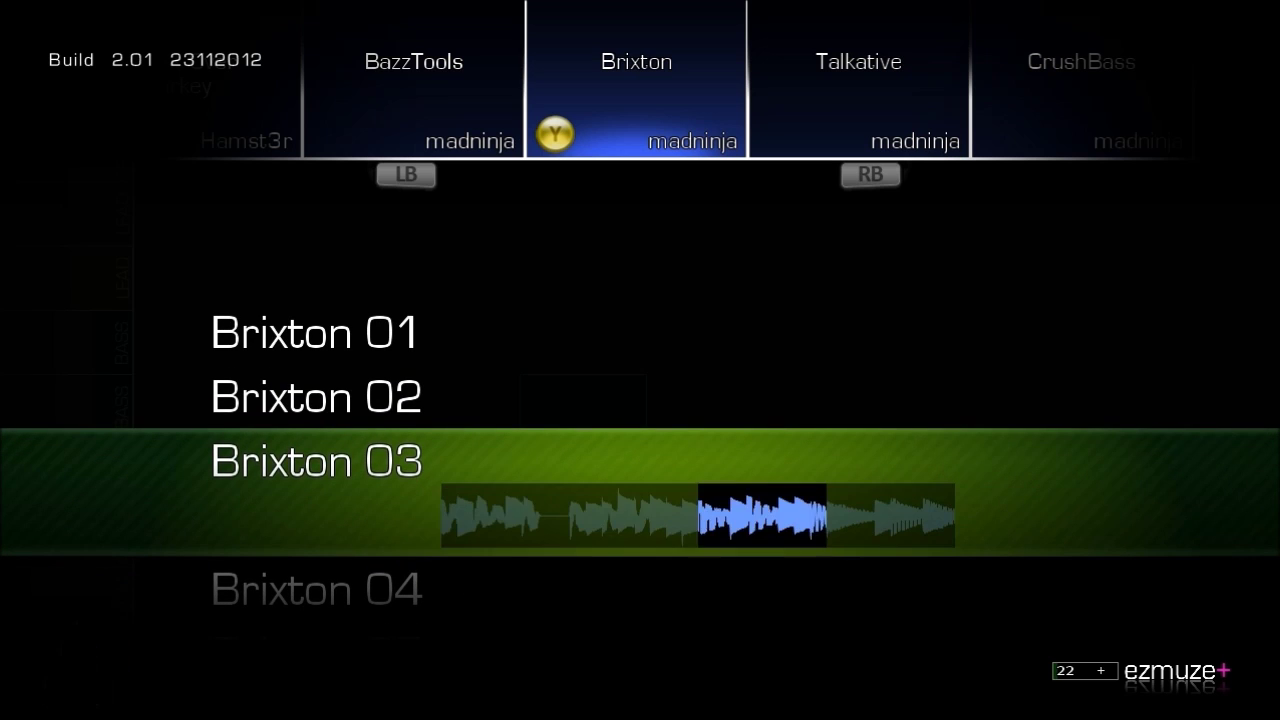
pyautogui.press('Return')
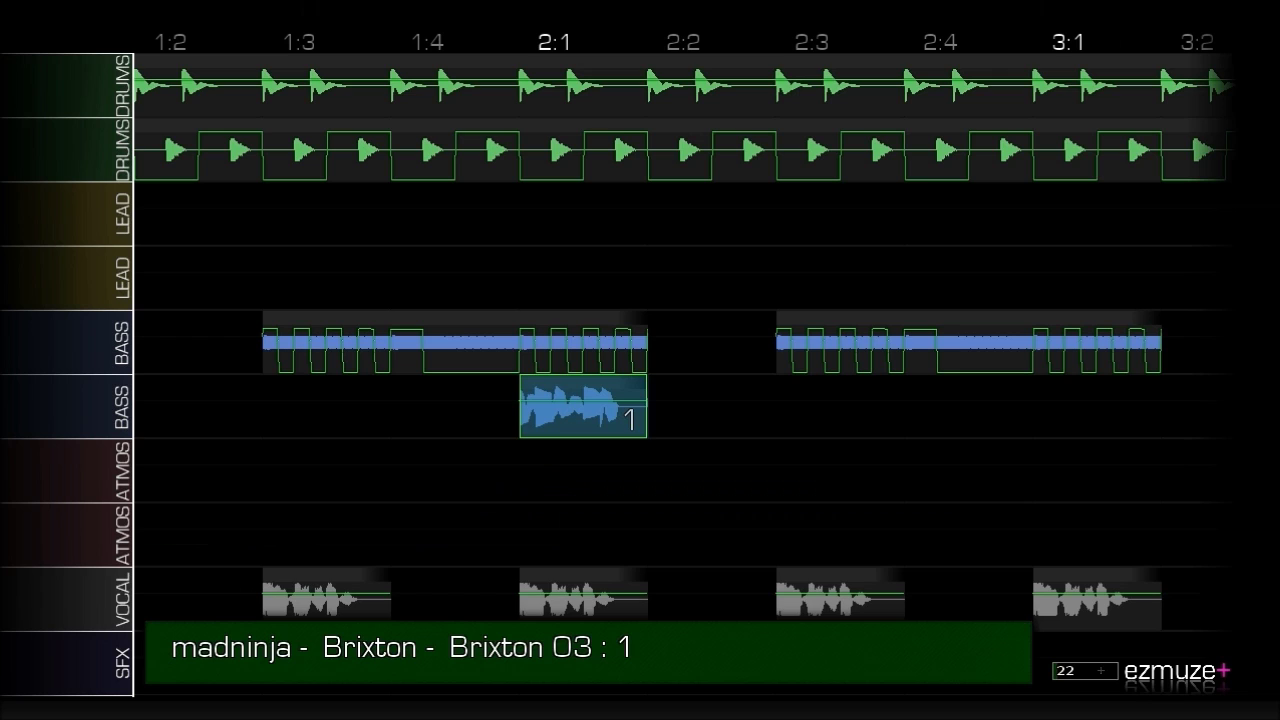
# Repeat the Brixton 03 bass part over 2:2, 2:3 and 2:4 on the second bass track and play it back.
pyautogui.press('Return')
pyautogui.press('Return')
pyautogui.press('Right')
pyautogui.press('Return')
pyautogui.press('Return')
pyautogui.press('Right')
pyautogui.press('Return')
pyautogui.press('Return')
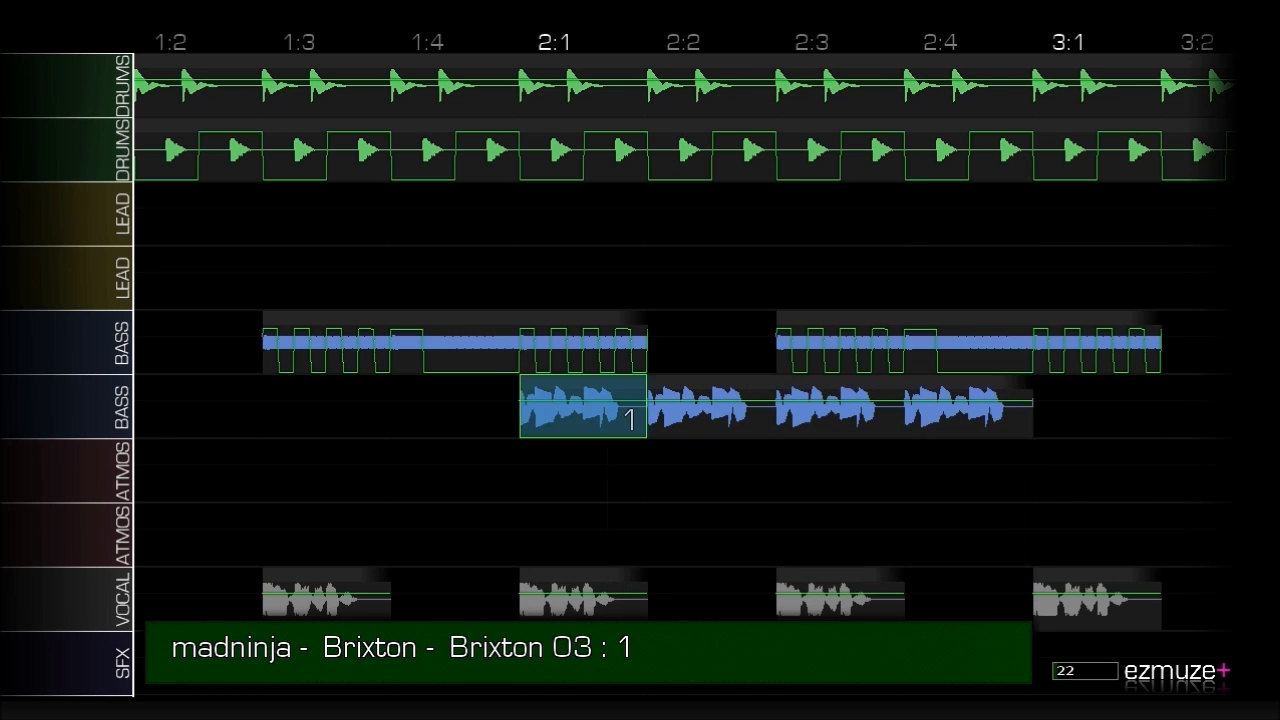
pyautogui.press('space')
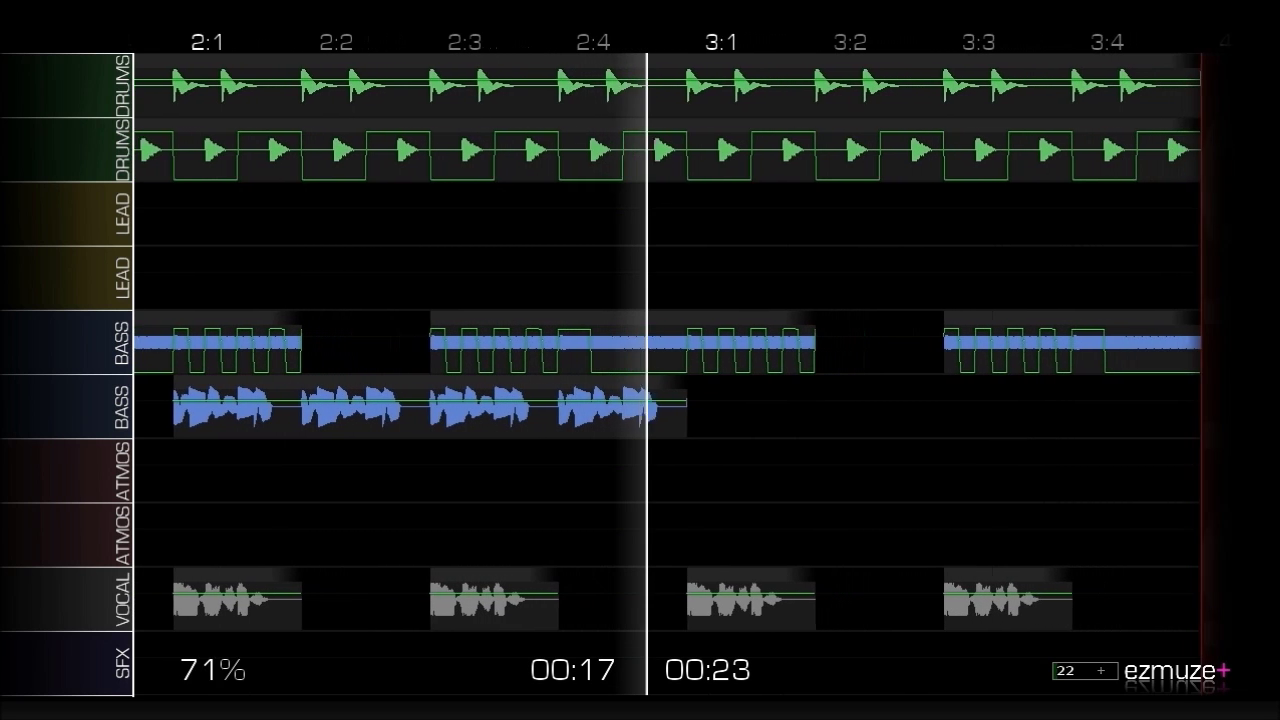
pyautogui.press('space')
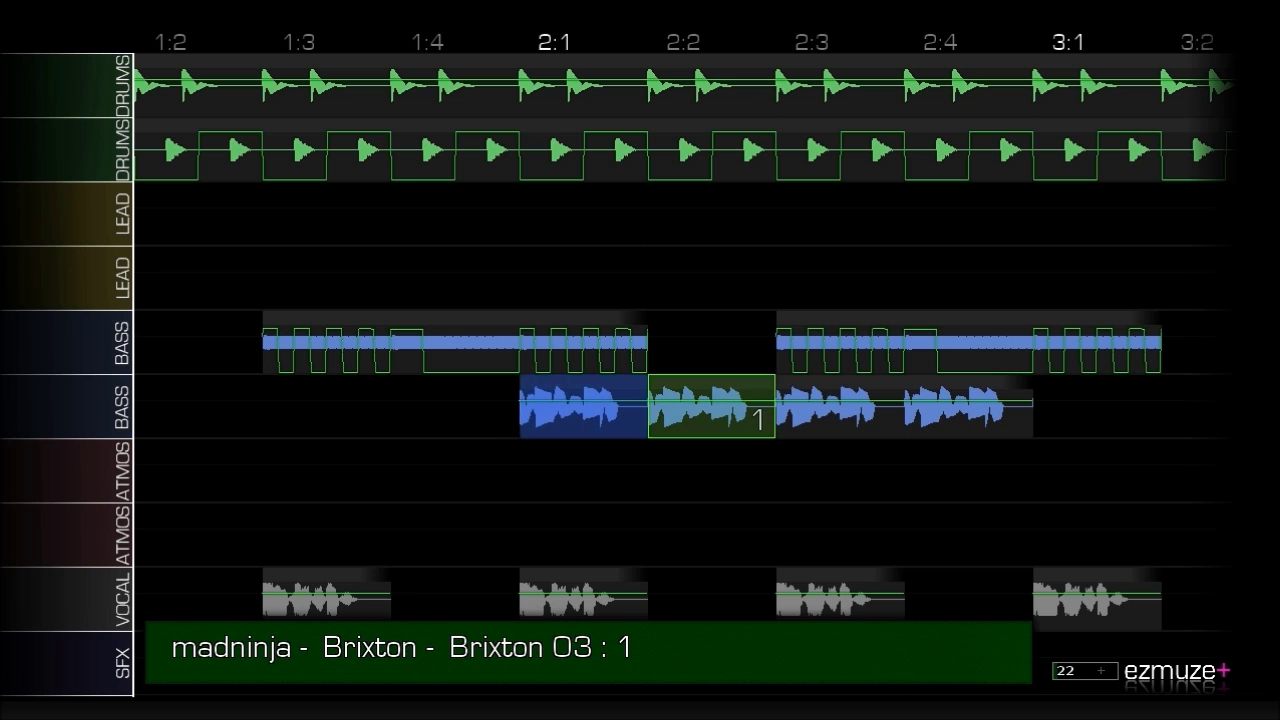
# Copy the four Brixton 03 parts from 2:1 to 2:4 into 3:1 to 3:4 on the second bass track.
pyautogui.press('Right')
pyautogui.press('Return')
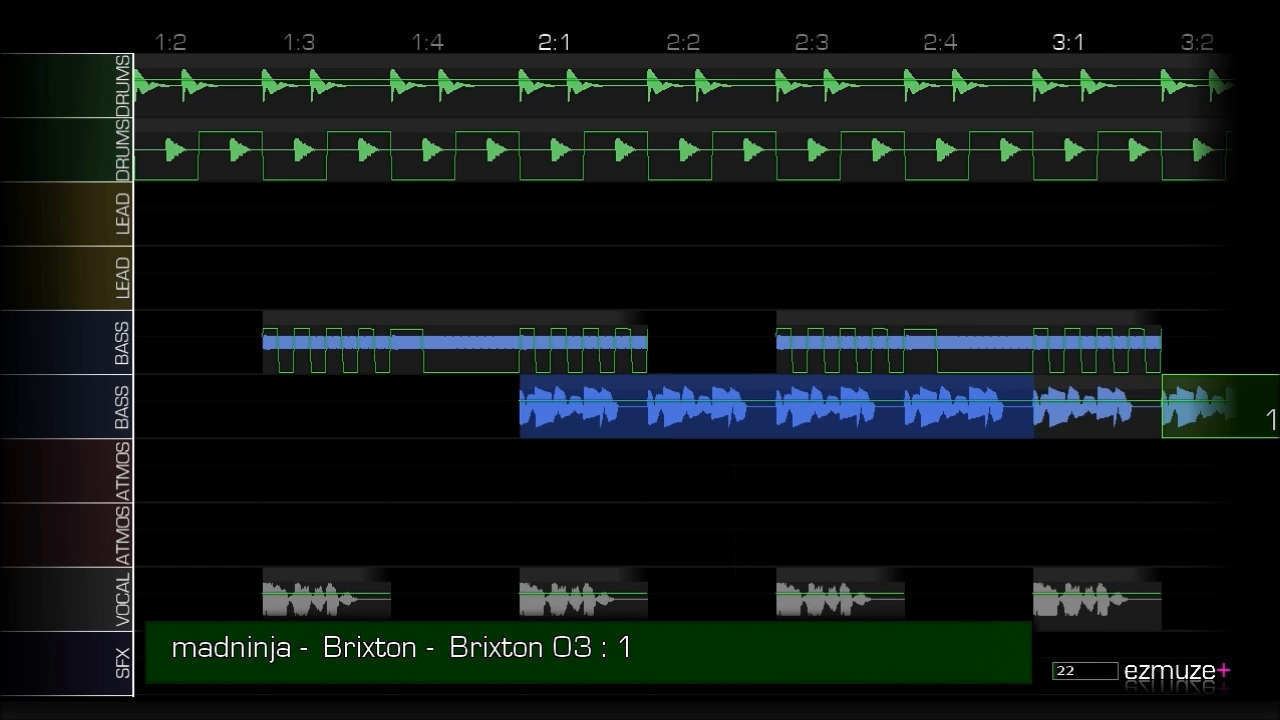
pyautogui.press('Right')
pyautogui.press('Right')
pyautogui.press('Right')
pyautogui.press('Right')
pyautogui.press('Left')
pyautogui.press('Left')
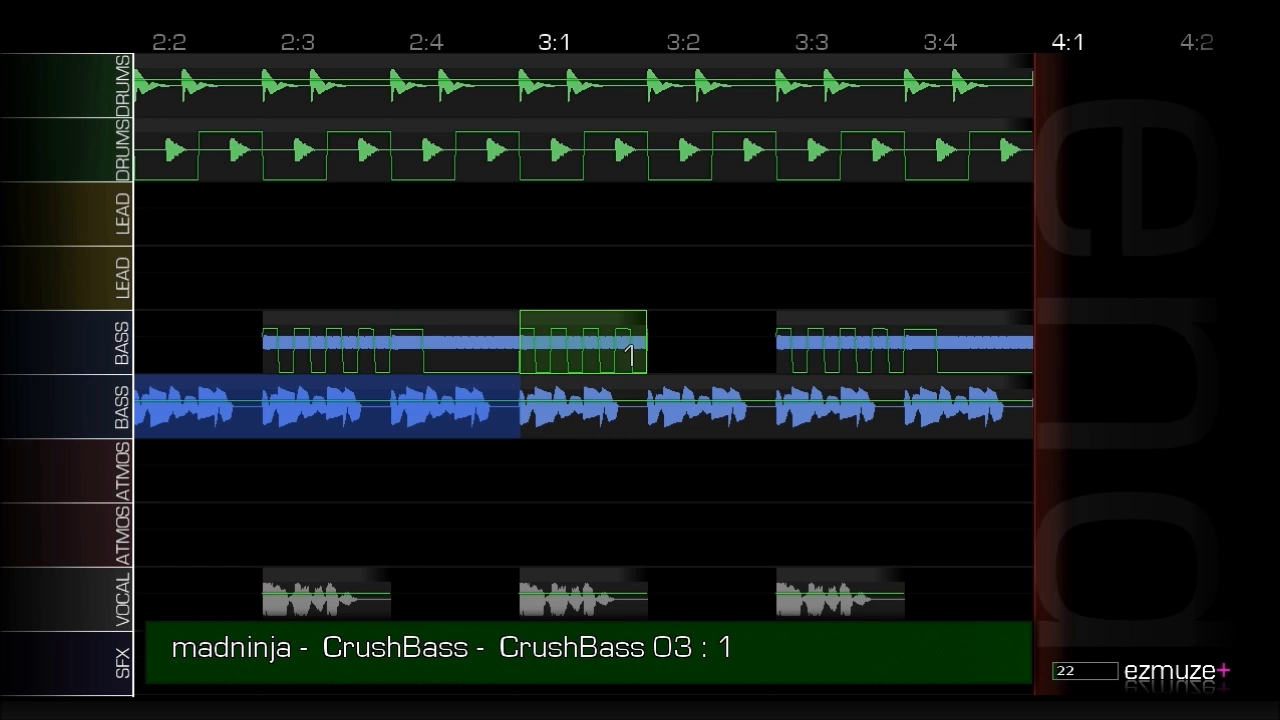
# Open the sample browser for 3:3 on the SFX track.
pyautogui.press('Up')
pyautogui.press('Up')
pyautogui.press('Up')
pyautogui.press('Down')
pyautogui.press('Down')
pyautogui.press('Down')
pyautogui.press('Down')
pyautogui.press('Down')
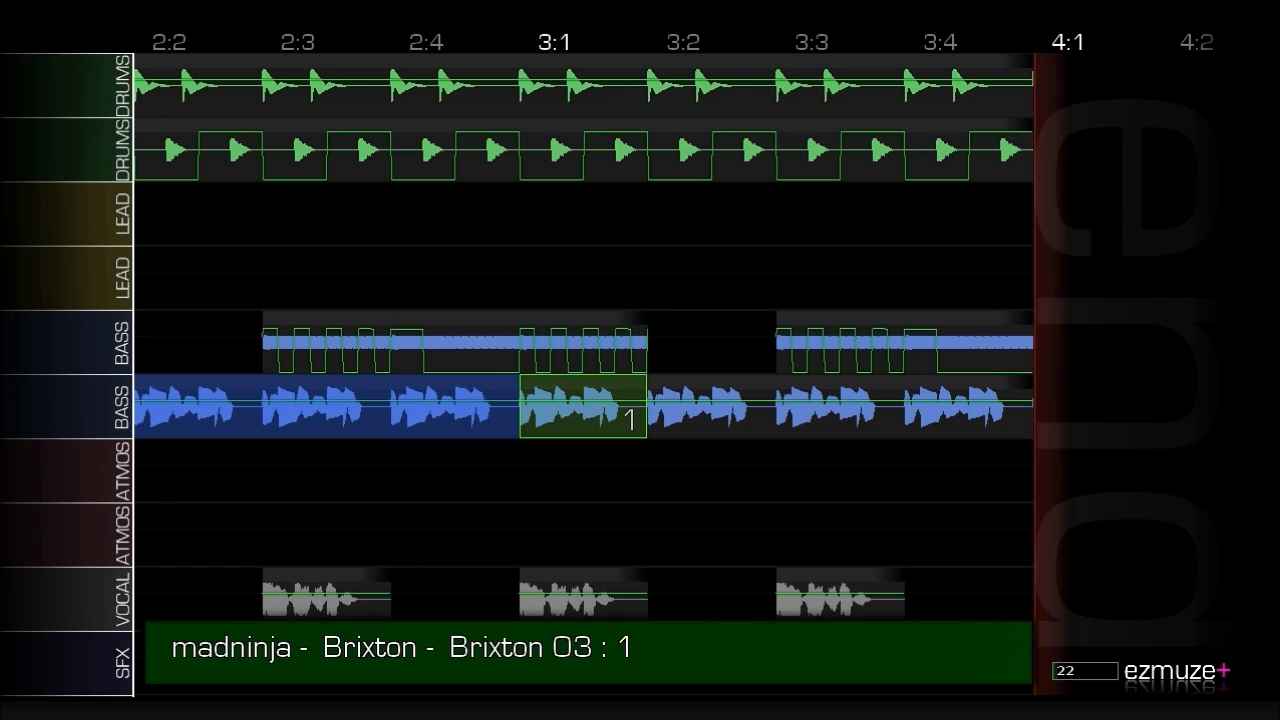
pyautogui.press('Down')
pyautogui.press('Down')
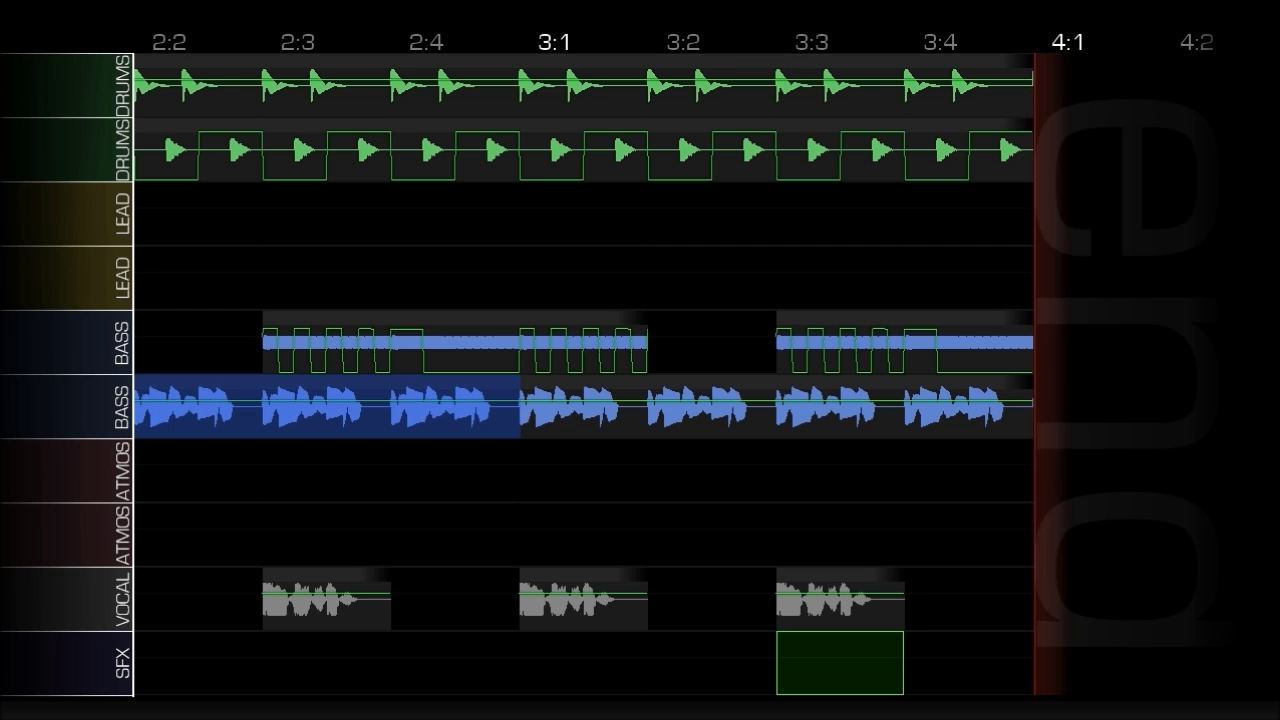
pyautogui.press('Return')
# Audition the effect samples in the Crash Cymbals and Huge Hitters collections.
pyautogui.press('Down')
pyautogui.press('Down')
pyautogui.press('Down')
pyautogui.press('Up')
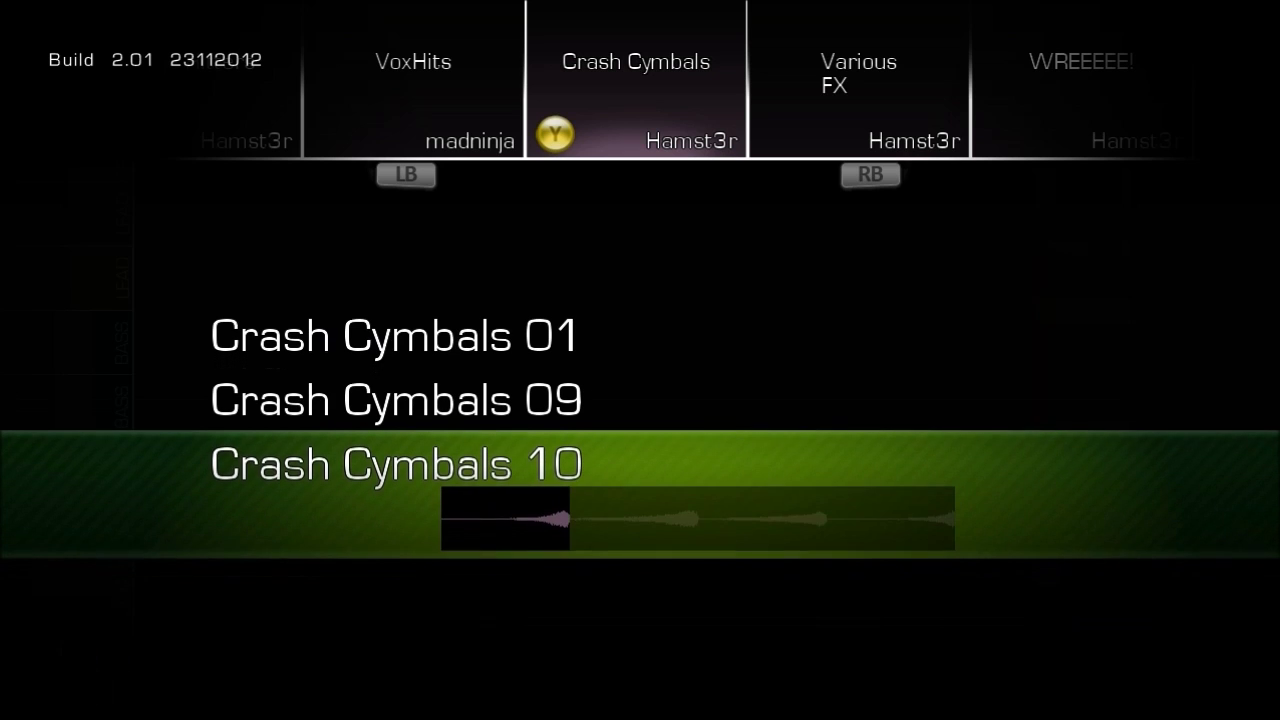
pyautogui.press('Left')
pyautogui.press('Left')
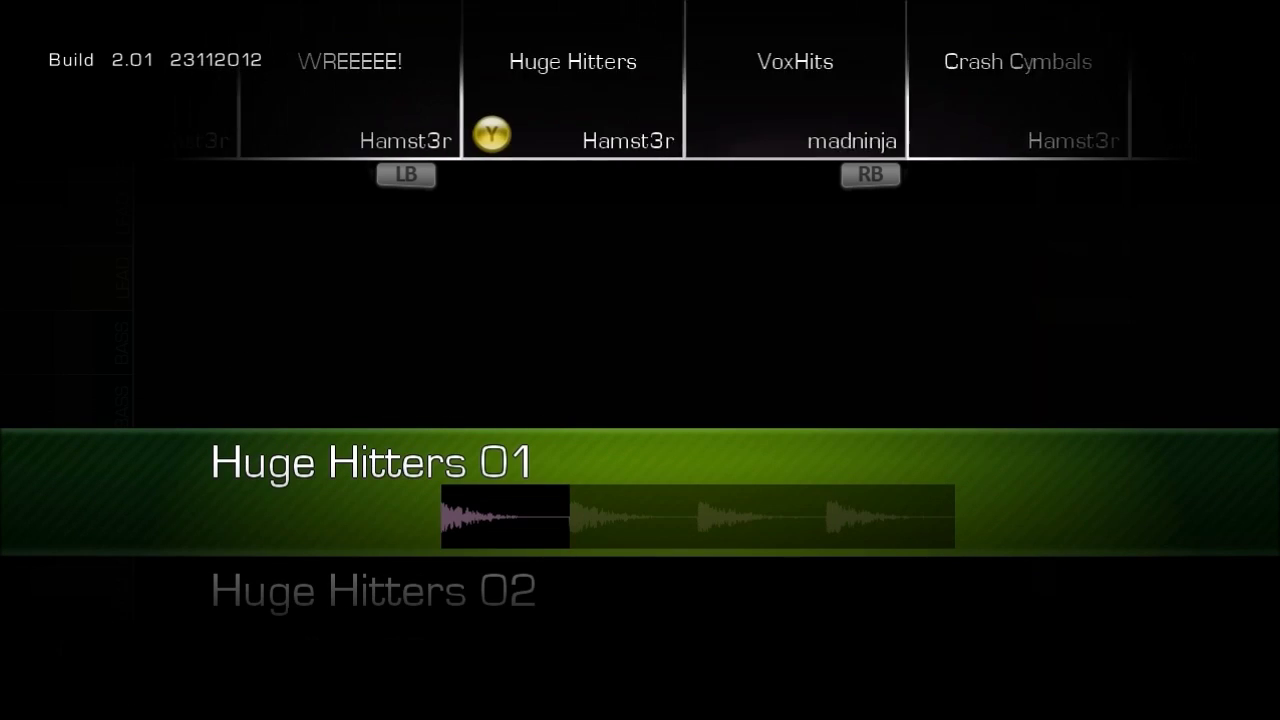
pyautogui.press('Down')
pyautogui.press('Down')
pyautogui.press('Down')
# Insert the Various FX 02 sample at 3:3 on the SFX track.
pyautogui.press('Left')
pyautogui.press('Left')
pyautogui.press('Down')
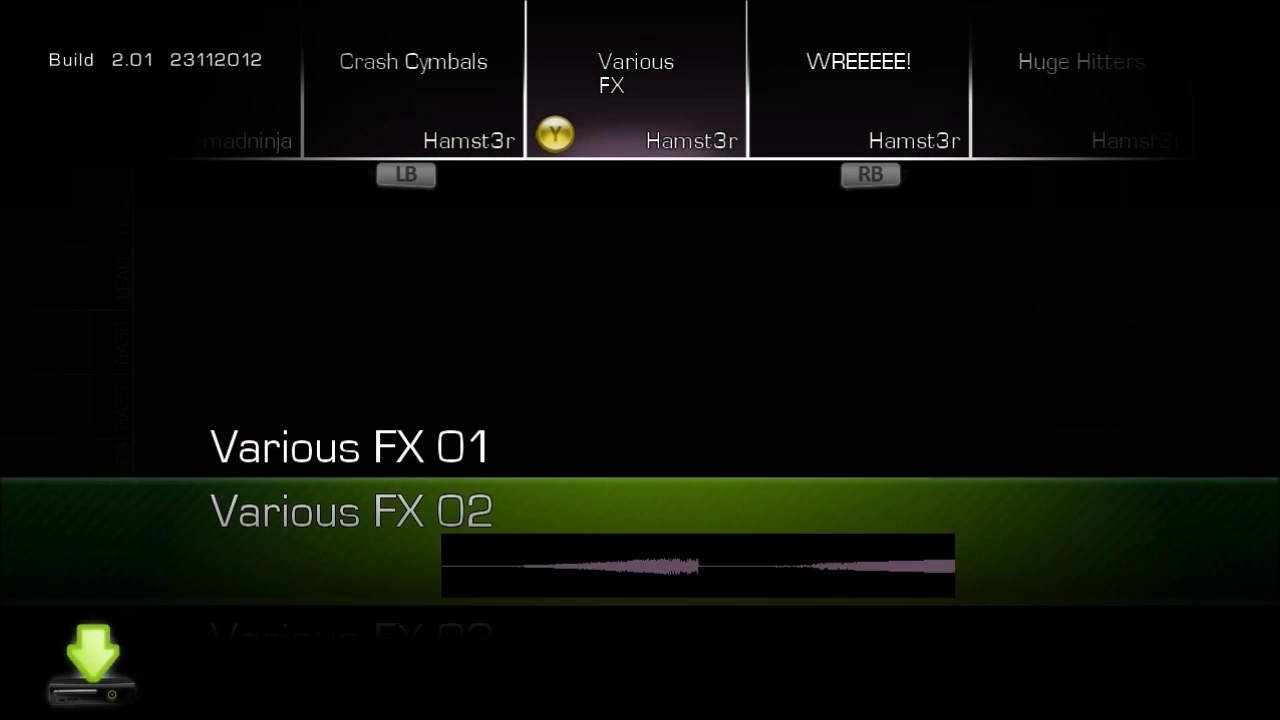
pyautogui.press('Return')
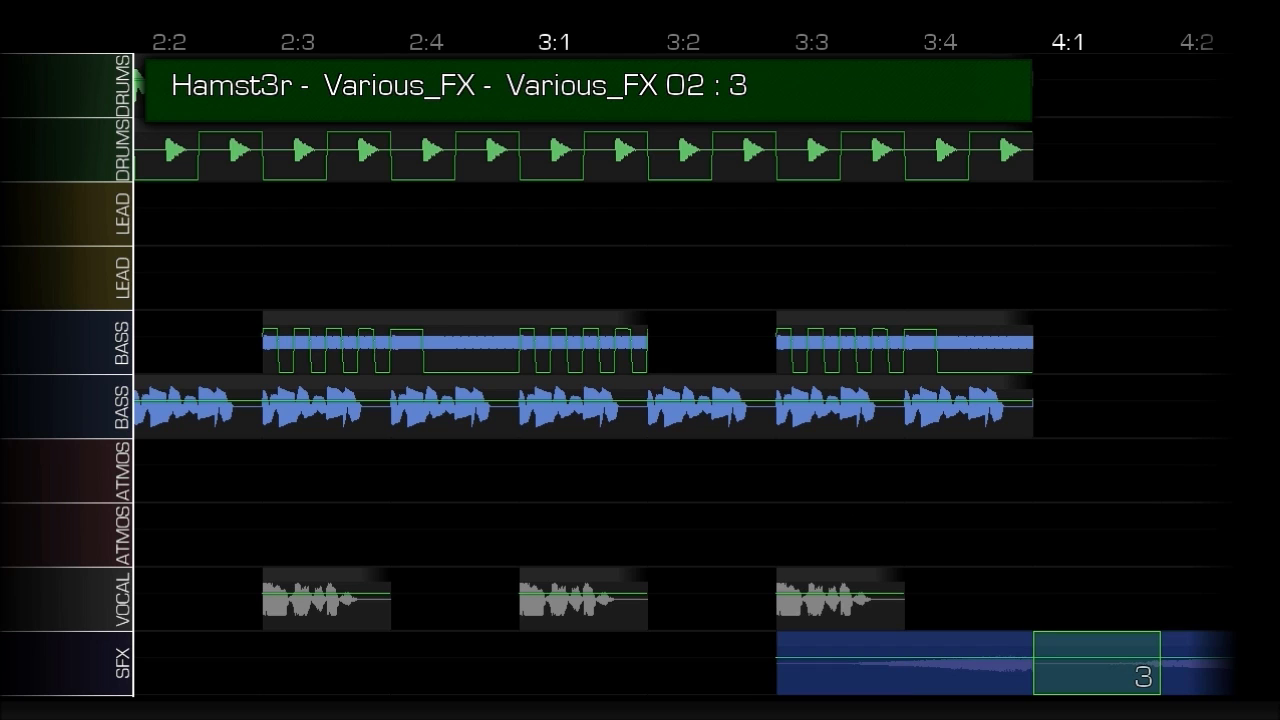
# Delete the Various FX 02 parts at 4:1 and 4:2 on the SFX track.
pyautogui.press('Delete')
pyautogui.press('Right')
pyautogui.press('Delete')
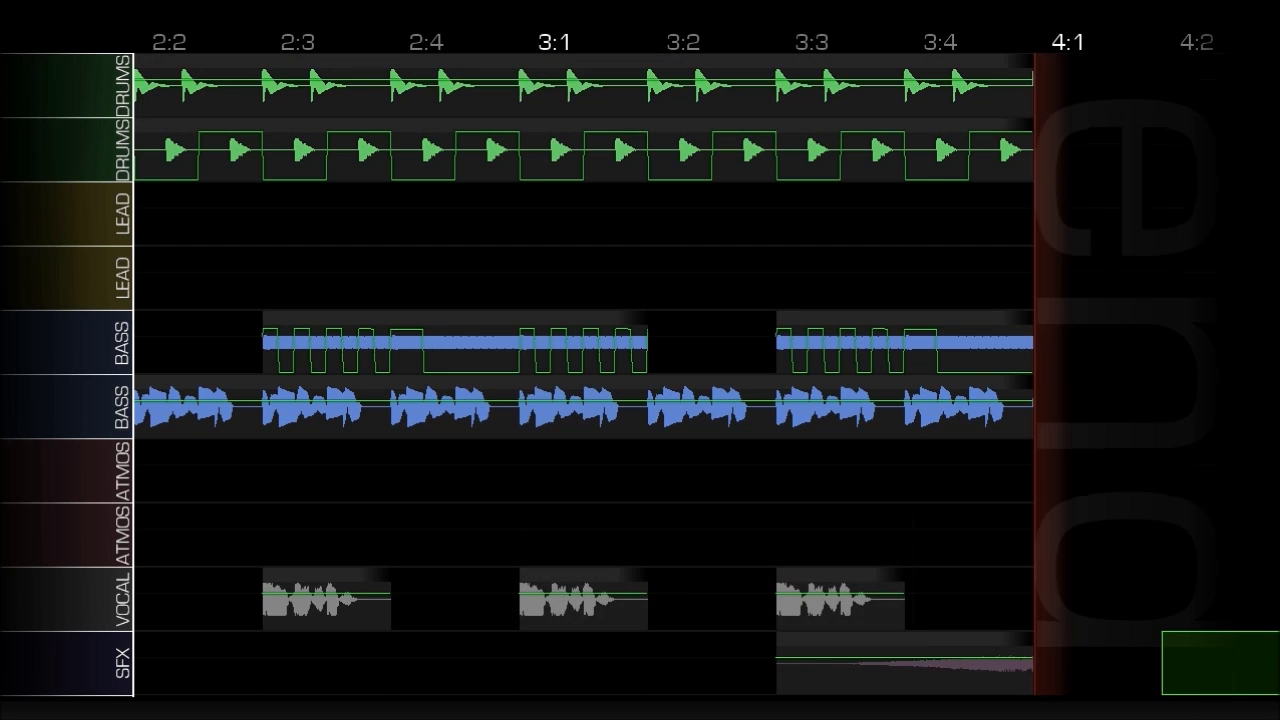
# Switch the first lead track to a drum track and open its sample browser for 3:3.
pyautogui.press('Left')
pyautogui.press('Left')
pyautogui.press('Up')
pyautogui.press('Up')
pyautogui.press('Up')
pyautogui.press('Up')
pyautogui.press('Up')
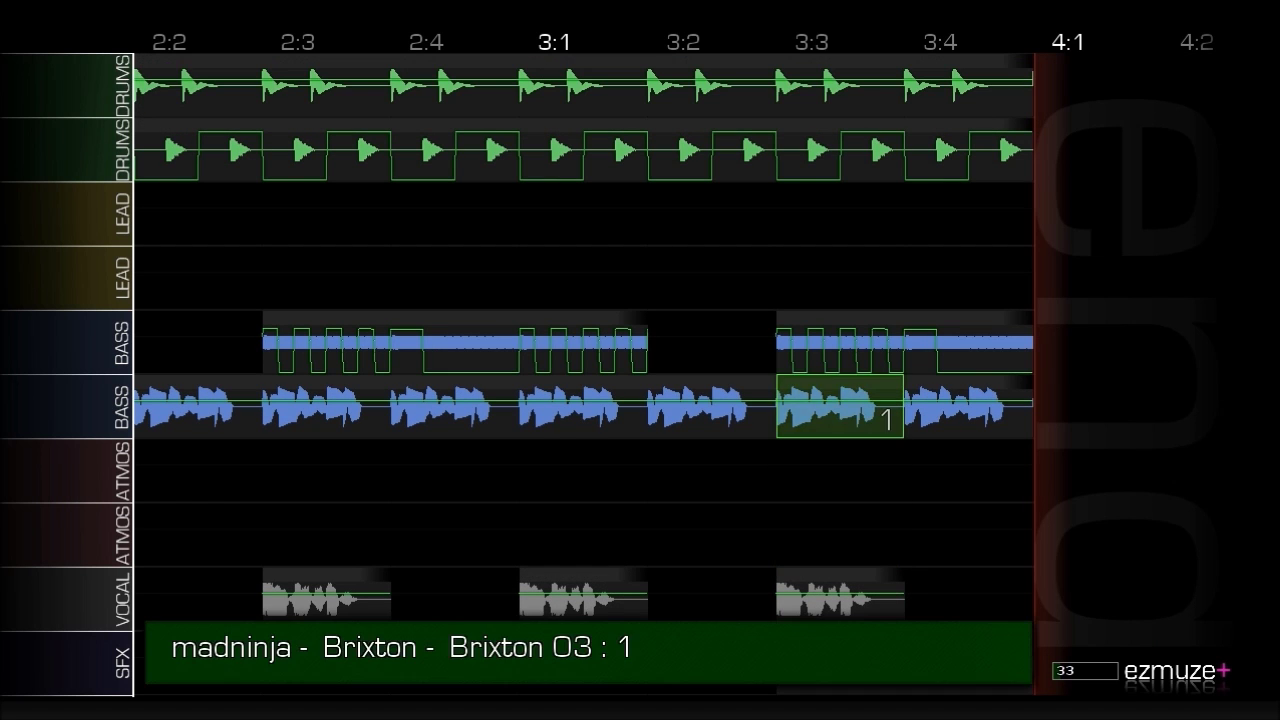
pyautogui.press('Return')
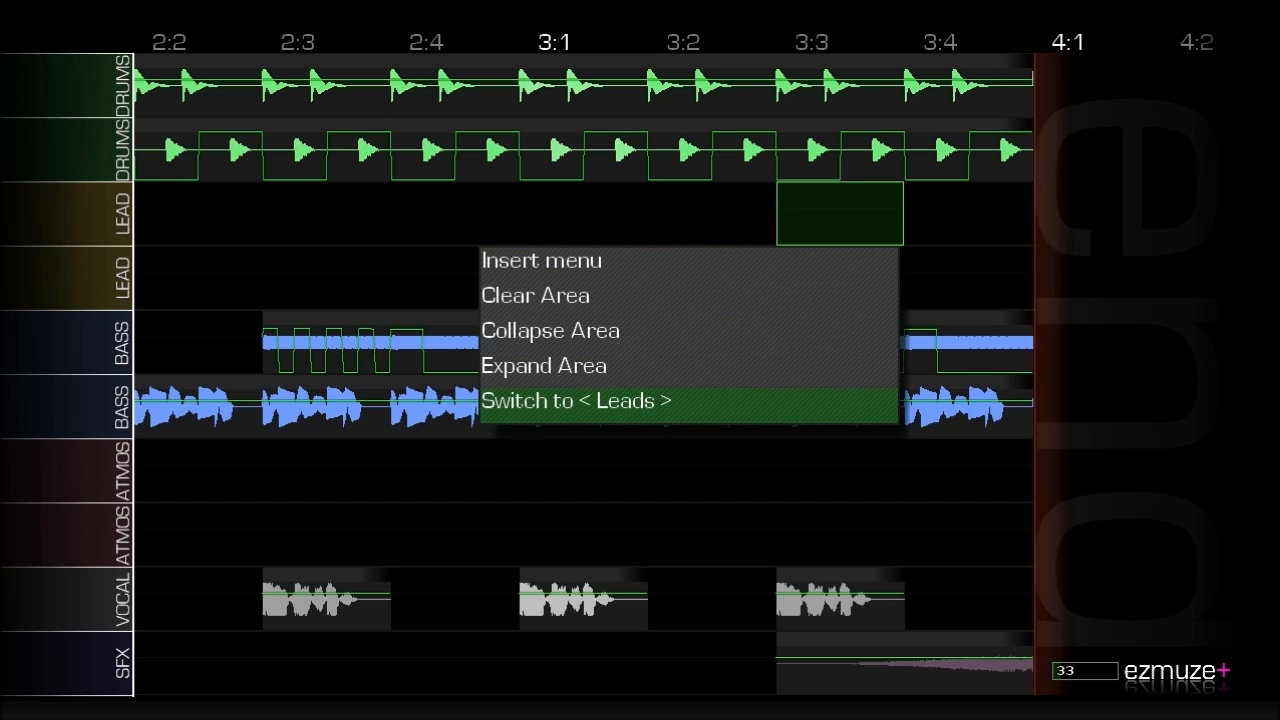
pyautogui.press('Return')
pyautogui.press('Return')
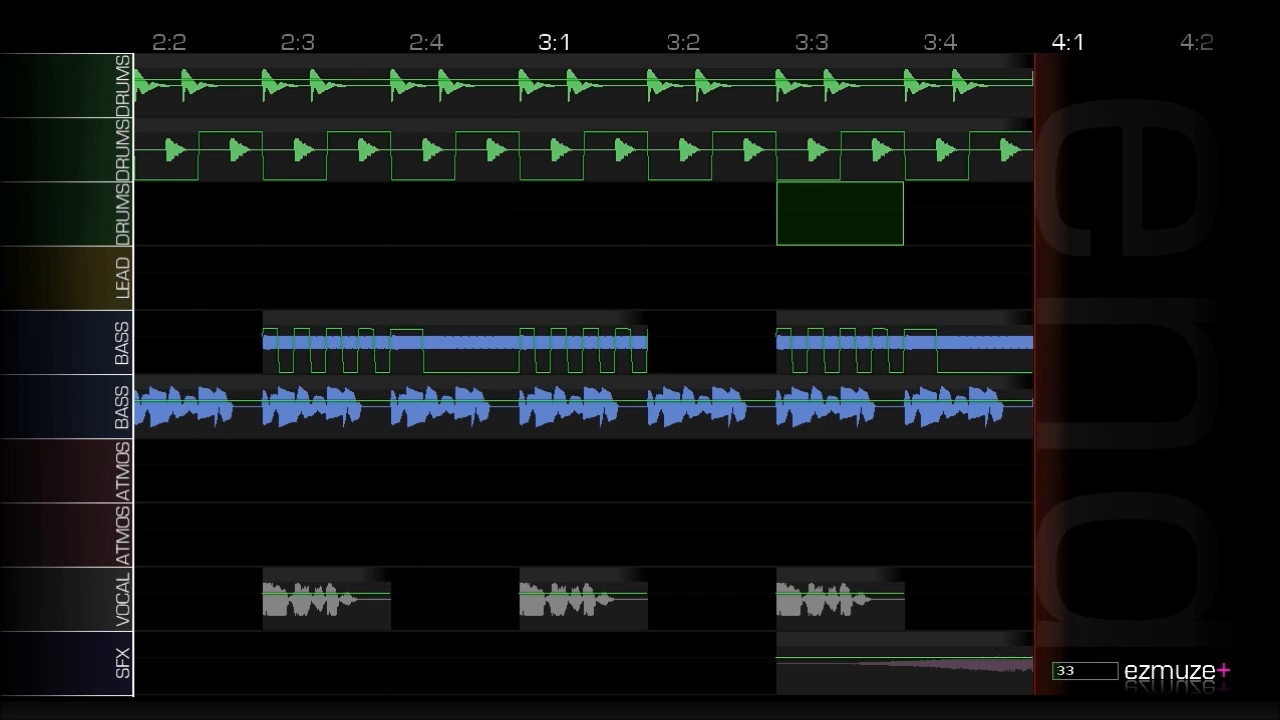
pyautogui.press('Return')
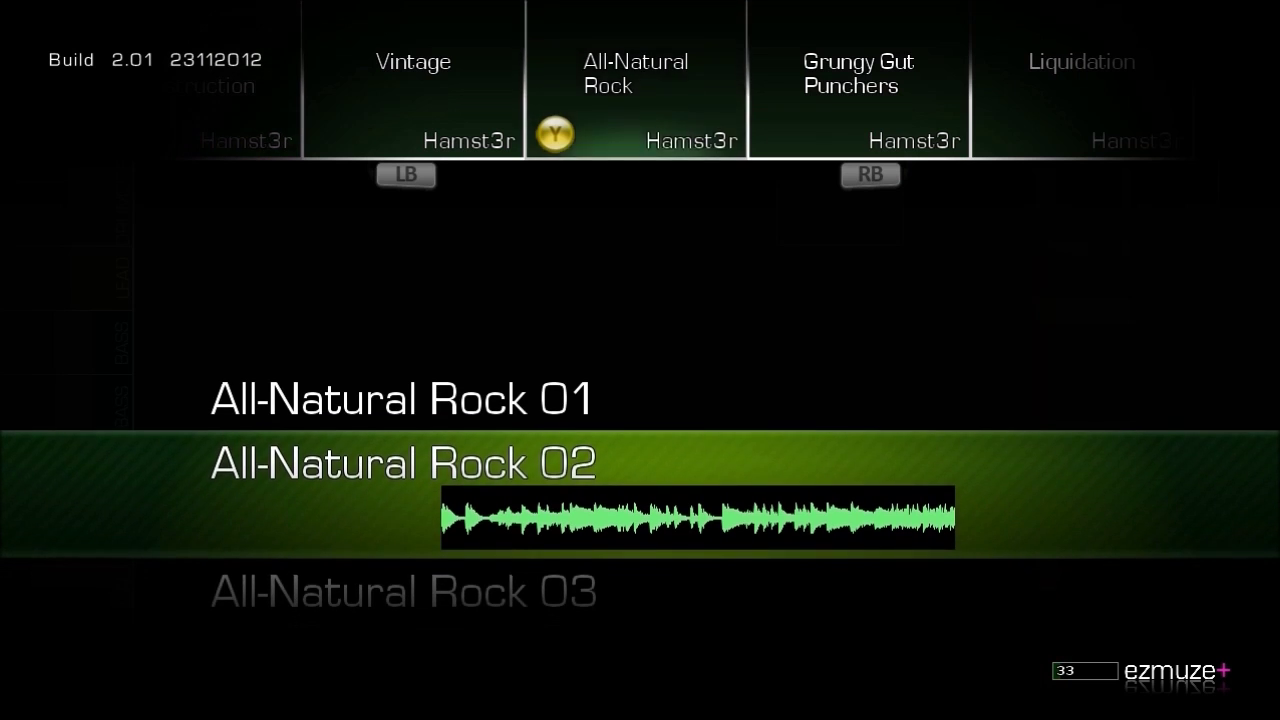
# Insert part 1 of Under Construction 01 at 3:3 and 3:4 on the third drum track.
pyautogui.press('Left')
pyautogui.press('Left')
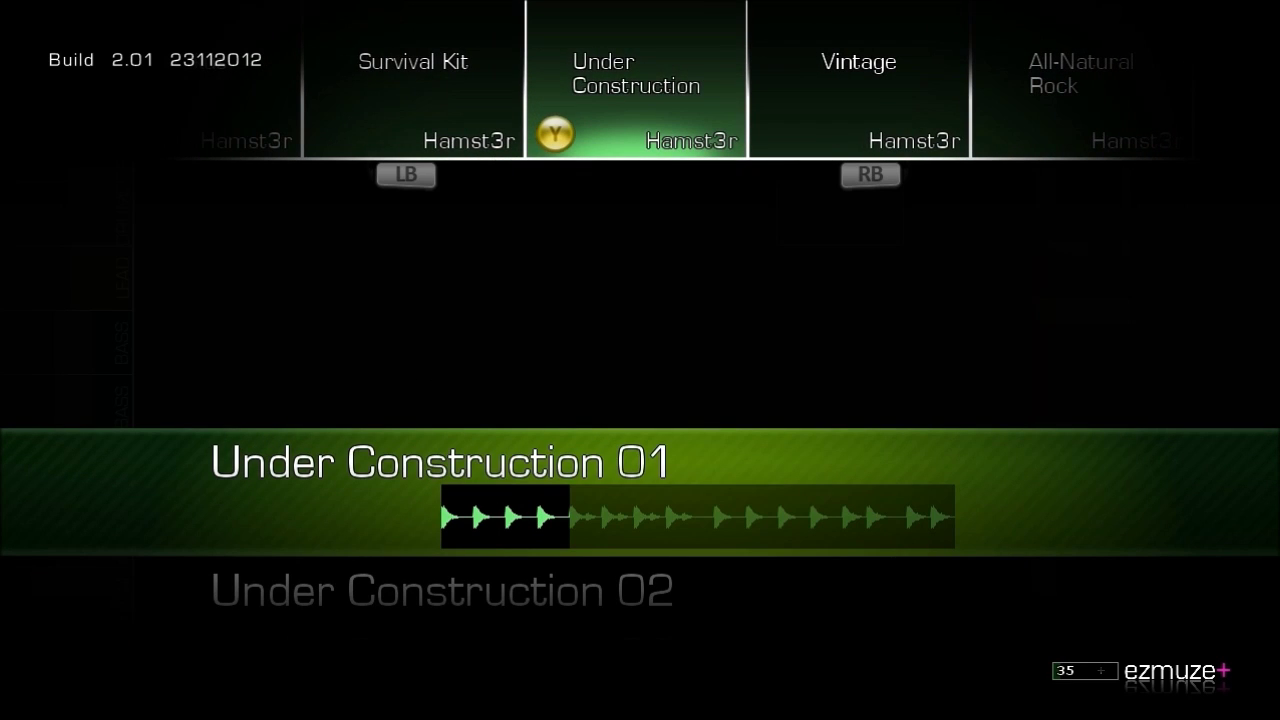
pyautogui.press('Return')
pyautogui.press('Right')
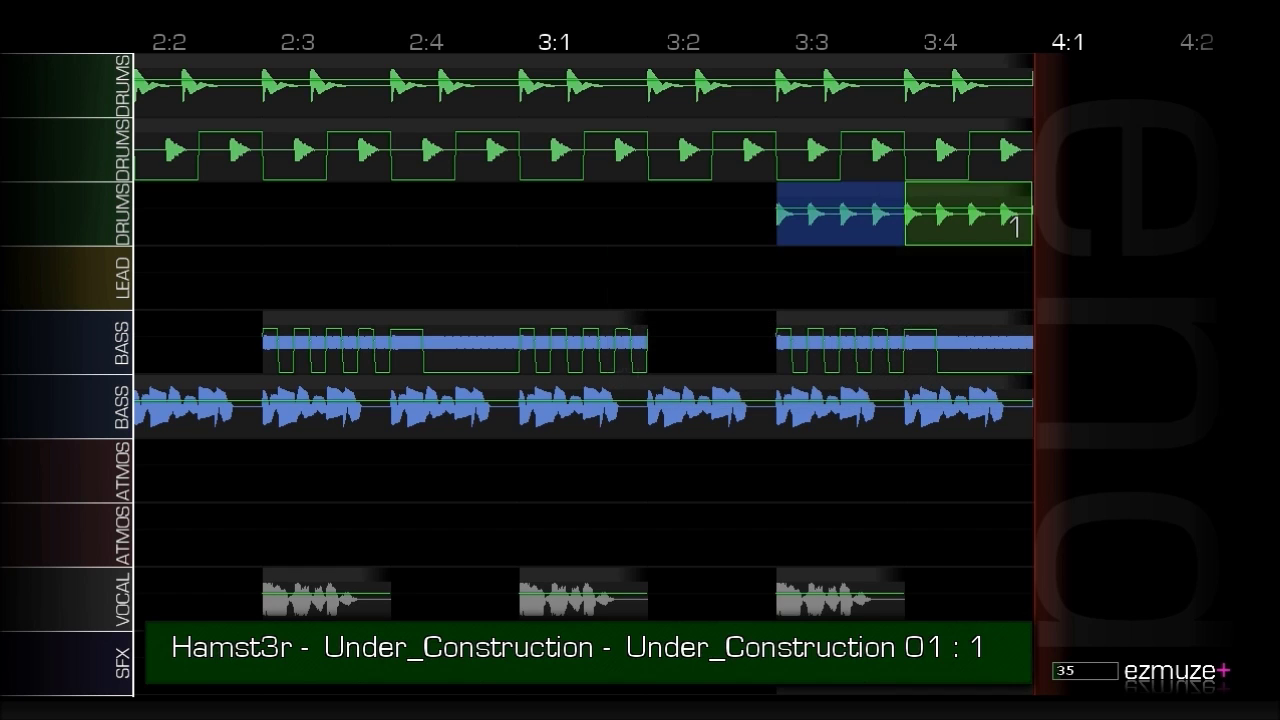
# Automate LowPass on the third drum track with a ramp from 0 at 3:3 up to 100 at 4:1.
pyautogui.press('Left')
pyautogui.press('Left')
pyautogui.press('Down')
pyautogui.press('Down')
pyautogui.press('y')
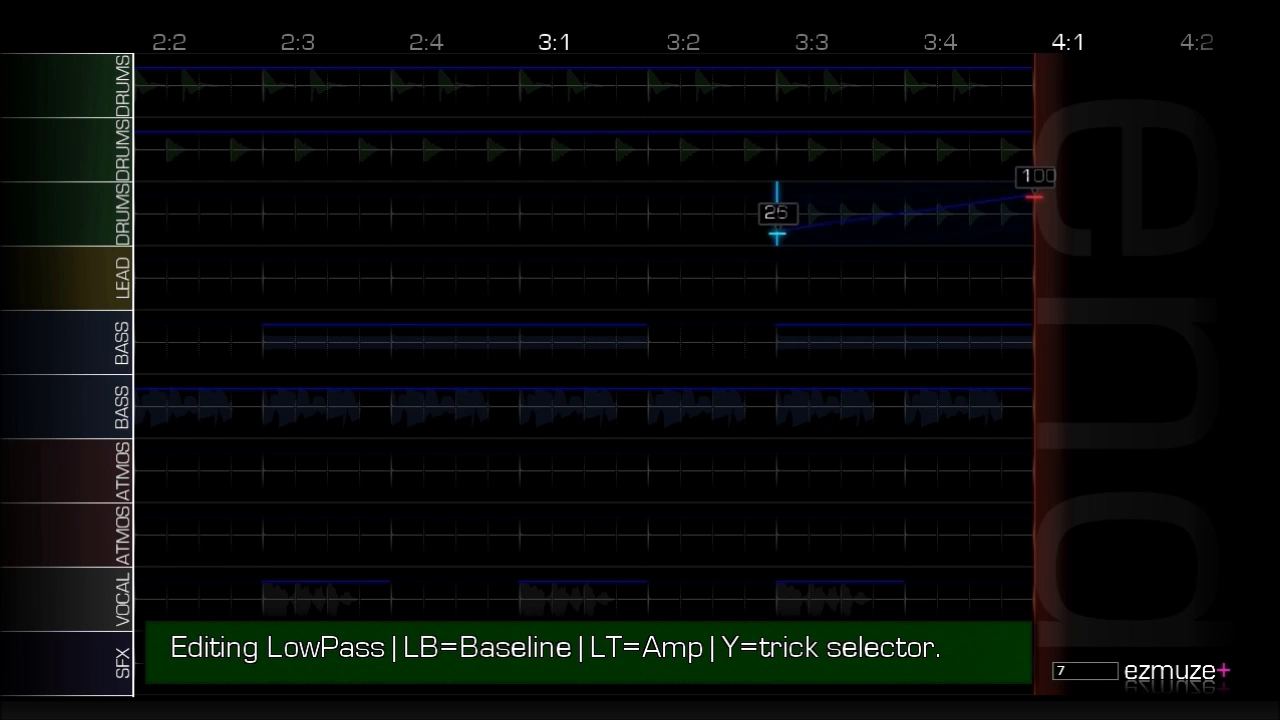
pyautogui.press('Escape')
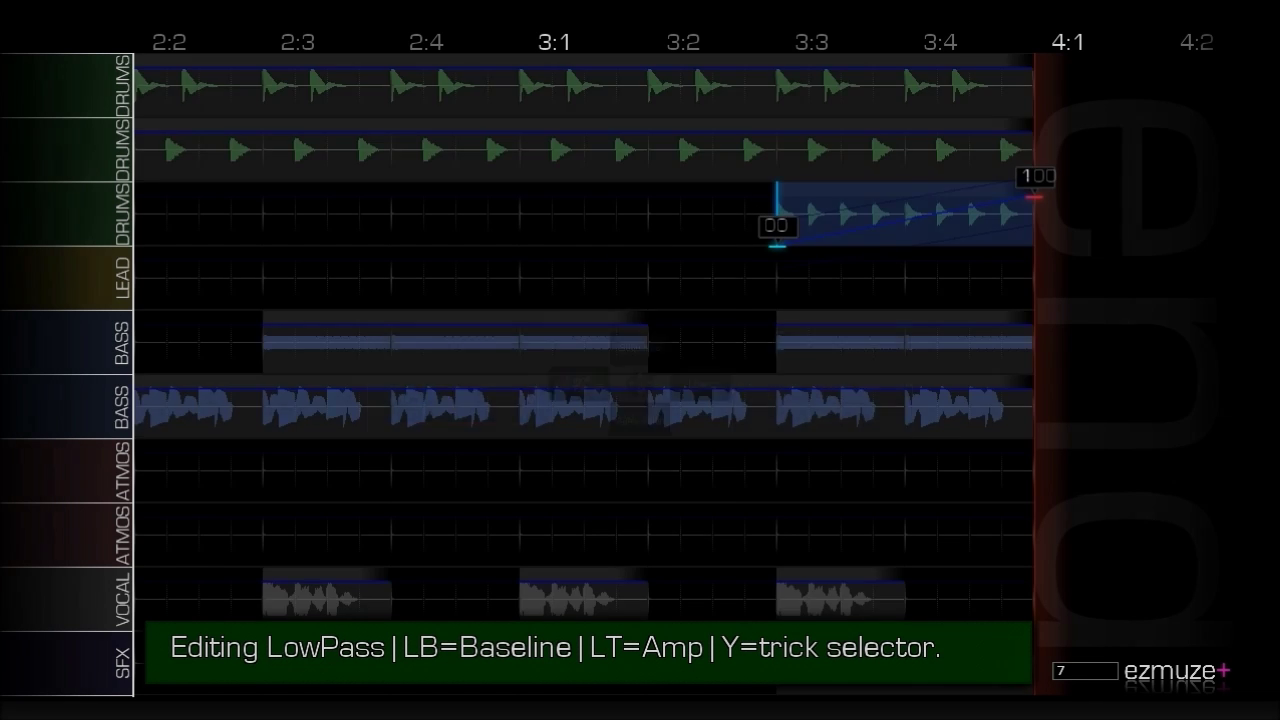
pyautogui.press('Right')
pyautogui.press('Left')
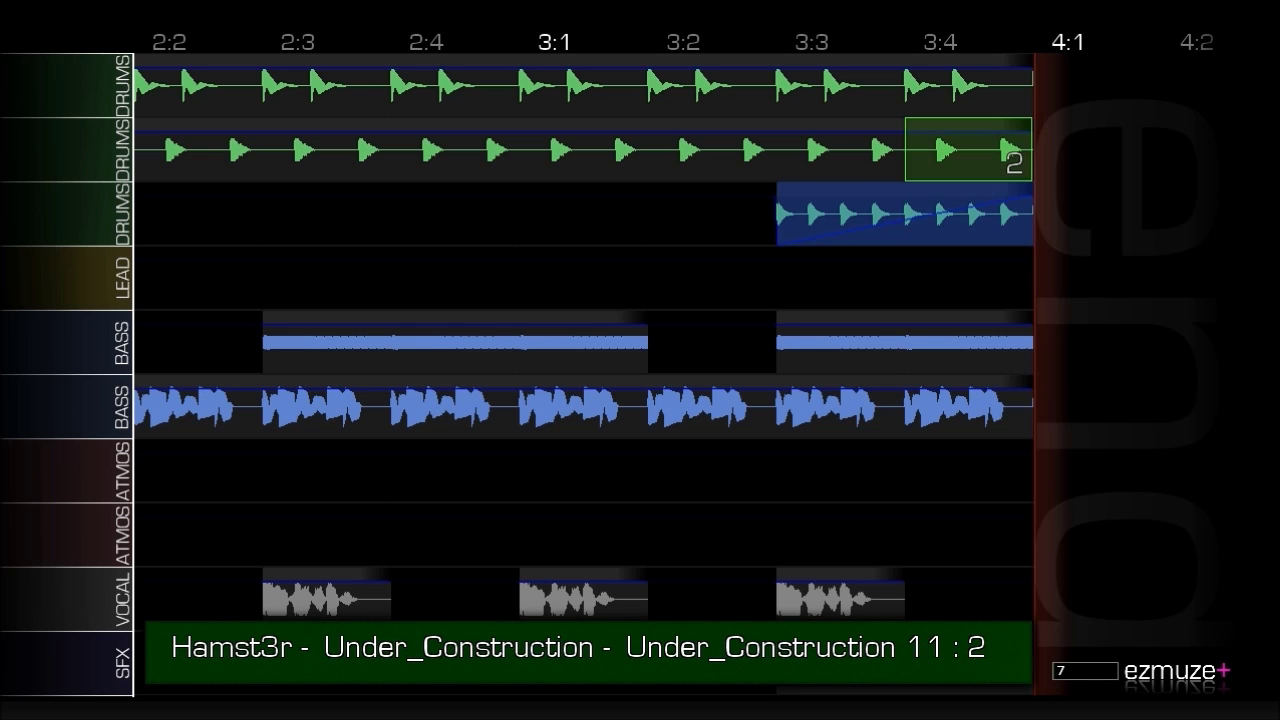
# Copy the section from 2:1 through 3:4 on all tracks from the first drum track to the vocal track and paste it at 4:1.
pyautogui.hotkey('ctrl', 'c')
pyautogui.press('Up')
pyautogui.press('Left')
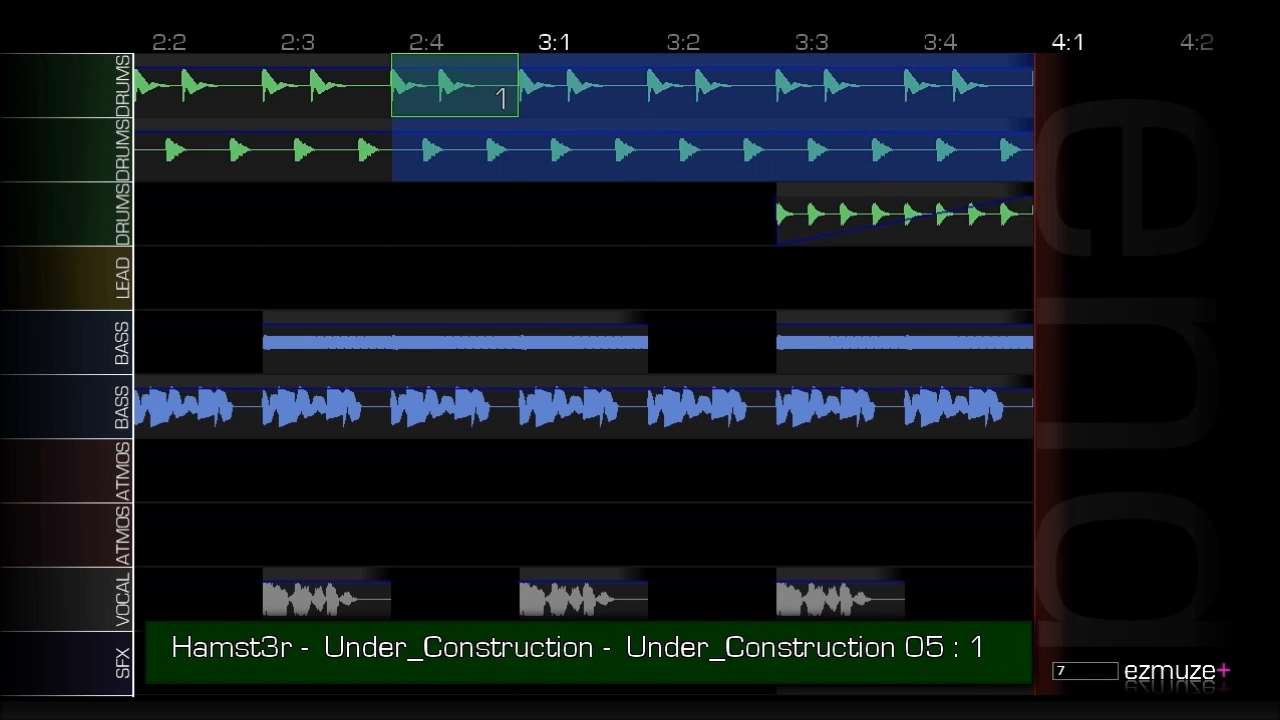
pyautogui.press('Left')
pyautogui.press('Left')
pyautogui.press('Left')
pyautogui.press('Left')
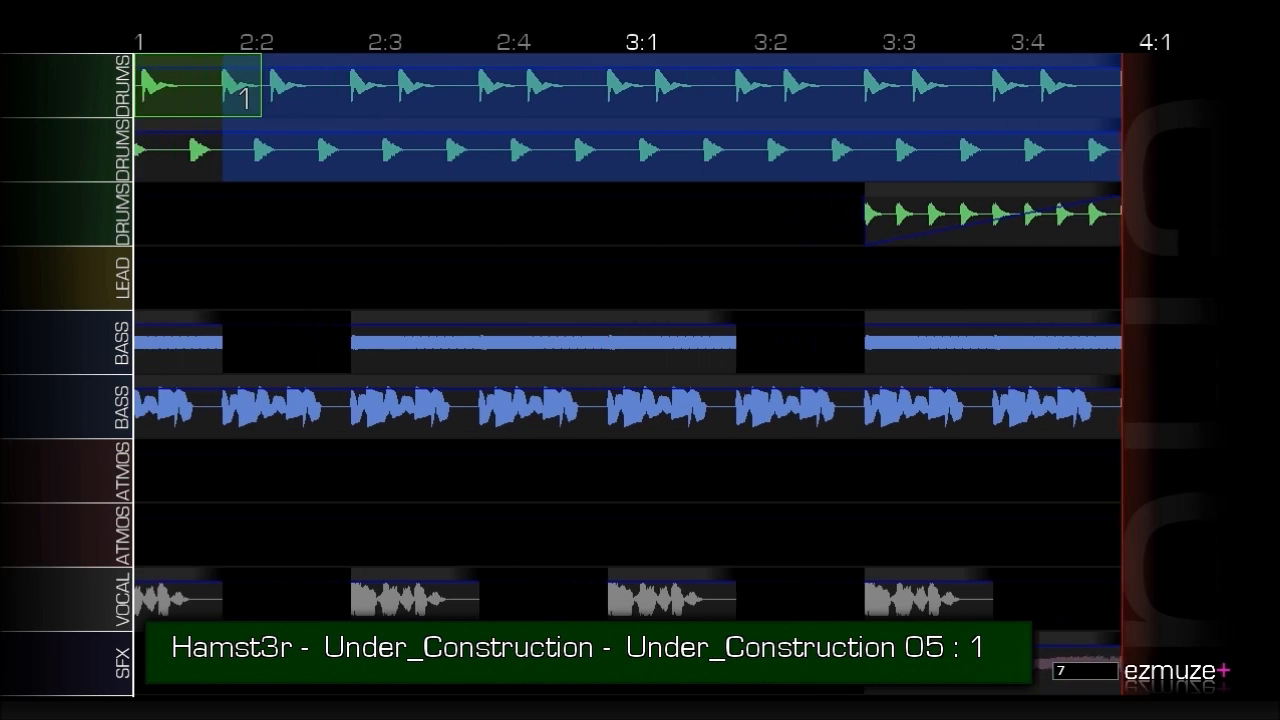
pyautogui.press('Right')
pyautogui.press('Left')
pyautogui.press('Return')
pyautogui.press('Right')
pyautogui.press('Down')
pyautogui.press('Down')
pyautogui.press('Right')
pyautogui.press('Down')
pyautogui.press('Down')
pyautogui.press('Right')
pyautogui.press('Down')
pyautogui.press('Down')
pyautogui.press('Right')
pyautogui.press('Right')
pyautogui.press('Right')
pyautogui.press('Down')
pyautogui.press('Down')
pyautogui.press('Right')
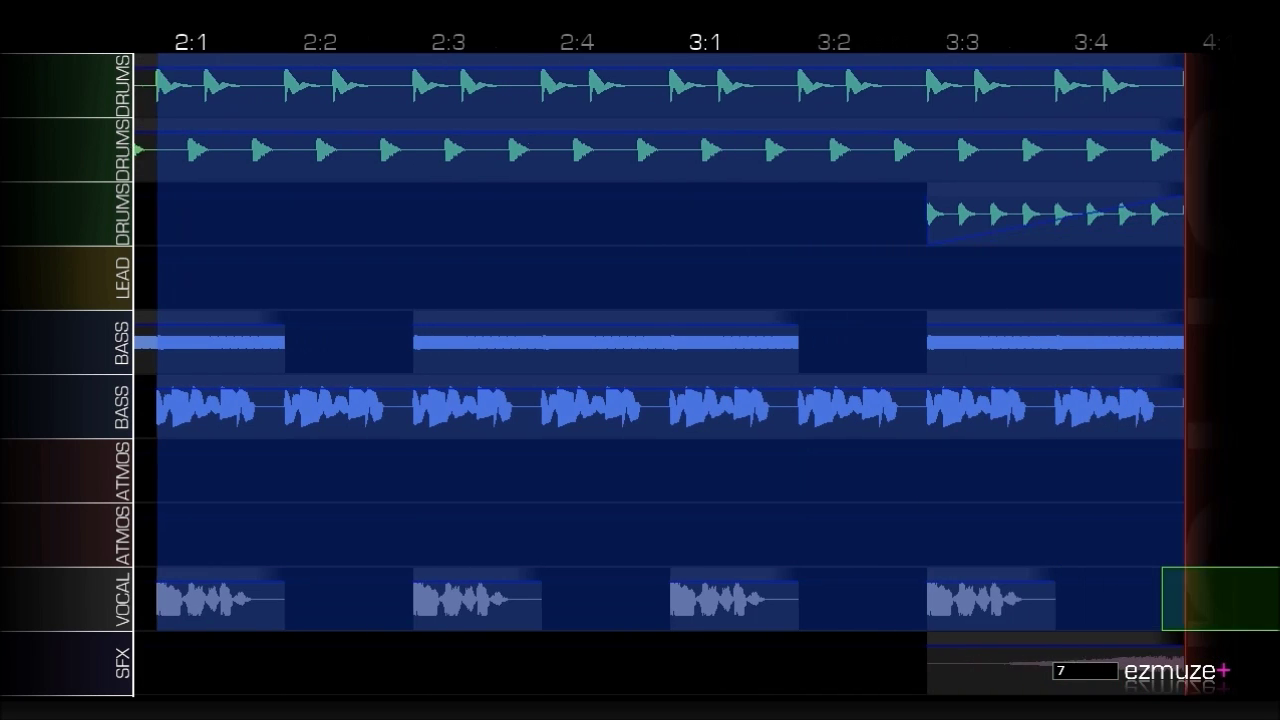
pyautogui.press('Right')
pyautogui.press('Return')
pyautogui.press('Return')
# Delete the copied parts at 5:3 and 5:4 on the third drum track.
pyautogui.press('Up')
pyautogui.press('Up')
pyautogui.press('Up')
pyautogui.press('Up')
pyautogui.press('Up')
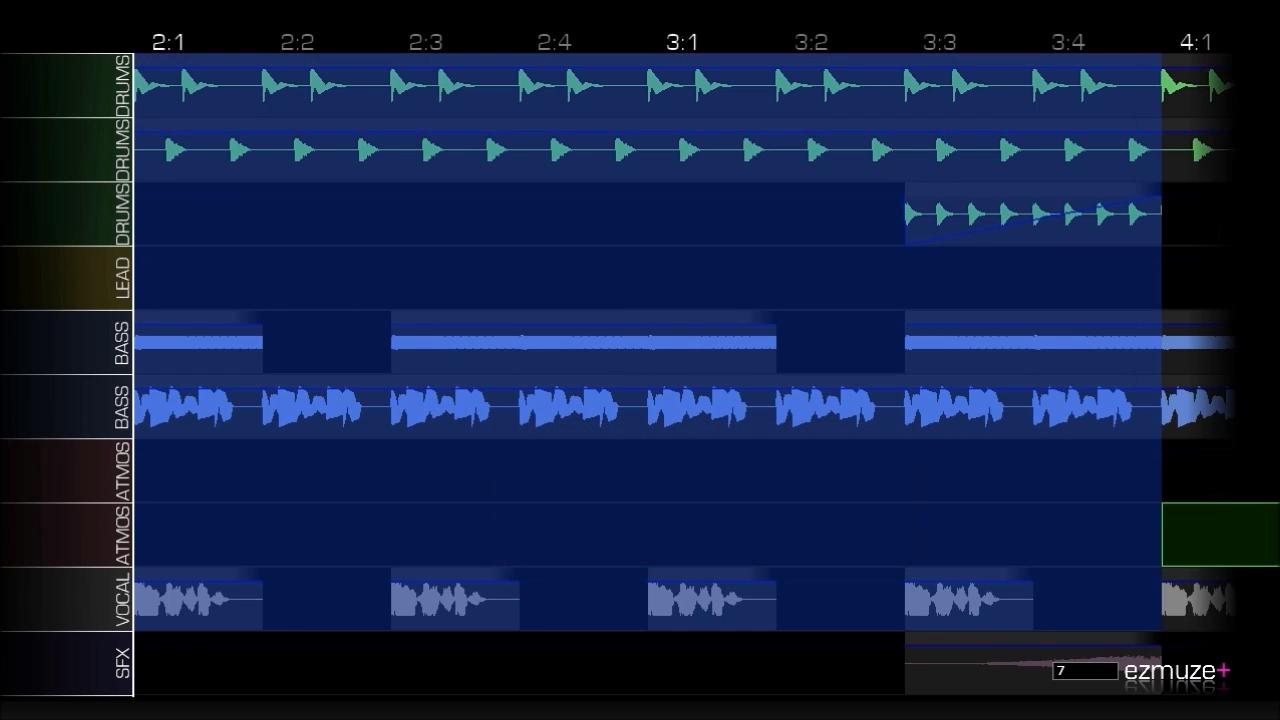
pyautogui.press('Right')
pyautogui.press('Right')
pyautogui.press('Right')
pyautogui.press('Right')
pyautogui.press('Right')
pyautogui.press('Right')
pyautogui.press('Right')
pyautogui.press('Right')
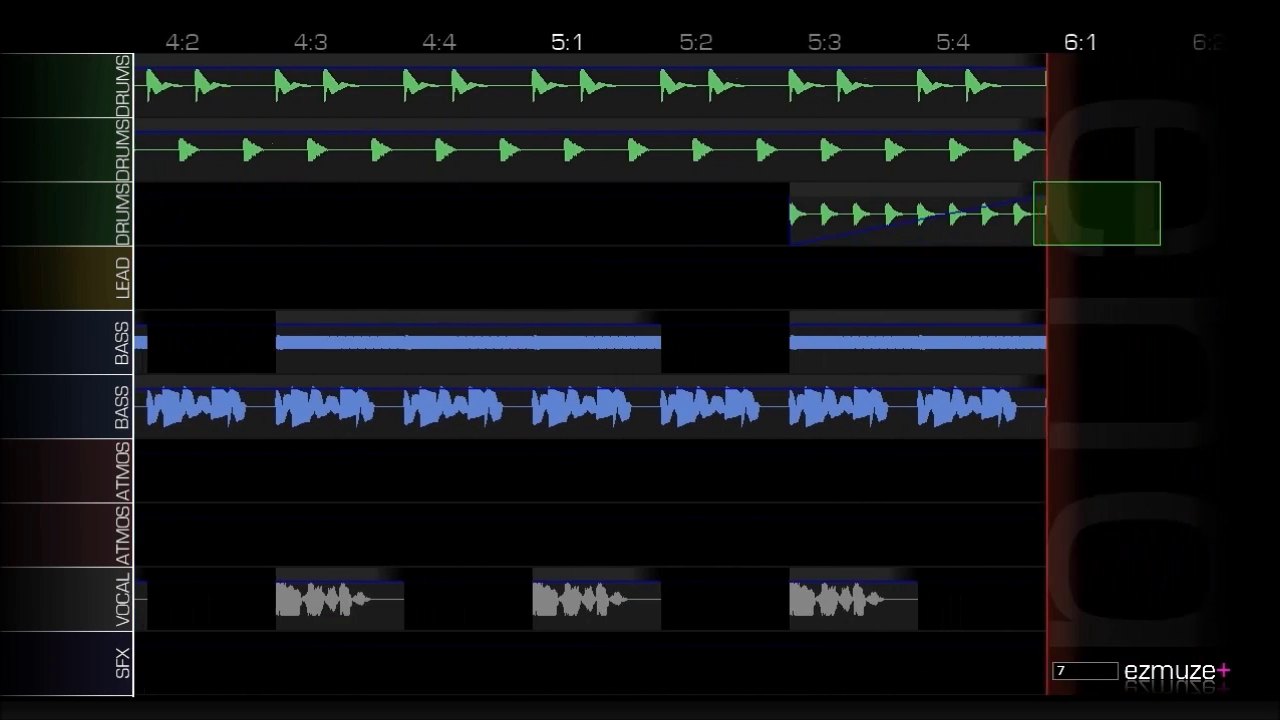
pyautogui.press('Left')
pyautogui.press('Return')
pyautogui.press('Return')
pyautogui.press('Right')
pyautogui.press('Return')
pyautogui.press('Return')
# Open the sample browser for 4:1 on the third drum track.
pyautogui.press('Left')
pyautogui.press('Left')
pyautogui.press('Left')
pyautogui.press('Left')
pyautogui.press('Left')
pyautogui.press('Left')
pyautogui.press('Left')
pyautogui.press('Left')
pyautogui.press('Left')
pyautogui.press('Left')
pyautogui.press('Left')
pyautogui.press('Right')
pyautogui.press('Right')
pyautogui.press('Right')
pyautogui.press('Right')
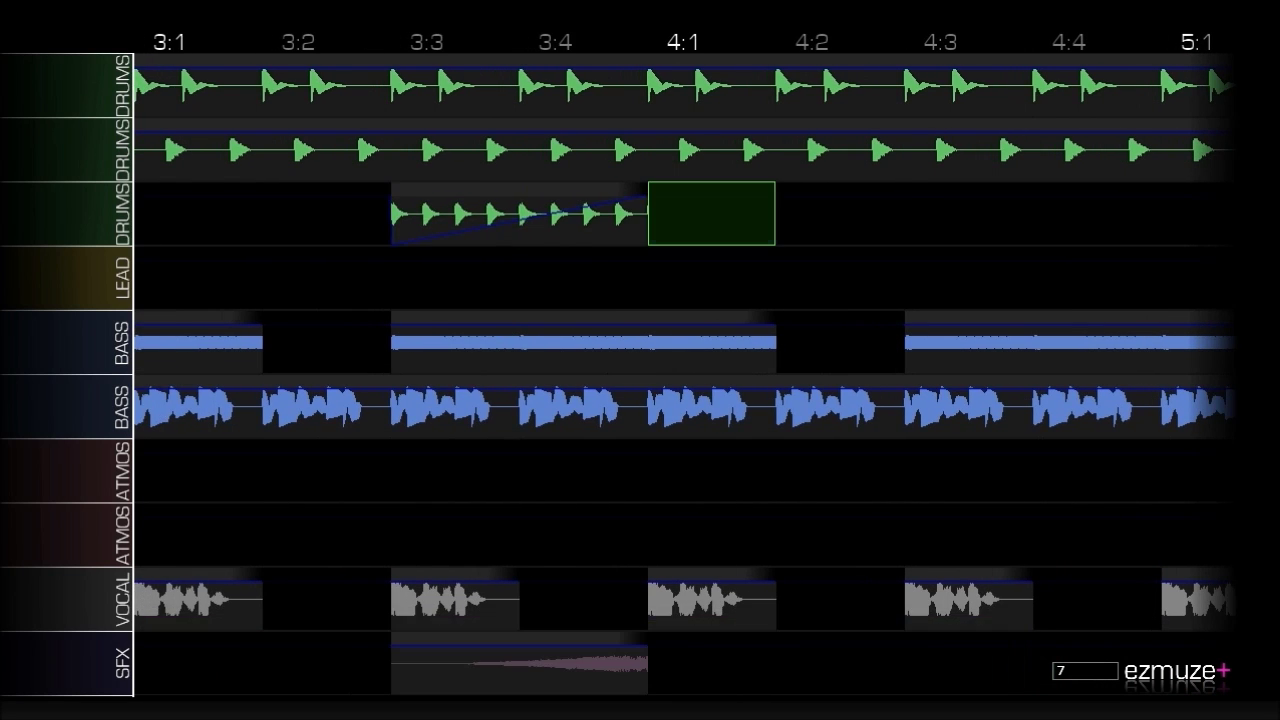
pyautogui.press('Return')
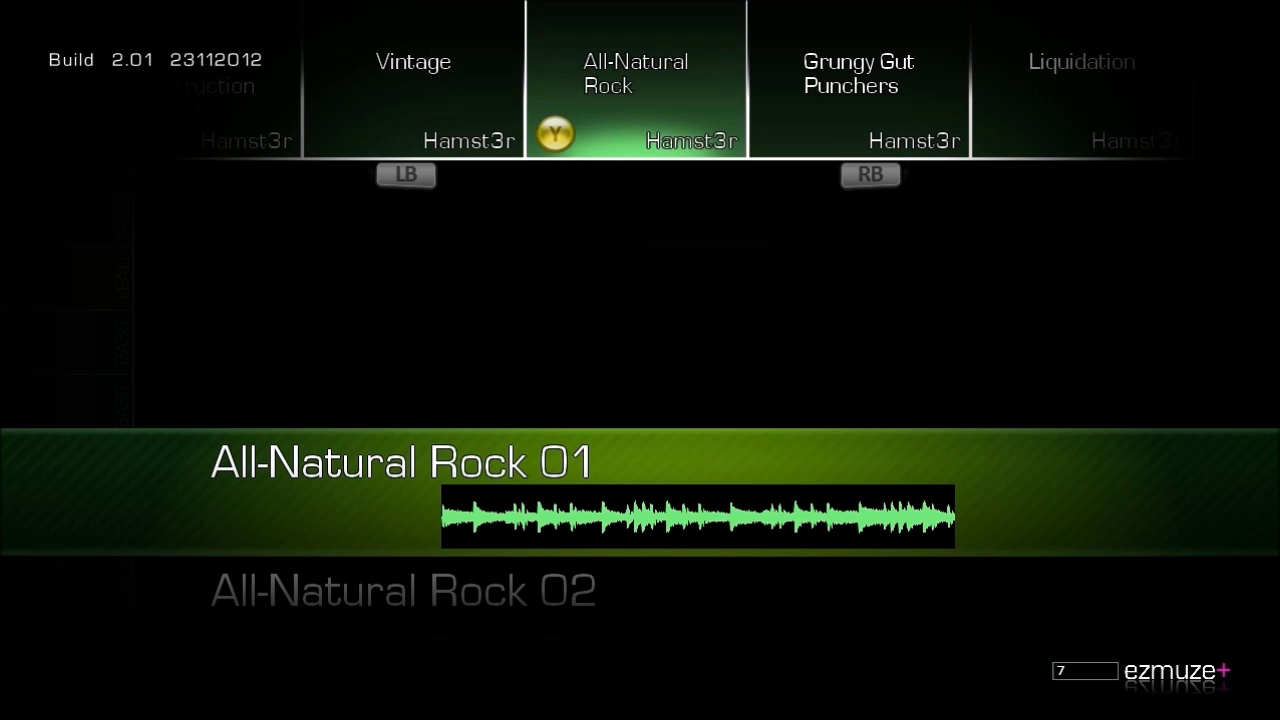
# Browse and audition the drum sample collections from Under Construction back to booty beats.
pyautogui.press('Left')
pyautogui.press('Left')
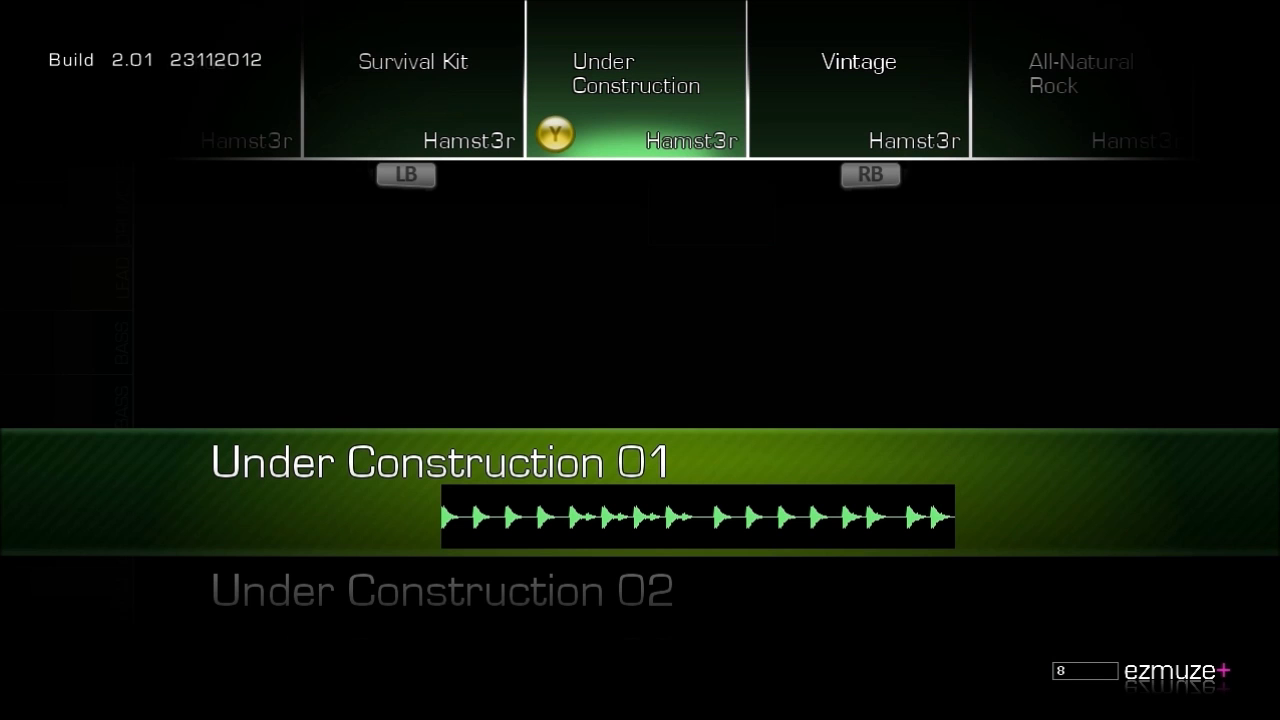
pyautogui.press('Left')
pyautogui.press('Left')
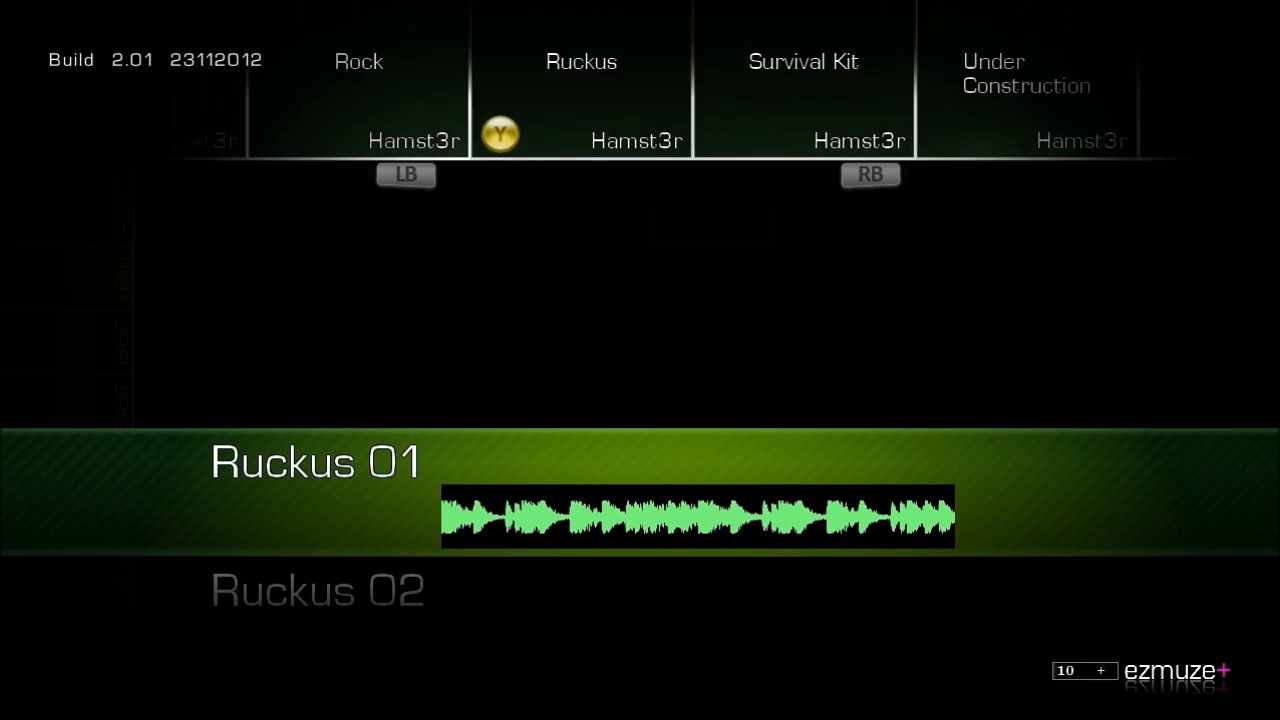
pyautogui.press('Left')
pyautogui.press('Left')
pyautogui.press('Left')
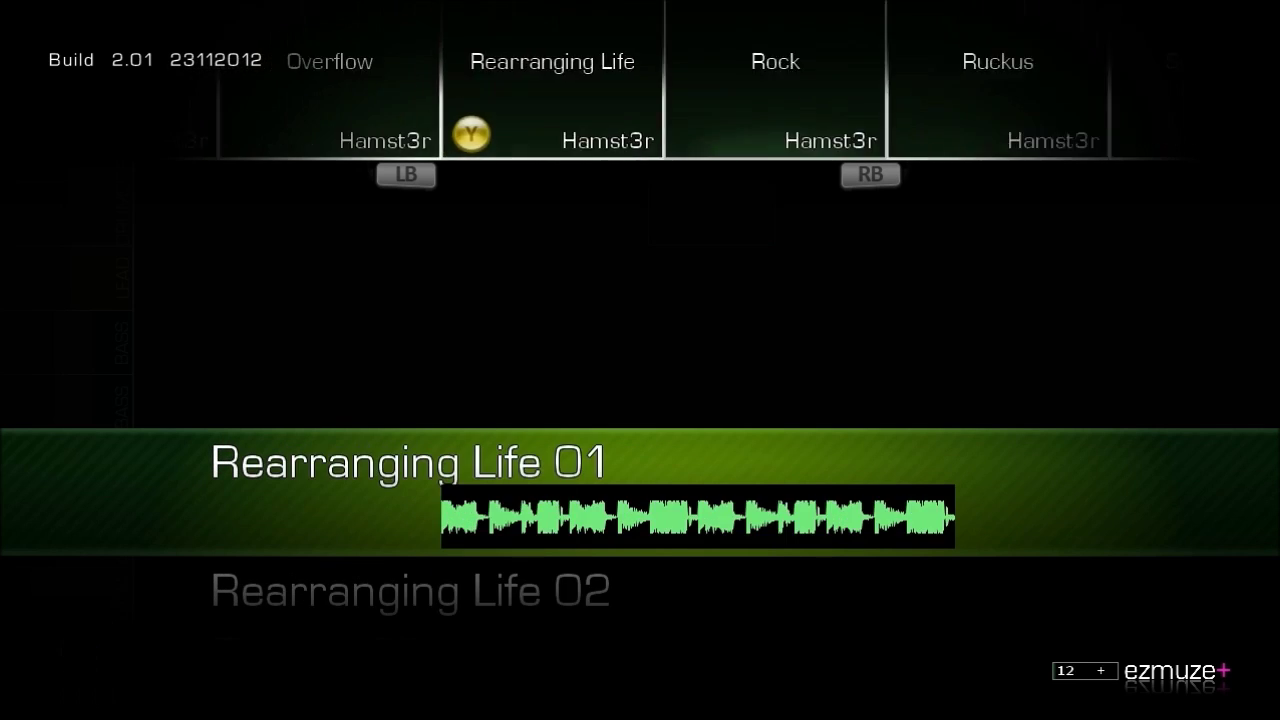
pyautogui.press('Left')
pyautogui.press('Left')
pyautogui.press('Left')
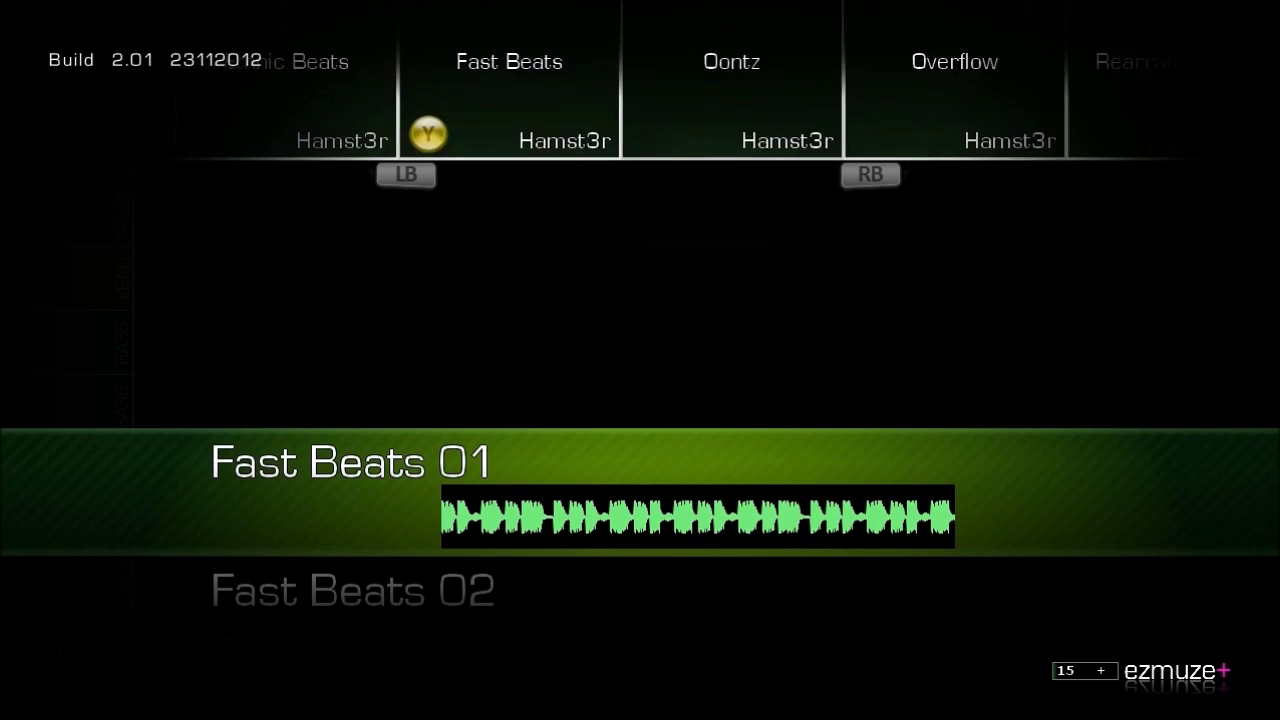
pyautogui.press('Left')
pyautogui.press('Left')
pyautogui.press('Left')
pyautogui.press('Left')
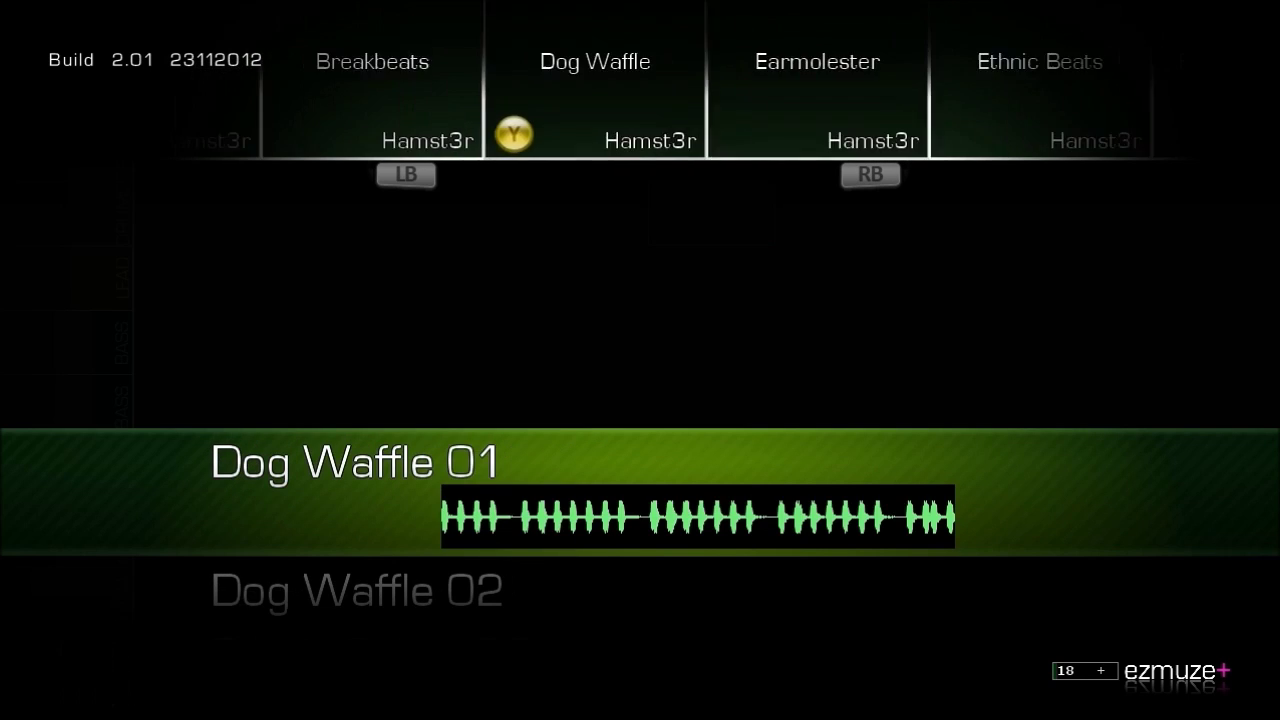
pyautogui.press('Left')
pyautogui.press('Left')
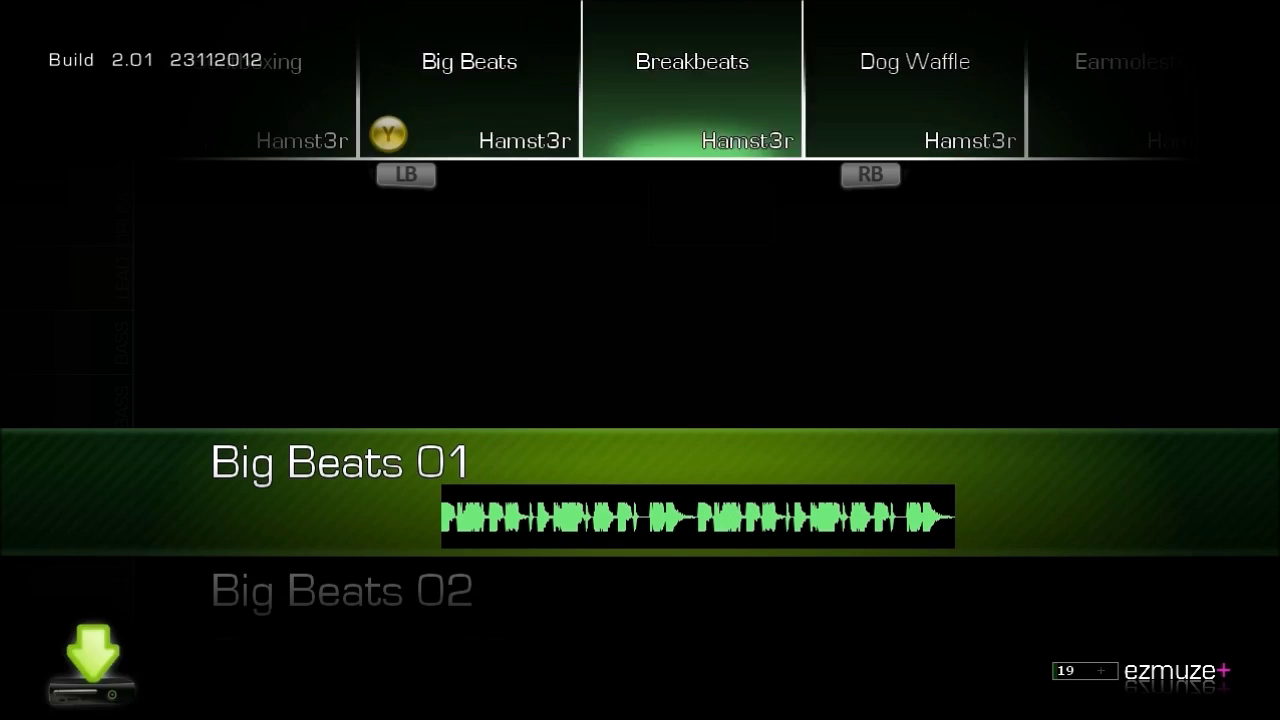
pyautogui.press('Left')
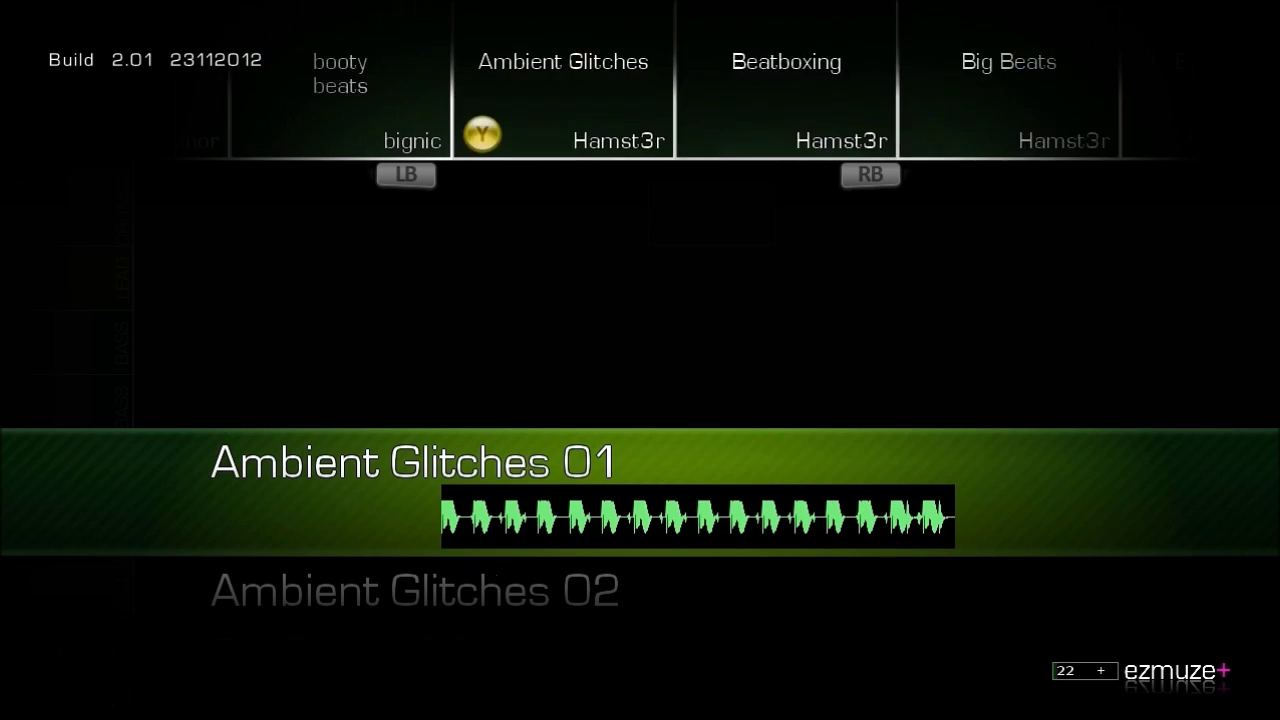
pyautogui.press('Left')
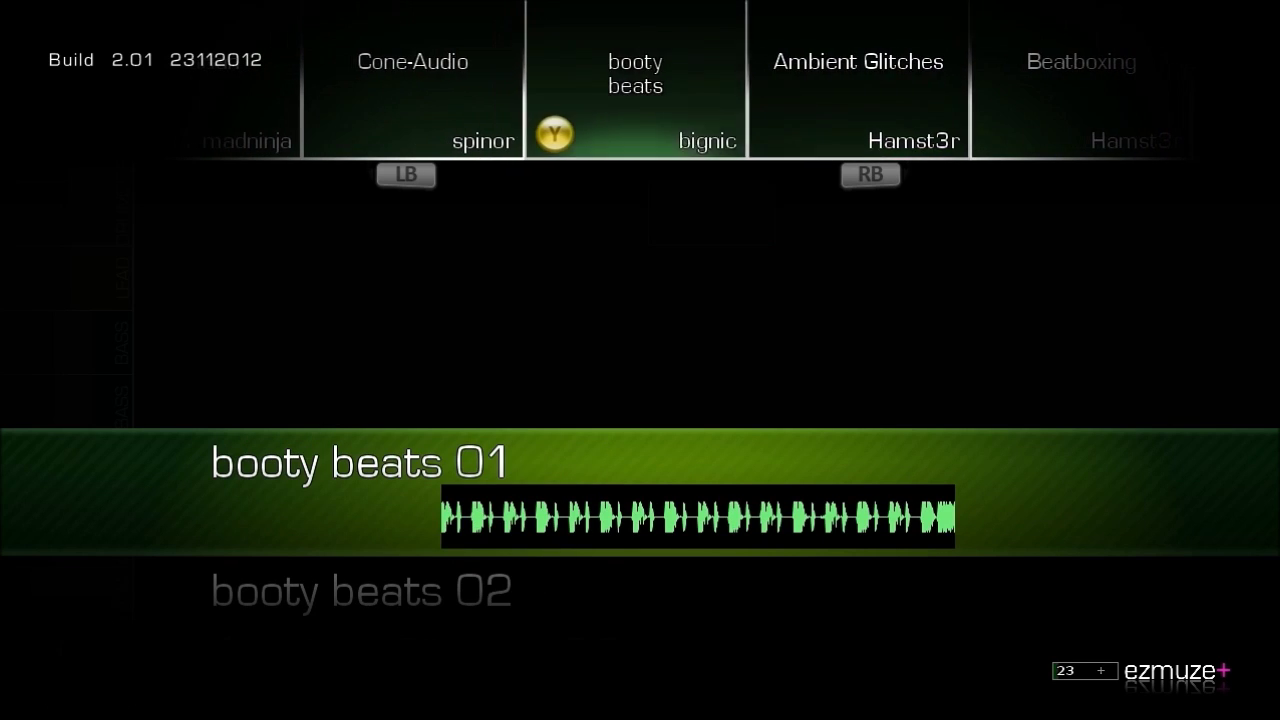
# Audition the Cone-Audio drum samples and insert Cone-Audio 04 at 4:1 on the third drum track.
pyautogui.press('Left')
pyautogui.press('Down')
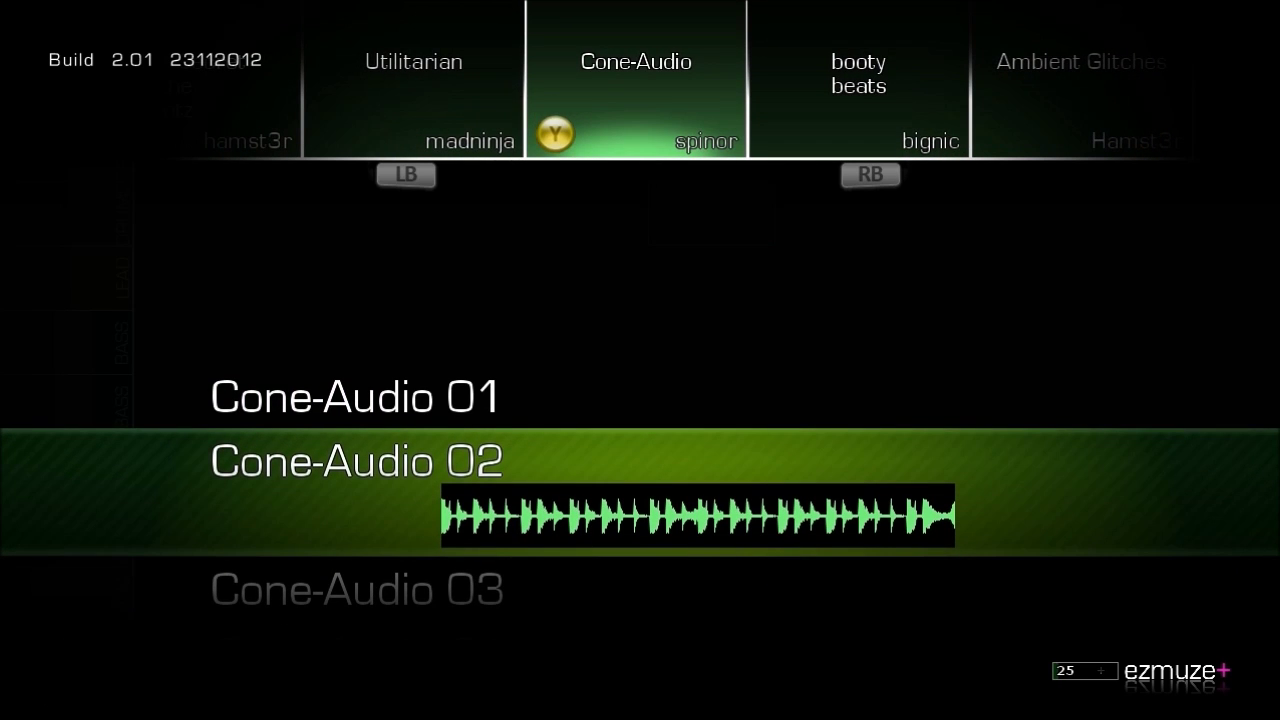
pyautogui.press('Down')
pyautogui.press('Down')
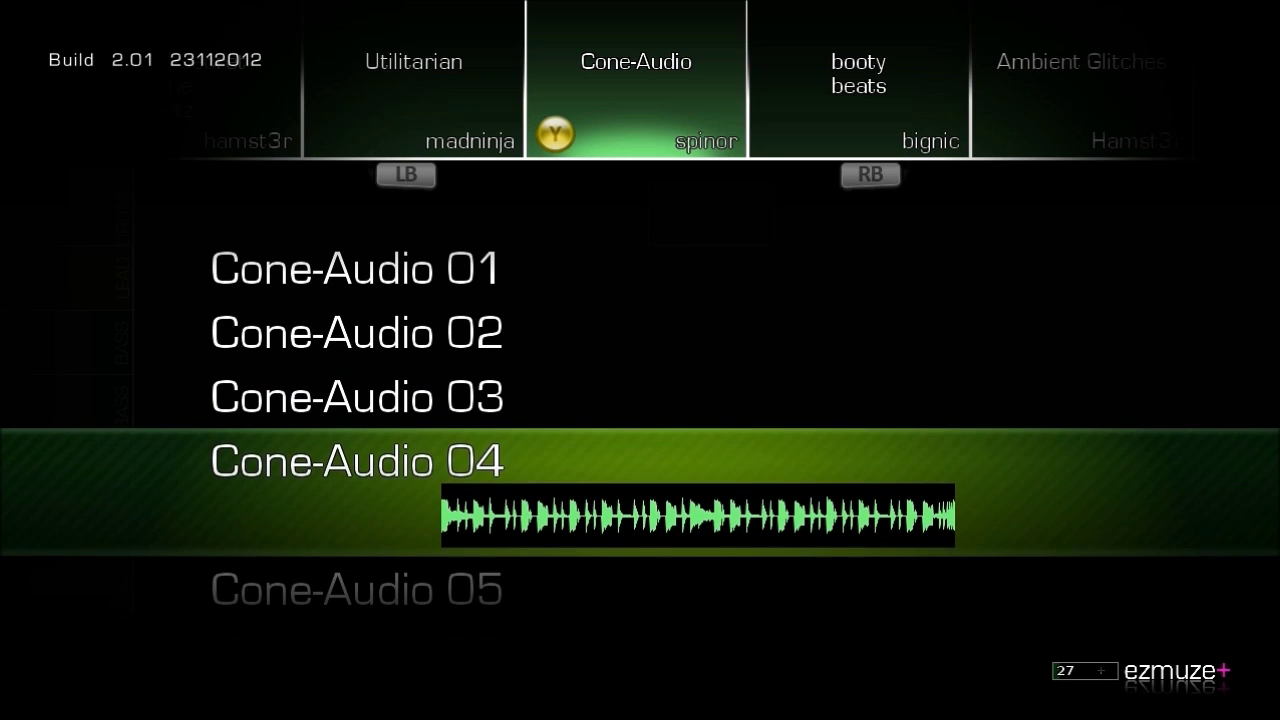
pyautogui.press('Return')
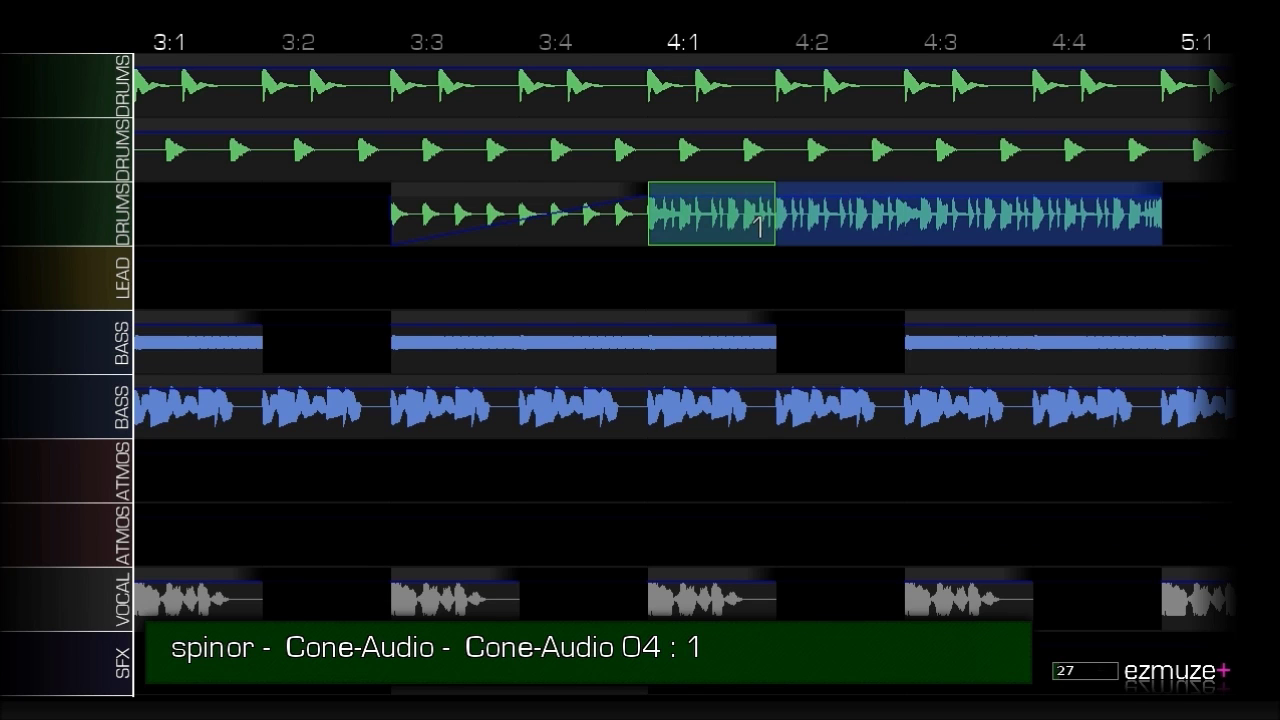
# Repeat Cone-Audio 04 from 5:1 through 5:4 on the third drum track.
pyautogui.press('space')
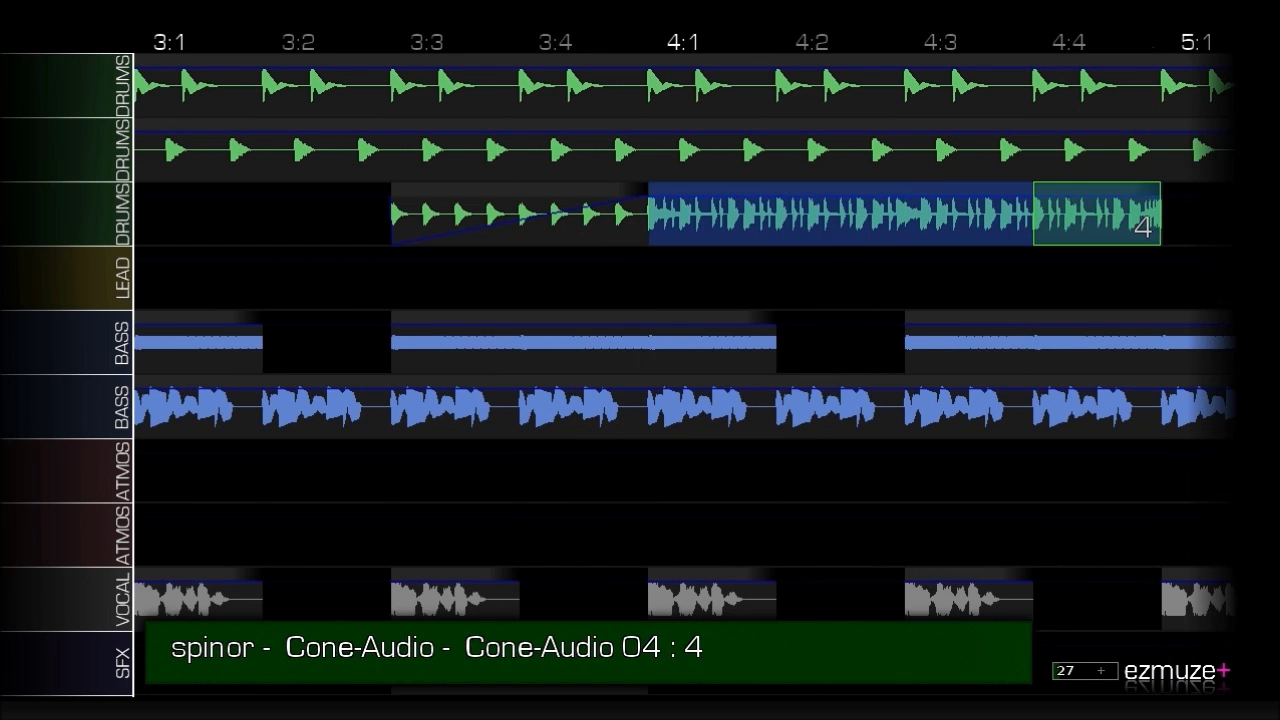
pyautogui.press('Right')
pyautogui.press('Return')
pyautogui.press('Right')
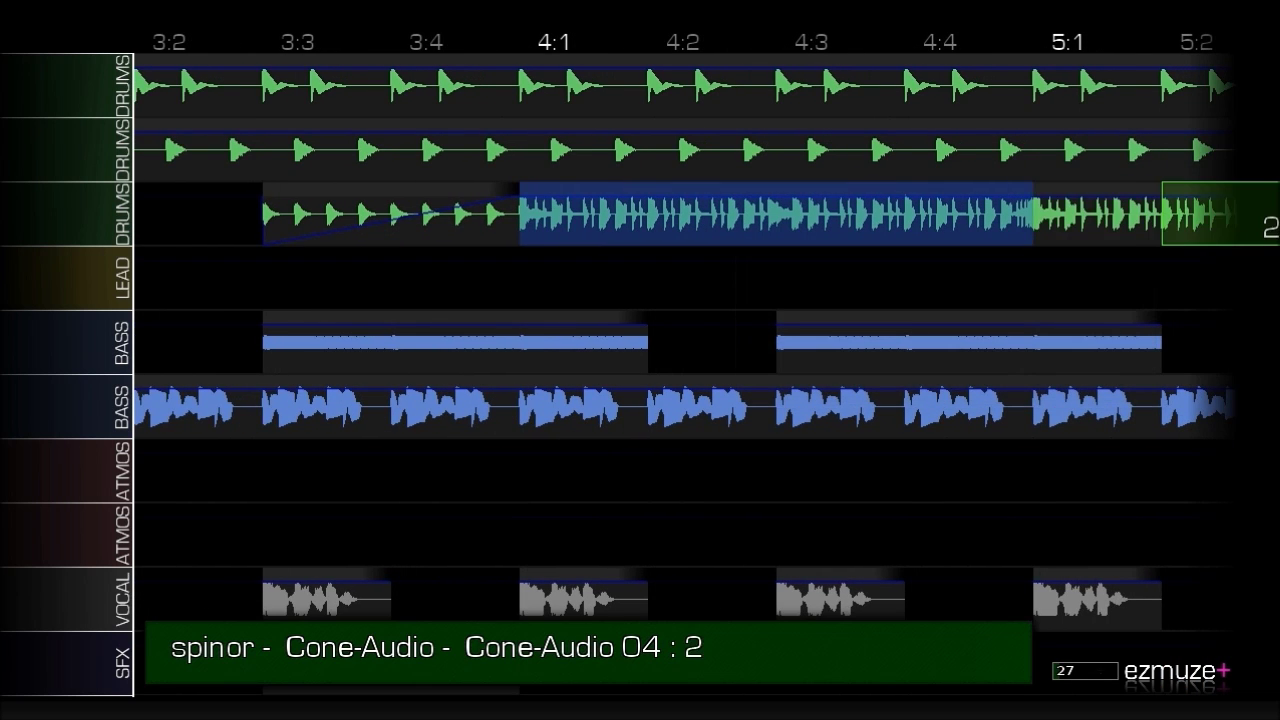
pyautogui.press('Right')
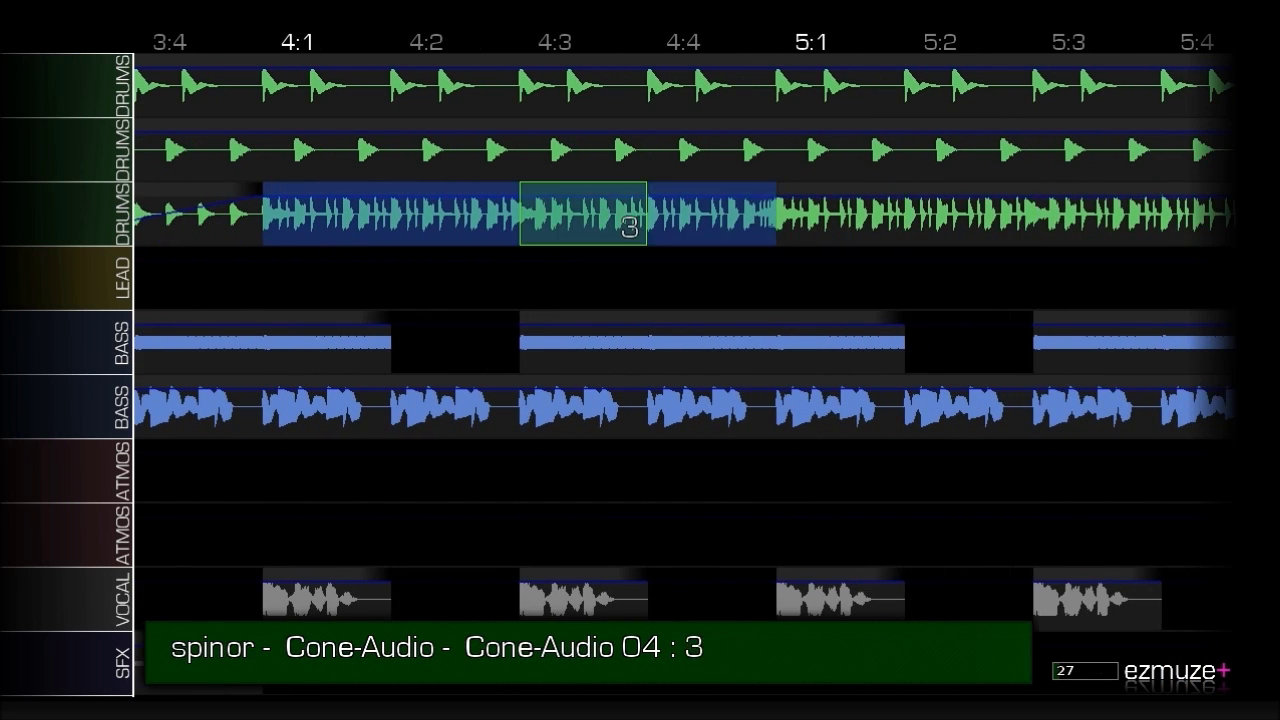
# Open the lead track's sample browser for 4:1 and audition the Slidesplosion samples through Slidesplosion 10.
pyautogui.press('Down')
pyautogui.press('Return')
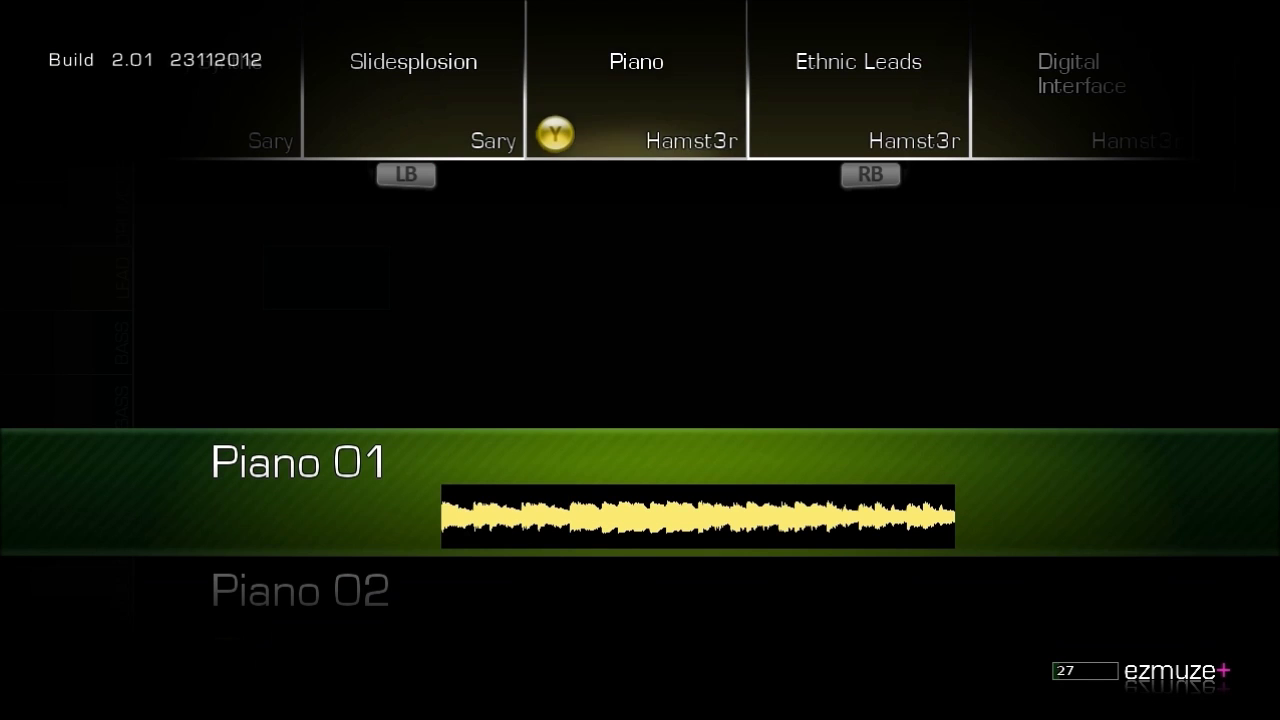
pyautogui.press('Left')
pyautogui.press('Down')
pyautogui.press('Down')
pyautogui.press('Down')
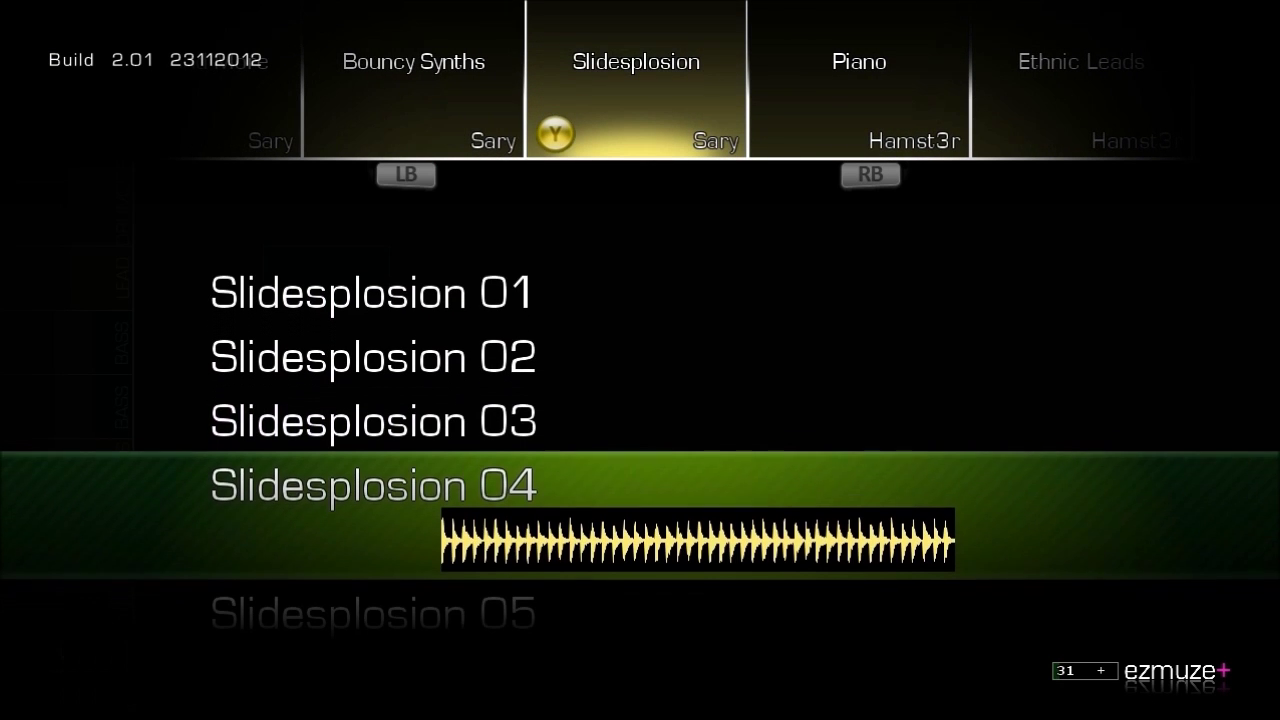
pyautogui.press('Down')
pyautogui.press('Down')
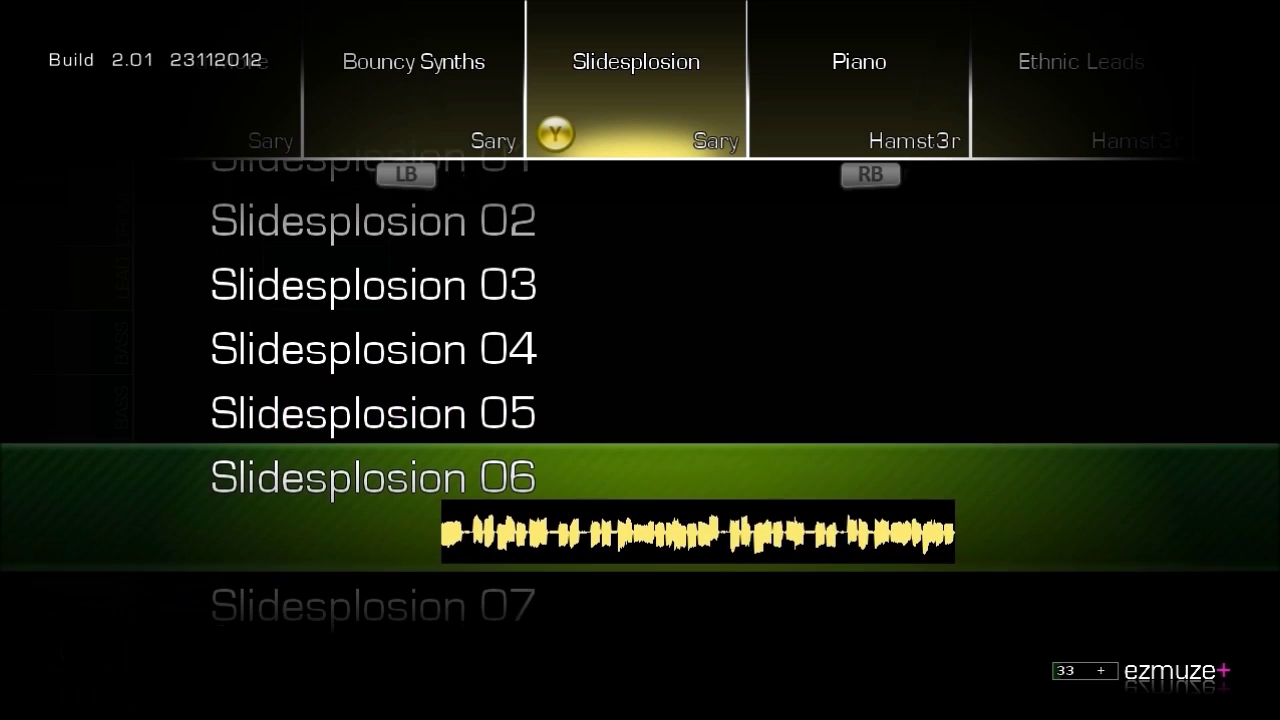
pyautogui.press('Down')
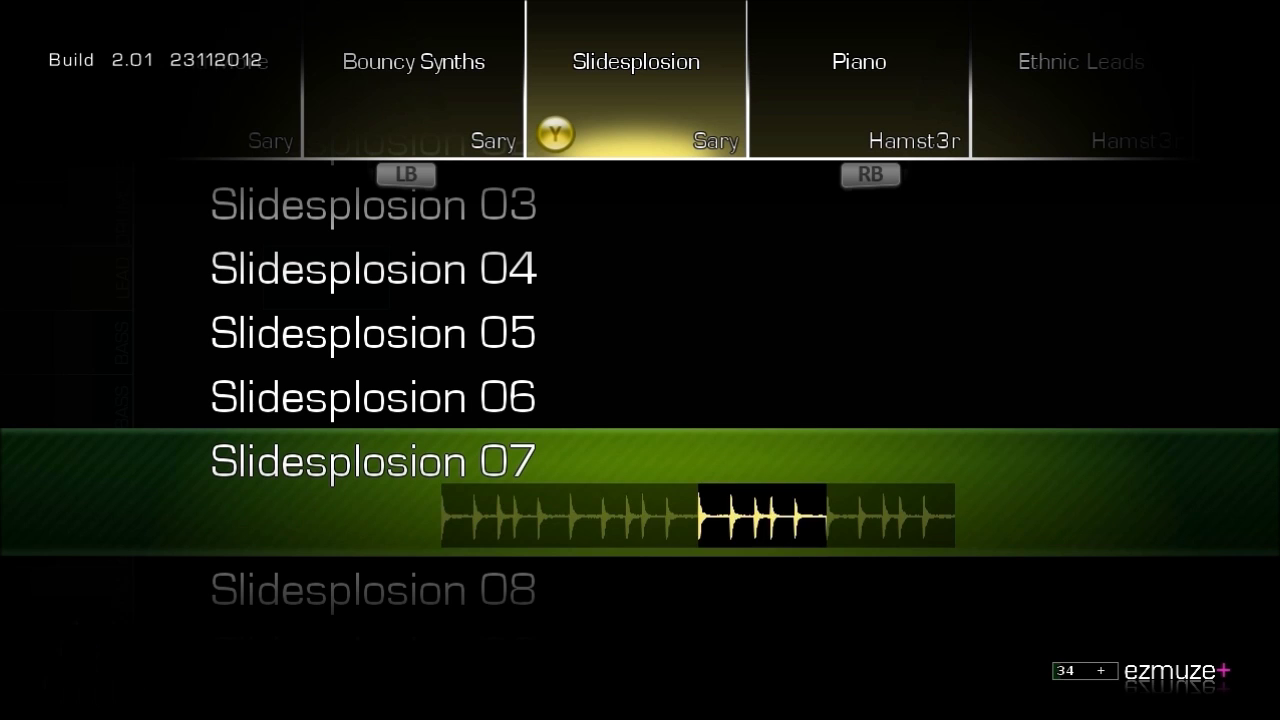
pyautogui.press('Down')
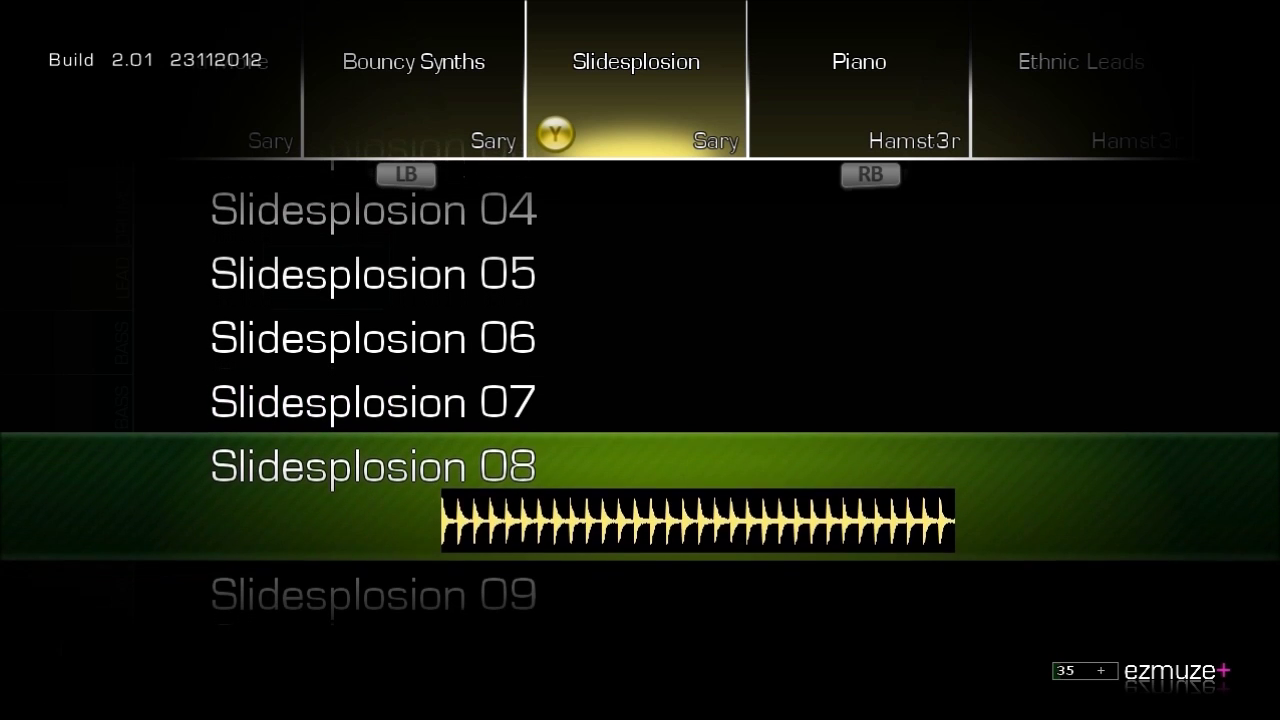
pyautogui.press('Down')
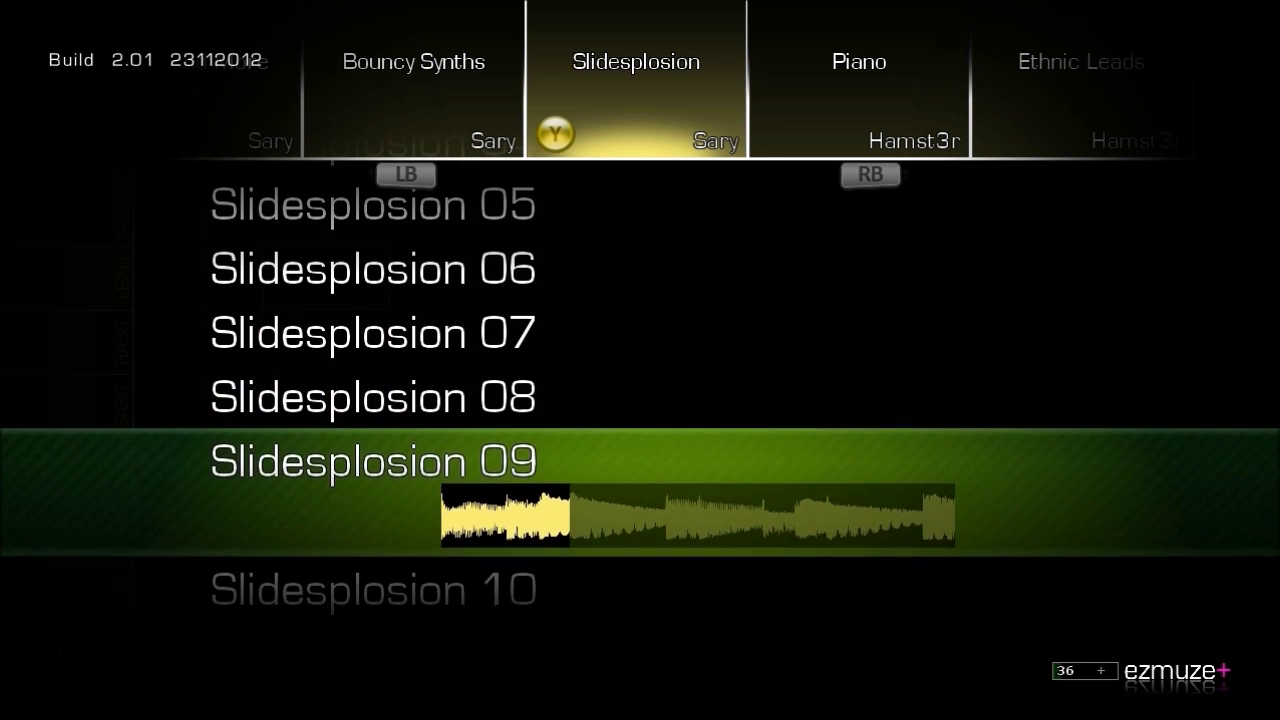
pyautogui.press('Down')
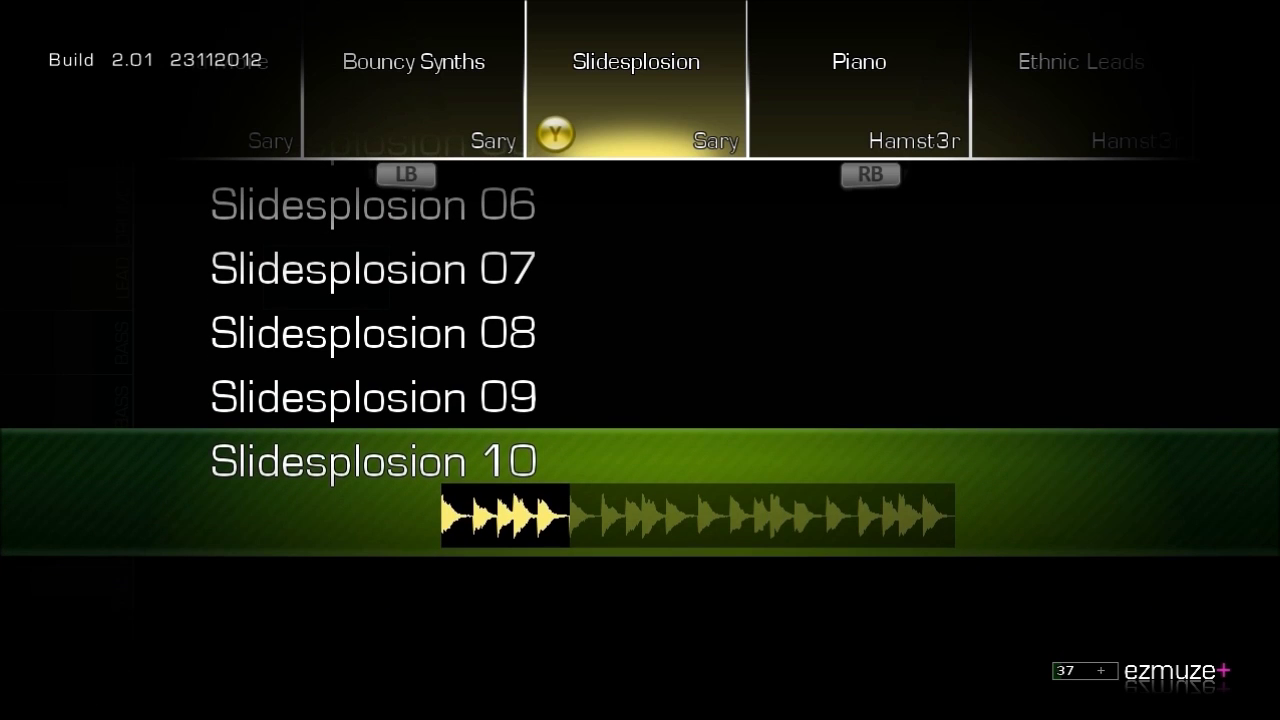
# Insert part 1 of Slidesplosion 10 at 4:1 on the lead track and repeat it through 4:4.
pyautogui.press('Return')
pyautogui.press('Right')
pyautogui.hotkey('ctrl', 'v')
pyautogui.press('Right')
pyautogui.hotkey('ctrl', 'v')
pyautogui.press('Right')
pyautogui.hotkey('ctrl', 'v')
# Add pitch trigger effects to all four slots of the 4:4 block on the lead track.
pyautogui.press('Tab')
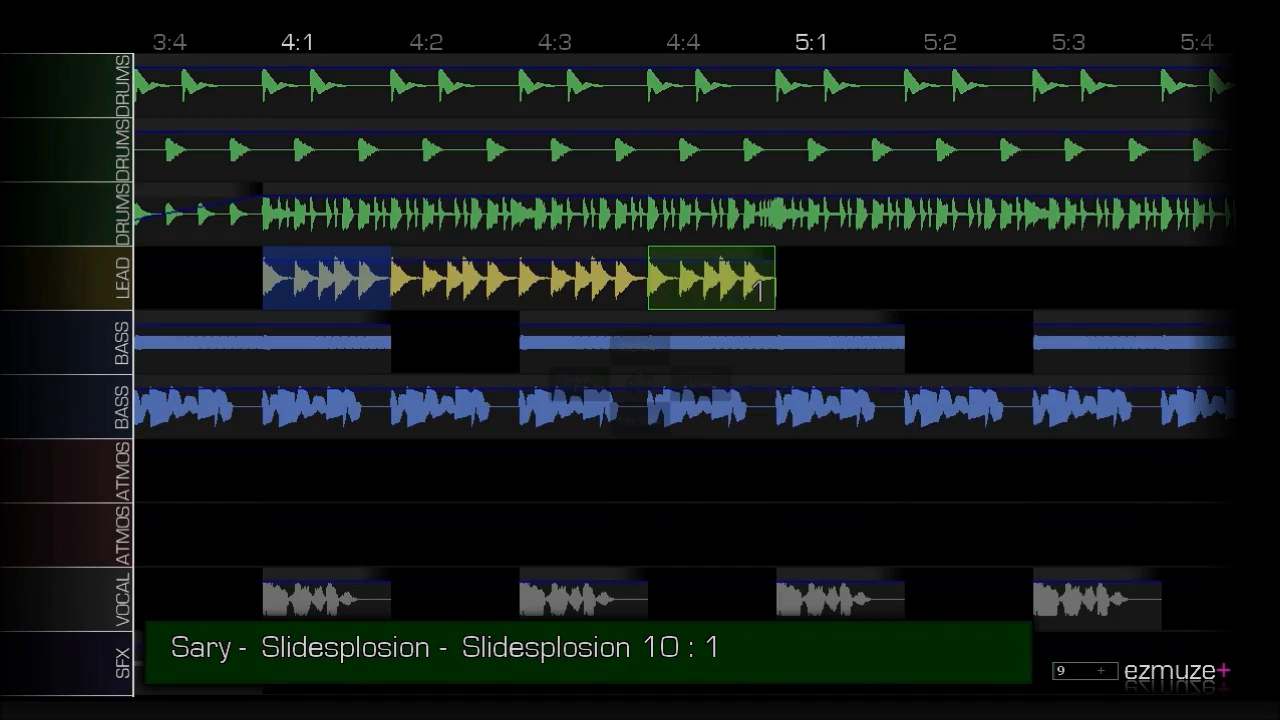
pyautogui.press('Left')
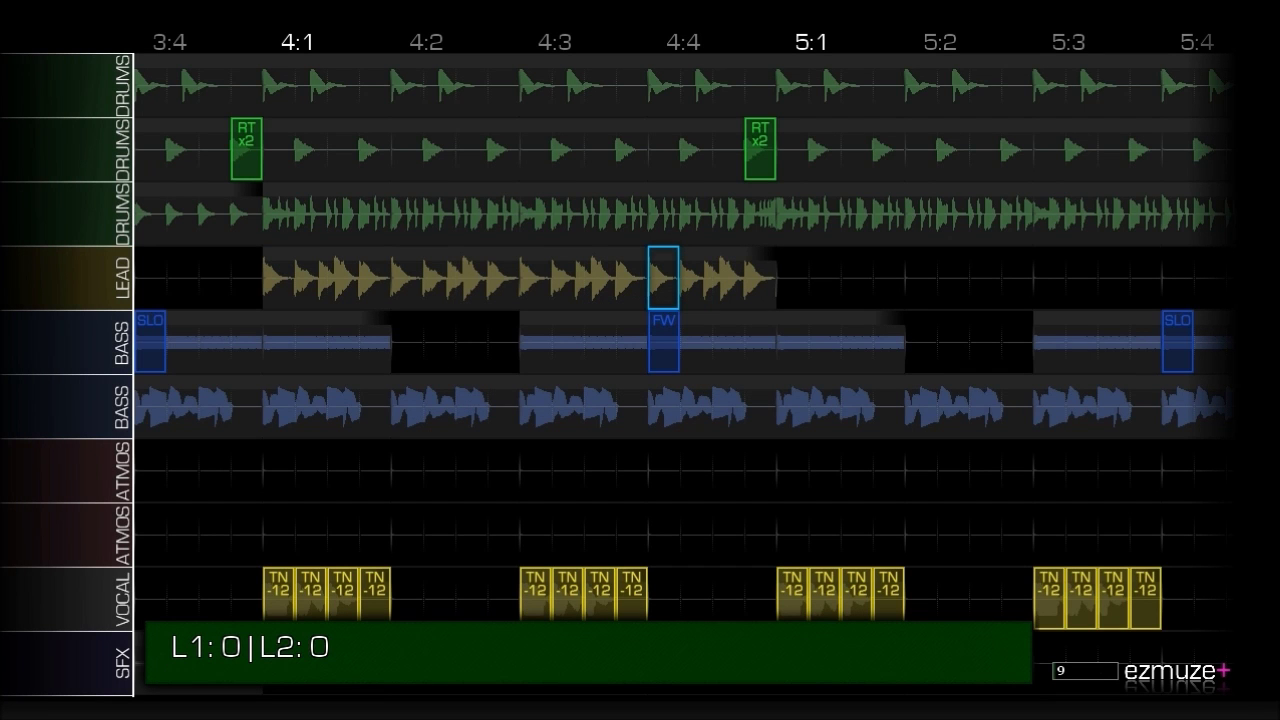
pyautogui.press('Return')
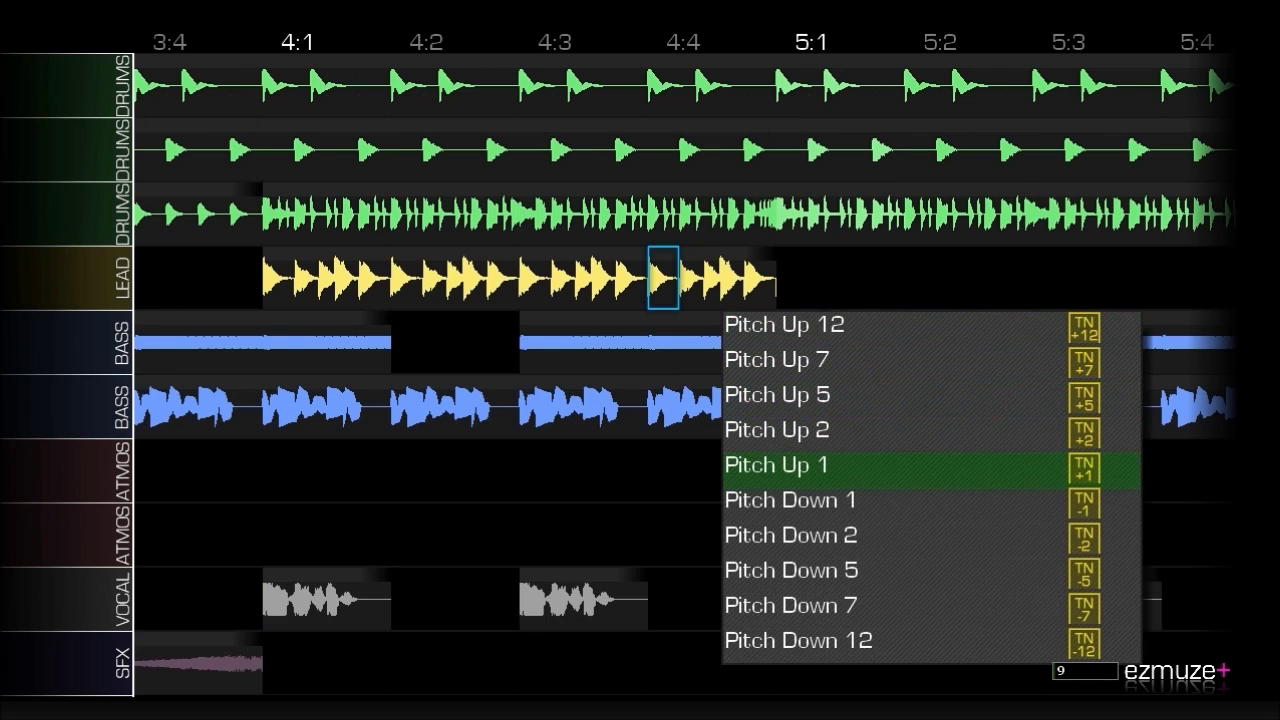
pyautogui.press('Return')
pyautogui.press('Right')
pyautogui.press('Return')
pyautogui.press('Return')
pyautogui.press('Right')
pyautogui.press('Return')
pyautogui.press('Return')
pyautogui.press('Right')
pyautogui.press('Return')
pyautogui.press('Return')
# Return to the sequence view and copy the lead track's blocks from 4:1 through 4:4 to 5:1.
pyautogui.press('Tab')
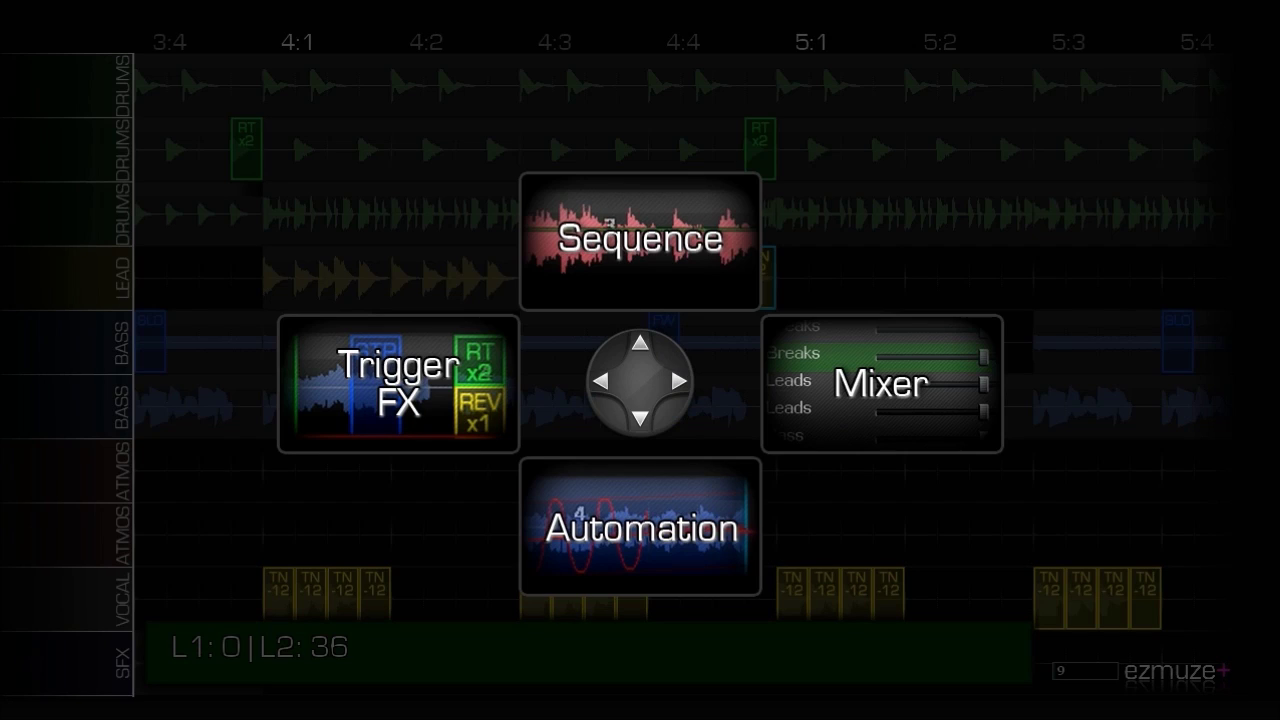
pyautogui.press('Up')
pyautogui.hotkey('shift', 'Left')
pyautogui.hotkey('shift', 'Left')
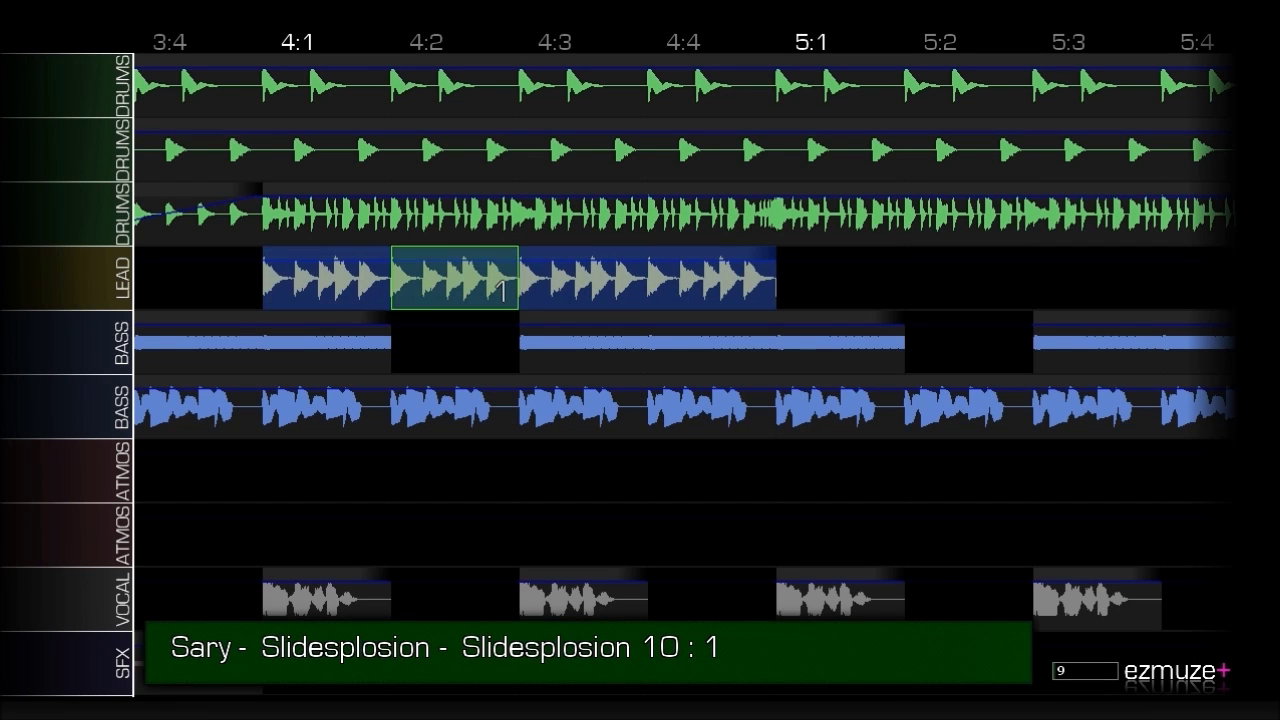
pyautogui.press('Right')
pyautogui.press('Return')
pyautogui.press('Return')
# Play the song from 3:1 to listen to the build-up and the new lead section.
pyautogui.press('Left')
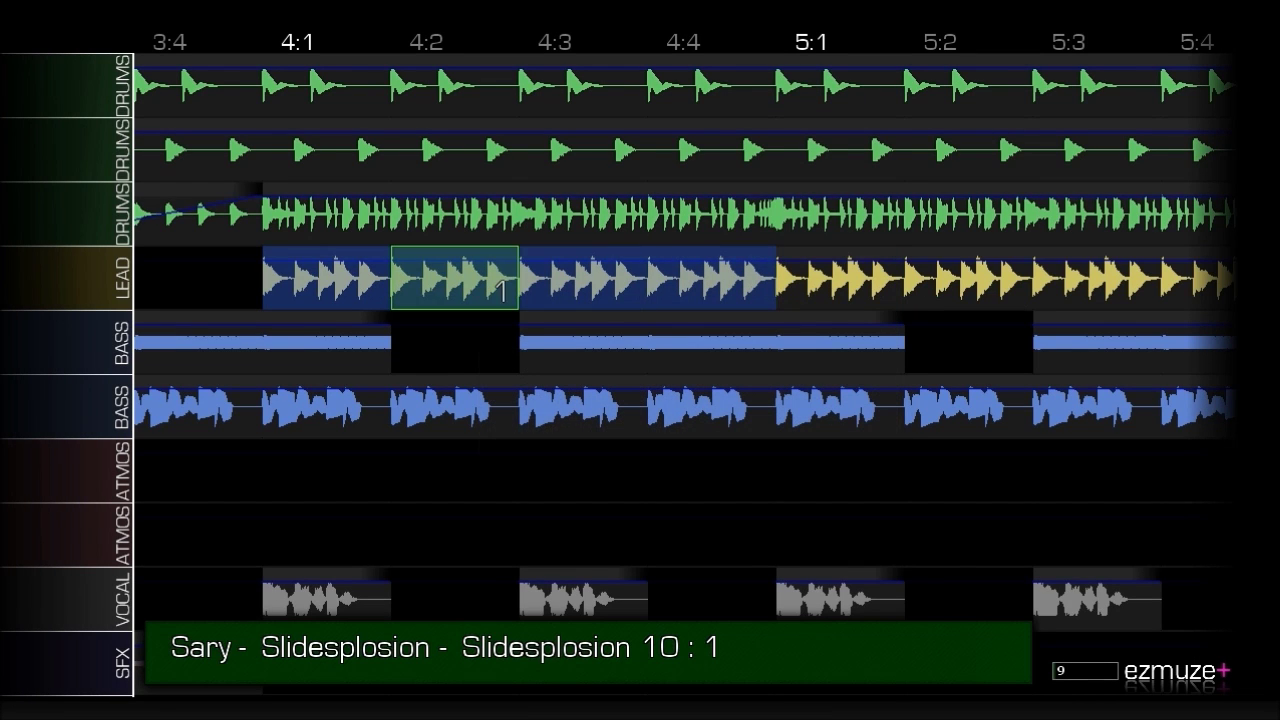
pyautogui.press('Left')
pyautogui.press('Left')
pyautogui.press('Left')
pyautogui.press('Left')
pyautogui.press('Left')
pyautogui.press('Left')
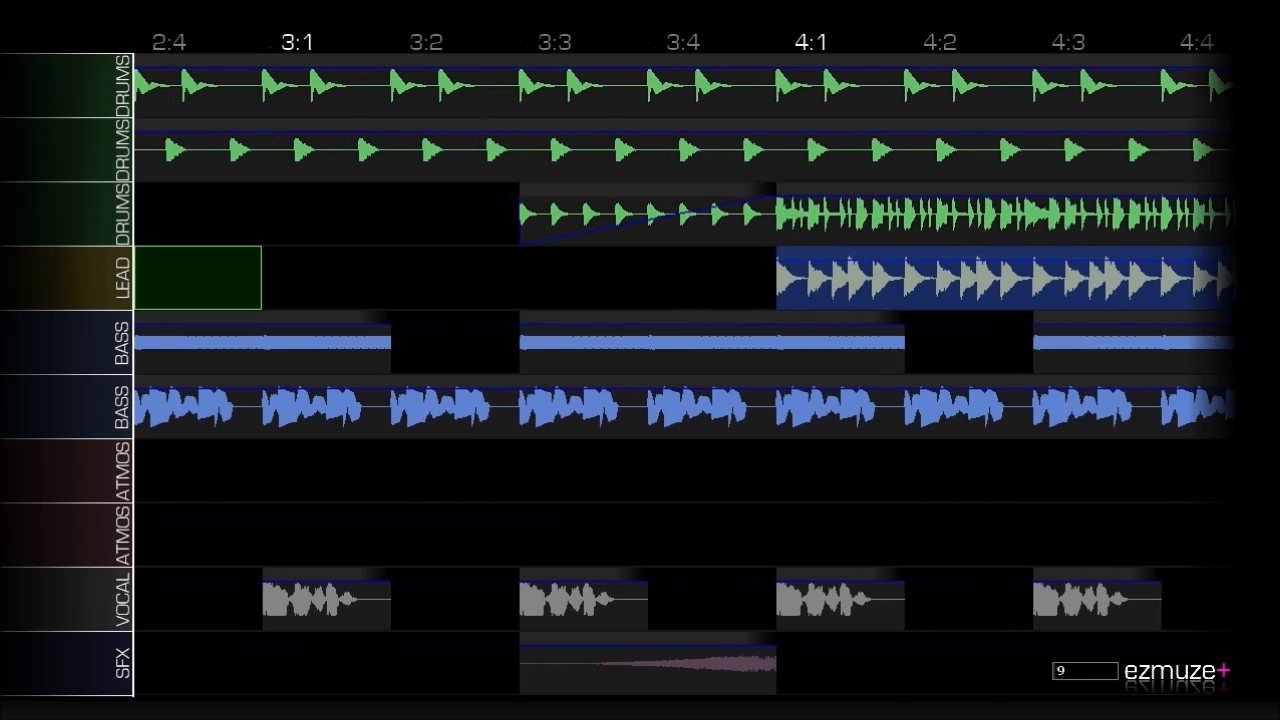
pyautogui.press('Right')
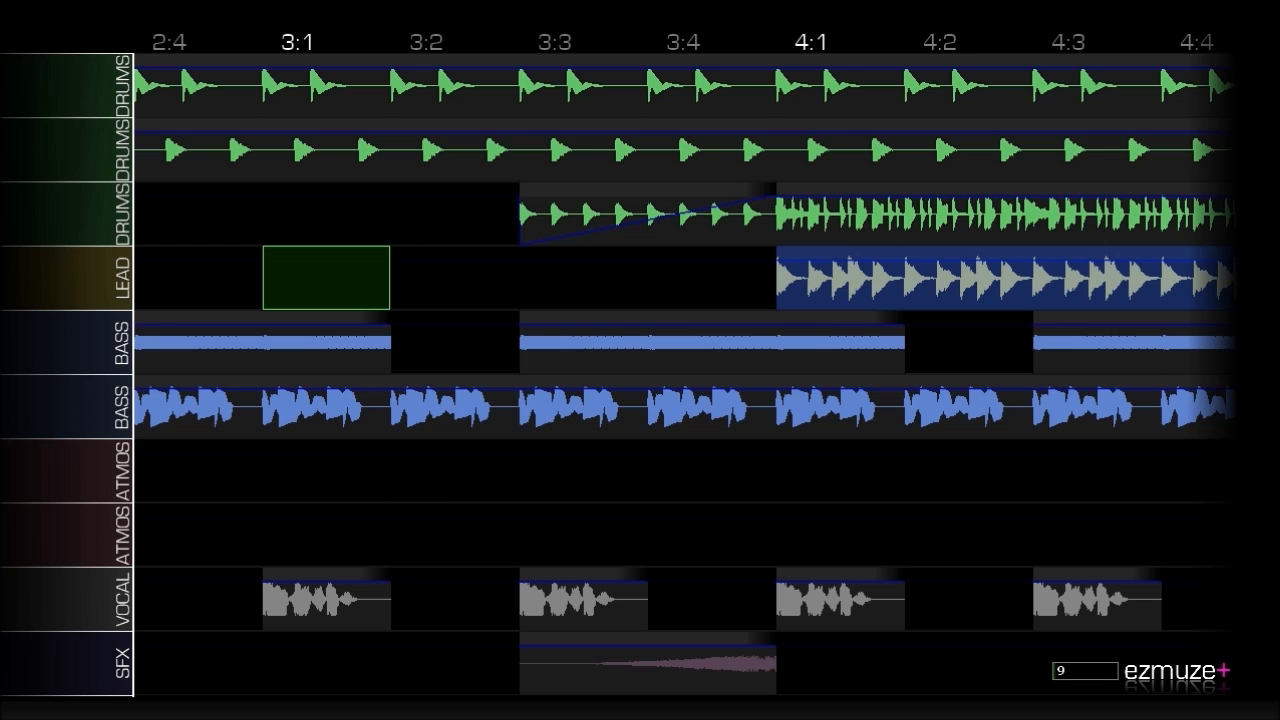
pyautogui.press('Left')
pyautogui.press('Left')
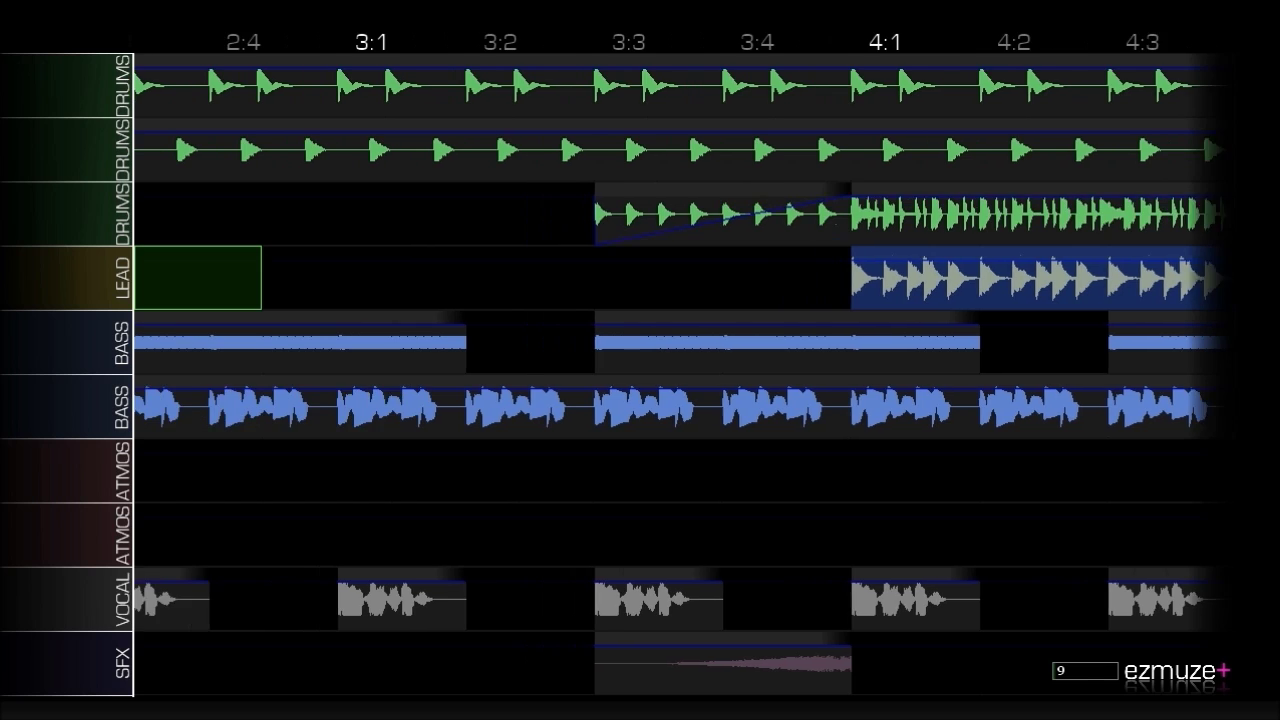
pyautogui.press('Right')
pyautogui.press('Right')
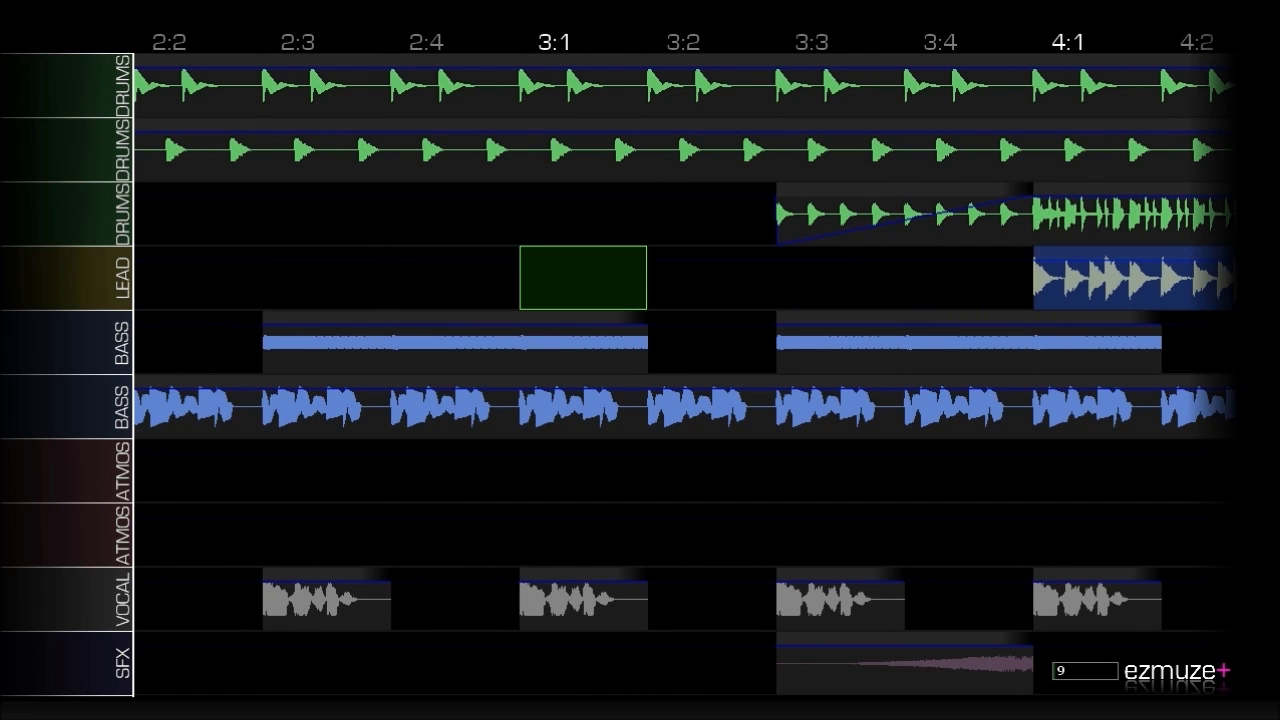
pyautogui.press('space')
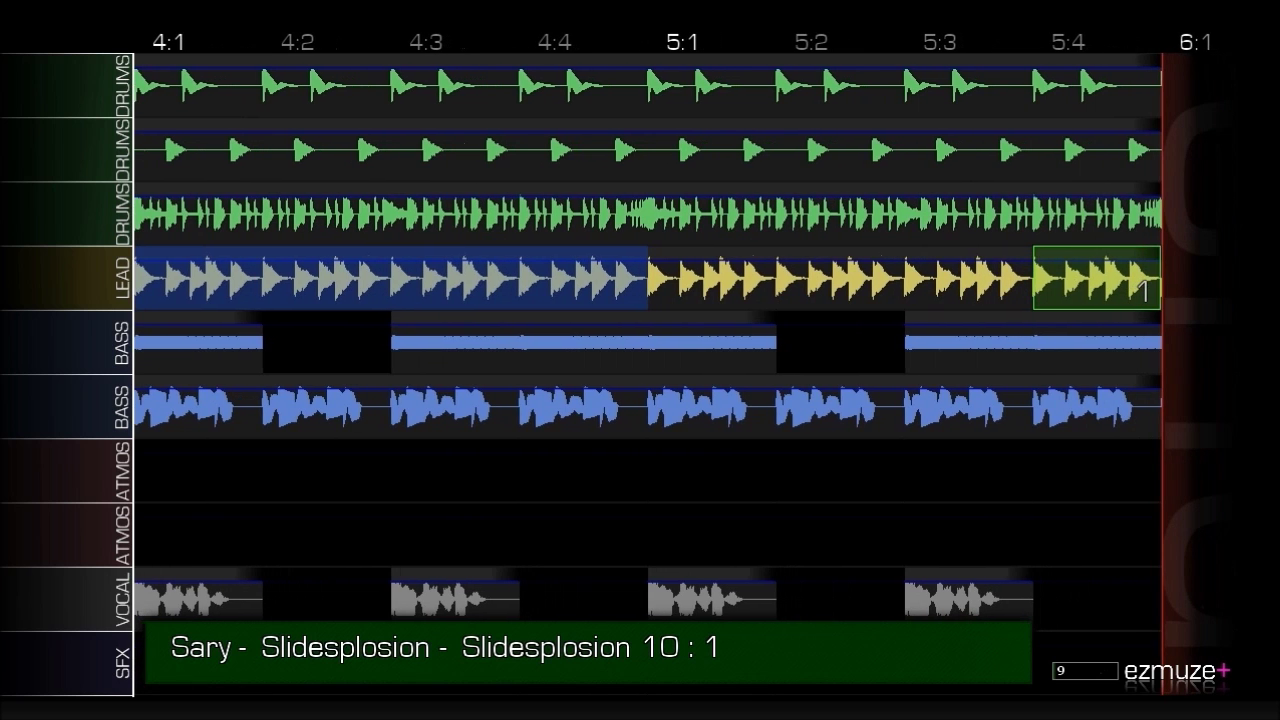
# Copy 4:1 through 5:4 on every track from the first drum track down to the vocal track and paste it at 6:1.
pyautogui.press('Up')
pyautogui.press('Up')
pyautogui.press('Up')
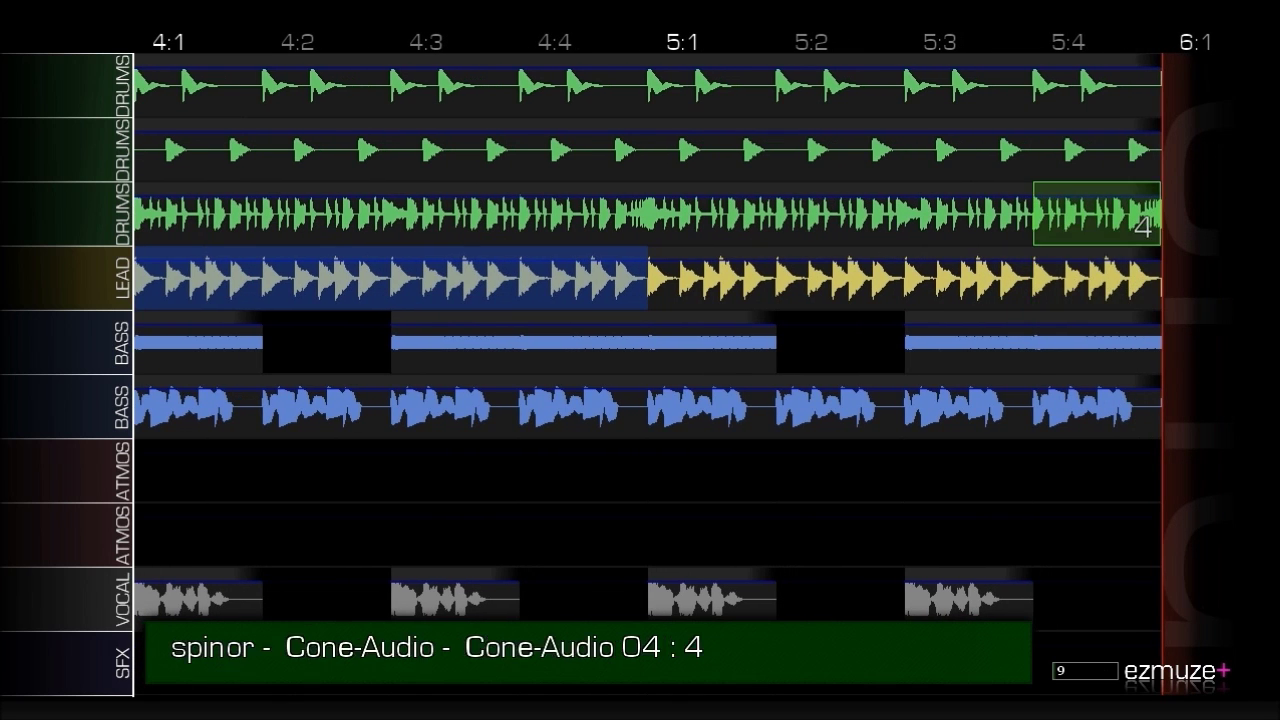
pyautogui.hotkey('shift', 'Left')
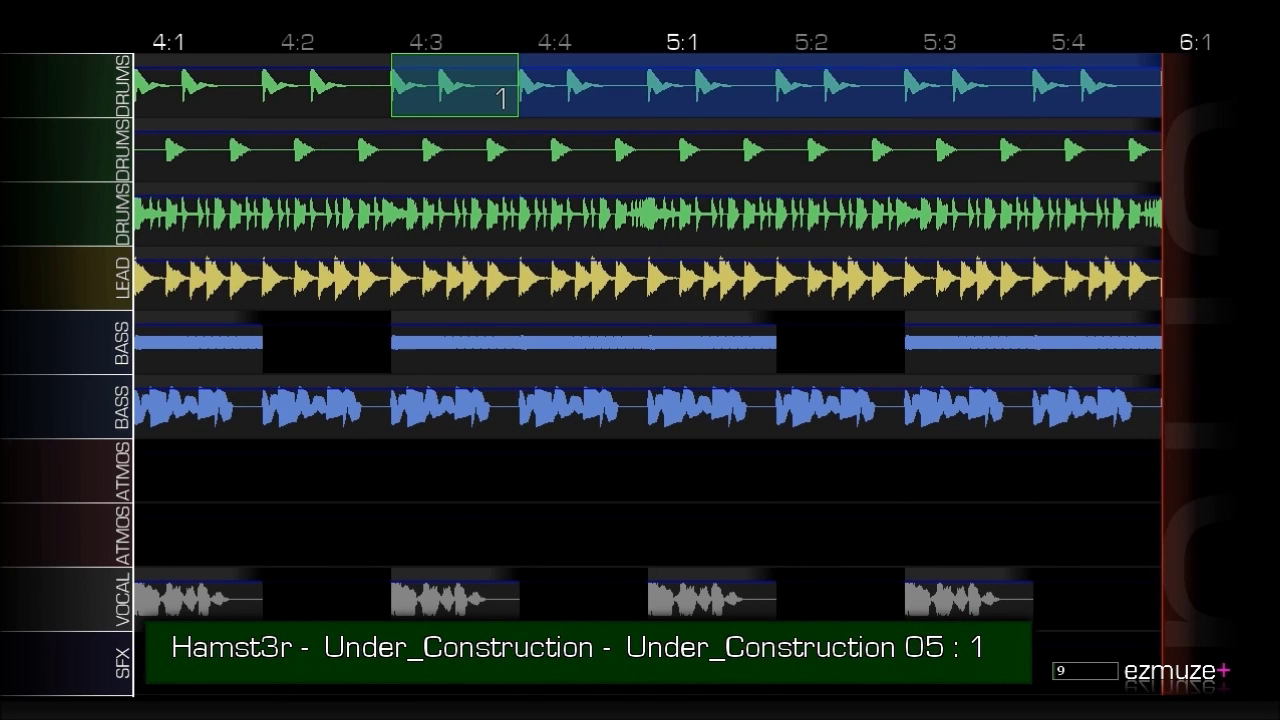
pyautogui.press('Left')
pyautogui.press('Left')
pyautogui.press('Down')
pyautogui.press('Down')
pyautogui.press('Down')
pyautogui.press('Down')
pyautogui.press('Down')
pyautogui.press('Down')
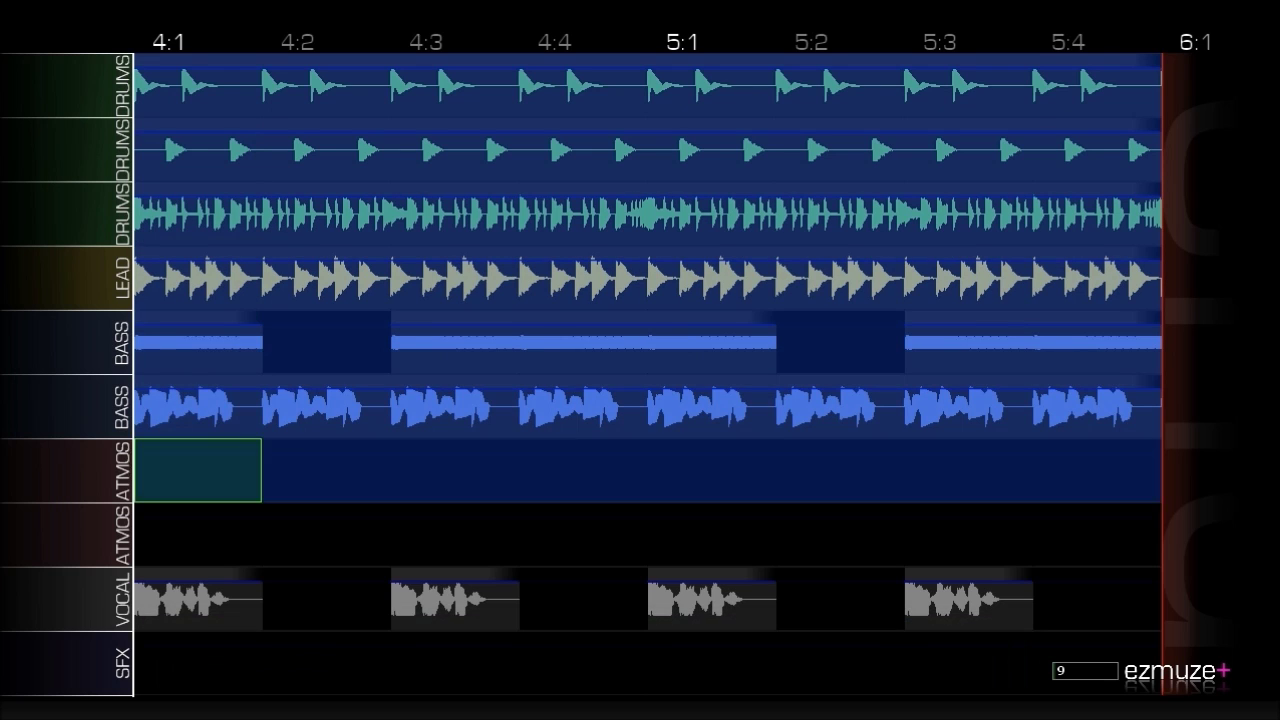
pyautogui.press('Down')
pyautogui.press('Down')
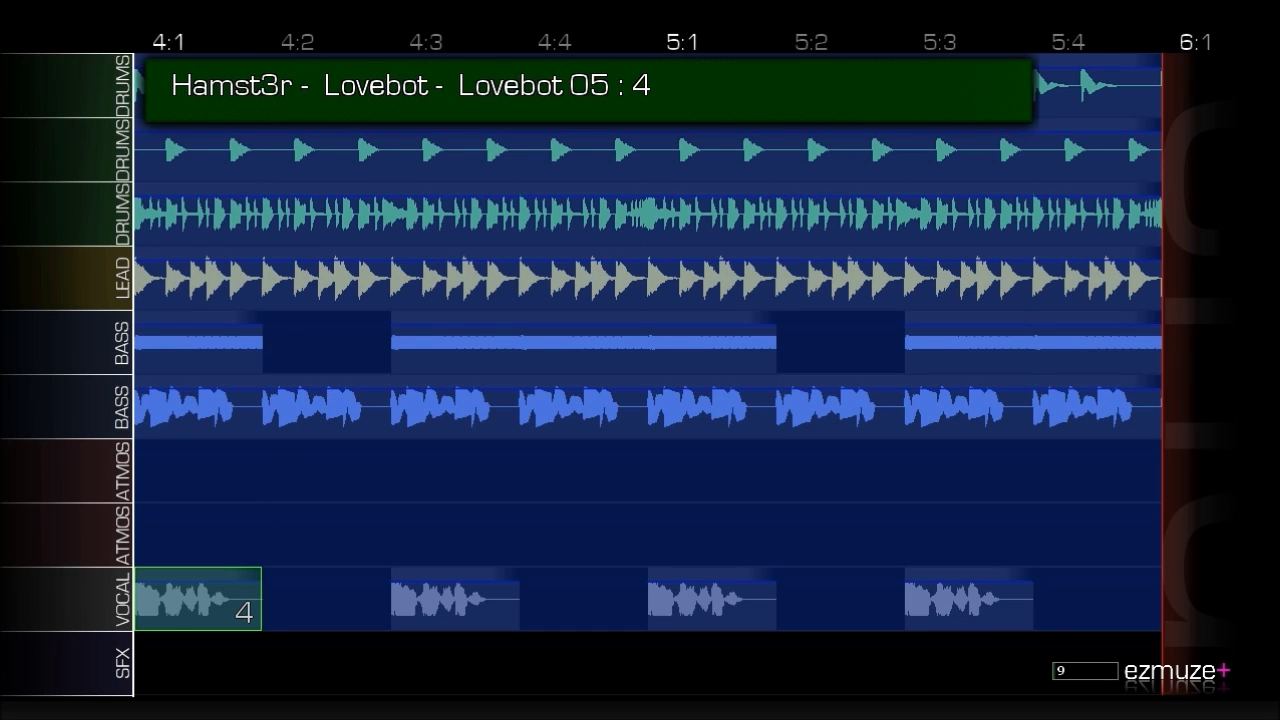
pyautogui.press('Right')
pyautogui.press('Right')
pyautogui.press('Right')
pyautogui.press('Right')
pyautogui.press('Right')
pyautogui.press('Right')
pyautogui.press('Right')
pyautogui.press('Right')
pyautogui.press('Right')
pyautogui.press('Left')
pyautogui.press('Up')
pyautogui.press('Up')
pyautogui.press('Up')
pyautogui.press('Up')
pyautogui.press('Up')
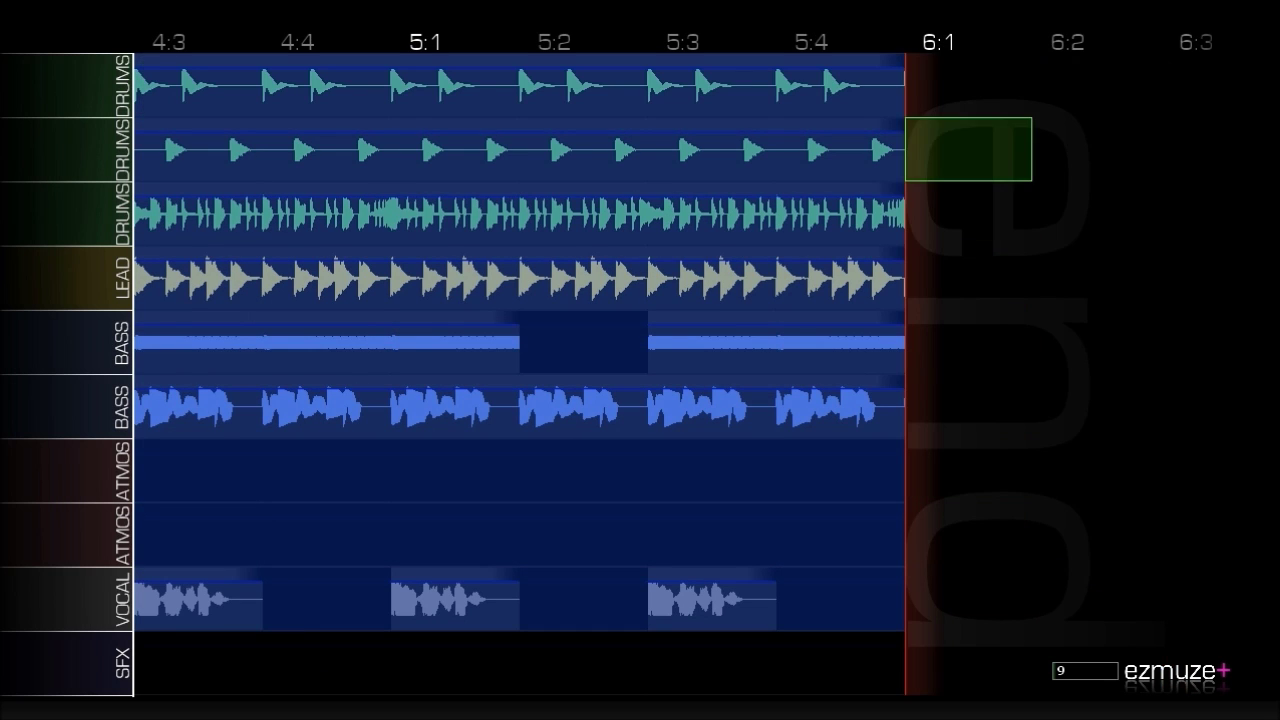
pyautogui.hotkey('ctrl', 'v')
# Open the first atmos track's sample browser for 6:1 and audition the Ethnic Atmospheres samples.
pyautogui.press('Down')
pyautogui.press('Down')
pyautogui.press('Down')
pyautogui.press('Down')
pyautogui.press('Down')
pyautogui.press('Down')
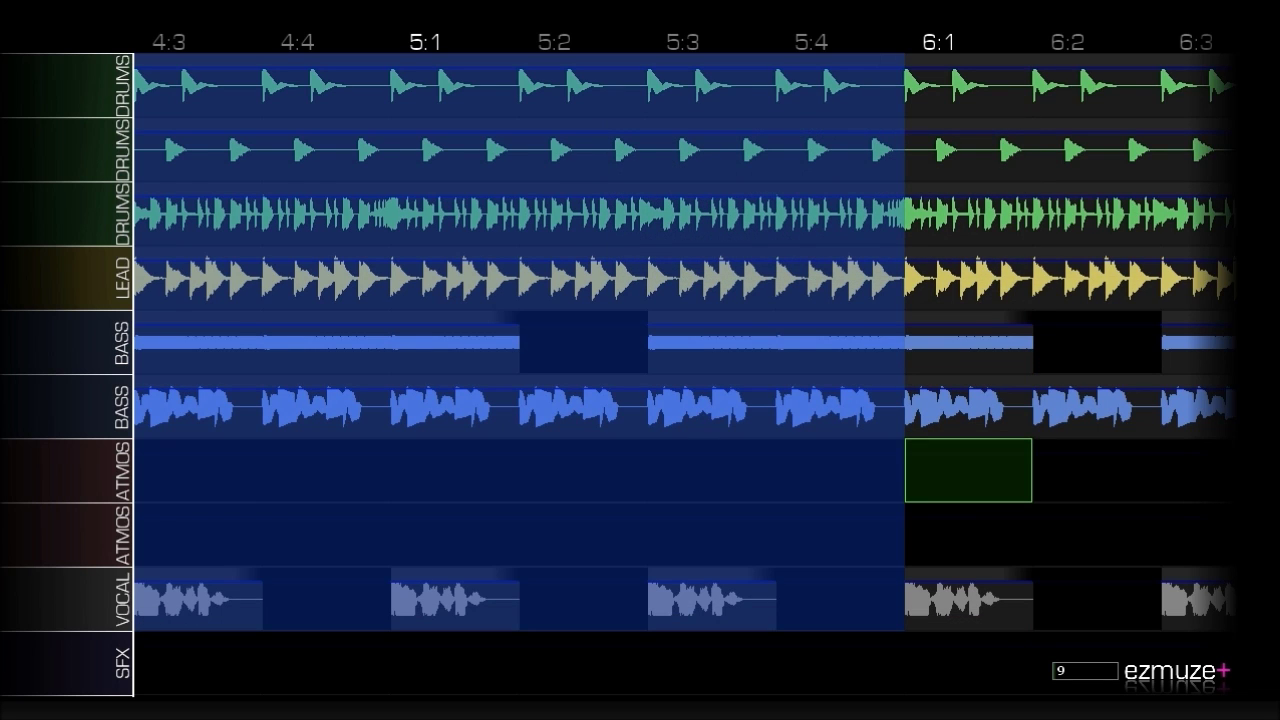
pyautogui.press('Return')
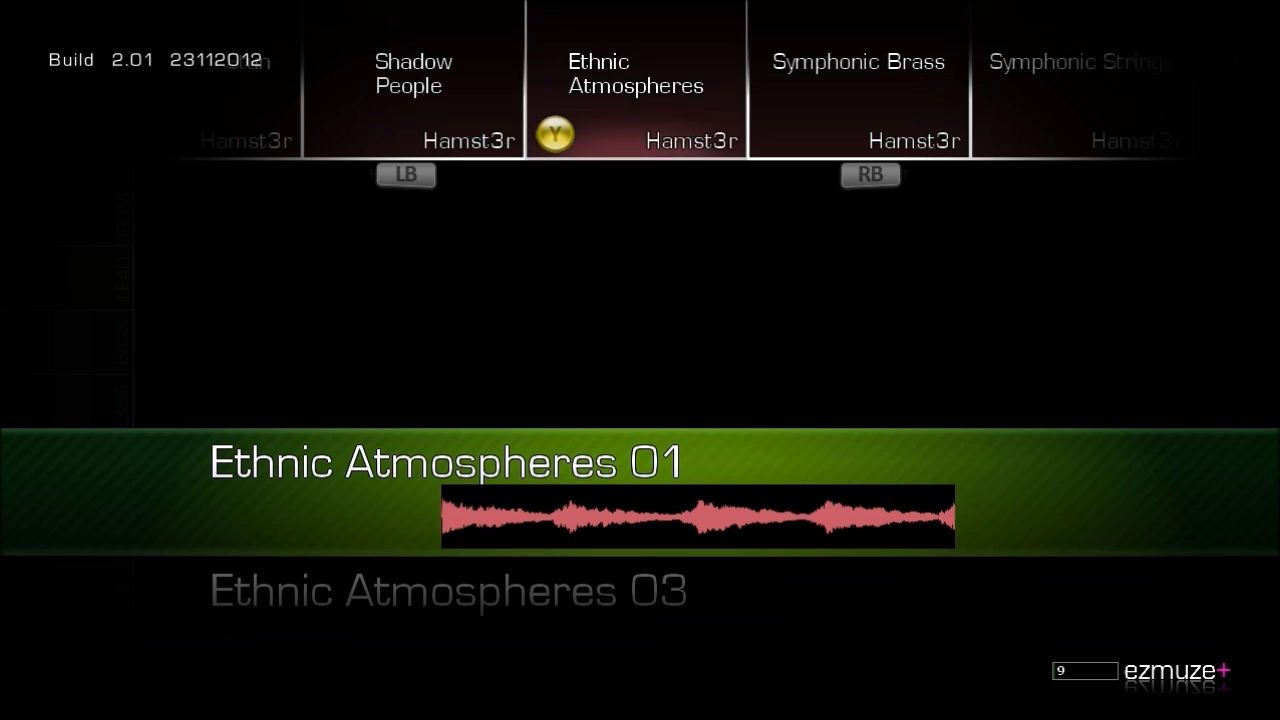
pyautogui.press('Down')
pyautogui.press('Down')
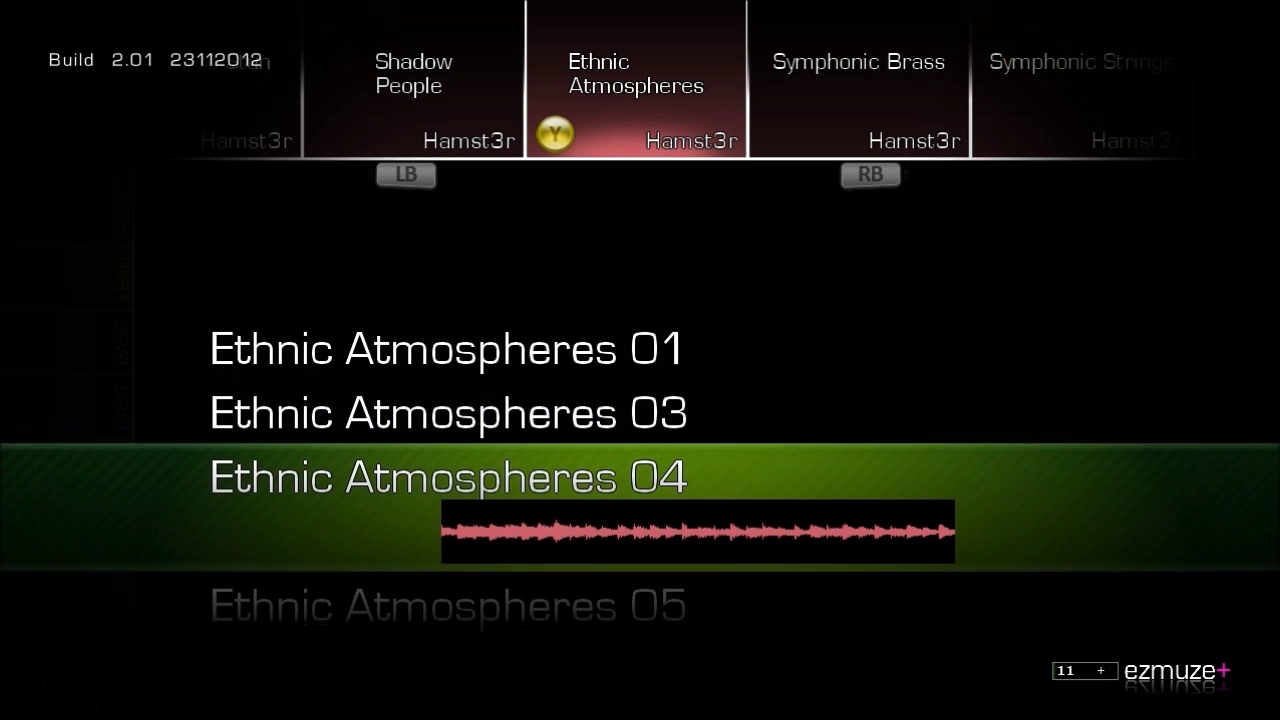
pyautogui.press('Down')
pyautogui.press('Down')
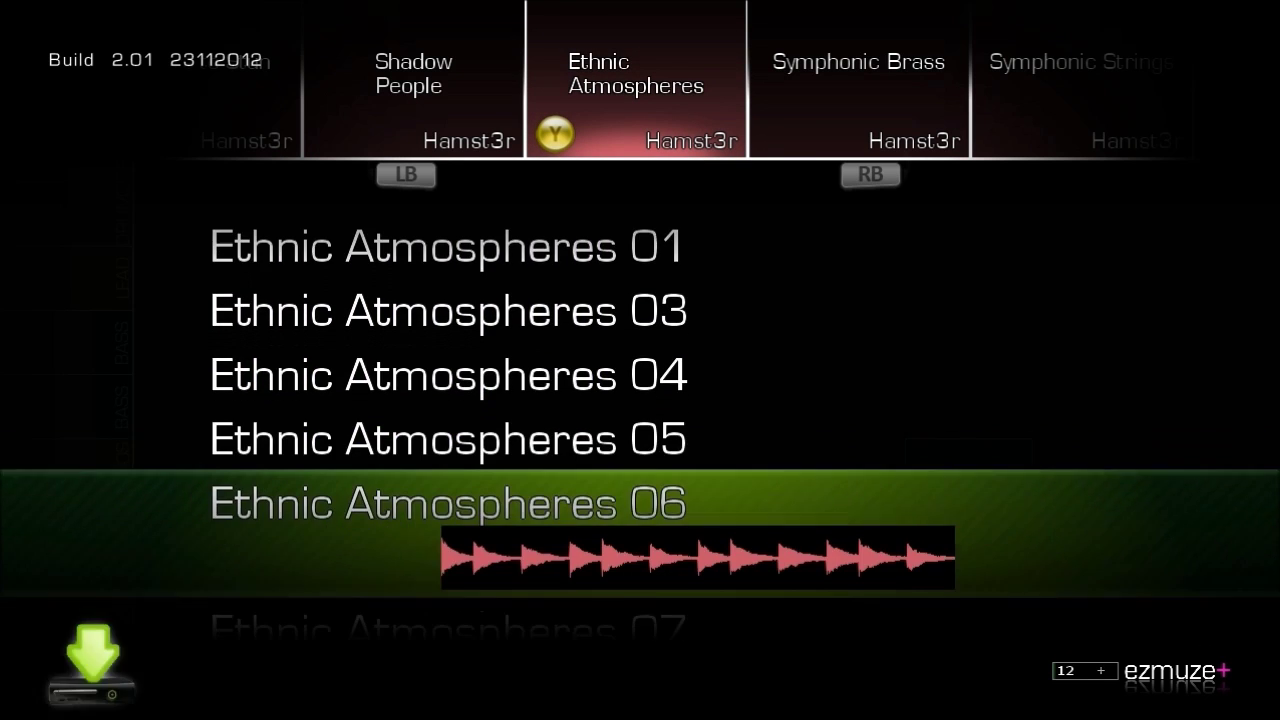
pyautogui.press('Down')
pyautogui.press('Down')
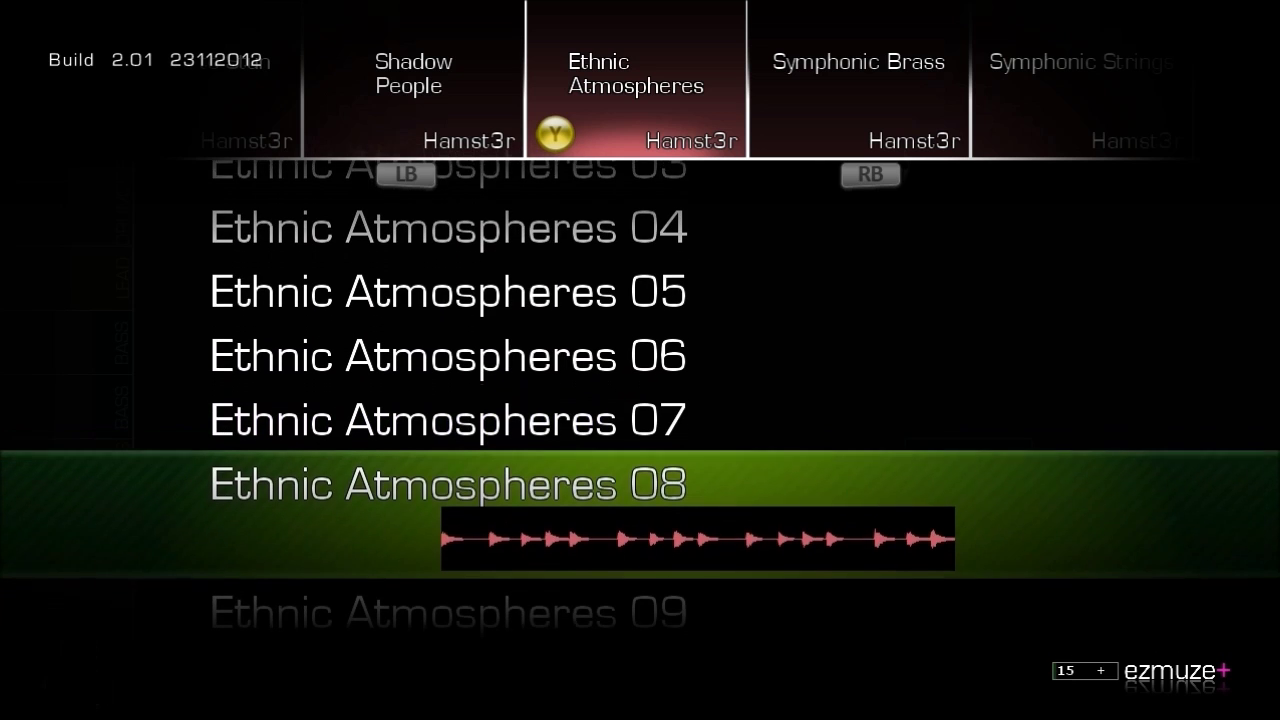
pyautogui.press('Down')
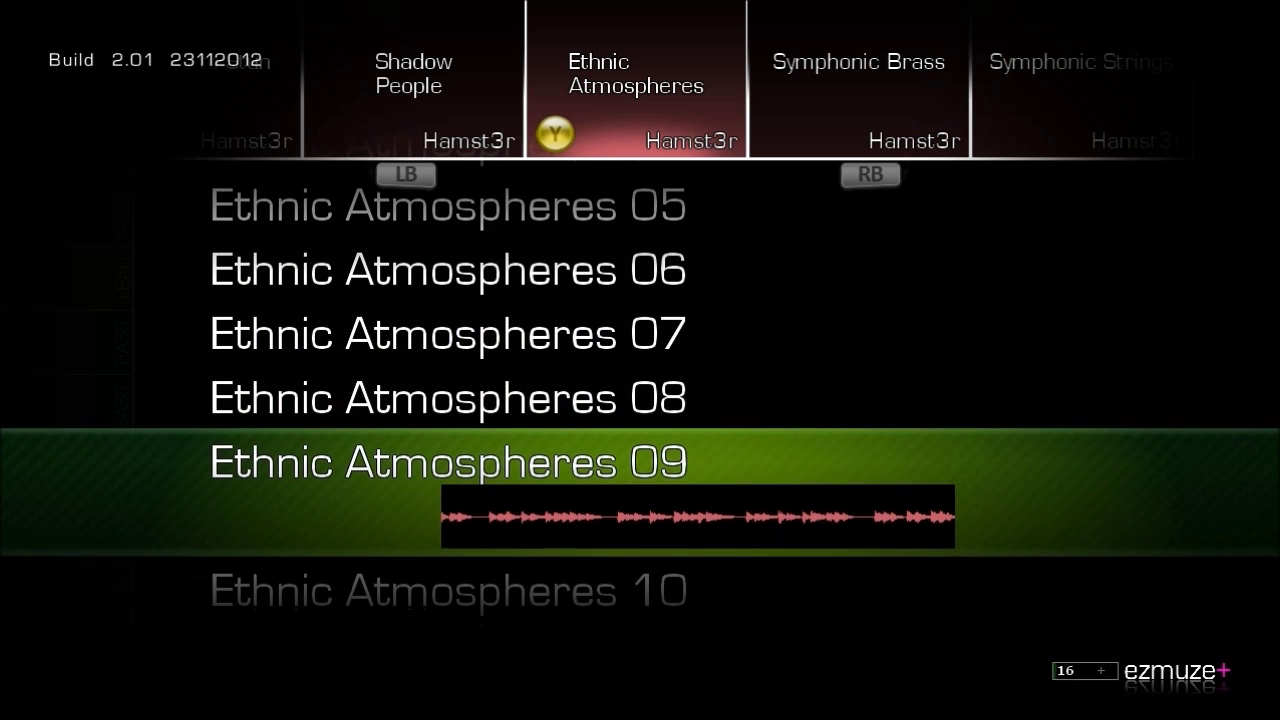
pyautogui.press('Down')
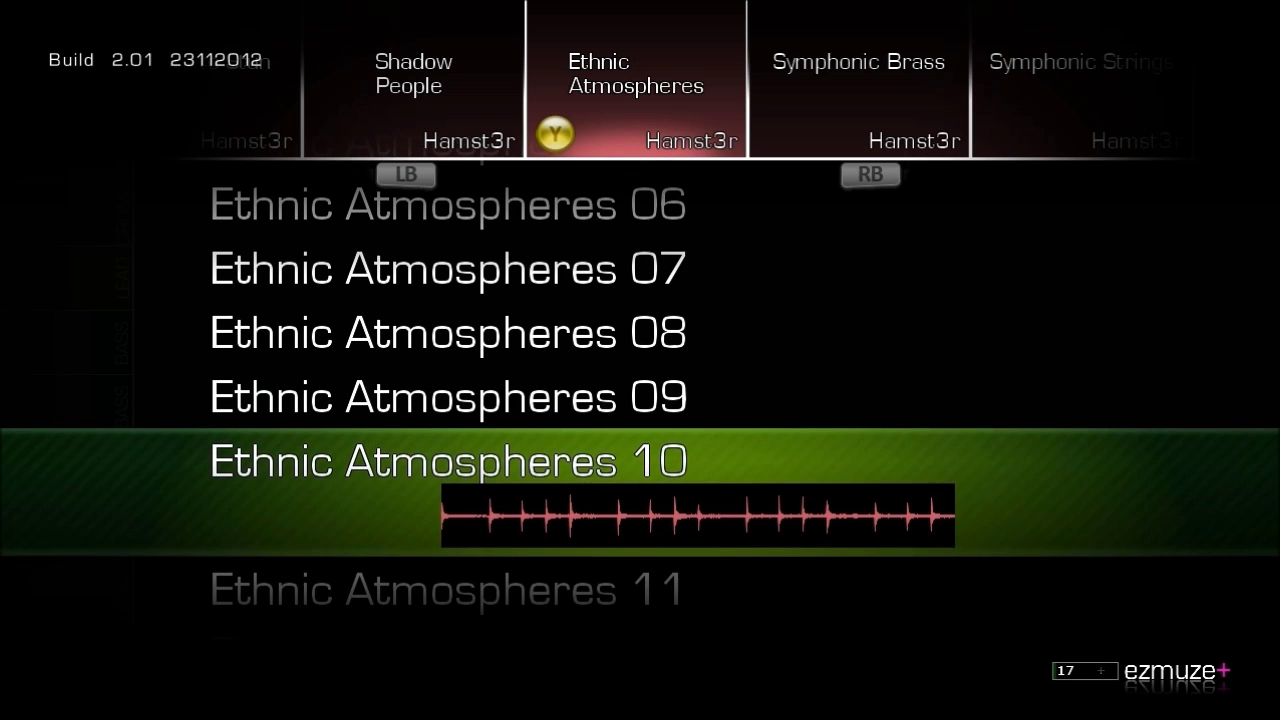
pyautogui.press('Down')
pyautogui.press('Down')
pyautogui.press('Down')
pyautogui.press('Down')
pyautogui.press('Down')
pyautogui.press('Down')
# Audition the Shadow People samples and browse back through the atmos packs to Machine Failure.
pyautogui.press('Left')
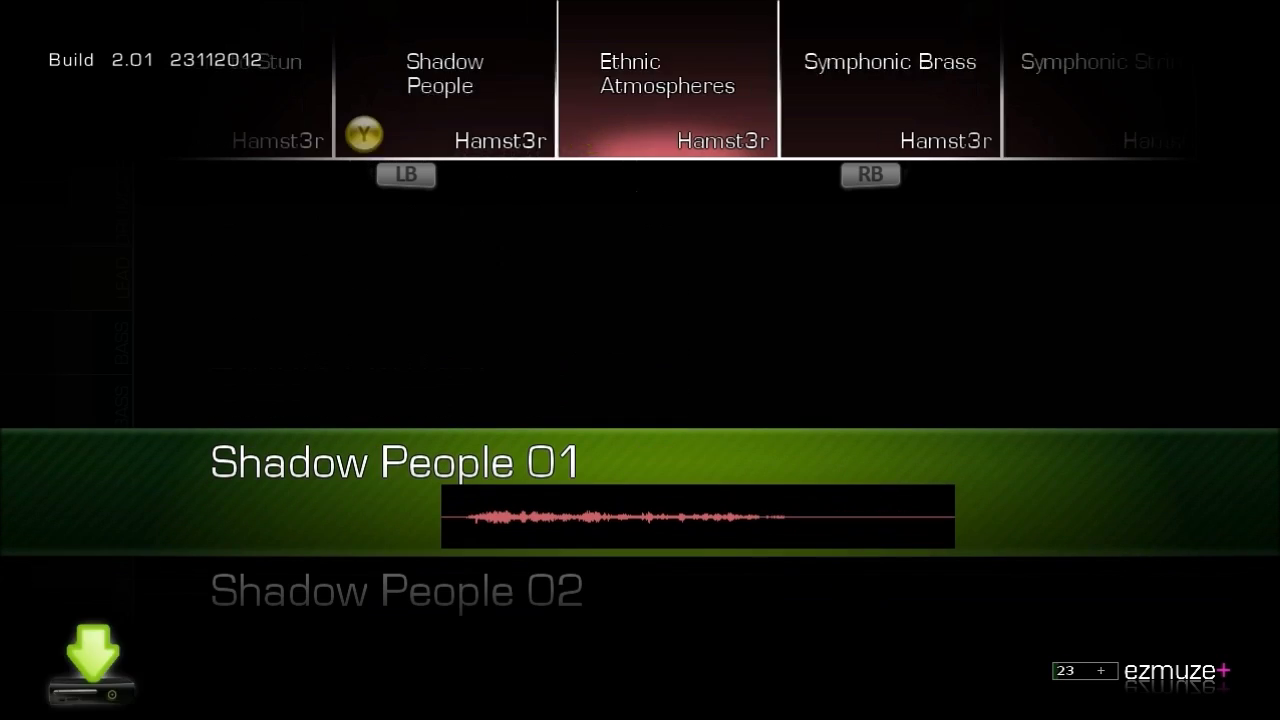
pyautogui.press('Down')
pyautogui.press('Down')
pyautogui.press('Down')
pyautogui.press('Down')
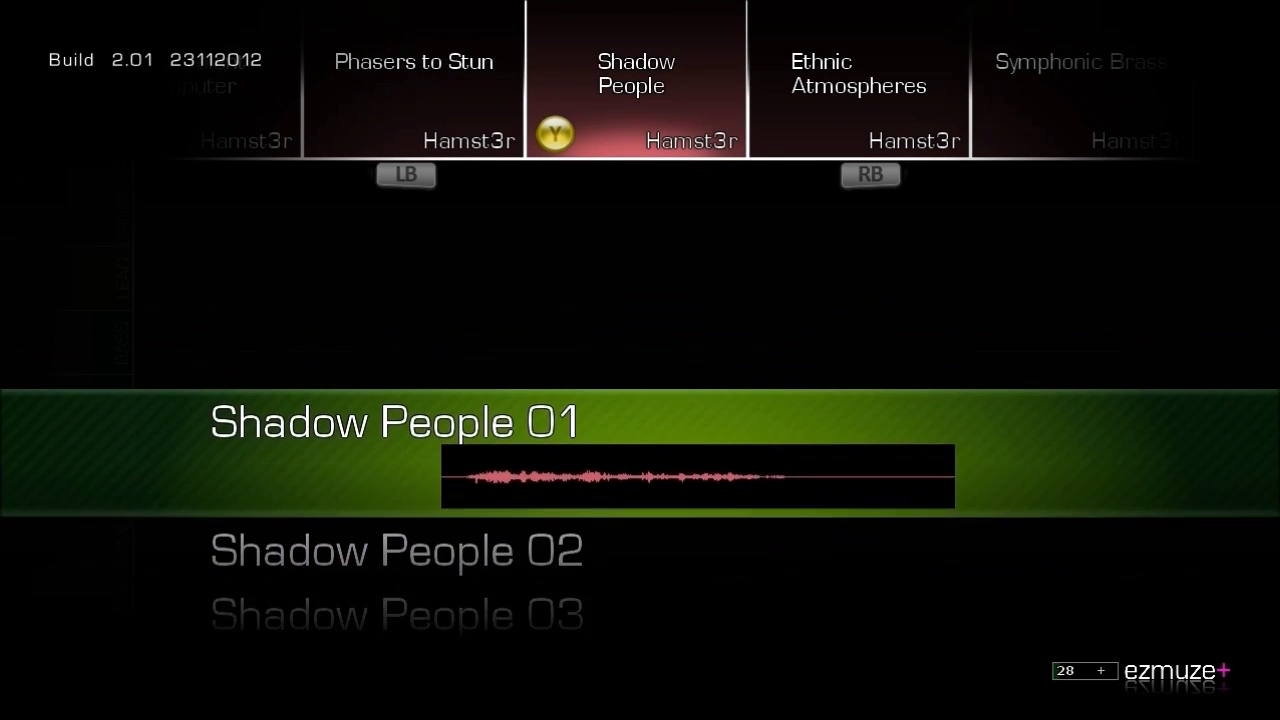
pyautogui.press('Left')
pyautogui.press('Left')
pyautogui.press('Left')
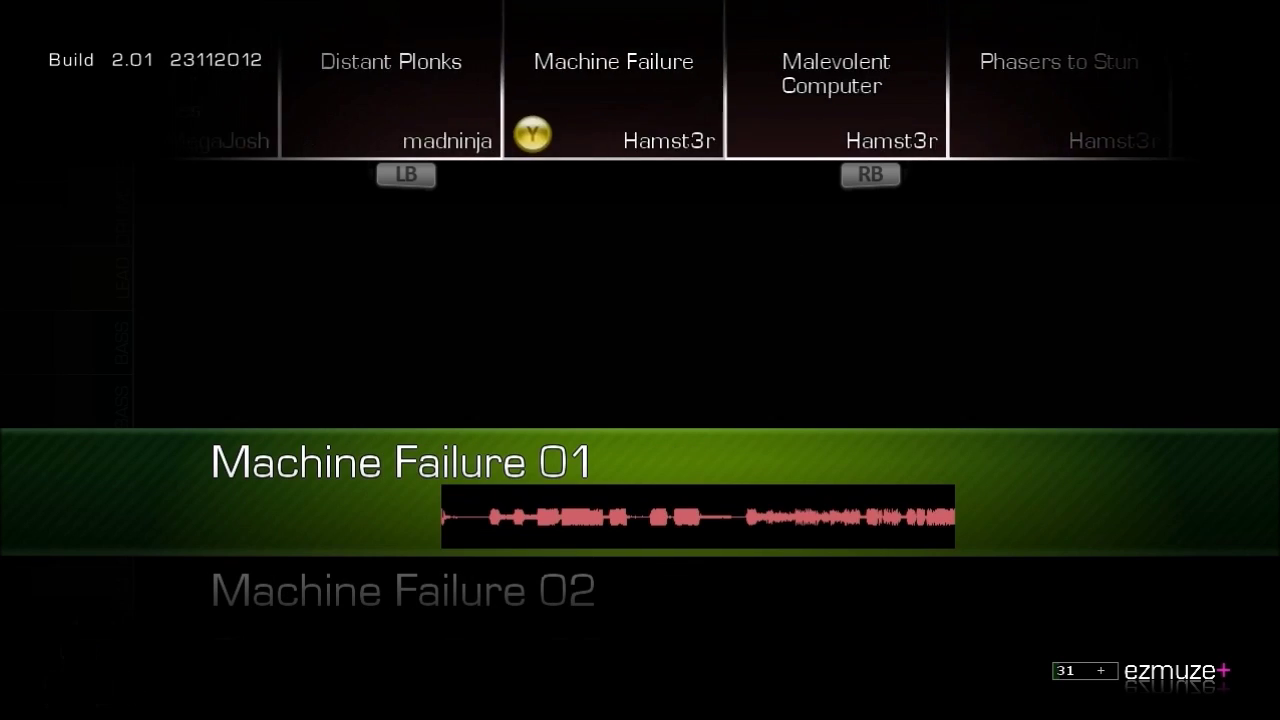
# Insert part 1 of Distant Plonks 02 at 6:1 on the first atmos track.
pyautogui.press('Left')
pyautogui.press('Down')
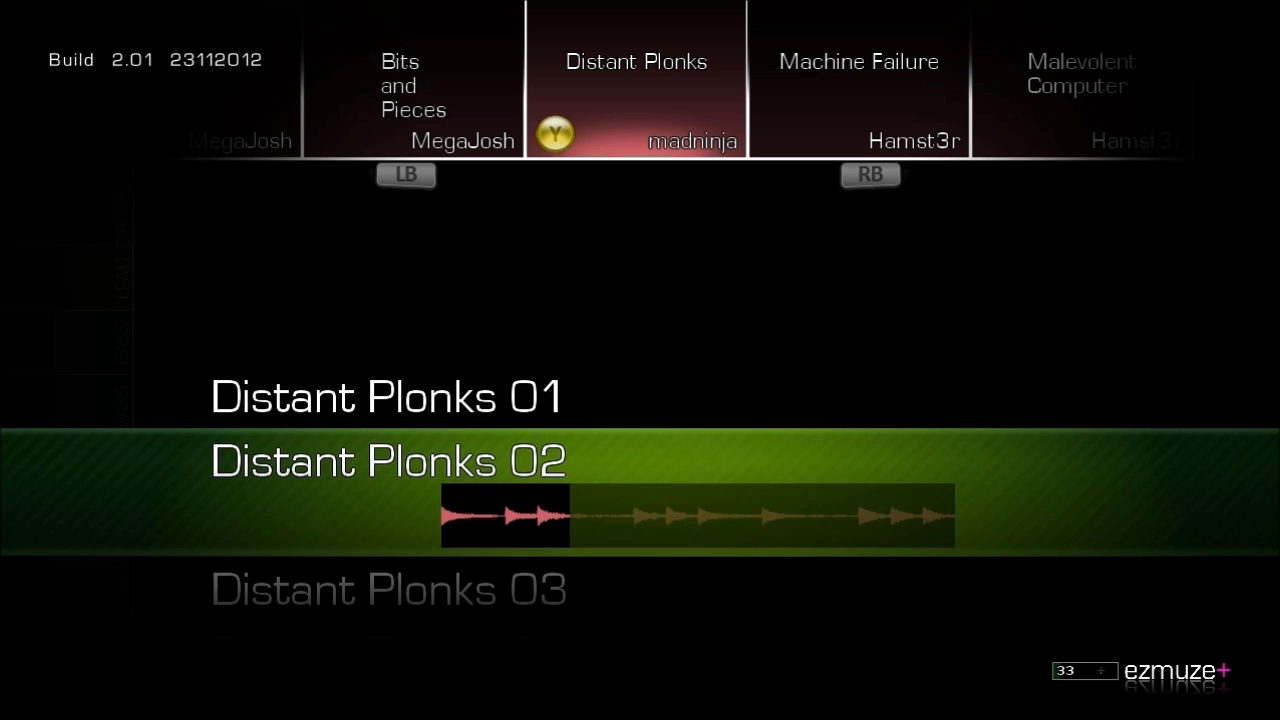
pyautogui.press('Return')
# Fill 6:2 on the first atmos track with part 1 of Distant Plonks 03.
pyautogui.press('Right')
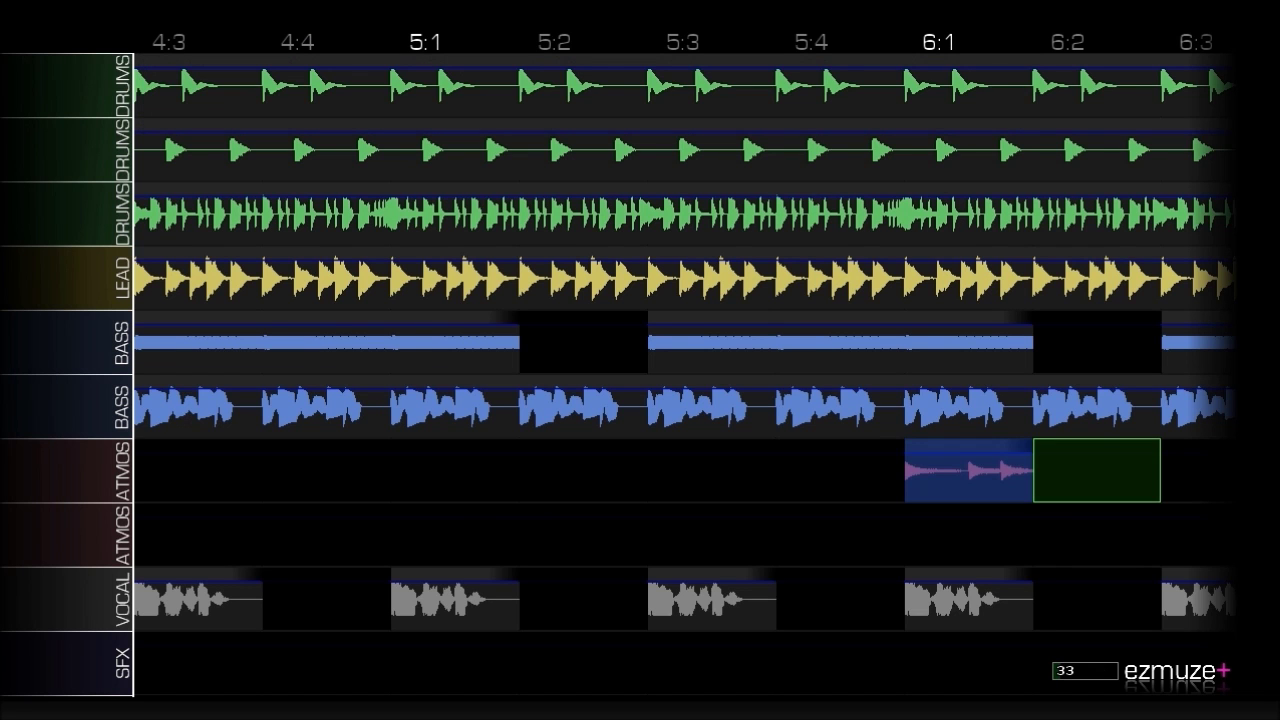
pyautogui.press('Return')
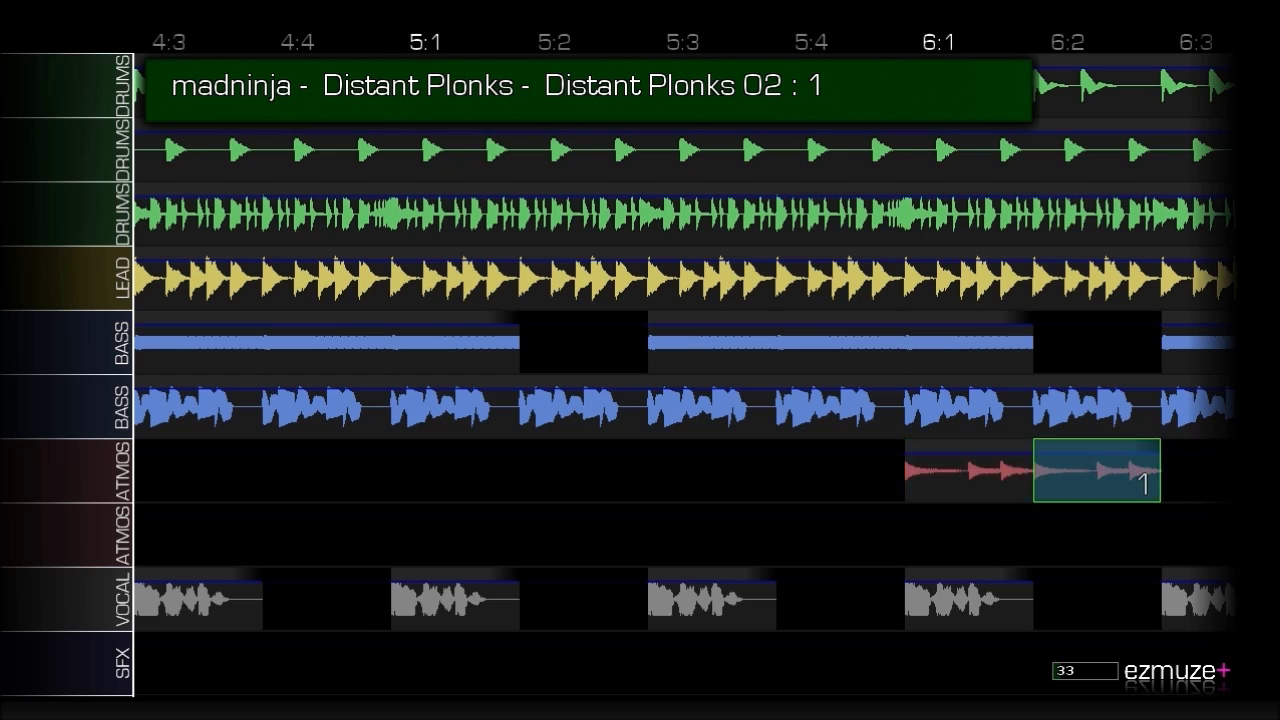
pyautogui.press('Return')
pyautogui.press('Down')
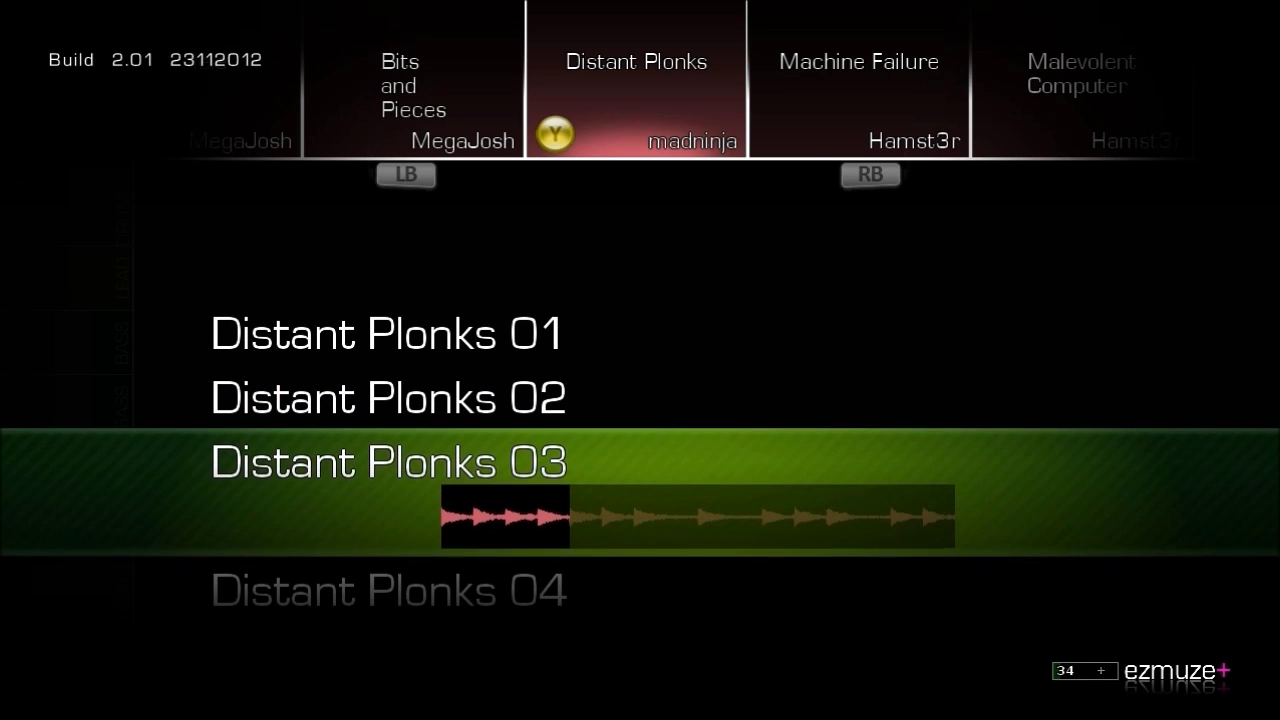
pyautogui.press('Escape')
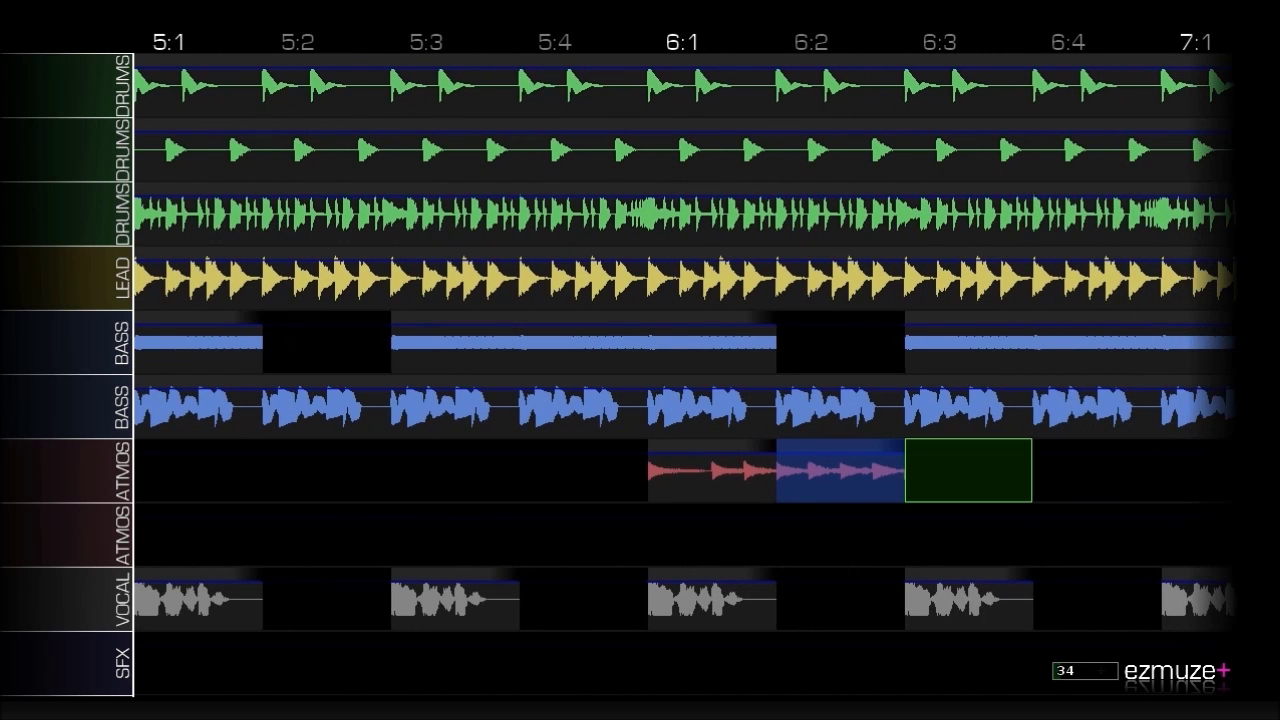
# Audition further Distant Plonks samples and insert part 1 of Distant Plonks 06 at 6:3 on the first atmos track.
pyautogui.press('Return')
pyautogui.press('Return')
pyautogui.press('Down')
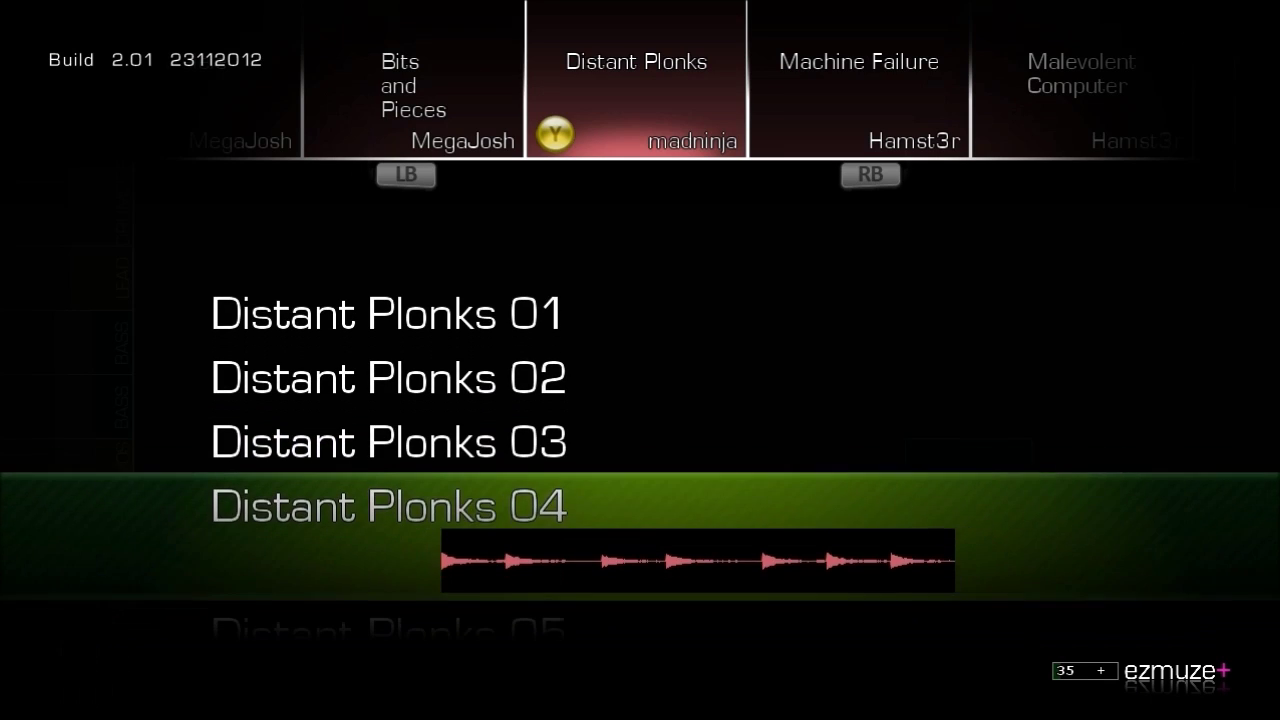
pyautogui.press('Down')
pyautogui.press('Down')
pyautogui.press('Down')
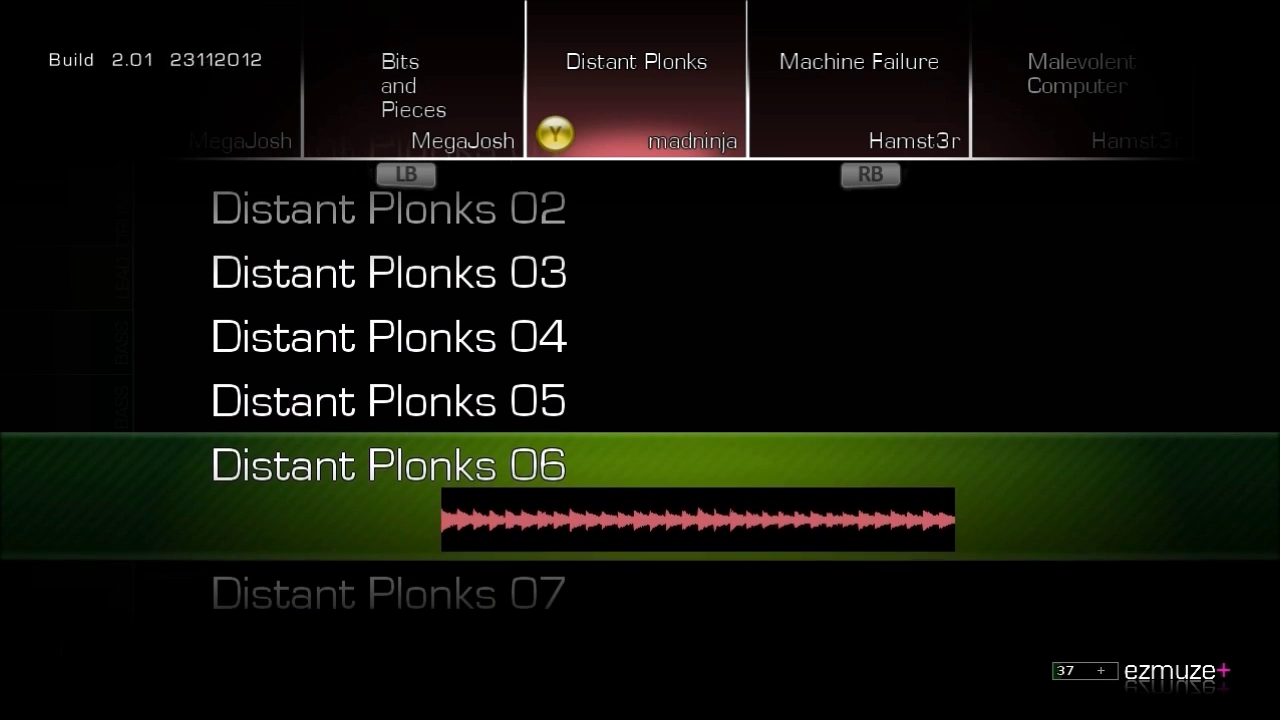
pyautogui.press('Up')
pyautogui.press('Left')
pyautogui.press('Left')
pyautogui.press('Left')
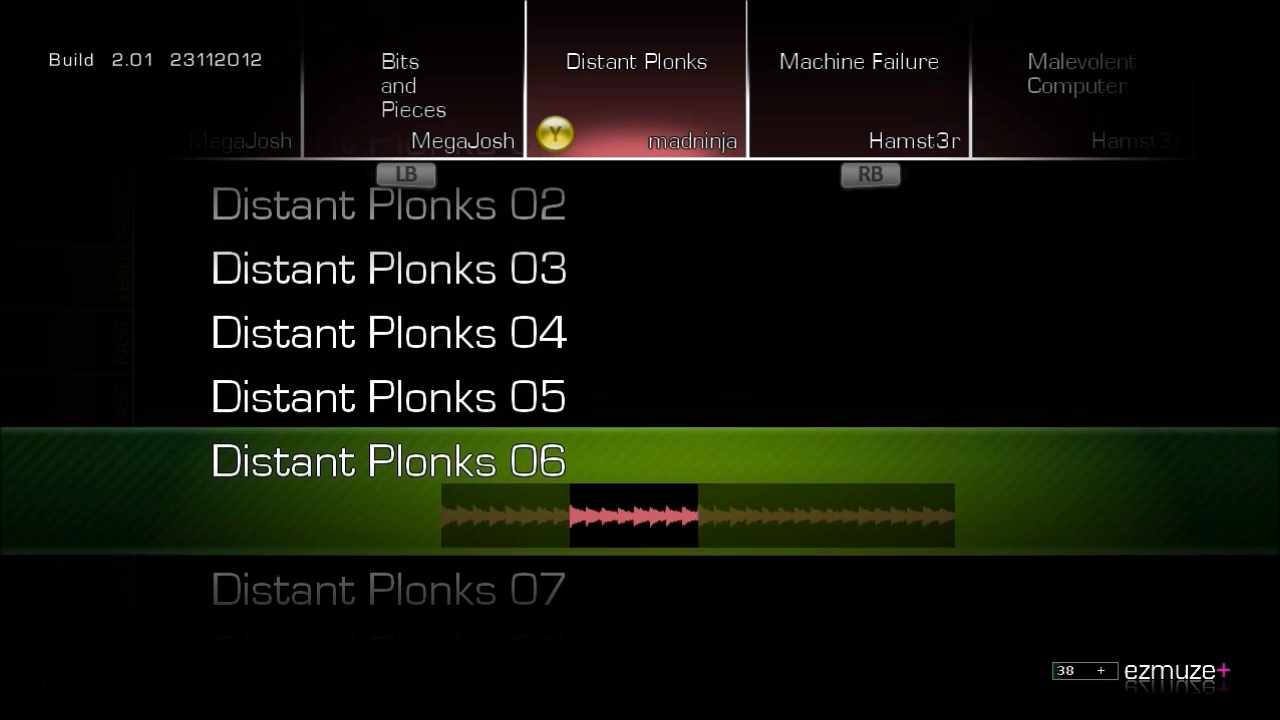
pyautogui.press('Return')
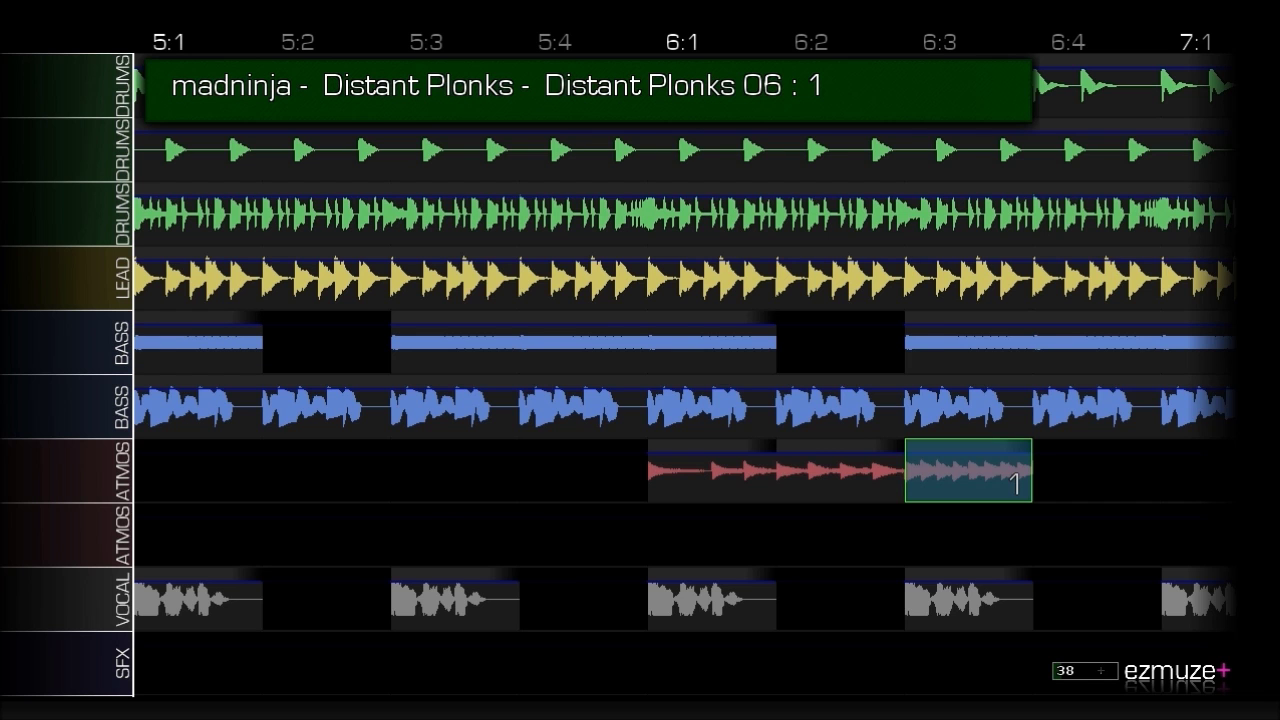
# Insert part 1 of Distant Plonks 08 at 6:4 on the first atmos track.
pyautogui.press('Right')
pyautogui.press('x')
pyautogui.press('Return')
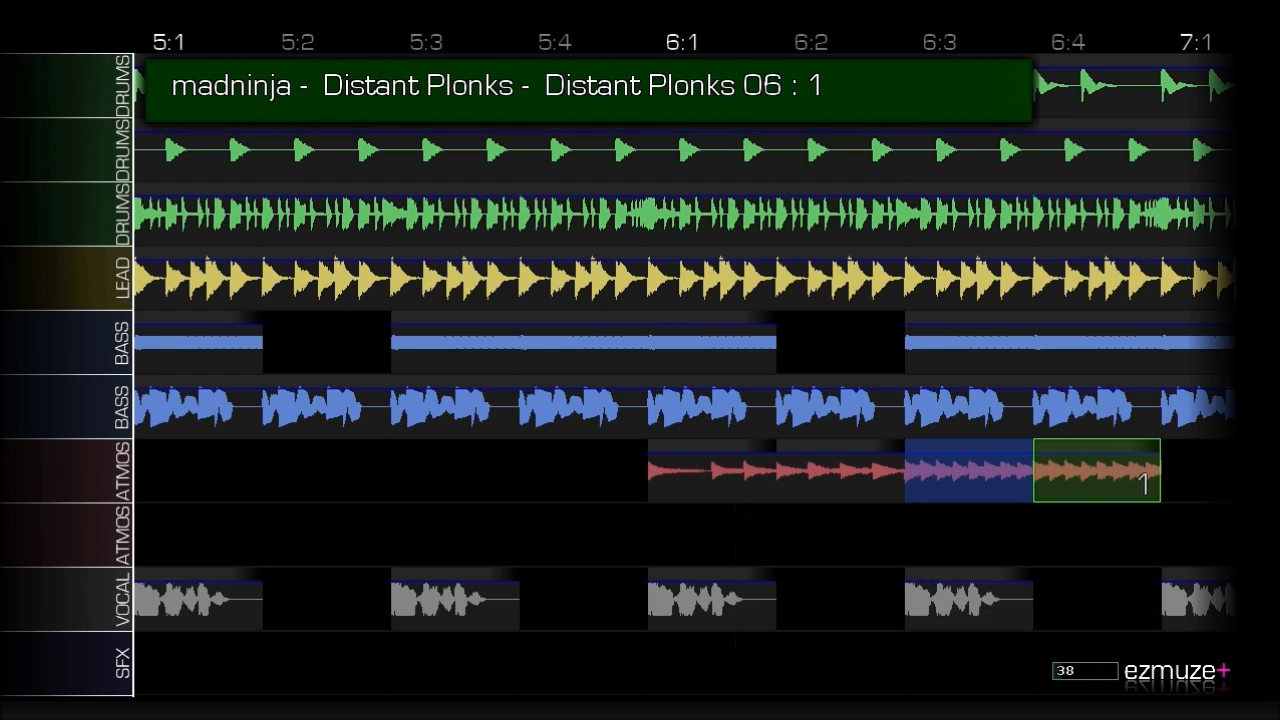
pyautogui.press('Return')
pyautogui.press('Down')
pyautogui.press('Down')
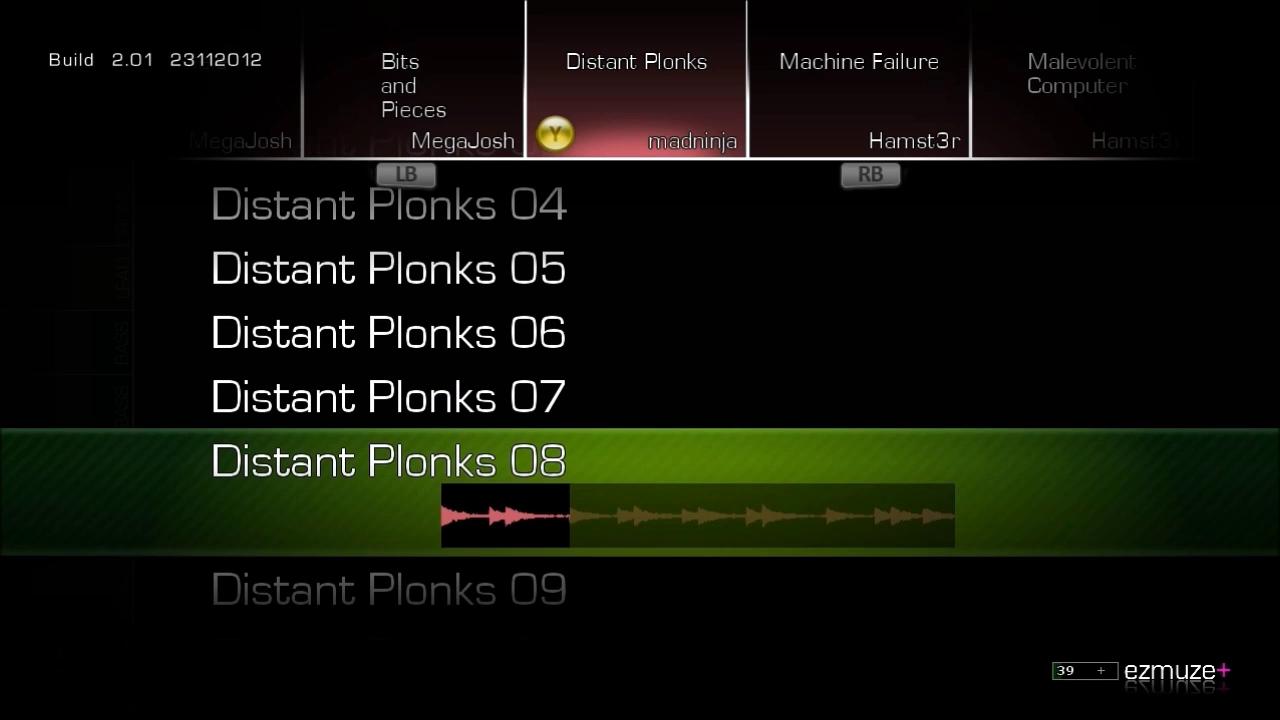
pyautogui.press('Return')
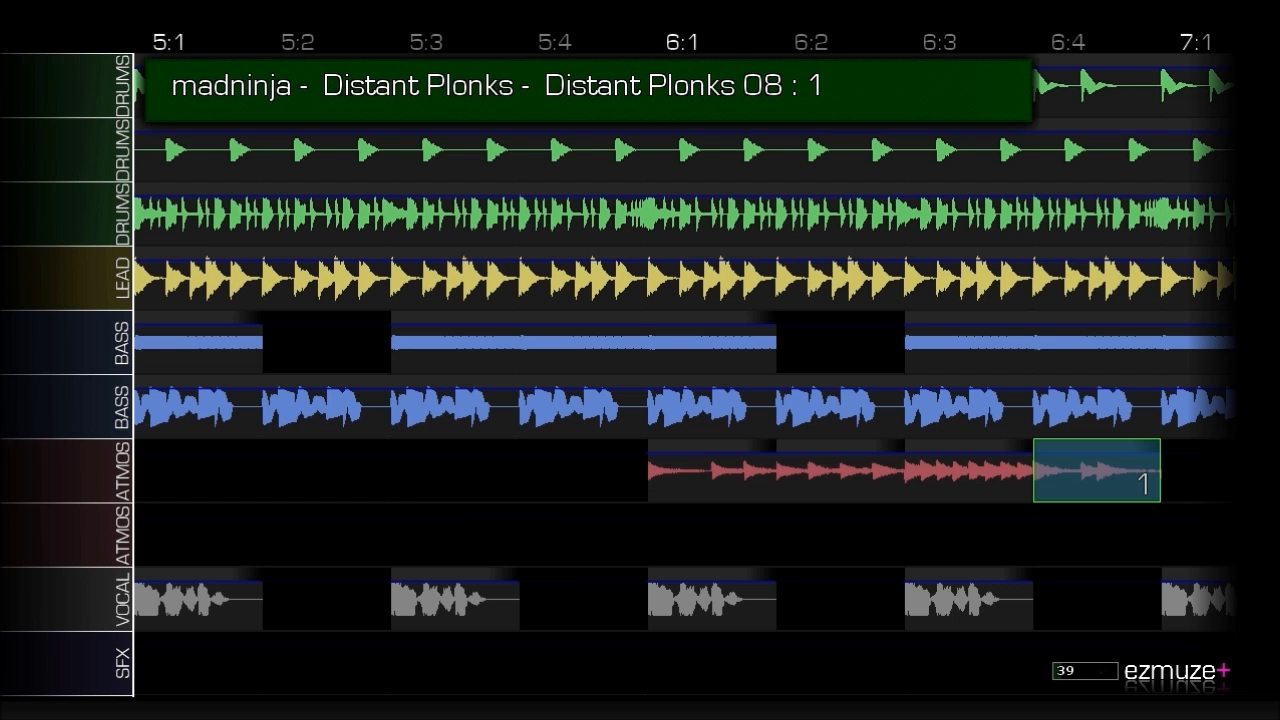
# Play the song back from 6:1 to hear the atmos samples, and stop it in bar 7.
pyautogui.press('Left')
pyautogui.press('Left')
pyautogui.press('Left')
pyautogui.press('space')
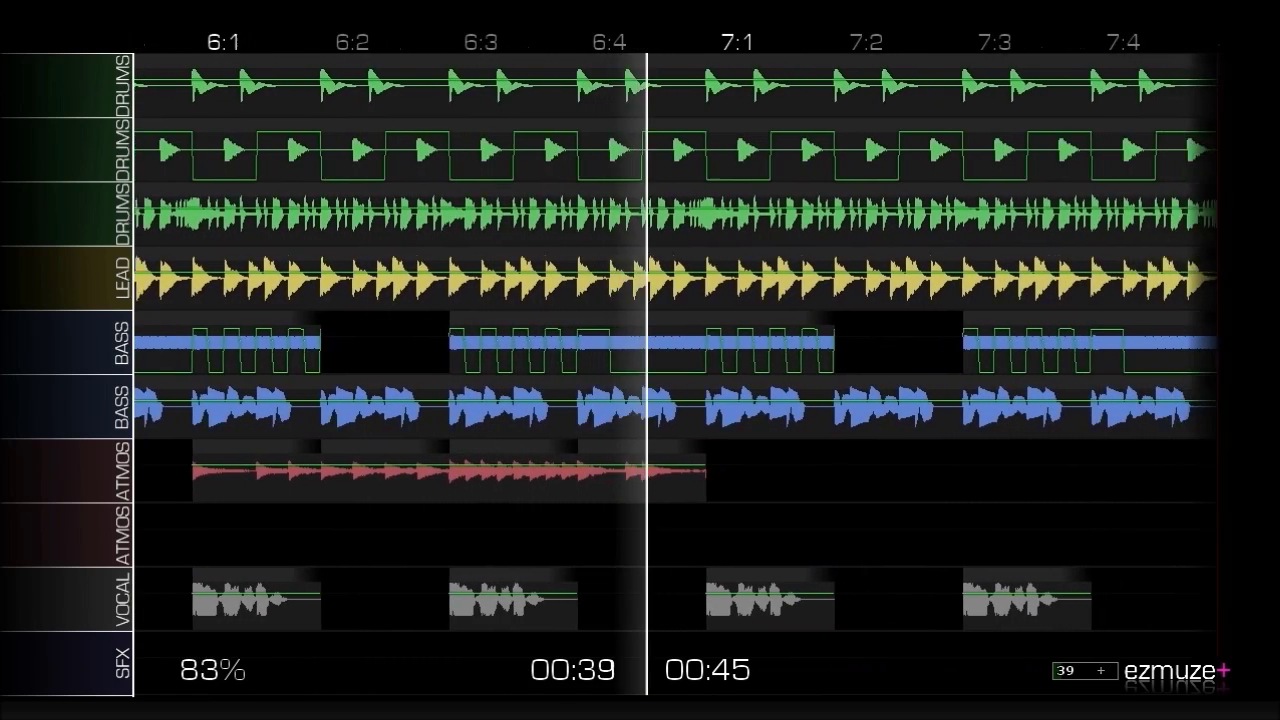
pyautogui.press('space')
# Raise the first atmos track's volume in the mixer.
pyautogui.press('Tab')
pyautogui.press('Right')
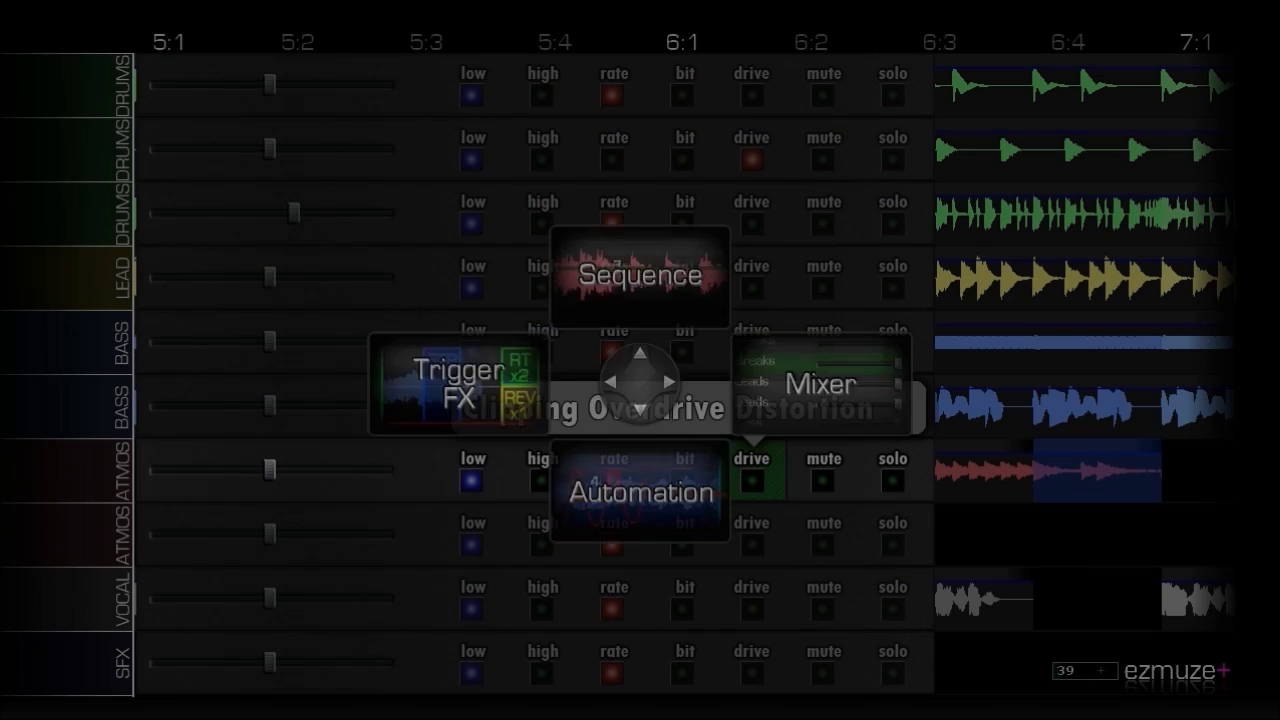
pyautogui.press('Tab')
pyautogui.press('Left')
pyautogui.press('Left')
pyautogui.press('Left')
pyautogui.press('Left')
pyautogui.press('Left')
pyautogui.press('Right')
pyautogui.press('Right')
pyautogui.press('Right')
pyautogui.press('Right')
pyautogui.press('Right')
pyautogui.press('Right')
pyautogui.press('Right')
pyautogui.press('Right')
pyautogui.press('Right')
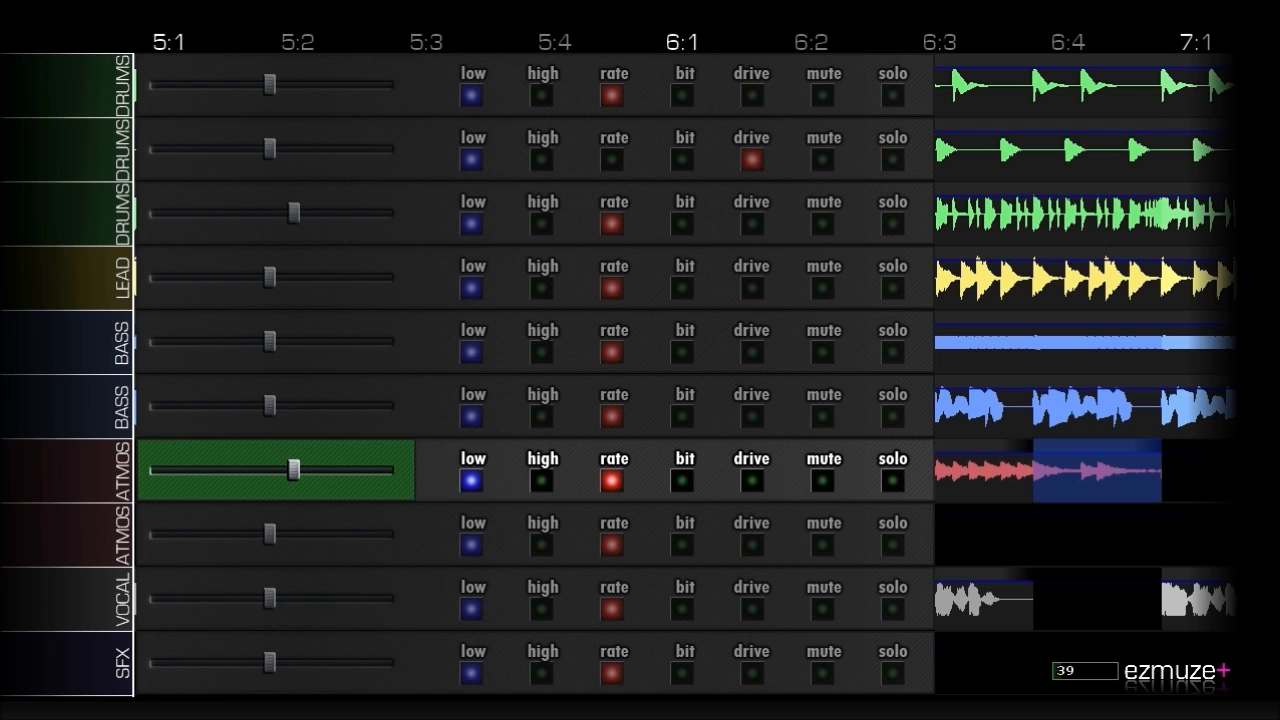
# Lower the mixer volumes of the first atmos track, both bass tracks and the lead track slightly.
pyautogui.press('Left')
pyautogui.press('Left')
pyautogui.press('Left')
pyautogui.press('Up')
pyautogui.press('Left')
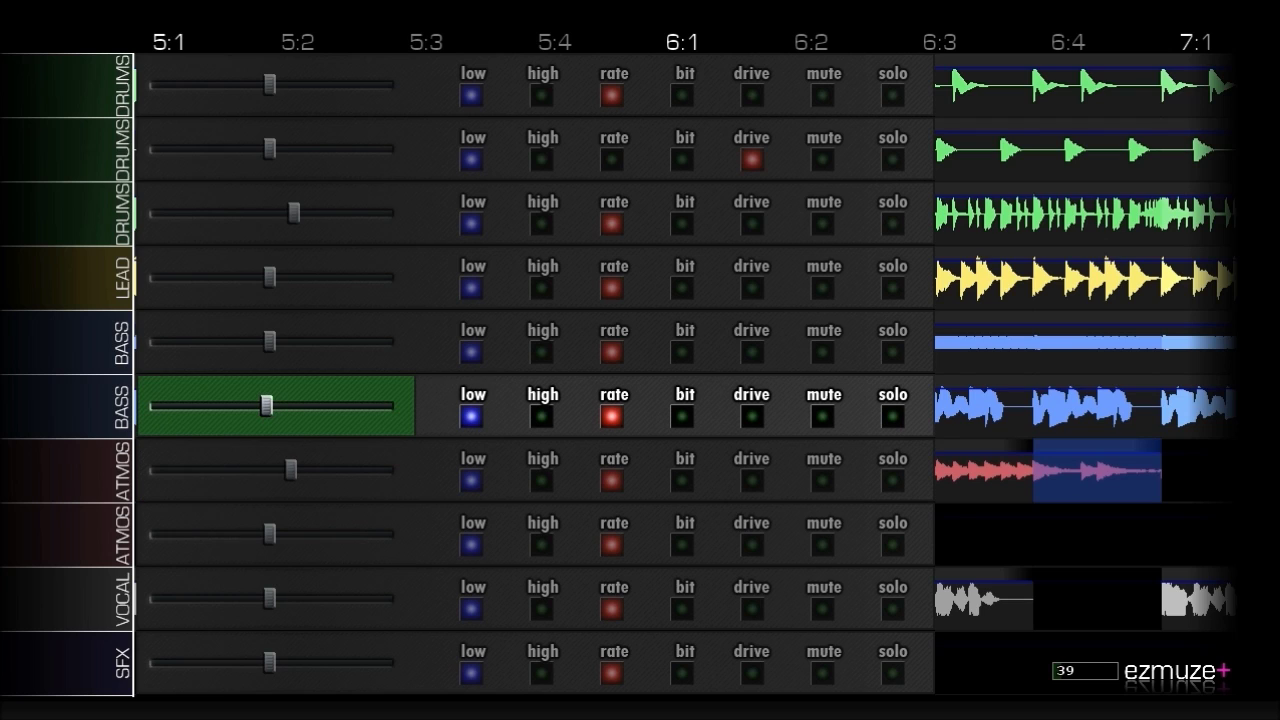
pyautogui.press('Up')
pyautogui.press('Left')
pyautogui.press('Up')
pyautogui.press('Left')
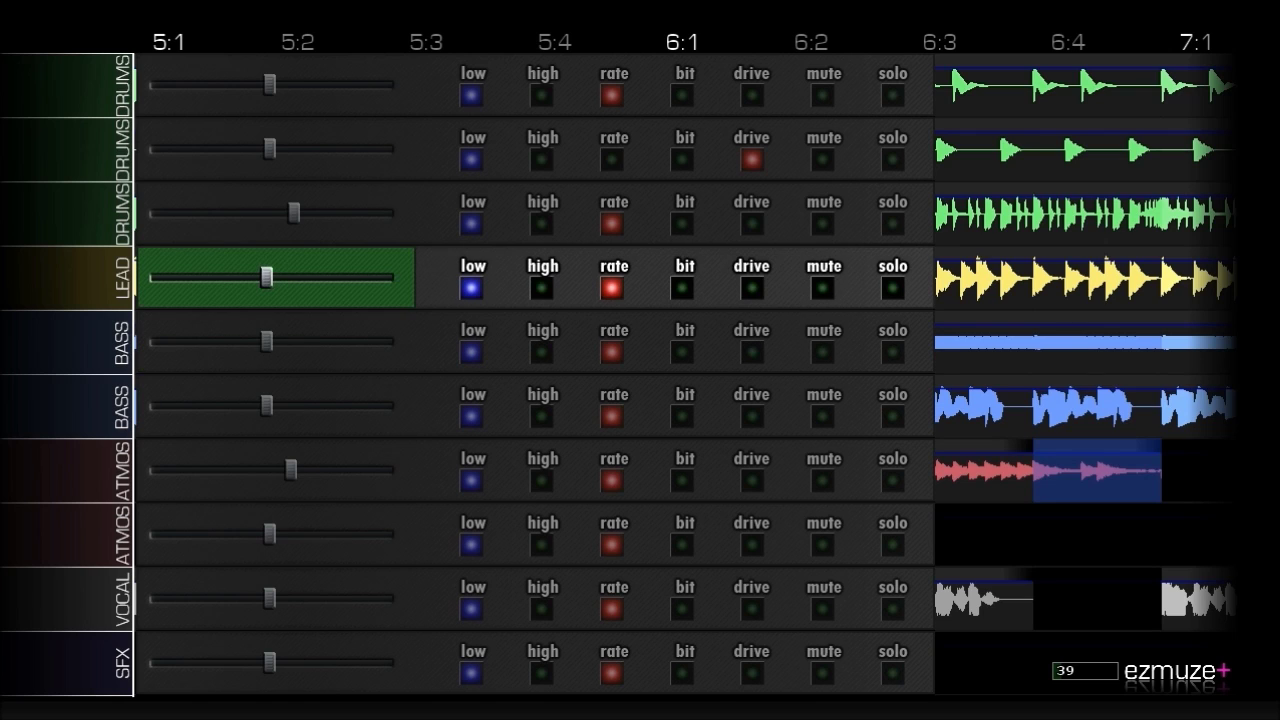
# Lower the volumes of all three drum tracks slightly and return from the mixer to the sequence.
pyautogui.press('Up')
pyautogui.press('Left')
pyautogui.press('Up')
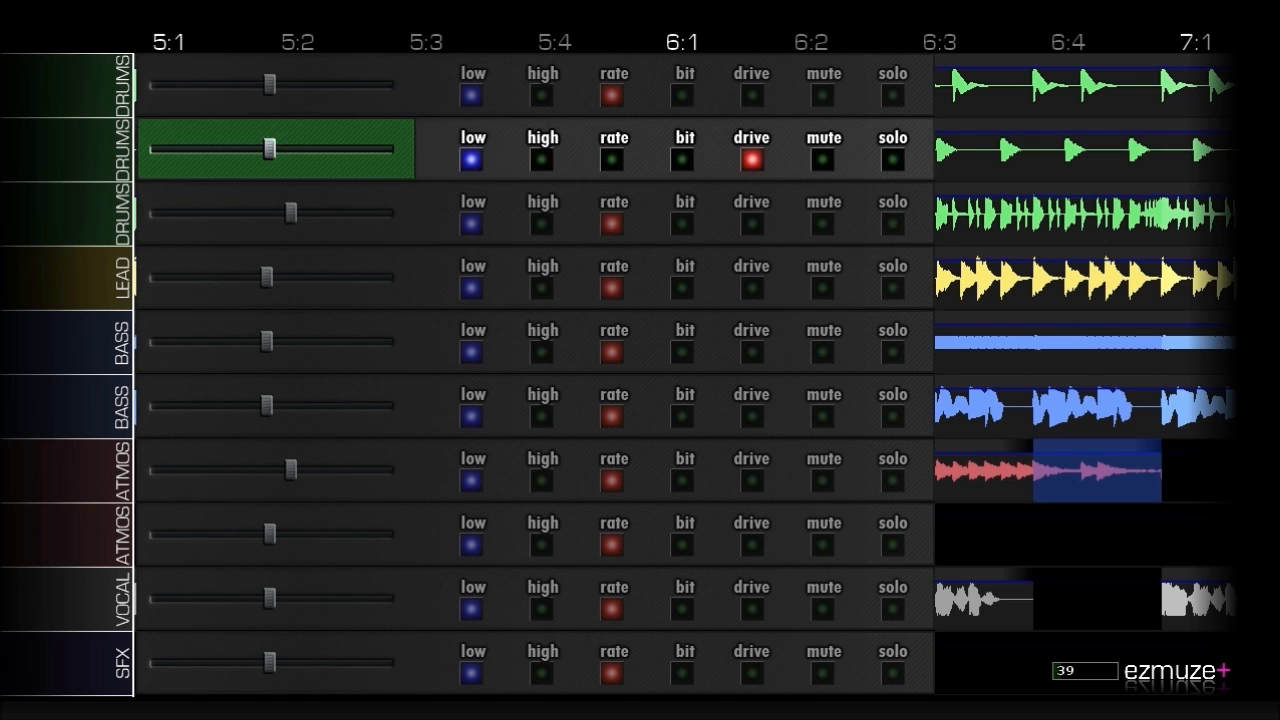
pyautogui.press('Left')
pyautogui.press('Up')
pyautogui.press('Left')
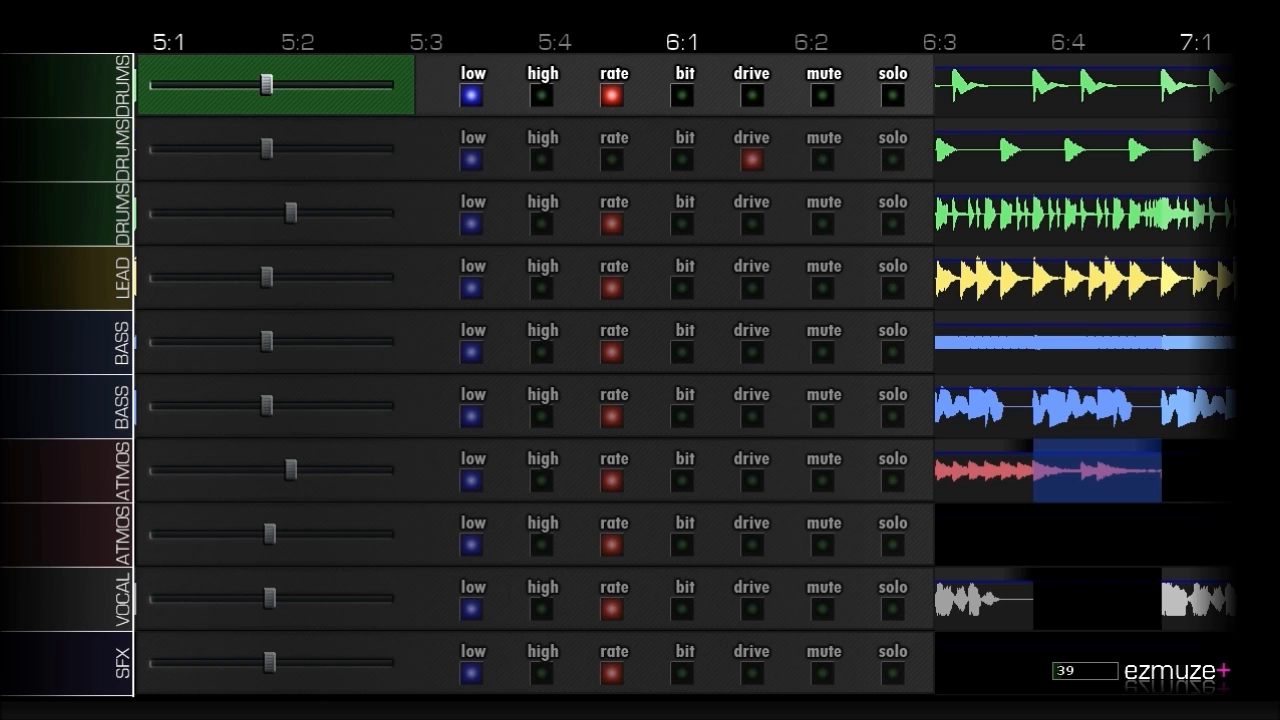
pyautogui.press('Down')
pyautogui.press('Down')
pyautogui.press('Down')
pyautogui.press('Down')
pyautogui.press('Down')
pyautogui.press('Down')
pyautogui.press('Down')
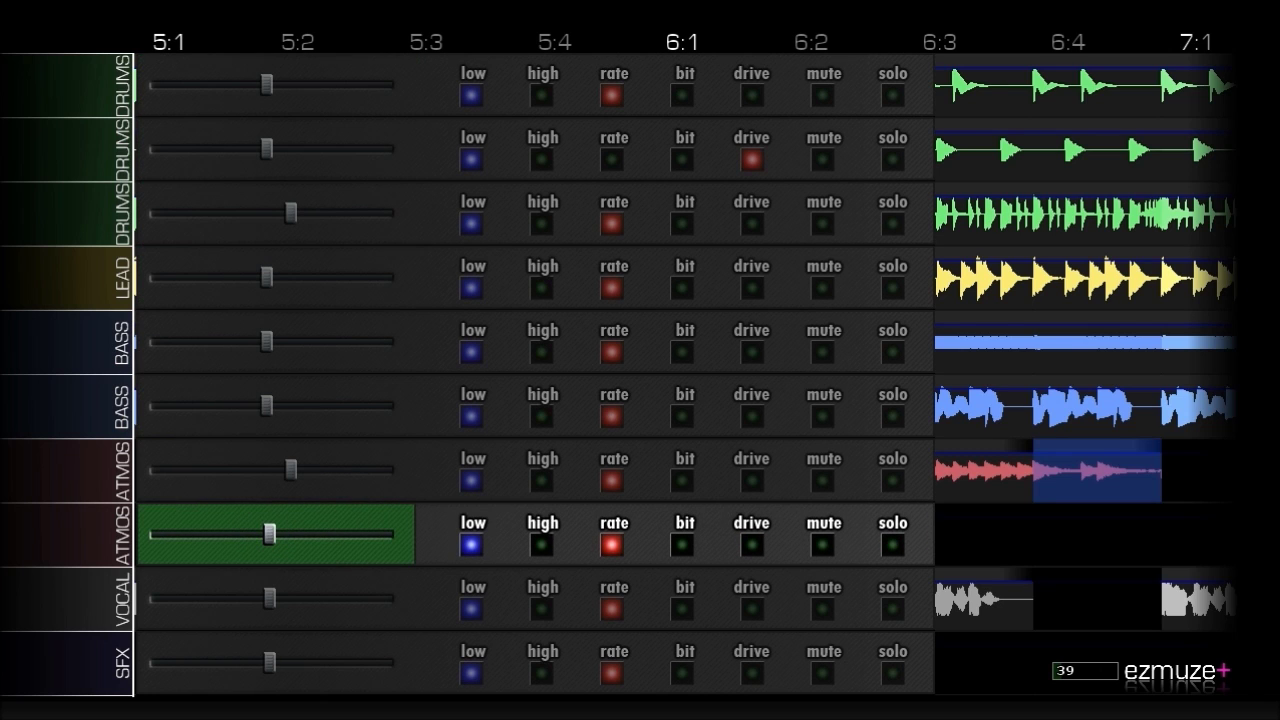
pyautogui.press('Escape')
pyautogui.press('Right')
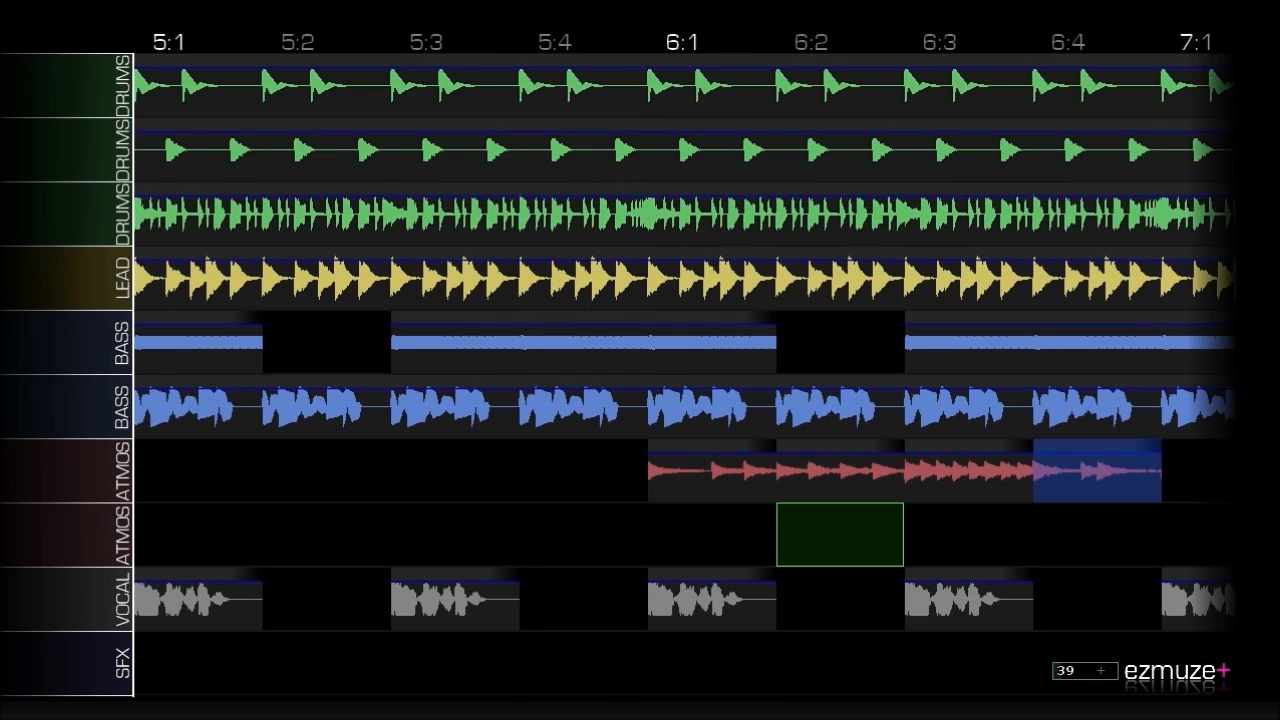
pyautogui.press('Left')
pyautogui.press('Up')
pyautogui.press('Right')
pyautogui.press('Right')
pyautogui.press('Right')
pyautogui.press('Left')
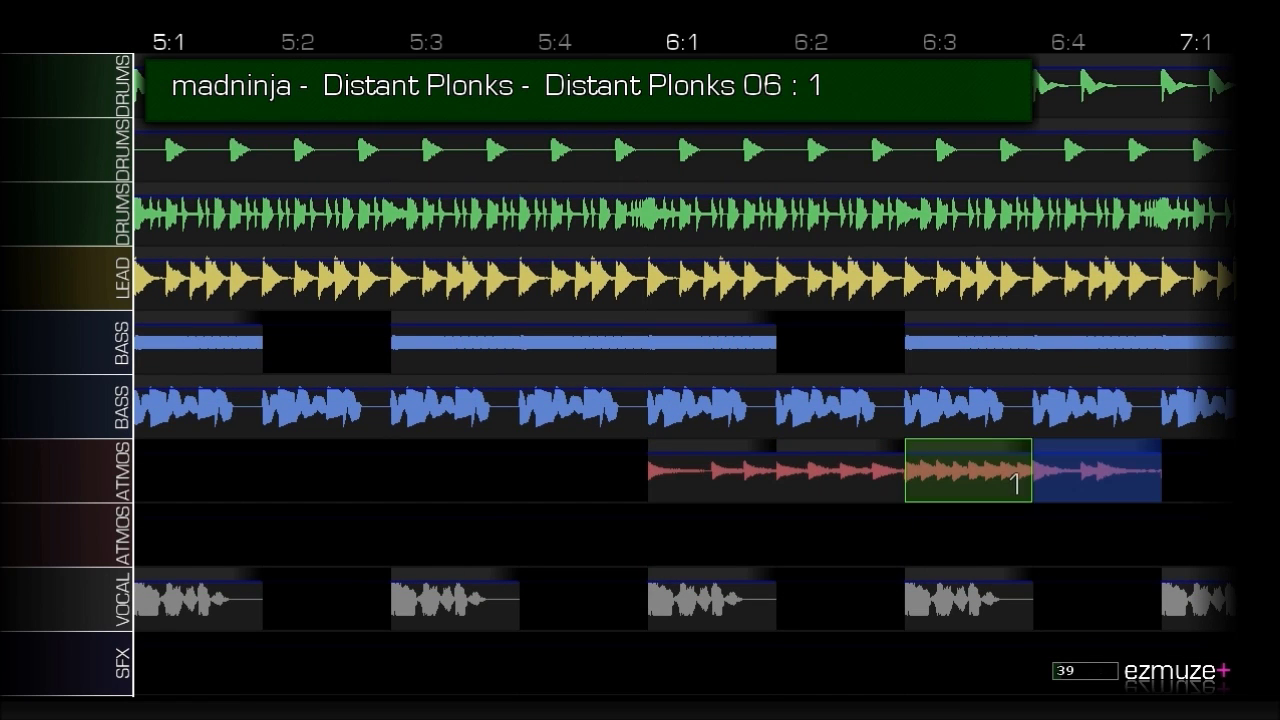
pyautogui.press('Left')
pyautogui.press('Left')
pyautogui.press('Up')
pyautogui.press('Down')
pyautogui.press('Up')
pyautogui.press('Down')
pyautogui.press('Up')
pyautogui.press('Right')
pyautogui.press('Right')
pyautogui.press('Right')
pyautogui.press('Left')
pyautogui.press('Left')
pyautogui.press('Left')
pyautogui.press('Down')
pyautogui.press('Right')
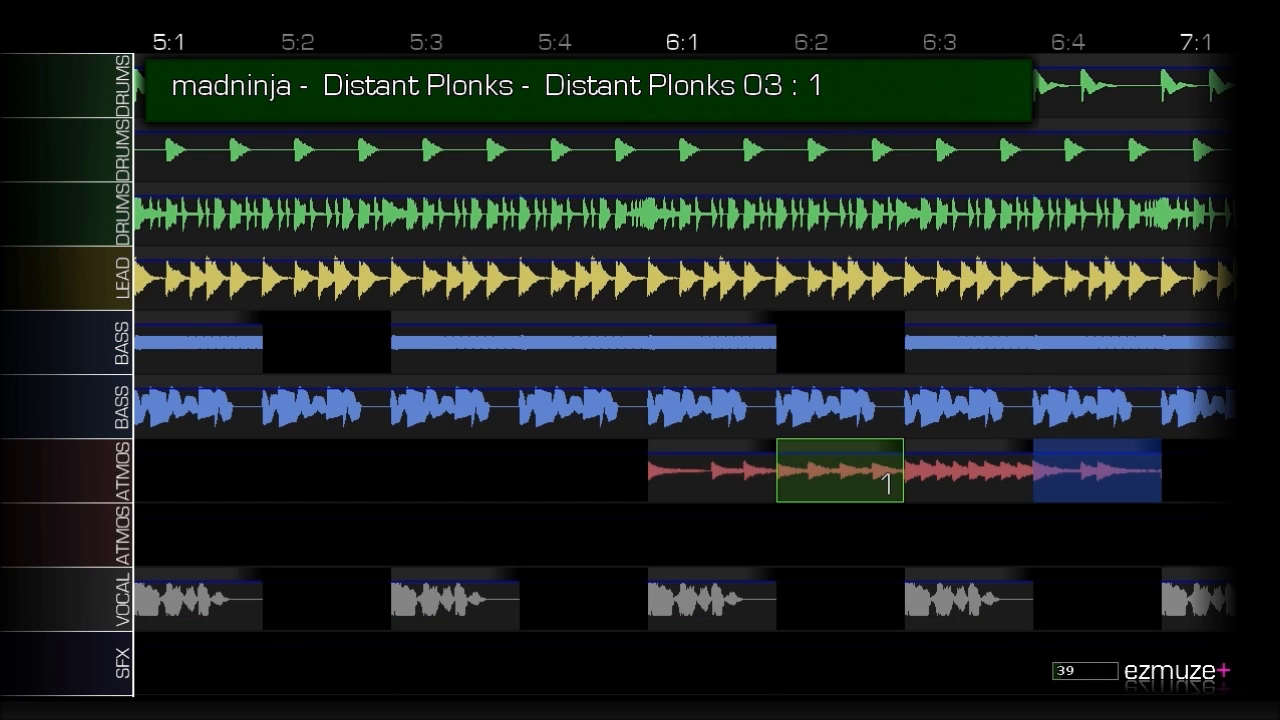
pyautogui.press('Right')
pyautogui.press('Right')
pyautogui.press('Left')
pyautogui.press('Left')
pyautogui.press('Left')
pyautogui.press('Right')
pyautogui.press('Right')
pyautogui.press('Right')
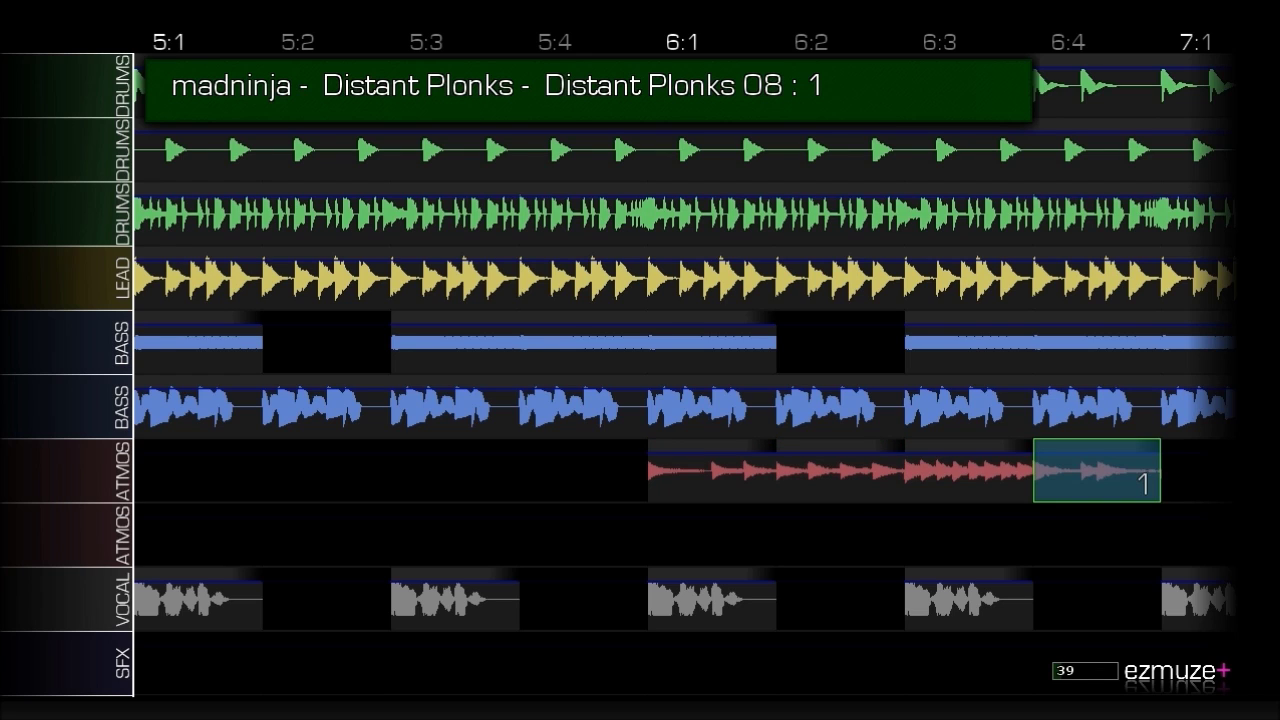
pyautogui.press('Left')
pyautogui.press('Left')
pyautogui.press('Left')
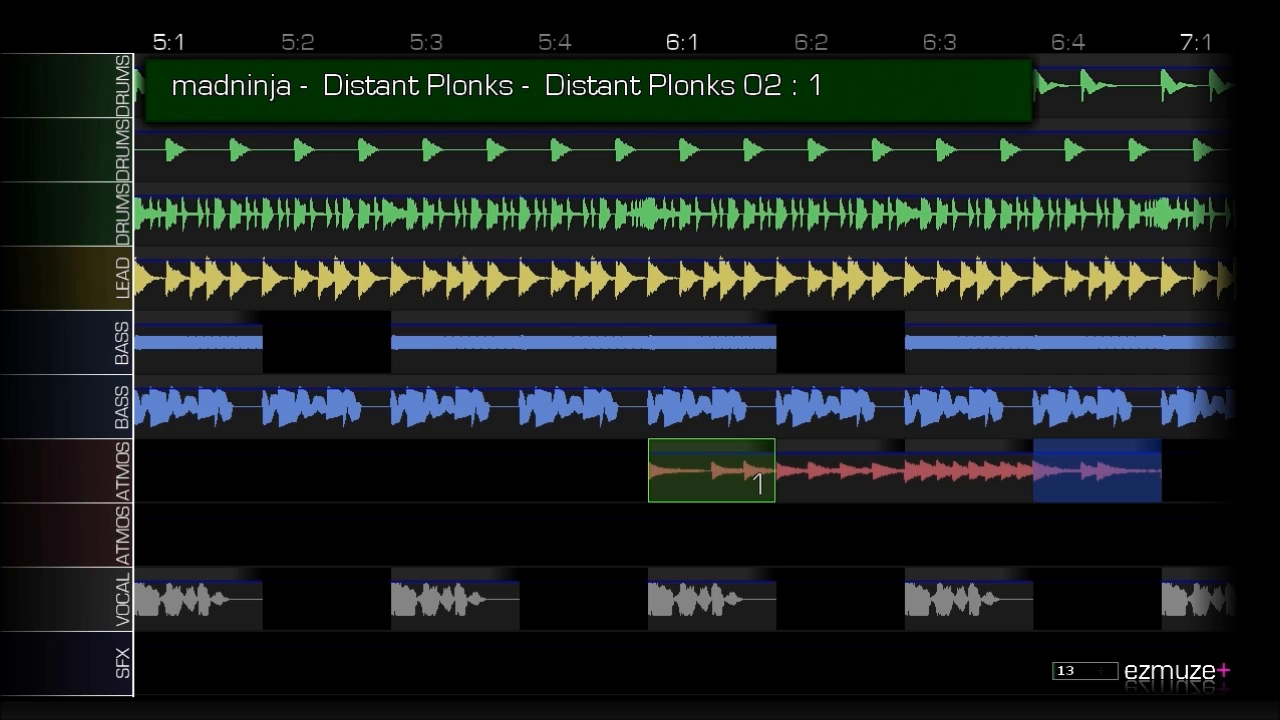
pyautogui.press('Right')
pyautogui.press('Right')
pyautogui.press('Right')
pyautogui.press('Left')
pyautogui.press('Left')
pyautogui.press('Left')
pyautogui.press('Right')
pyautogui.press('Right')
pyautogui.press('Right')
pyautogui.press('Up')
pyautogui.press('Down')
pyautogui.press('Up')
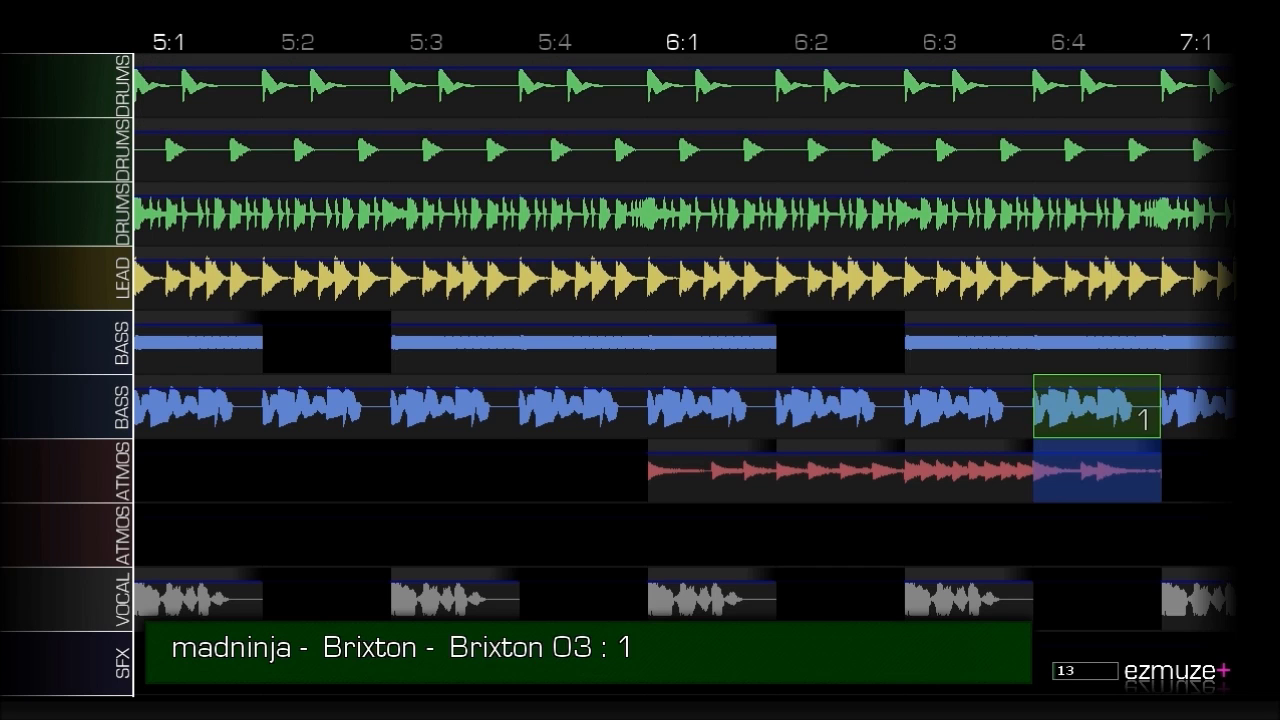
pyautogui.press('Up')
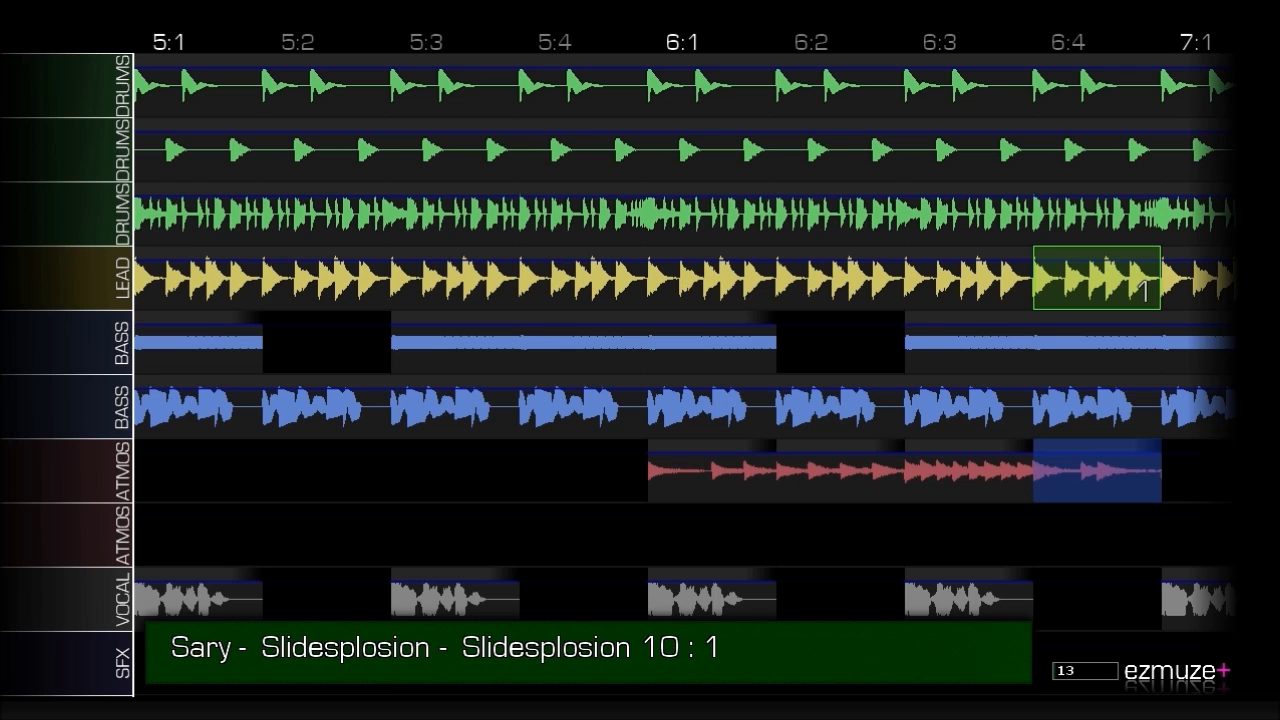
pyautogui.press('Down')
pyautogui.press('Down')
pyautogui.press('Down')
pyautogui.press('Down')
# Play the song back from 6:1 on the first atmos track to check the volume balance.
pyautogui.press('Up')
pyautogui.press('Left')
pyautogui.press('Left')
pyautogui.press('Left')
pyautogui.press('Left')
pyautogui.press('Right')
pyautogui.press('space')
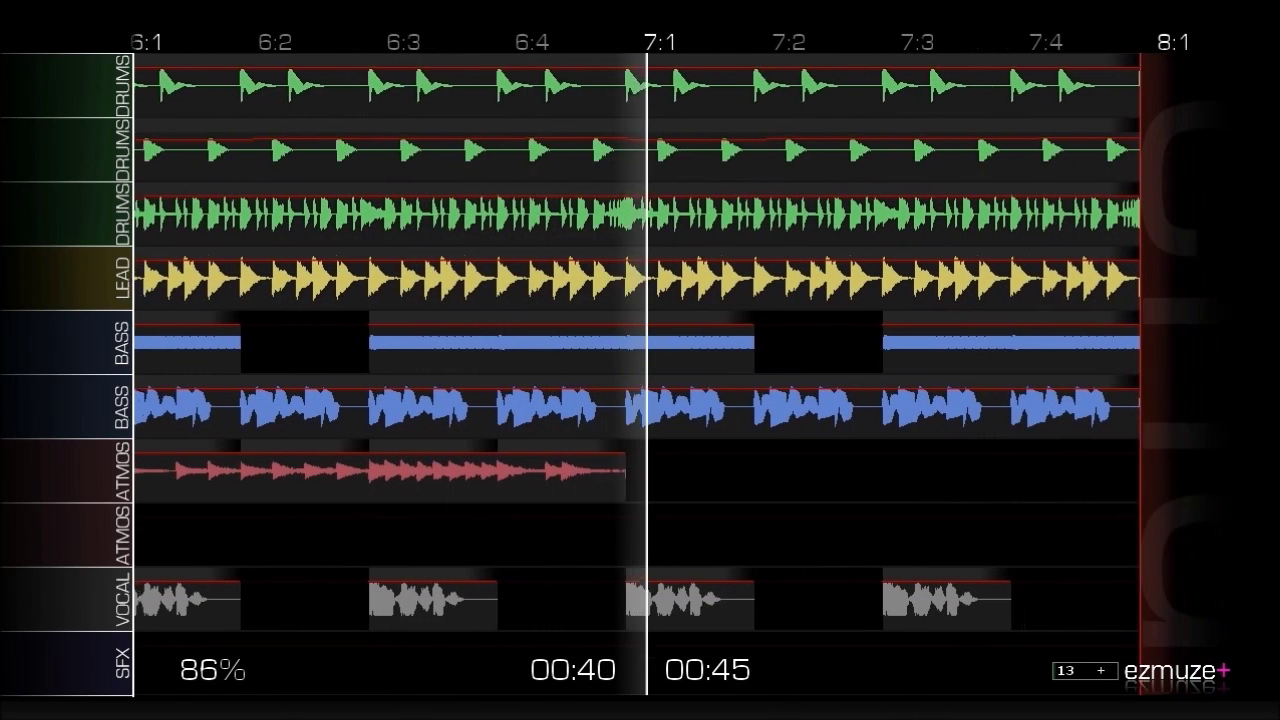
pyautogui.press('space')
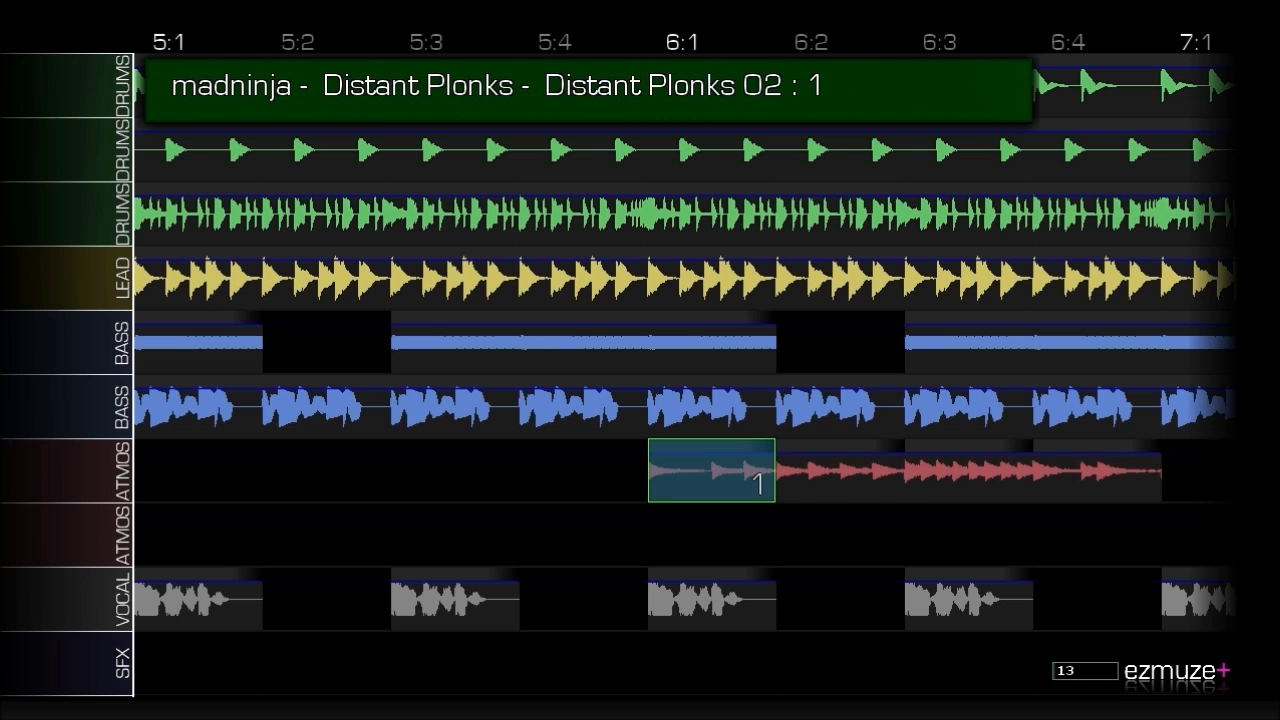
# Lower the song's tempo to below 164 BPM in the song properties and play the result from 6:1.
pyautogui.press('Escape')
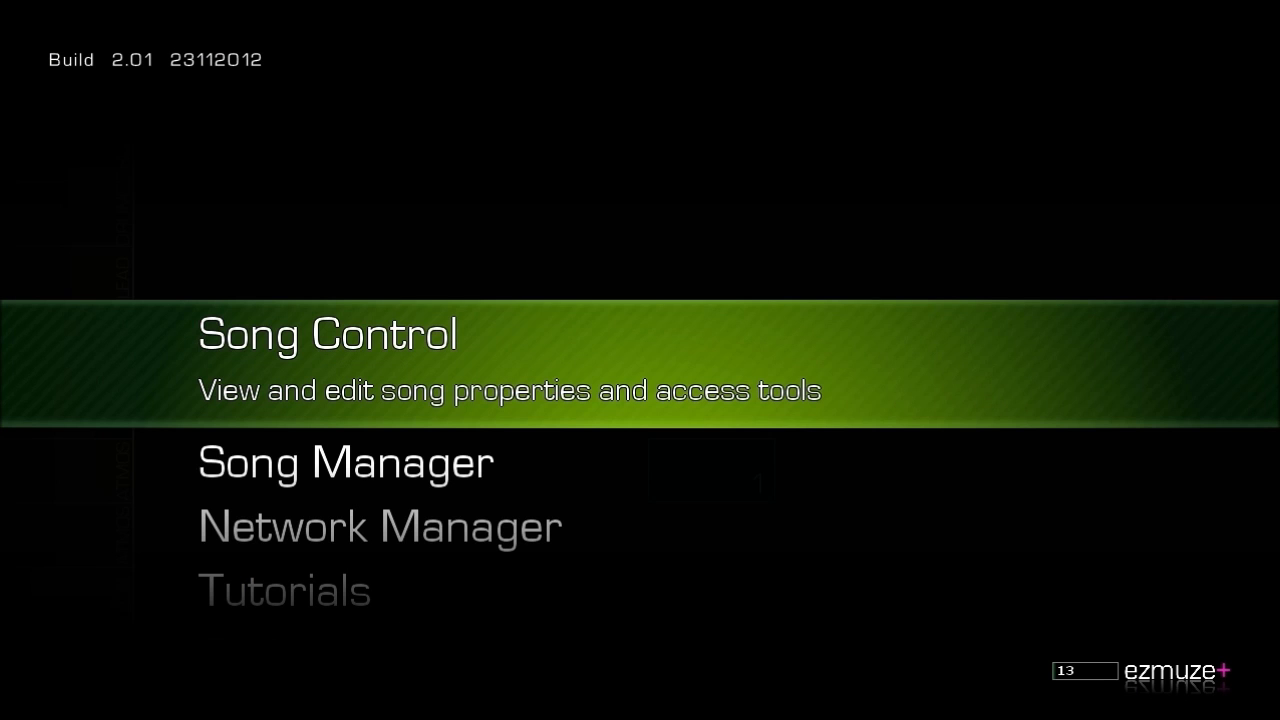
pyautogui.press('Down')
pyautogui.press('Up')
pyautogui.press('Return')
pyautogui.press('Down')
pyautogui.press('Left')
pyautogui.press('Left')
pyautogui.press('Left')
pyautogui.press('Left')
pyautogui.press('Left')
pyautogui.press('Left')
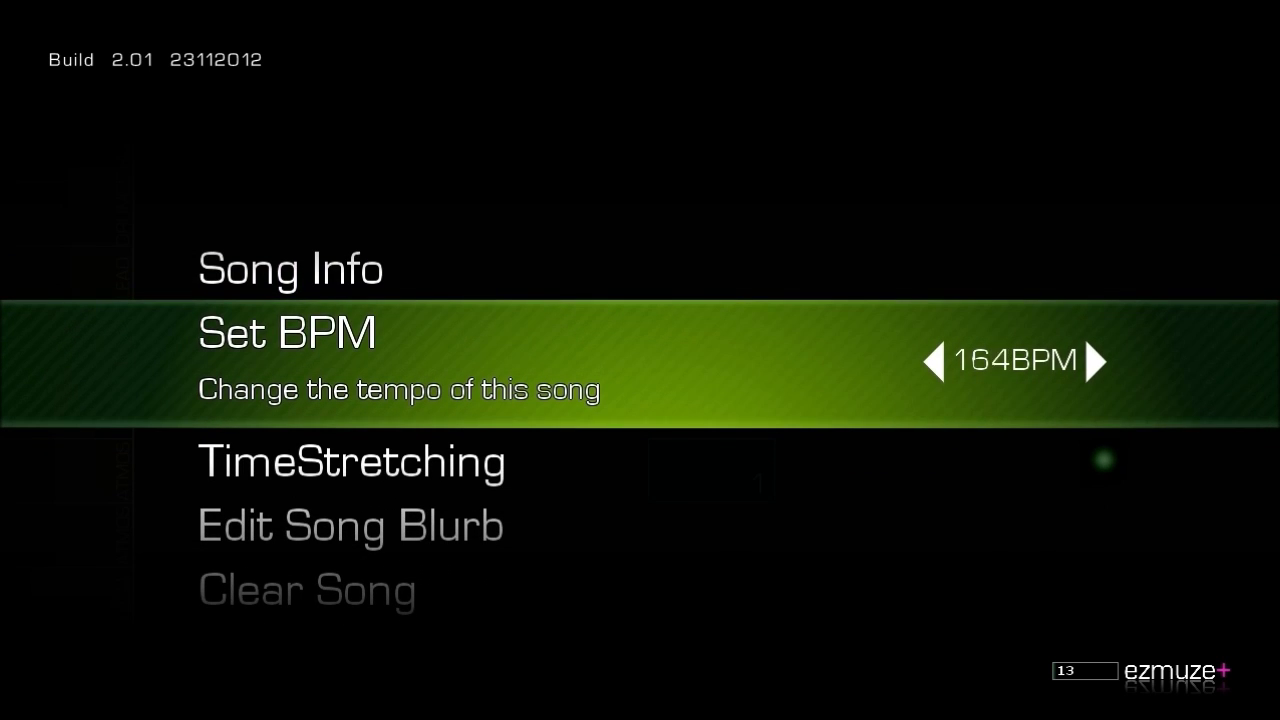
pyautogui.press('Left')
pyautogui.press('Left')
pyautogui.press('Left')
pyautogui.press('Left')
pyautogui.press('Left')
pyautogui.press('Left')
pyautogui.press('Left')
pyautogui.press('Left')
pyautogui.press('Left')
pyautogui.press('Left')
pyautogui.press('Left')
pyautogui.press('Left')
pyautogui.press('Left')
pyautogui.press('Left')
pyautogui.press('Left')
pyautogui.press('Left')
pyautogui.press('Left')
pyautogui.press('Left')
pyautogui.press('Escape')
pyautogui.press('Escape')
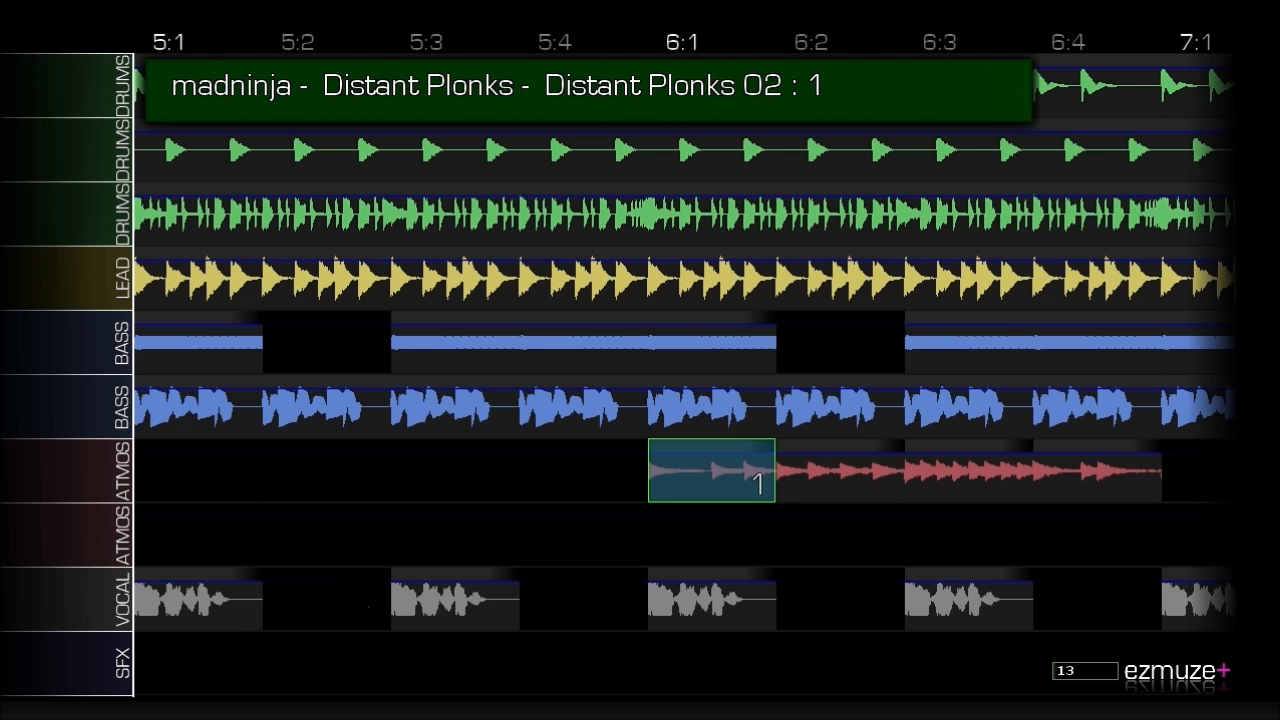
pyautogui.press('space')
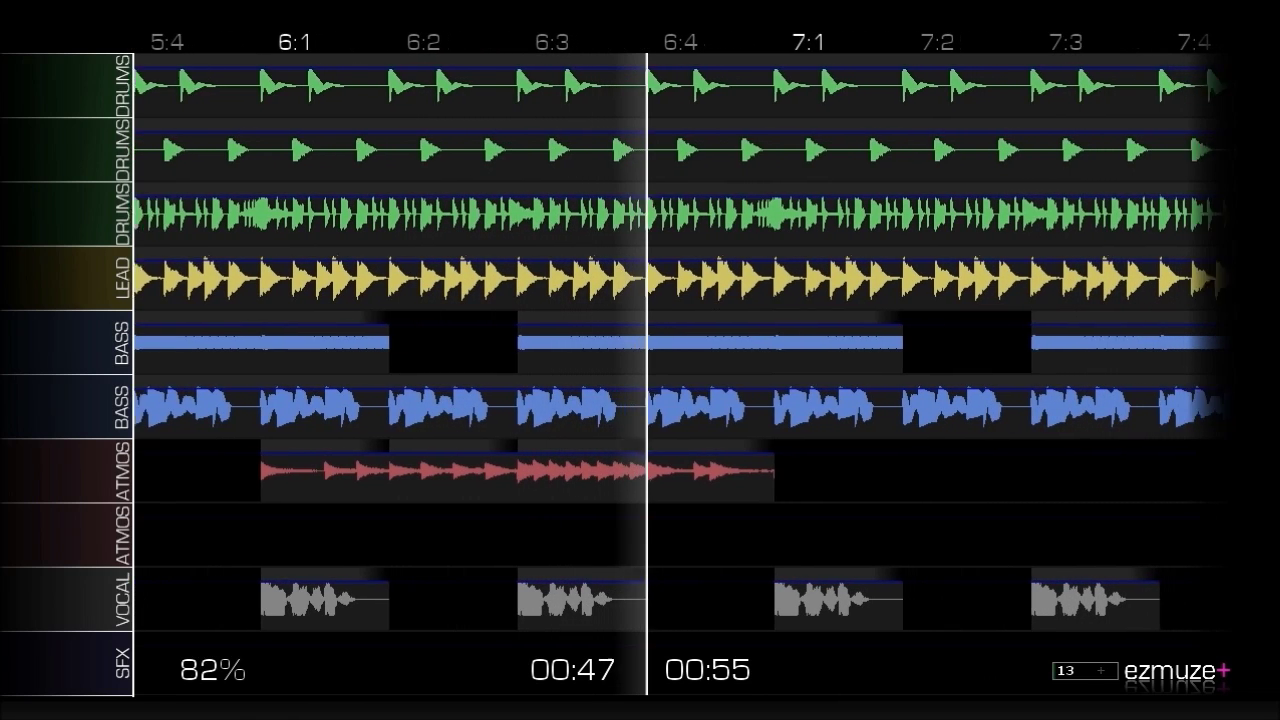
pyautogui.press('space')
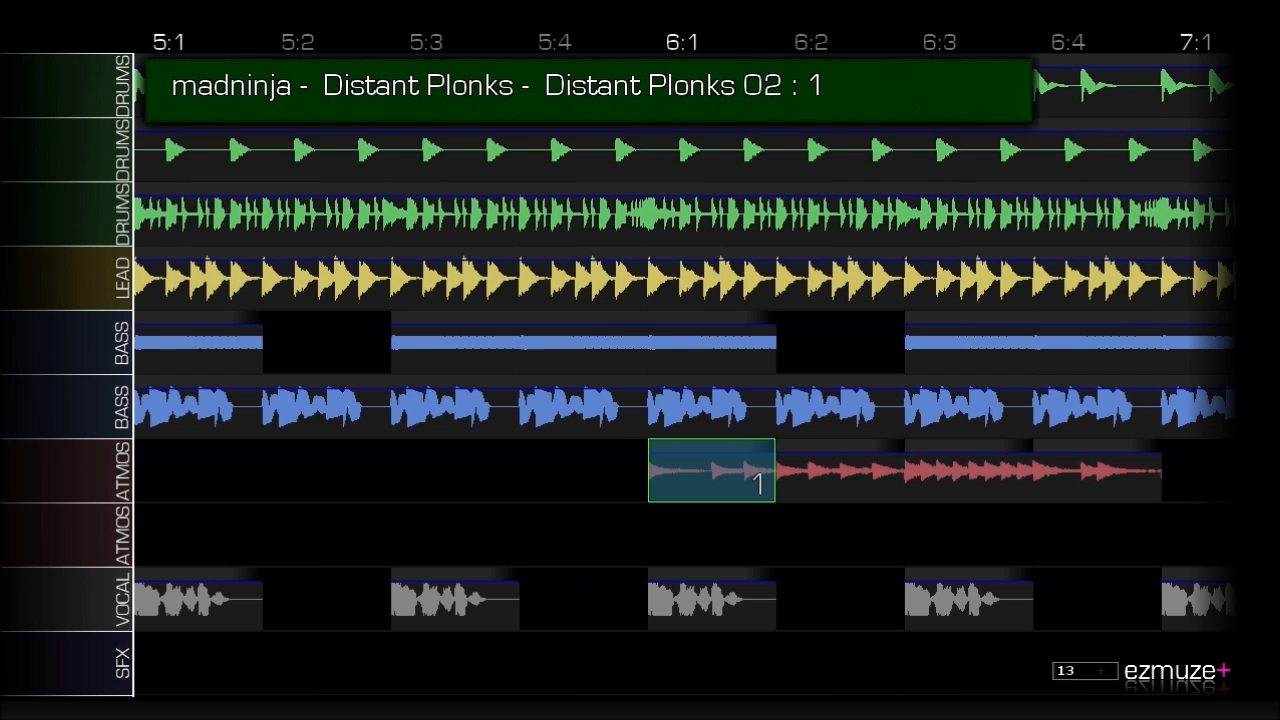
# Duplicate the first atmos track's samples from 6:1 to 6:4 into bar 7 with Quick Copy+Paste Area.
pyautogui.press('Right')
pyautogui.press('Right')
pyautogui.press('Right')
pyautogui.press('Right')
pyautogui.press('Return')
pyautogui.press('Return')
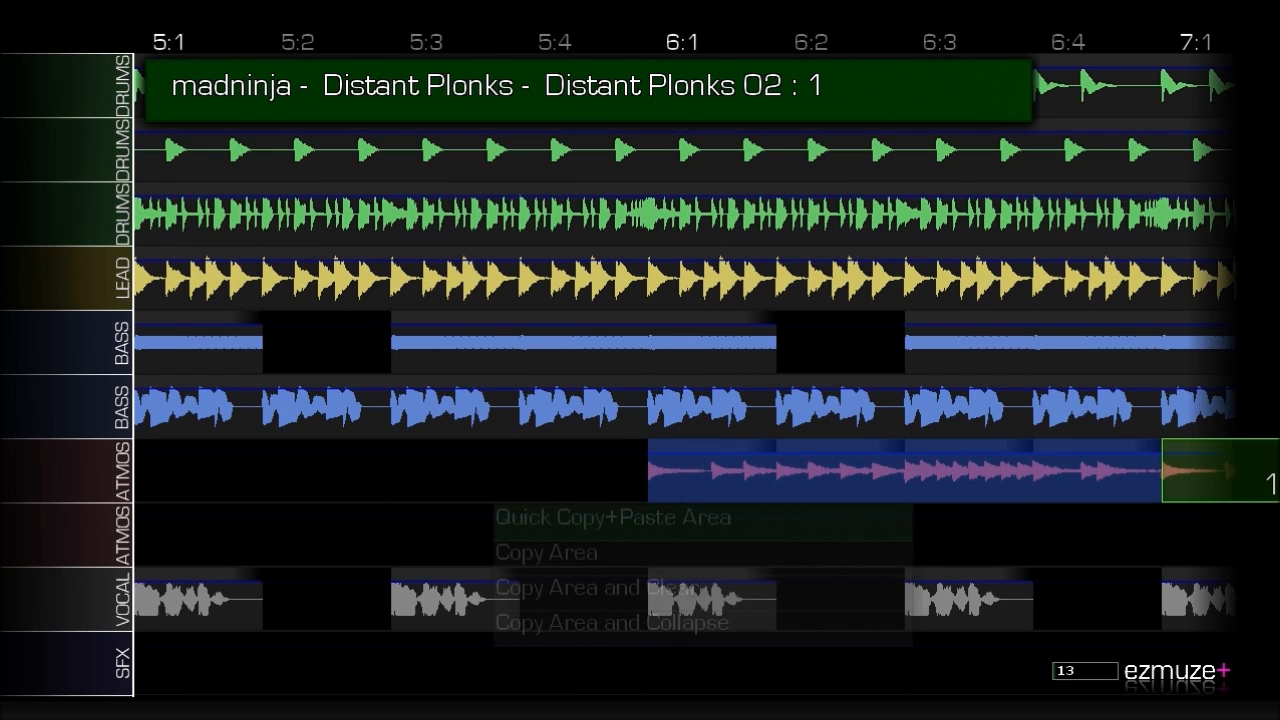
pyautogui.press('Right')
pyautogui.press('Right')
pyautogui.press('Left')
pyautogui.press('Left')
pyautogui.press('Left')
pyautogui.press('Left')
# Turn on the Loop Names display in the program options and return to the sequence.
pyautogui.press('Escape')
pyautogui.press('Down')
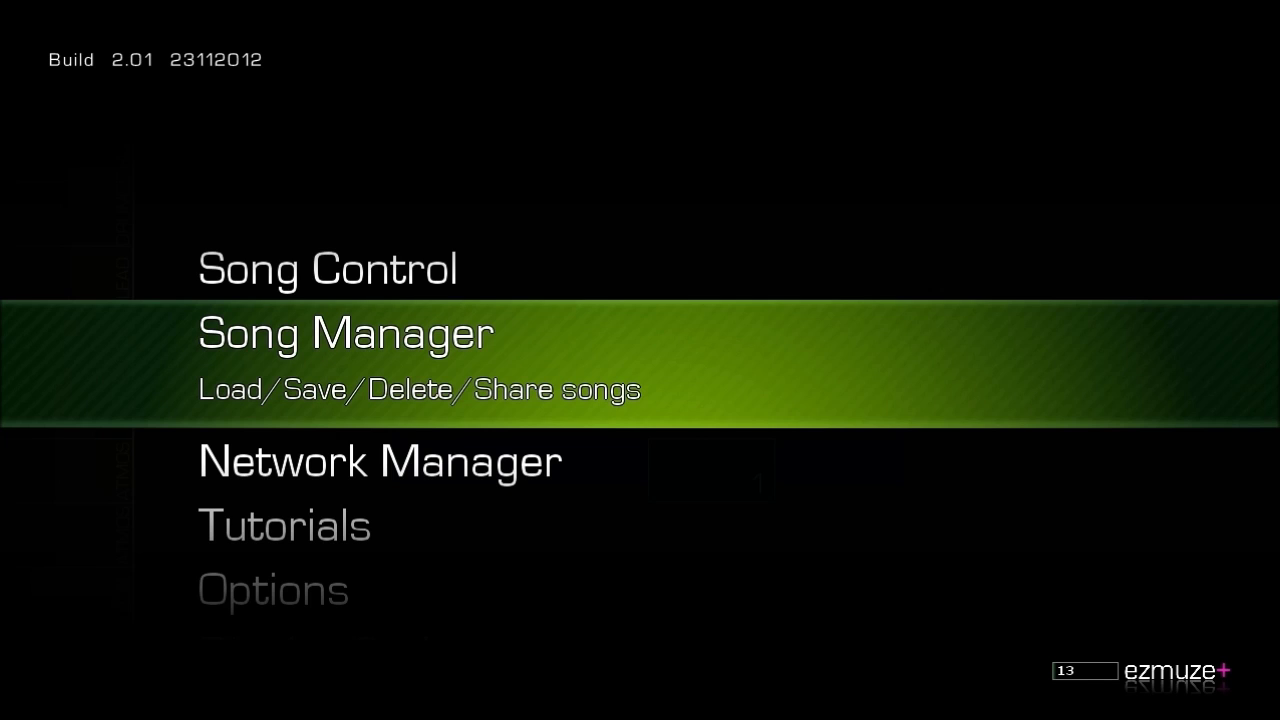
pyautogui.press('Up')
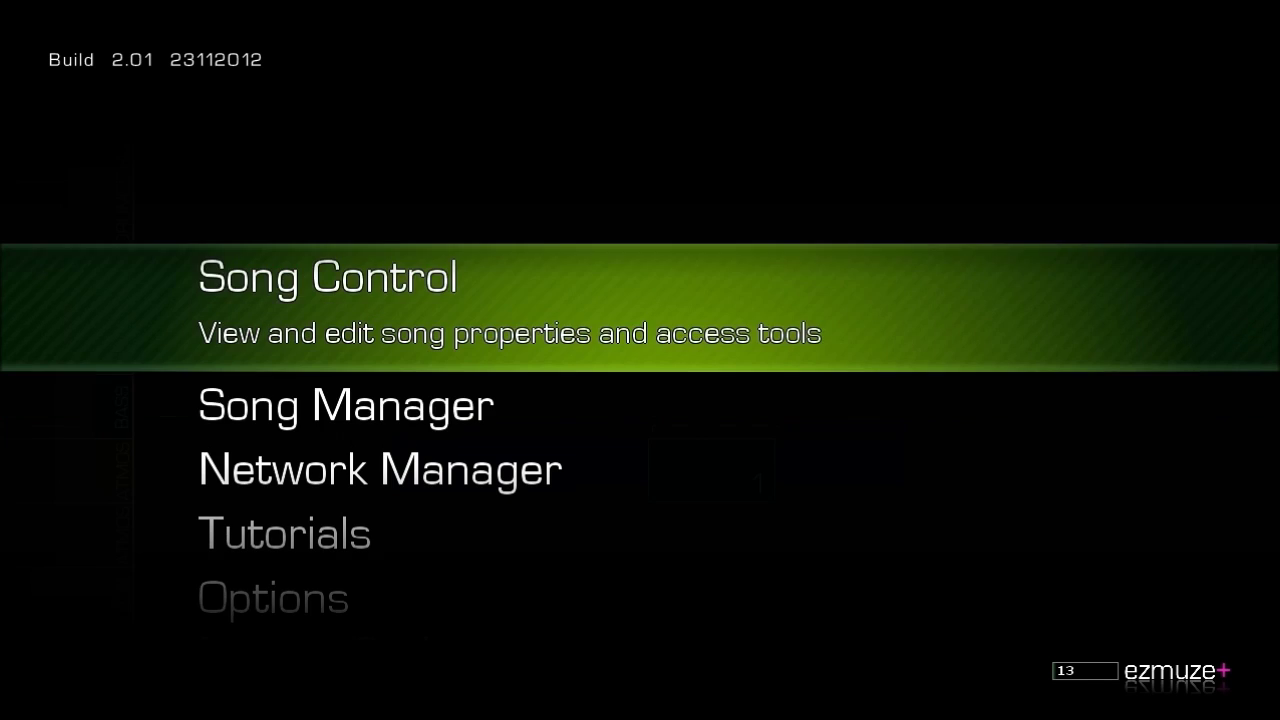
pyautogui.press('Down')
pyautogui.press('Down')
pyautogui.press('Down')
pyautogui.press('Down')
pyautogui.press('Down')
pyautogui.press('Return')
pyautogui.press('Down')
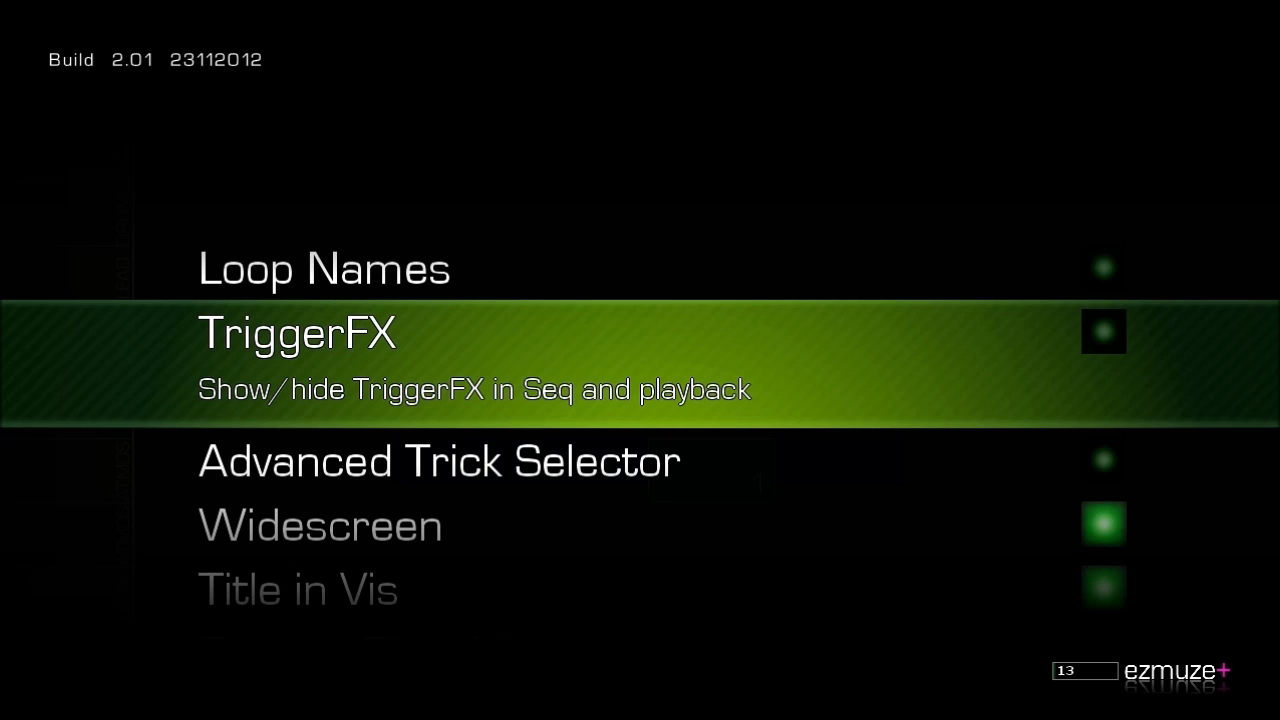
pyautogui.press('Up')
pyautogui.press('Escape')
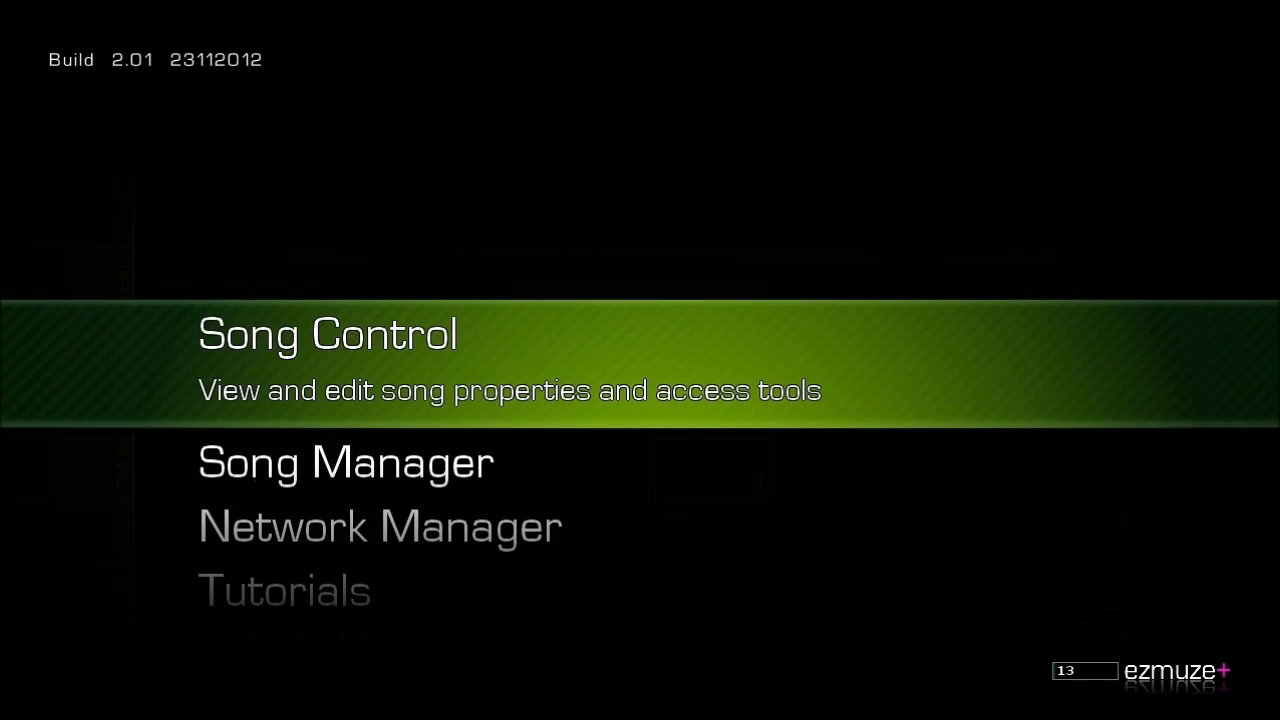
pyautogui.press('Escape')
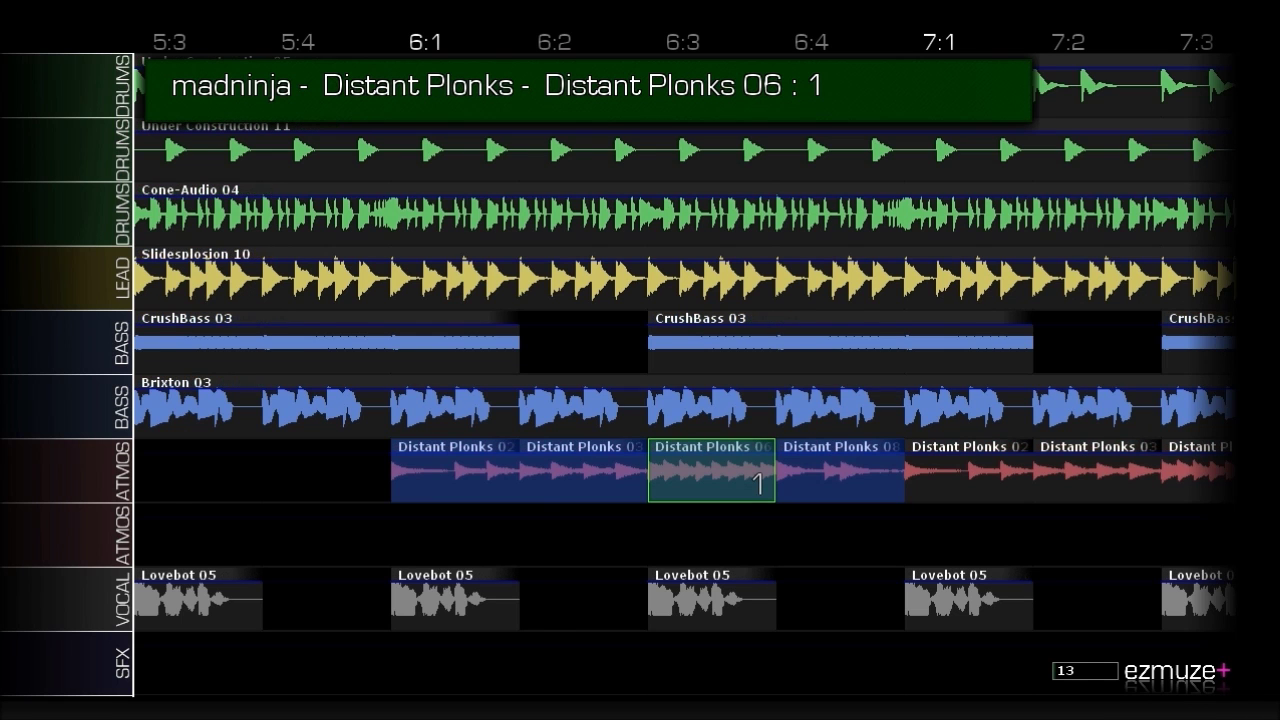
# Raise the first atmos track's volume slightly in the mixer and return to the sequence.
pyautogui.press('Left')
pyautogui.press('Left')
pyautogui.press('Tab')
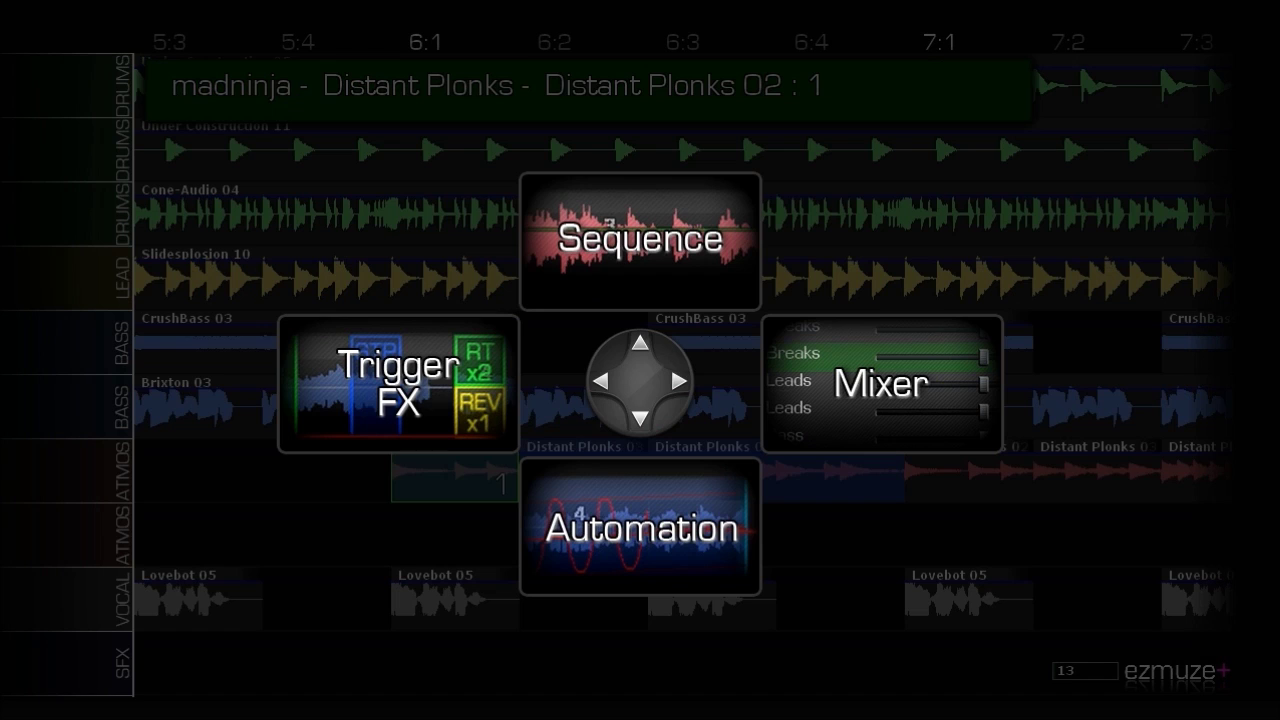
pyautogui.press('Right')
pyautogui.press('Right')
pyautogui.press('Right')
pyautogui.press('Right')
pyautogui.press('Right')
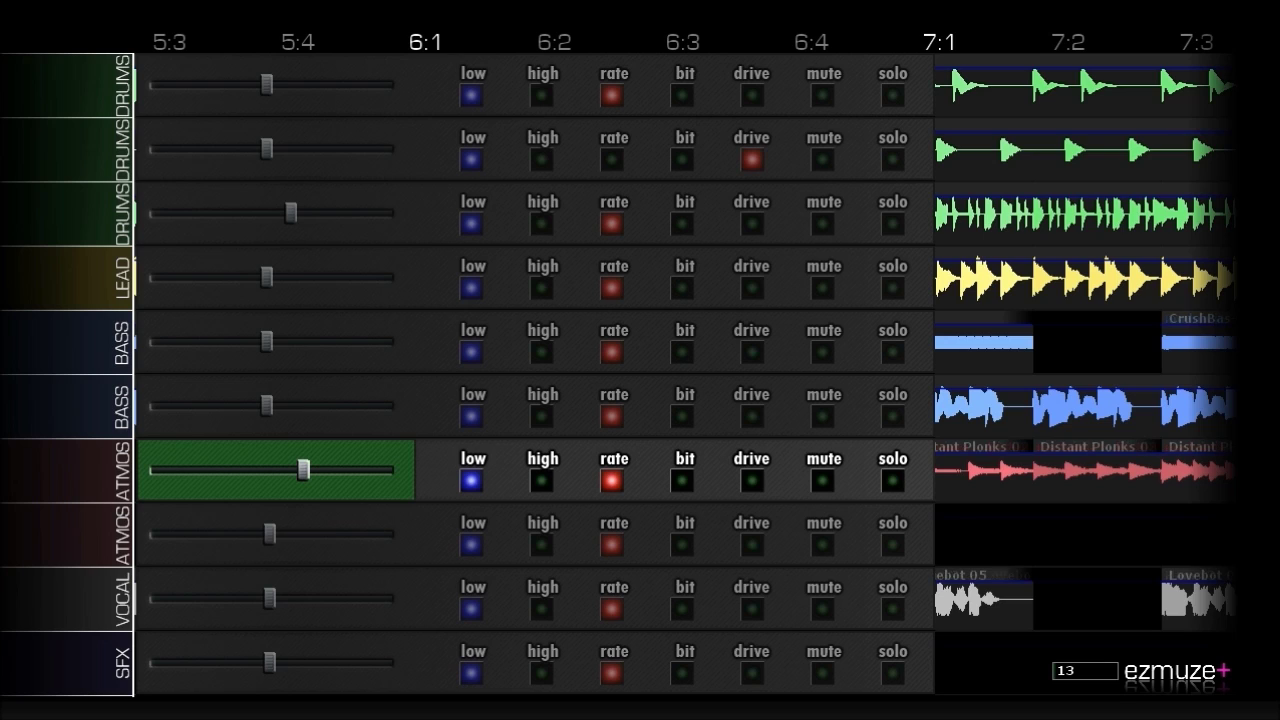
pyautogui.press('Tab')
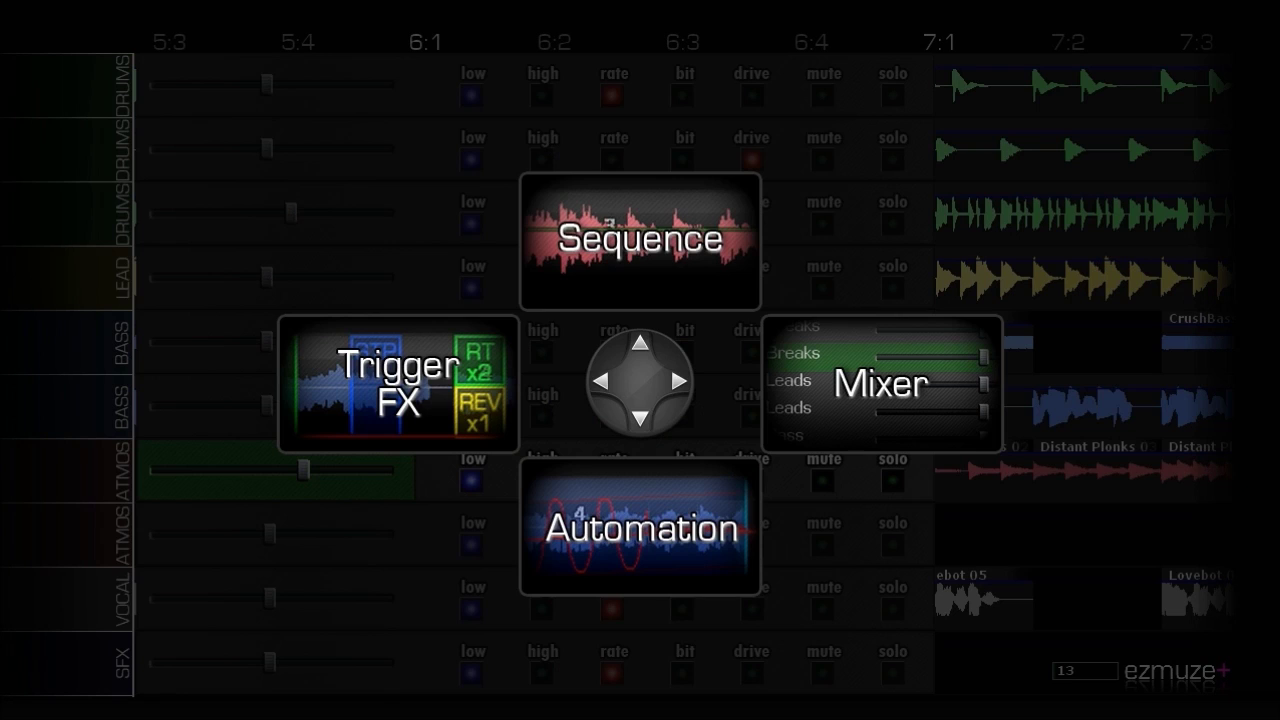
pyautogui.press('Up')
# Play the song back, including from the beginning at 0:1, to check the atmos level against the other tracks.
pyautogui.press('Left')
pyautogui.press('space')
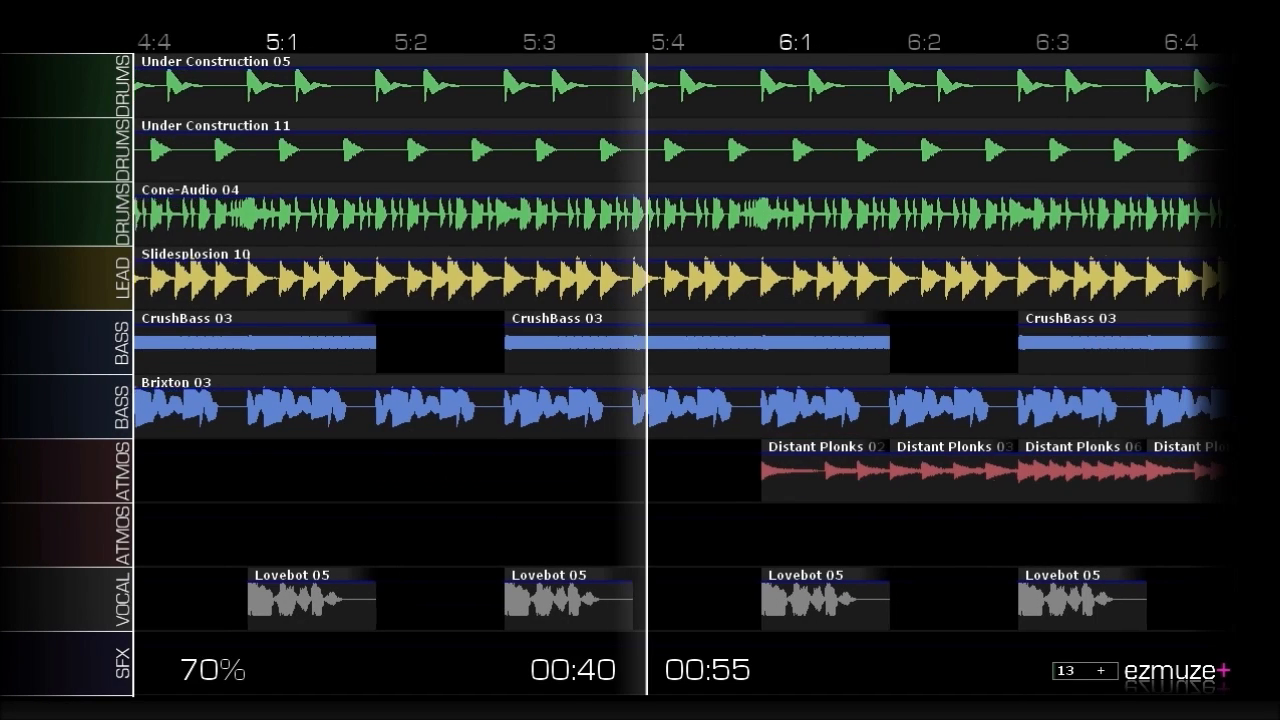
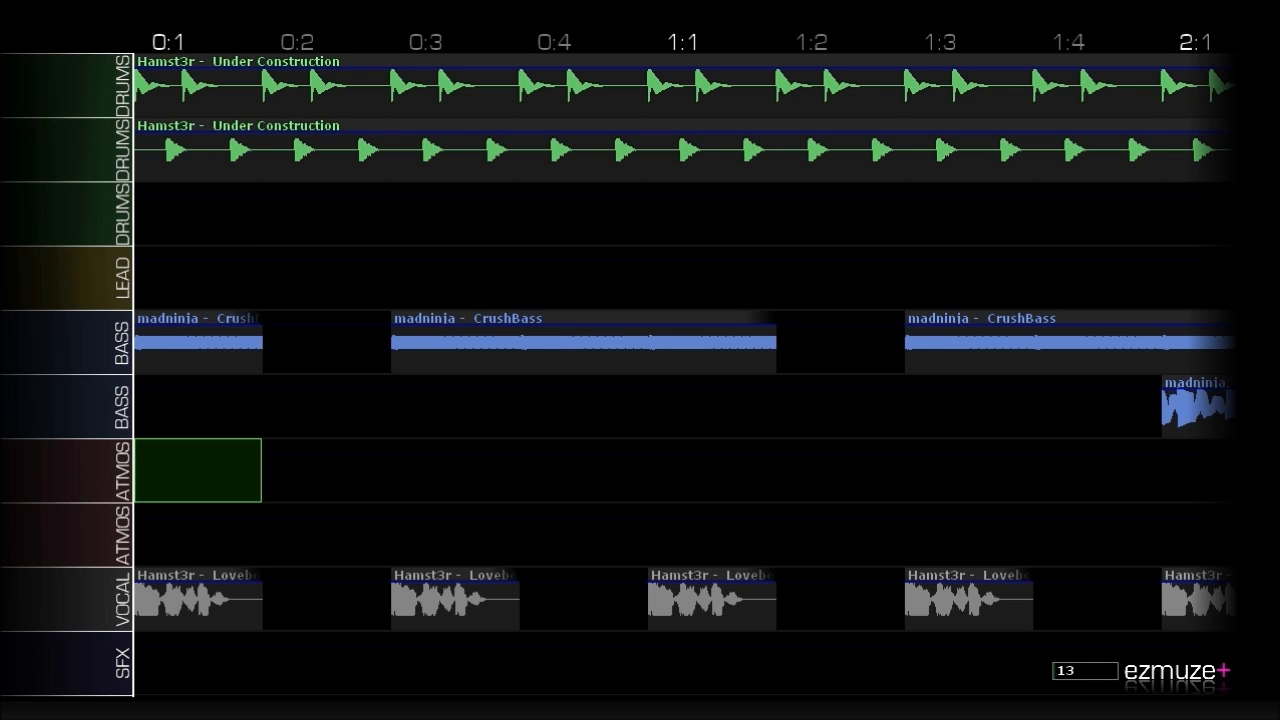
pyautogui.press('space')
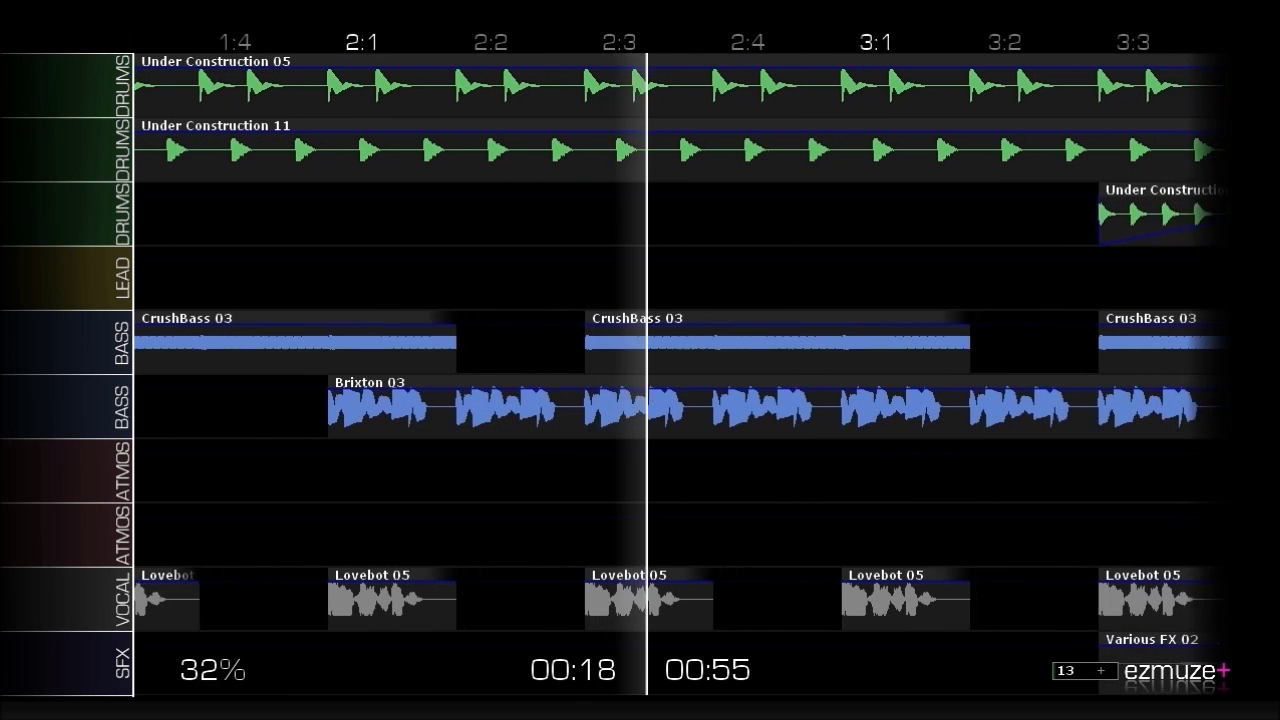
pyautogui.press('space')
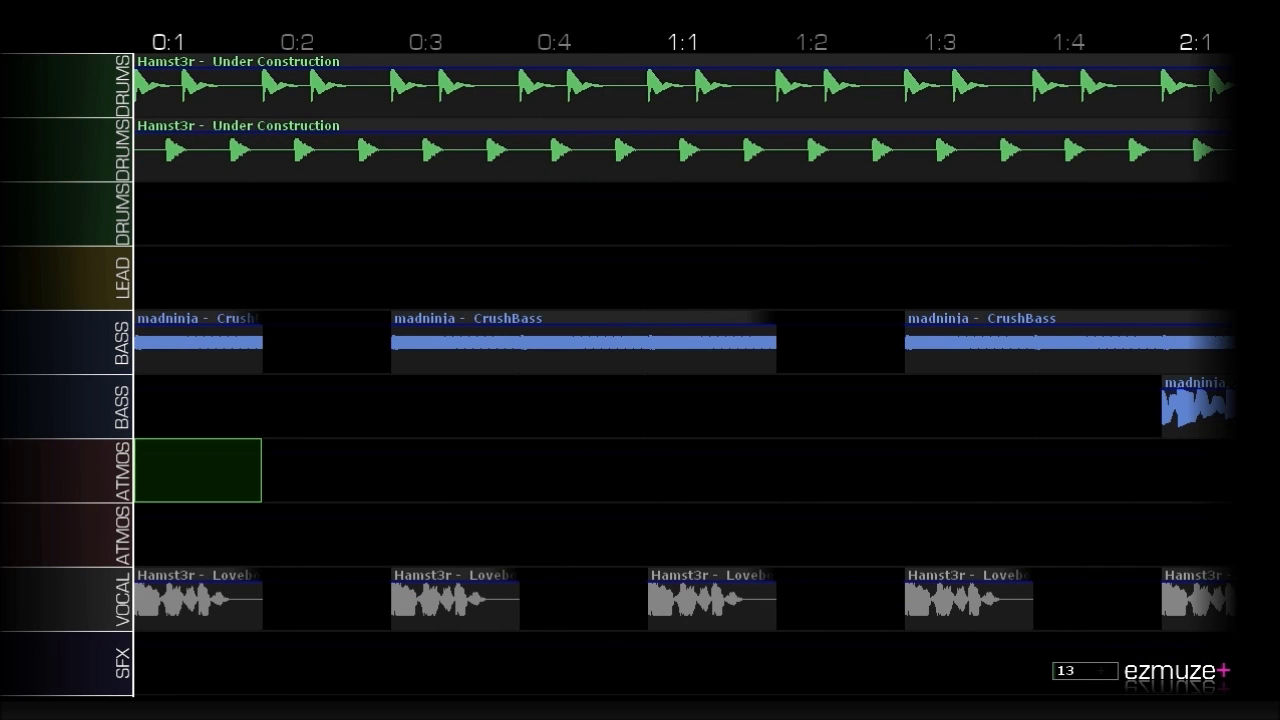
# Lower the volume of the Brixton 03 bass track slightly in the mixer and return to the sequence.
pyautogui.press('Up')
pyautogui.press('Right')
pyautogui.press('Right')
pyautogui.press('Right')
pyautogui.press('Right')
pyautogui.press('Right')
pyautogui.press('Right')
pyautogui.press('Right')
pyautogui.press('Right')
pyautogui.press('Right')
pyautogui.press('Right')
pyautogui.press('Right')
pyautogui.press('Right')
pyautogui.press('Right')
pyautogui.press('Right')
pyautogui.press('Right')
pyautogui.press('Right')
pyautogui.press('Right')
pyautogui.press('Right')
pyautogui.press('Right')
pyautogui.press('Right')
pyautogui.press('Right')
pyautogui.press('Right')
pyautogui.press('Right')
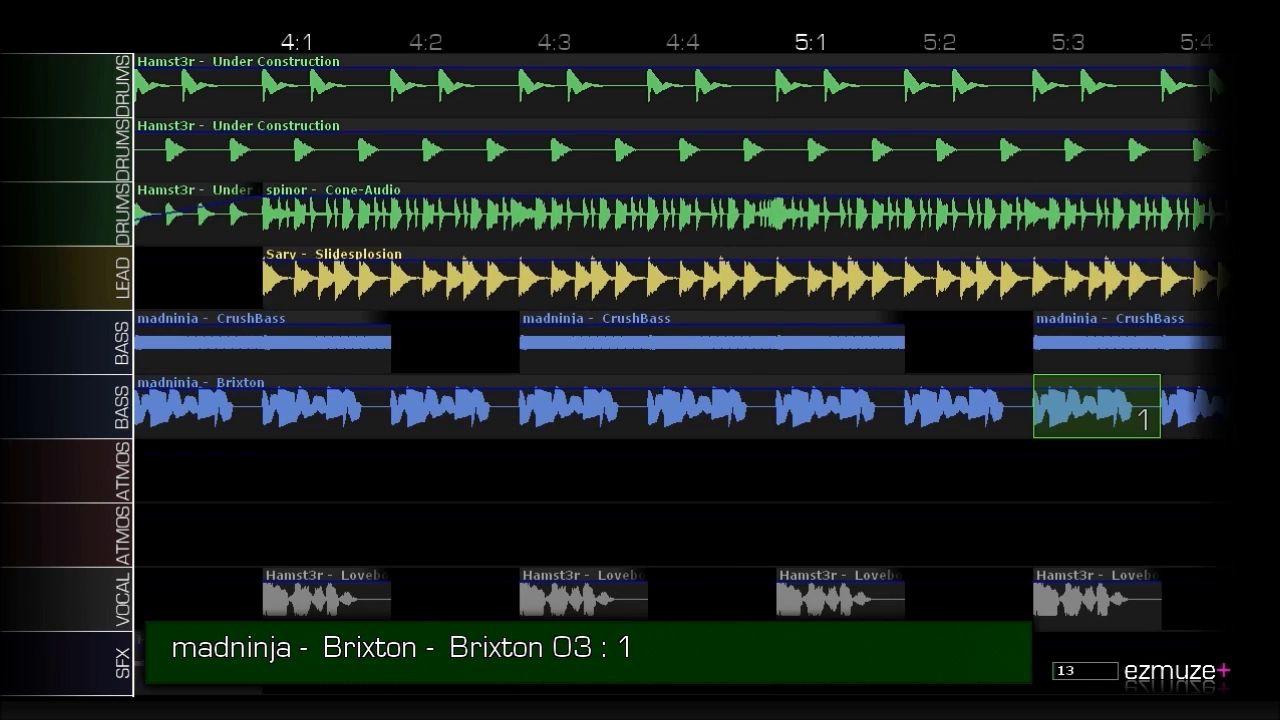
pyautogui.press('Left')
pyautogui.press('Left')
pyautogui.press('Left')
pyautogui.press('Left')
pyautogui.press('Left')
pyautogui.press('Left')
pyautogui.press('Left')
pyautogui.press('Left')
pyautogui.press('Left')
pyautogui.press('Left')
pyautogui.press('Left')
pyautogui.press('Left')
pyautogui.press('Left')
pyautogui.press('Left')
pyautogui.press('Left')
pyautogui.press('Left')
pyautogui.press('Left')
pyautogui.press('Left')
pyautogui.press('Left')
pyautogui.press('Left')
pyautogui.press('Left')
pyautogui.press('Left')
pyautogui.press('Left')
pyautogui.press('Left')
pyautogui.press('Left')
pyautogui.press('Left')
pyautogui.press('Left')
pyautogui.press('Left')
pyautogui.press('Left')
pyautogui.press('Left')
pyautogui.press('Left')
pyautogui.press('Left')
pyautogui.press('Right')
pyautogui.press('Right')
pyautogui.press('Right')
pyautogui.press('Right')
pyautogui.press('Right')
pyautogui.press('Right')
pyautogui.press('Right')
pyautogui.press('Right')
pyautogui.press('Right')
pyautogui.press('Right')
pyautogui.press('Right')
pyautogui.press('Right')
pyautogui.press('Right')
pyautogui.press('Right')
pyautogui.press('Right')
pyautogui.press('Right')
pyautogui.press('Right')
pyautogui.press('Right')
pyautogui.press('Right')
pyautogui.press('Right')
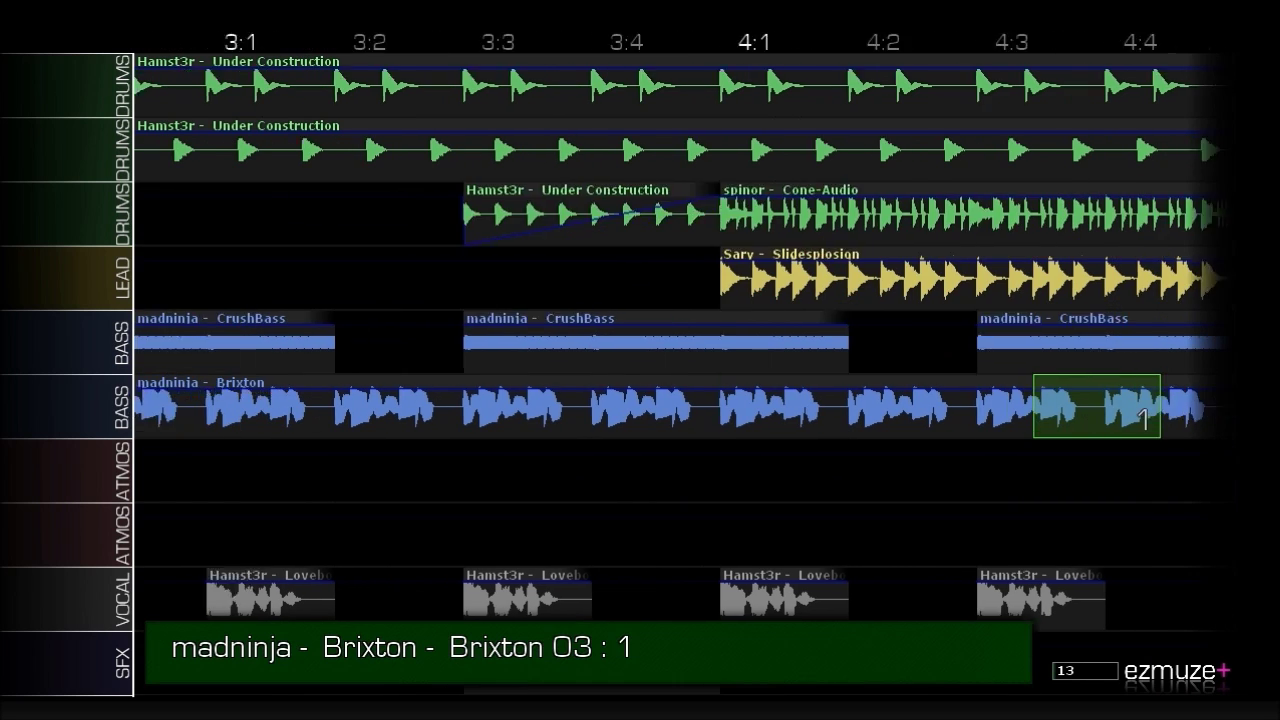
pyautogui.press('Tab')
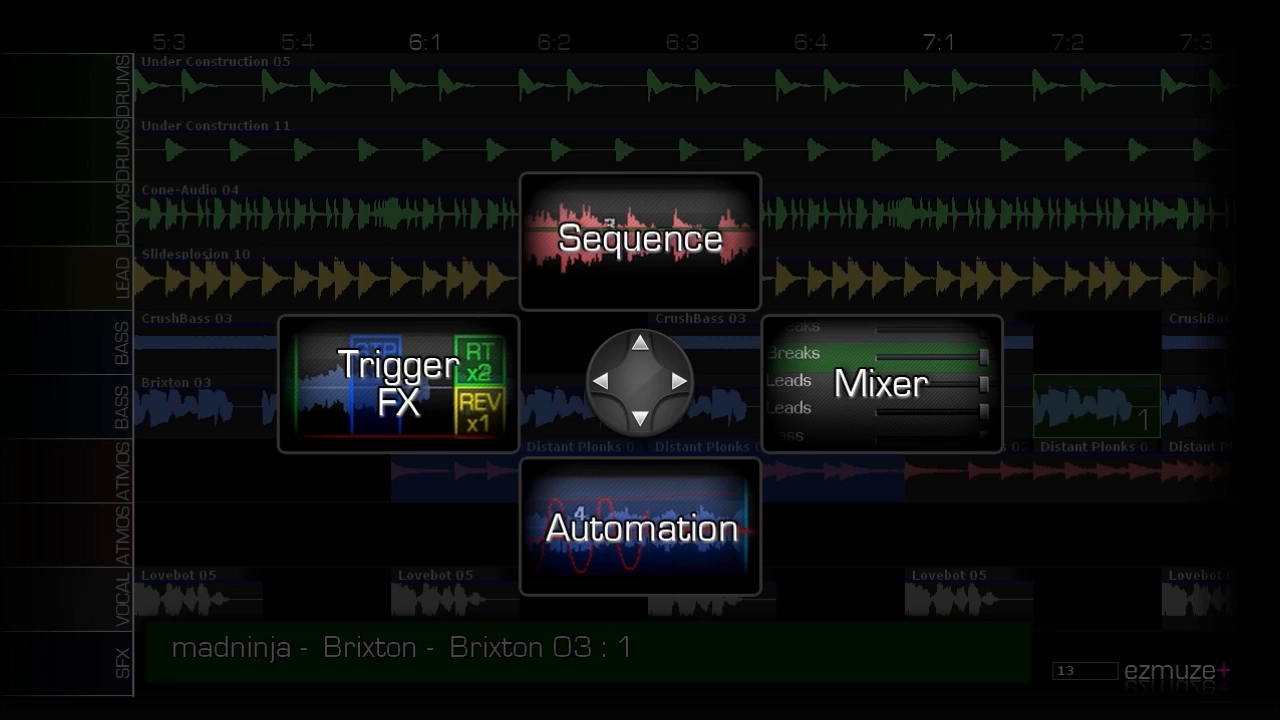
pyautogui.press('Right')
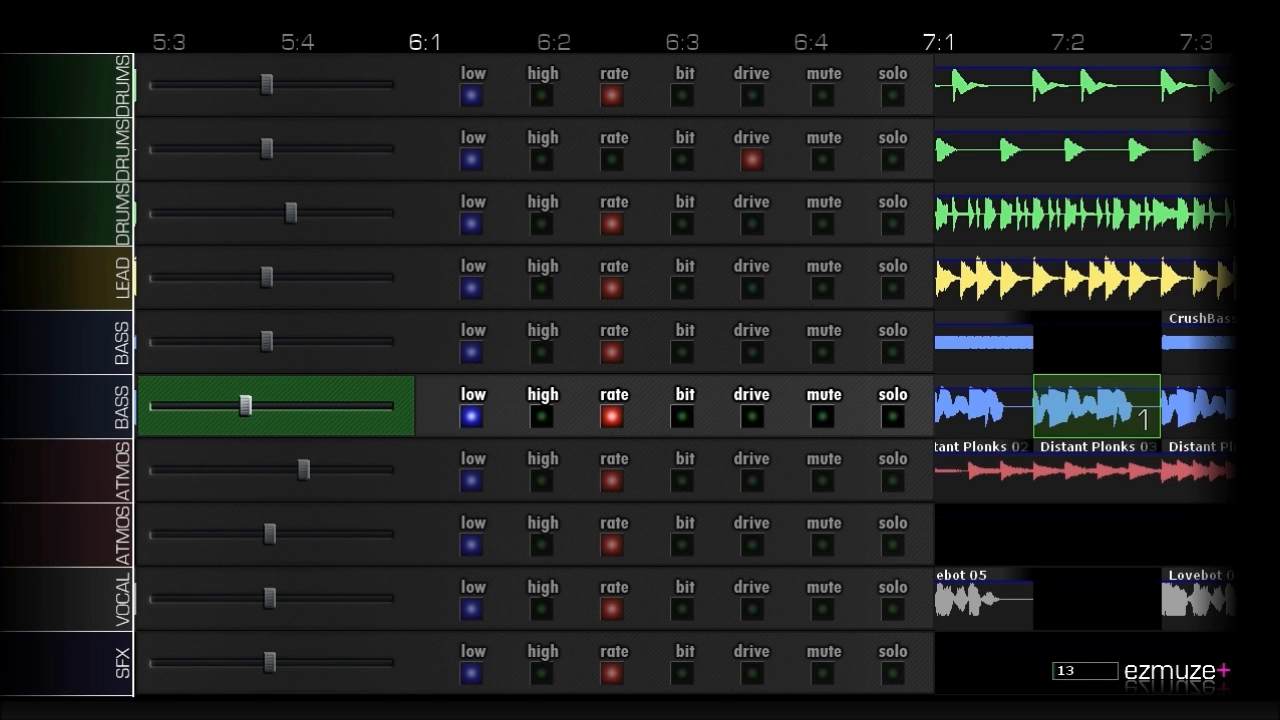
pyautogui.press('Escape')
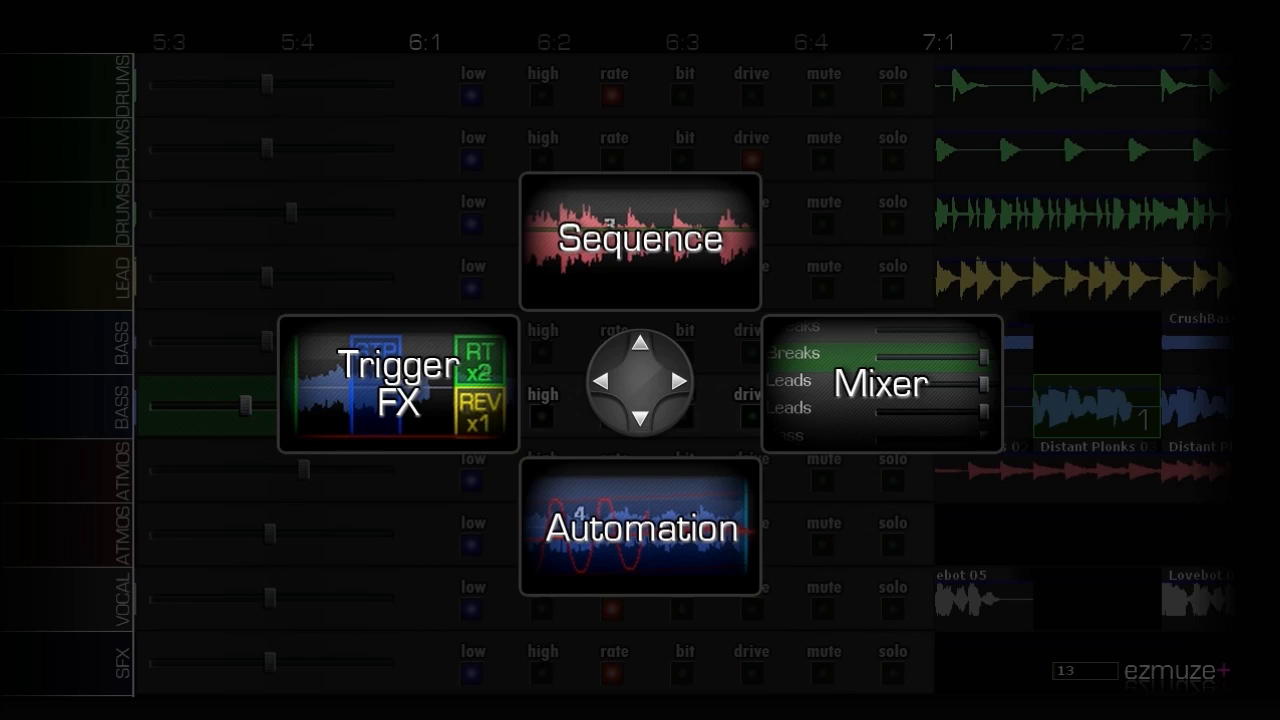
pyautogui.press('Up')
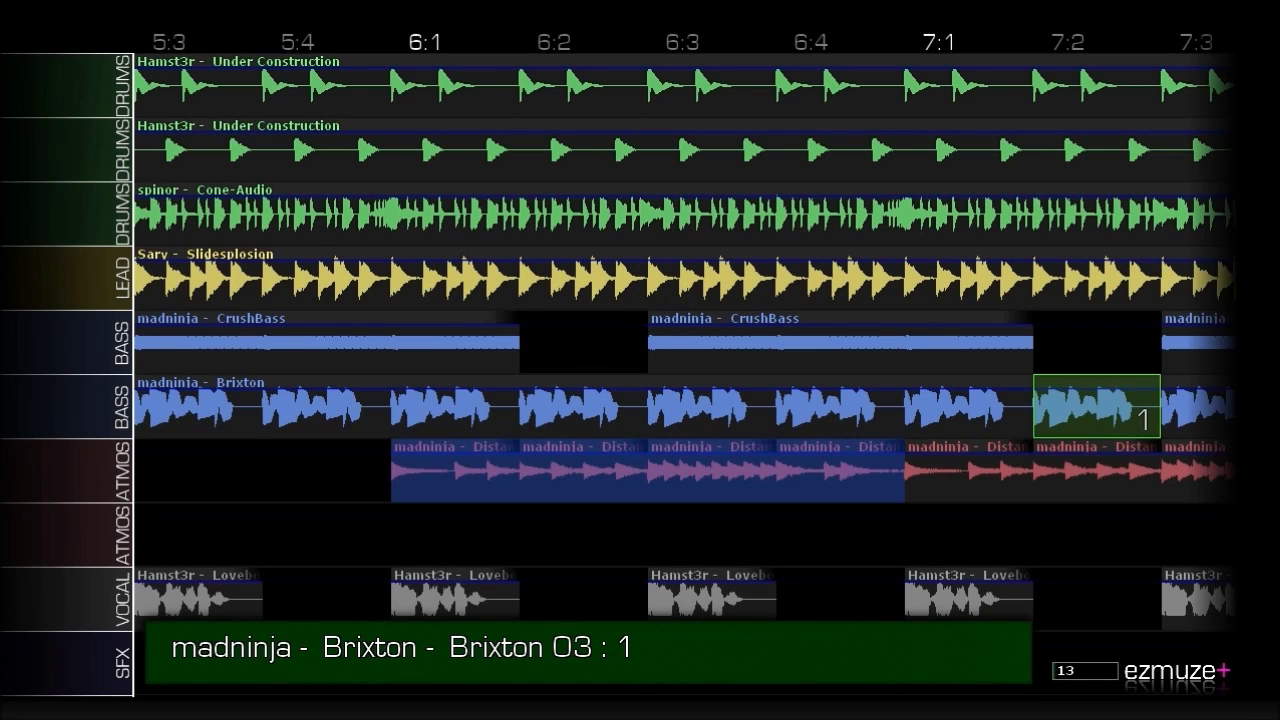
# Play the song from its beginning to check the lowered bass level.
pyautogui.press('Left')
pyautogui.press('Left')
pyautogui.press('Left')
pyautogui.press('Left')
pyautogui.press('Left')
pyautogui.press('Left')
pyautogui.press('Left')
pyautogui.press('Left')
pyautogui.press('Left')
pyautogui.press('Left')
pyautogui.press('Left')
pyautogui.press('Left')
pyautogui.press('Left')
pyautogui.press('Left')
pyautogui.press('Left')
pyautogui.press('Left')
pyautogui.press('Left')
pyautogui.press('Left')
pyautogui.press('Left')
pyautogui.press('Left')
pyautogui.press('Left')
pyautogui.press('Left')
pyautogui.press('Left')
pyautogui.press('Left')
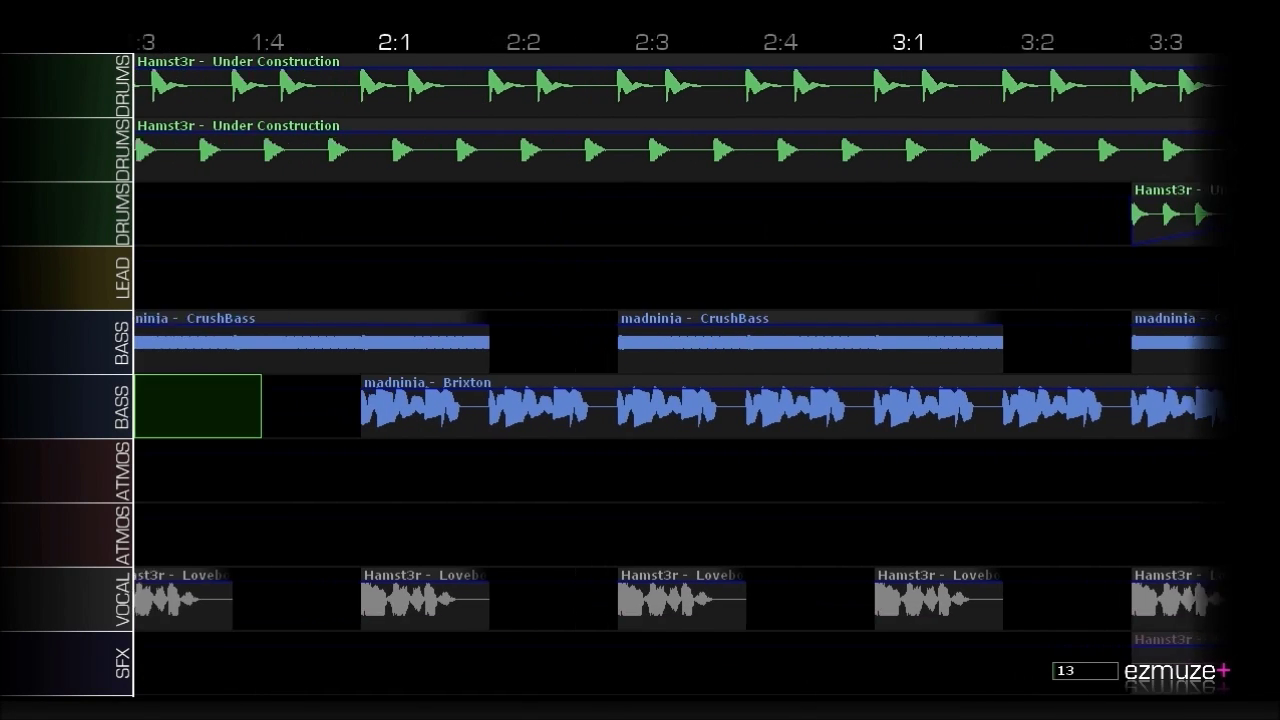
pyautogui.press('space')
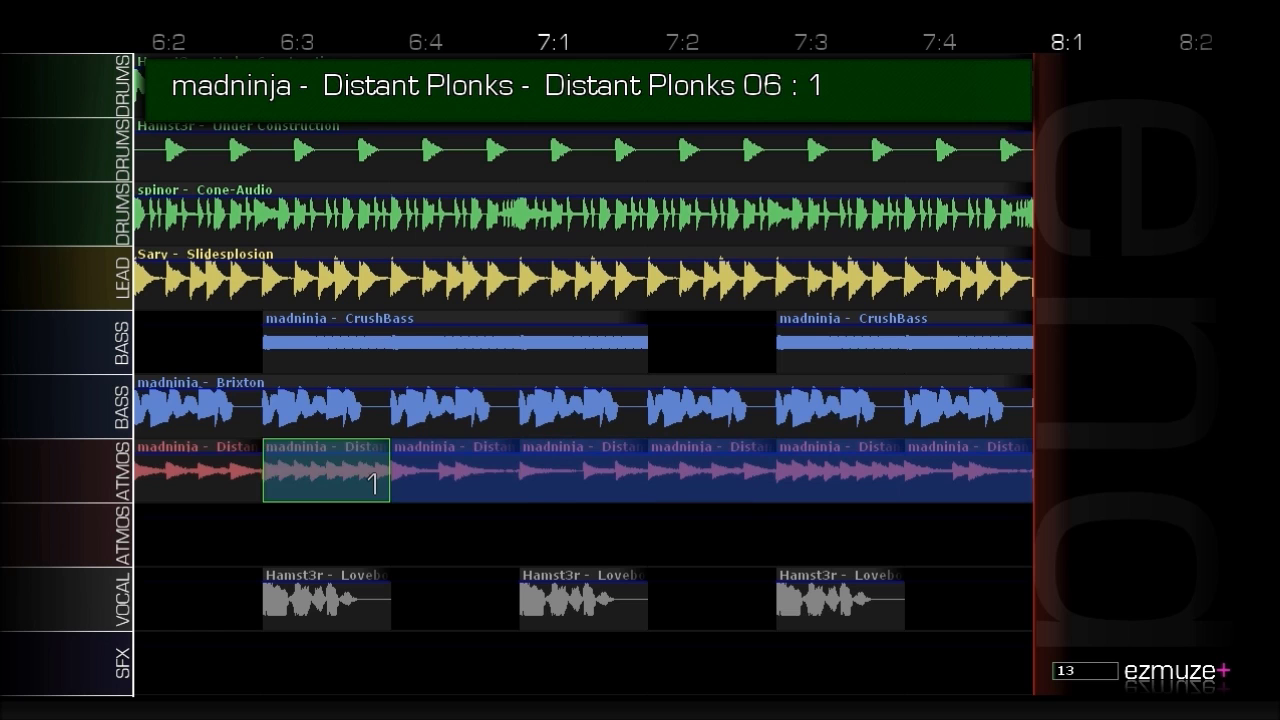
# Duplicate the first atmos track's Distant Plonks samples from 6:1 to 7:4 into bars 8 and 9.
pyautogui.press('Left')
pyautogui.press('Left')
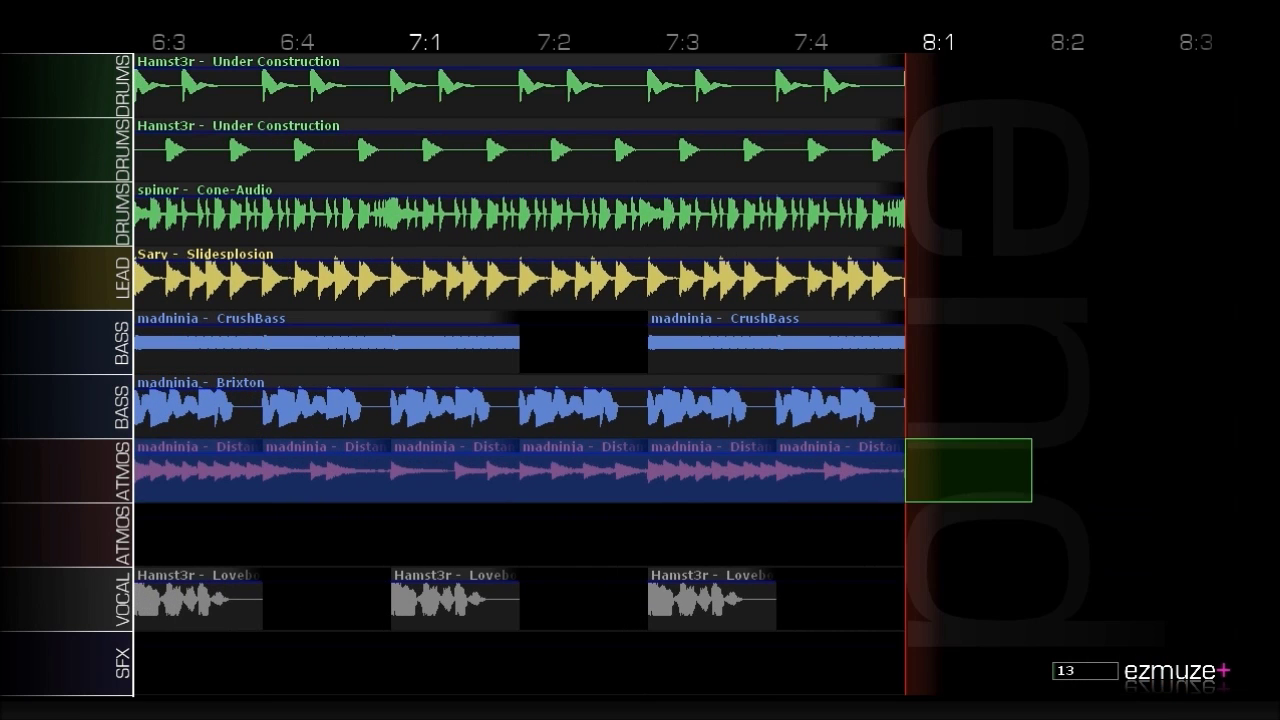
pyautogui.hotkey('ctrl', 'v')
pyautogui.press('Right')
pyautogui.press('Right')
pyautogui.press('Right')
pyautogui.press('Right')
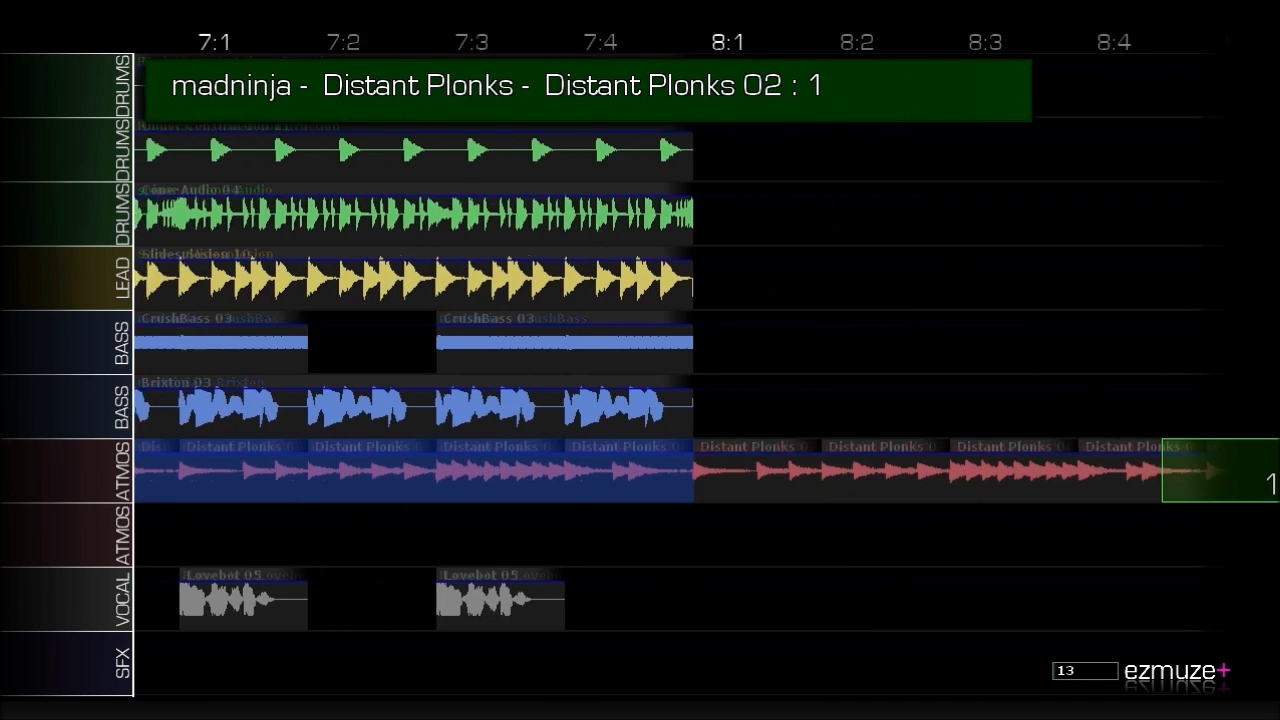
# Duplicate the second drum track's Under Construction 11 section from 6:1 to 7:4 into bars 8 and 9 and play it back.
pyautogui.press('Left')
pyautogui.press('Left')
pyautogui.press('Up')
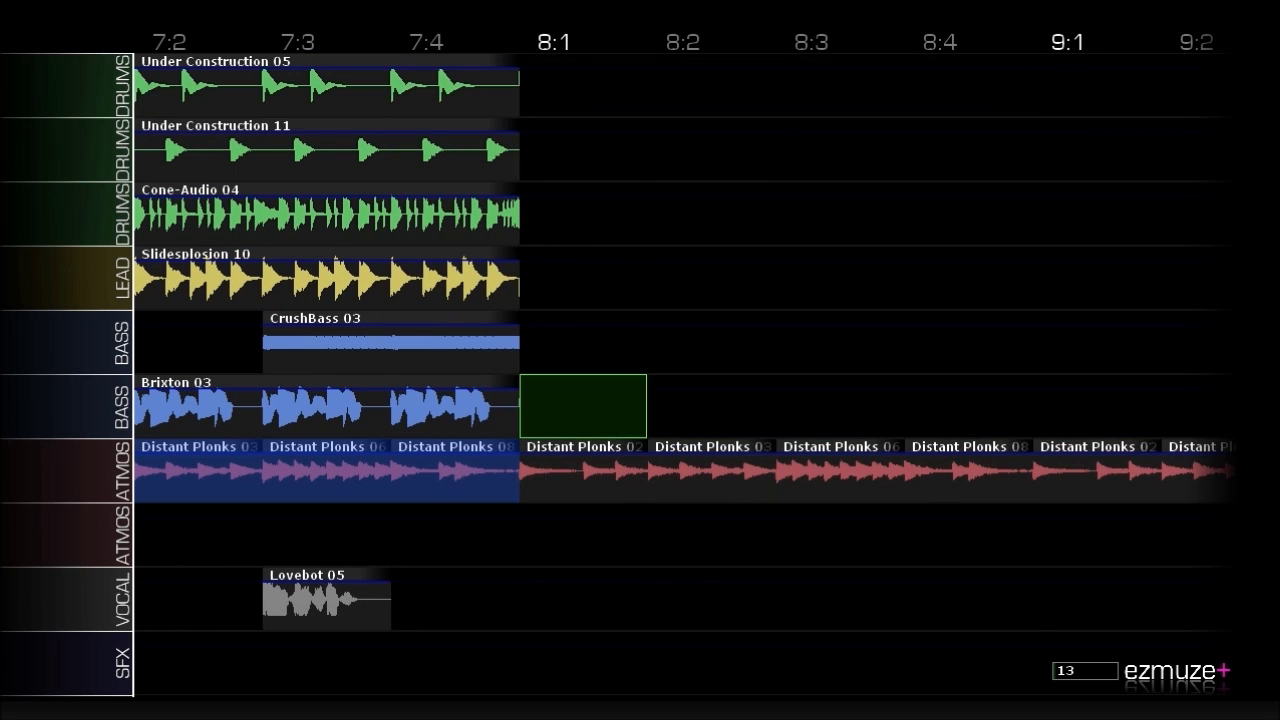
pyautogui.press('Left')
pyautogui.press('Up')
pyautogui.press('Up')
pyautogui.press('Up')
pyautogui.press('Up')
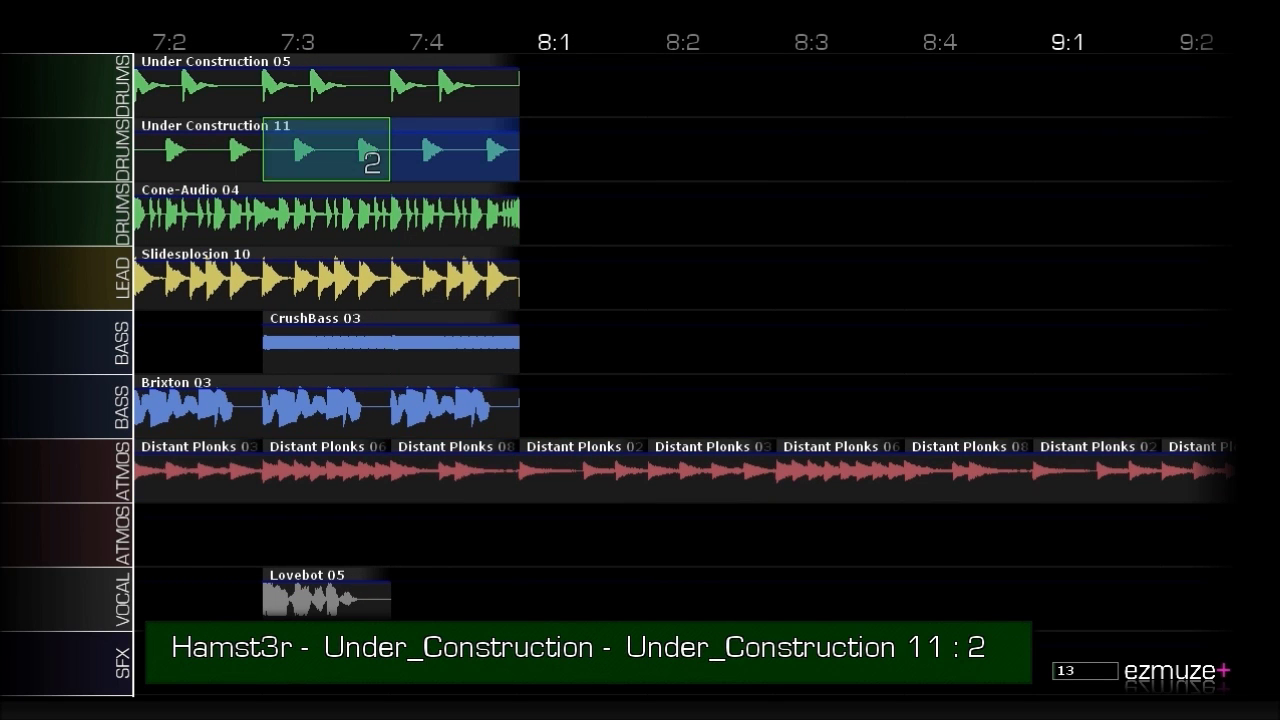
pyautogui.press('Left')
pyautogui.press('Left')
pyautogui.press('Left')
pyautogui.press('Left')
pyautogui.press('Left')
pyautogui.press('Left')
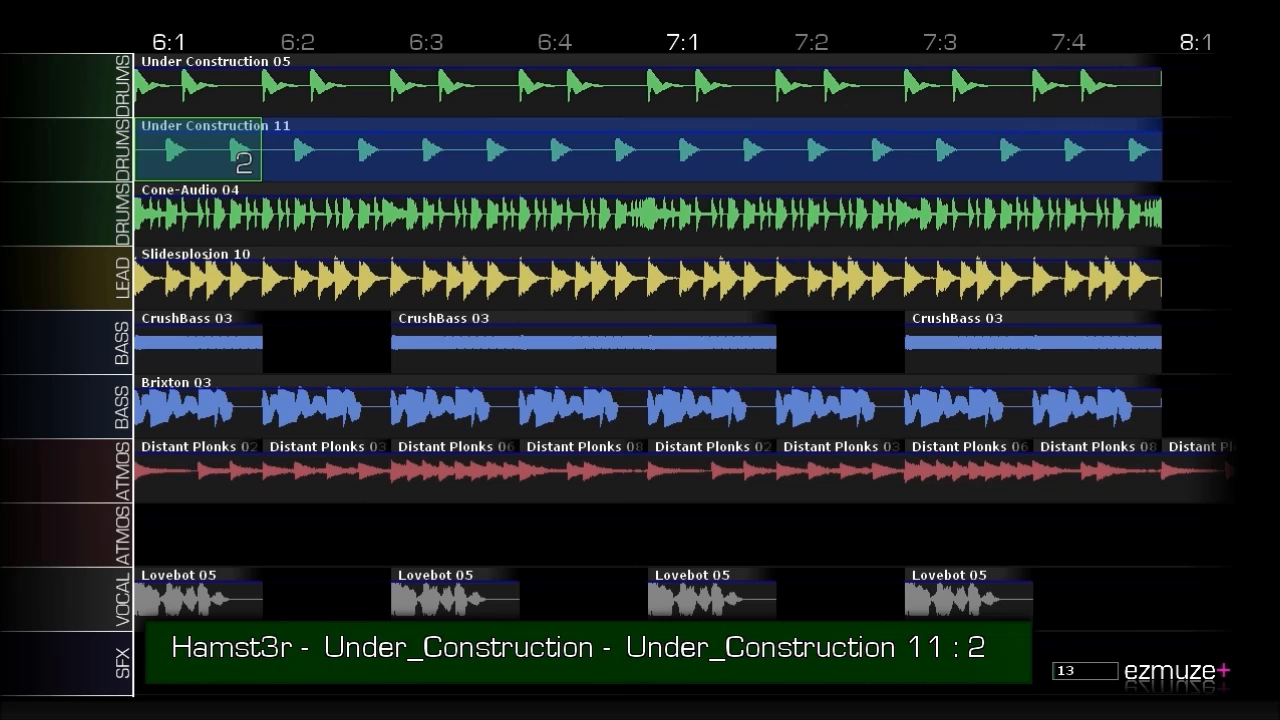
pyautogui.press('Right')
pyautogui.press('Right')
pyautogui.press('Right')
pyautogui.press('Right')
pyautogui.press('Right')
pyautogui.press('Right')
pyautogui.press('Right')
pyautogui.press('Right')
pyautogui.press('Right')
pyautogui.press('Left')
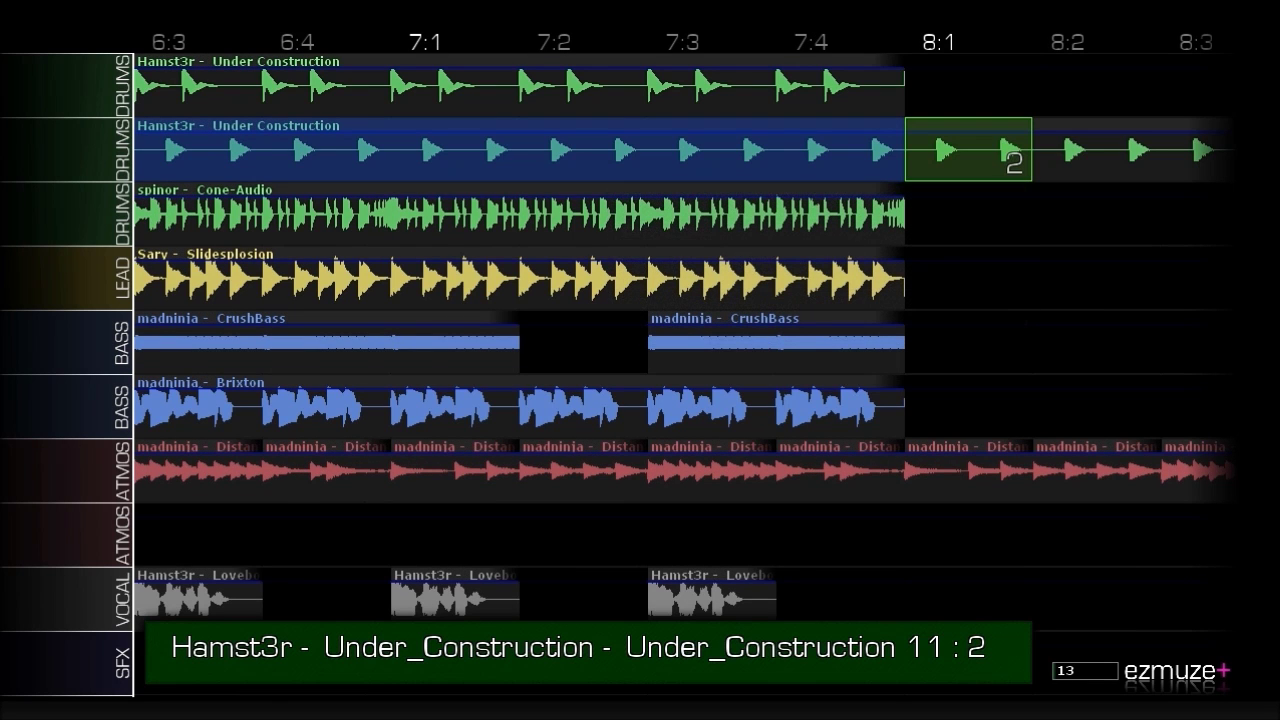
pyautogui.press('space')
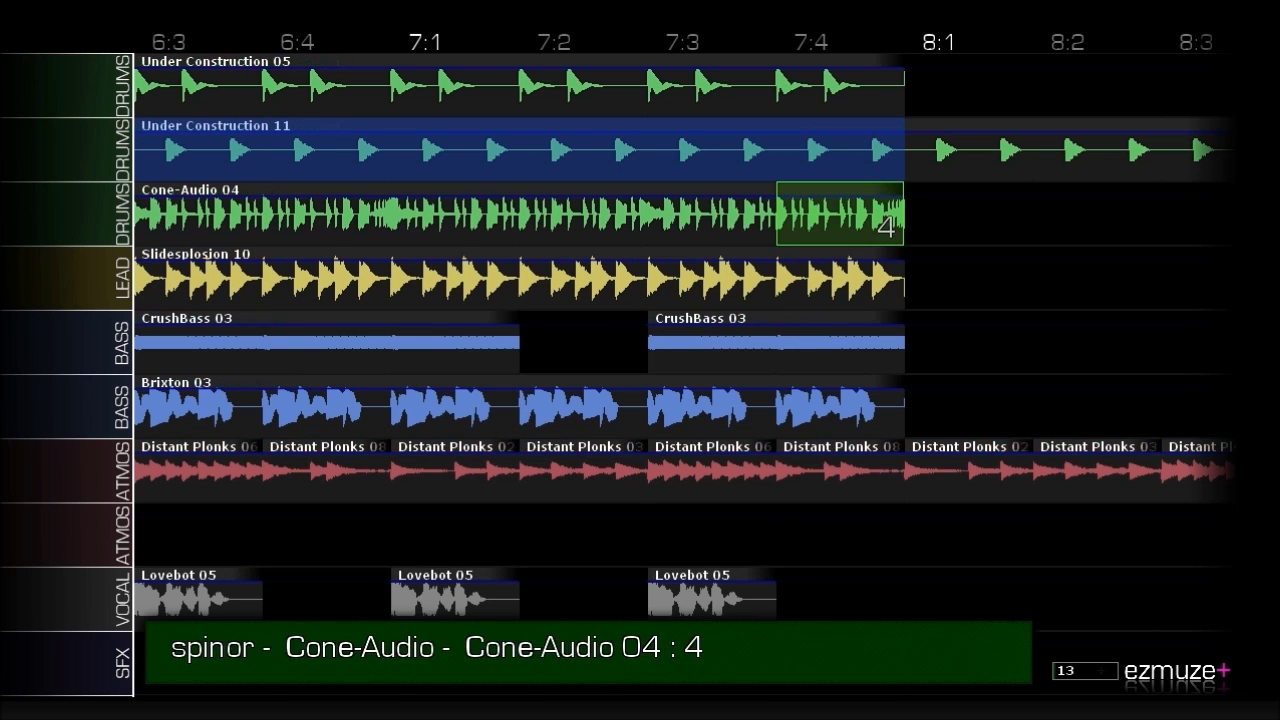
# Open the sample library for the vocal track at 8:1 and browse the packs to Ooh and Ahh.
pyautogui.press('Down')
pyautogui.press('Down')
pyautogui.press('Down')
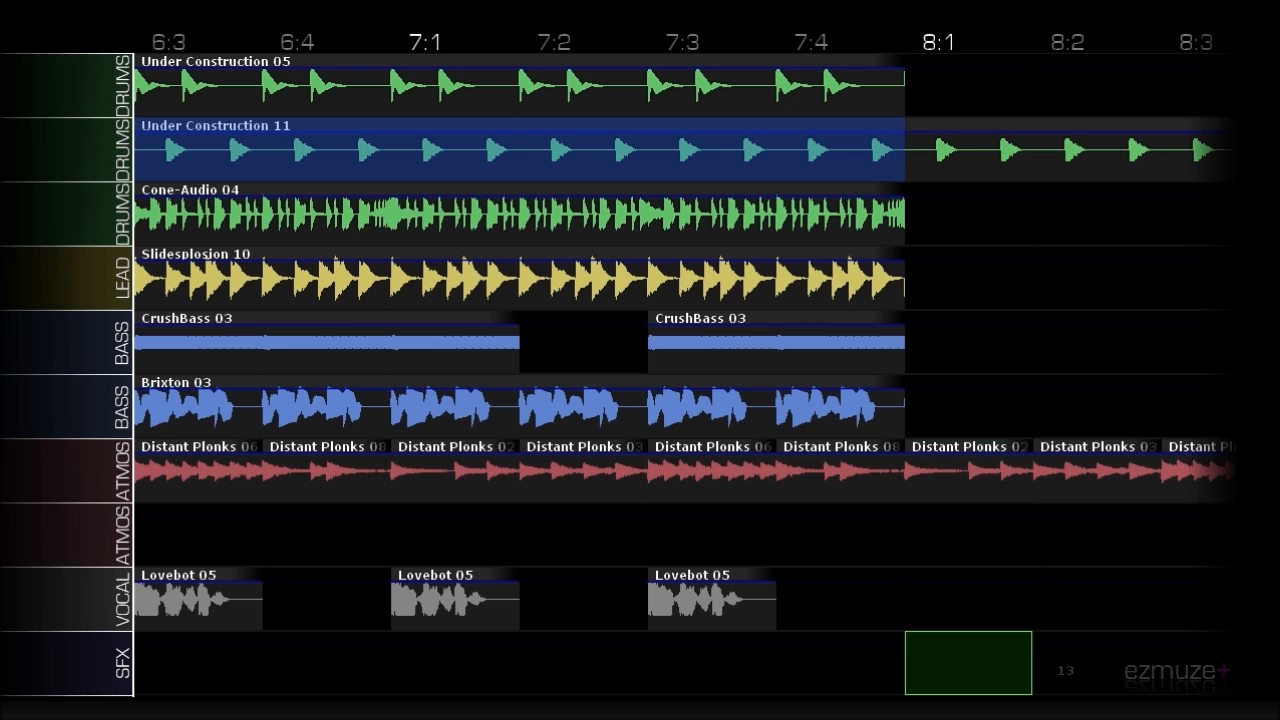
pyautogui.press('Up')
pyautogui.press('Return')
pyautogui.press('Right')
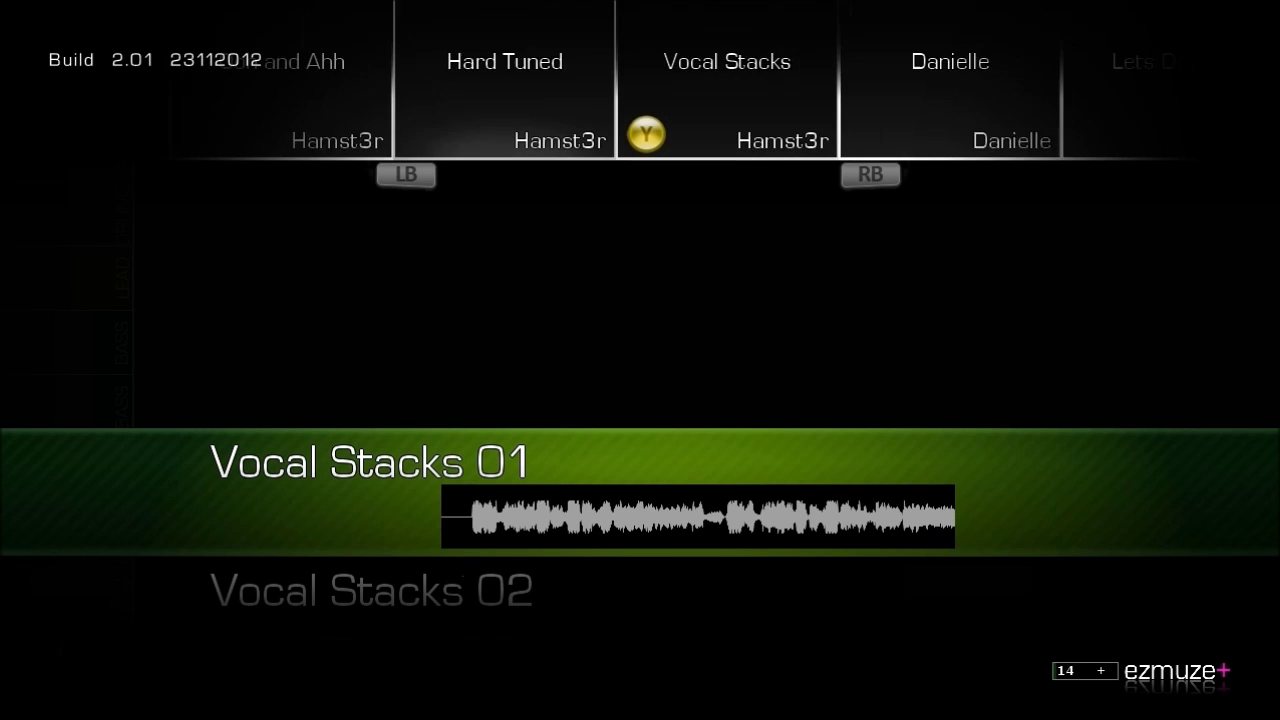
pyautogui.press('Right')
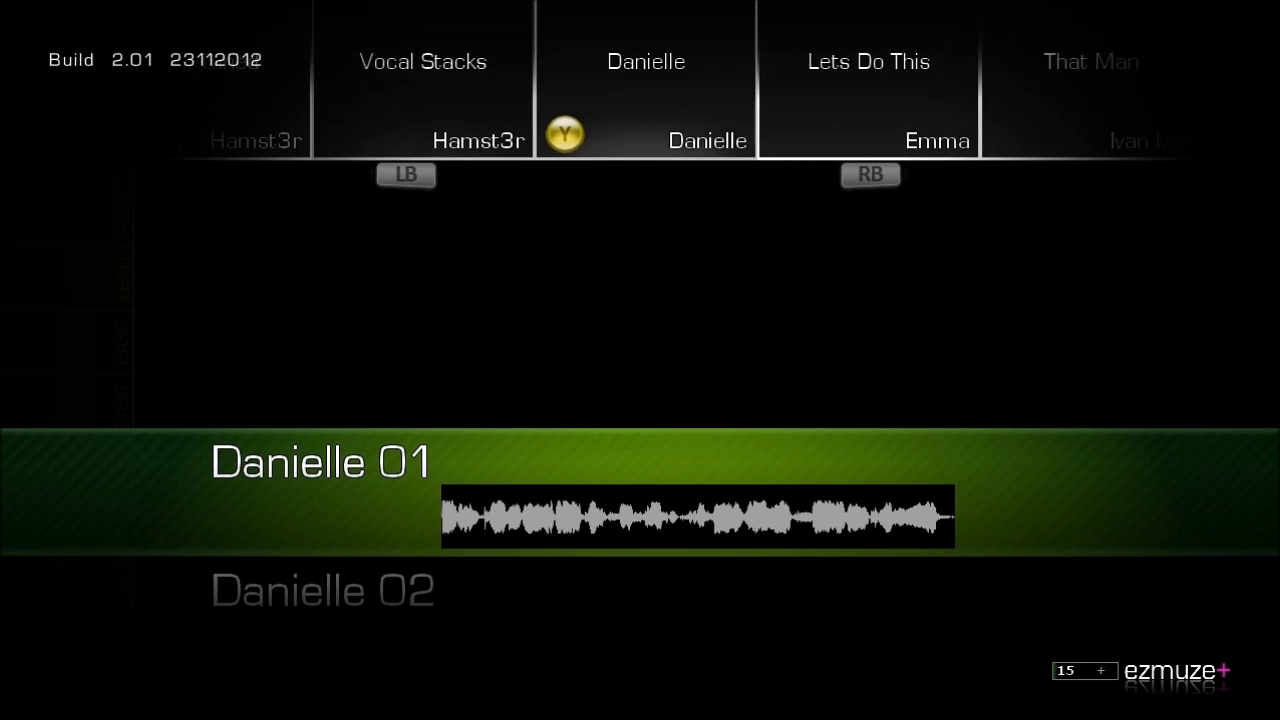
pyautogui.press('Right')
pyautogui.press('Right')
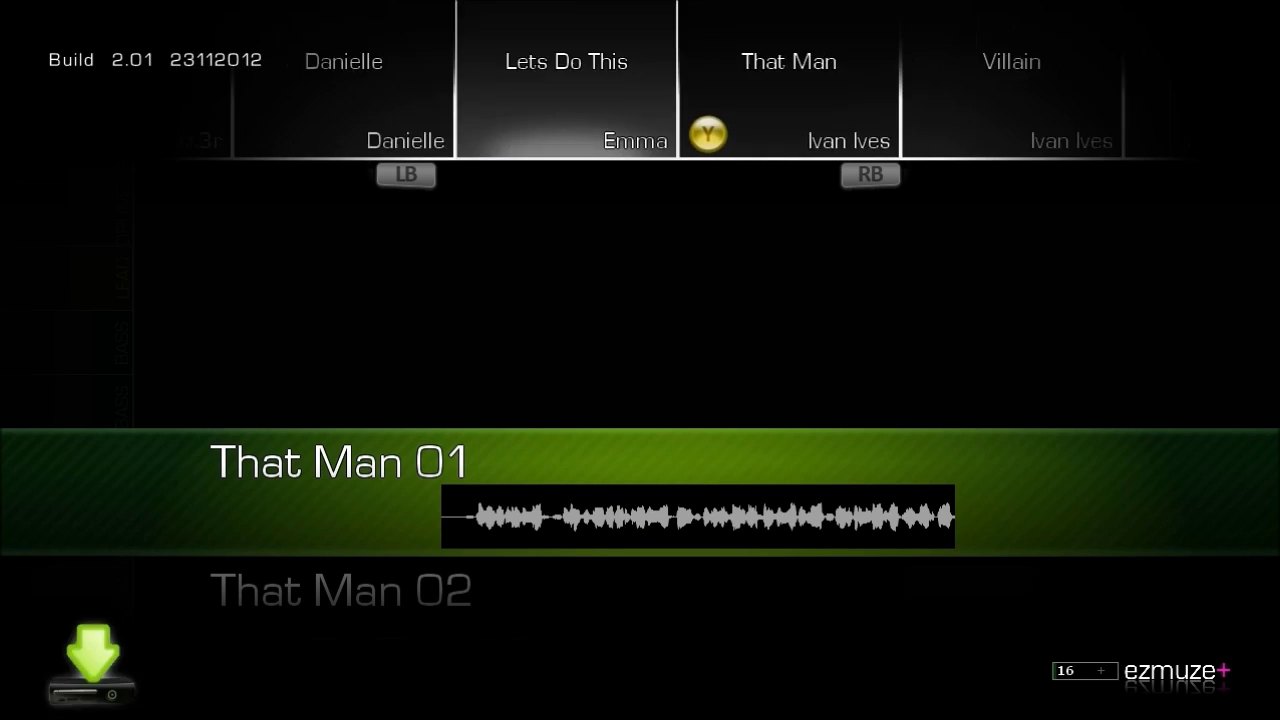
pyautogui.press('Right')
pyautogui.press('Right')
pyautogui.press('Right')
pyautogui.press('Right')
pyautogui.press('Right')
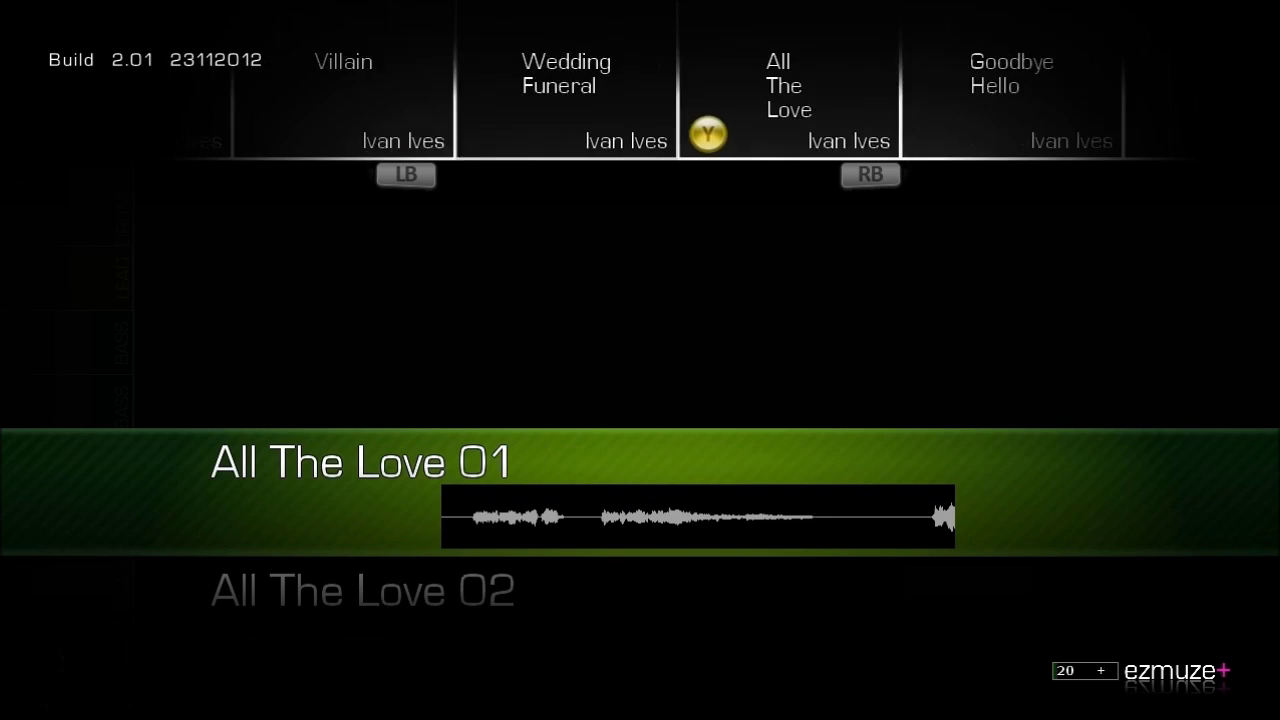
pyautogui.press('Right')
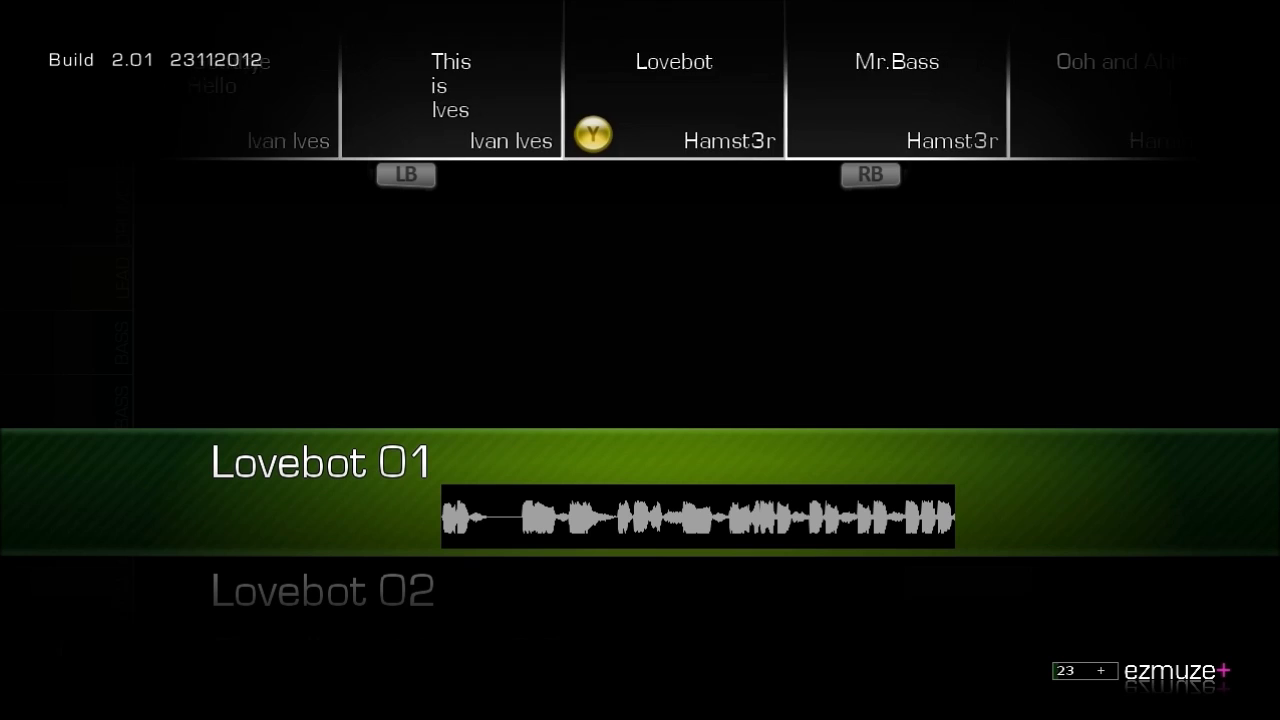
pyautogui.press('Right')
pyautogui.press('Right')
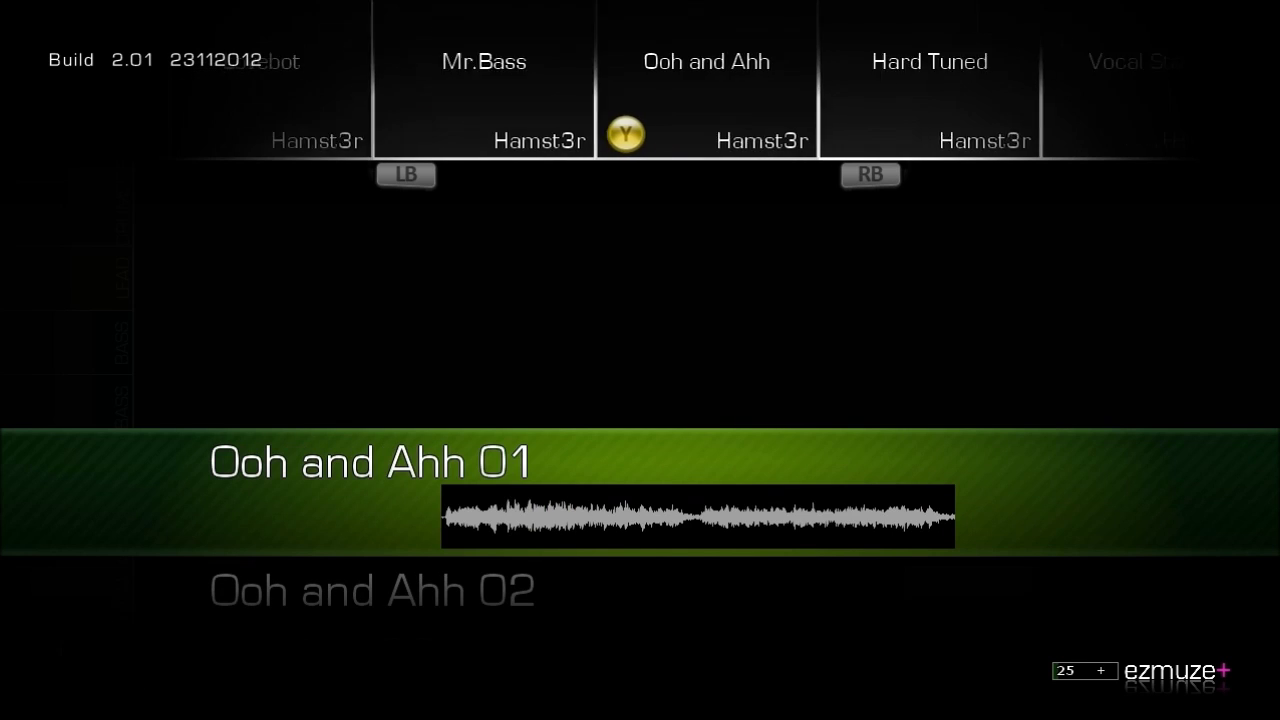
# Go through the Ooh and Ahh samples and insert Ooh and Ahh 07 on the vocal track at 8:1.
pyautogui.press('Down')
pyautogui.press('Down')
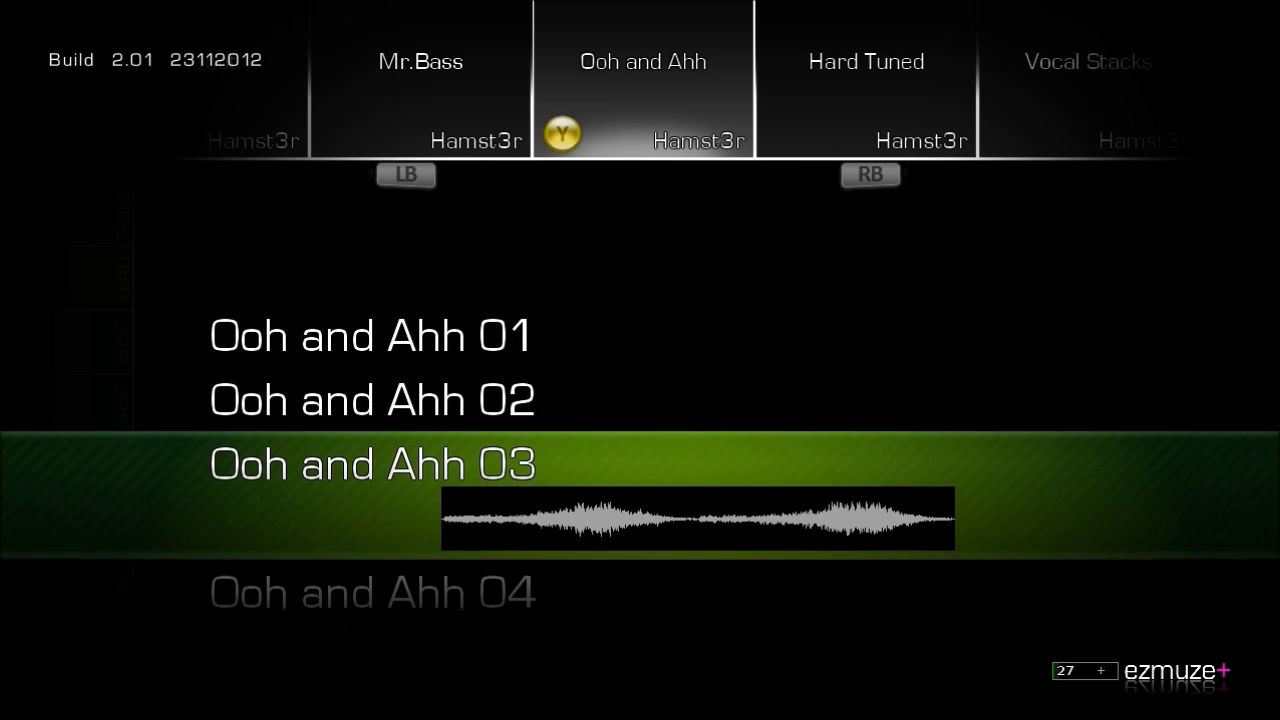
pyautogui.press('Down')
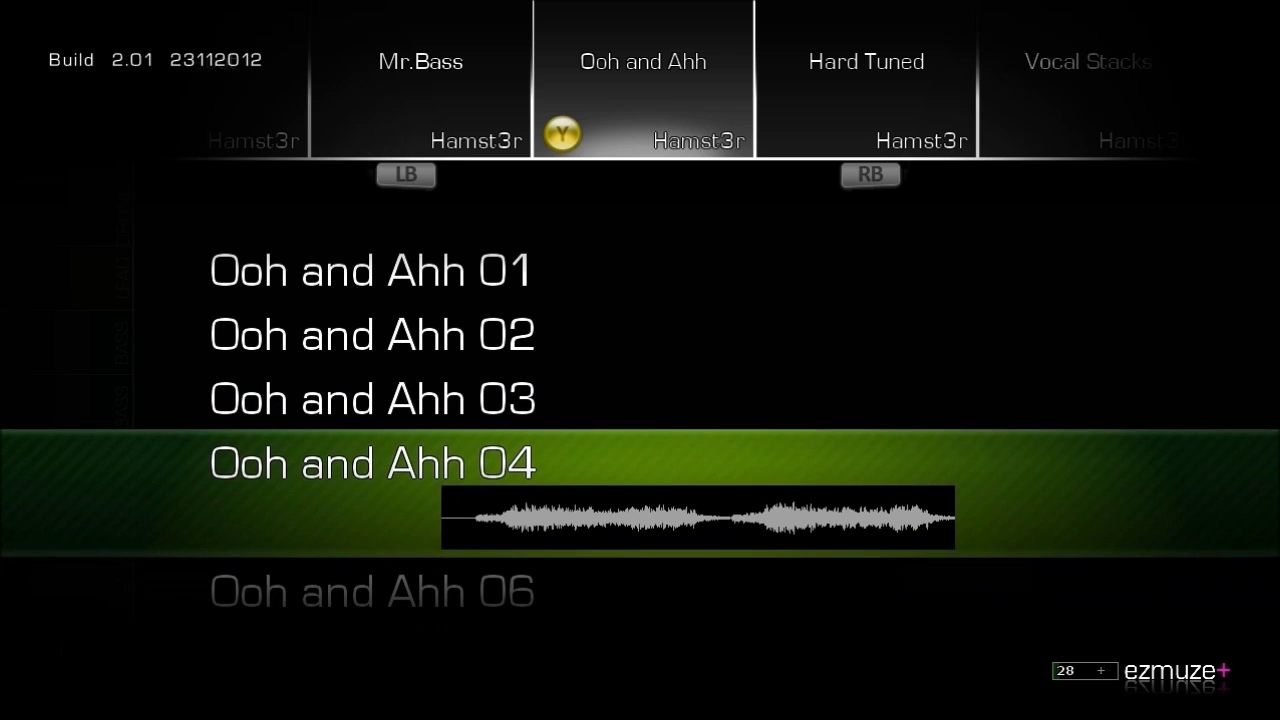
pyautogui.press('Down')
pyautogui.press('Down')
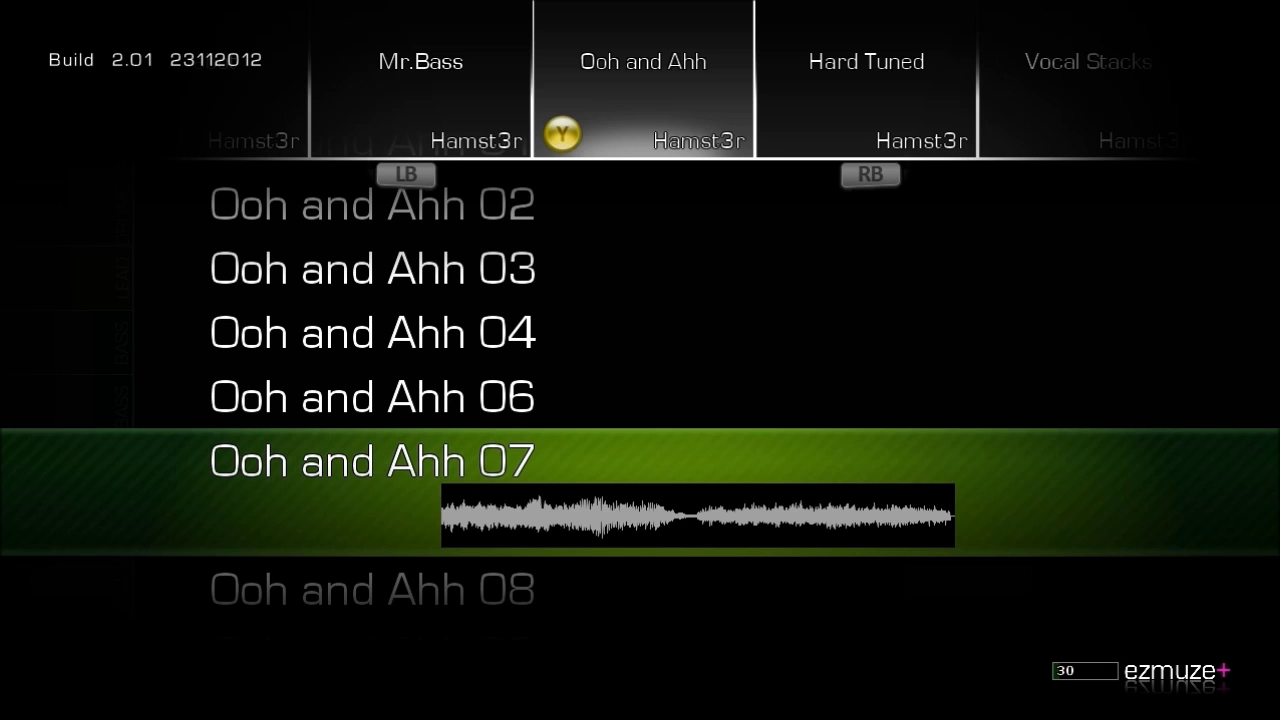
pyautogui.press('Return')
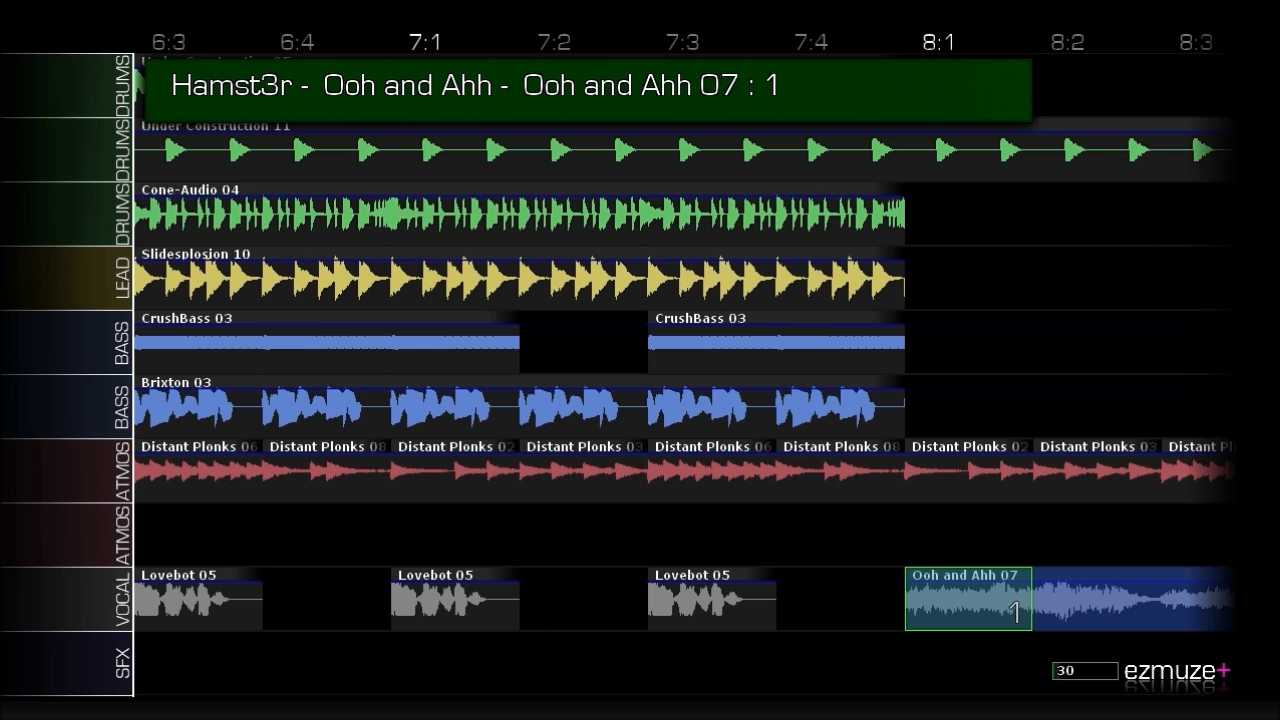
# Listen to the Ooh and Ahh 07 vocal and duplicate its full length from bar 8 into bar 9.
pyautogui.press('space')
pyautogui.press('Right')
pyautogui.press('Left')
pyautogui.press('Right')
pyautogui.press('Right')
pyautogui.press('Right')
pyautogui.press('Right')
pyautogui.press('Right')
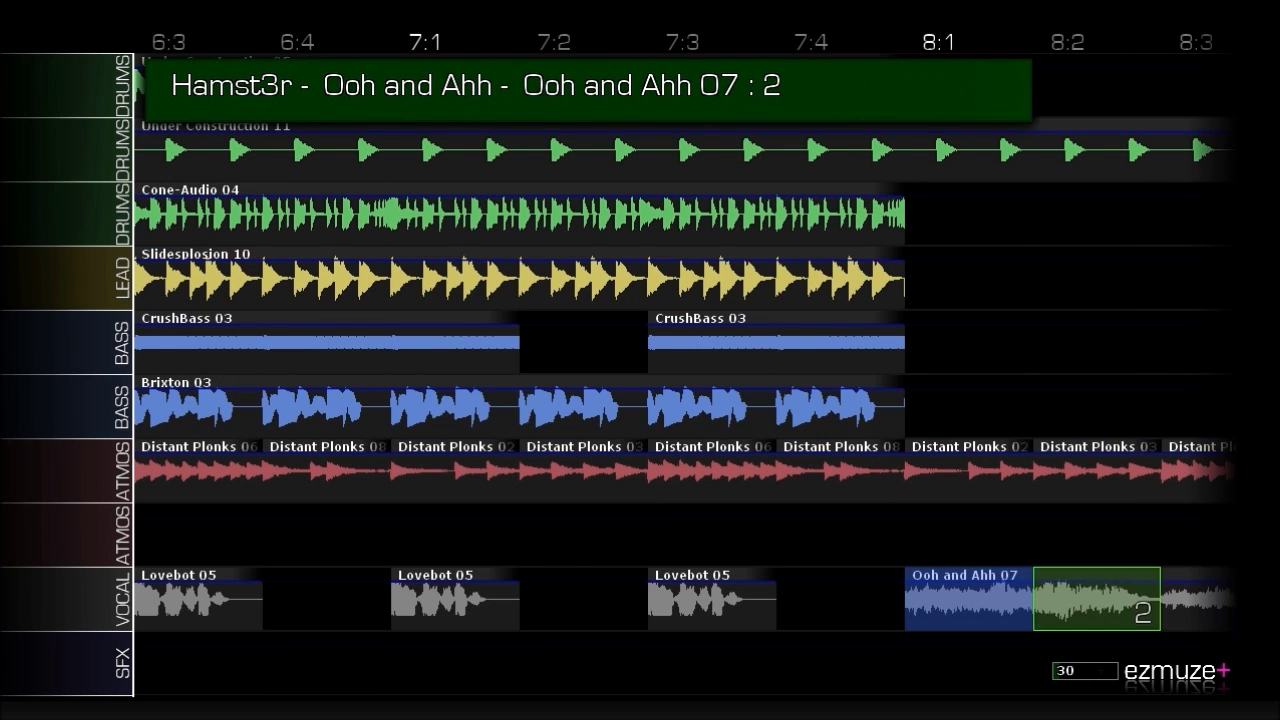
pyautogui.press('Left')
pyautogui.press('Left')
pyautogui.press('Right')
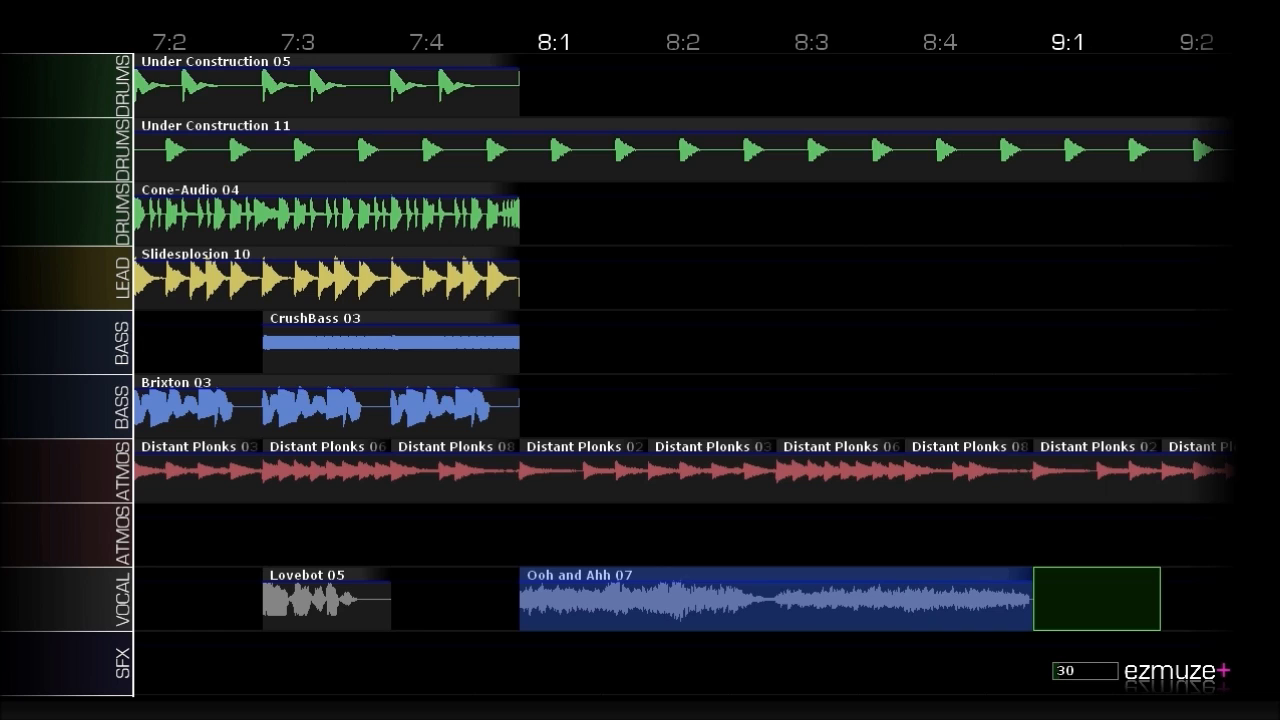
pyautogui.hotkey('ctrl', 'v')
pyautogui.press('Left')
pyautogui.press('Left')
pyautogui.press('Left')
pyautogui.press('Left')
pyautogui.press('Left')
pyautogui.press('Right')
pyautogui.press('Tab')
pyautogui.press('Left')
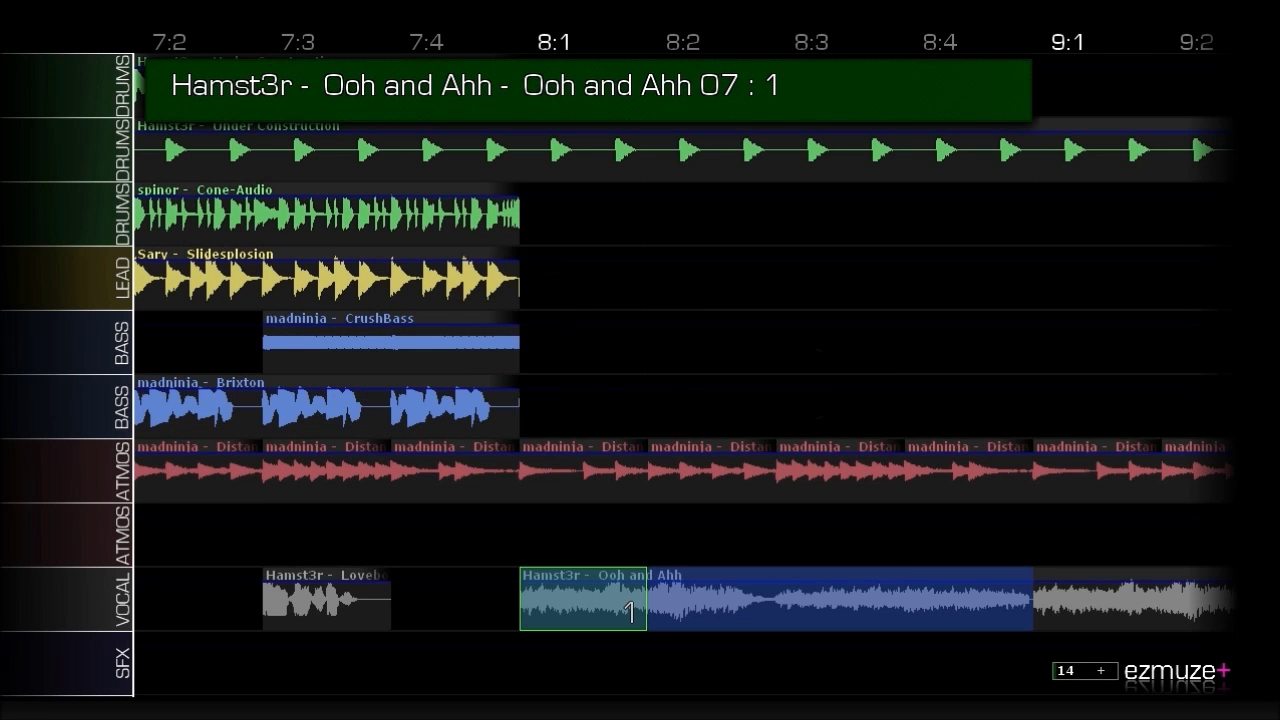
pyautogui.press('Return')
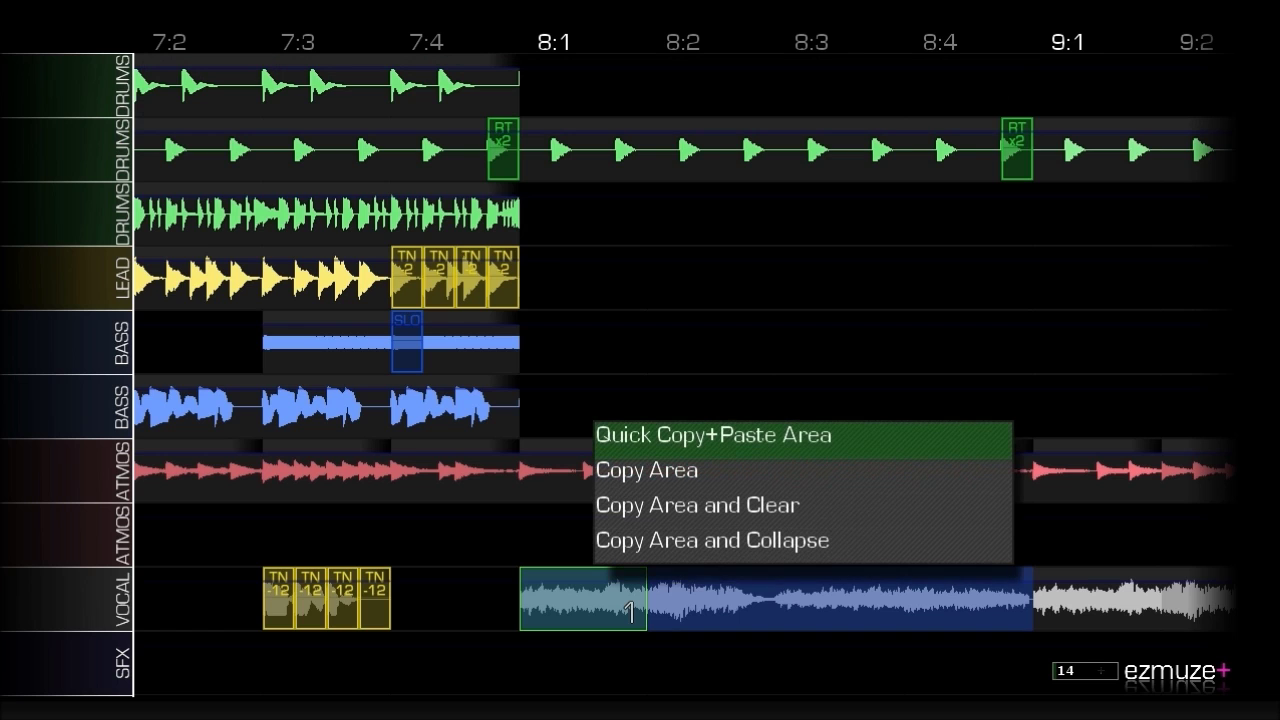
pyautogui.press('Escape')
pyautogui.press('Escape')
pyautogui.press('Escape')
pyautogui.press('Escape')
# Automate the LowPass on the bar 8 vocal to rise from 00 at 8:1 to 99 at 9:1, and return to the sequence.
pyautogui.press('Tab')
pyautogui.press('Down')
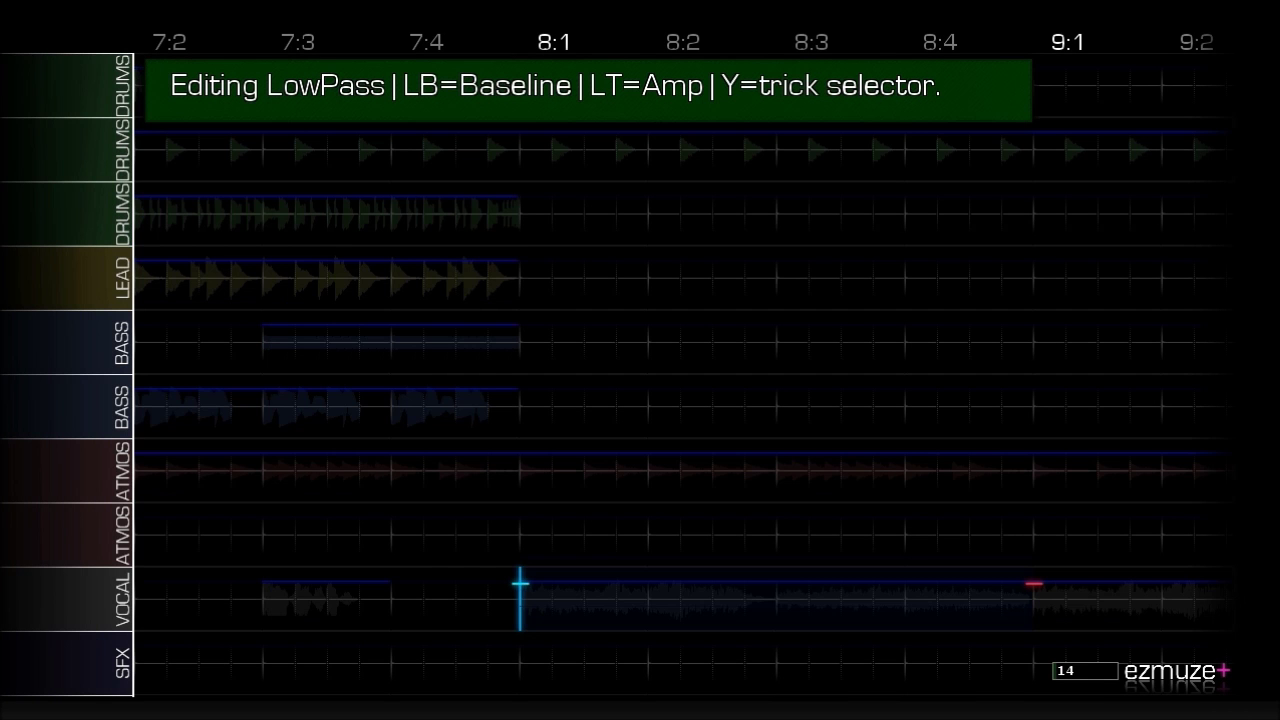
pyautogui.press('Down')
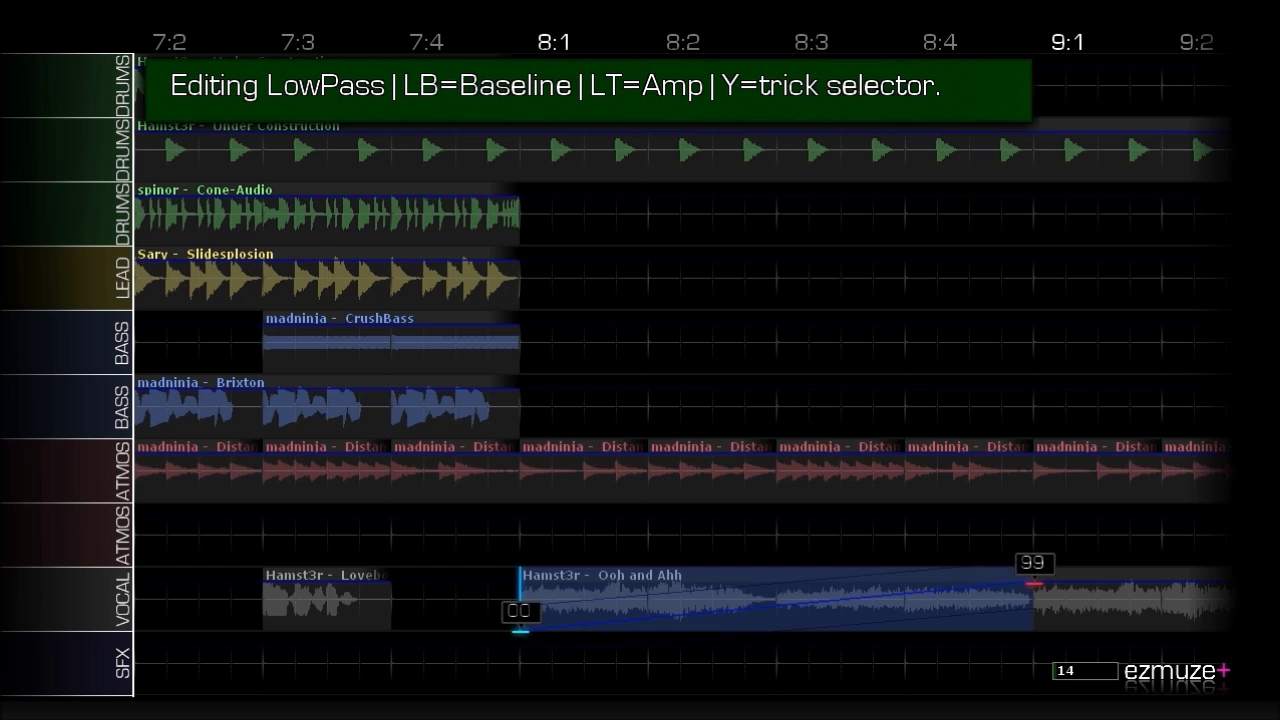
pyautogui.press('Escape')
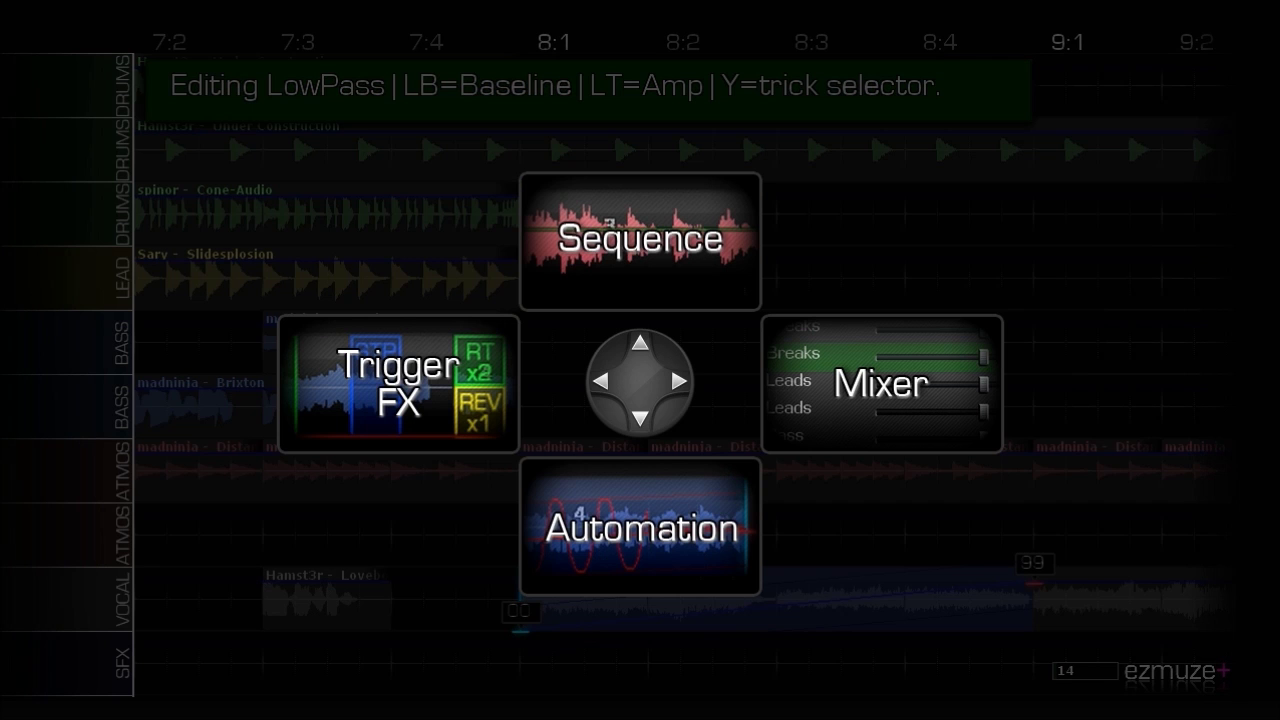
pyautogui.press('Up')
pyautogui.press('Return')
# Select the vocal across bars 8 and 9, automate its Echo from 00 at 8:1 to 49 at 10:1, and return to the sequence.
pyautogui.press('Right')
pyautogui.press('Right')
pyautogui.press('Right')
pyautogui.press('Right')
pyautogui.press('Right')
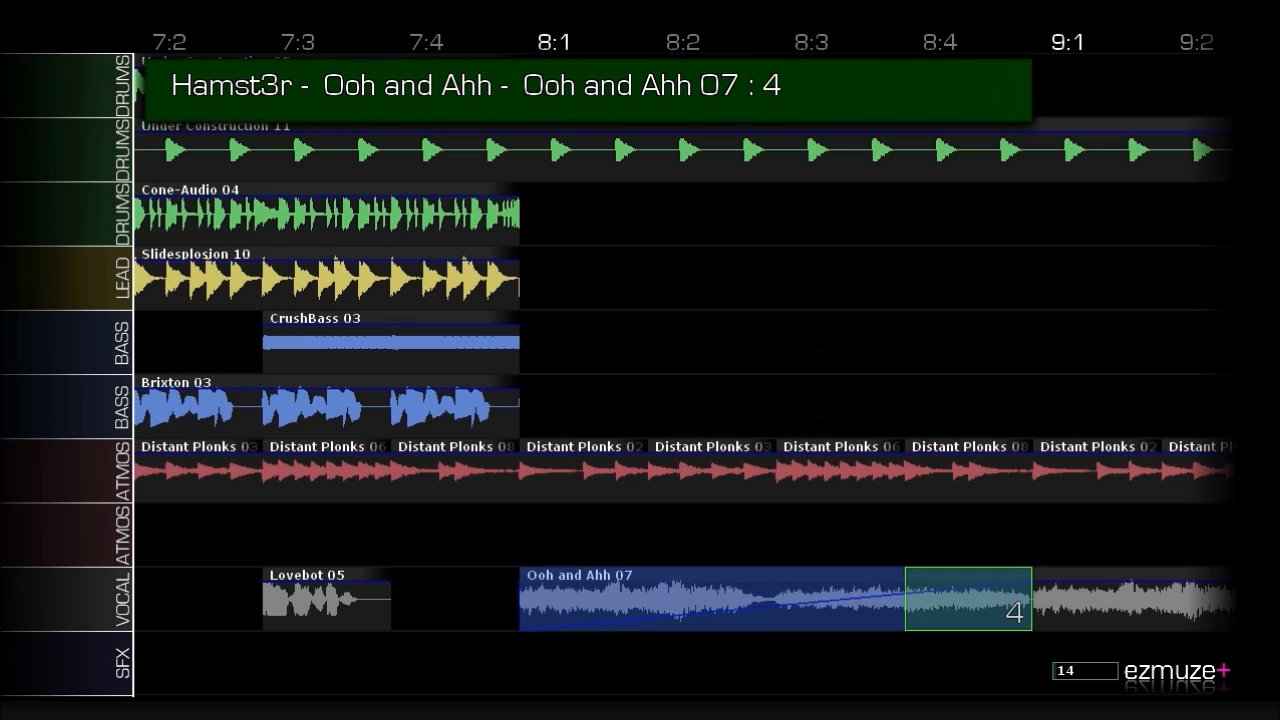
pyautogui.press('Right')
pyautogui.press('Right')
pyautogui.press('Escape')
pyautogui.press('Down')
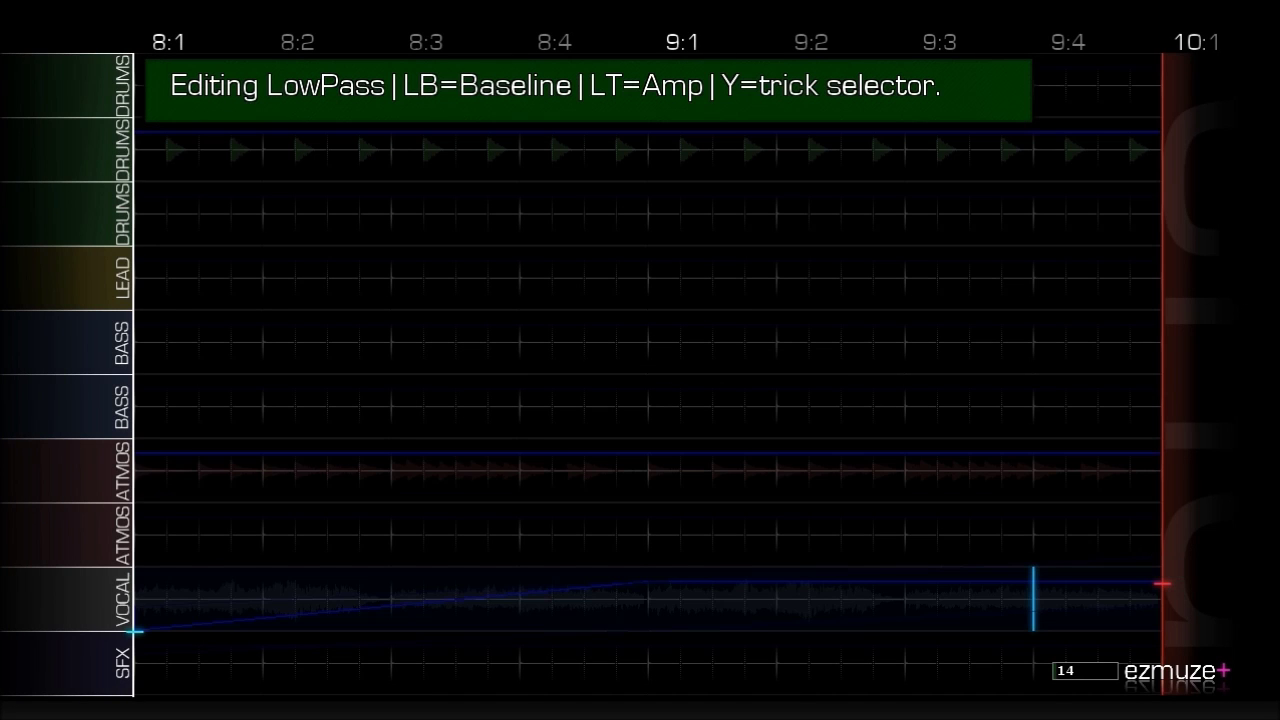
pyautogui.press('y')
pyautogui.press('Up')
pyautogui.press('Down')
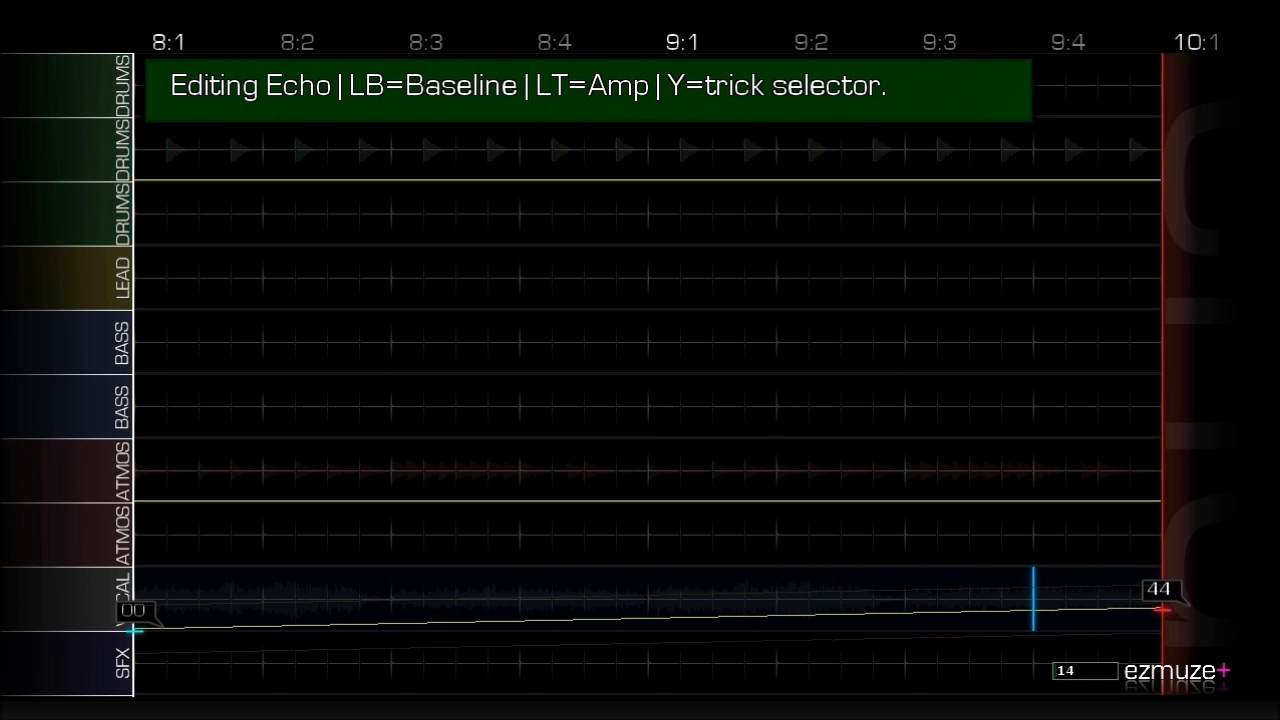
pyautogui.press('Up')
pyautogui.press('Down')
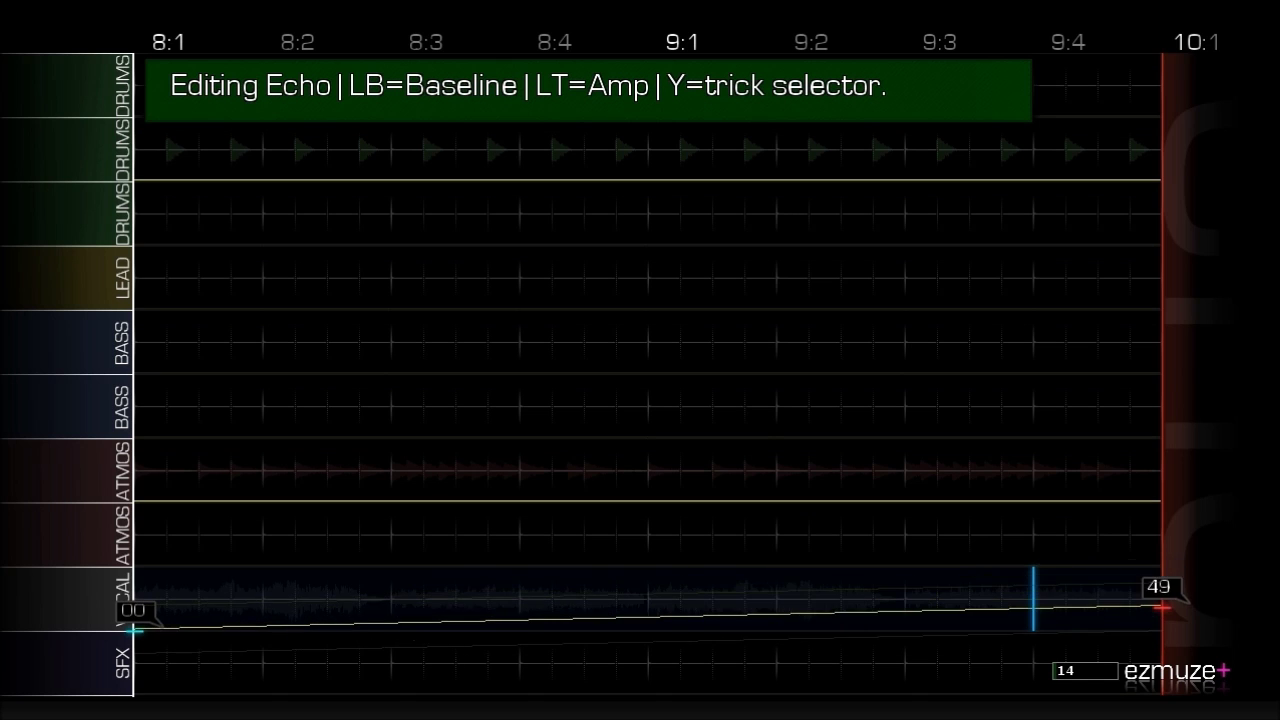
pyautogui.press('Escape')
pyautogui.press('Up')
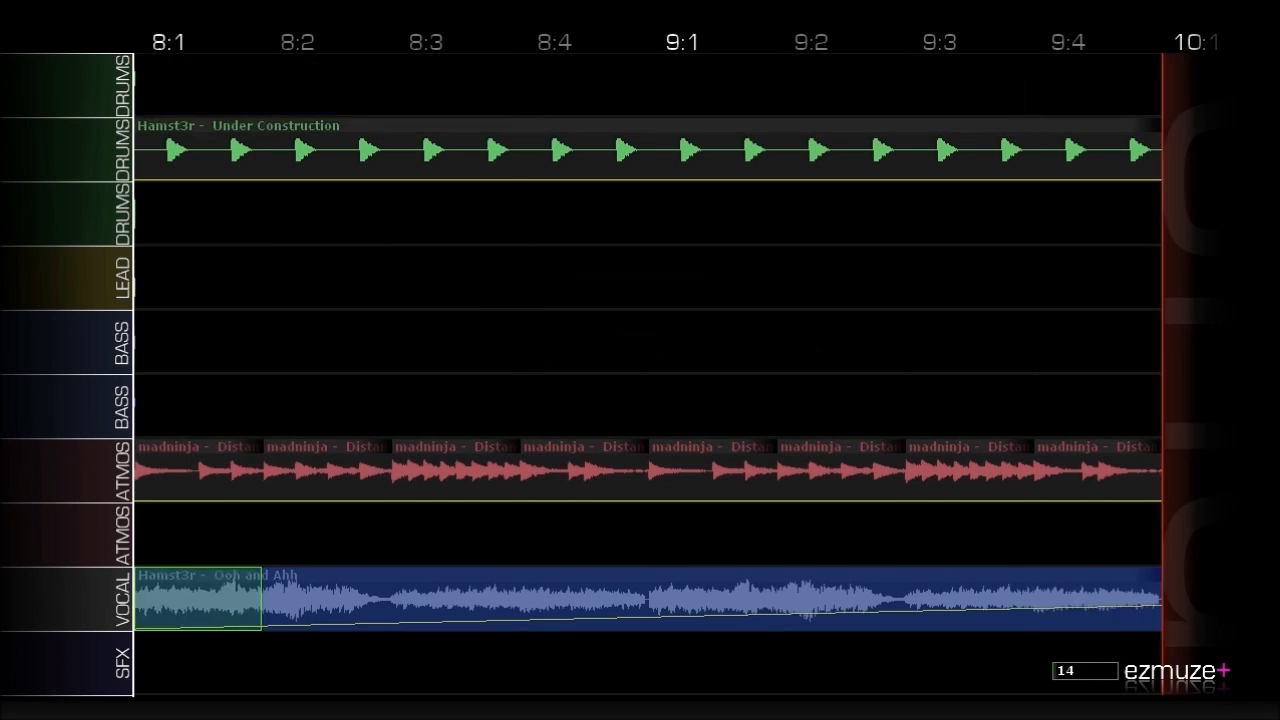
# Insert the Ooh and Ahh 07 sample on the vocal track at 10:1.
pyautogui.press('Left')
pyautogui.press('Left')
pyautogui.press('Left')
pyautogui.press('Left')
pyautogui.press('Right')
pyautogui.press('Right')
pyautogui.press('Right')
pyautogui.press('Right')
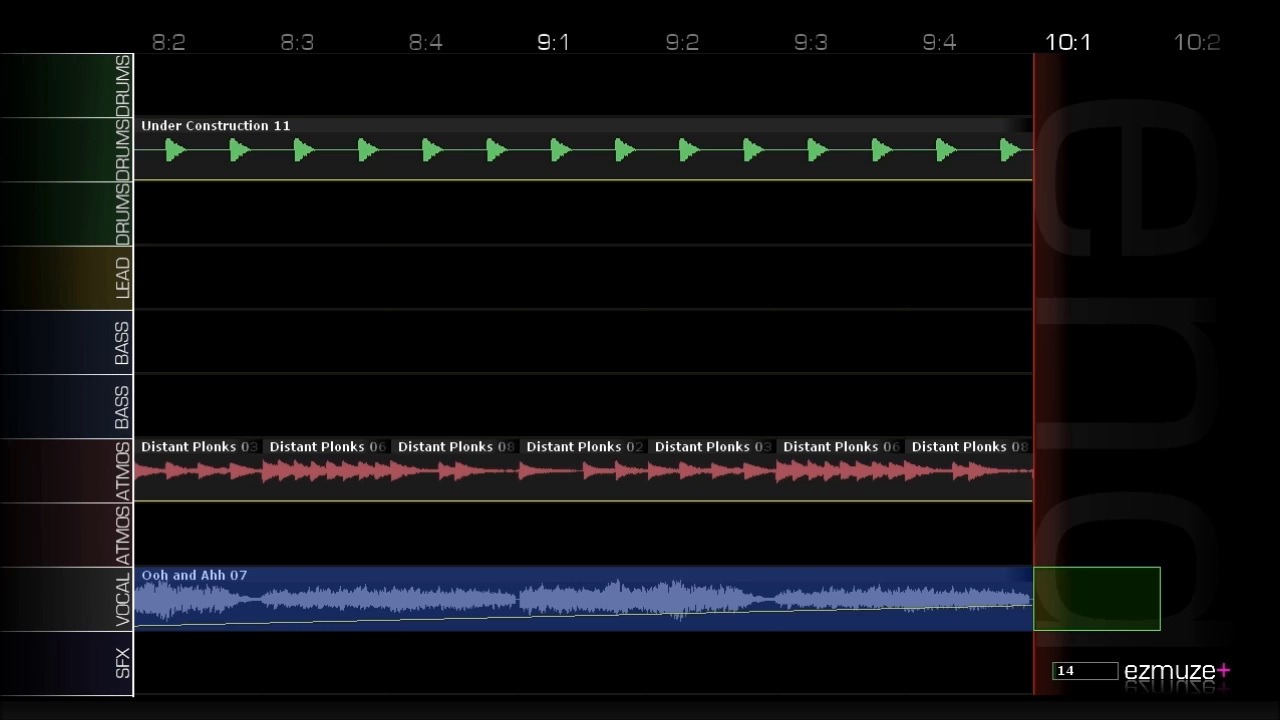
pyautogui.press('Return')
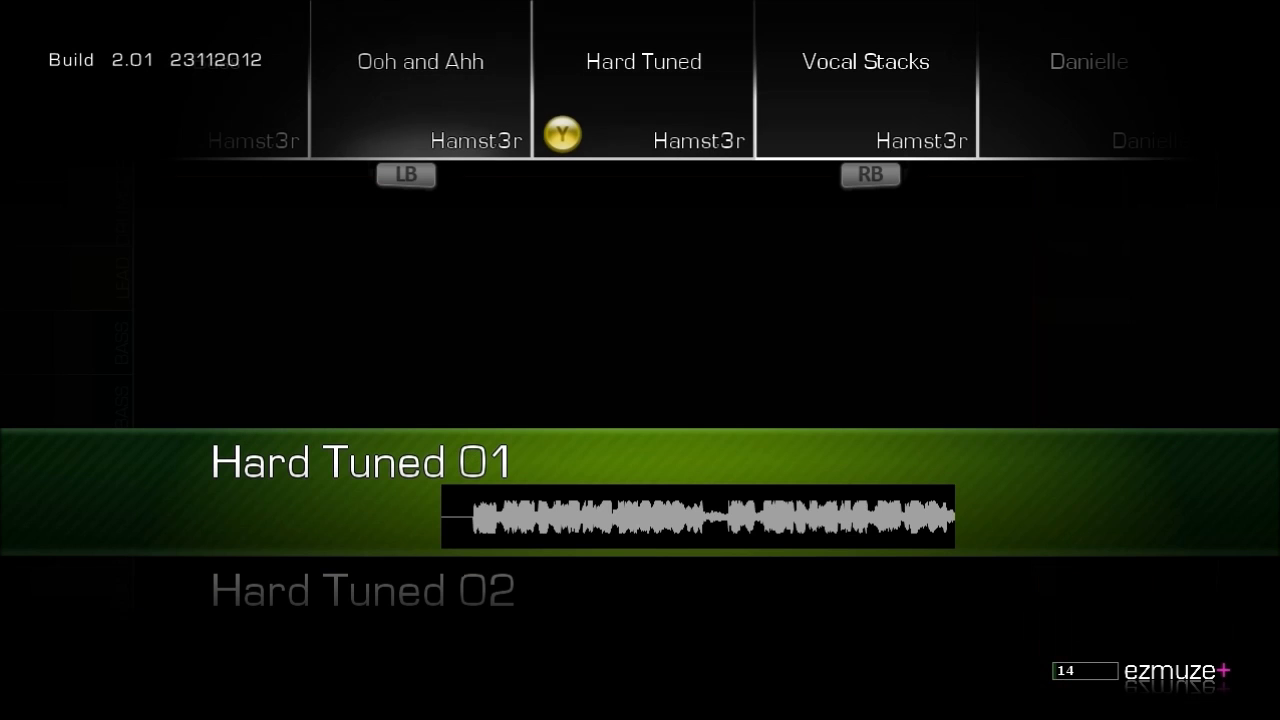
pyautogui.press('Left')
pyautogui.press('Down')
pyautogui.press('Down')
pyautogui.press('Down')
pyautogui.press('Down')
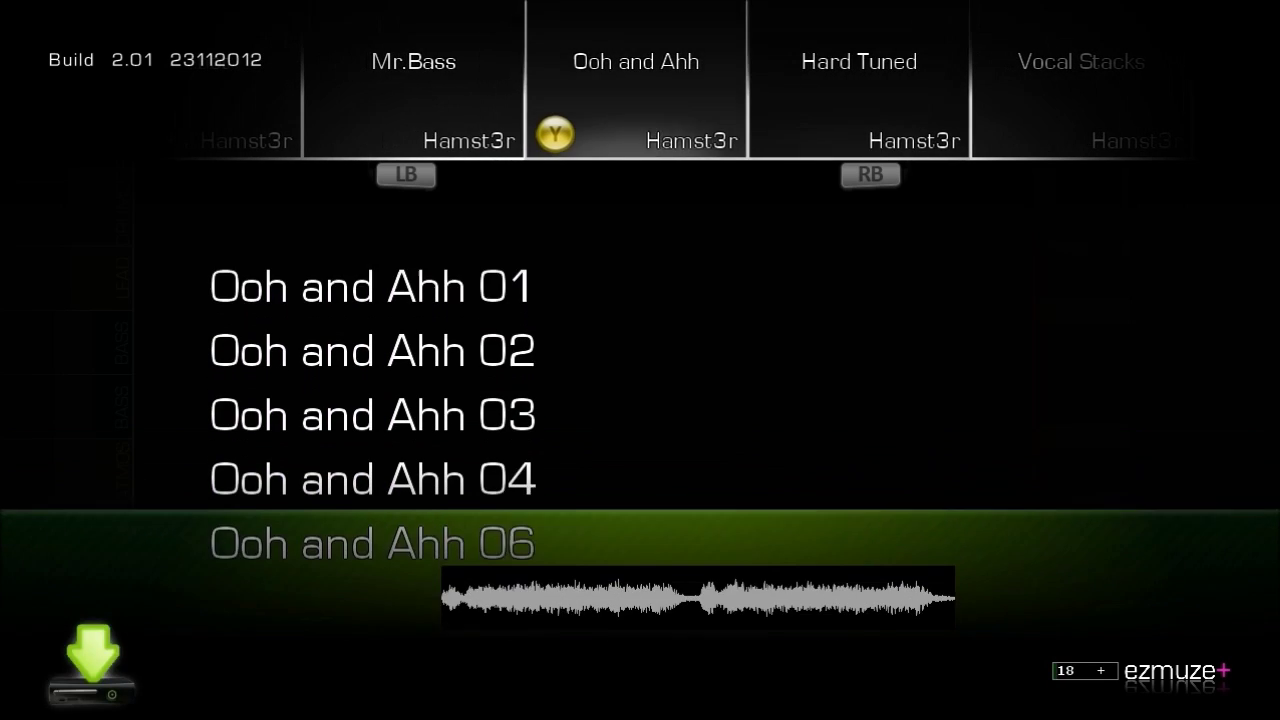
pyautogui.press('Down')
pyautogui.press('Return')
# Duplicate the Ooh and Ahh 07 vocal from bar 10 into bar 11.
pyautogui.press('Right')
pyautogui.press('Right')
pyautogui.press('Right')
pyautogui.press('Right')
pyautogui.press('Right')
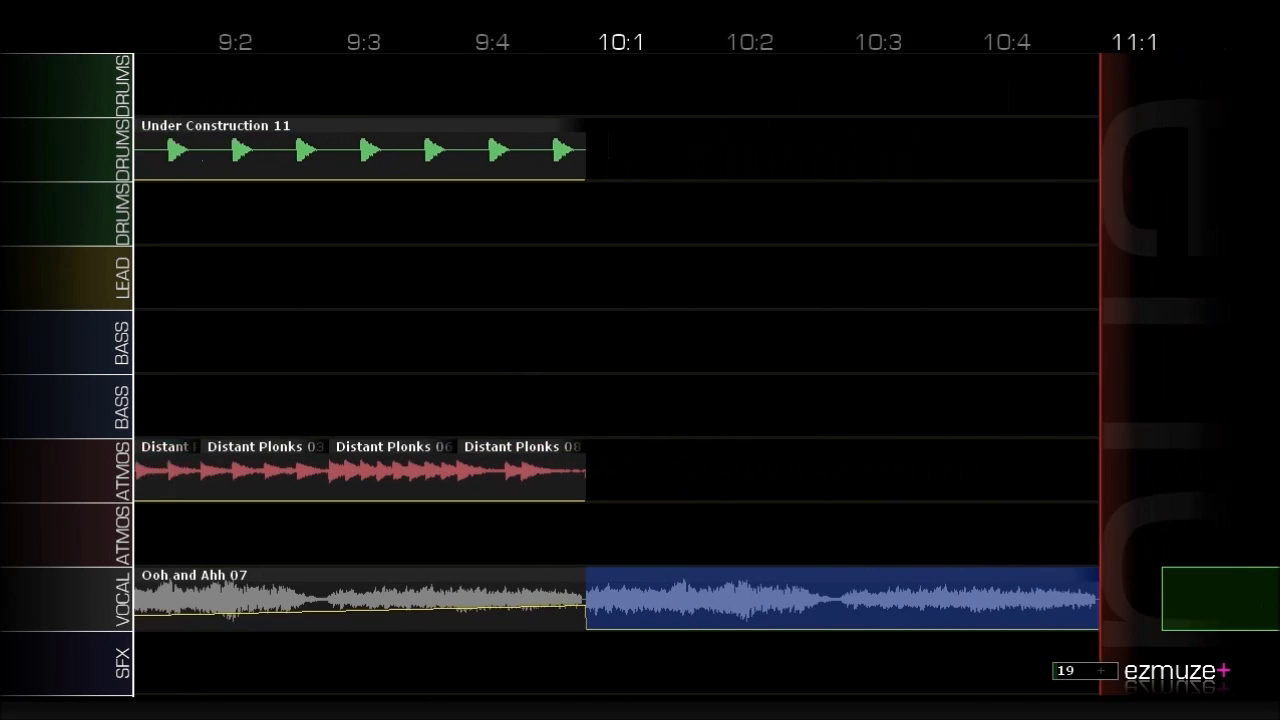
pyautogui.press('Left')
pyautogui.hotkey('ctrl', 'v')
pyautogui.press('Right')
pyautogui.press('Right')
pyautogui.press('Right')
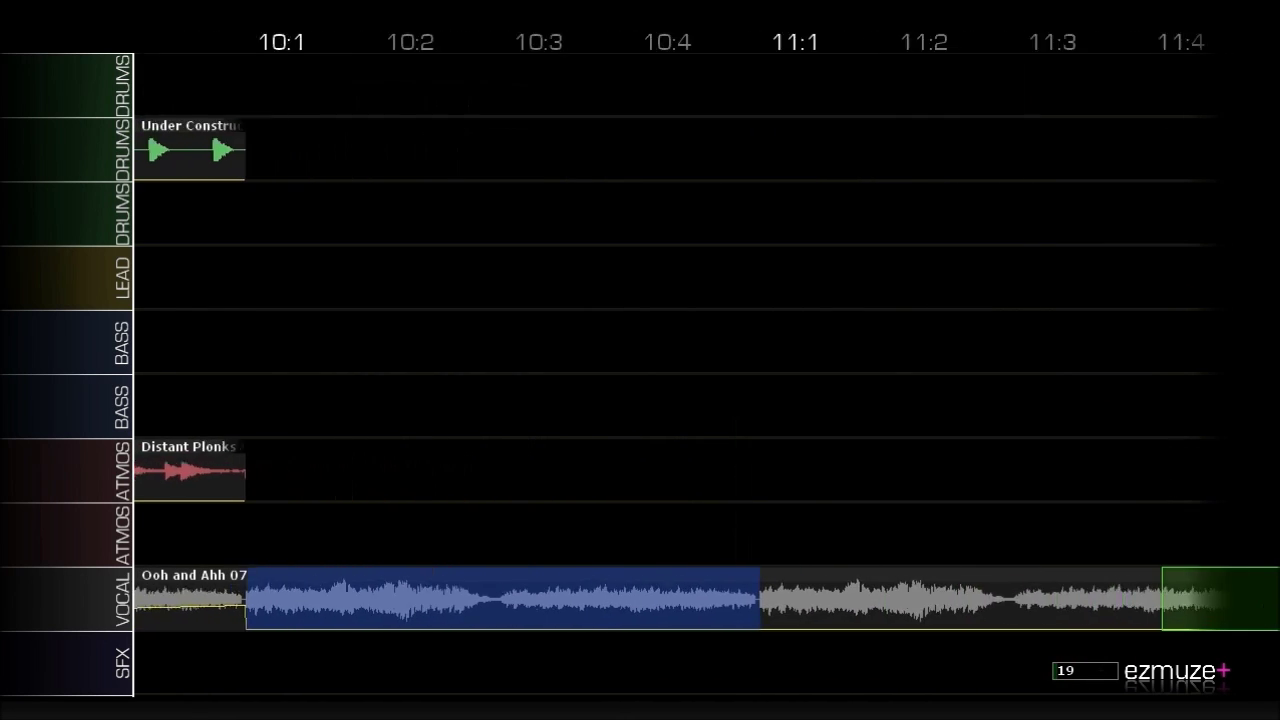
# Select the Ooh and Ahh 07 vocal across bars 10 and 11, set its Echo to 49 at 10:1, and return to the sequence.
pyautogui.press('Left')
pyautogui.hotkey('shift', 'Left')
pyautogui.hotkey('shift', 'Left')
pyautogui.hotkey('shift', 'Left')
pyautogui.hotkey('shift', 'Left')
pyautogui.hotkey('shift', 'Left')
pyautogui.hotkey('shift', 'Left')
pyautogui.hotkey('shift', 'Left')
pyautogui.hotkey('shift', 'Left')
pyautogui.hotkey('shift', 'Left')
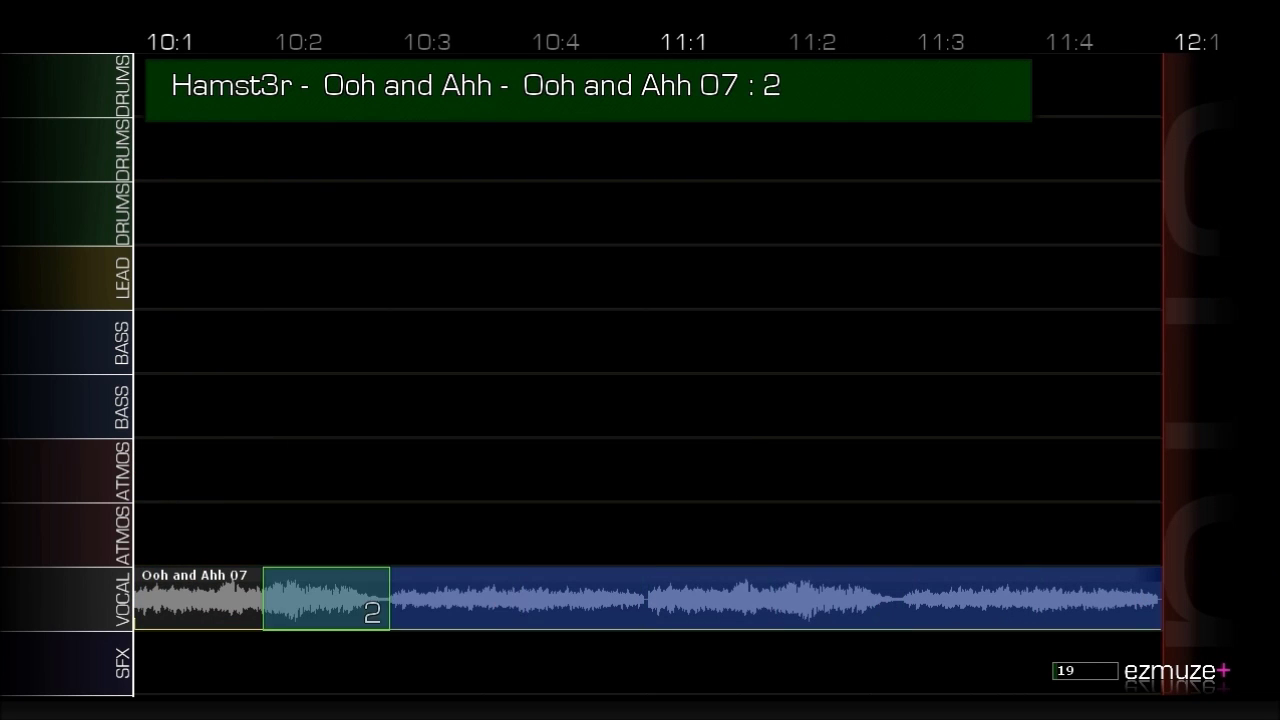
pyautogui.hotkey('shift', 'Right')
pyautogui.hotkey('shift', 'Right')
pyautogui.press('Tab')
pyautogui.press('Down')
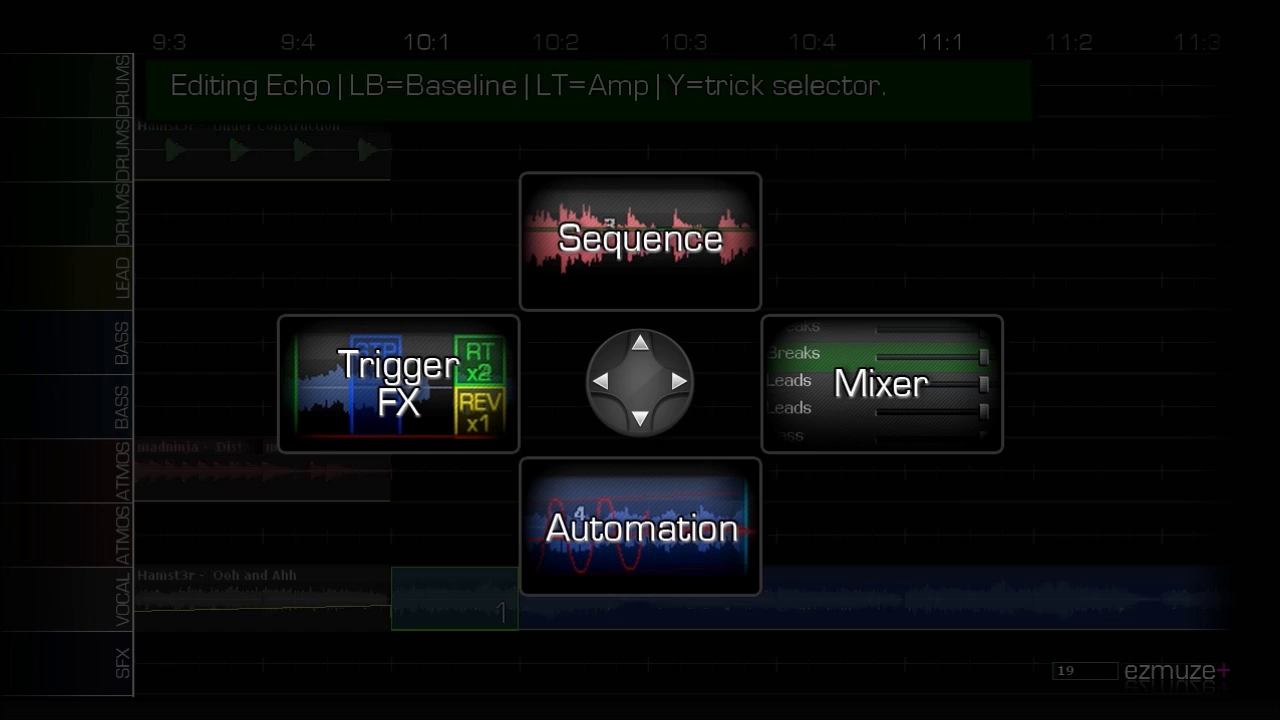
pyautogui.press('Up')
pyautogui.press('Down')
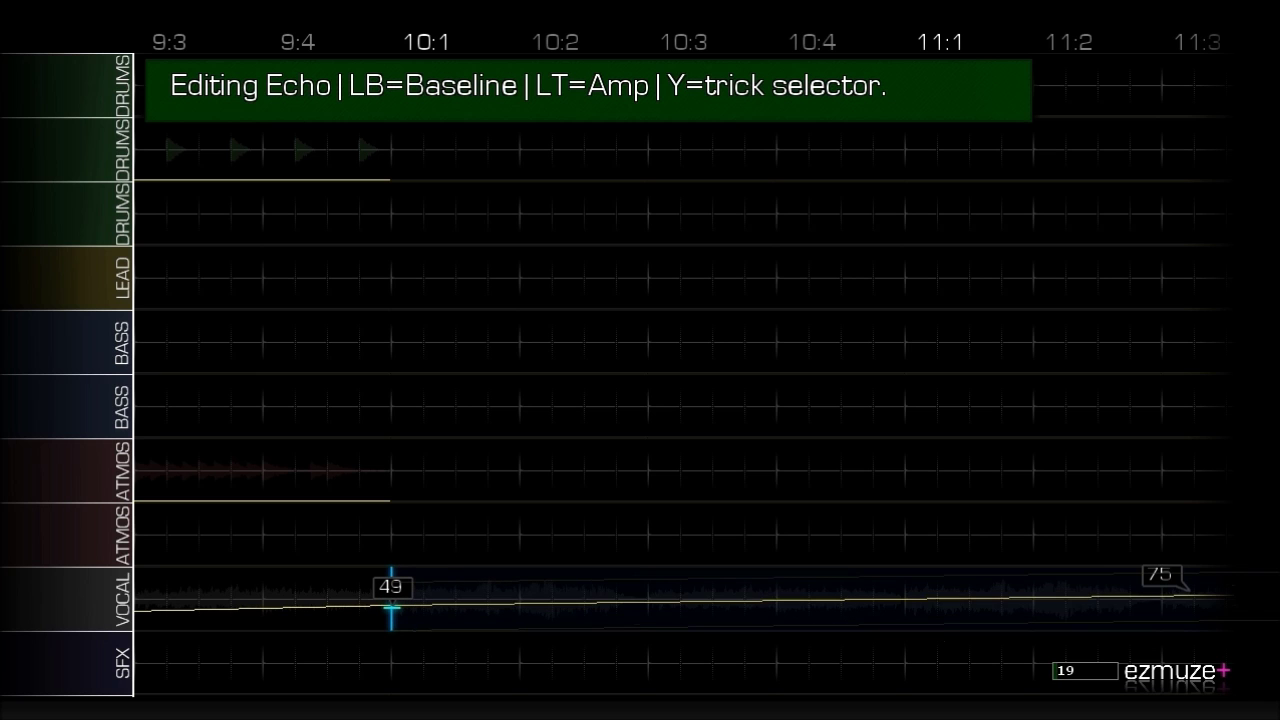
pyautogui.press('Tab')
pyautogui.press('Up')
# Copy the Distant Plonks atmos pattern from bars 8 and 9 and paste it at 10:1.
pyautogui.press('Left')
pyautogui.press('Up')
pyautogui.press('Up')
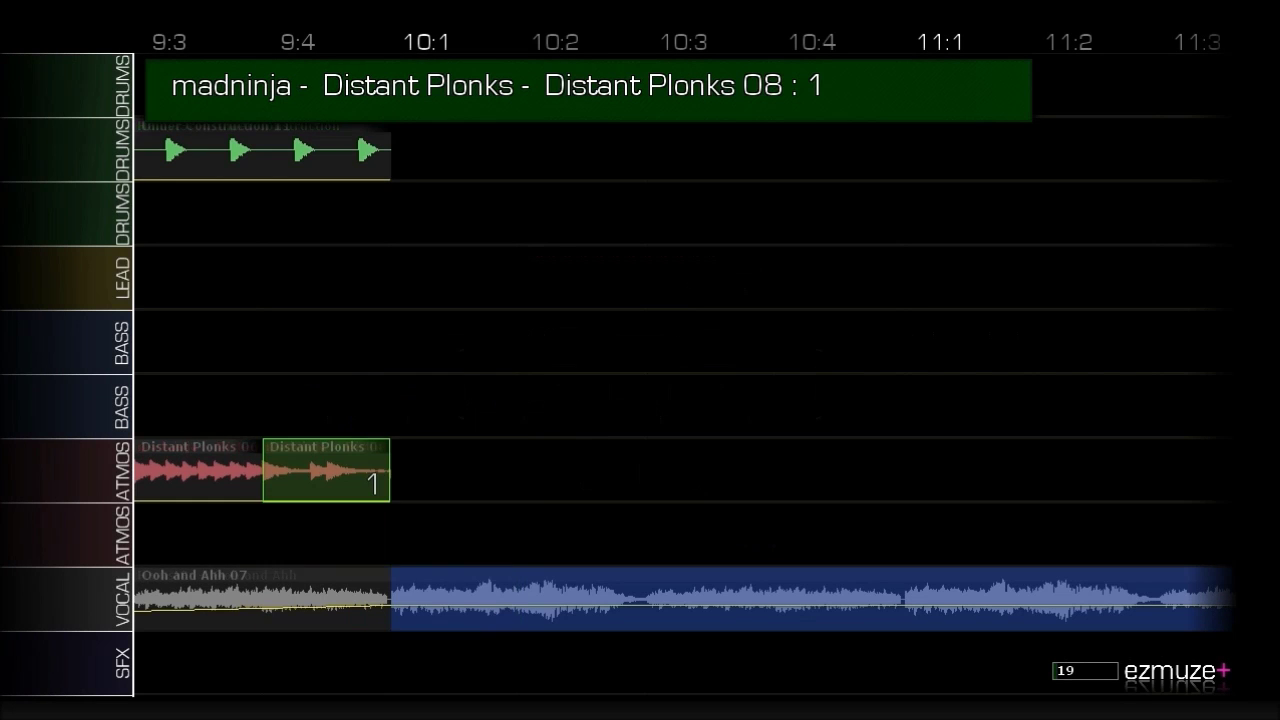
pyautogui.hotkey('shift', 'Left')
pyautogui.press('Left')
pyautogui.press('Left')
pyautogui.press('Left')
pyautogui.press('Left')
pyautogui.press('Left')
pyautogui.press('Left')
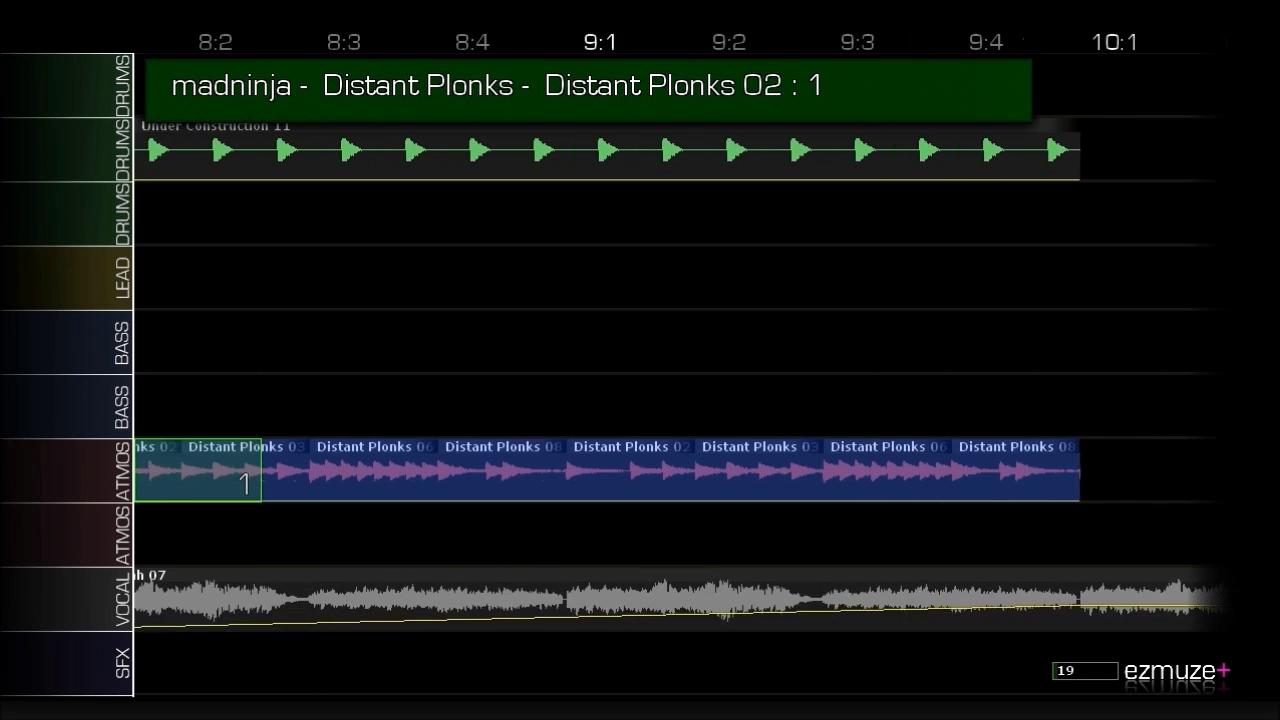
pyautogui.press('Right')
pyautogui.press('Right')
pyautogui.press('Right')
pyautogui.press('Right')
pyautogui.press('Right')
pyautogui.press('Right')
pyautogui.press('Right')
pyautogui.press('Right')
pyautogui.press('Right')
pyautogui.press('Right')
pyautogui.press('Right')
pyautogui.press('Right')
pyautogui.press('Right')
pyautogui.press('Right')
pyautogui.press('Right')
pyautogui.press('Right')
pyautogui.press('Right')
pyautogui.press('Left')
pyautogui.press('Left')
pyautogui.press('Left')
pyautogui.press('Left')
pyautogui.press('Left')
pyautogui.press('Left')
pyautogui.press('Left')
pyautogui.press('Left')
pyautogui.press('Left')
pyautogui.press('Left')
pyautogui.press('Left')
pyautogui.press('Left')
pyautogui.press('Left')
pyautogui.press('Left')
pyautogui.press('Right')
pyautogui.press('Right')
pyautogui.press('Right')
pyautogui.press('Right')
pyautogui.press('Right')
pyautogui.press('Right')
pyautogui.press('Return')
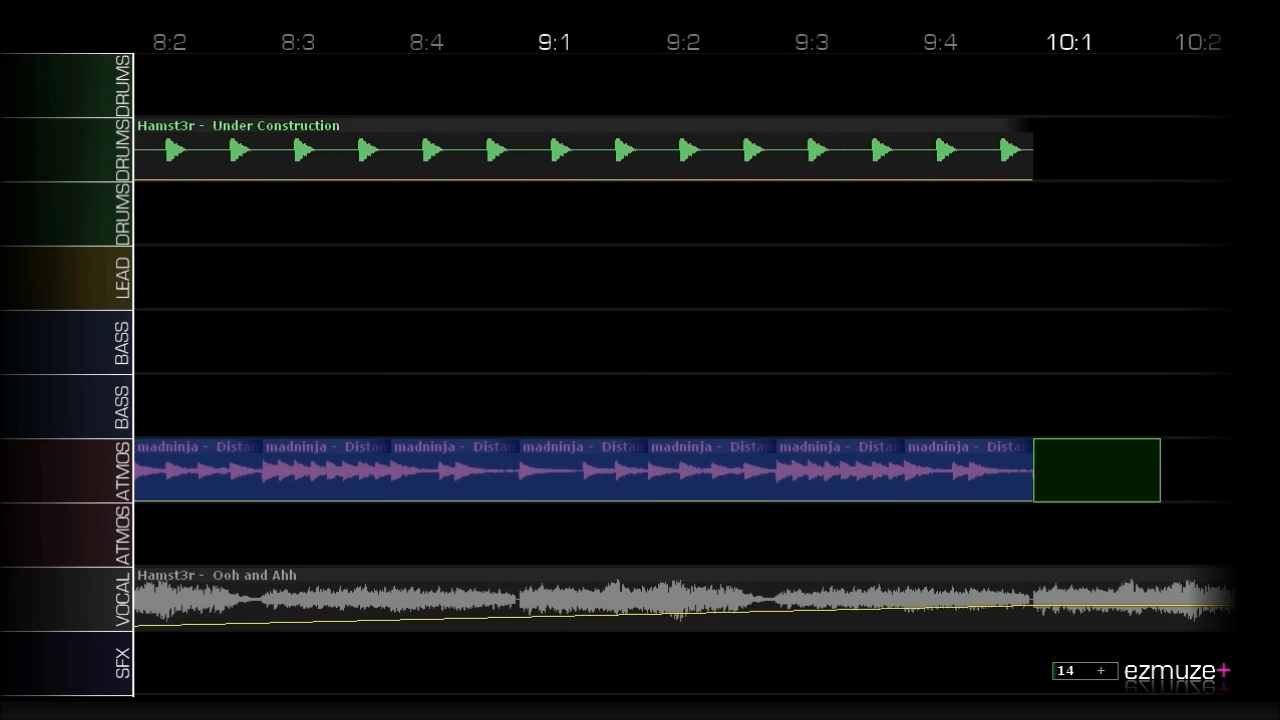
pyautogui.press('Return')
# Copy the Under Construction 11 drum loop from bars 8 and 9 and paste it at 10:1.
pyautogui.press('Up')
pyautogui.press('Up')
pyautogui.press('Up')
pyautogui.press('Left')
pyautogui.press('Up')
pyautogui.press('Up')
pyautogui.press('Left')
pyautogui.press('Left')
pyautogui.press('Left')
pyautogui.press('Left')
pyautogui.press('Left')
pyautogui.press('Left')
pyautogui.press('Left')
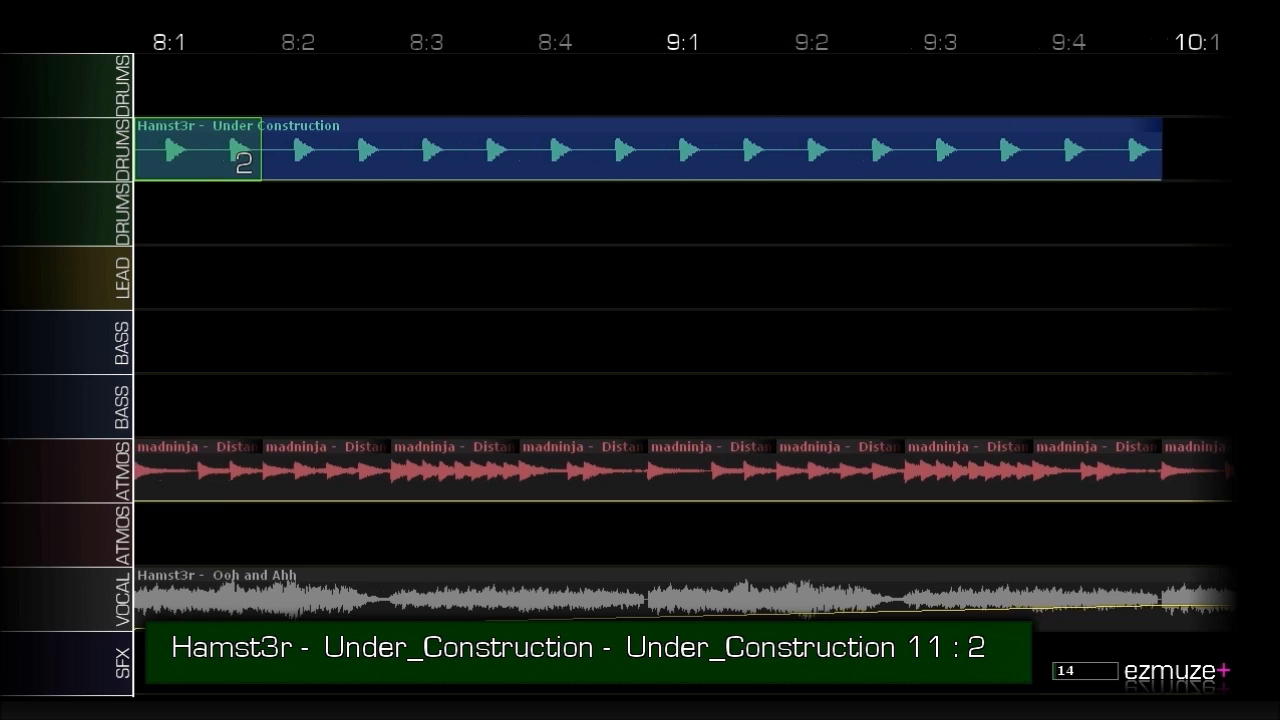
pyautogui.press('Right')
pyautogui.press('Right')
pyautogui.press('Right')
pyautogui.press('Right')
pyautogui.press('Right')
pyautogui.press('Right')
pyautogui.press('Right')
pyautogui.press('Right')
pyautogui.press('Right')
pyautogui.press('Left')
pyautogui.press('Return')
pyautogui.press('Return')
# Go back to bar 7 and play the song to review the transition into the extended section.
pyautogui.press('Left')
pyautogui.press('Left')
pyautogui.press('Left')
pyautogui.press('Left')
pyautogui.press('Left')
pyautogui.press('Left')
pyautogui.press('Left')
pyautogui.press('Left')
pyautogui.press('Left')
pyautogui.press('Left')
pyautogui.press('Left')
pyautogui.press('Left')
pyautogui.press('Left')
pyautogui.press('Left')
pyautogui.press('Left')
pyautogui.press('Left')
pyautogui.press('Left')
pyautogui.press('Left')
pyautogui.press('Left')
pyautogui.press('Left')
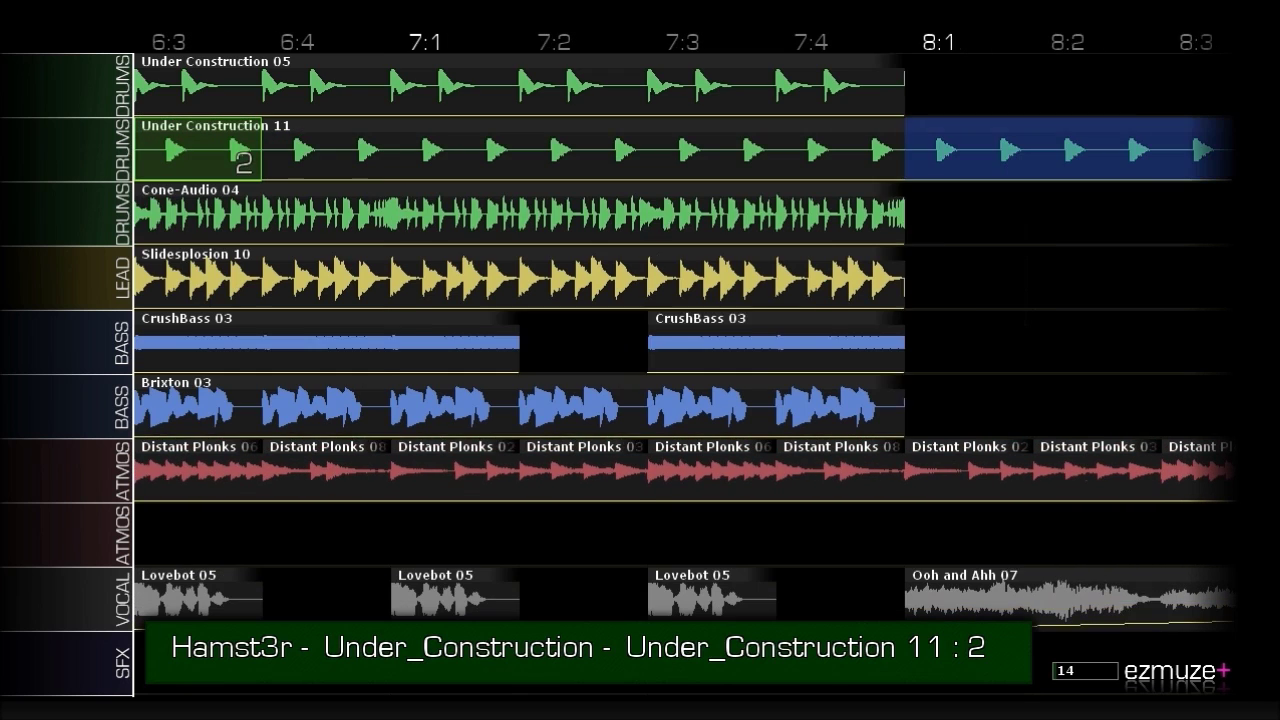
pyautogui.press('Right')
pyautogui.press('Right')
pyautogui.press('Right')
pyautogui.press('Right')
pyautogui.press('Right')
pyautogui.press('Right')
pyautogui.press('Right')
pyautogui.press('Right')
pyautogui.press('Right')
pyautogui.press('Right')
pyautogui.press('Right')
pyautogui.press('Right')
pyautogui.press('Right')
pyautogui.press('Left')
pyautogui.press('Left')
pyautogui.press('Left')
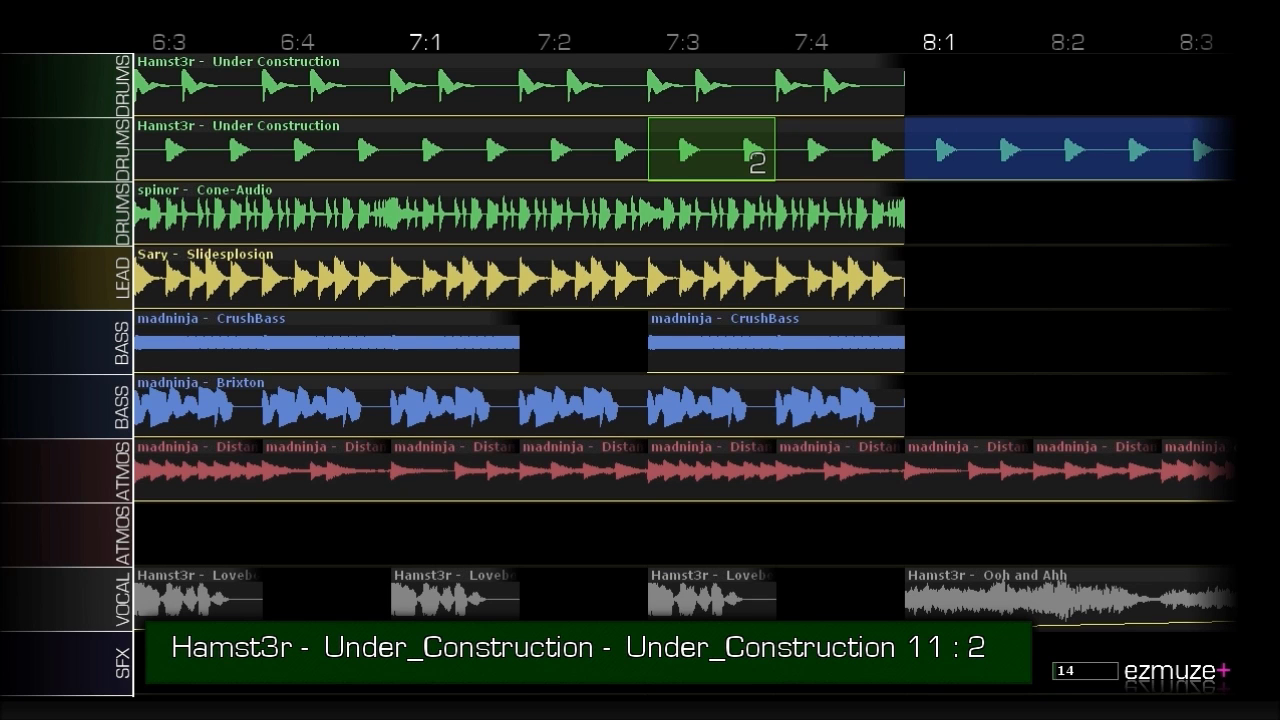
pyautogui.press('Left')
pyautogui.press('space')
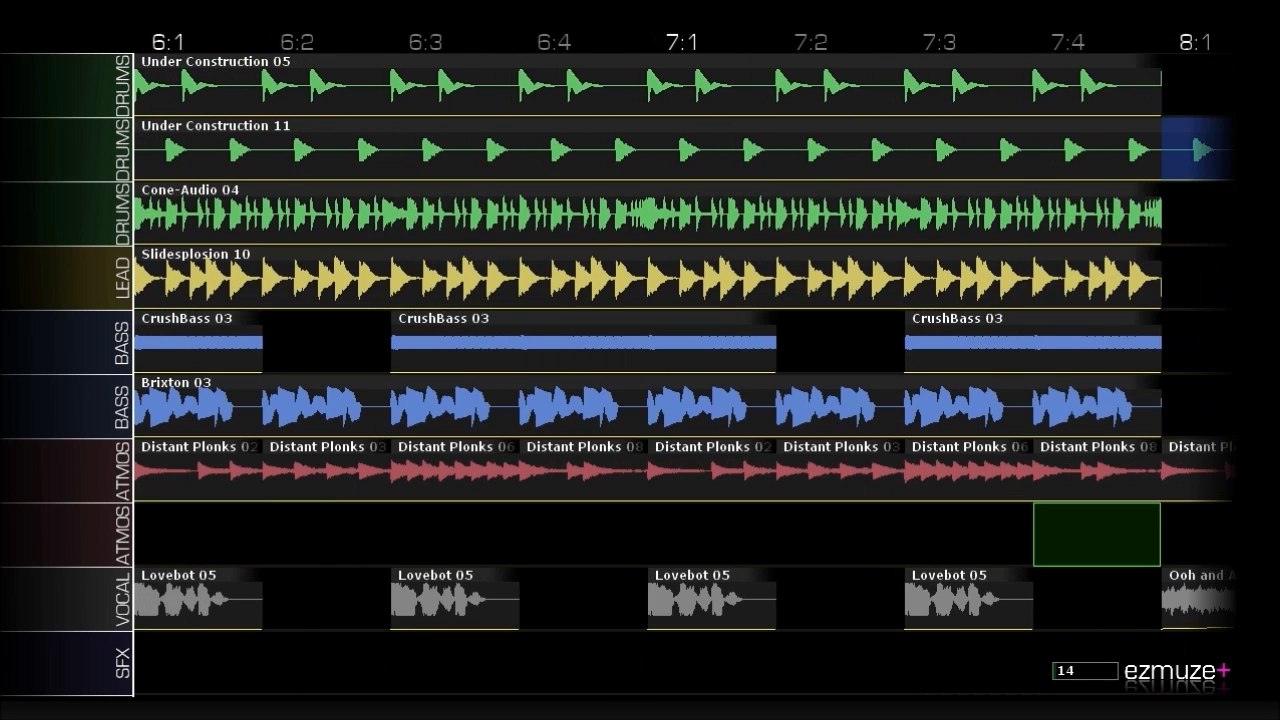
# Place the cursor at 10:1 on the empty atmos track and switch that track to Vocals.
pyautogui.press('Right')
pyautogui.press('Right')
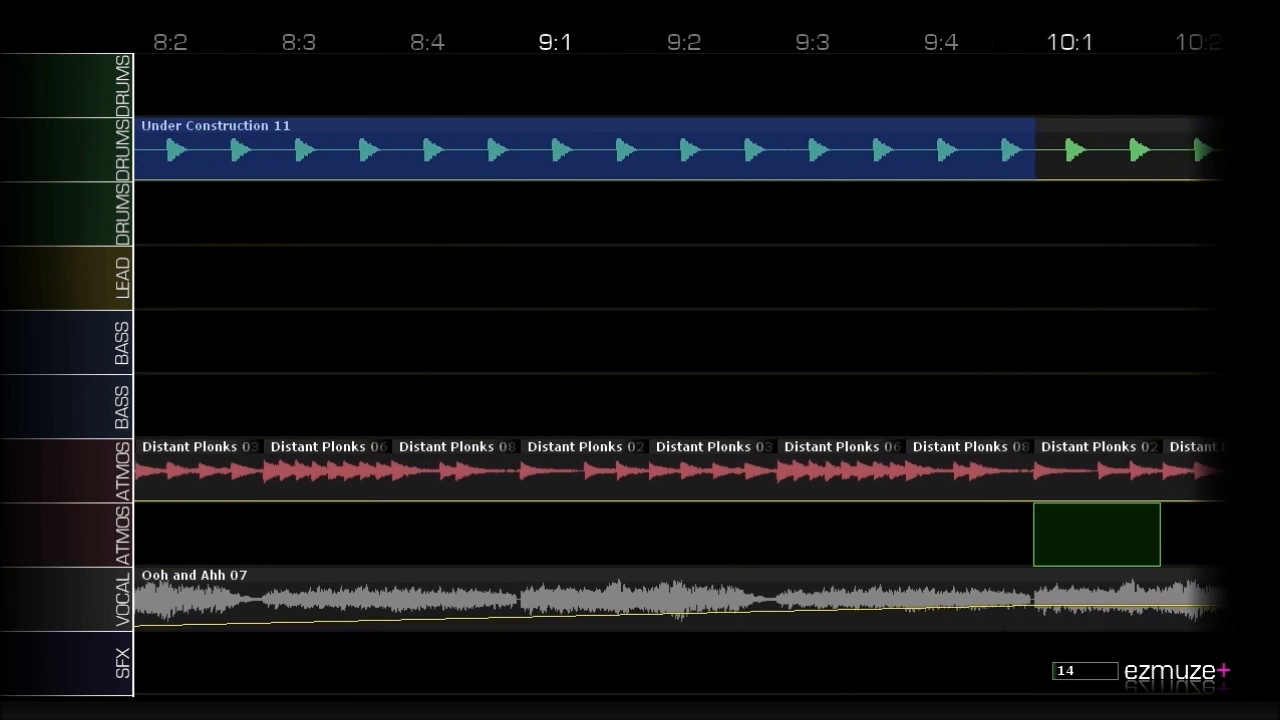
pyautogui.press('Return')
pyautogui.press('Down')
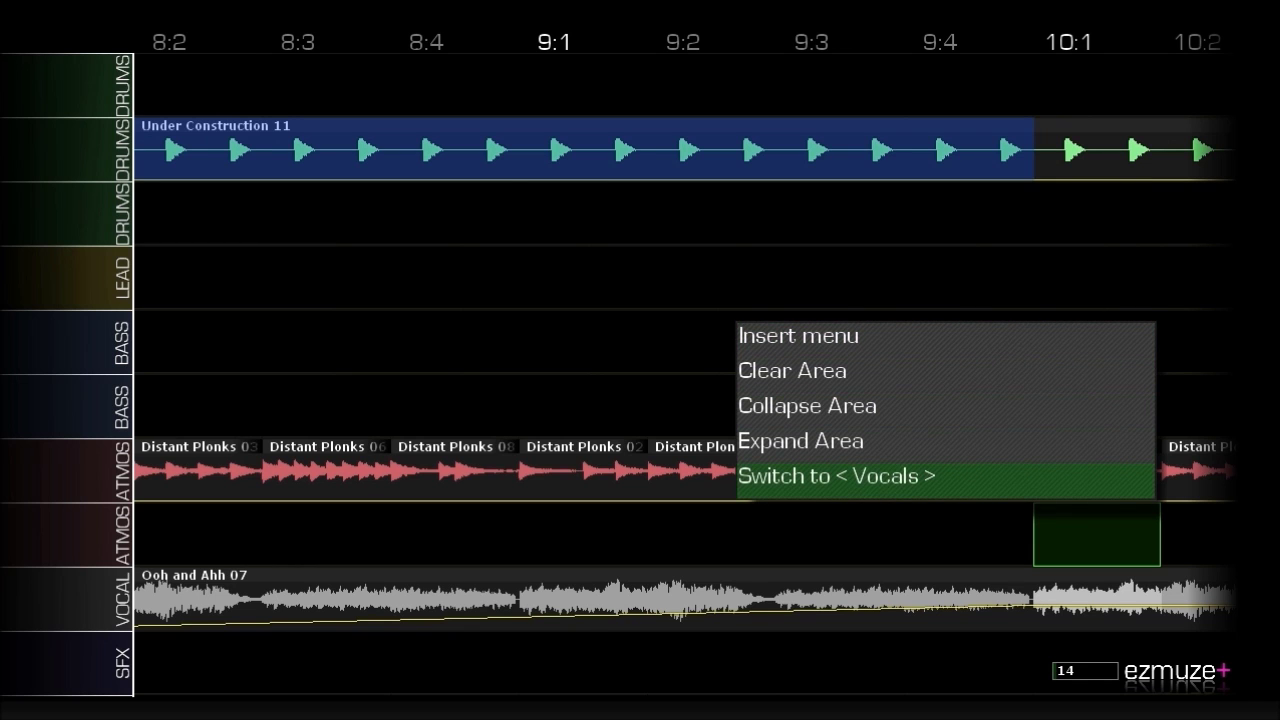
pyautogui.press('Return')
pyautogui.press('Return')
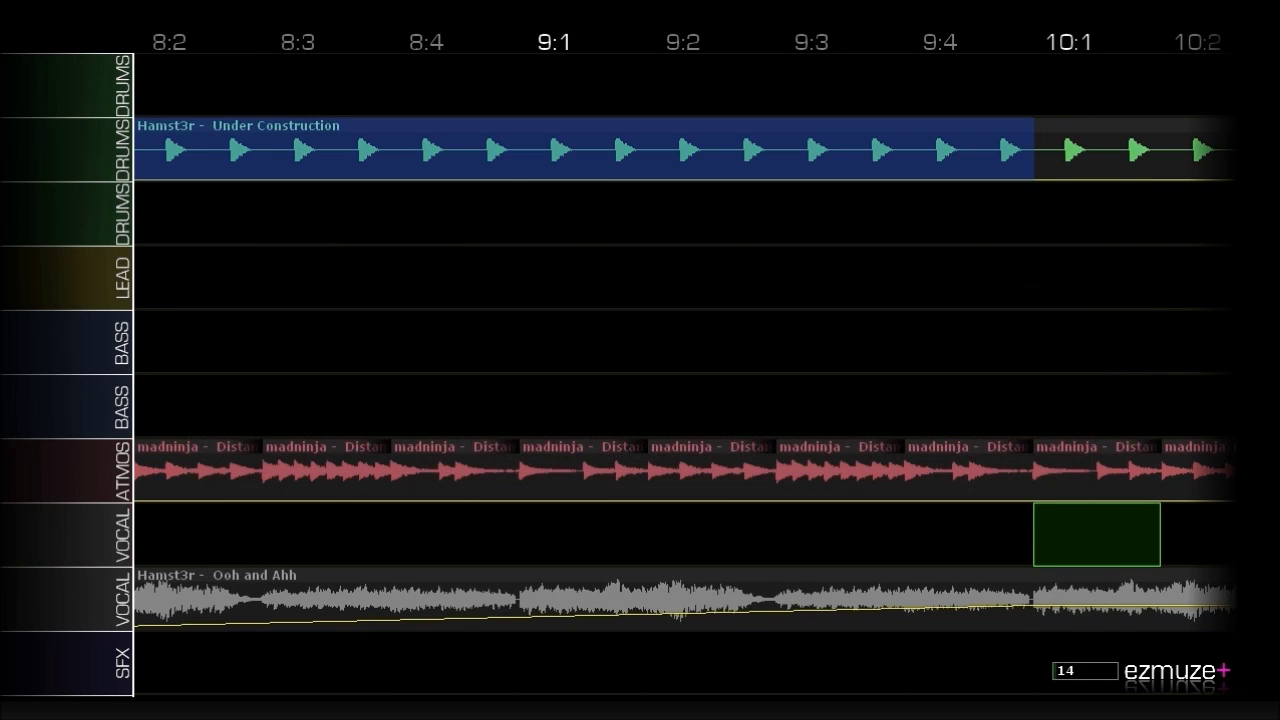
# Open the sample browser for the new vocal track at 10:1 and audition the Hard Tuned and Ooh and Ahh samples.
pyautogui.press('Return')
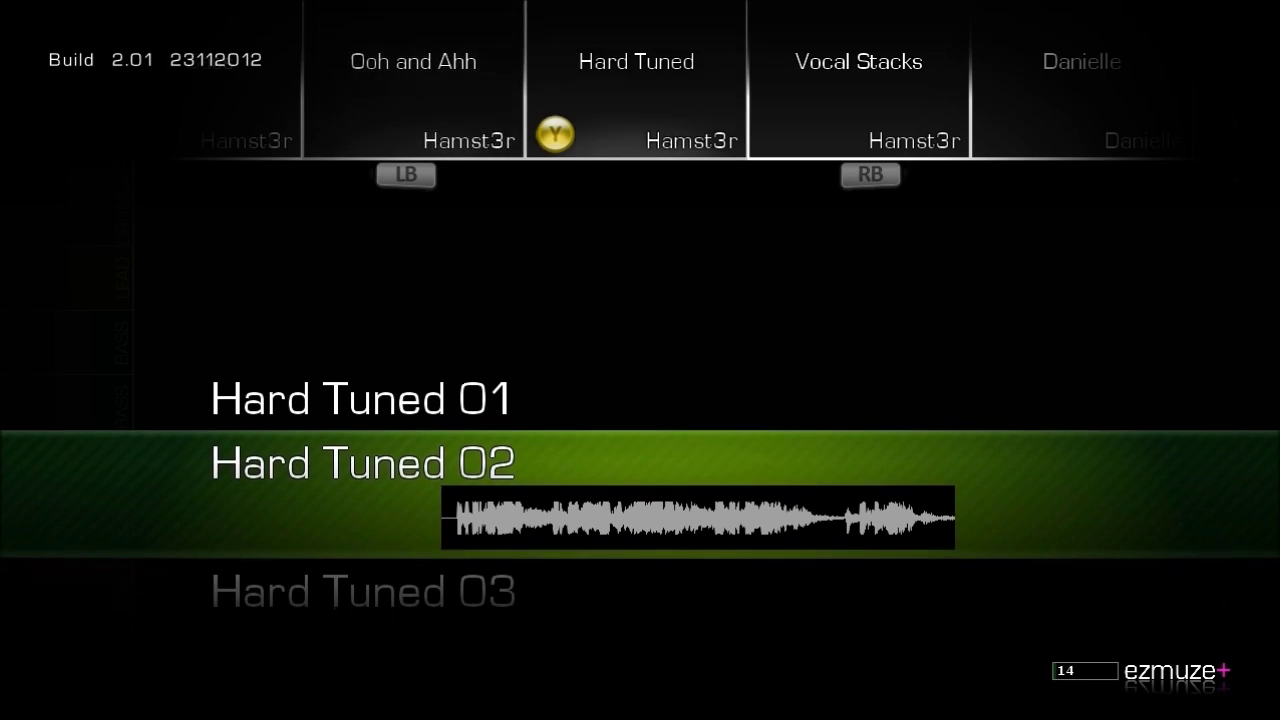
pyautogui.press('Down')
pyautogui.press('Down')
pyautogui.press('Down')
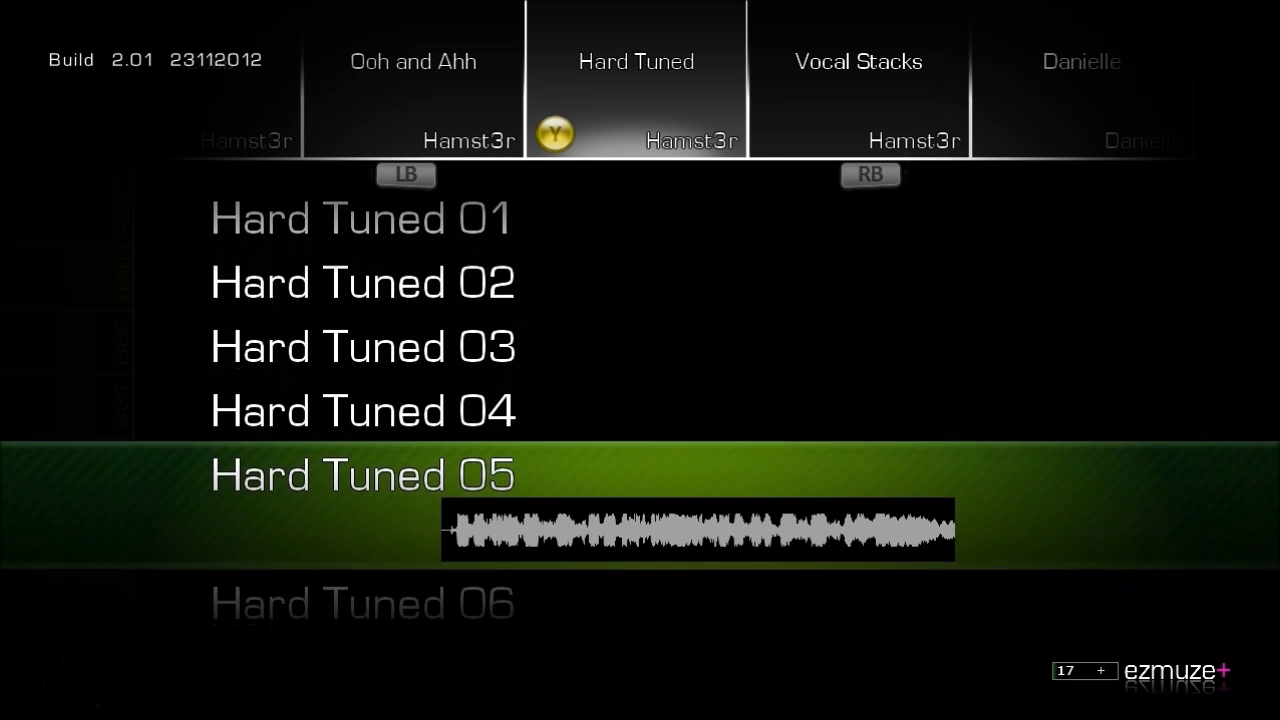
pyautogui.press('Left')
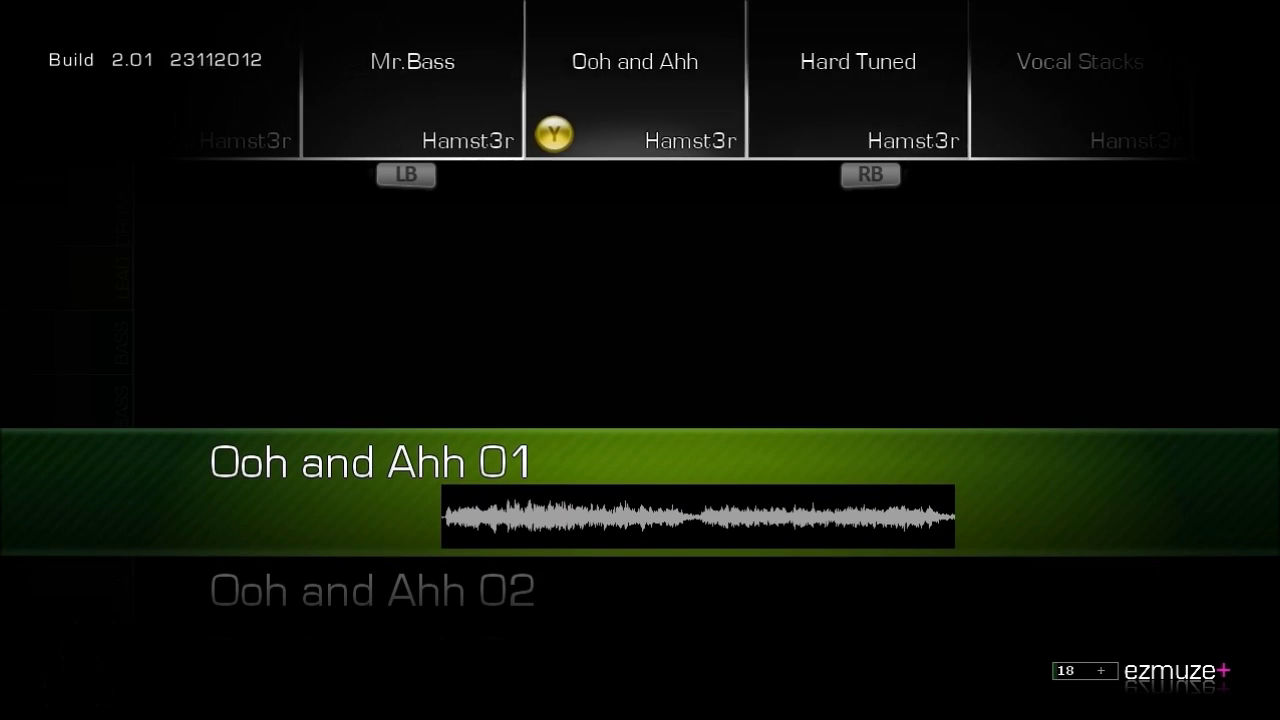
pyautogui.press('Down')
pyautogui.press('Down')
pyautogui.press('Down')
pyautogui.press('Down')
pyautogui.press('Down')
pyautogui.press('Down')
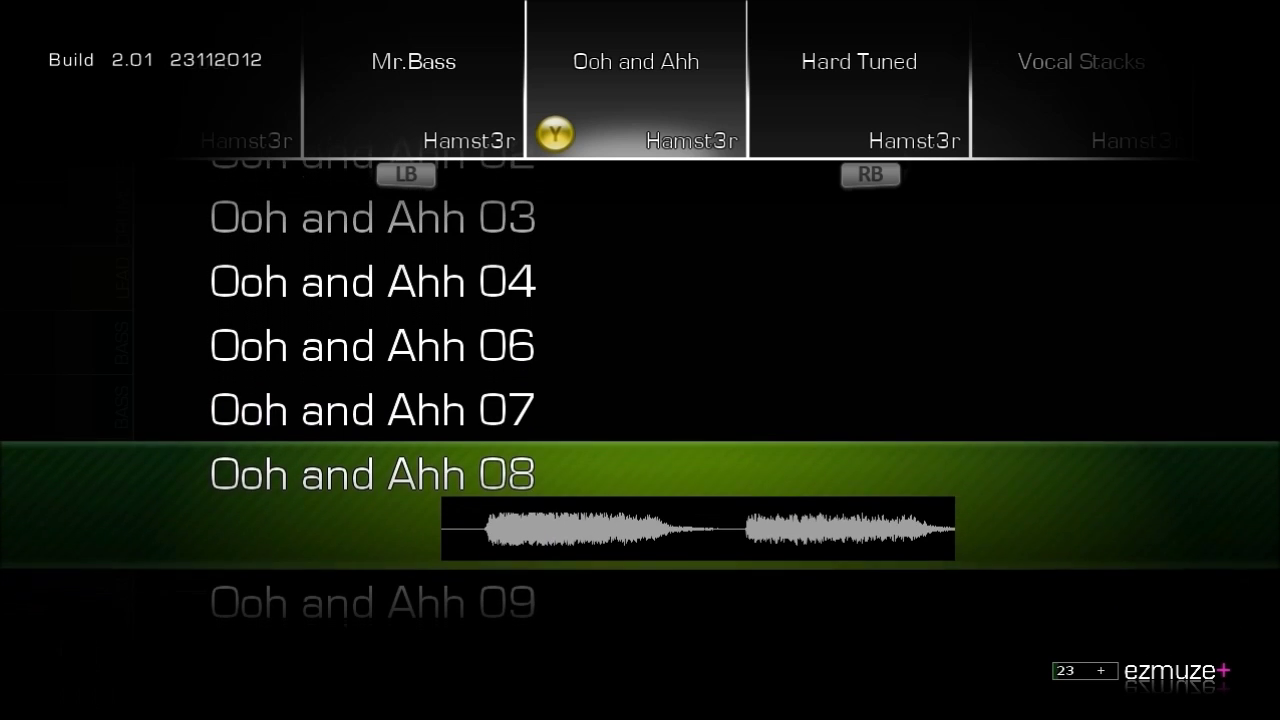
pyautogui.press('Down')
pyautogui.press('Down')
pyautogui.press('Down')
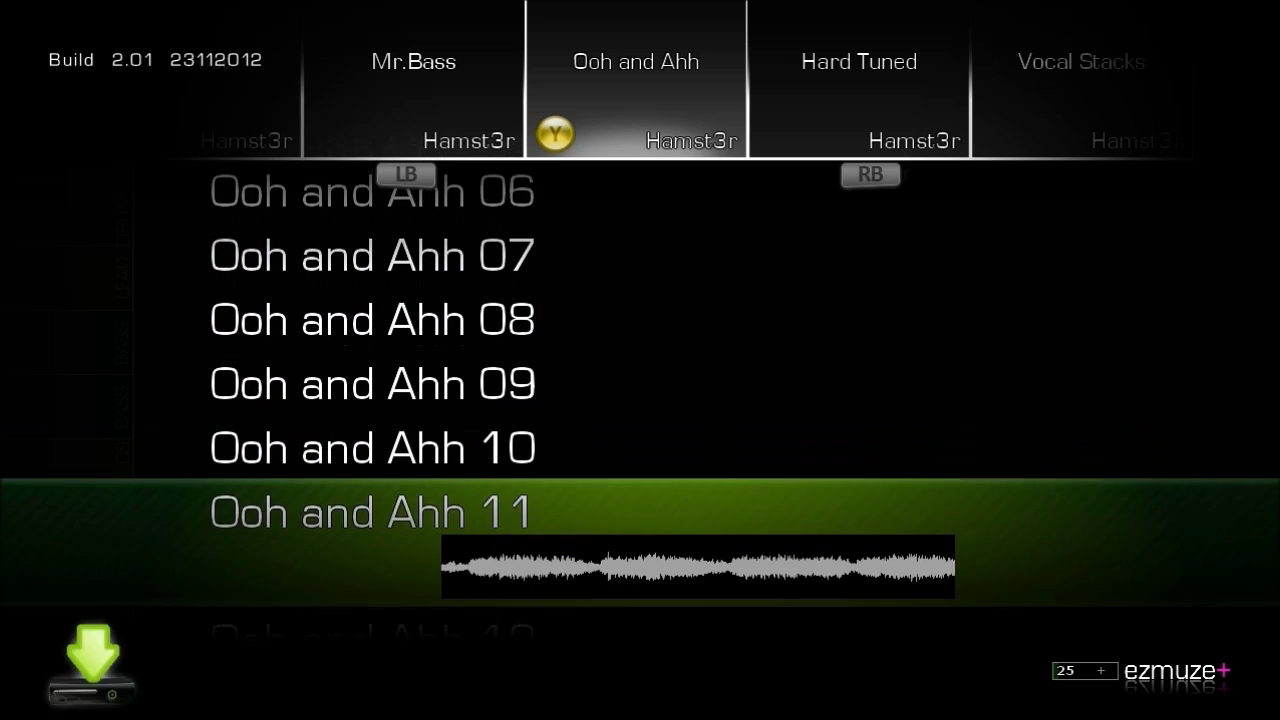
pyautogui.press('Down')
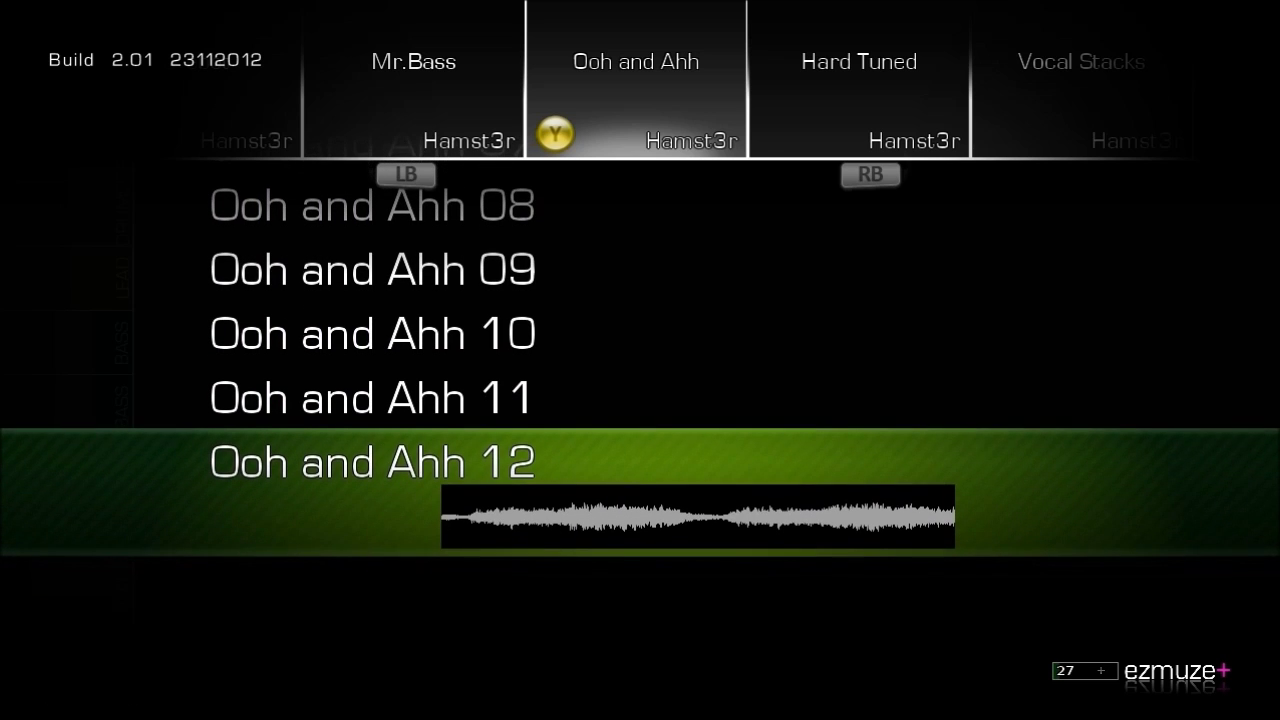
# Insert the Ooh and Ahh 06 sample on the new vocal track at 10:1 and duplicate it into bar 11.
pyautogui.press('Up')
pyautogui.press('Up')
pyautogui.press('Up')
pyautogui.press('Up')
pyautogui.press('Up')
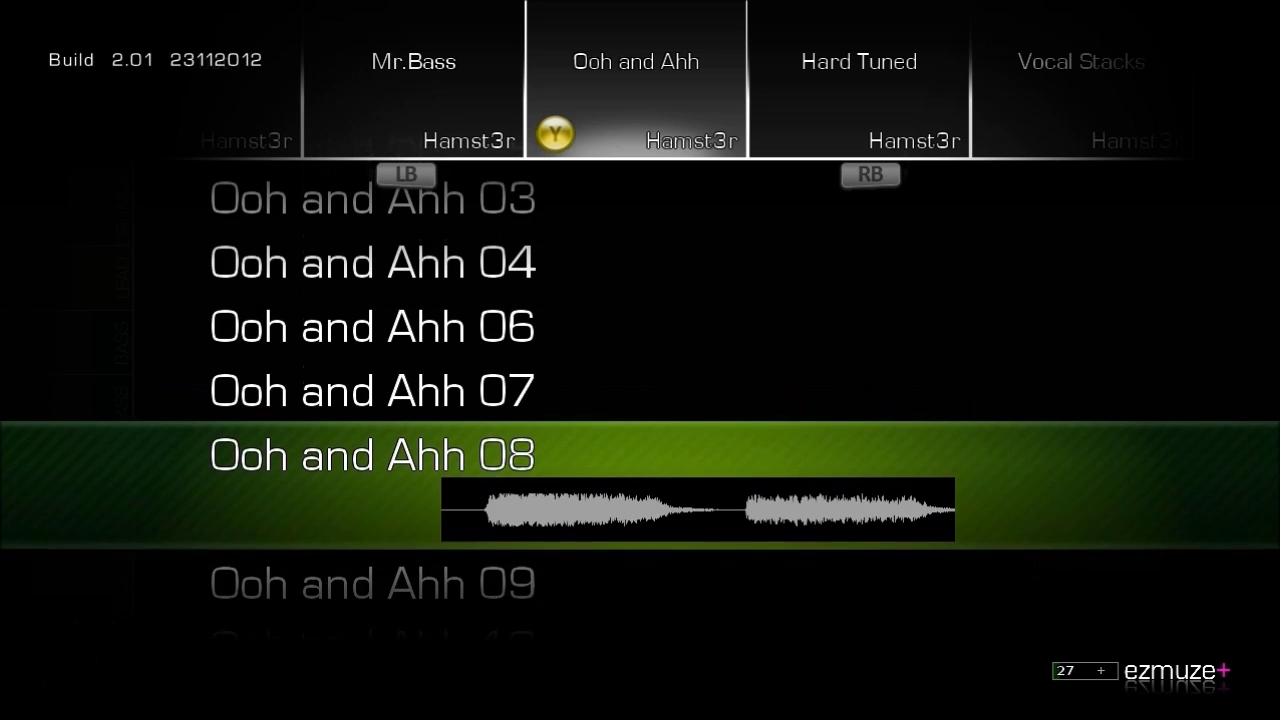
pyautogui.press('Up')
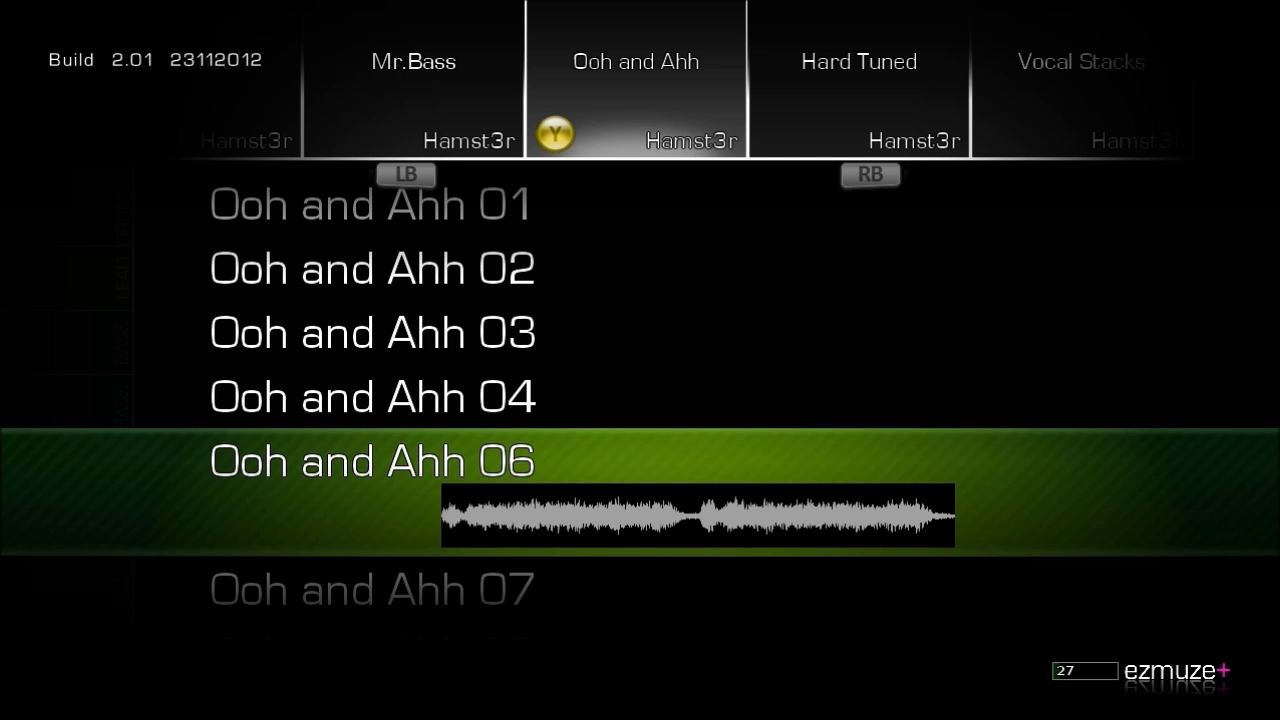
pyautogui.press('Return')
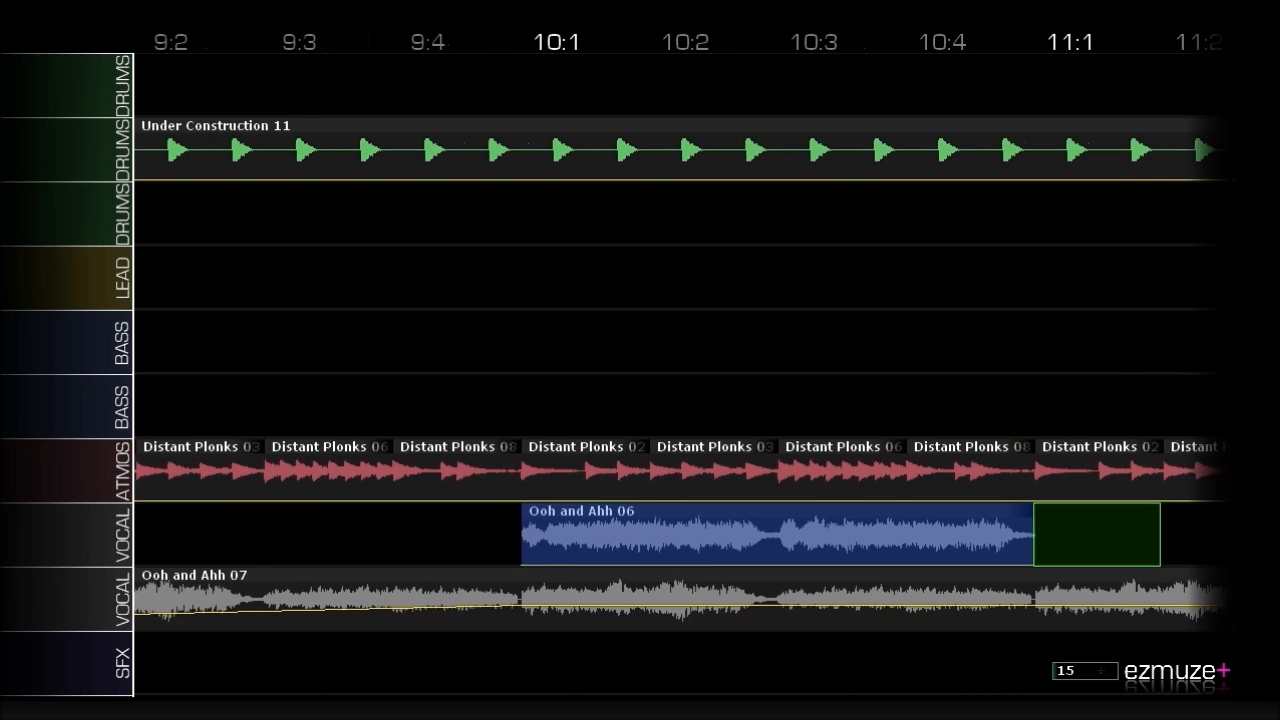
pyautogui.hotkey('ctrl', 'v')
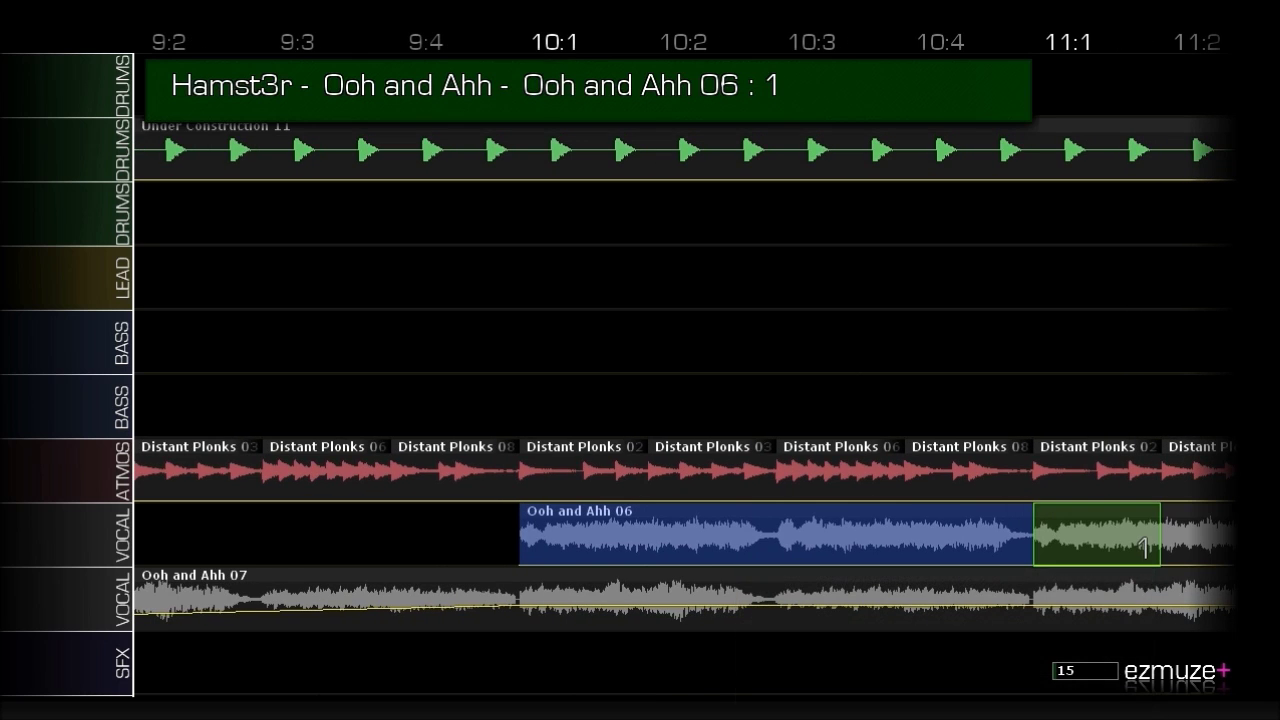
# Go back to 10:1 on the lower vocal track and play the song to review the two layered vocals.
pyautogui.press('Left')
pyautogui.press('Left')
pyautogui.press('Left')
pyautogui.press('Left')
pyautogui.press('Left')
pyautogui.press('Left')
pyautogui.press('Left')
pyautogui.press('Left')
pyautogui.press('Left')
pyautogui.press('Left')
pyautogui.press('Right')
pyautogui.press('Right')
pyautogui.press('Right')
pyautogui.press('Right')
pyautogui.press('Right')
pyautogui.press('Right')
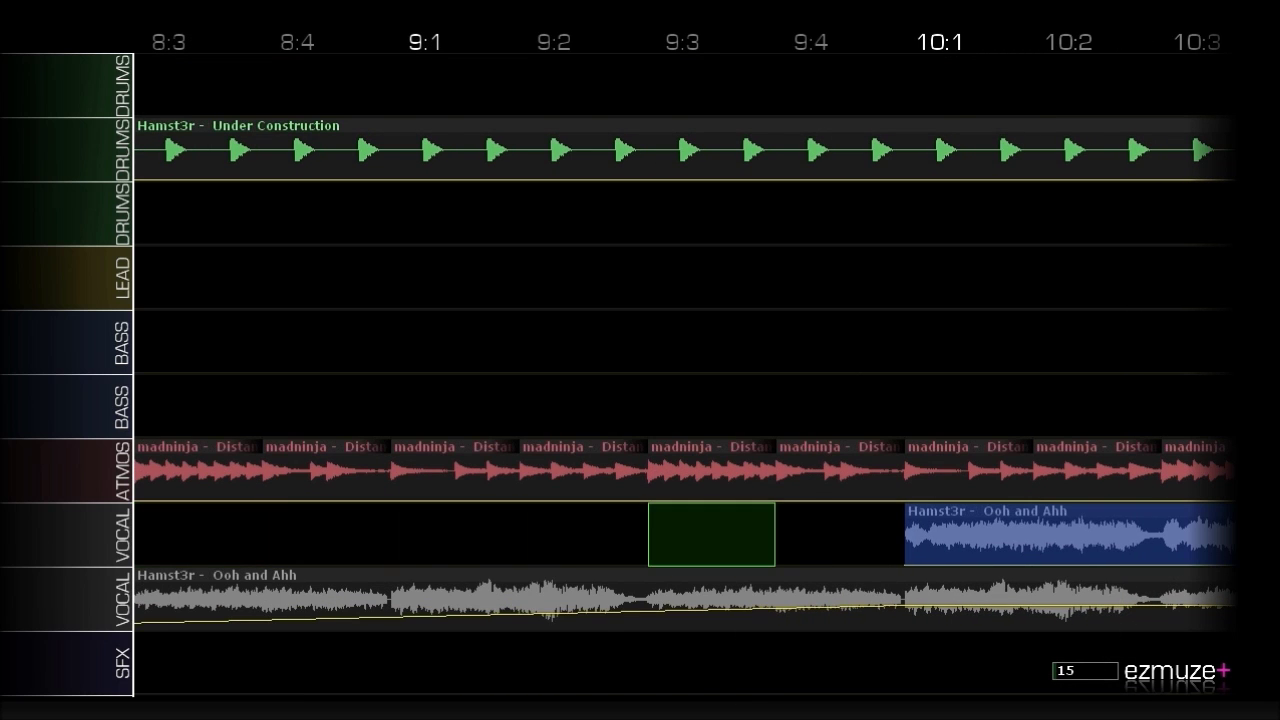
pyautogui.press('Down')
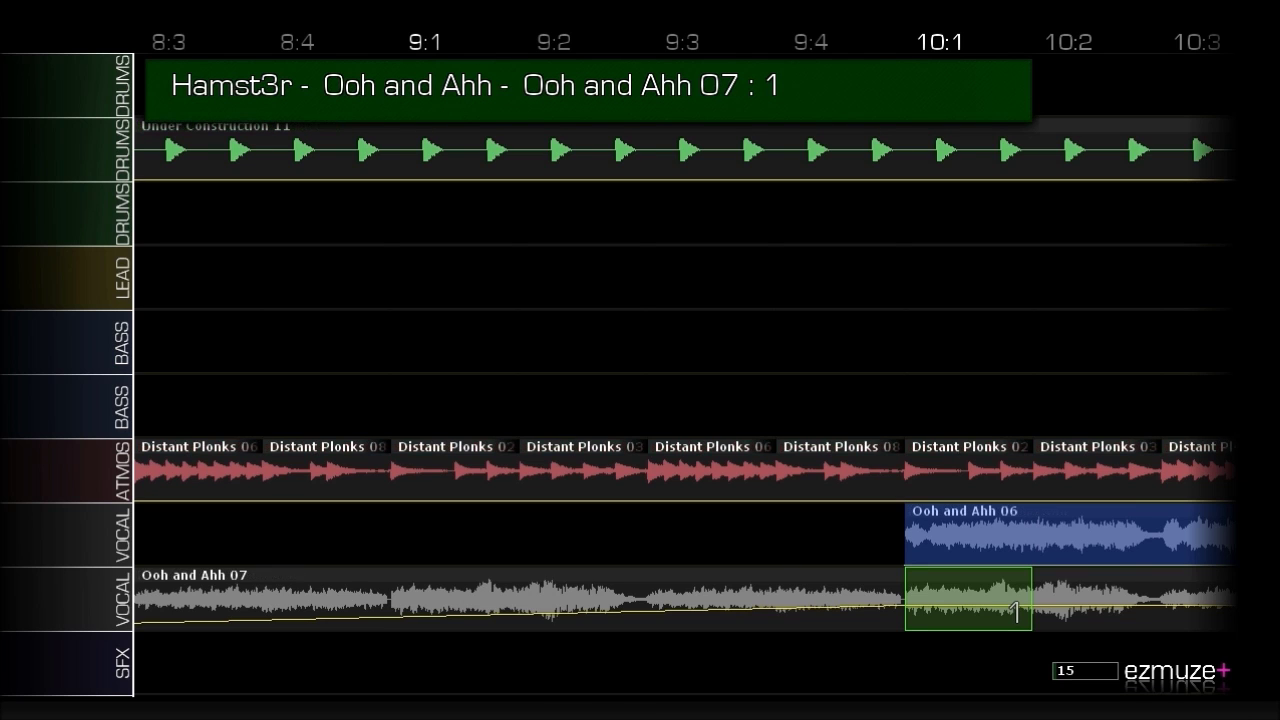
pyautogui.press('space')
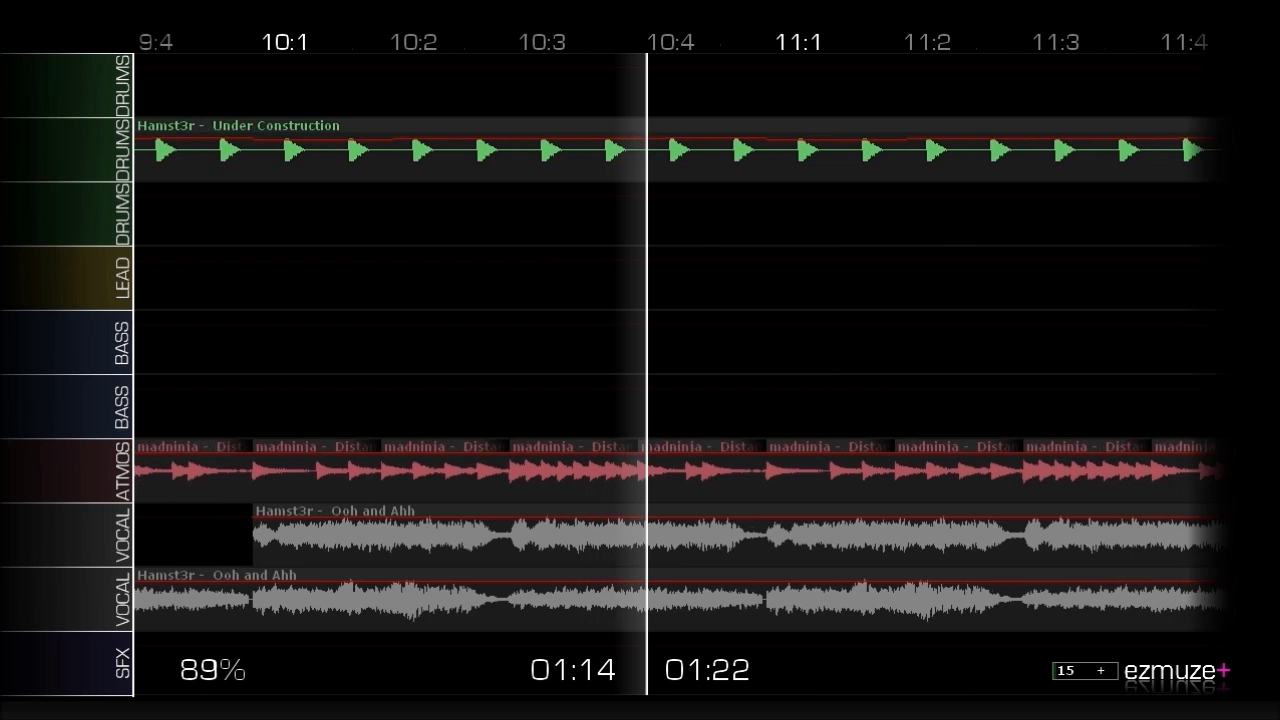
pyautogui.press('space')
# Place the cursor at 10:1 on the Ooh and Ahh 06 vocal and switch to the Trigger FX view.
pyautogui.press('Right')
pyautogui.press('Up')
pyautogui.press('Left')
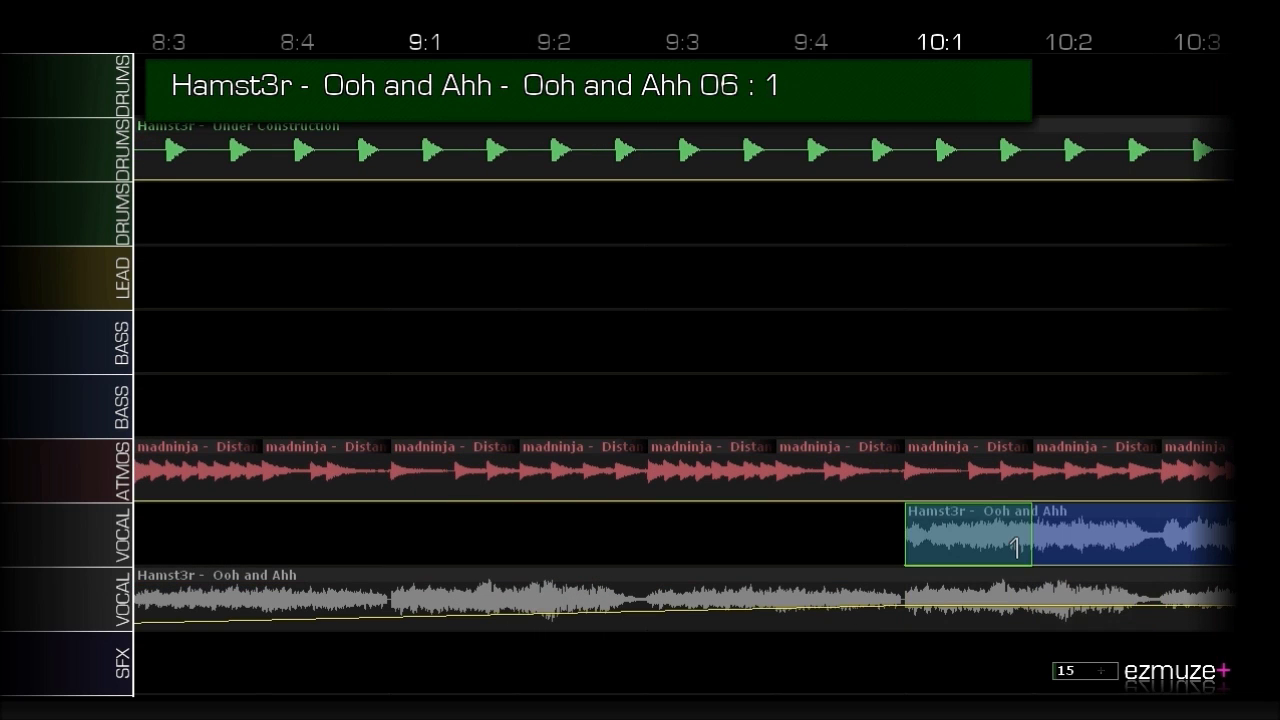
pyautogui.press('Left')
pyautogui.press('Right')
pyautogui.press('Tab')
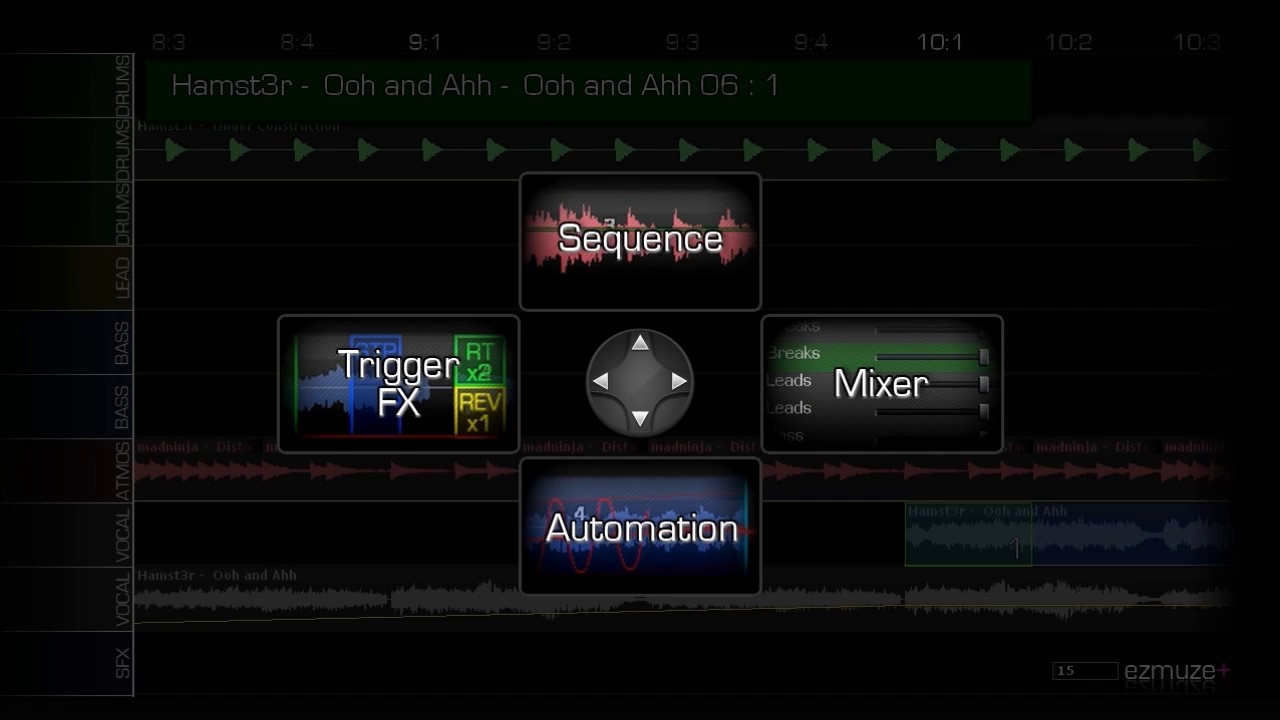
pyautogui.press('Left')
# Apply the Pitch Down 12 trigger effect to every slot of the Ooh and Ahh 06 vocal from 10:1 through 10:4.
pyautogui.press('Return')
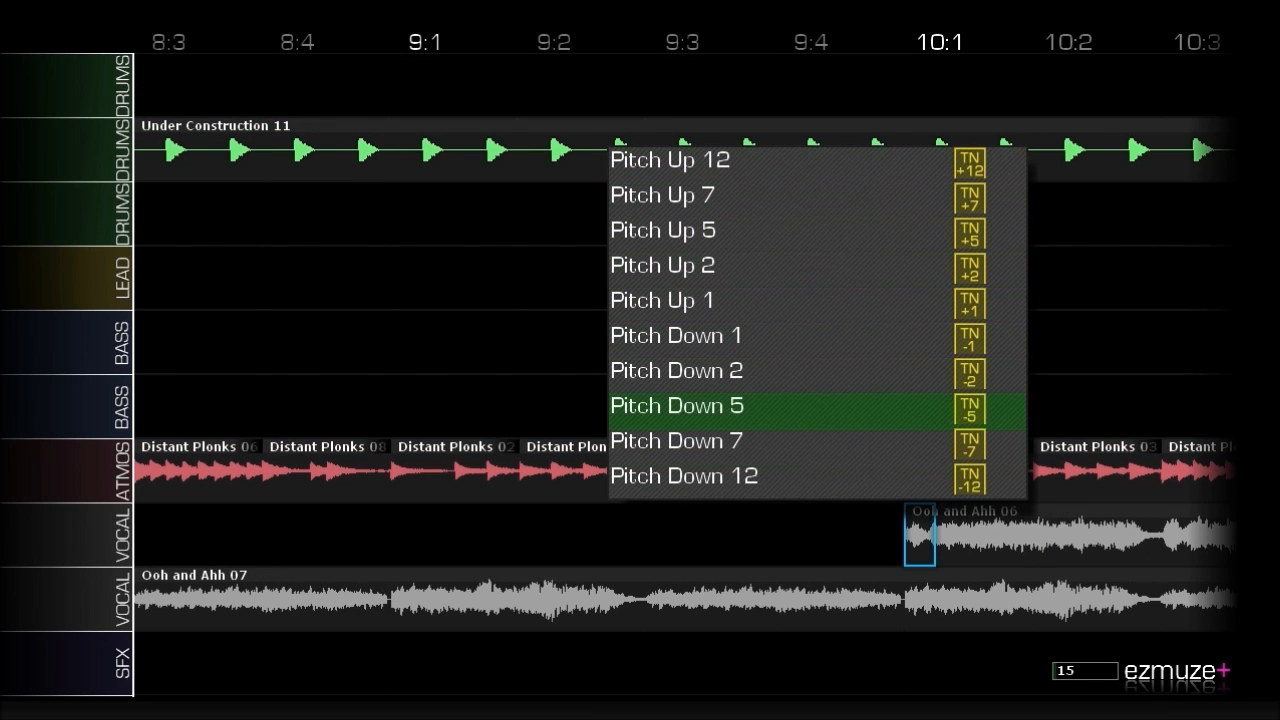
pyautogui.press('Return')
pyautogui.press('Right')
pyautogui.press('Return')
pyautogui.press('Return')
pyautogui.press('Right')
pyautogui.press('Return')
pyautogui.press('Return')
pyautogui.press('Right')
pyautogui.press('Return')
pyautogui.press('Return')
pyautogui.press('Right')
pyautogui.press('Return')
pyautogui.press('Return')
pyautogui.press('Right')
pyautogui.press('Return')
pyautogui.press('Return')
pyautogui.press('Right')
pyautogui.press('Return')
pyautogui.press('Return')
pyautogui.press('Right')
pyautogui.press('Return')
pyautogui.press('Return')
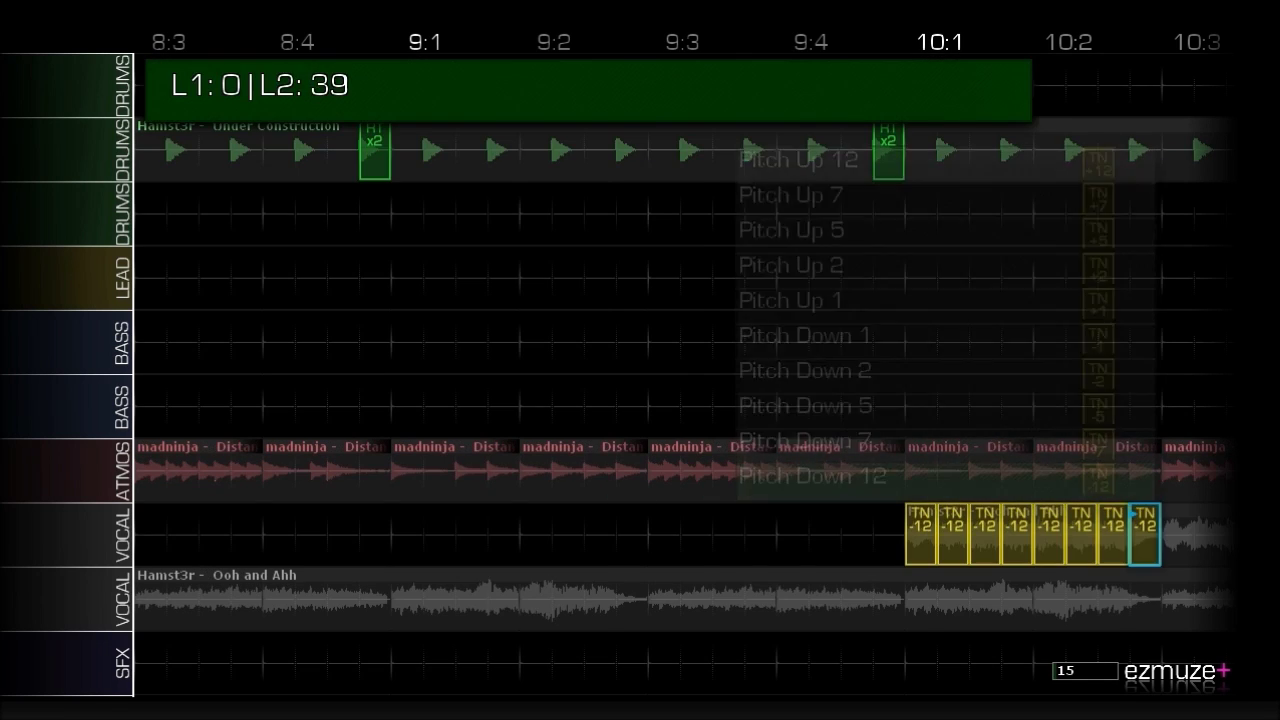
pyautogui.press('Right')
pyautogui.press('Return')
pyautogui.press('Return')
pyautogui.press('Right')
pyautogui.press('Return')
pyautogui.press('Return')
pyautogui.press('Right')
pyautogui.press('Return')
pyautogui.press('Return')
pyautogui.press('Return')
pyautogui.press('Return')
pyautogui.press('Right')
pyautogui.press('Return')
pyautogui.press('Return')
pyautogui.press('Right')
pyautogui.press('Return')
pyautogui.press('Return')
pyautogui.press('Right')
pyautogui.press('Return')
pyautogui.press('Return')
pyautogui.press('Right')
pyautogui.press('Return')
pyautogui.press('Return')
pyautogui.press('Right')
pyautogui.press('Return')
pyautogui.press('Return')
pyautogui.press('Right')
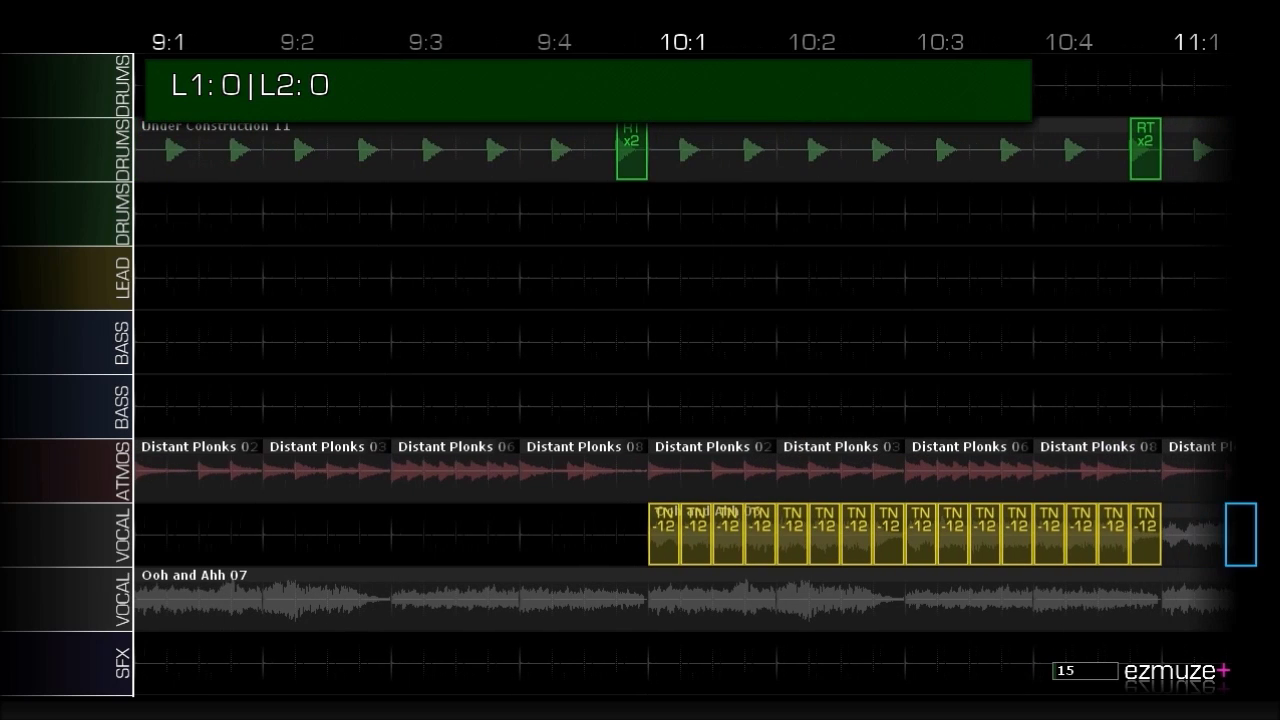
# Return to the Sequence view and play the song from 9:4 to review the pitched-down vocal.
pyautogui.press('Tab')
pyautogui.press('Up')
pyautogui.press('Return')
pyautogui.press('Return')
pyautogui.press('Left')
pyautogui.press('Left')
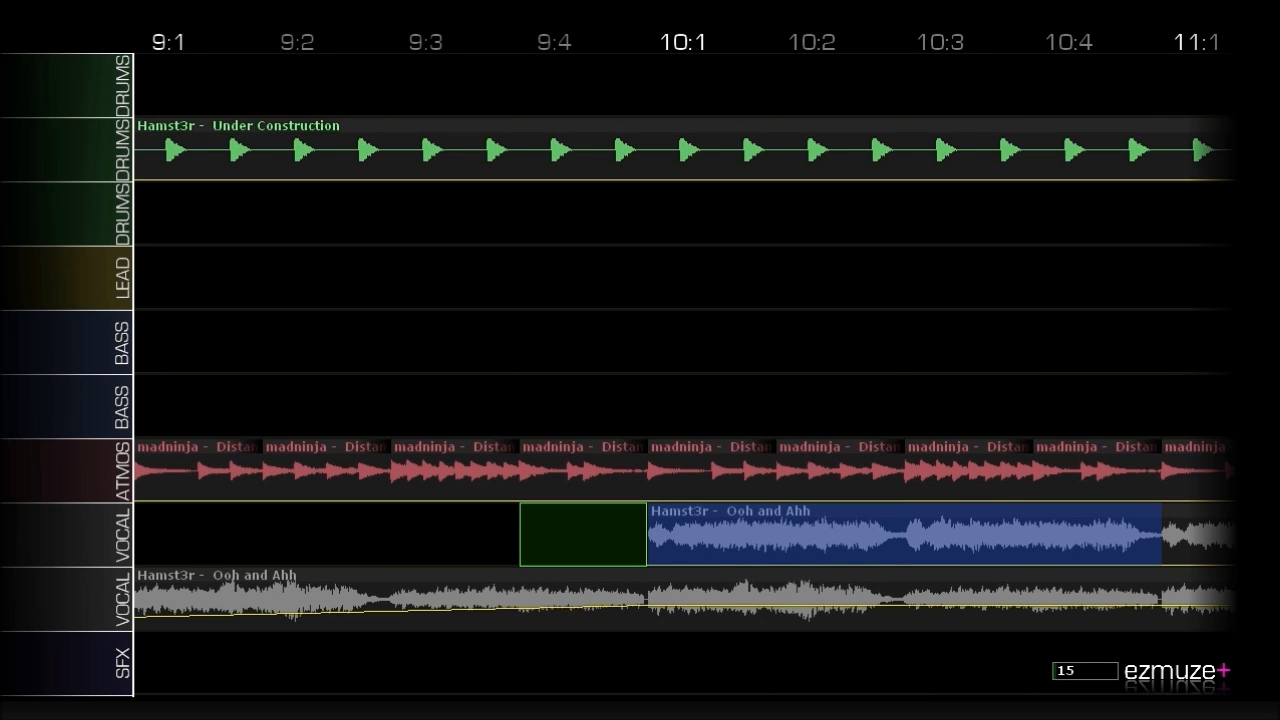
pyautogui.press('space')
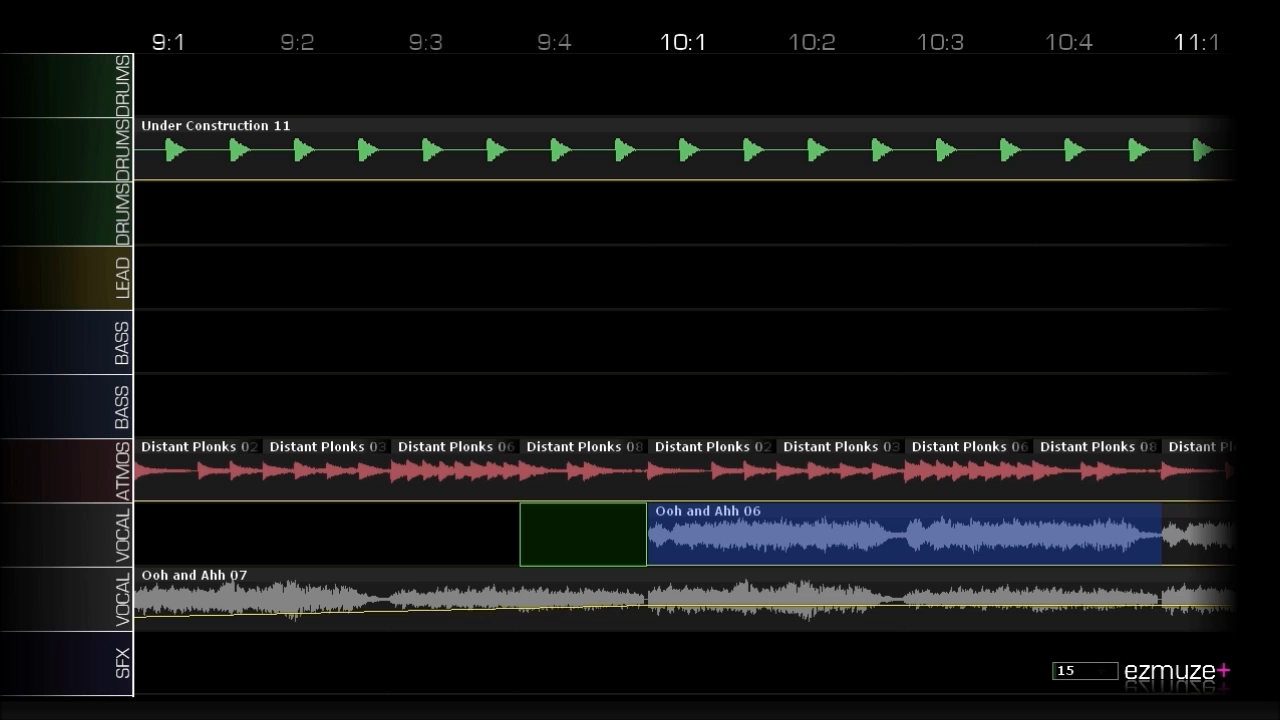
# Select the atmos and both vocal tracks from 10:1 through 11:4 and copy that area to 12:1.
pyautogui.press('Right')
pyautogui.press('Right')
pyautogui.press('Right')
pyautogui.press('Right')
pyautogui.press('Right')
pyautogui.press('Right')
pyautogui.press('Right')
pyautogui.press('Right')
pyautogui.press('Right')
pyautogui.press('Right')
pyautogui.press('Left')
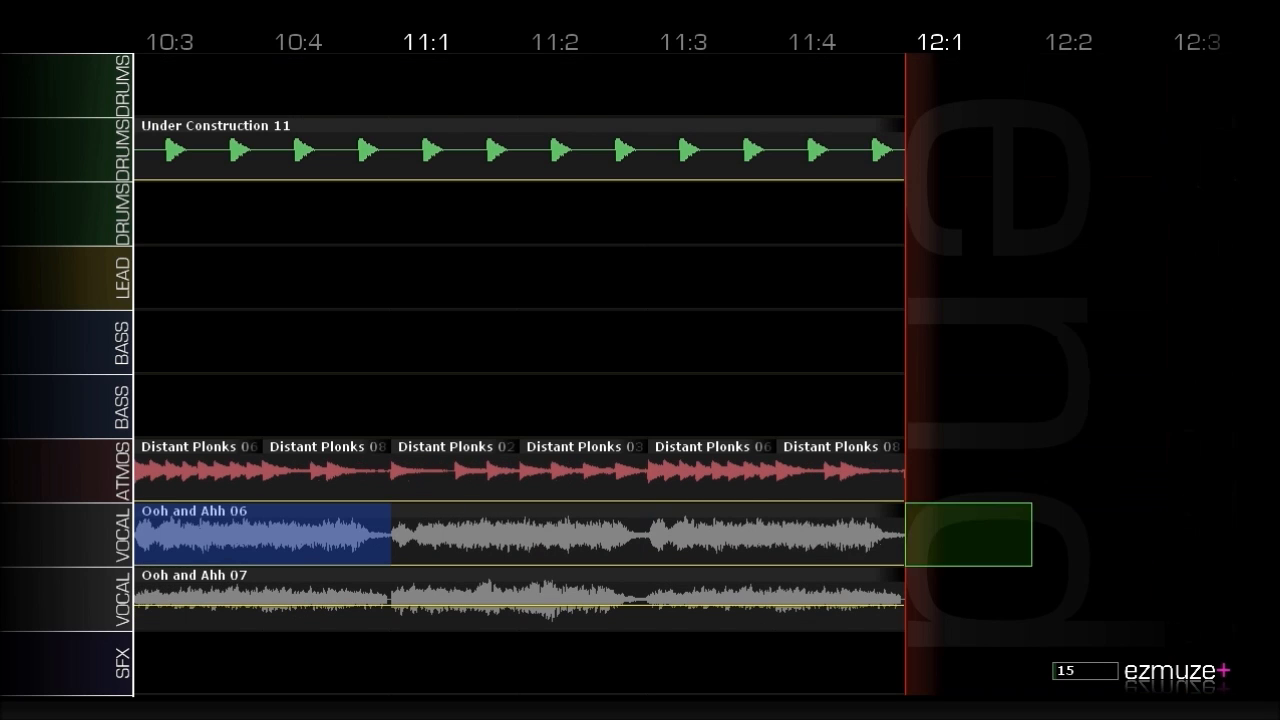
pyautogui.press('Left')
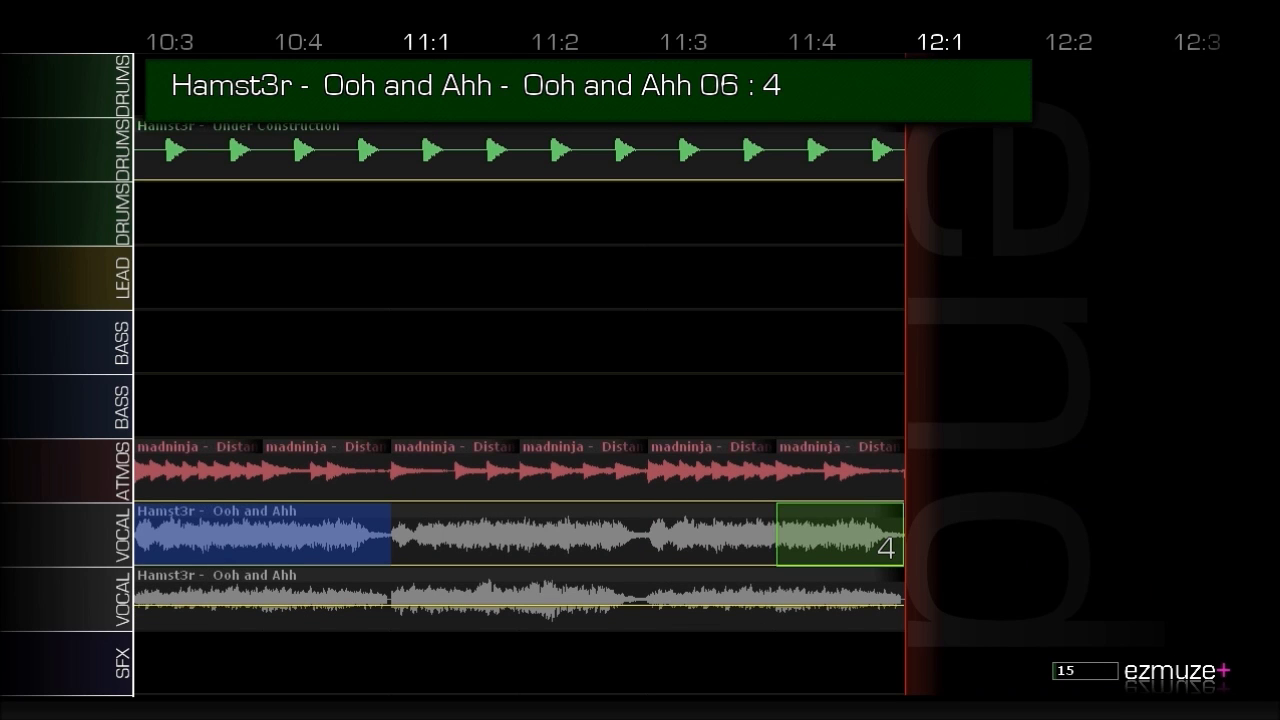
pyautogui.press('Up')
pyautogui.press('Up')
pyautogui.press('Up')
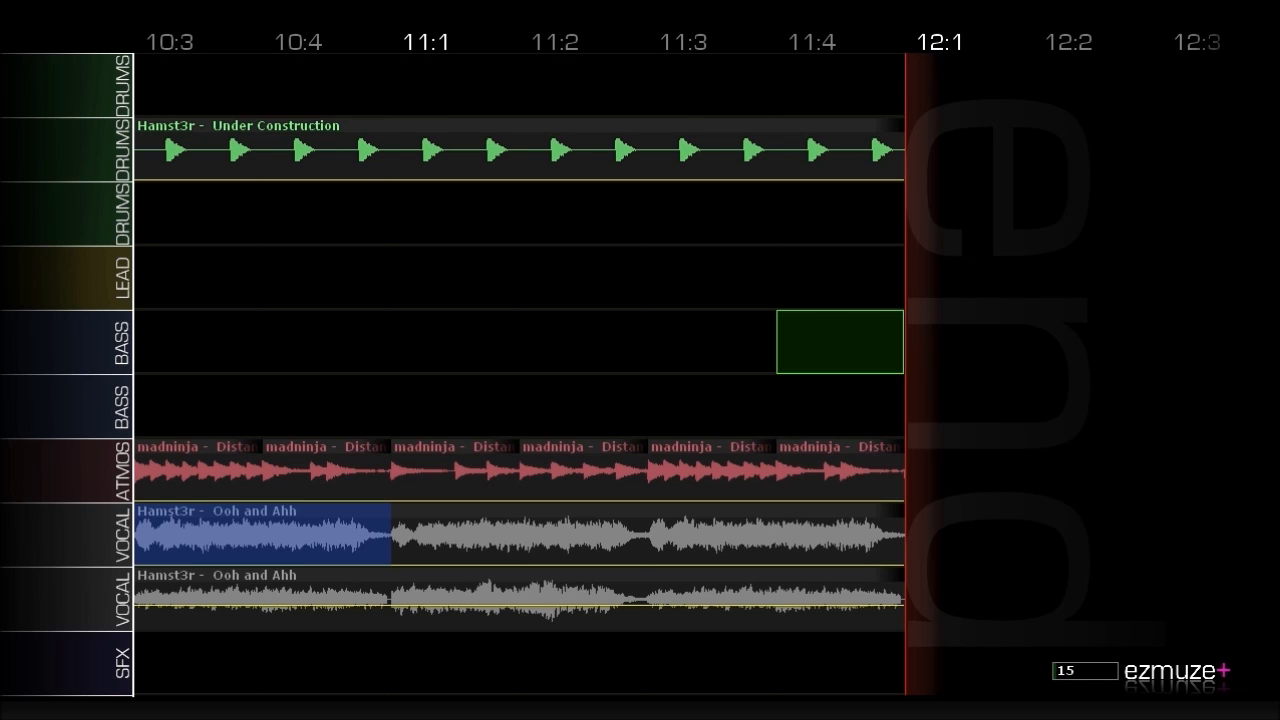
pyautogui.press('Down')
pyautogui.press('Down')
pyautogui.press('Return')
pyautogui.press('Left')
pyautogui.press('Left')
pyautogui.press('Left')
pyautogui.press('Left')
pyautogui.press('Left')
pyautogui.press('Left')
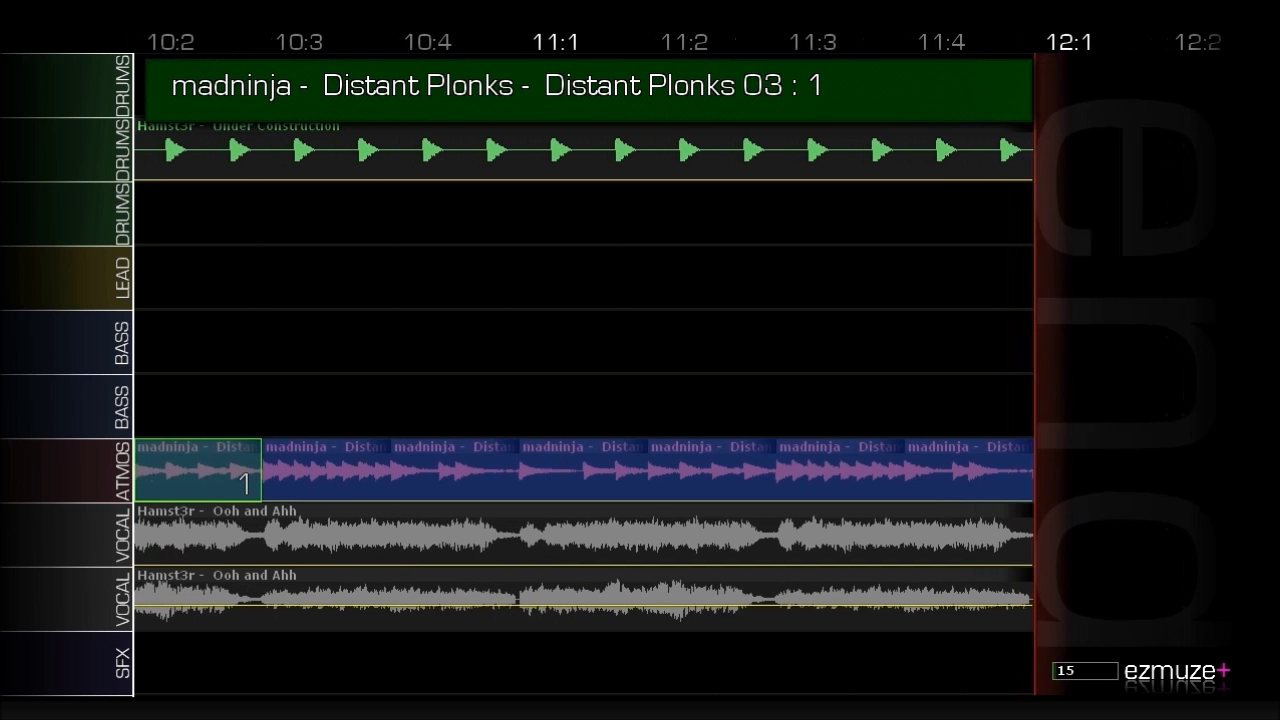
pyautogui.hotkey('shift', 'Left')
pyautogui.hotkey('shift', 'Down')
pyautogui.hotkey('shift', 'Down')
pyautogui.hotkey('shift', 'Right')
pyautogui.hotkey('shift', 'Right')
pyautogui.hotkey('shift', 'Right')
pyautogui.hotkey('shift', 'Right')
pyautogui.hotkey('shift', 'Right')
pyautogui.hotkey('shift', 'Up')
pyautogui.hotkey('shift', 'Up')
pyautogui.hotkey('ctrl', 'v')
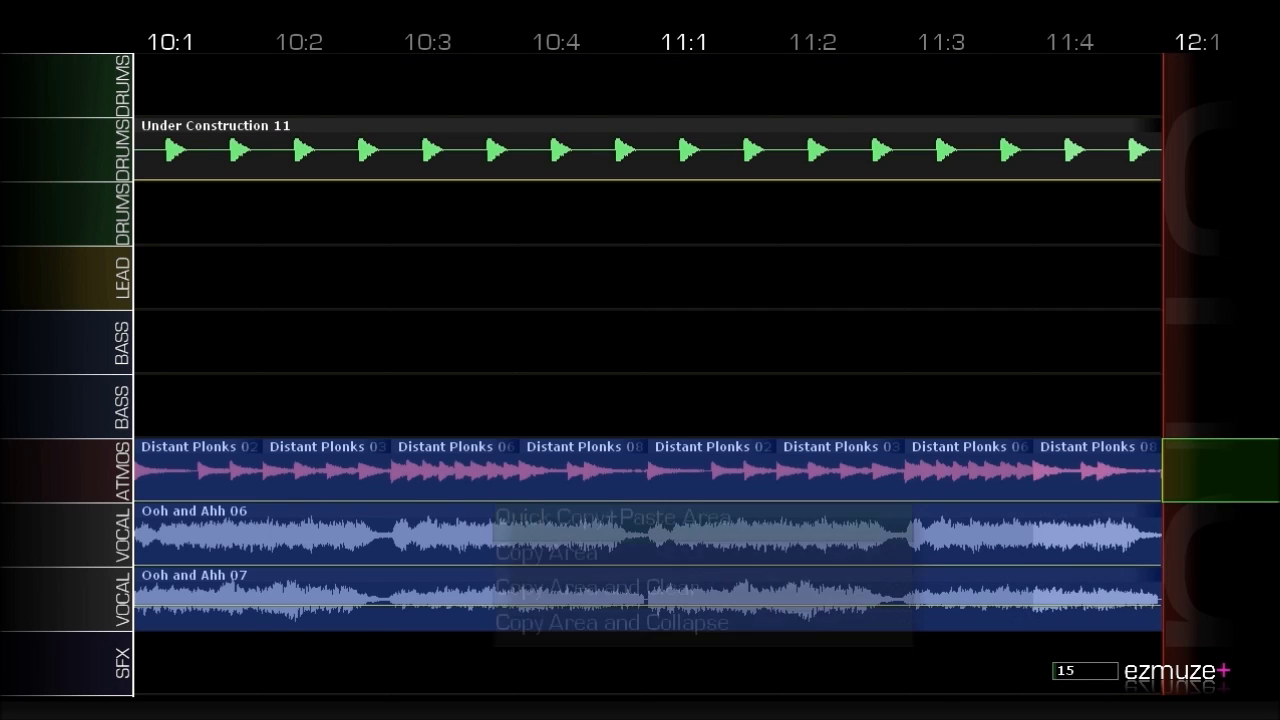
# Select the Under Construction 11 drums from 10:1 through 11:4 and paste them at 12:1 on the same track.
pyautogui.press('Right')
pyautogui.hotkey('shift', 'Left')
pyautogui.hotkey('shift', 'Up')
pyautogui.hotkey('shift', 'Up')
pyautogui.hotkey('shift', 'Up')
pyautogui.hotkey('shift', 'Up')
pyautogui.hotkey('shift', 'Up')
pyautogui.hotkey('shift', 'Left')
pyautogui.hotkey('shift', 'Left')
pyautogui.hotkey('shift', 'Left')
pyautogui.hotkey('shift', 'Left')
pyautogui.hotkey('shift', 'Left')
pyautogui.hotkey('shift', 'Left')
pyautogui.hotkey('shift', 'Left')
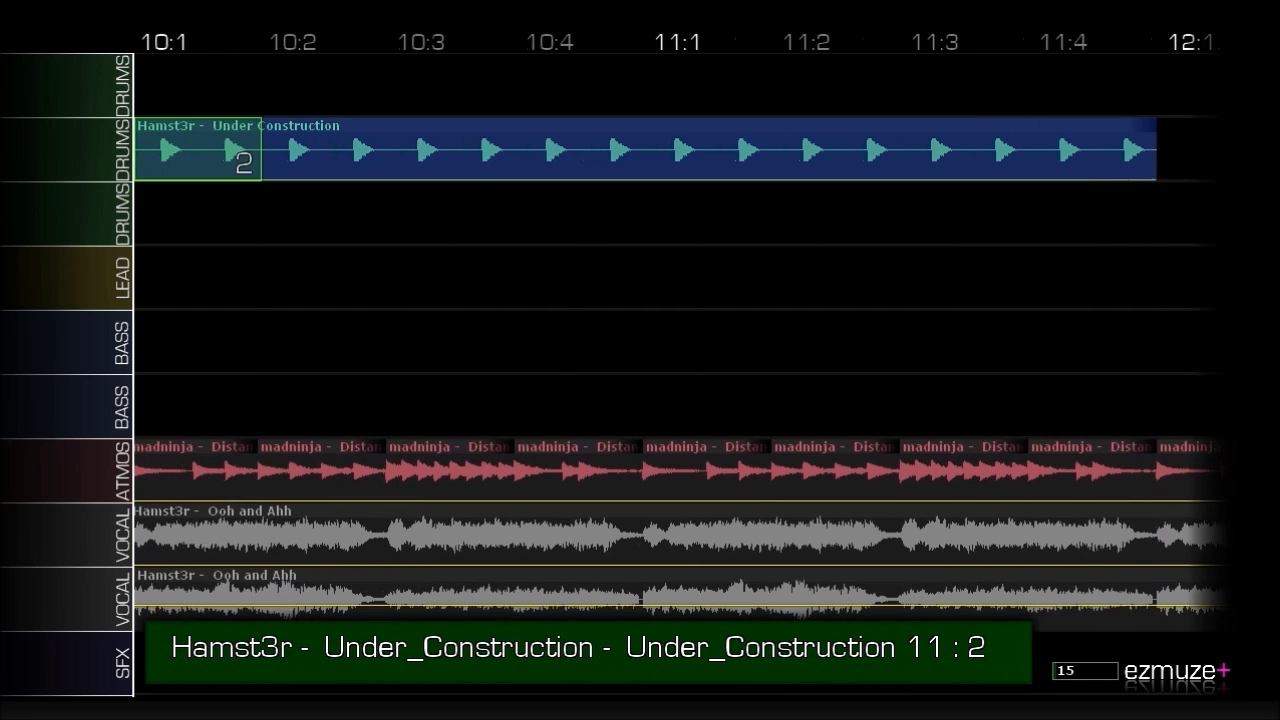
pyautogui.press('Right')
pyautogui.press('Right')
pyautogui.press('Right')
pyautogui.press('Right')
pyautogui.press('Right')
pyautogui.press('Right')
pyautogui.press('Right')
pyautogui.press('Right')
pyautogui.press('Right')
pyautogui.press('Right')
pyautogui.press('Right')
pyautogui.press('Left')
pyautogui.press('Left')
pyautogui.press('Left')
pyautogui.press('Left')
pyautogui.press('Right')
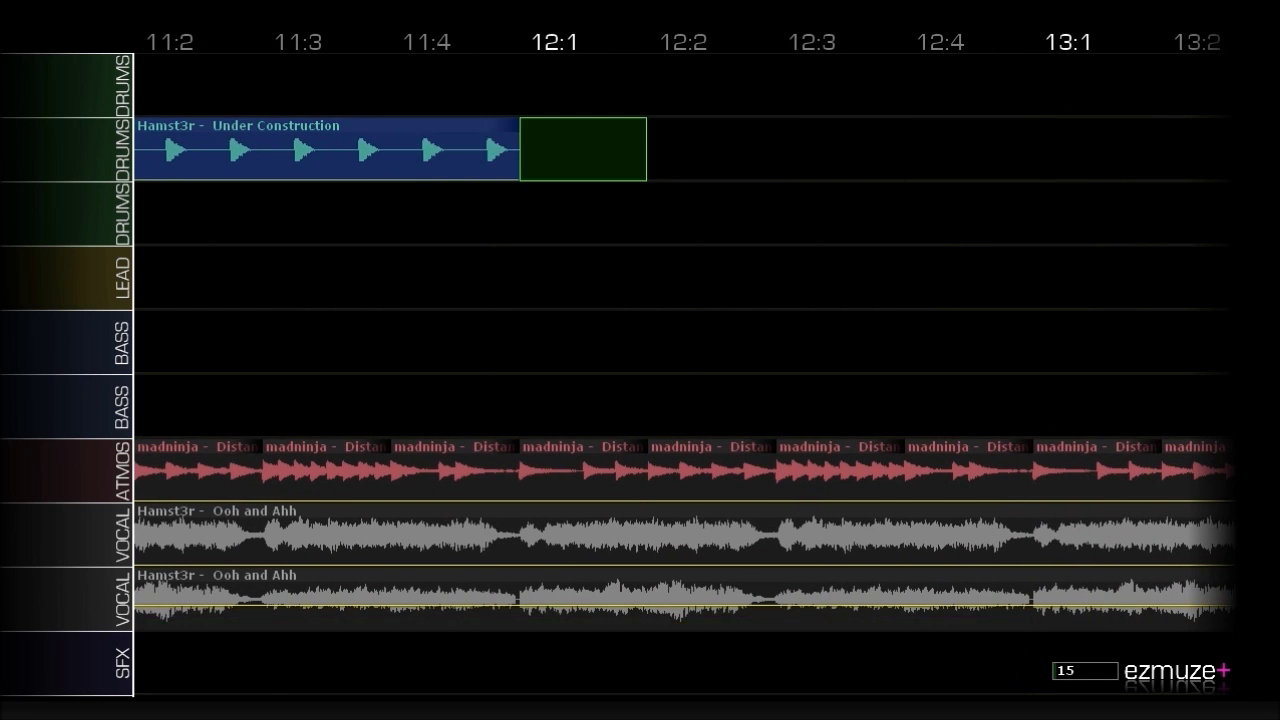
pyautogui.hotkey('ctrl', 'v')
# Open the sample browser for the first bass track at 12:1 and go to the CrushBass collection.
pyautogui.press('Down')
pyautogui.press('Down')
pyautogui.press('Down')
pyautogui.press('shift')
pyautogui.press('Return')
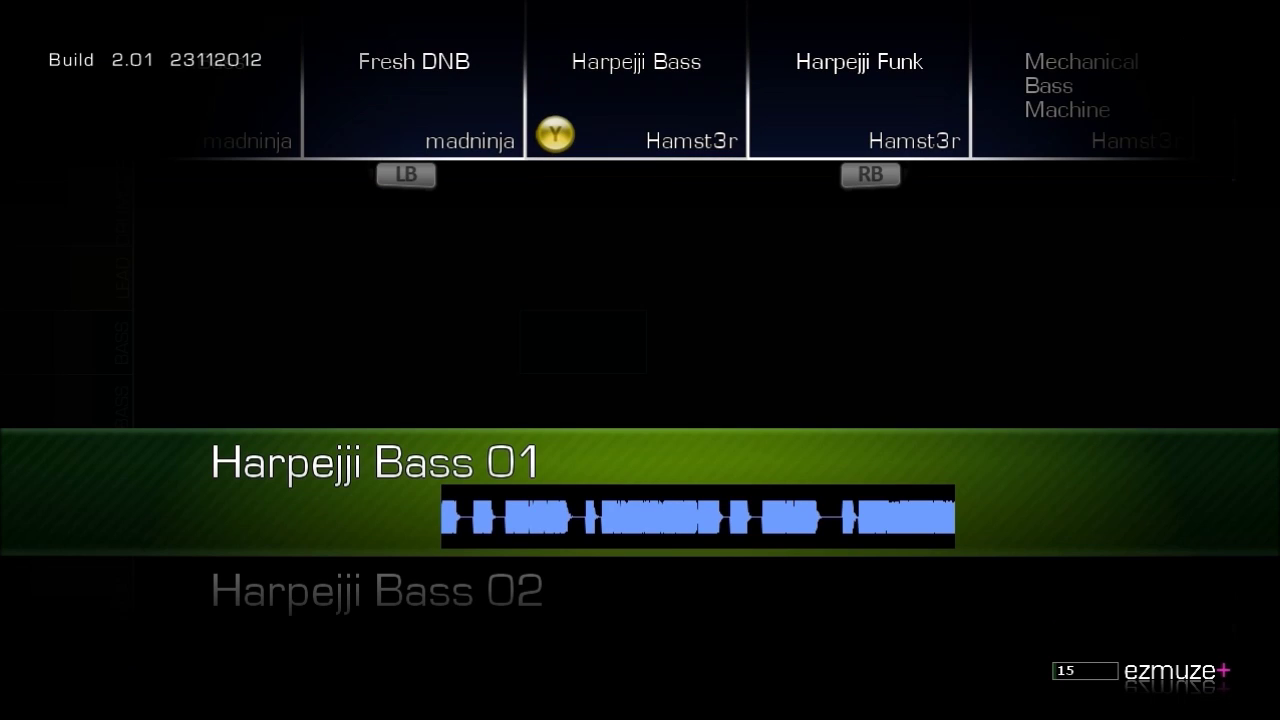
pyautogui.press('Left')
pyautogui.press('Right')
pyautogui.press('Left')
pyautogui.press('Left')
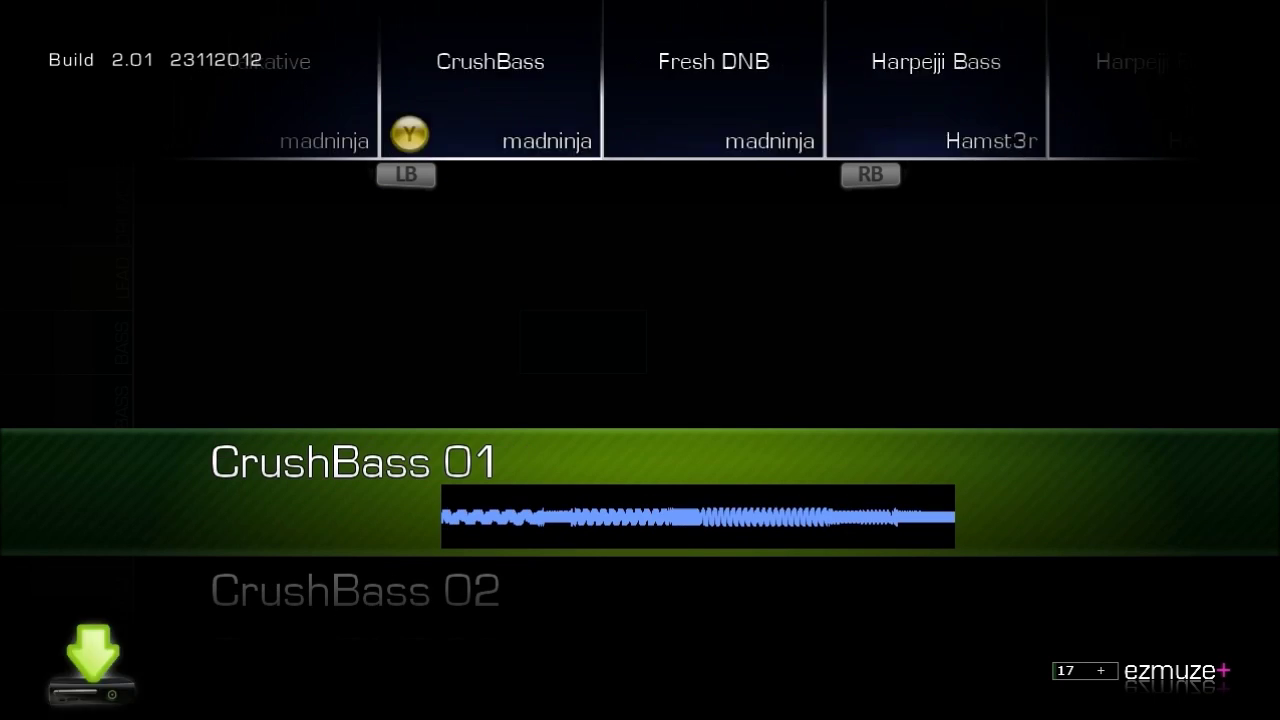
# Audition the CrushBass samples and place CrushBass 09 on the first bass track at 12:1.
pyautogui.press('Down')
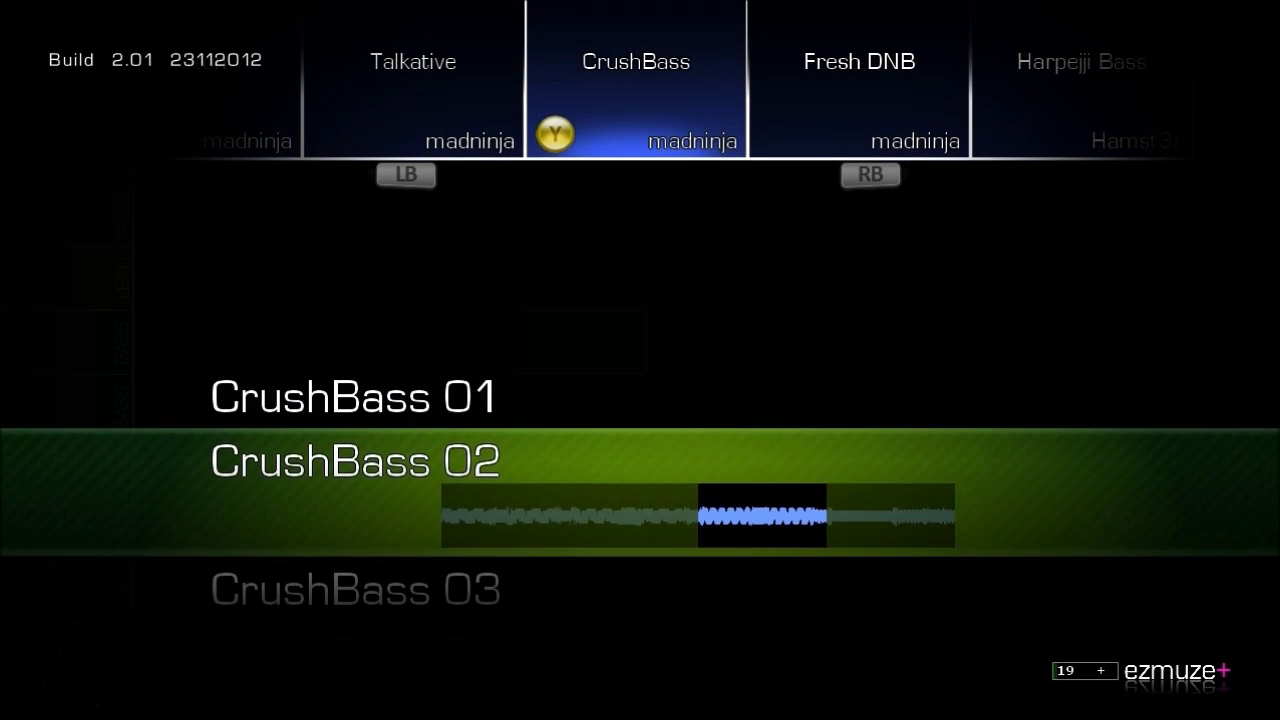
pyautogui.press('Down')
pyautogui.press('Down')
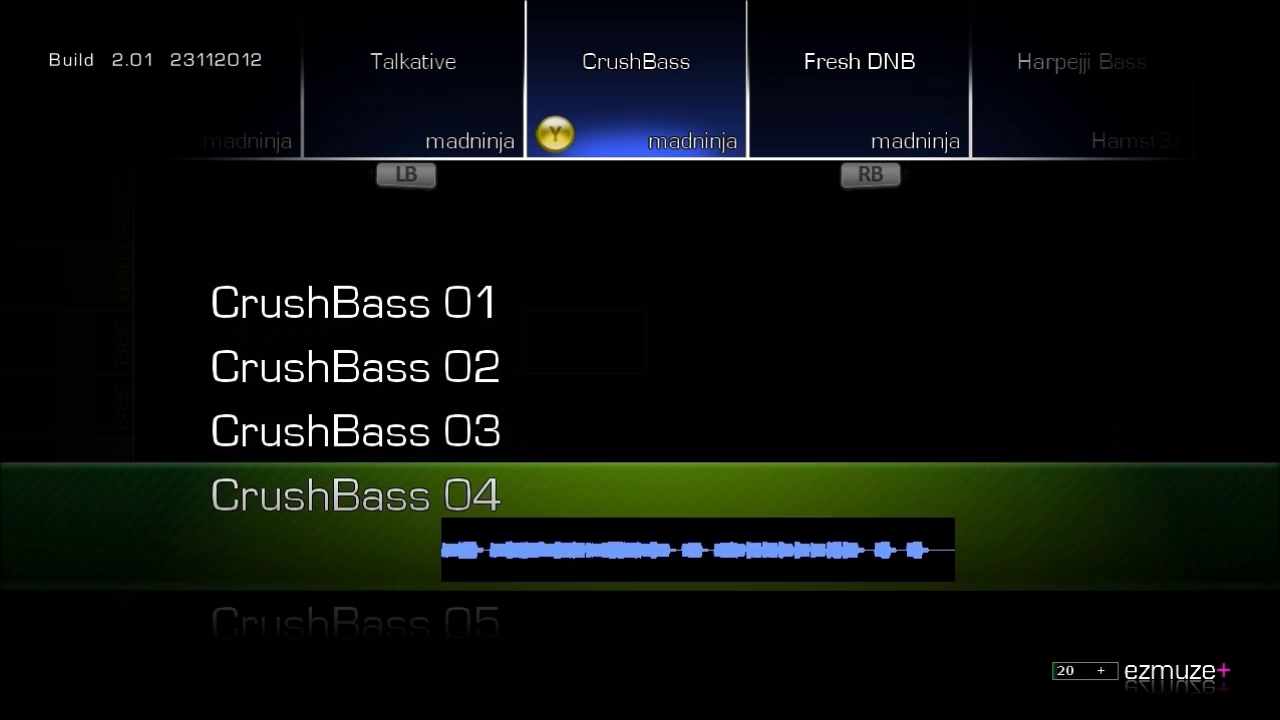
pyautogui.press('Down')
pyautogui.press('Down')
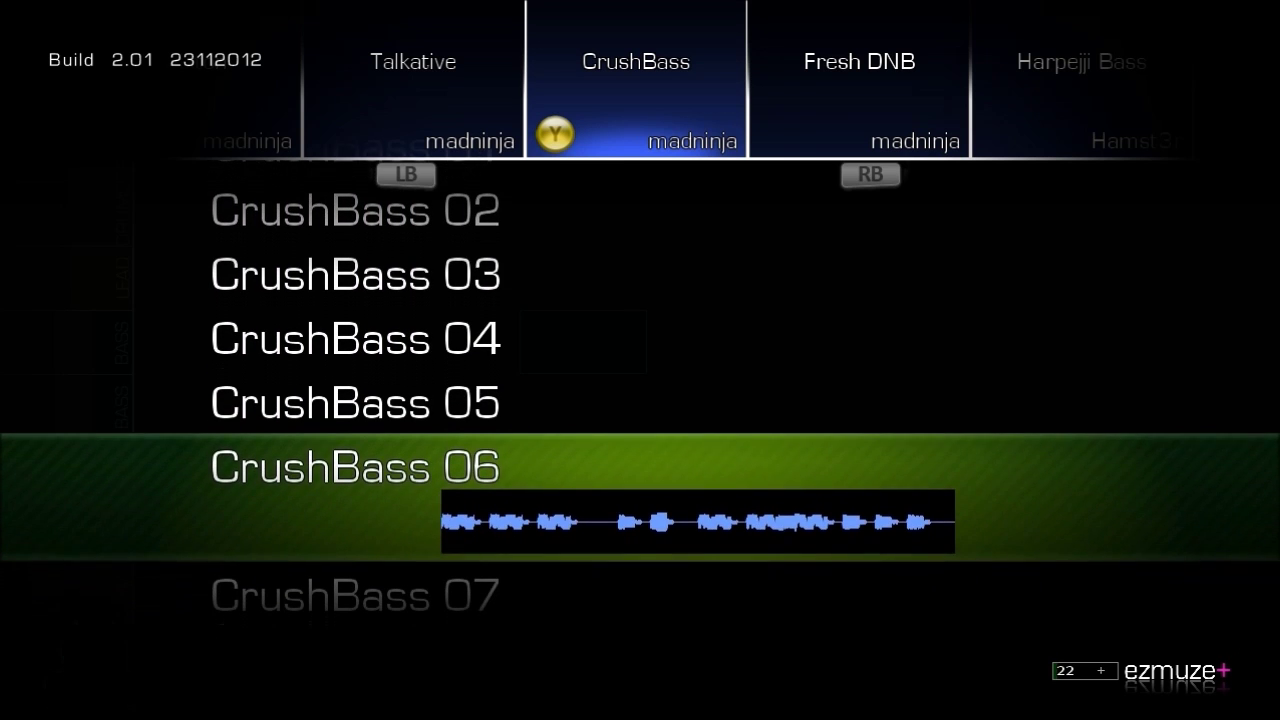
pyautogui.press('Down')
pyautogui.press('Down')
pyautogui.press('Down')
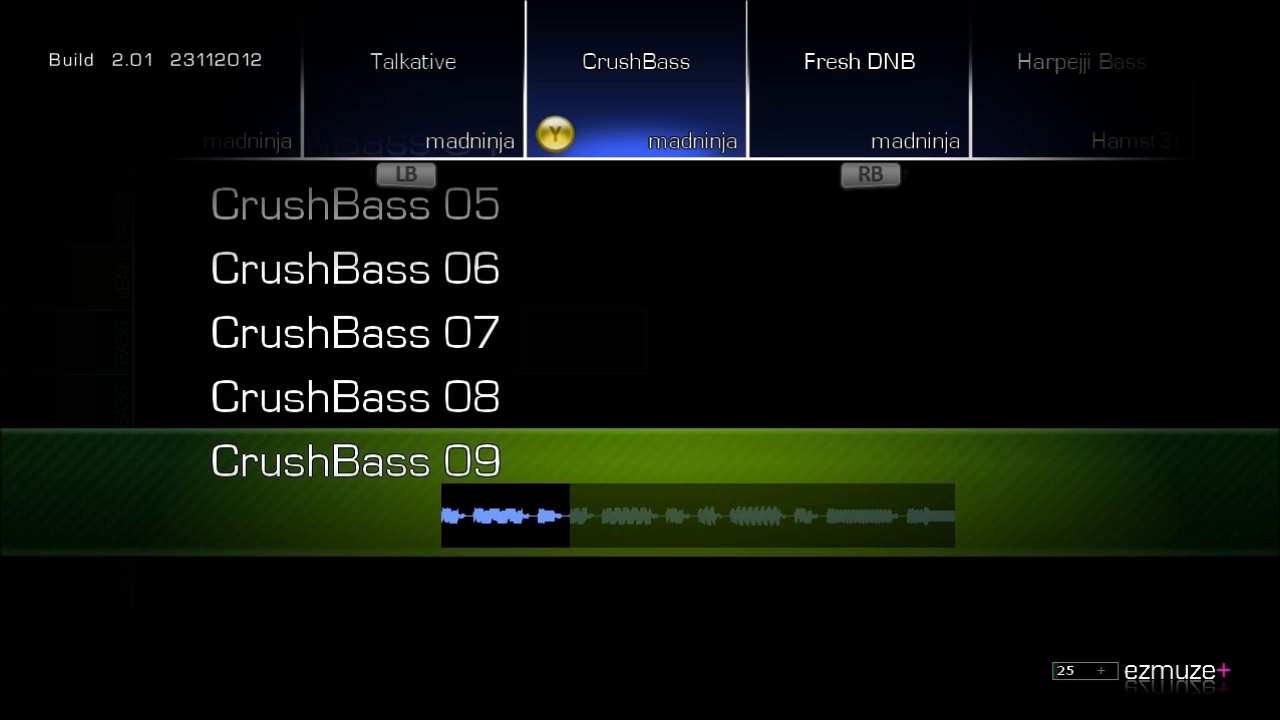
pyautogui.press('Return')
pyautogui.press('Right')
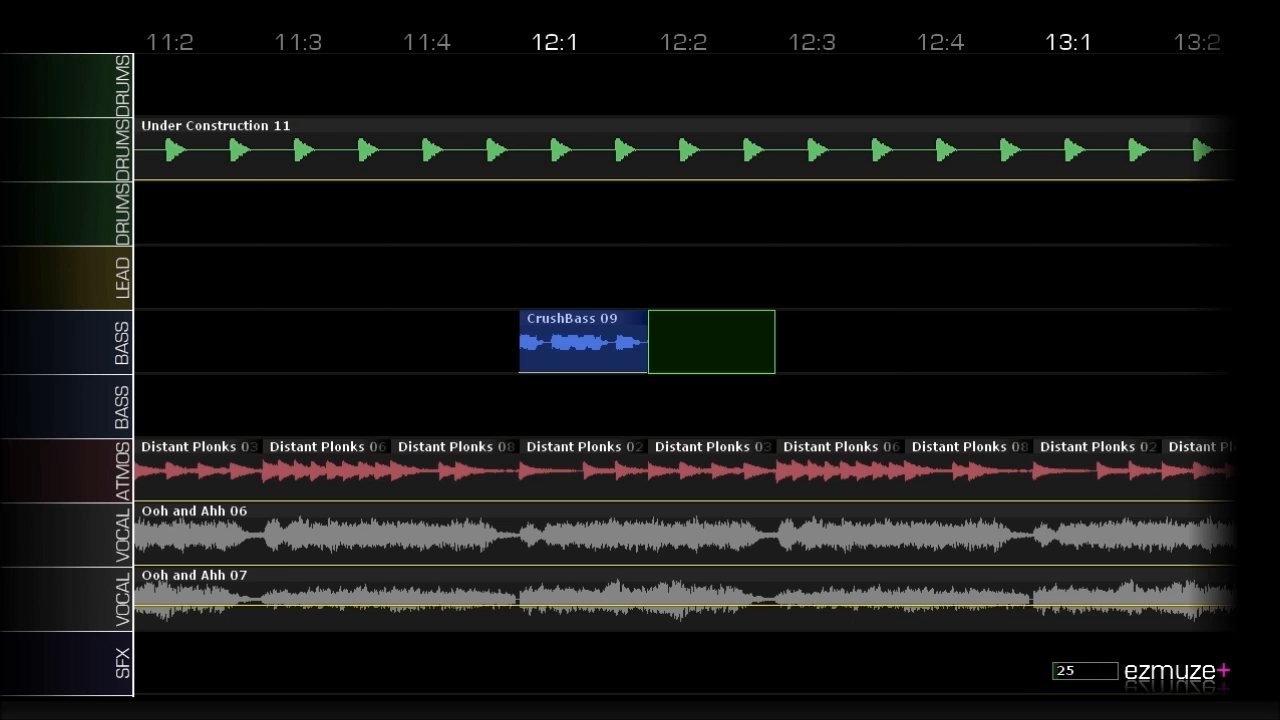
# Preview other bass collections and place BazzTools 02 on the second bass track at 12:1.
pyautogui.press('Down')
pyautogui.press('Left')
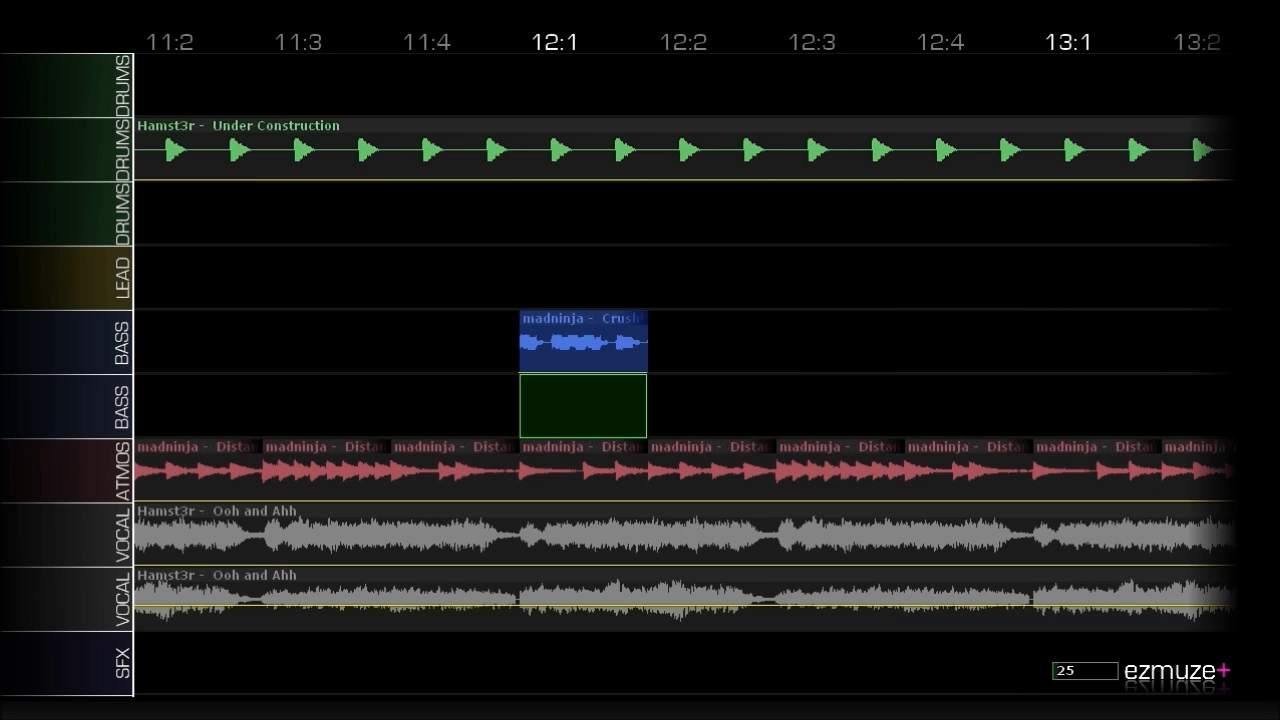
pyautogui.press('Return')
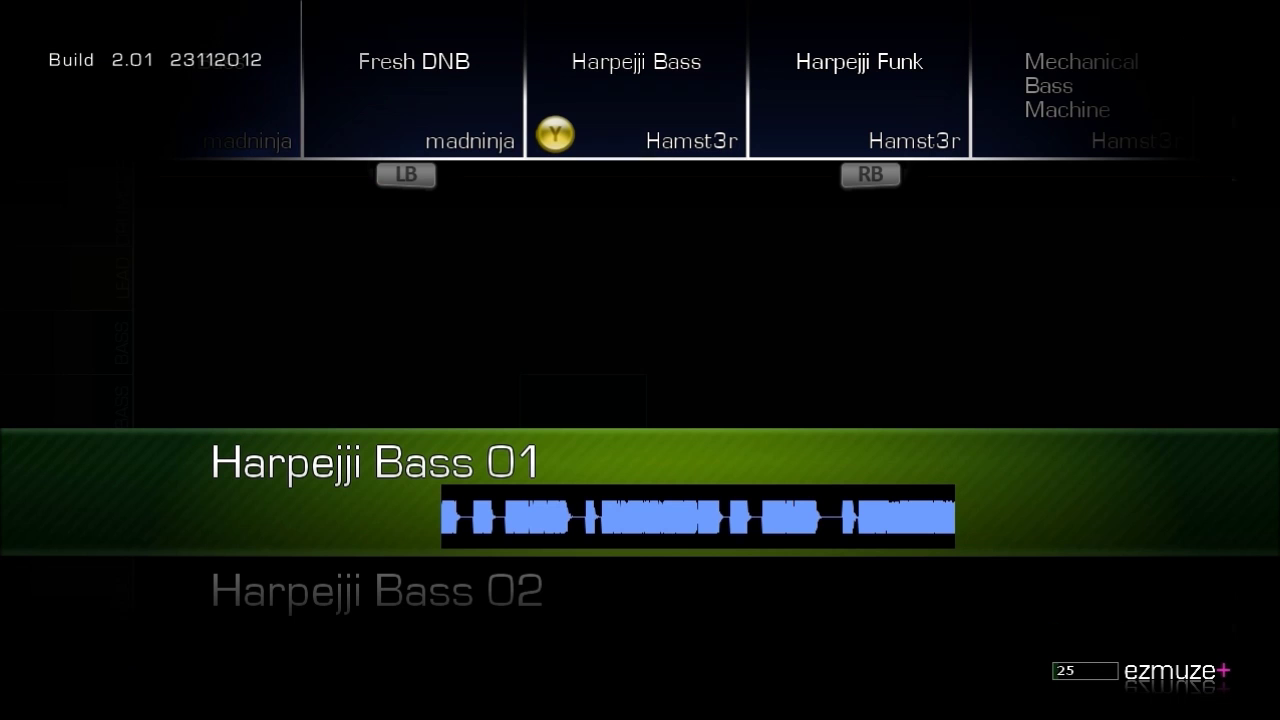
pyautogui.press('Left')
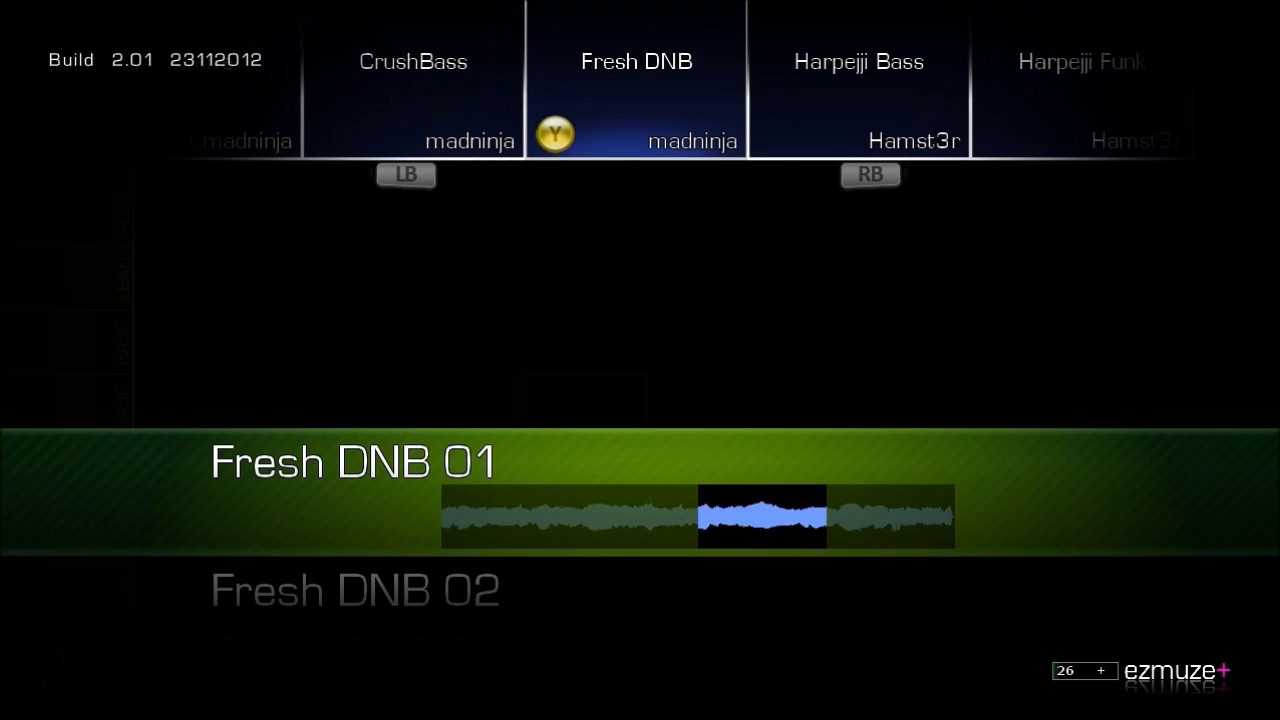
pyautogui.press('Left')
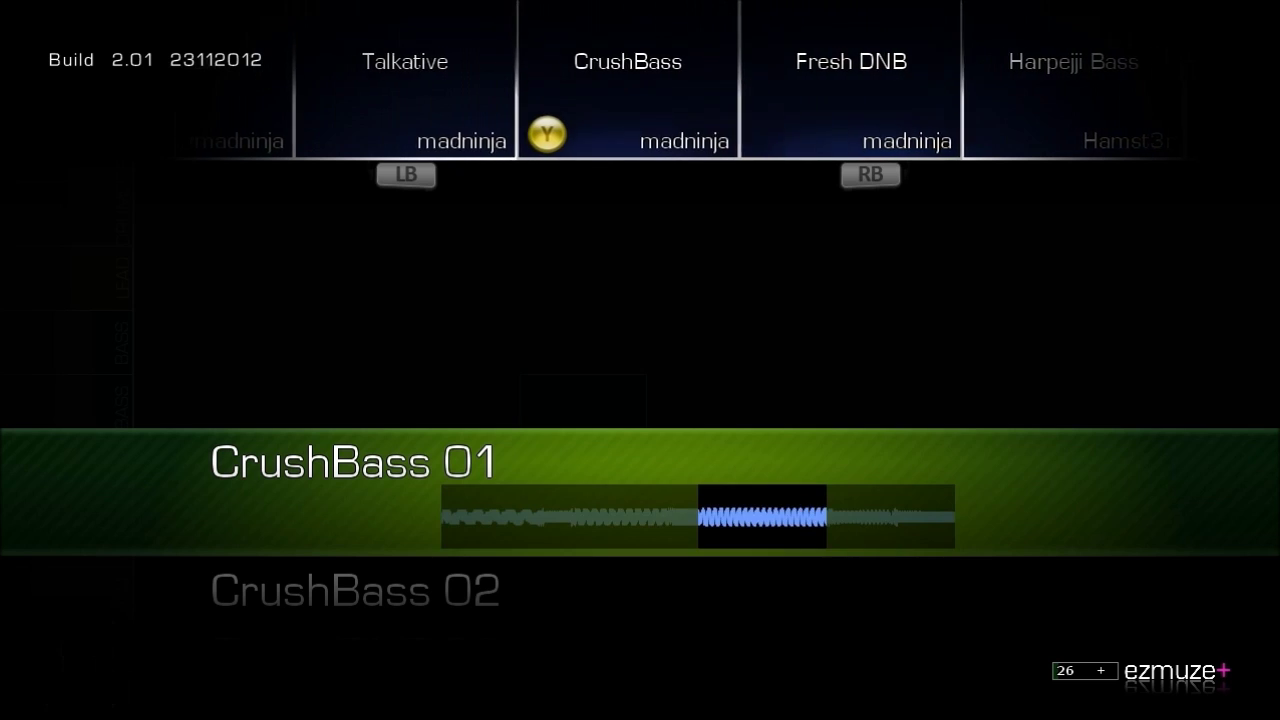
pyautogui.press('Left')
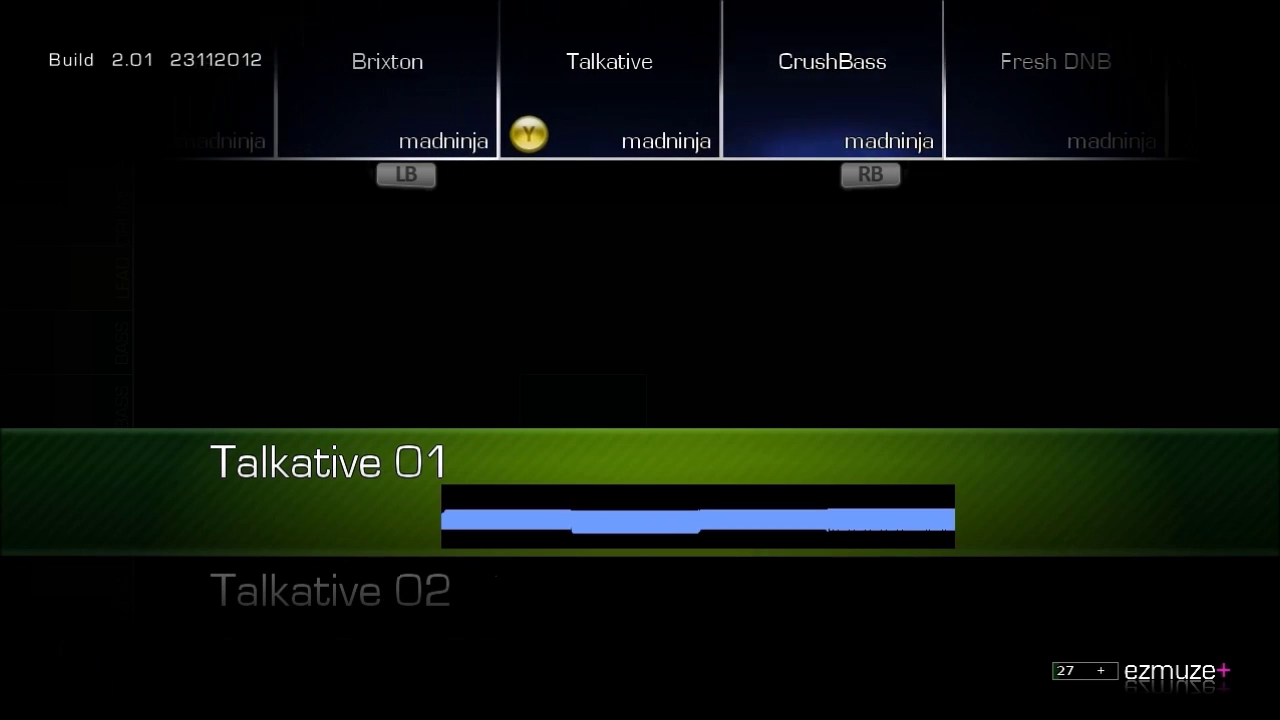
pyautogui.press('Left')
pyautogui.press('Left')
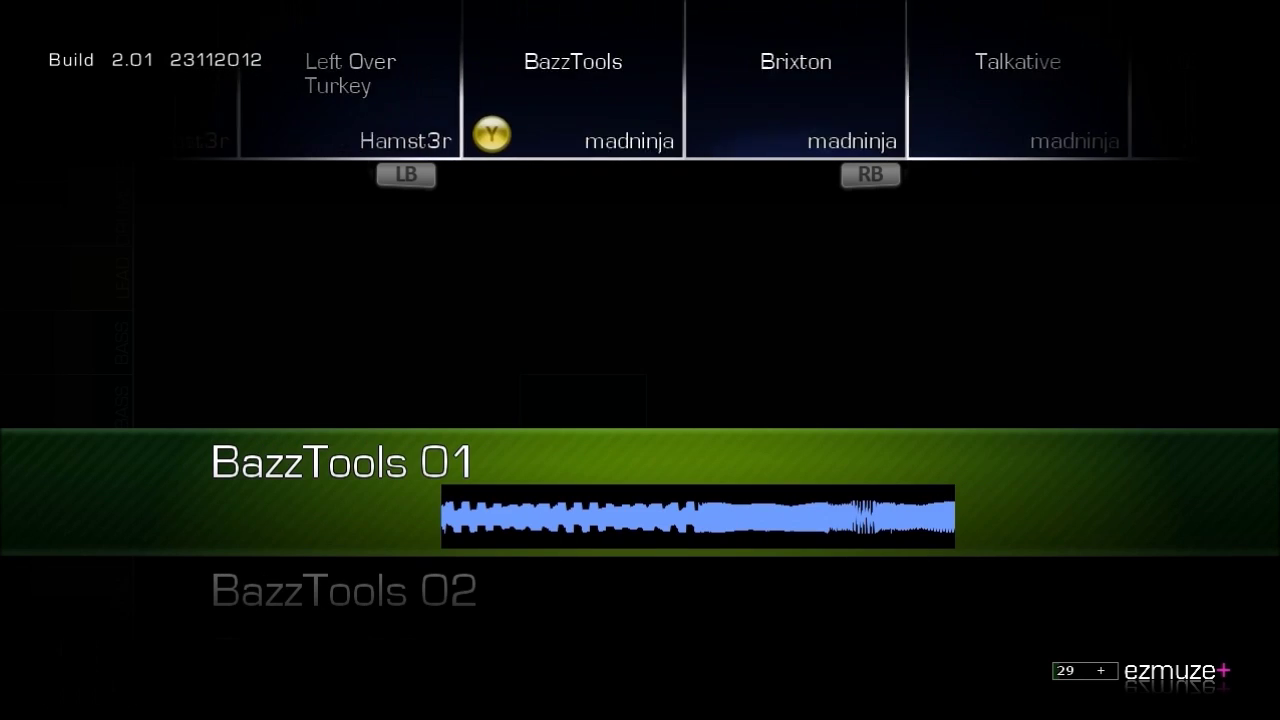
pyautogui.press('Down')
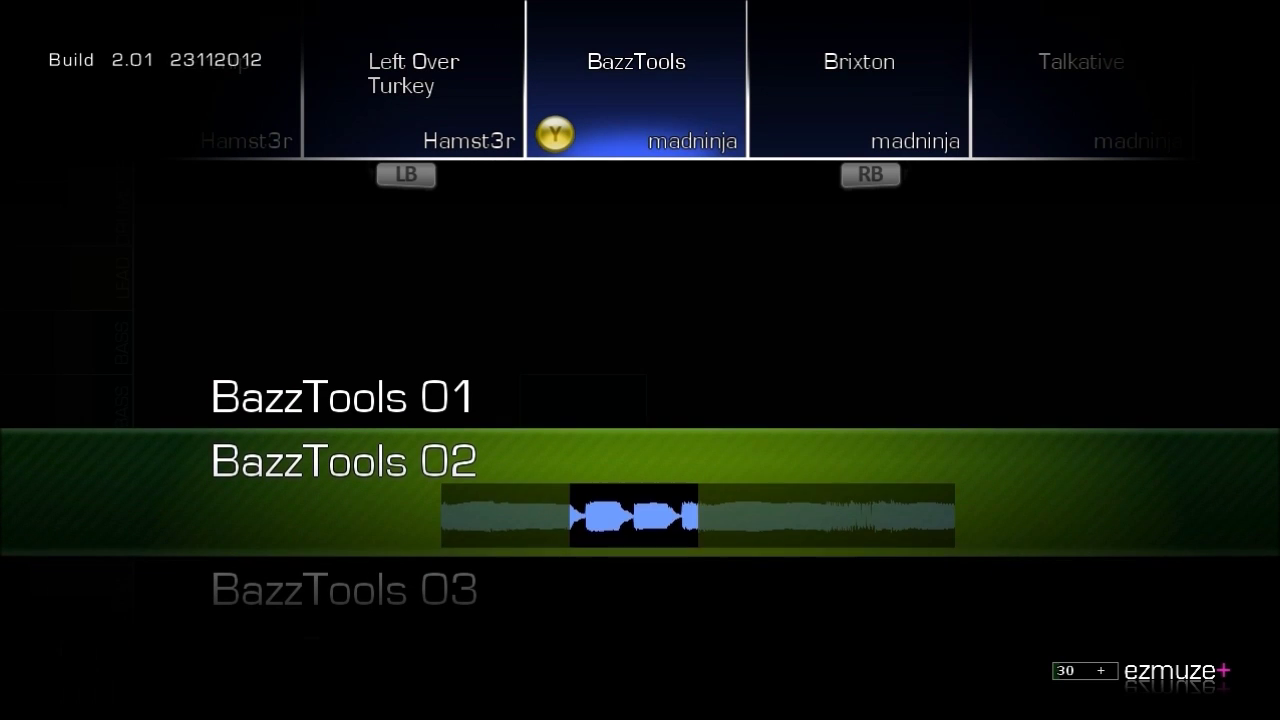
pyautogui.press('Return')
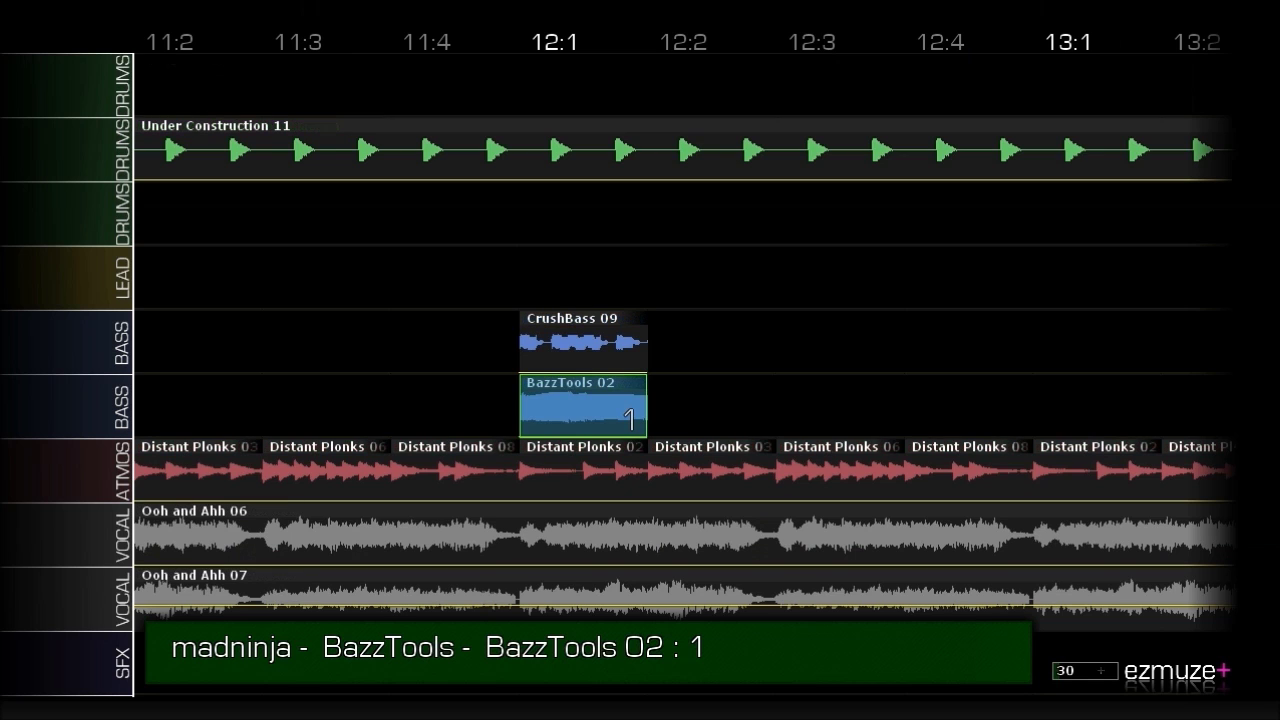
# In the Automation view, edit Volume and silence the second half of CrushBass 09 at 12:1.
pyautogui.press('Tab')
pyautogui.press('Down')
pyautogui.press('y')
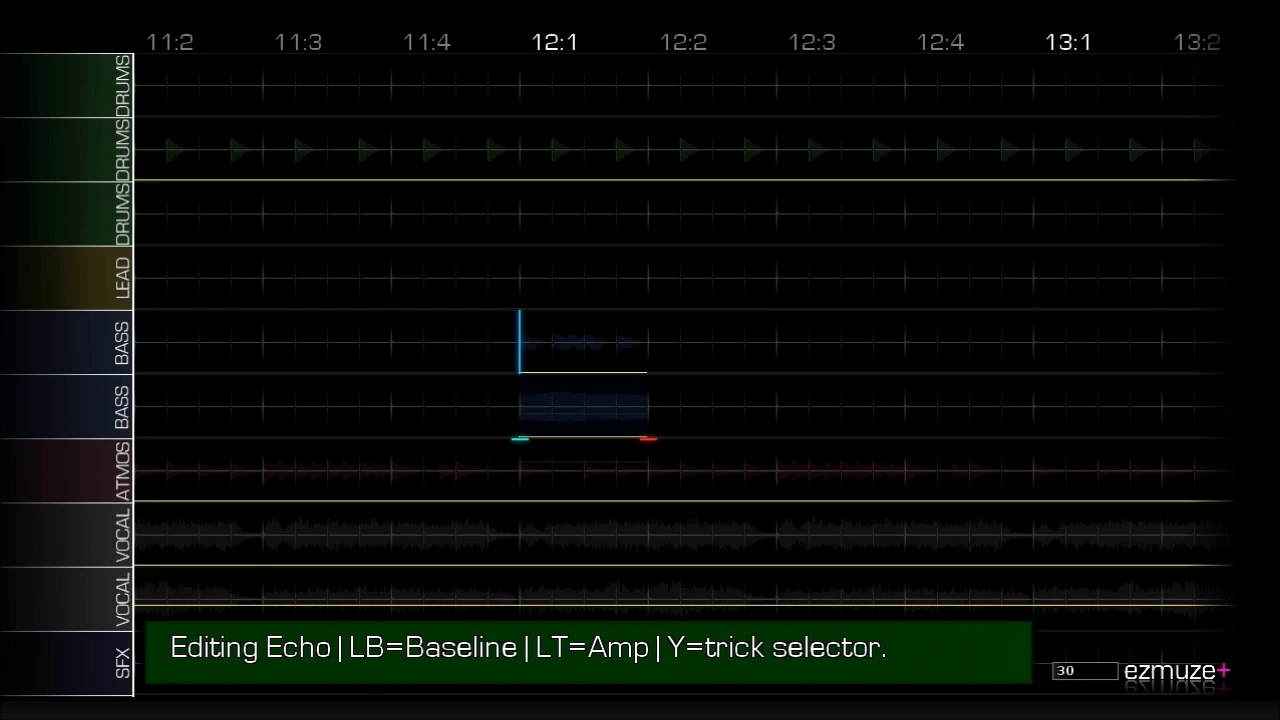
pyautogui.press('Up')
pyautogui.press('Right')
pyautogui.press('Right')
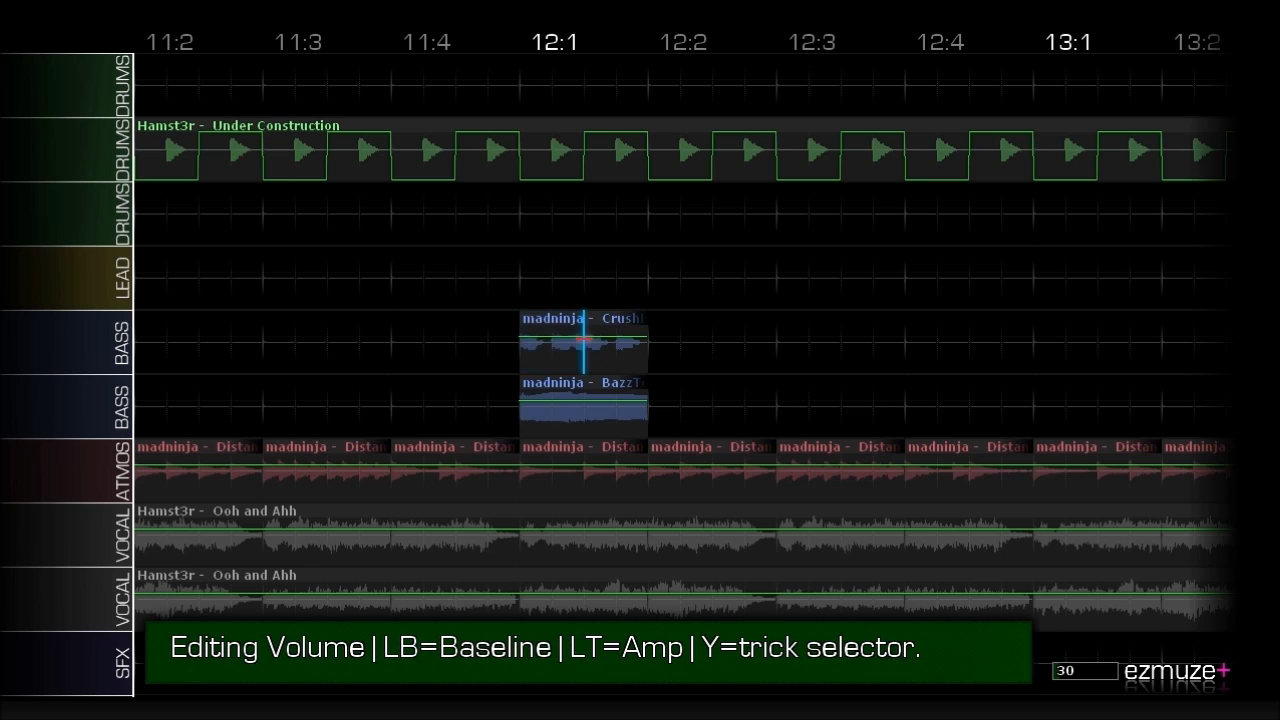
pyautogui.press('Down')
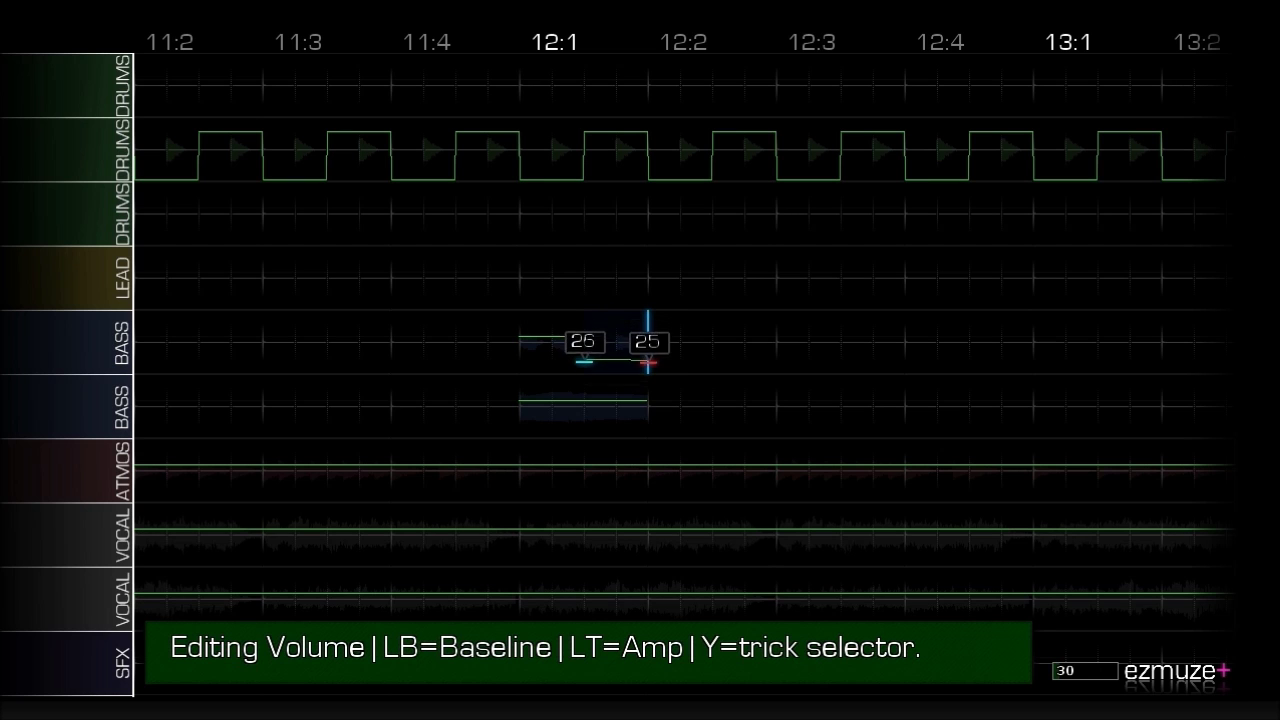
# Silence the first half of BazzTools 02 at 12:1 with volume automation and play back the section.
pyautogui.press('Left')
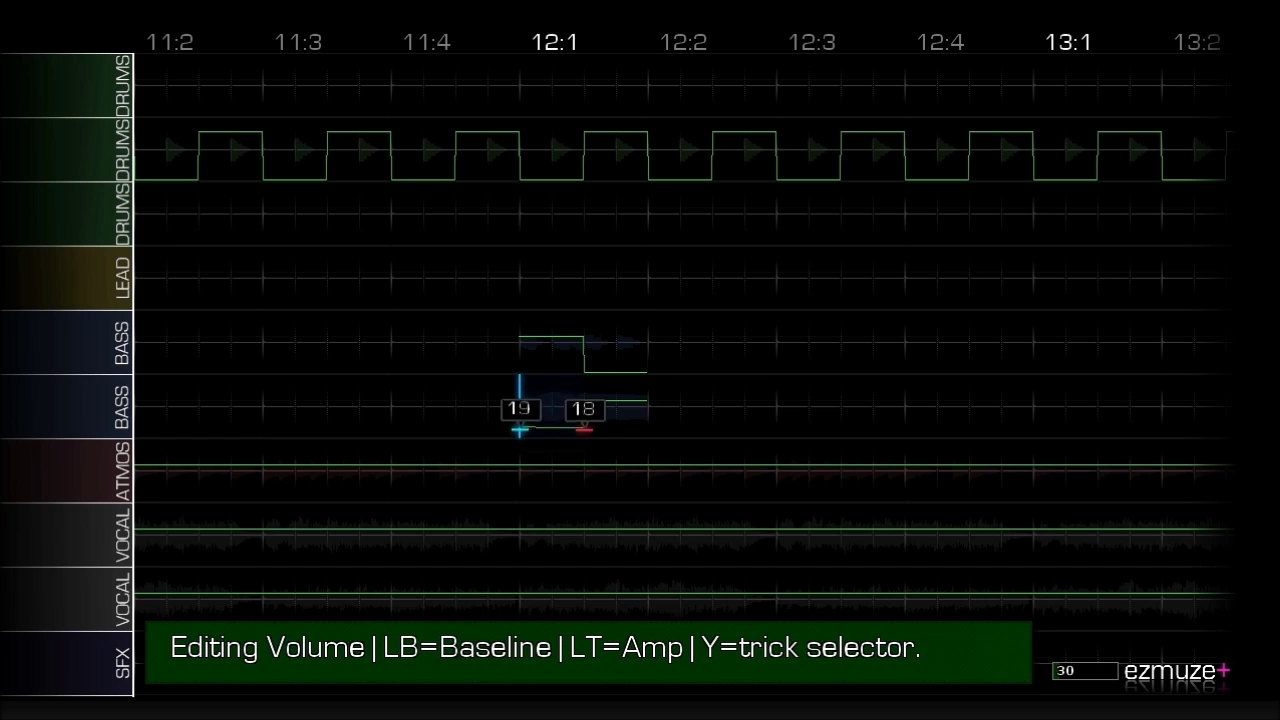
pyautogui.press('Escape')
pyautogui.press('space')
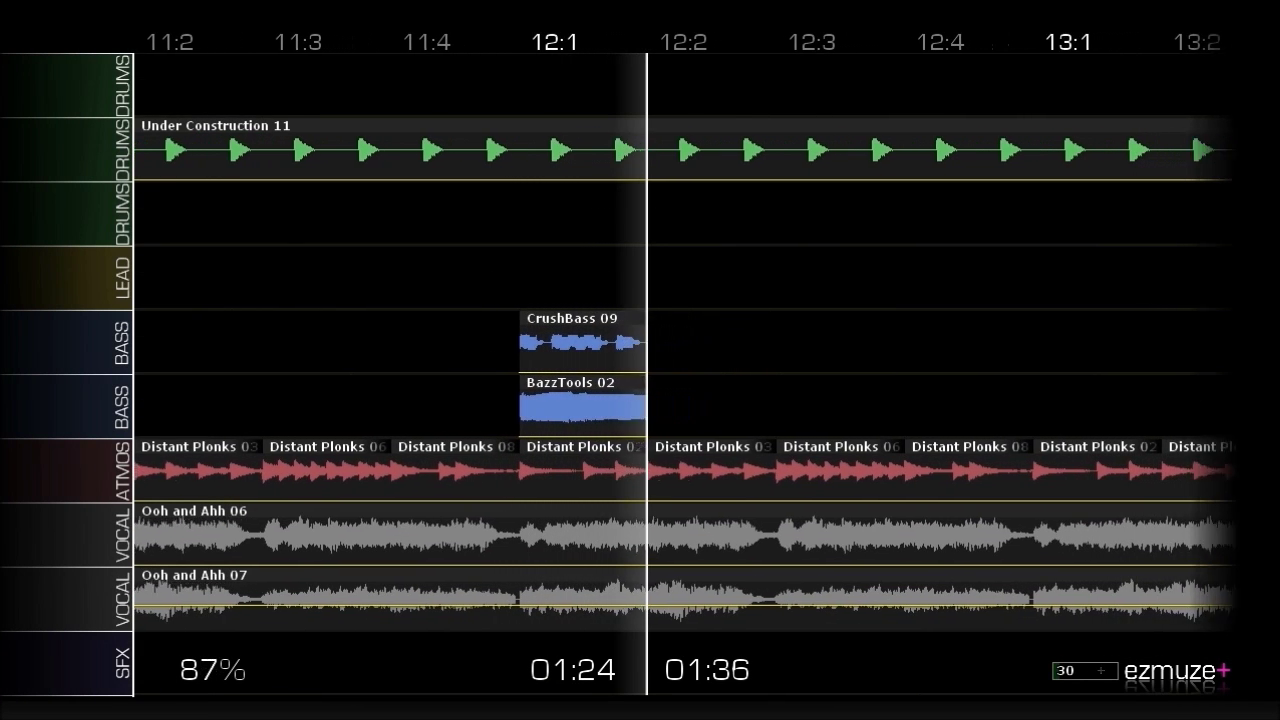
pyautogui.press('space')
# In the Trigger FX view, apply Tape Stop to the last slot of CrushBass 09 at 12:1.
pyautogui.press('Right')
pyautogui.press('Up')
pyautogui.press('Left')
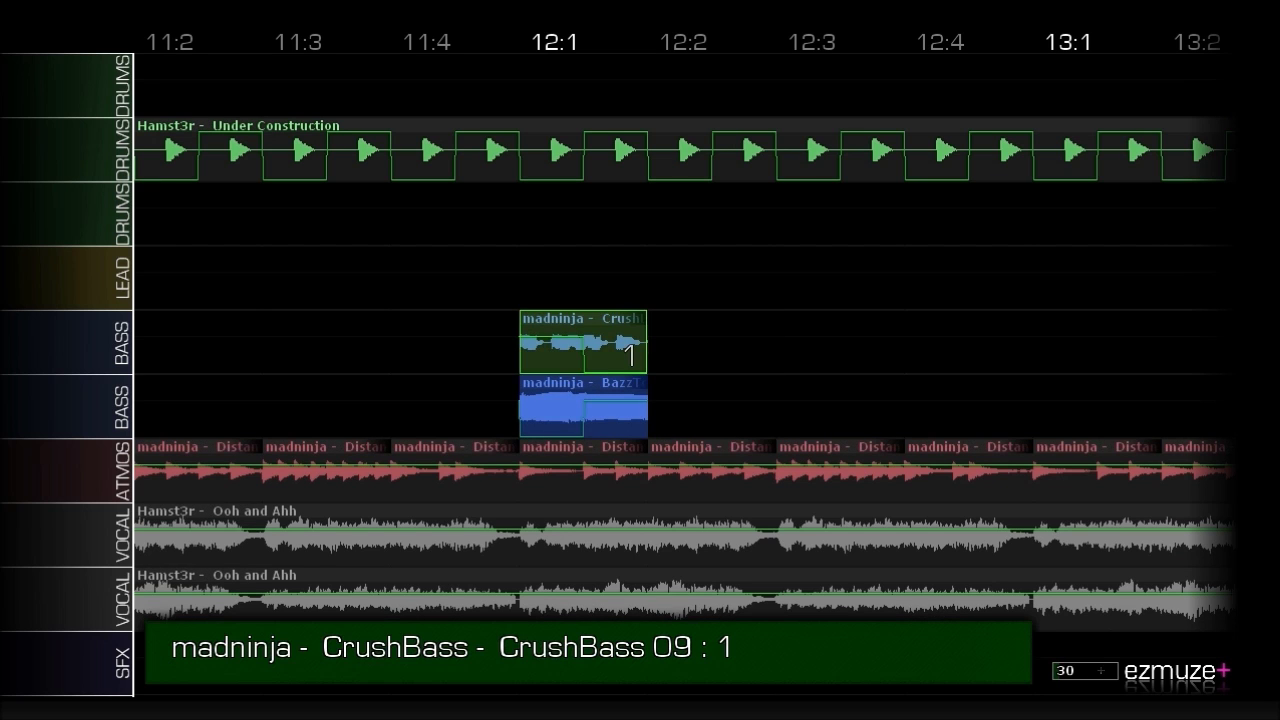
pyautogui.press('Tab')
pyautogui.press('Left')
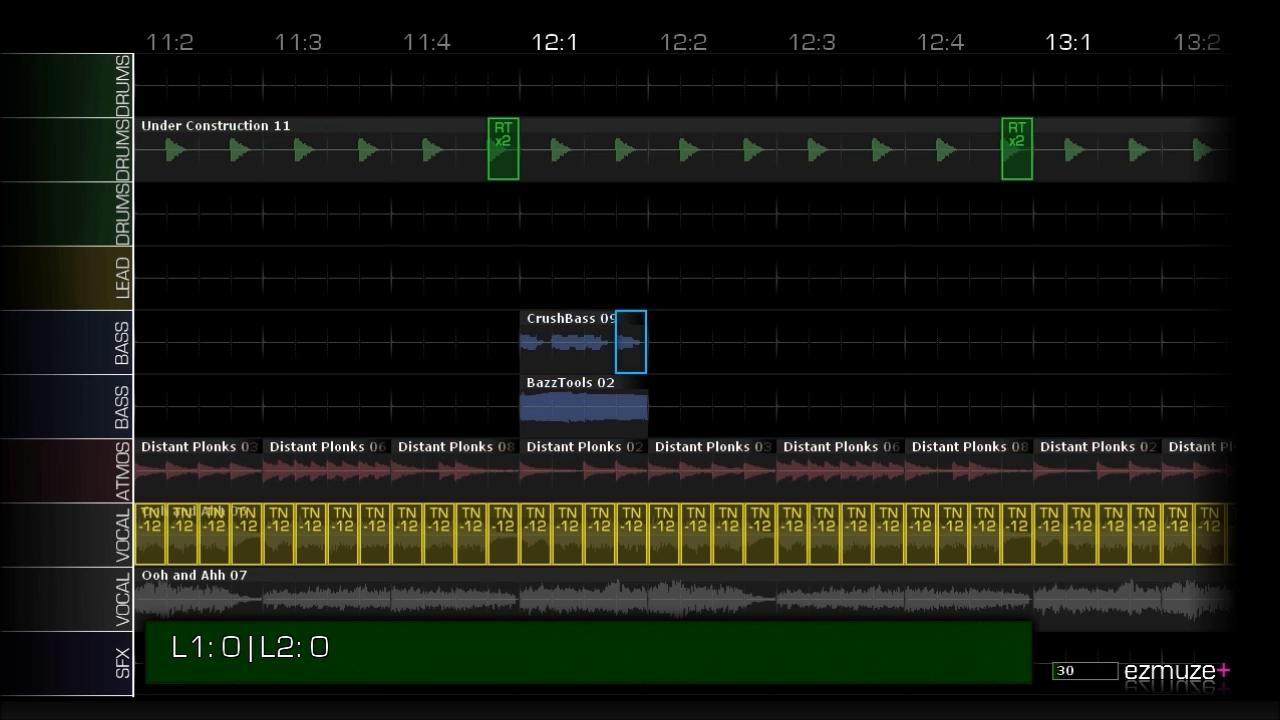
pyautogui.press('Return')
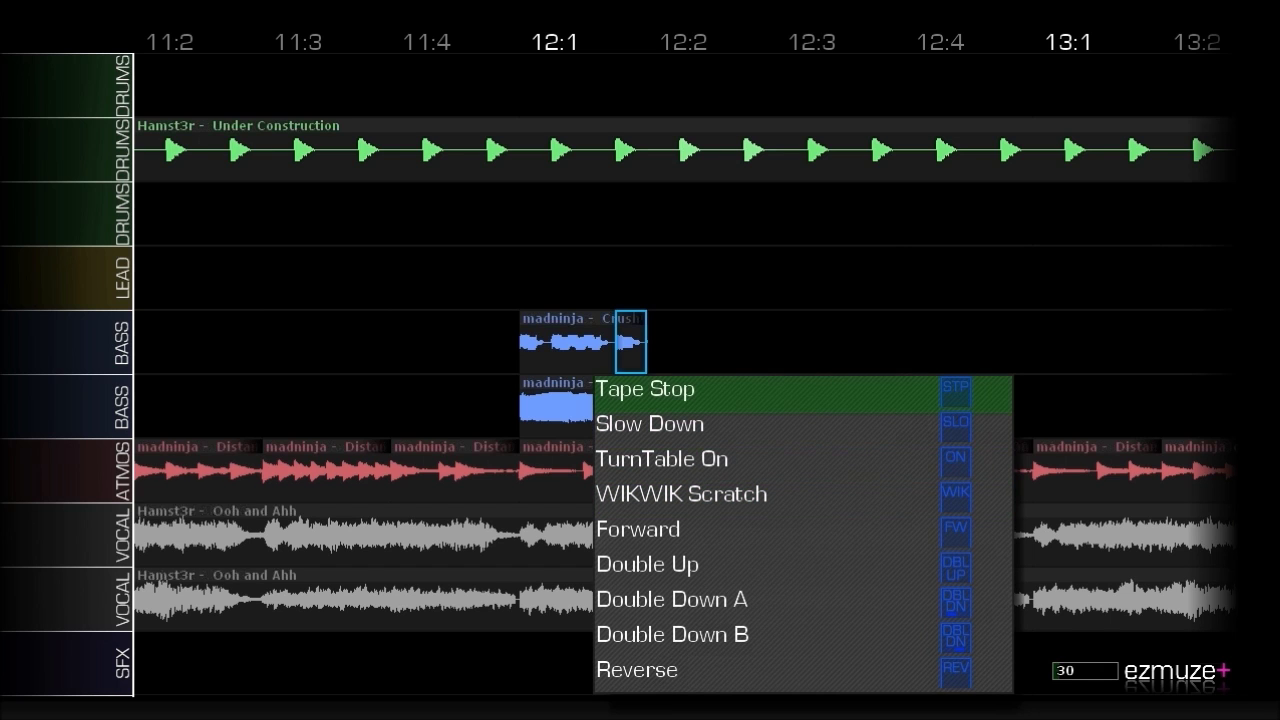
pyautogui.press('Return')
pyautogui.press('Escape')
pyautogui.press('Down')
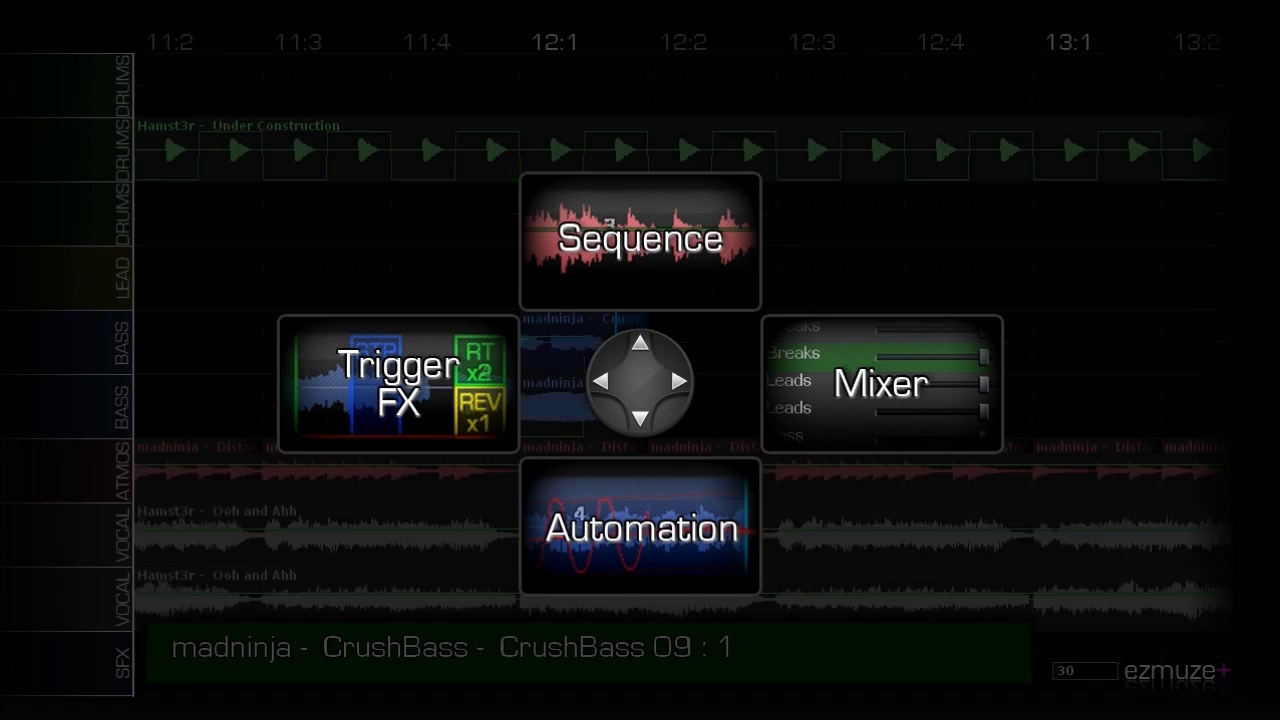
# Select both bass samples at 12:1 in the Sequence view and paste copies at 12:2, 12:3 and 12:4.
pyautogui.press('Down')
pyautogui.press('Right')
pyautogui.press('Up')
pyautogui.press('Return')
pyautogui.press('Return')
pyautogui.press('Right')
pyautogui.press('Return')
pyautogui.press('Return')
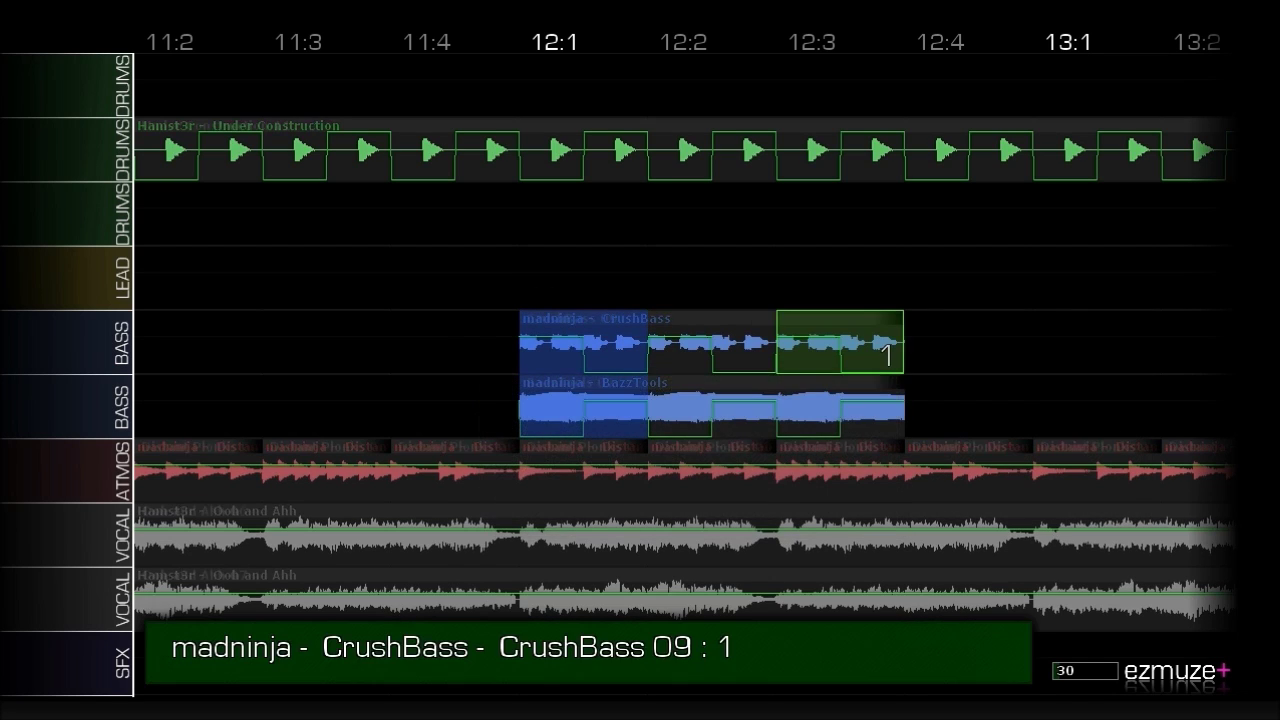
pyautogui.press('Right')
pyautogui.press('Return')
pyautogui.press('Return')
# Clear the selection, open the sample browser for CrushBass 09 at 12:2 and go to the All That Bass collection.
pyautogui.press('Left')
pyautogui.press('Left')
pyautogui.press('Escape')
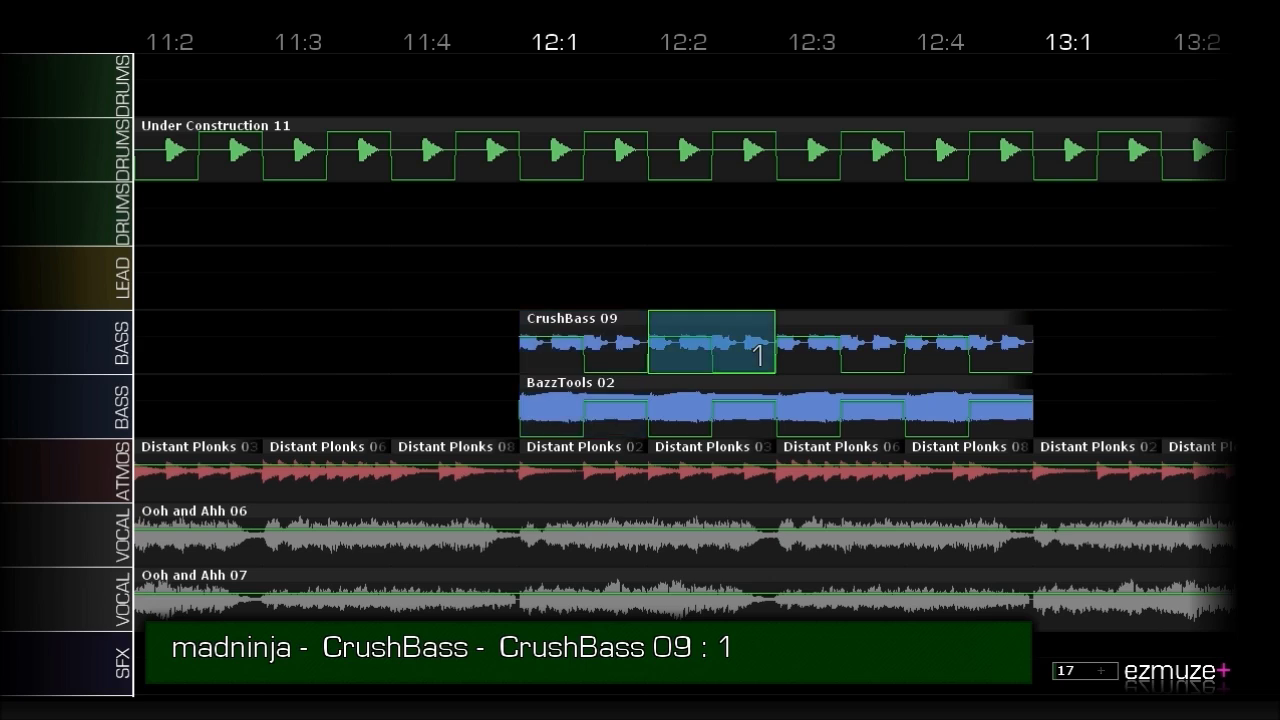
pyautogui.press('Return')
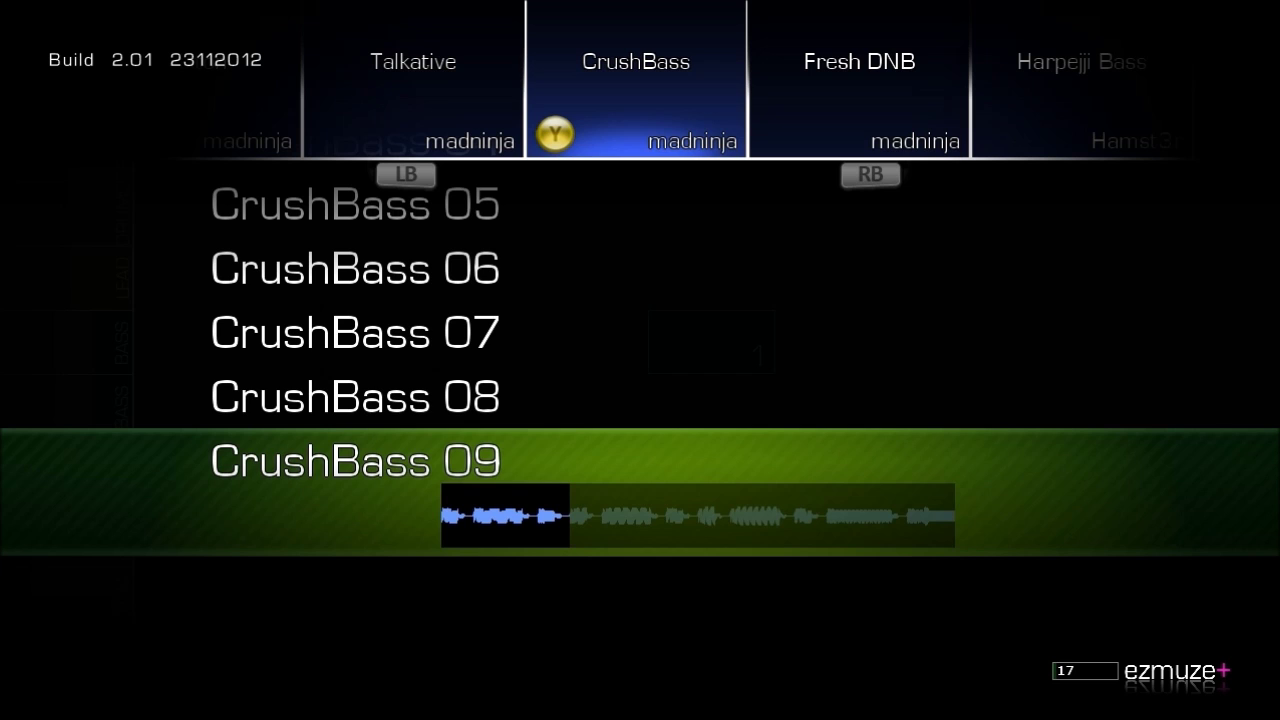
pyautogui.press('Right')
pyautogui.press('Right')
pyautogui.press('Right')
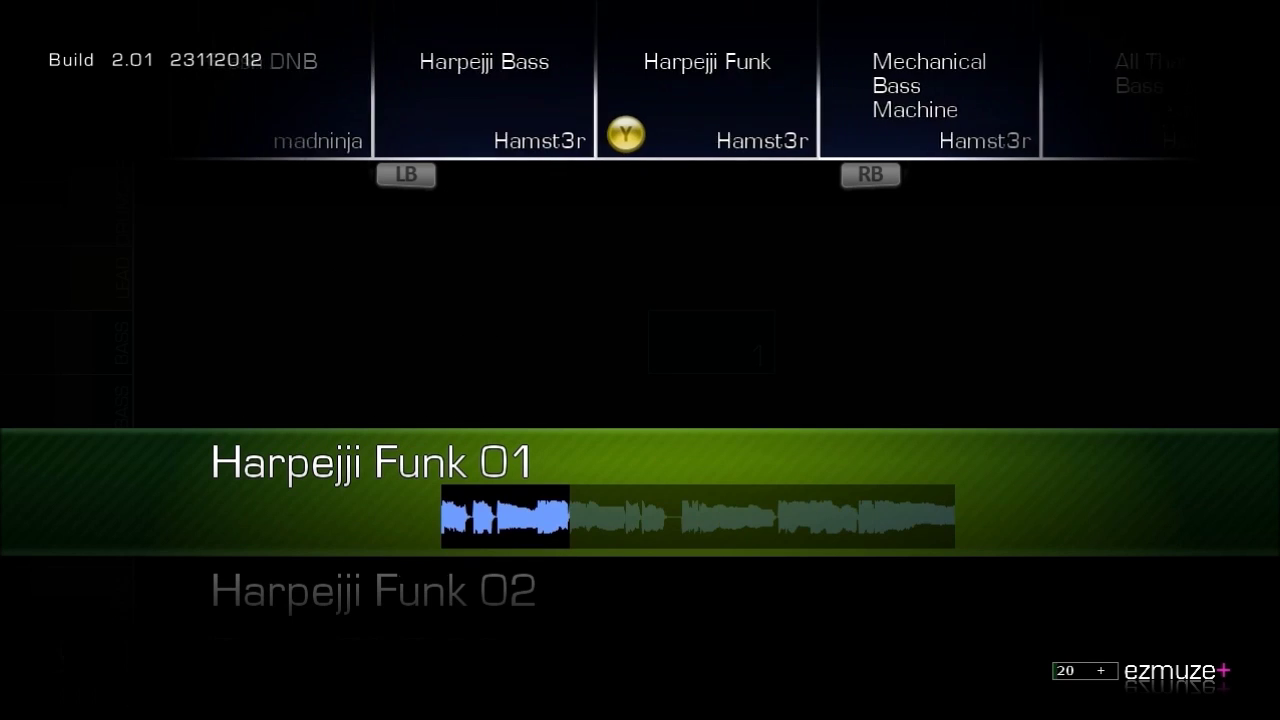
pyautogui.press('Right')
pyautogui.press('Right')
# Audition the All That Bass samples and replace CrushBass 09 at 12:2 with All That Bass 06.
pyautogui.press('Down')
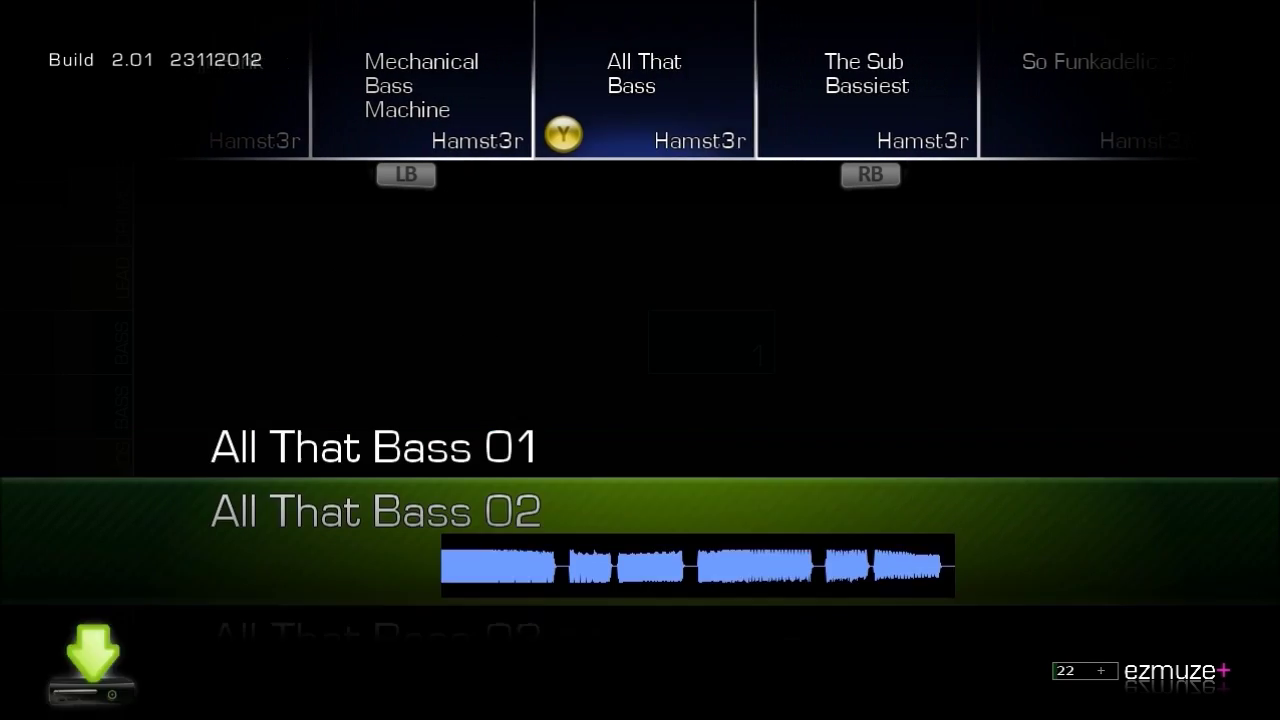
pyautogui.press('Down')
pyautogui.press('Down')
pyautogui.press('Down')
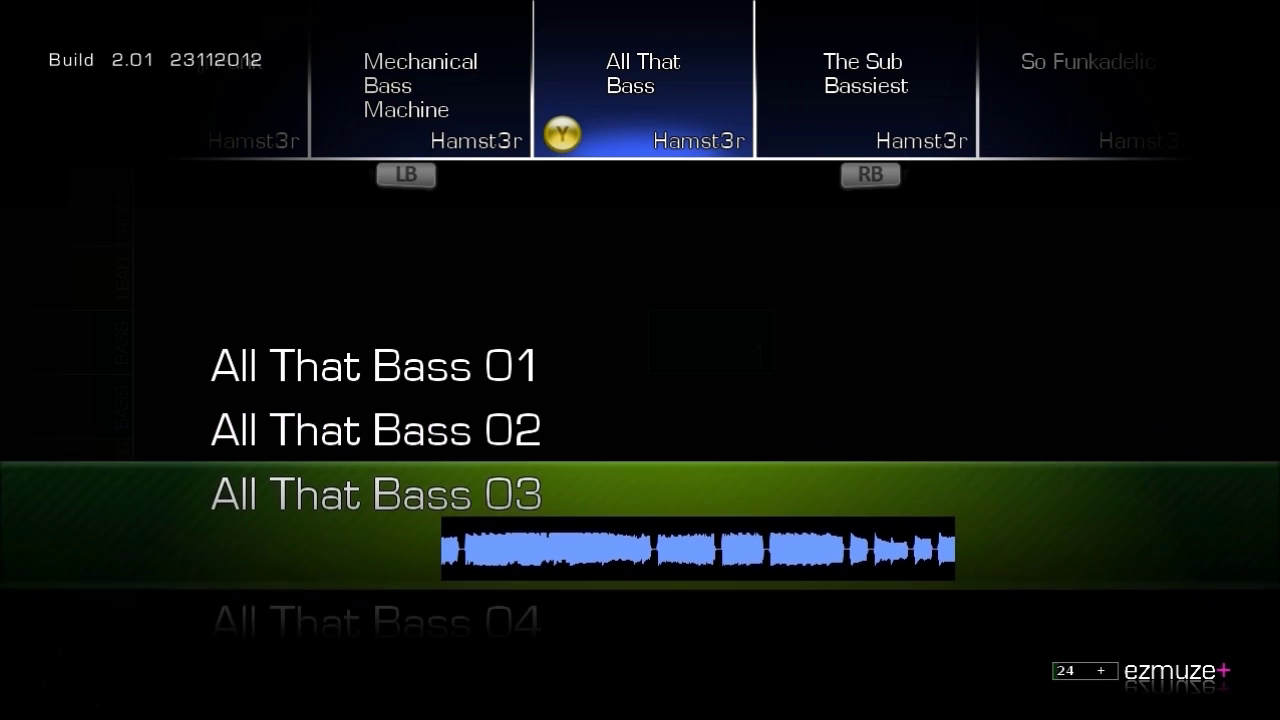
pyautogui.press('Down')
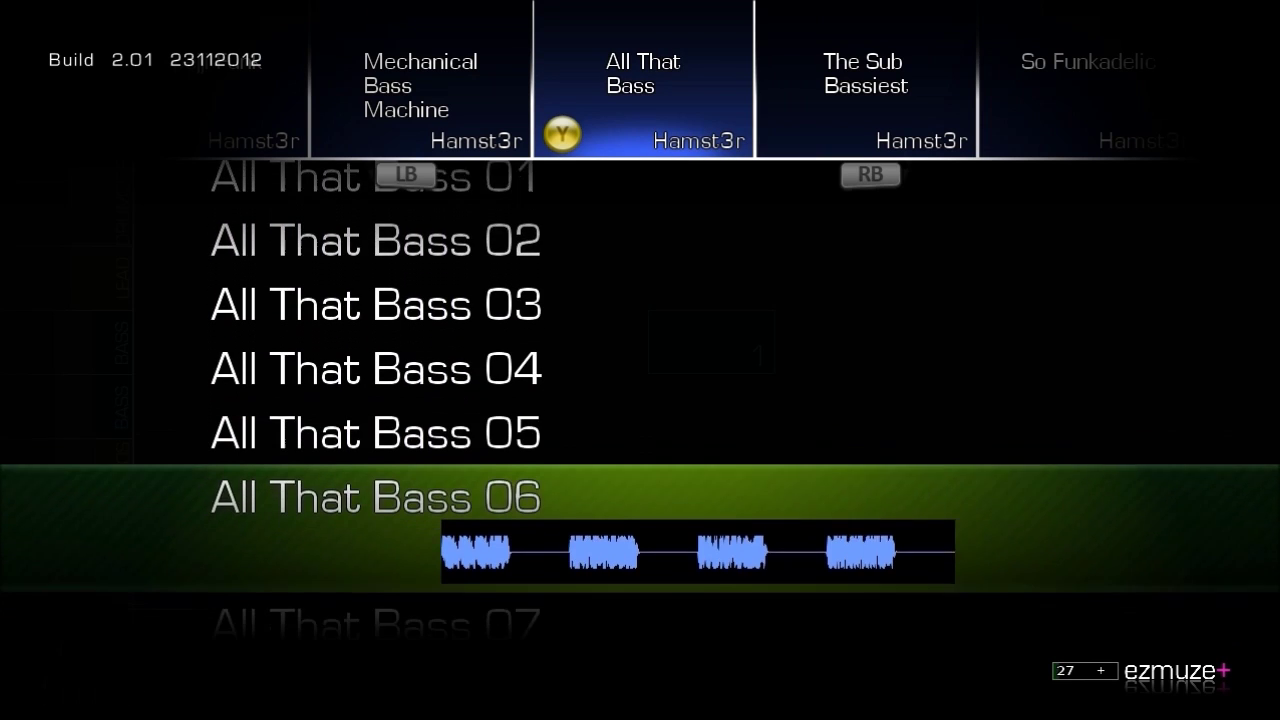
pyautogui.press('Return')
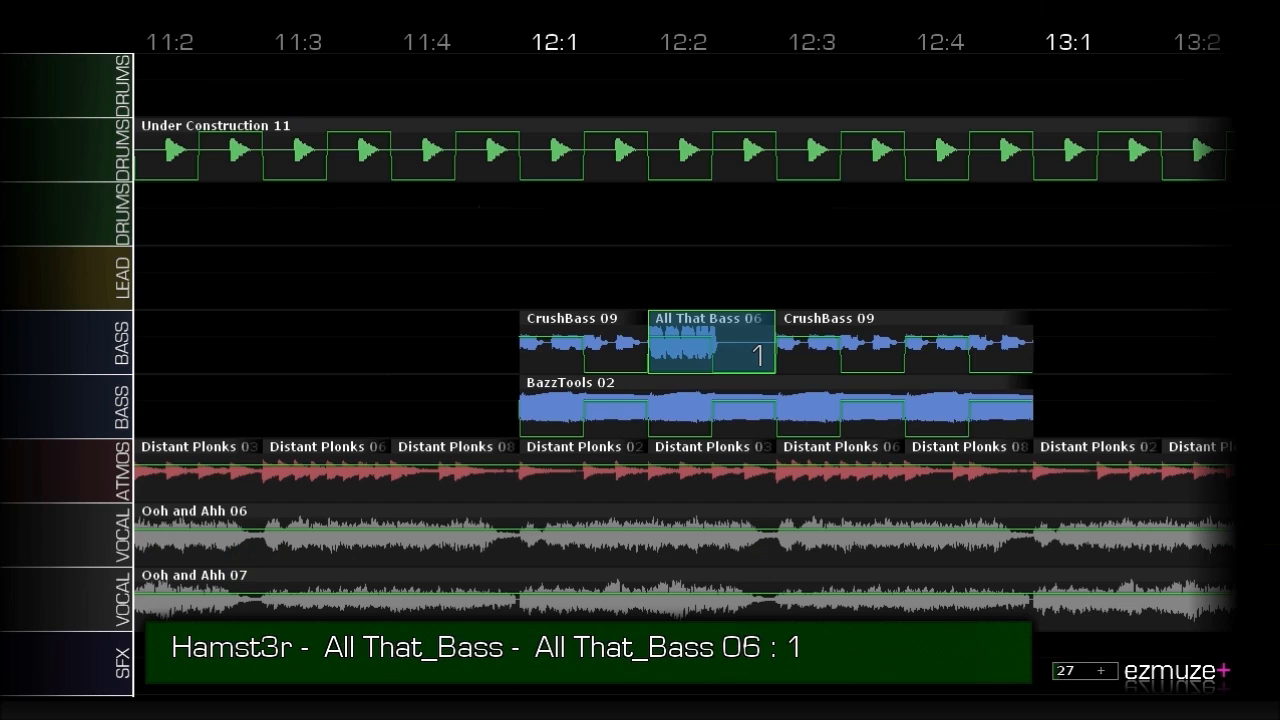
# Open the sample browser for BazzTools 02 on the second bass track at 12:2.
pyautogui.press('Down')
pyautogui.press('Return')
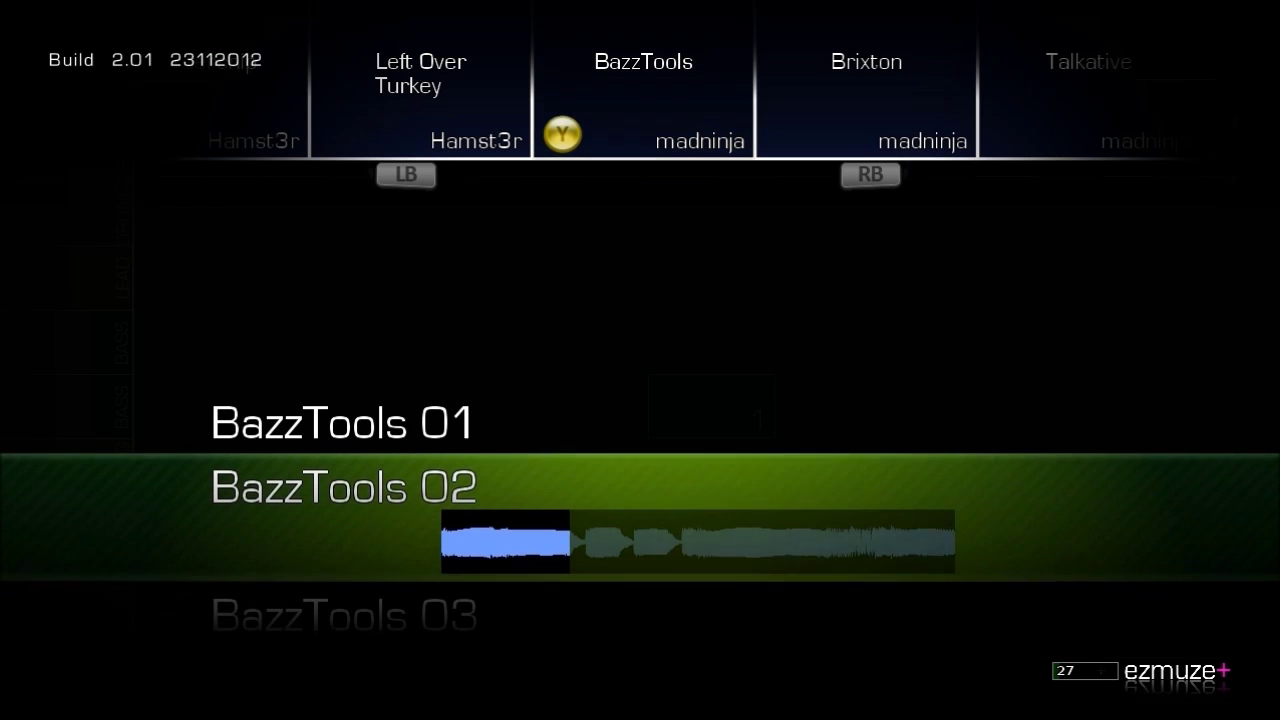
# Replace the BazzTools 02 clip at 12:2 on the lower bass track with All That Bass 17.
pyautogui.press('Right')
pyautogui.press('Right')
pyautogui.press('Right')
pyautogui.press('Right')
pyautogui.press('Right')
pyautogui.press('Right')
pyautogui.press('Right')
pyautogui.press('Right')
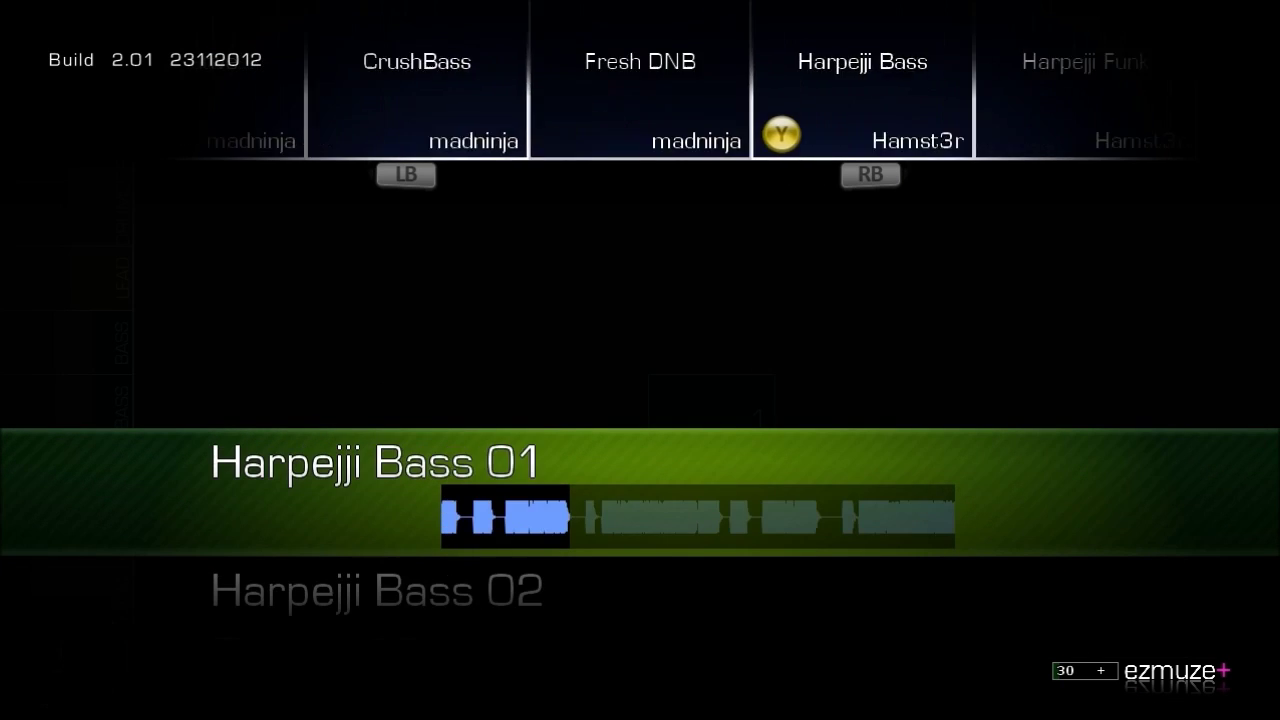
pyautogui.press('Down')
pyautogui.press('Down')
pyautogui.press('Down')
pyautogui.press('Down')
pyautogui.press('Down')
pyautogui.press('Down')
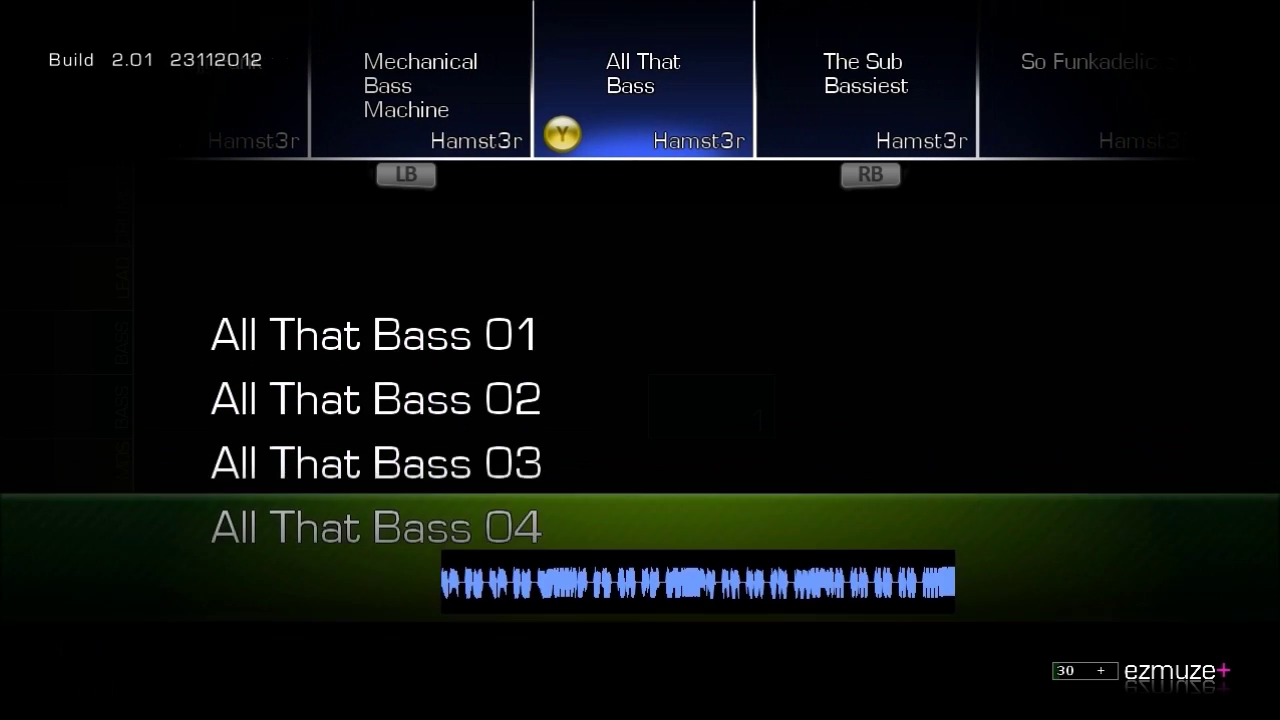
pyautogui.press('Down')
pyautogui.press('Down')
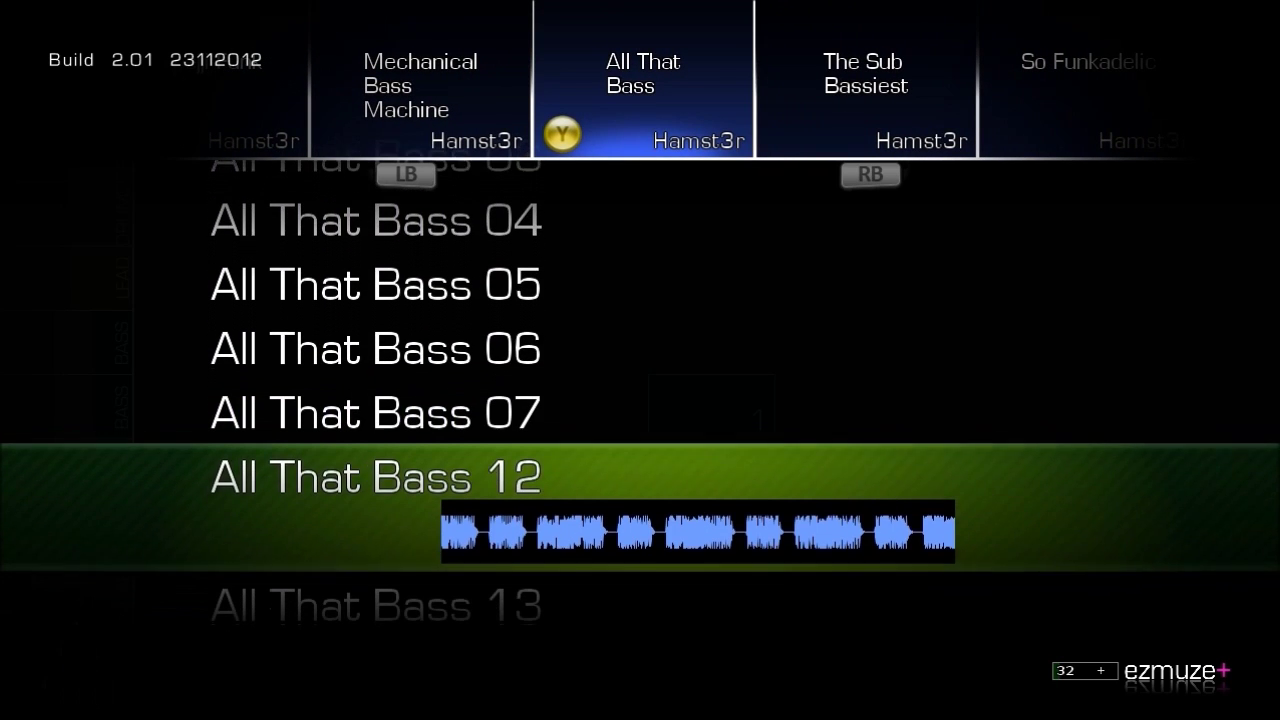
pyautogui.press('Down')
pyautogui.press('Down')
pyautogui.press('Down')
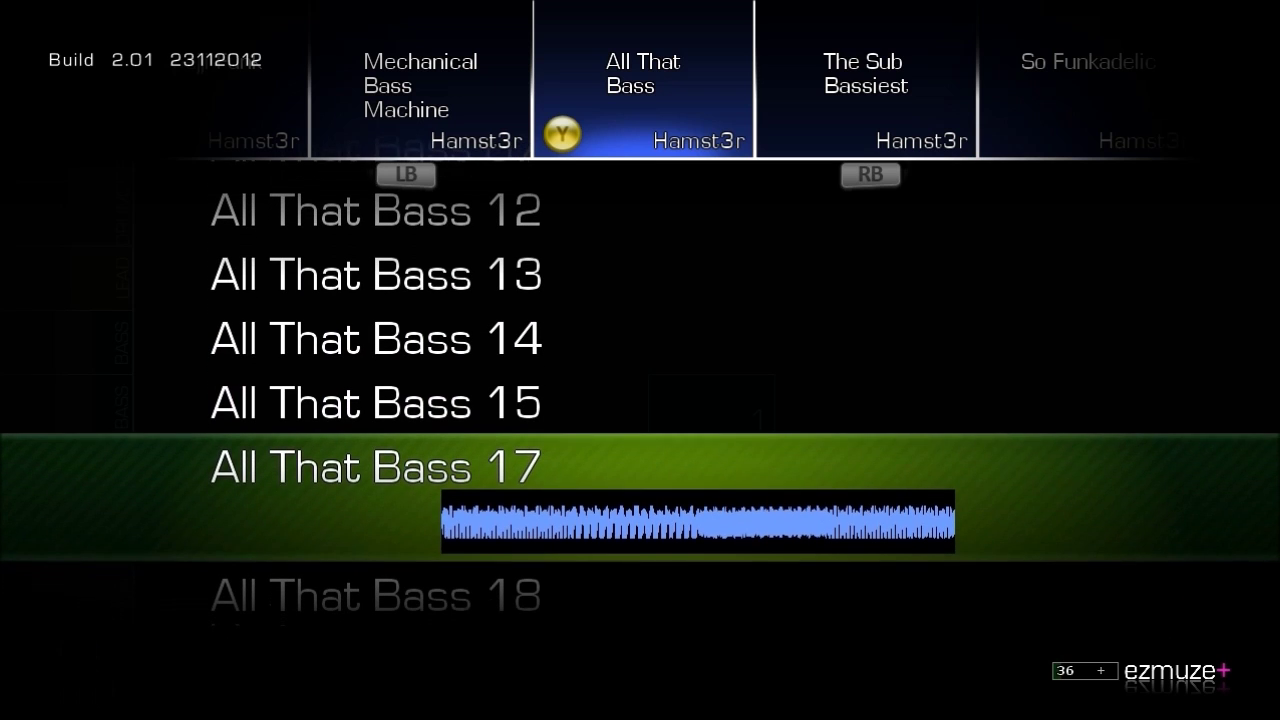
pyautogui.press('Return')
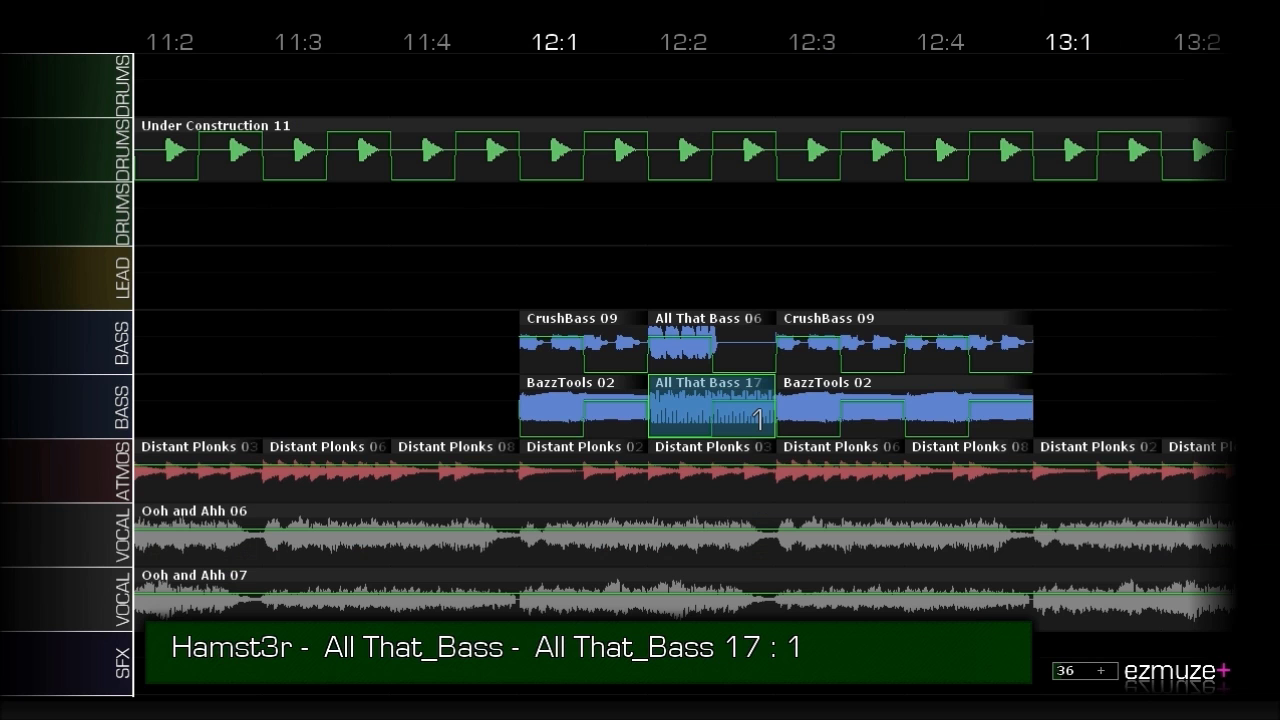
# Replace the CrushBass 09 clip at 12:3 on the upper bass track with Murderchip 10.
pyautogui.press('Right')
pyautogui.press('Up')
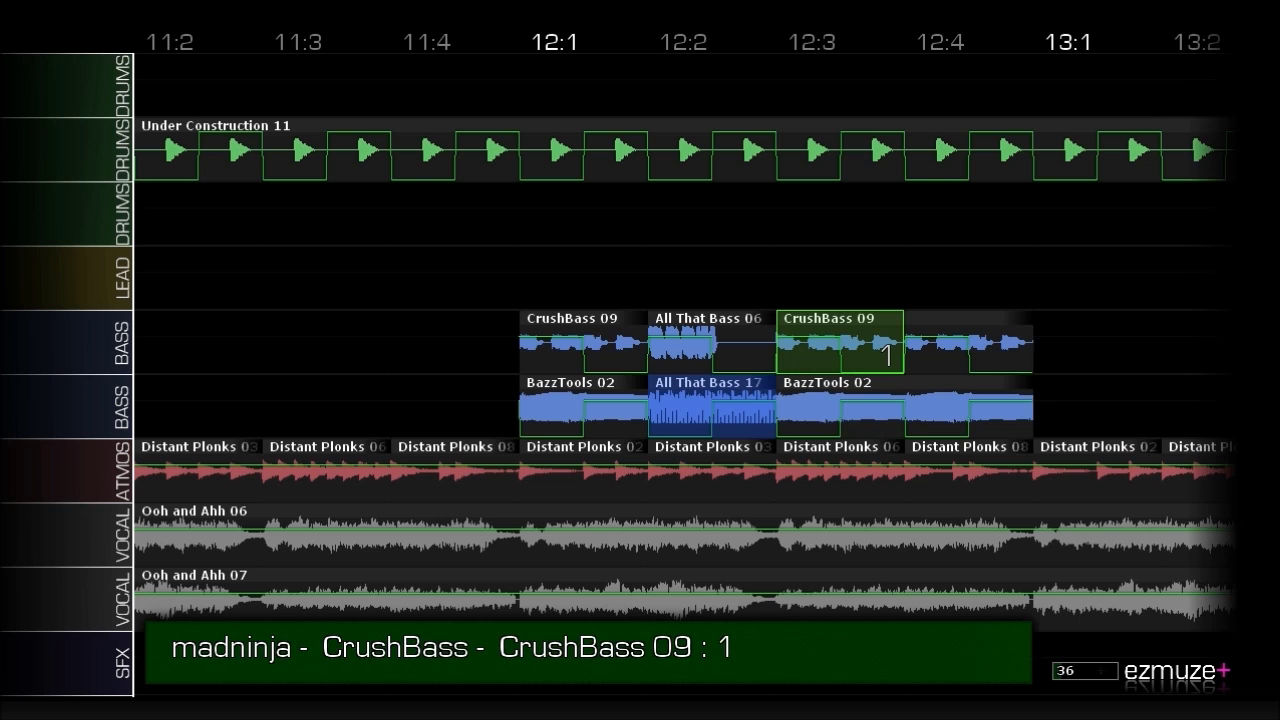
pyautogui.press('Return')
pyautogui.press('Left')
pyautogui.press('Left')
pyautogui.press('Left')
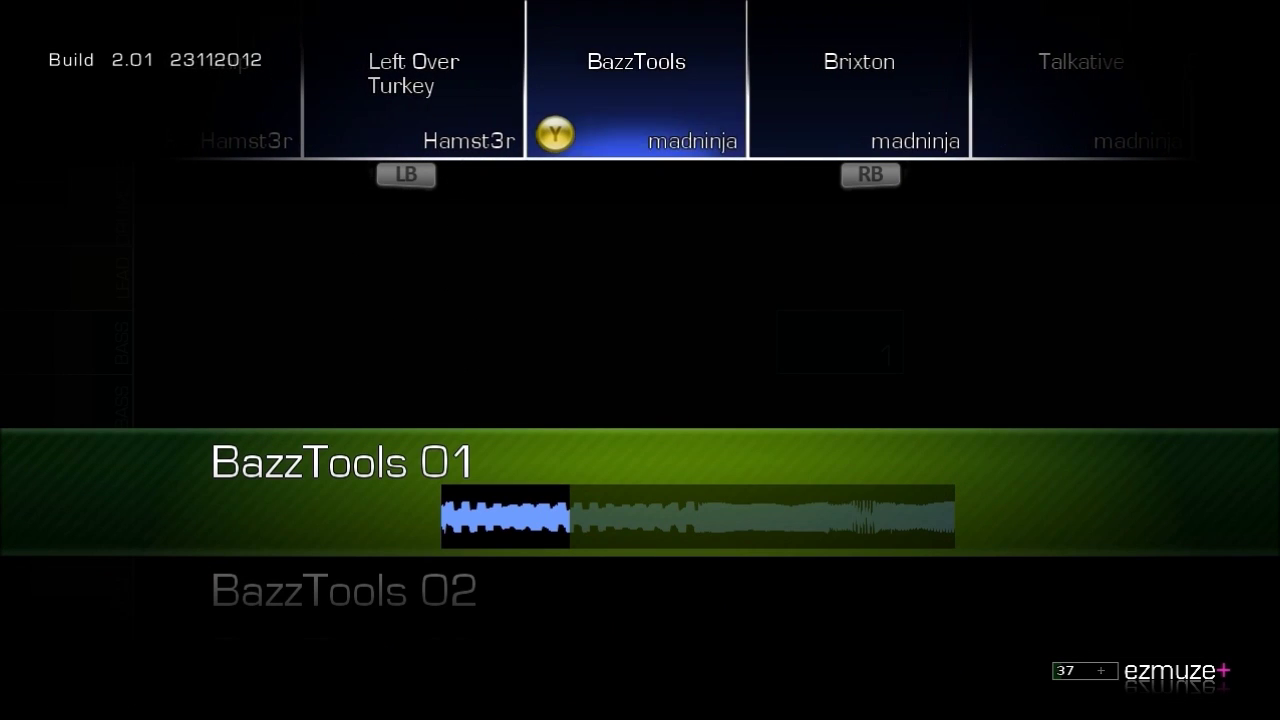
pyautogui.press('Left')
pyautogui.press('Left')
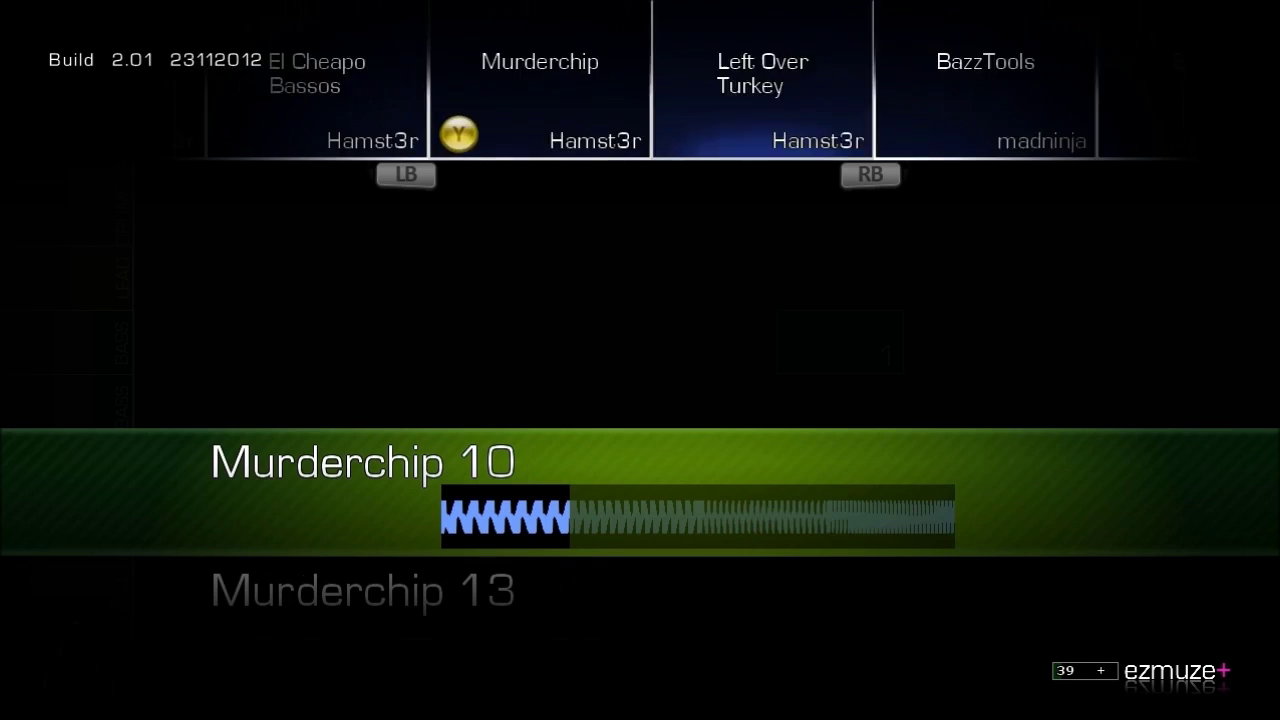
pyautogui.press('Return')
# Replace the BazzTools 02 clip at 12:3 on the lower bass track with The Sub Bassiest 01.
pyautogui.press('Down')
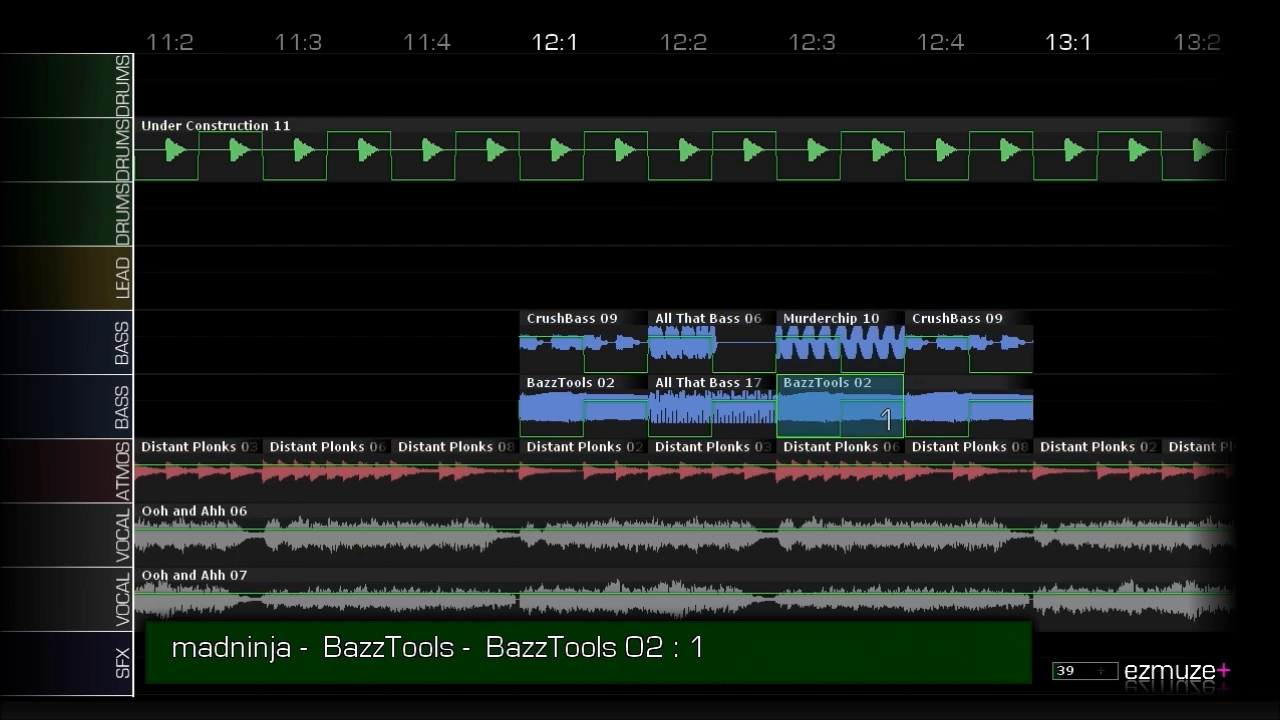
pyautogui.press('Return')
pyautogui.press('Left')
pyautogui.press('Left')
pyautogui.press('Left')
pyautogui.press('Left')
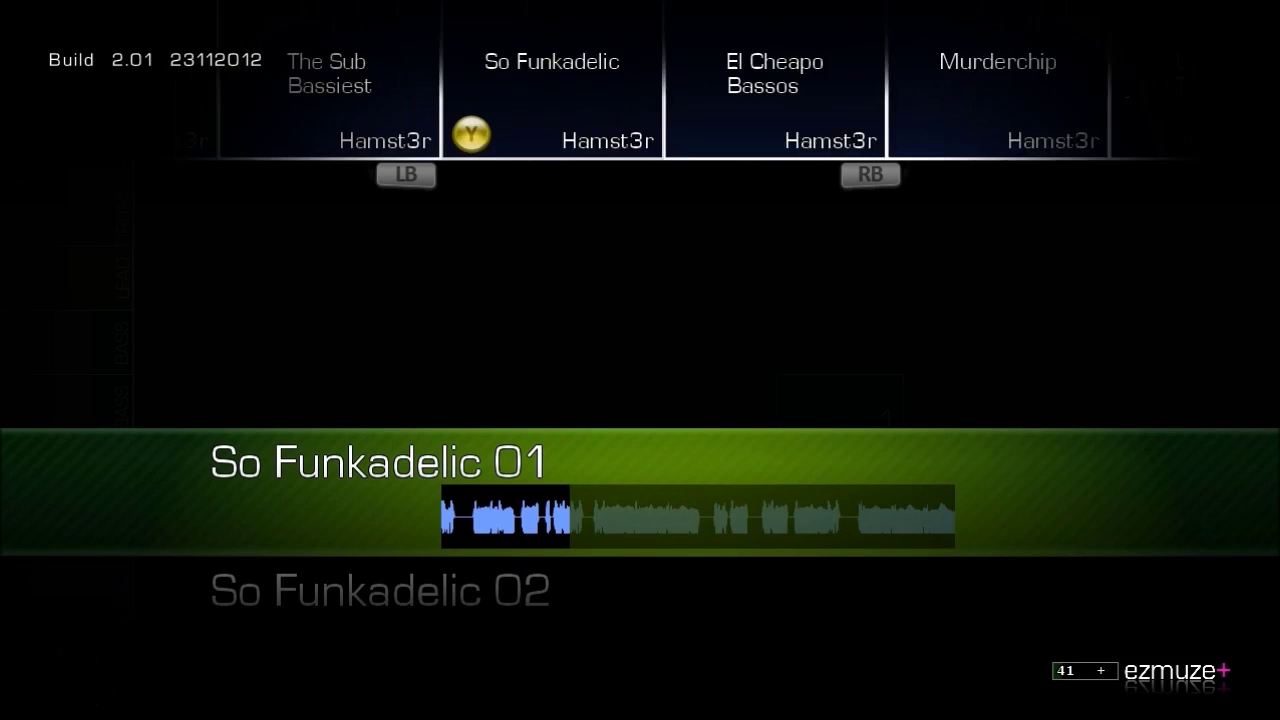
pyautogui.press('Left')
pyautogui.press('Down')
pyautogui.press('Up')
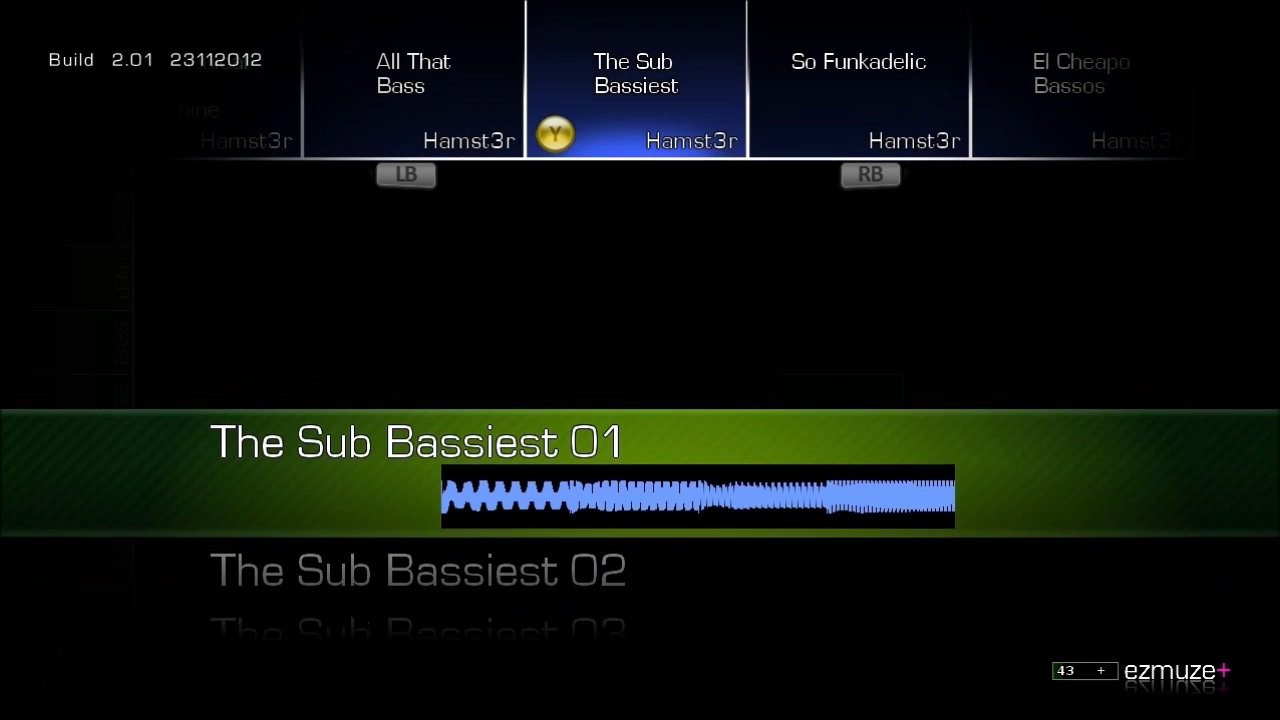
pyautogui.press('Return')
# Replace the CrushBass 09 clip at 12:4 on the upper bass track with The Sub Bassiest 04.
pyautogui.press('Right')
pyautogui.press('Up')
pyautogui.press('Return')
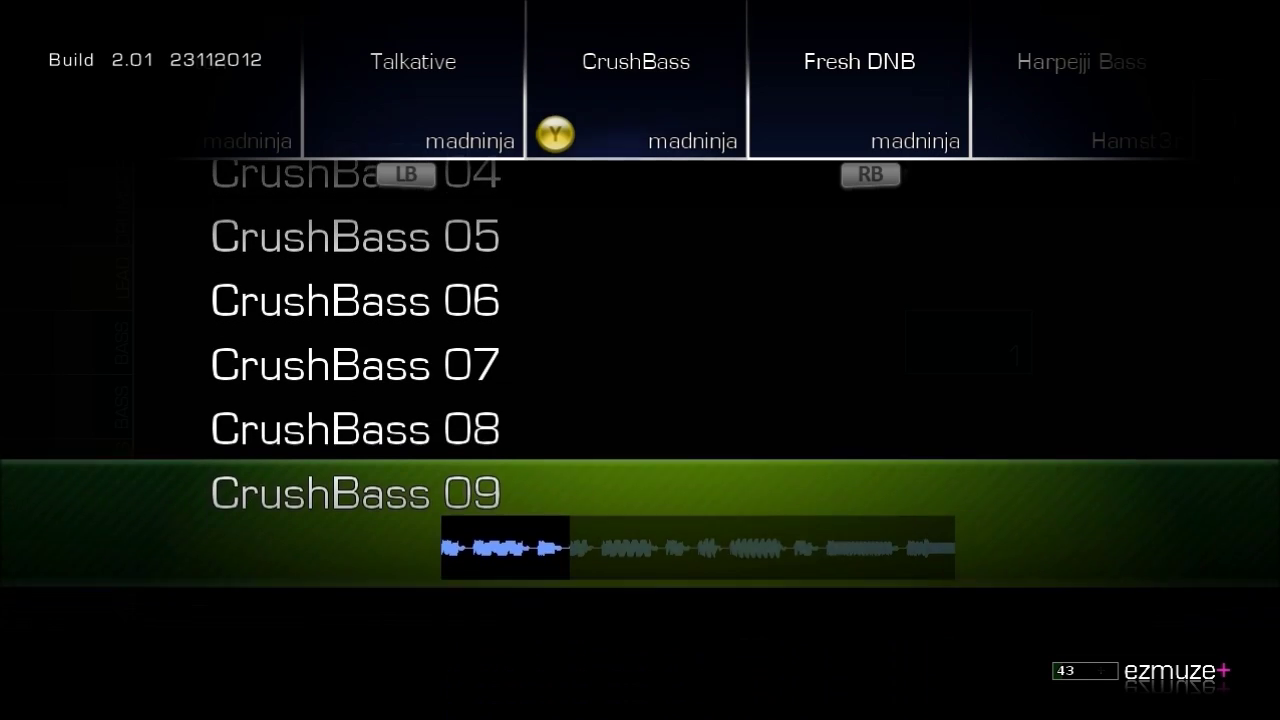
pyautogui.press('Left')
pyautogui.press('Left')
pyautogui.press('Left')
pyautogui.press('Left')
pyautogui.press('Left')
pyautogui.press('Left')
pyautogui.press('Left')
pyautogui.press('Left')
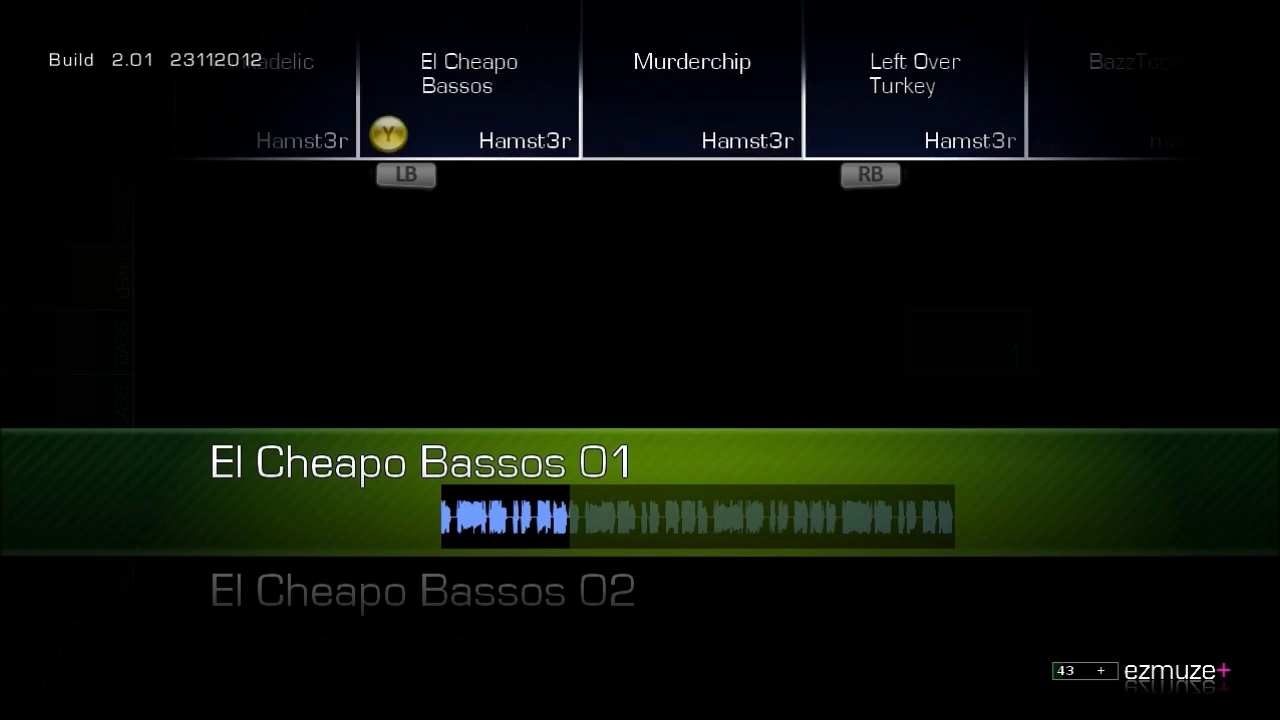
pyautogui.press('Down')
pyautogui.press('Down')
pyautogui.press('Down')
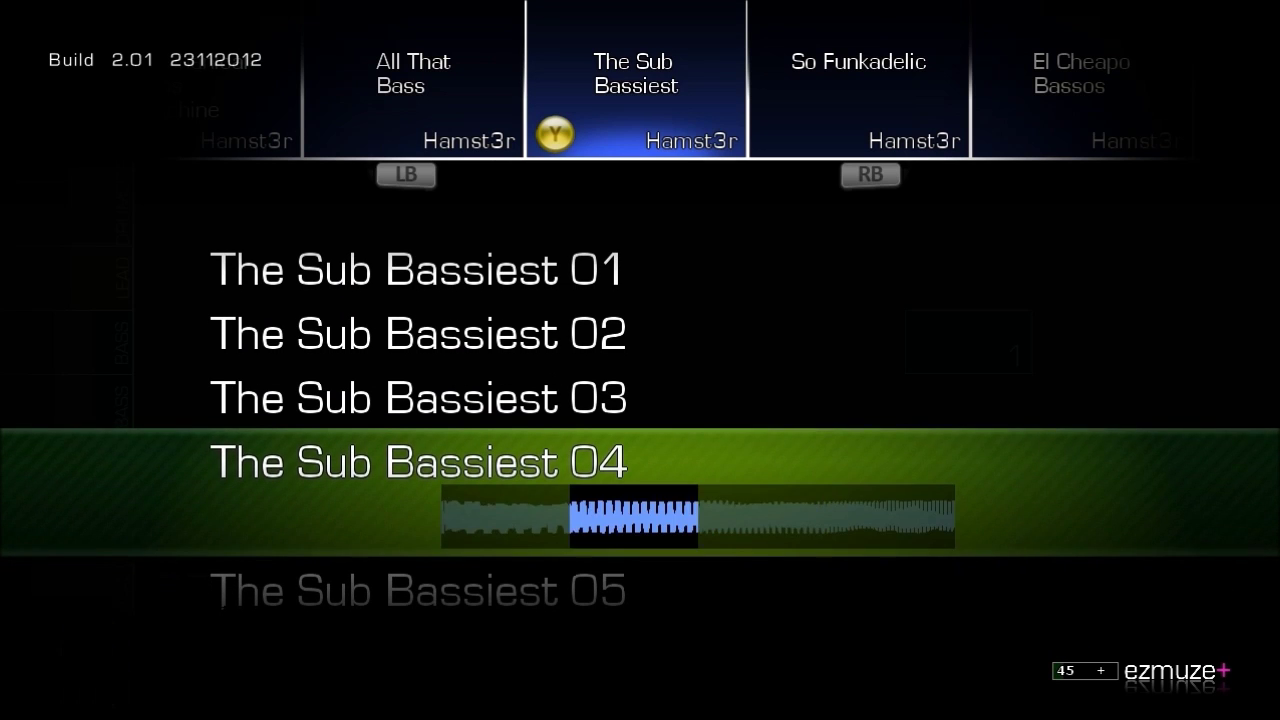
pyautogui.press('Return')
# Replace the BazzTools 02 clip at 12:4 on the lower bass track with BazzTools 08.
pyautogui.press('Down')
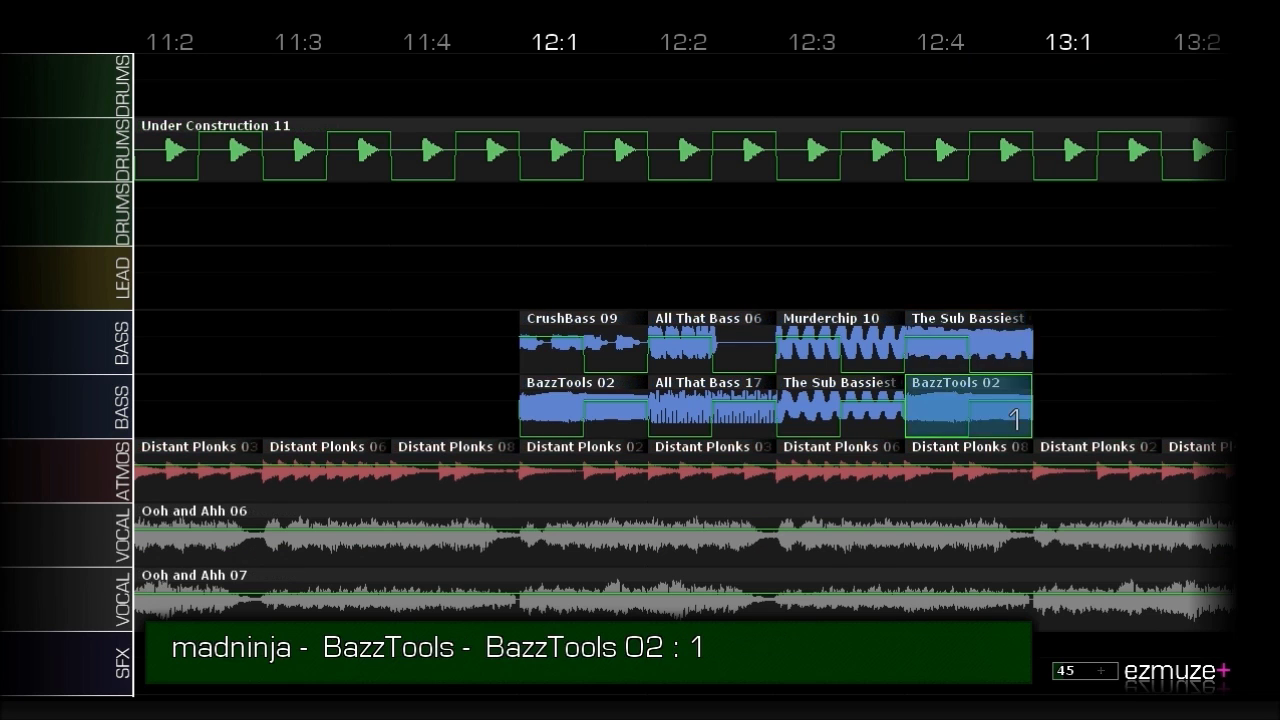
pyautogui.press('Return')
pyautogui.press('Down')
pyautogui.press('Down')
pyautogui.press('Down')
pyautogui.press('Down')
pyautogui.press('Down')
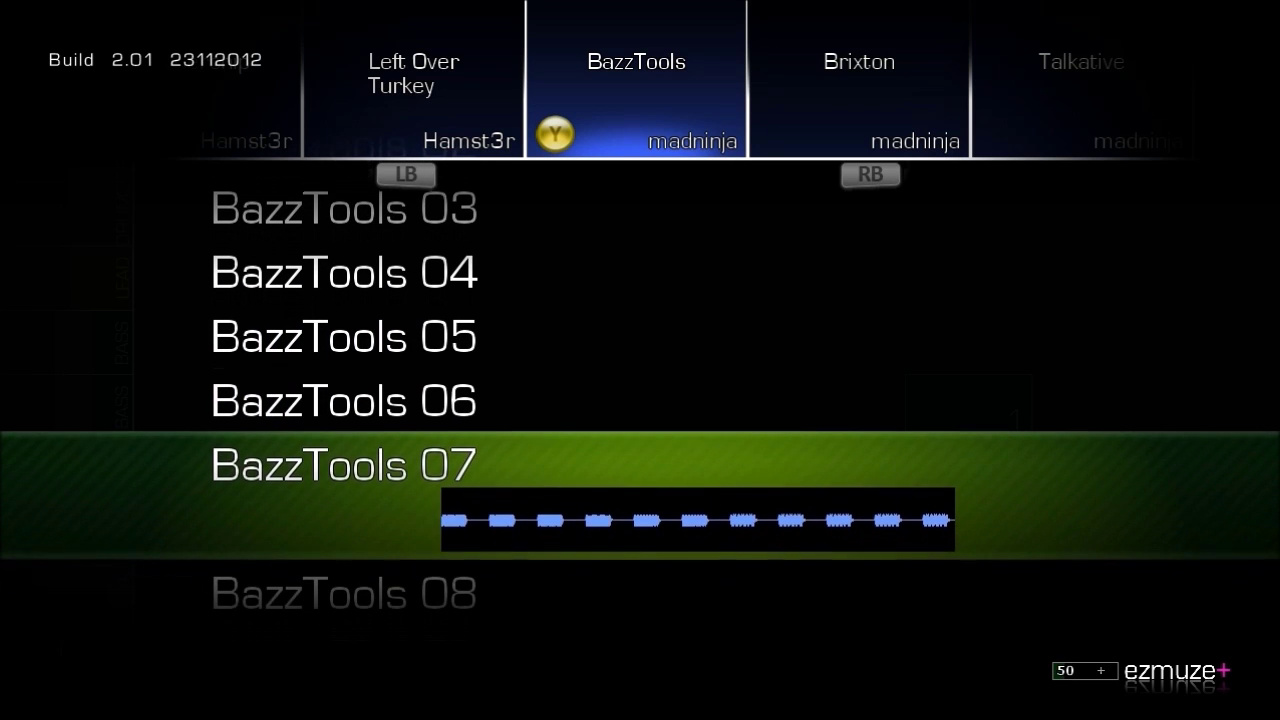
pyautogui.press('Down')
pyautogui.press('Left')
pyautogui.press('Right')
pyautogui.press('Up')
pyautogui.press('Up')
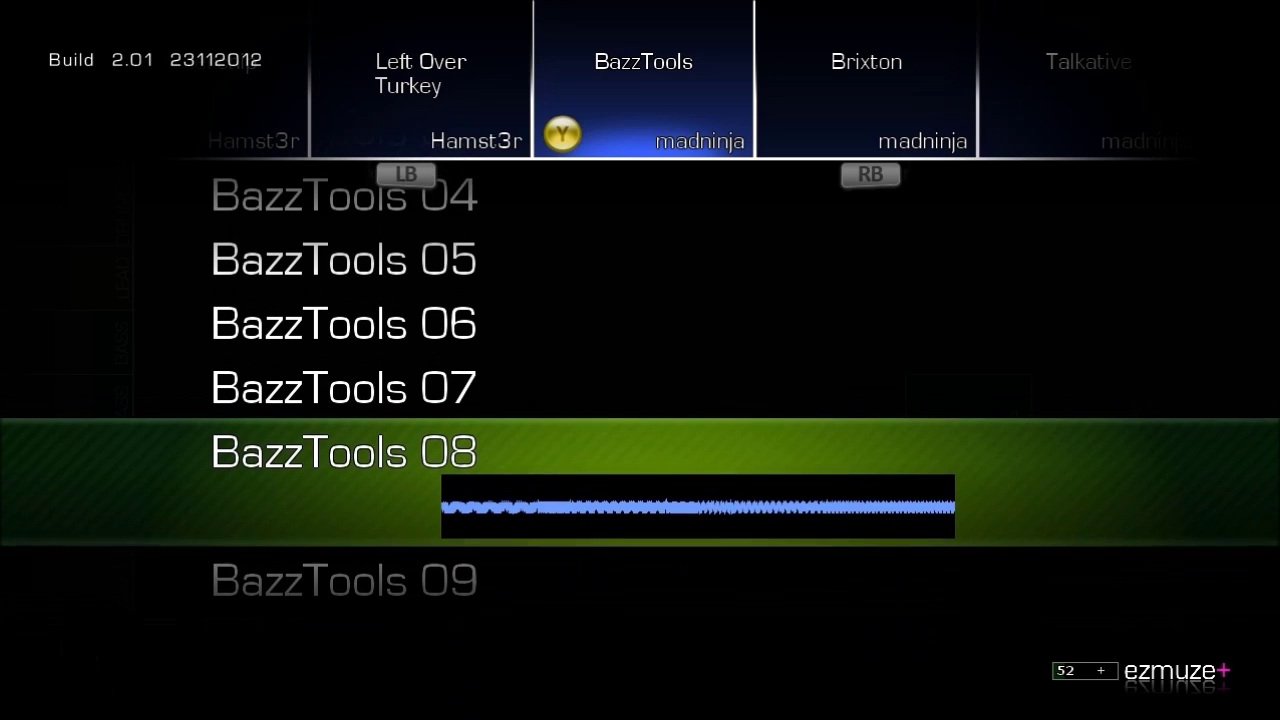
pyautogui.press('Return')
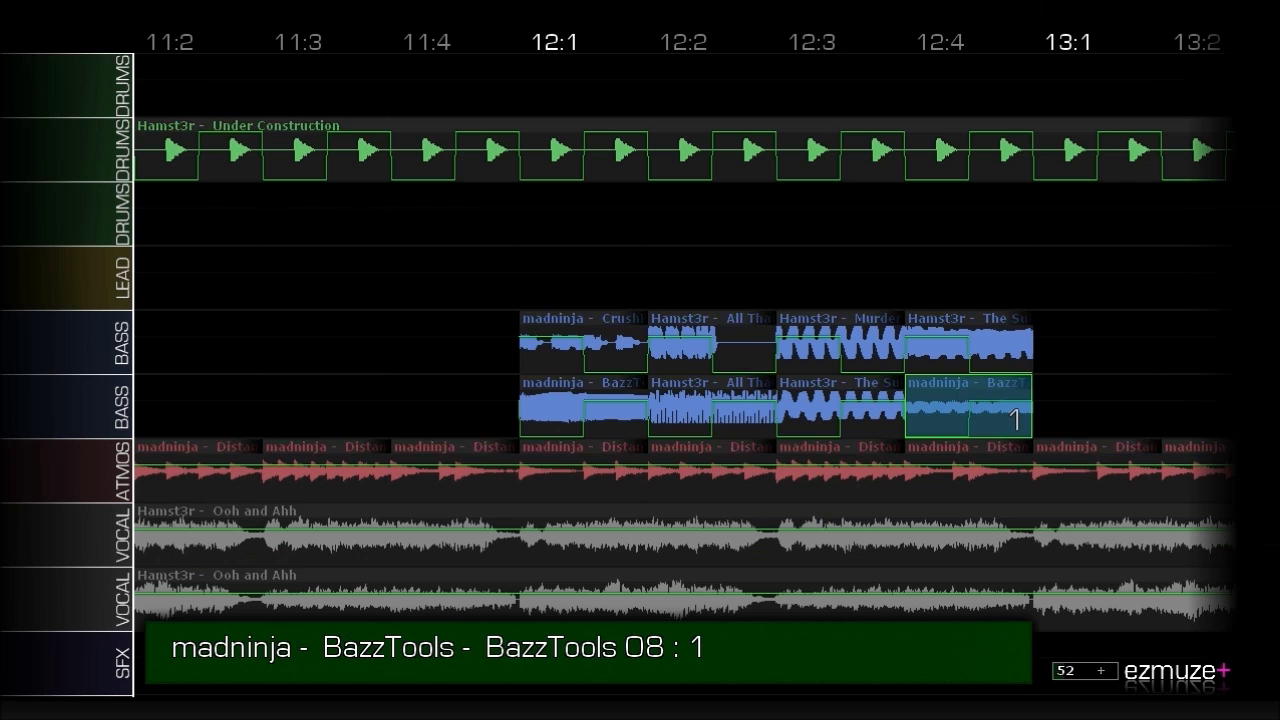
# In the Trigger FX view, try TurnTable On in the last quarter of 12:2 on the upper bass track and clear that cell's effects.
pyautogui.press('Tab')
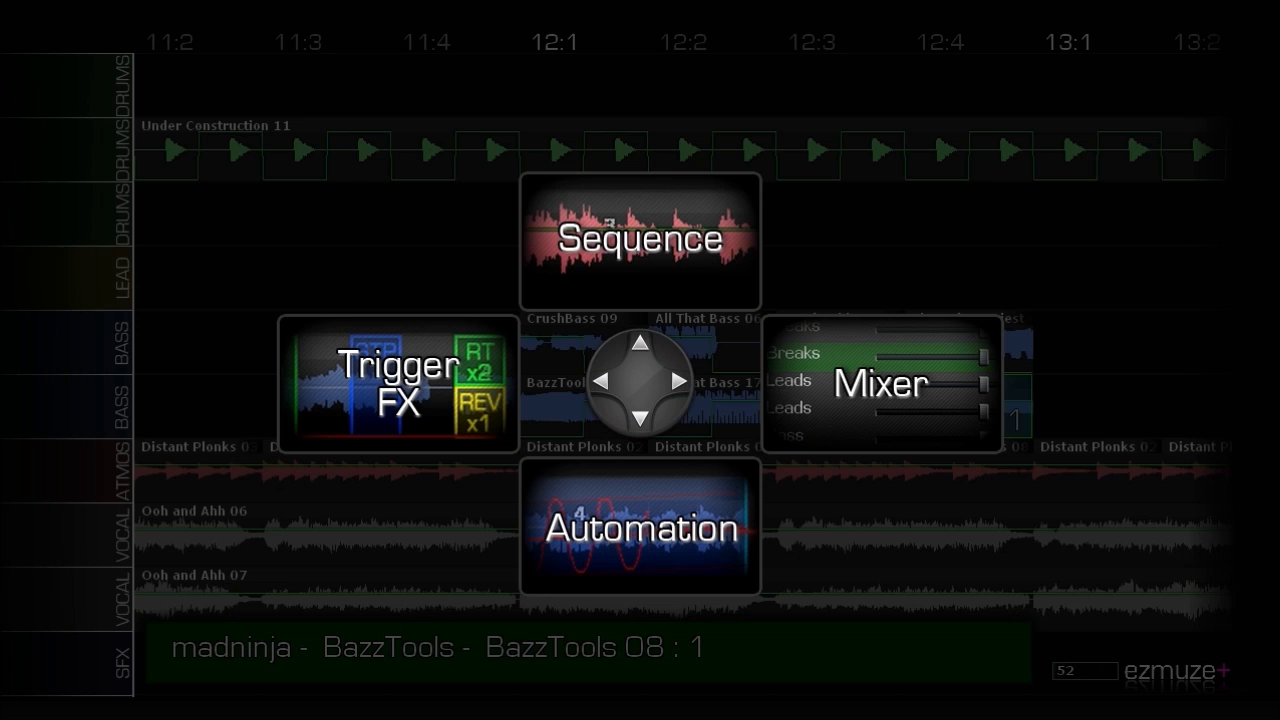
pyautogui.press('Left')
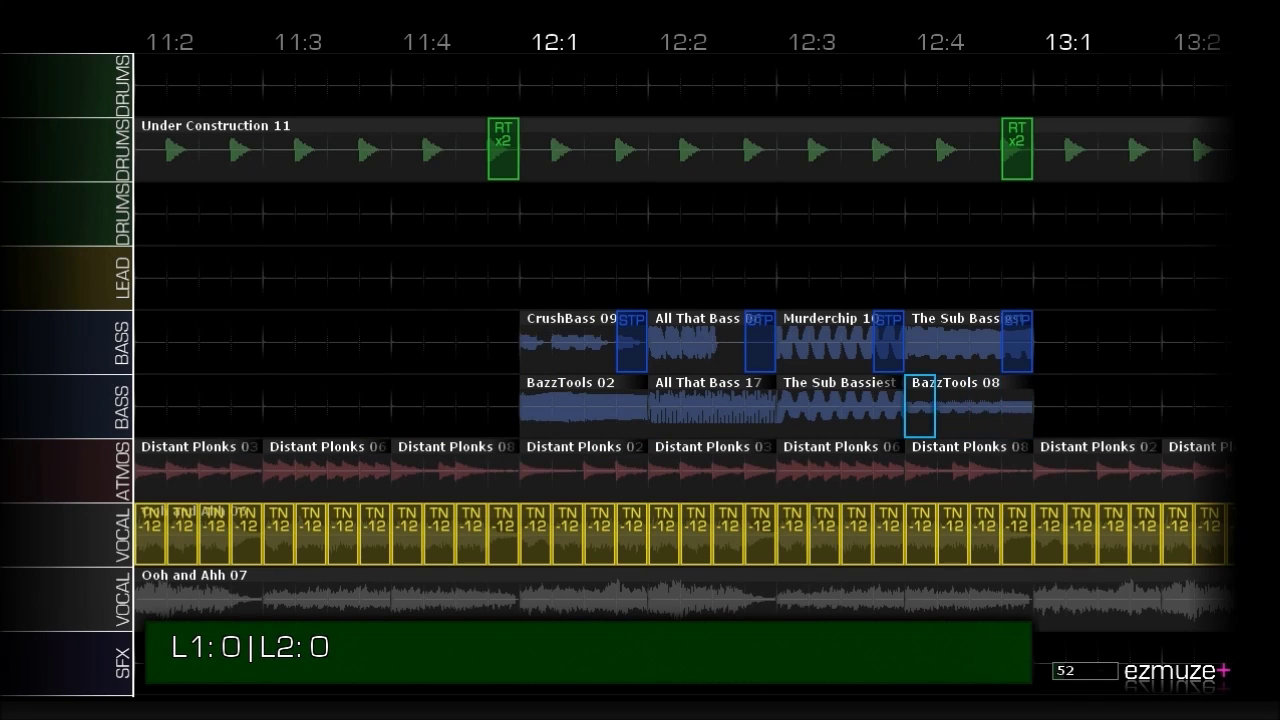
pyautogui.press('Right')
pyautogui.press('Right')
pyautogui.press('Return')
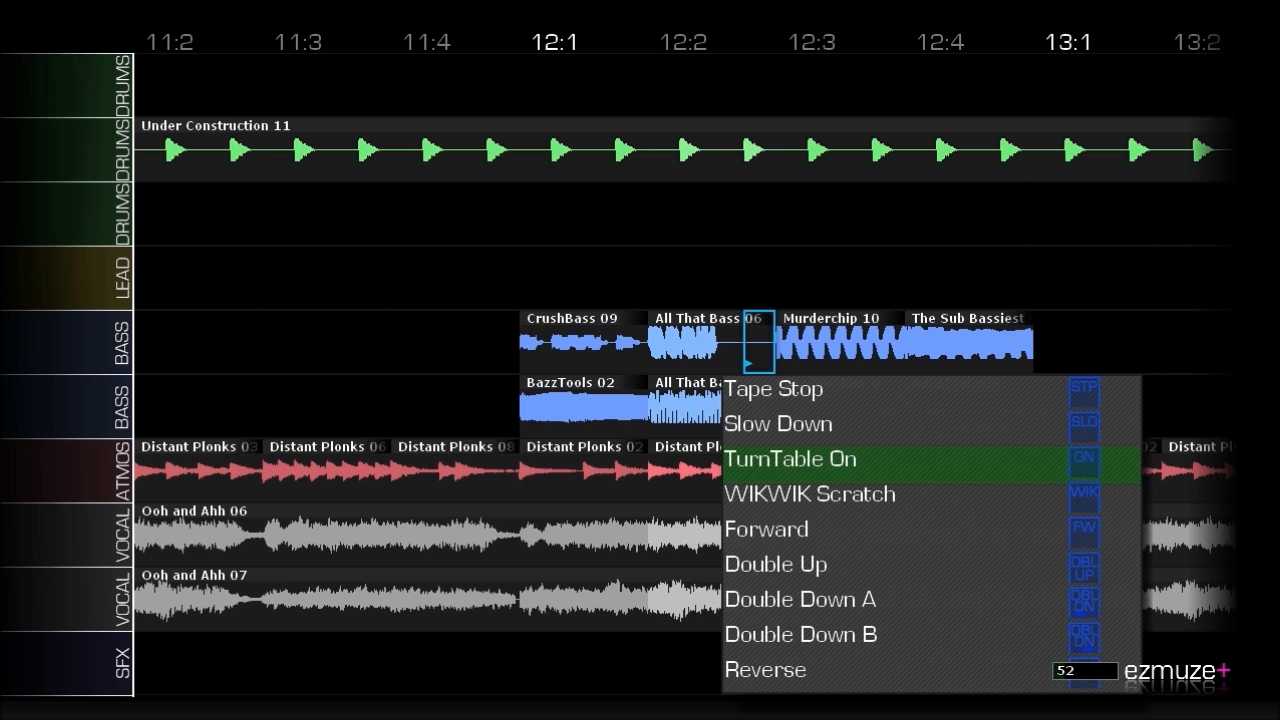
pyautogui.press('Return')
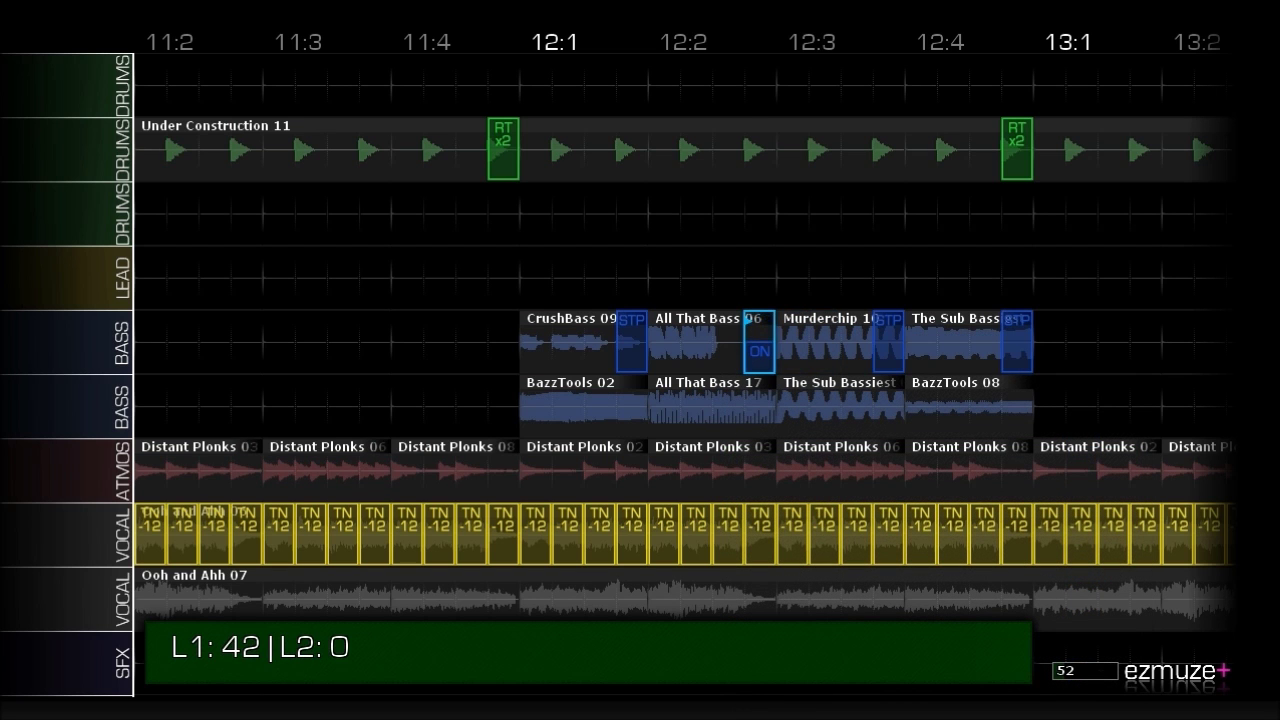
pyautogui.press('Down')
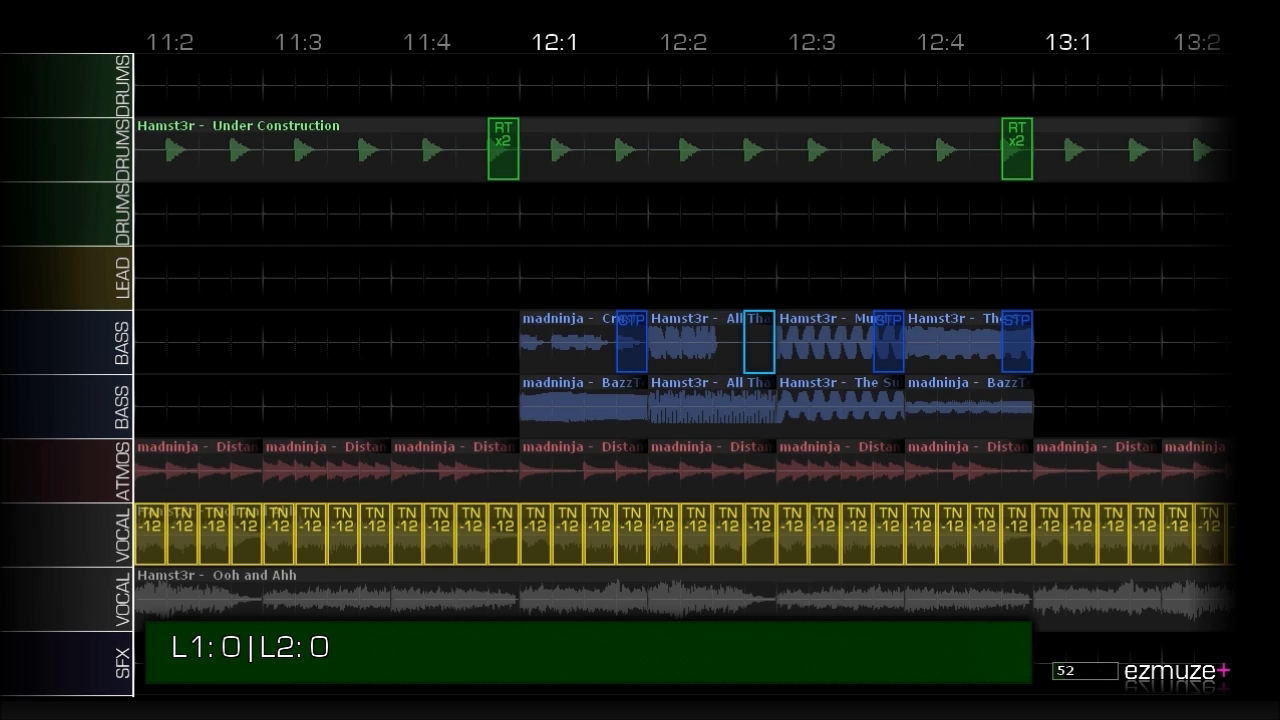
pyautogui.press('Tab')
pyautogui.press('Down')
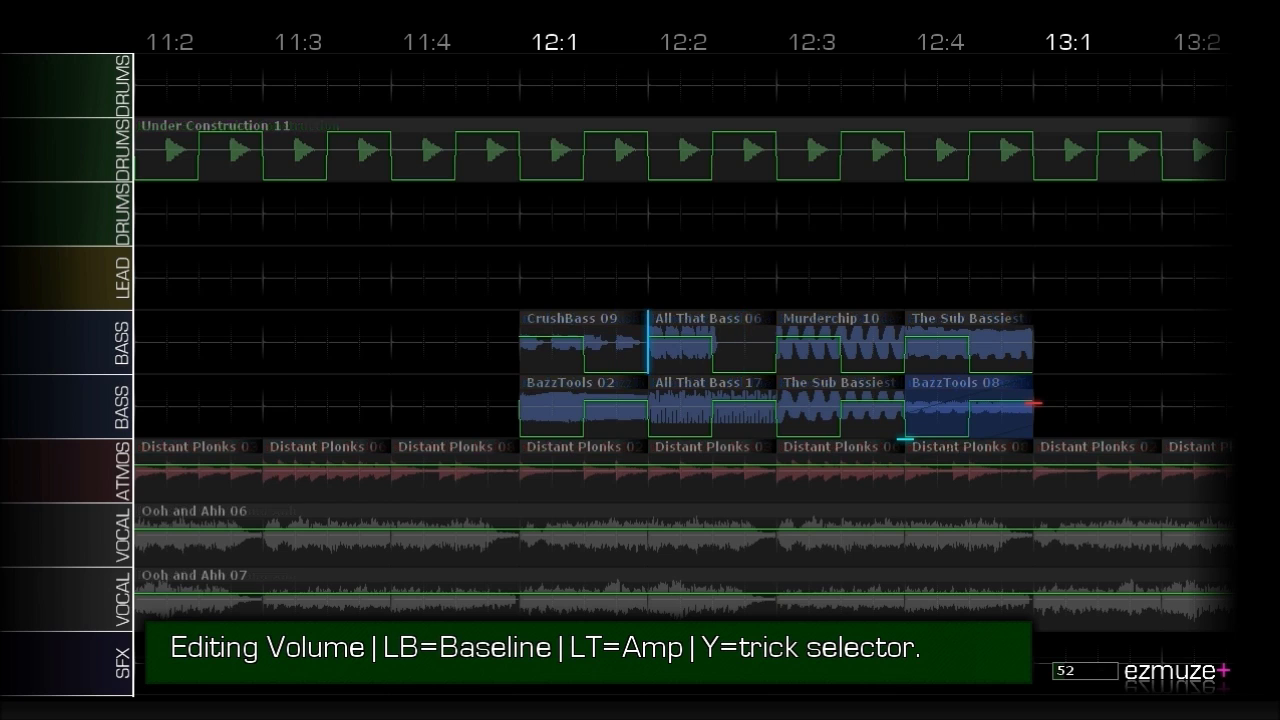
pyautogui.press('Tab')
pyautogui.press('Left')
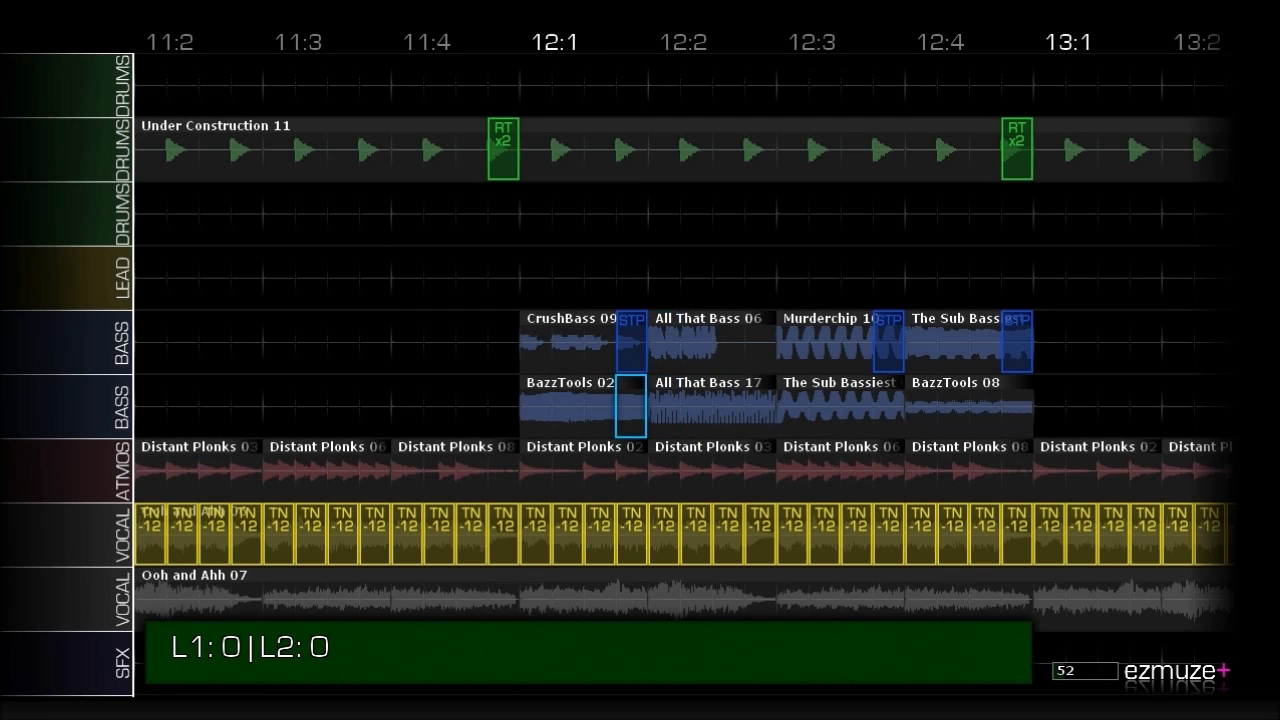
# Apply a Tape Stop effect to the last quarter of 12:1 on the lower bass track.
pyautogui.press('Return')
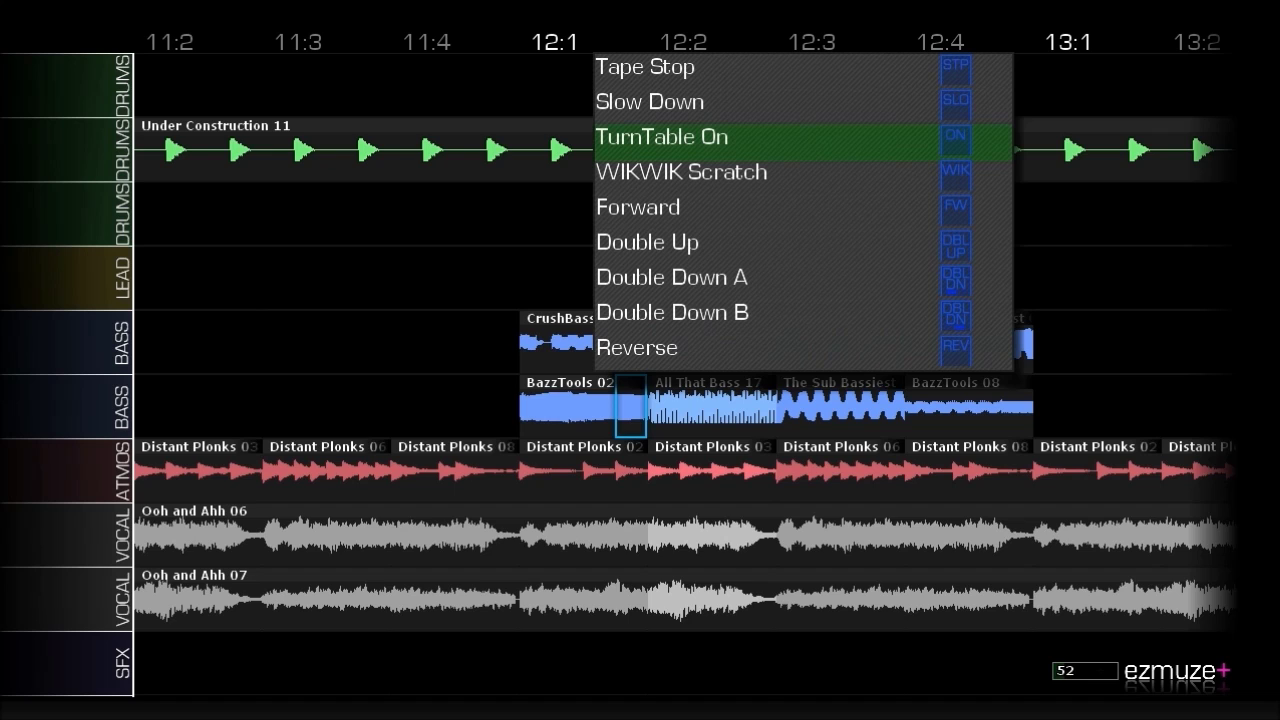
pyautogui.press('Return')
pyautogui.press('Right')
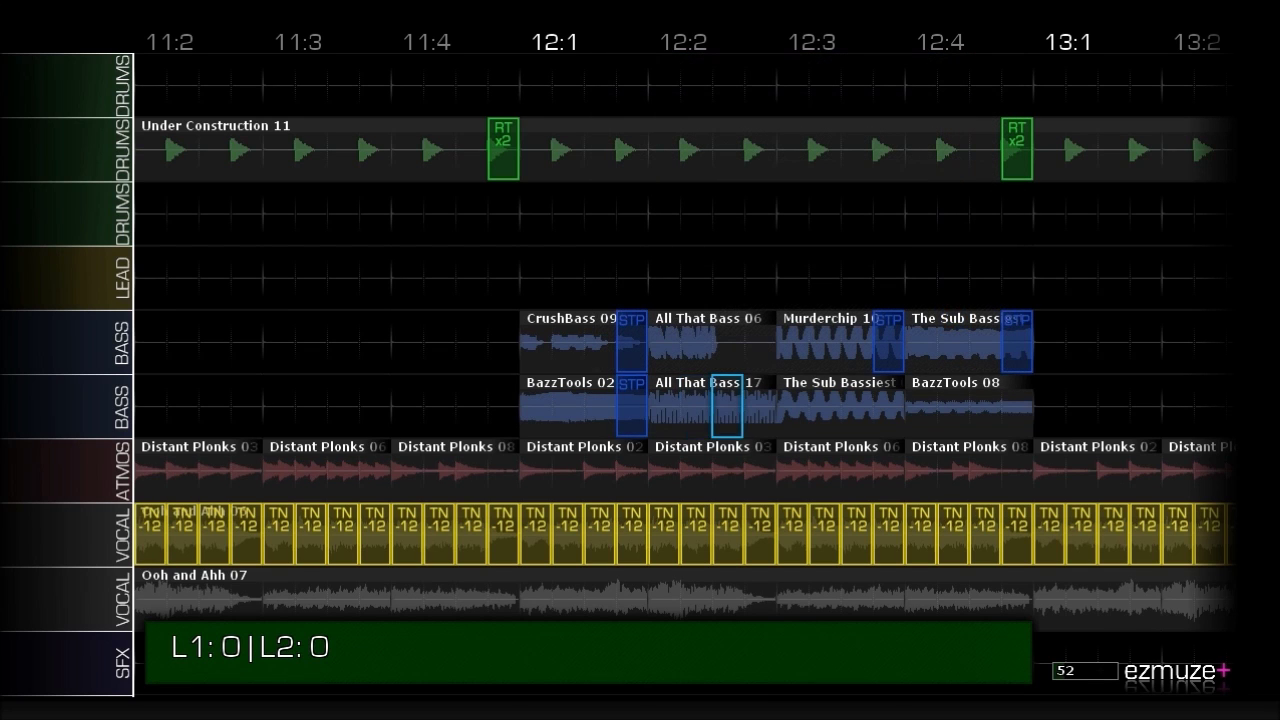
# Apply the RT x2 effect to the second quarter of 12:2 on the upper bass track.
pyautogui.press('Left')
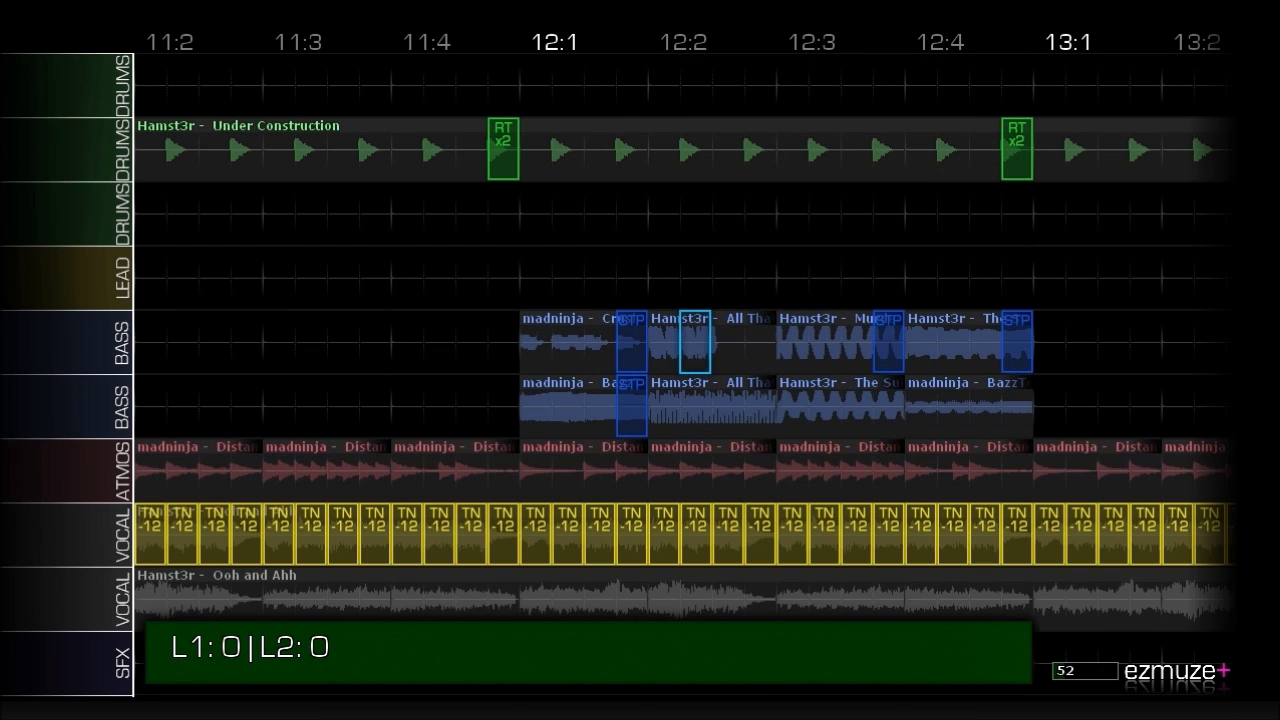
pyautogui.press('Return')
pyautogui.press('Return')
pyautogui.press('Right')
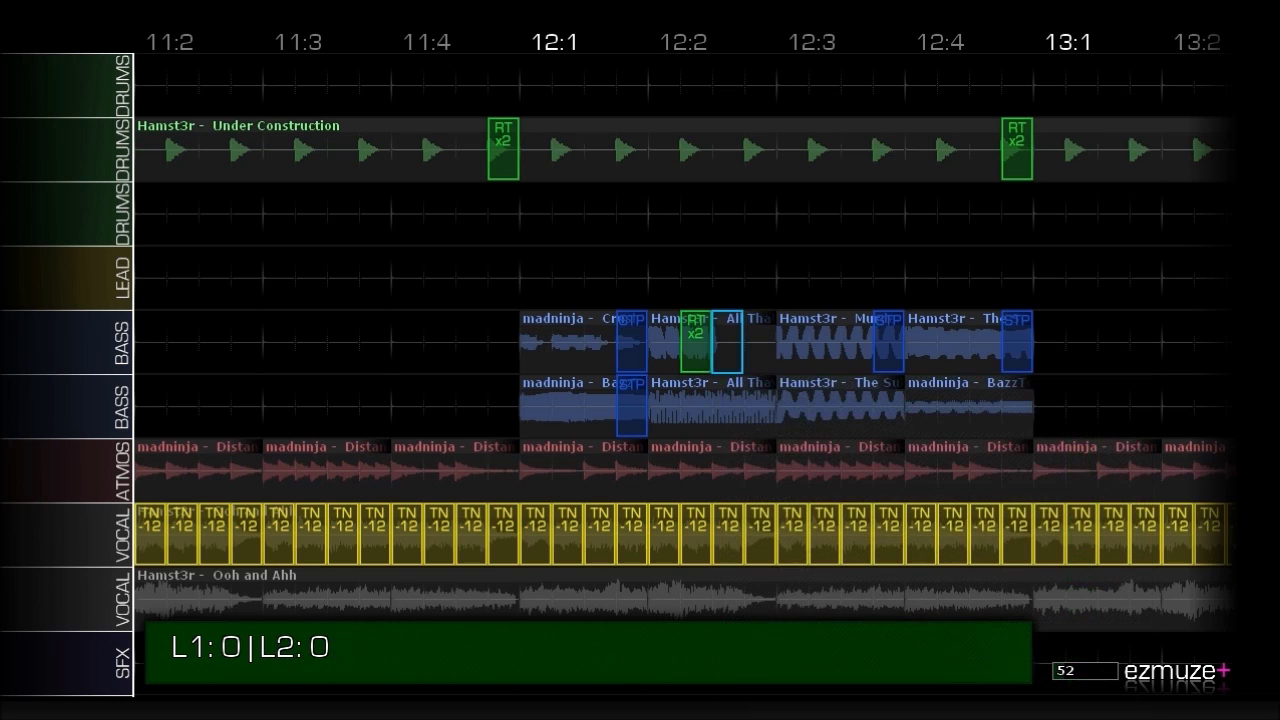
# On the Murderchip 10 clip at 12:3, remove the Tape Stop from the last quarter and apply Pitch Down 12 to the second quarter.
pyautogui.press('Right')
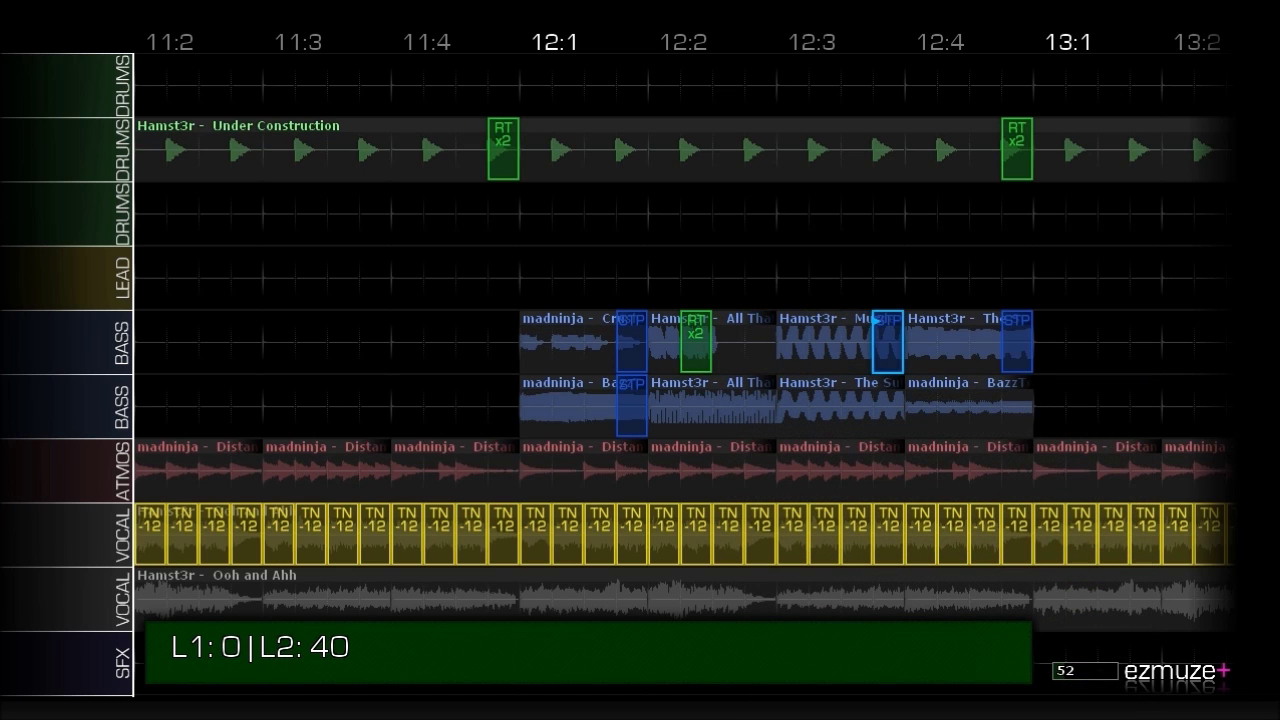
pyautogui.press('Delete')
pyautogui.press('Left')
pyautogui.press('Left')
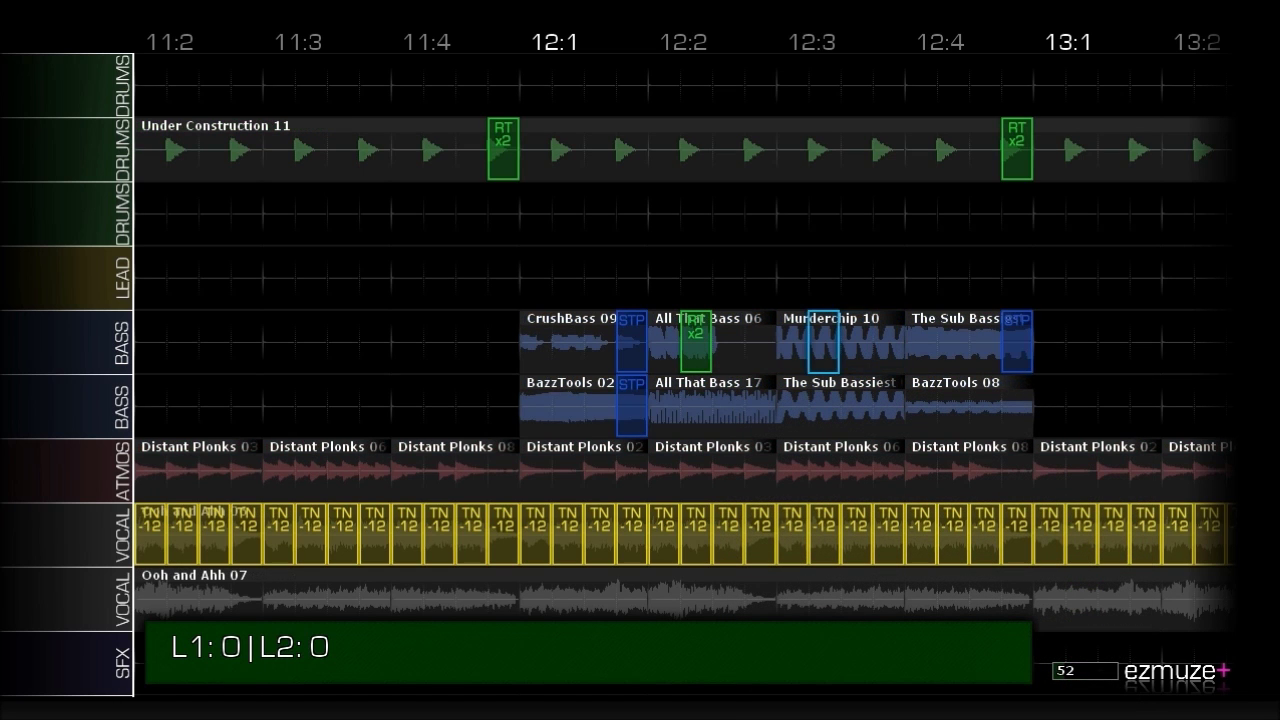
pyautogui.press('Return')
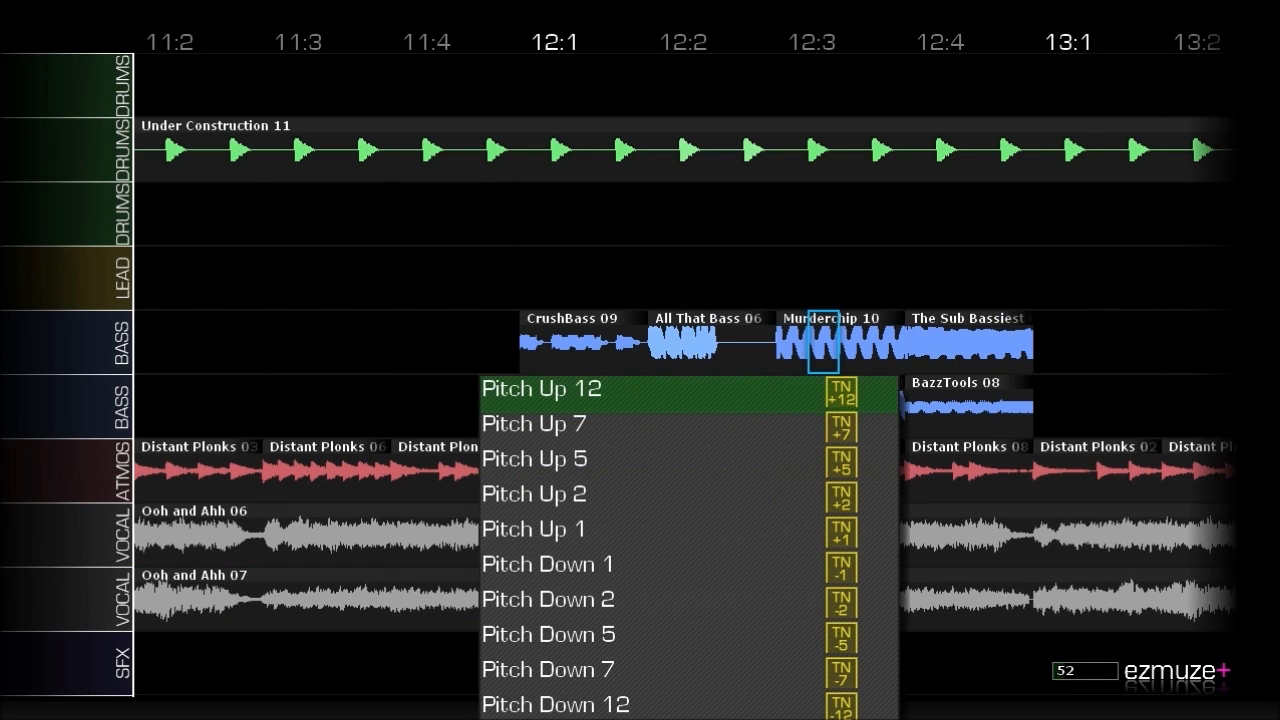
pyautogui.press('Down')
pyautogui.press('Down')
pyautogui.press('Down')
pyautogui.press('Down')
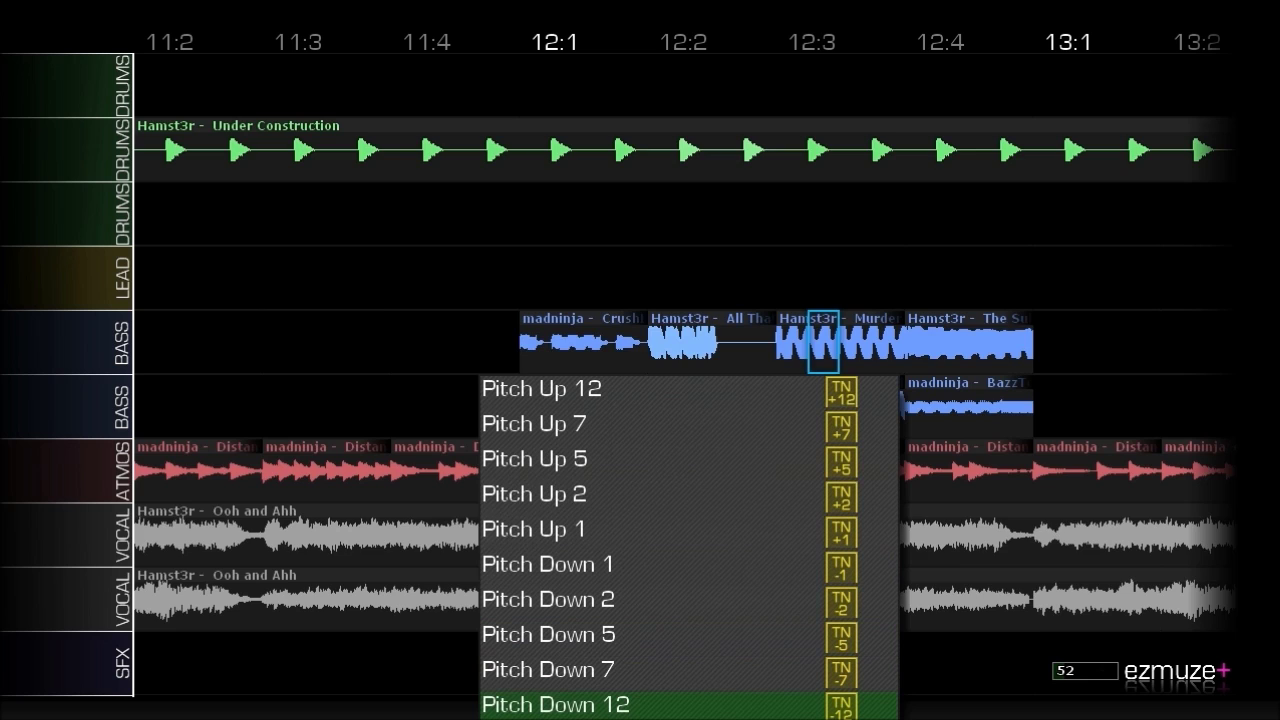
pyautogui.press('Return')
# Apply a Reverse effect to the last quarter of 12:3 on the lower bass track.
pyautogui.press('Down')
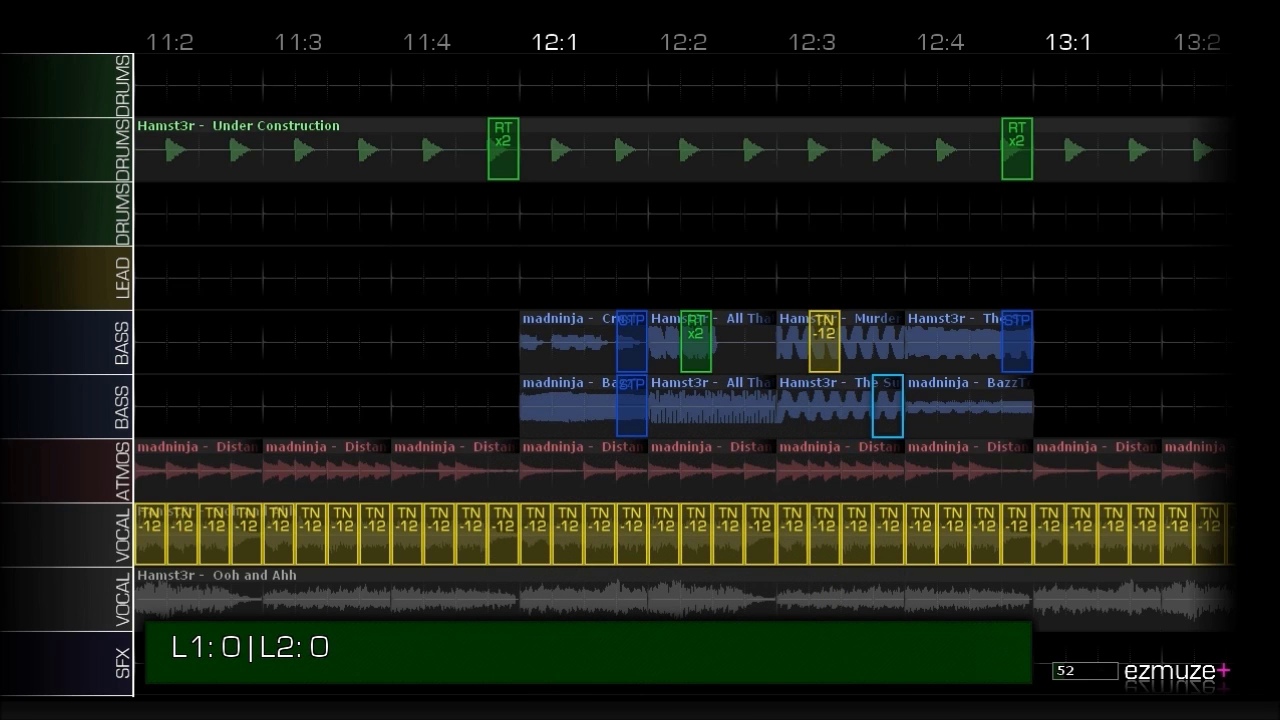
pyautogui.press('Return')
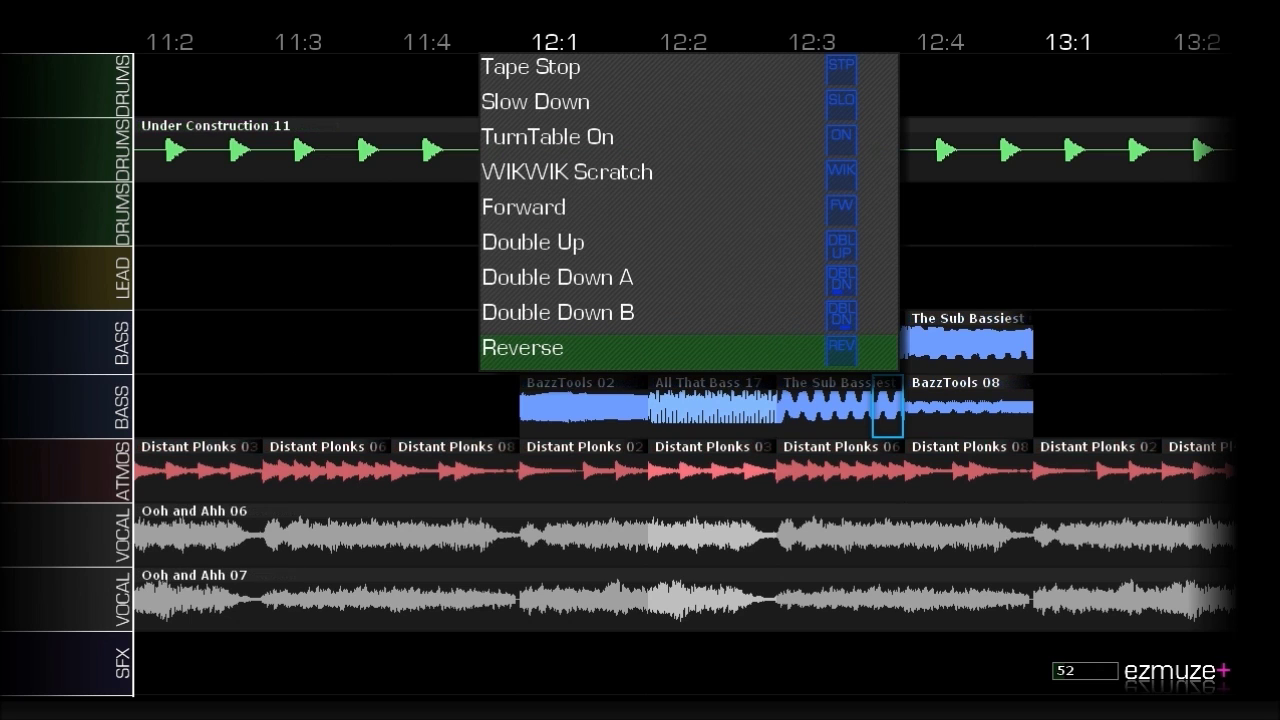
pyautogui.press('Return')
pyautogui.press('Right')
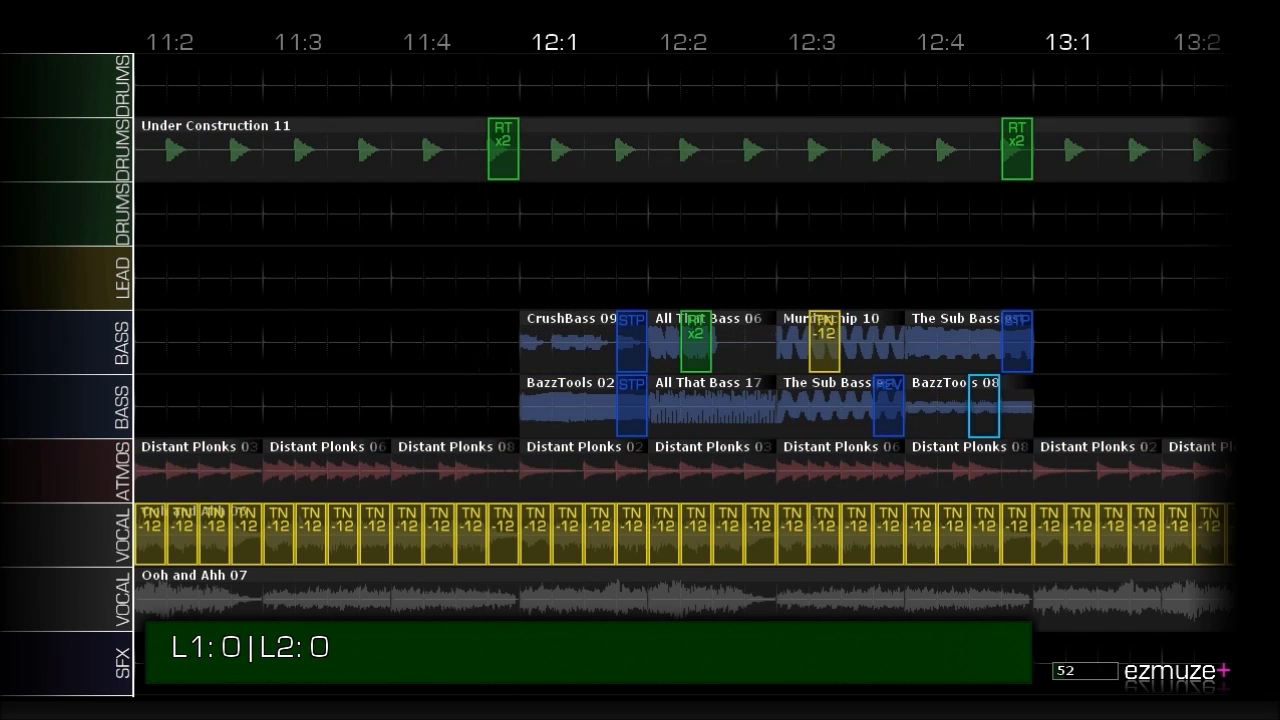
# Apply the STR effect to the last quarter of 12:4 on the lower bass track.
pyautogui.press('y')
pyautogui.press('Return')
pyautogui.press('a')
pyautogui.press('Up')
pyautogui.press('Up')
pyautogui.press('Return')
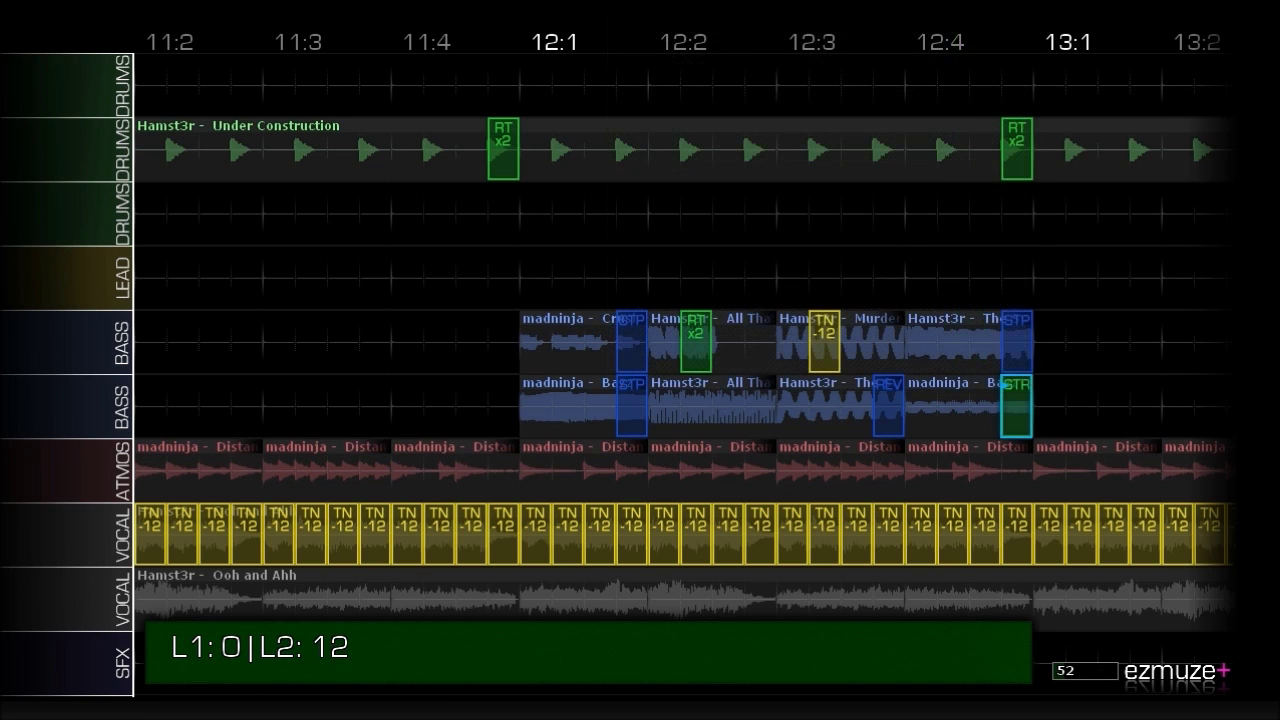
# Apply the Double Up effect to the second quarter of 12:4 on the upper bass track.
pyautogui.press('Up')
pyautogui.press('Down')
pyautogui.press('Return')
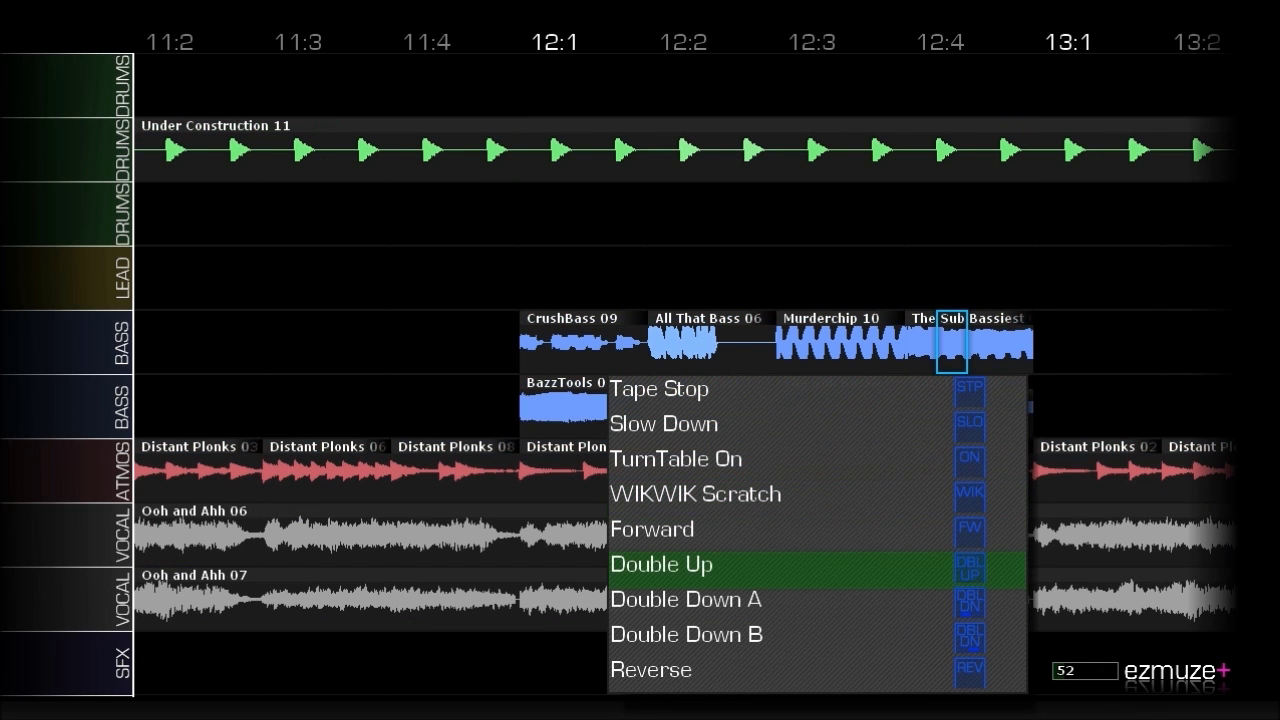
pyautogui.press('Return')
# Switch to the Sequence view and play the song from 11:4 to hear the bass effects.
pyautogui.press('Tab')
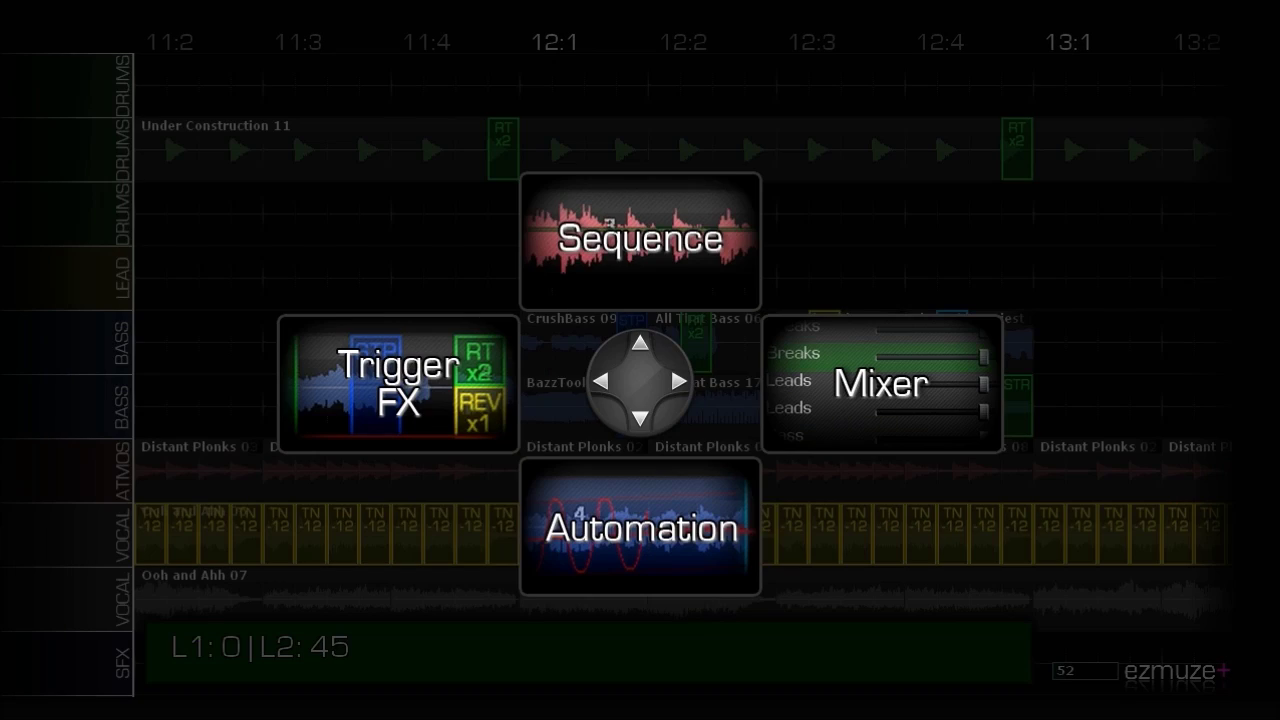
pyautogui.press('Up')
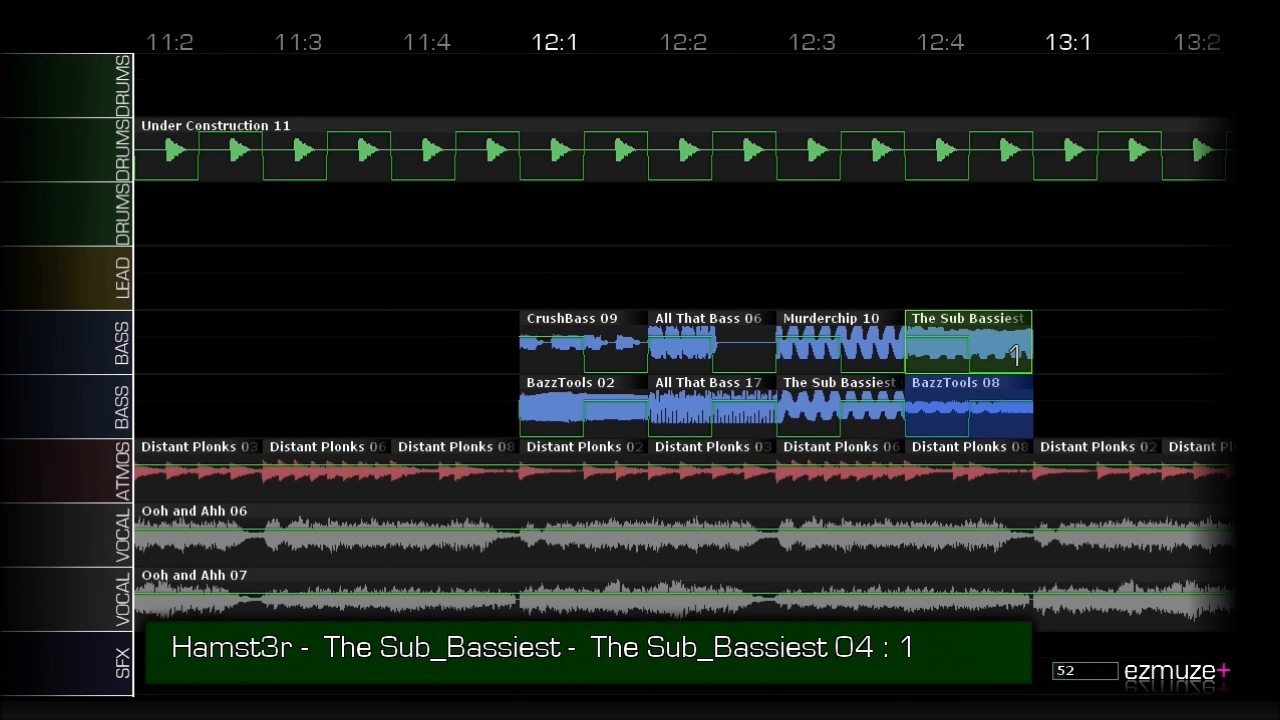
pyautogui.press('Left')
pyautogui.press('Left')
pyautogui.press('Left')
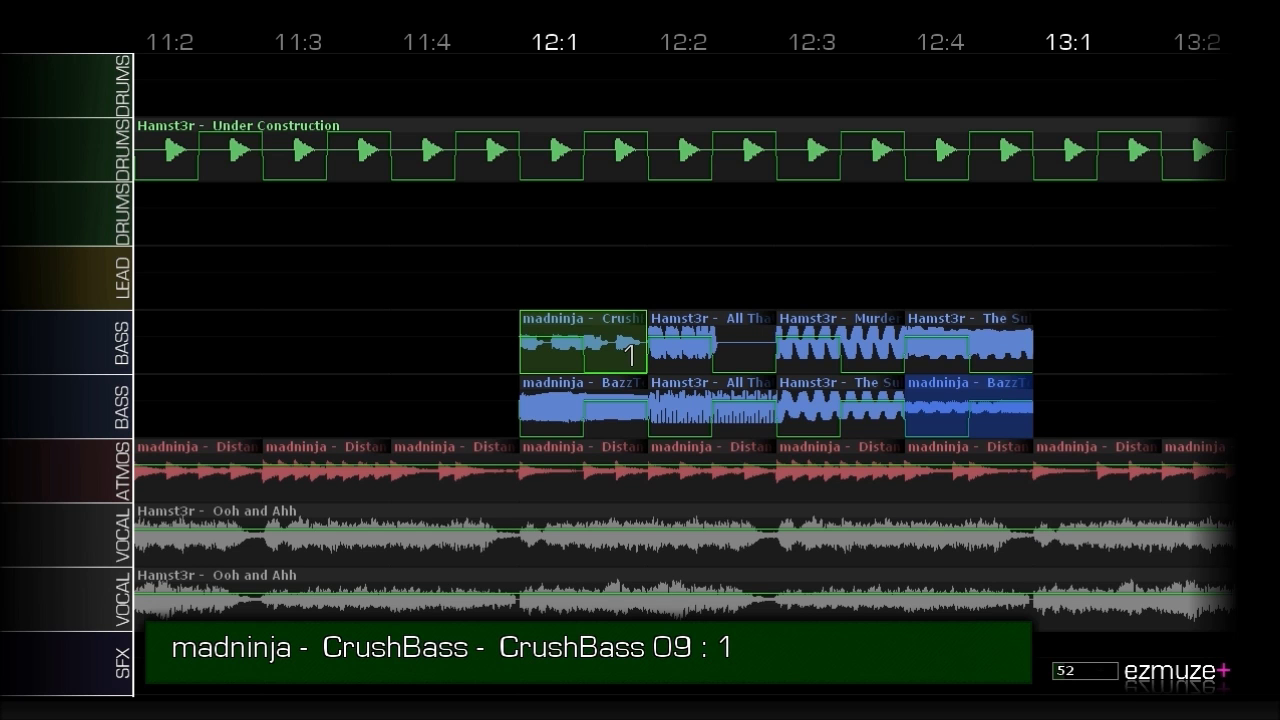
pyautogui.press('Left')
pyautogui.press('space')
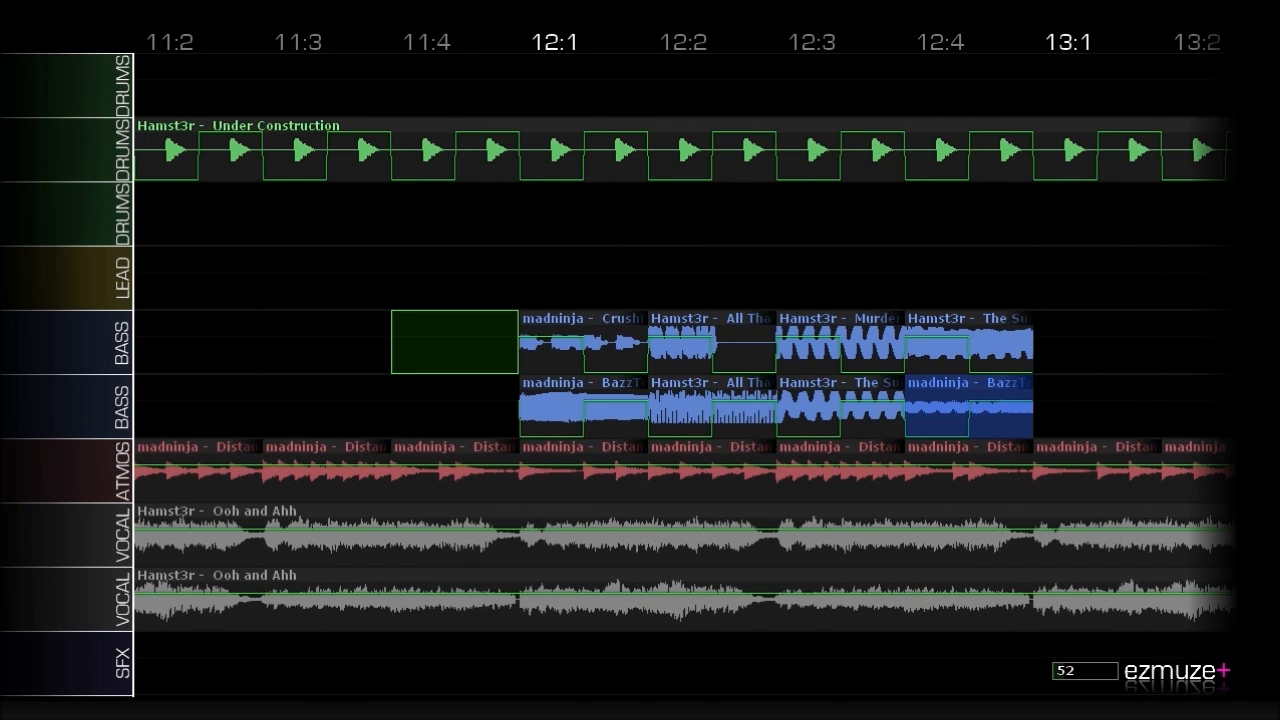
# Select the four clips from 12:1 to 12:4 on the upper bass track.
pyautogui.press('Right')
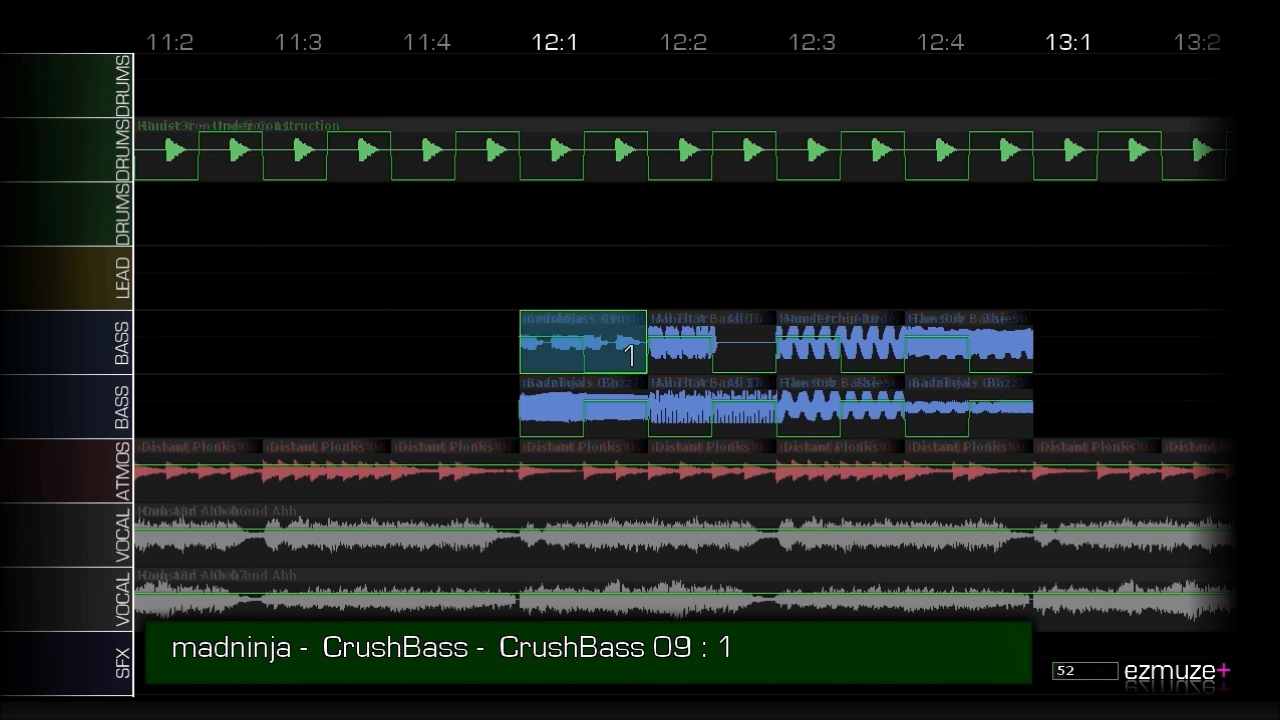
pyautogui.press('Right')
pyautogui.press('Right')
pyautogui.press('Right')
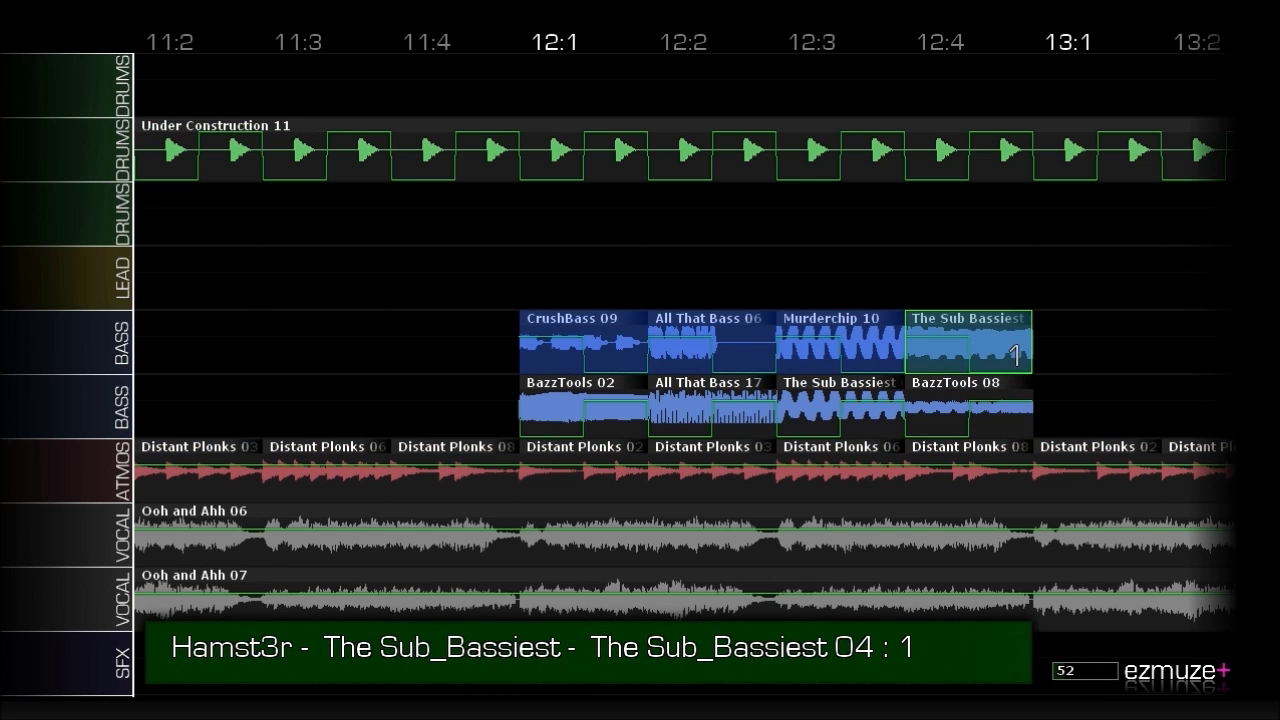
pyautogui.press('Left')
pyautogui.press('Left')
pyautogui.press('Left')
pyautogui.press('Left')
pyautogui.press('Right')
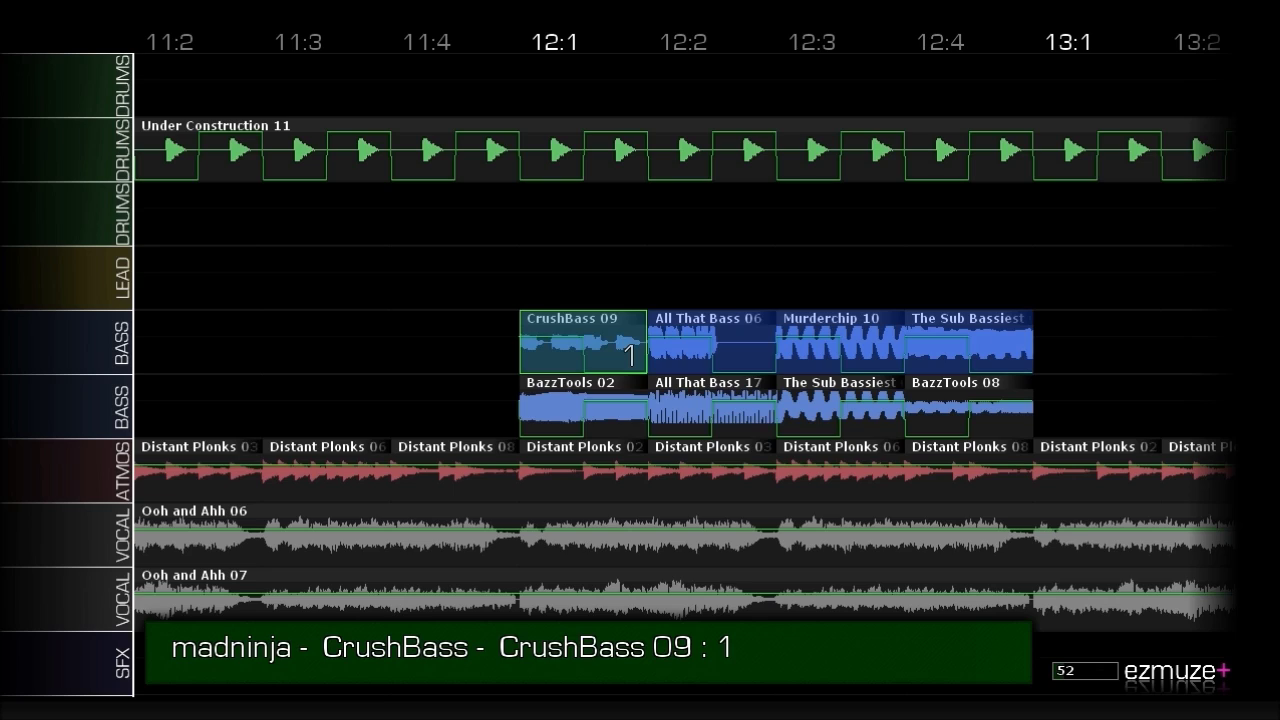
# In the Automation view, raise the upper bass track's volume to 100 in the first halves of 12:1 and 12:2.
pyautogui.press('Tab')
pyautogui.press('Down')
pyautogui.press('Right')
pyautogui.press('Right')
pyautogui.press('Left')
pyautogui.press('Left')
pyautogui.press('Up')
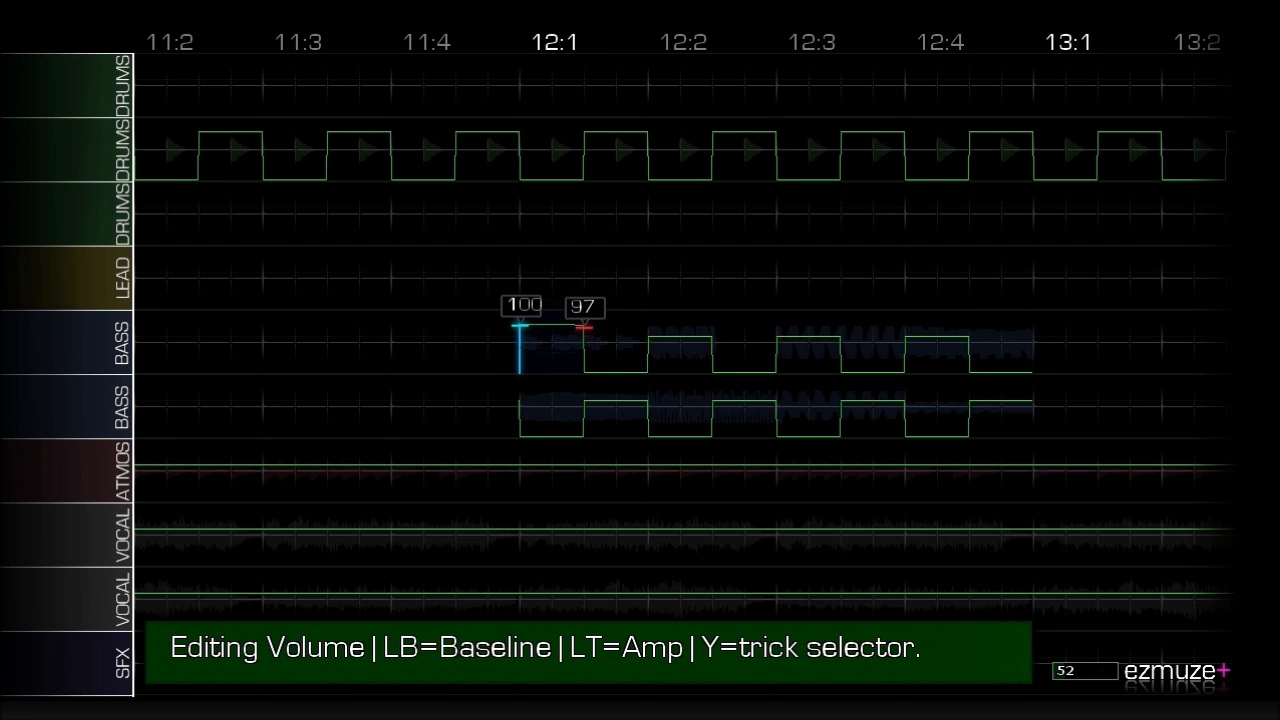
pyautogui.press('Right')
pyautogui.press('Right')
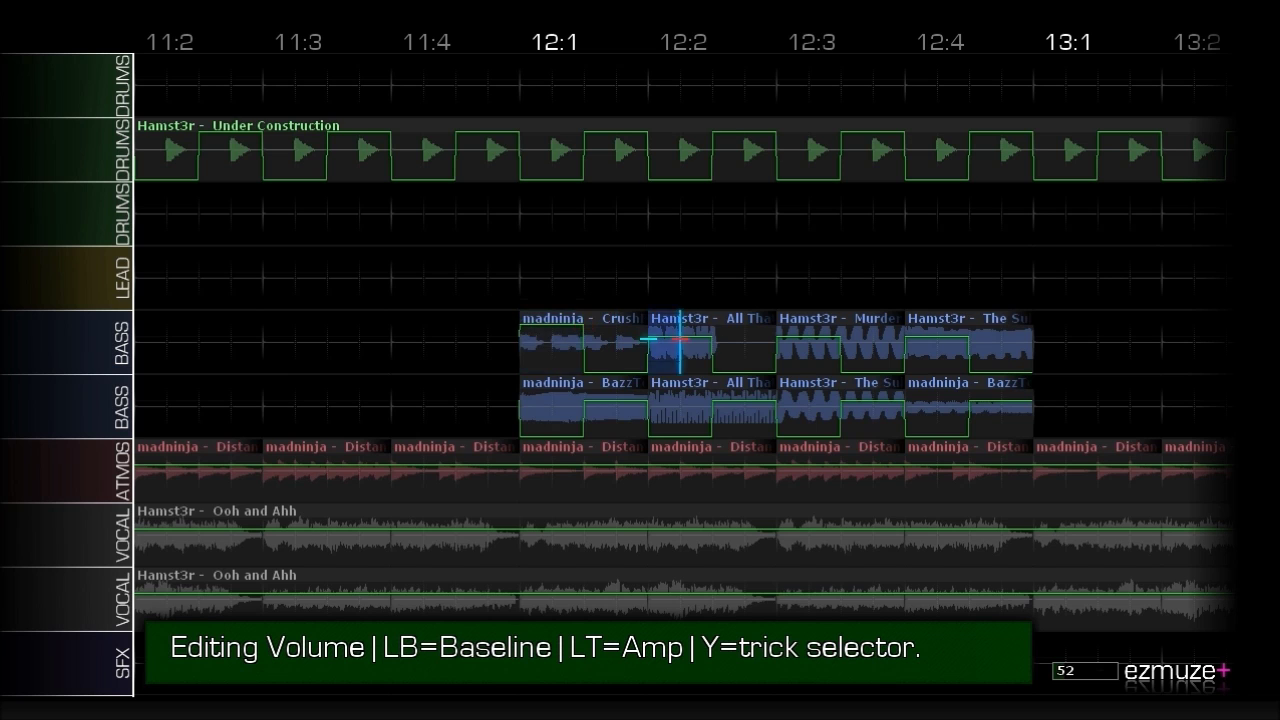
pyautogui.press('Up')
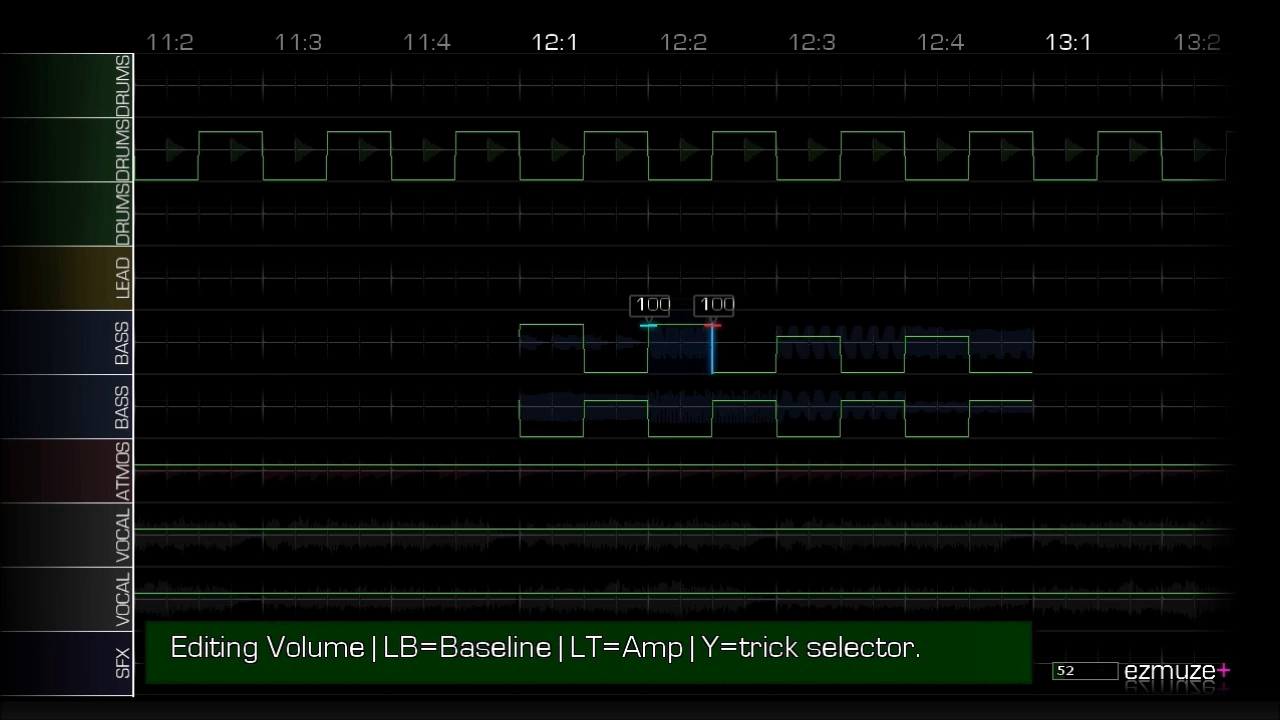
# Raise the upper bass track's volume to 100 in the first halves of 12:3 and 12:4.
pyautogui.press('Right')
pyautogui.press('Right')
pyautogui.press('Right')
pyautogui.press('Right')
pyautogui.press('Up')
pyautogui.press('Right')
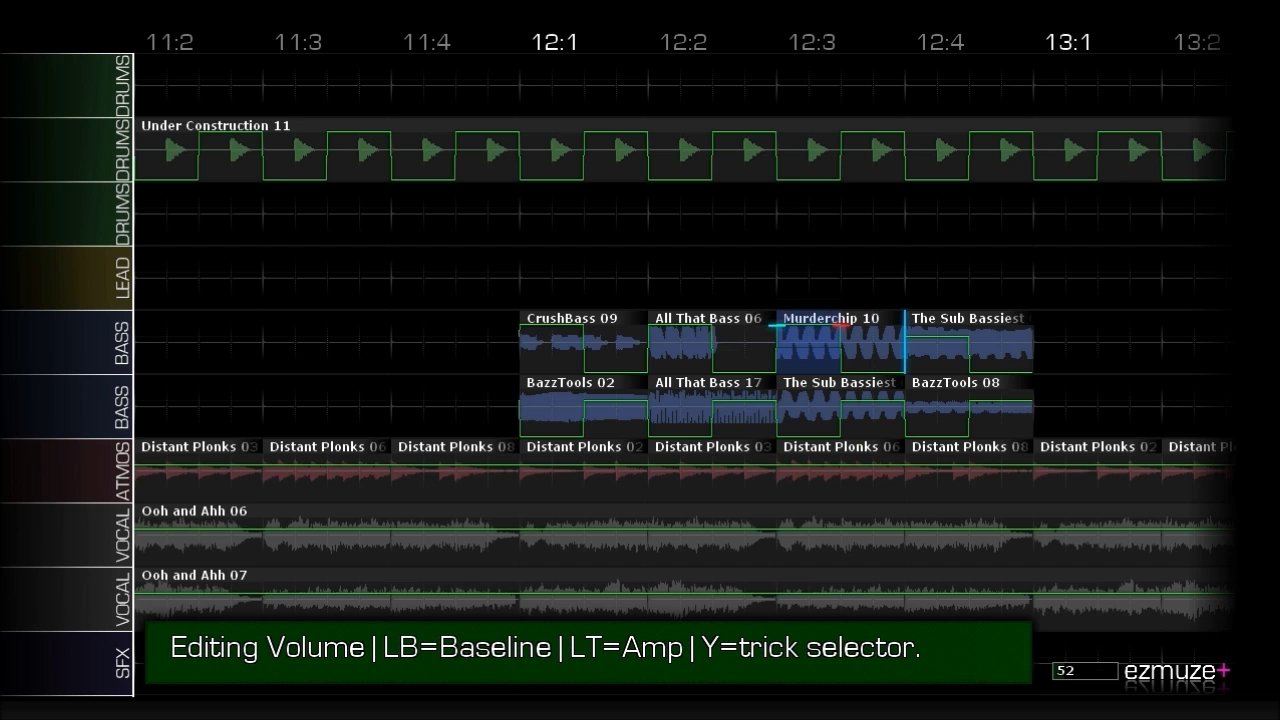
pyautogui.press('Right')
pyautogui.press('Up')
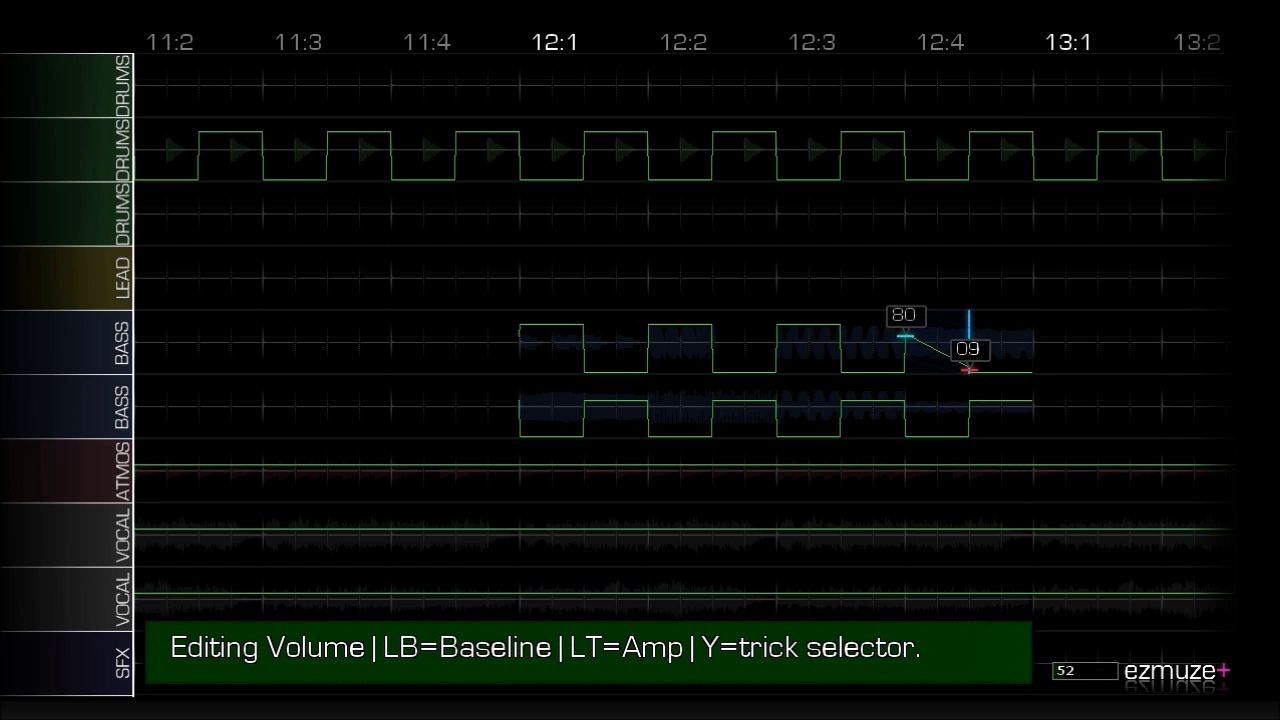
# Raise the lower bass track's volume to 100 in the second halves of 12:4 and 12:3.
pyautogui.press('Down')
pyautogui.press('Down')
pyautogui.press('Up')
pyautogui.press('Right')
pyautogui.press('Right')
pyautogui.press('Up')
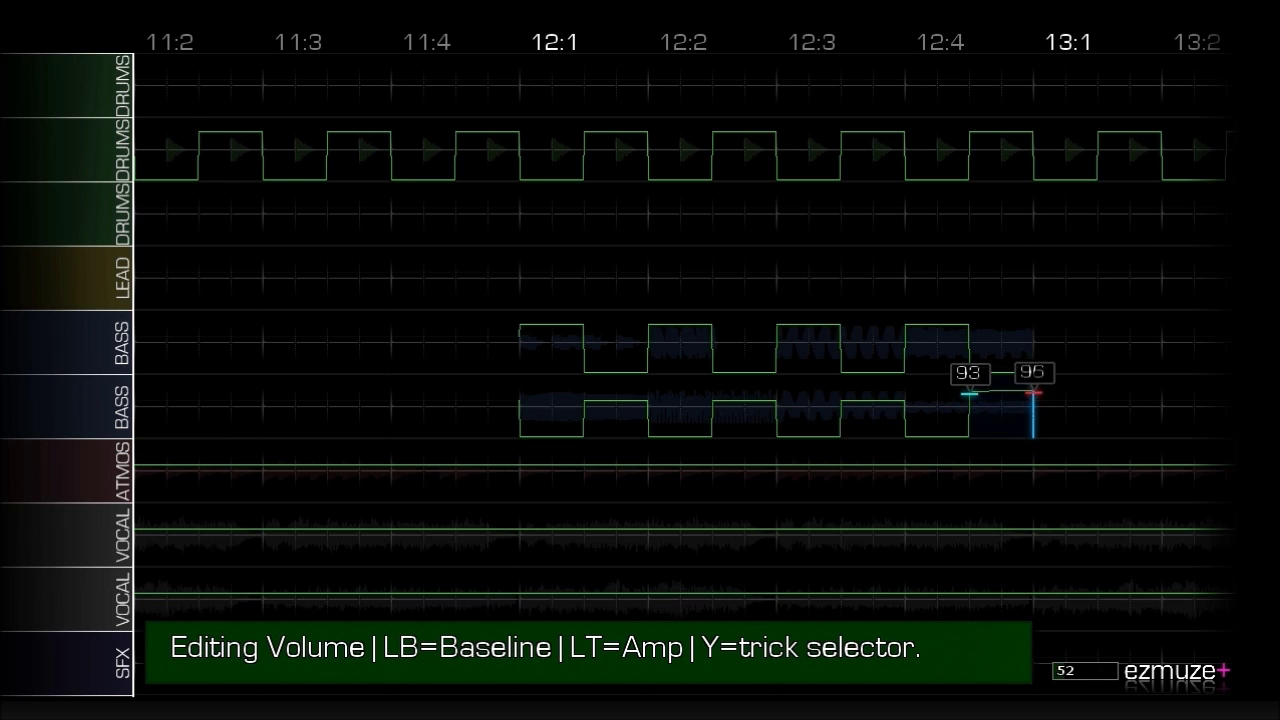
pyautogui.press('Left')
pyautogui.press('Left')
pyautogui.press('Left')
pyautogui.press('Left')
pyautogui.press('Up')
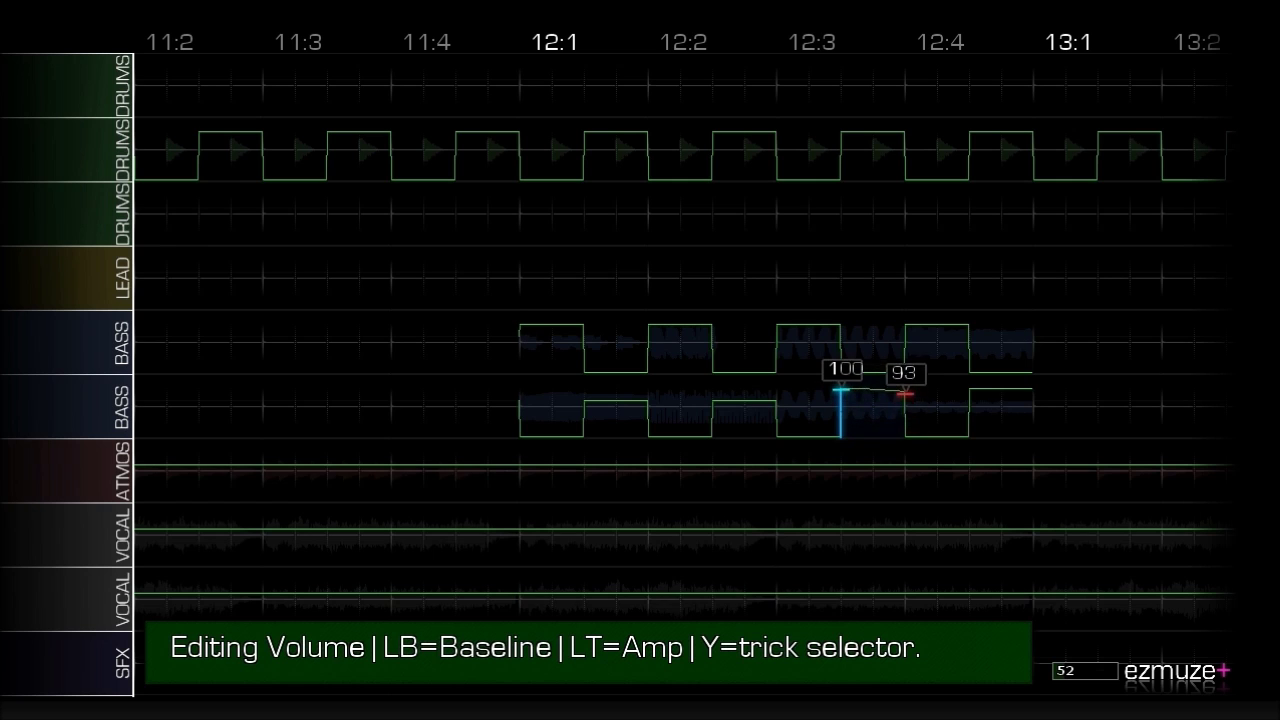
# Raise the lower bass track's volume to 100 in the second halves of 12:2 and 12:1.
pyautogui.press('Left')
pyautogui.press('Left')
pyautogui.press('Left')
pyautogui.press('Left')
pyautogui.press('Up')
pyautogui.press('Up')
pyautogui.press('Escape')
pyautogui.press('Left')
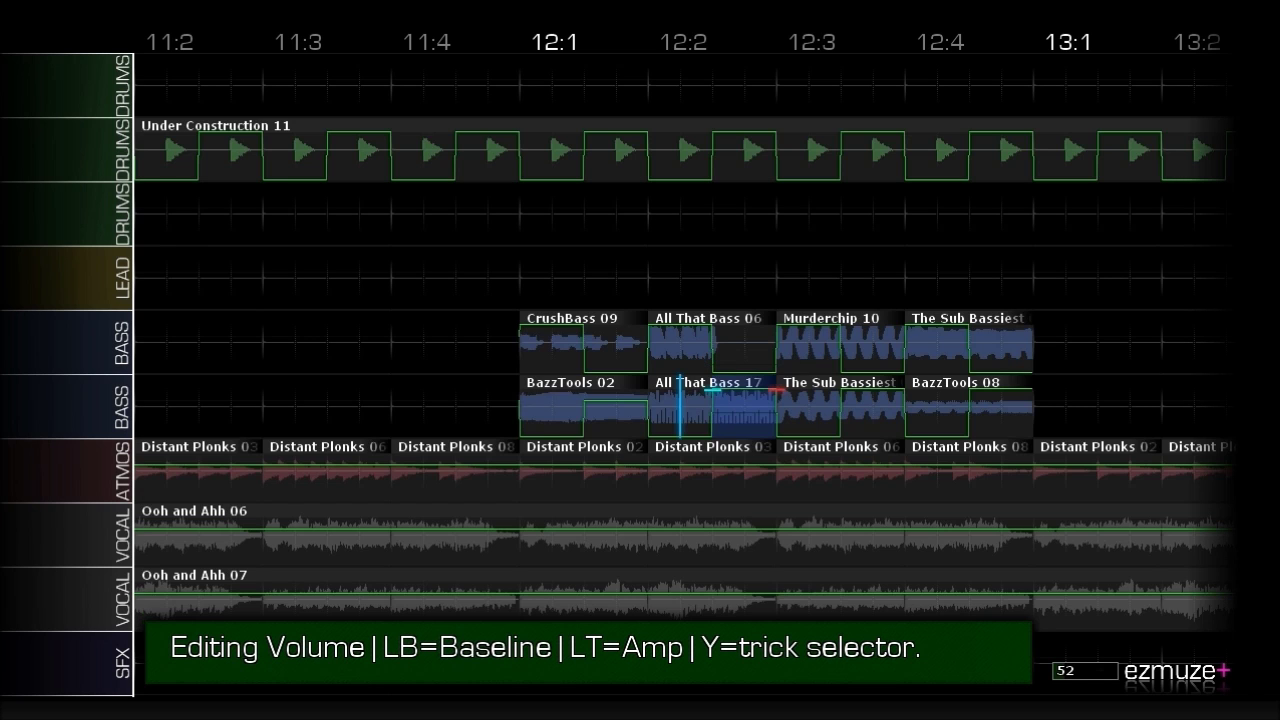
pyautogui.press('Left')
pyautogui.press('Left')
pyautogui.press('Up')
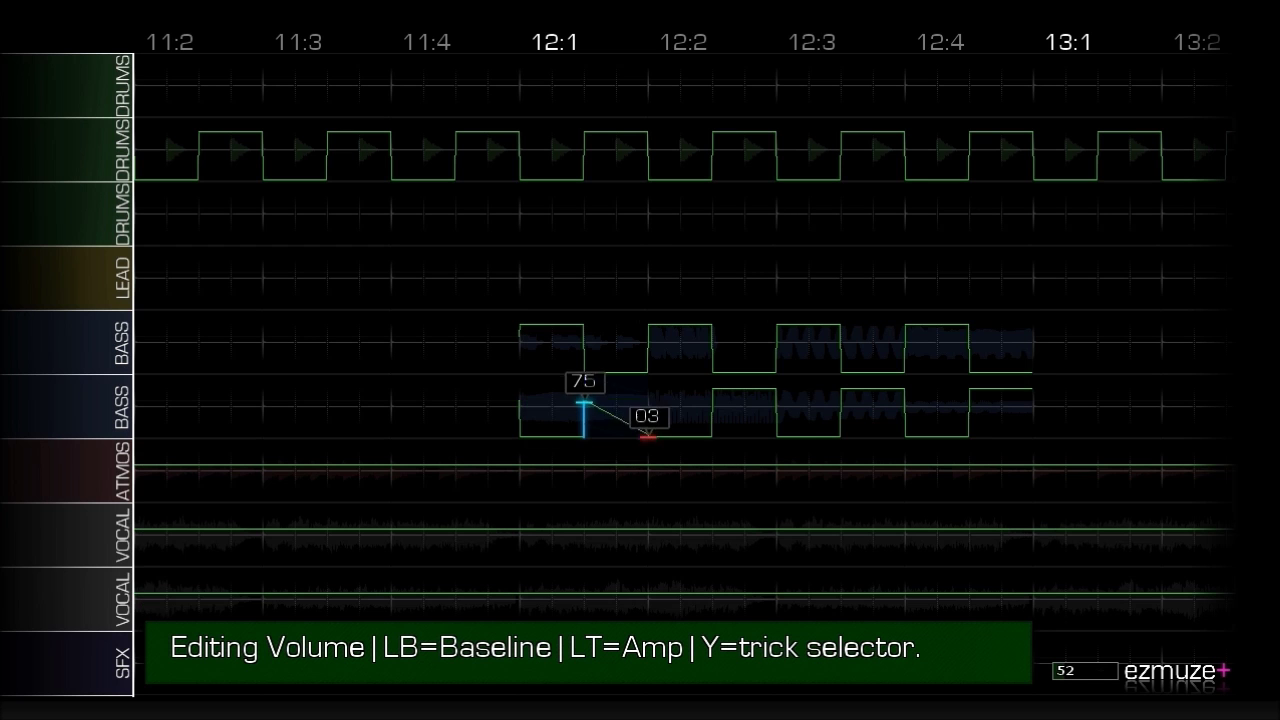
# Return to the Sequence view and play the song from 11:4 to check the louder bass.
pyautogui.press('Escape')
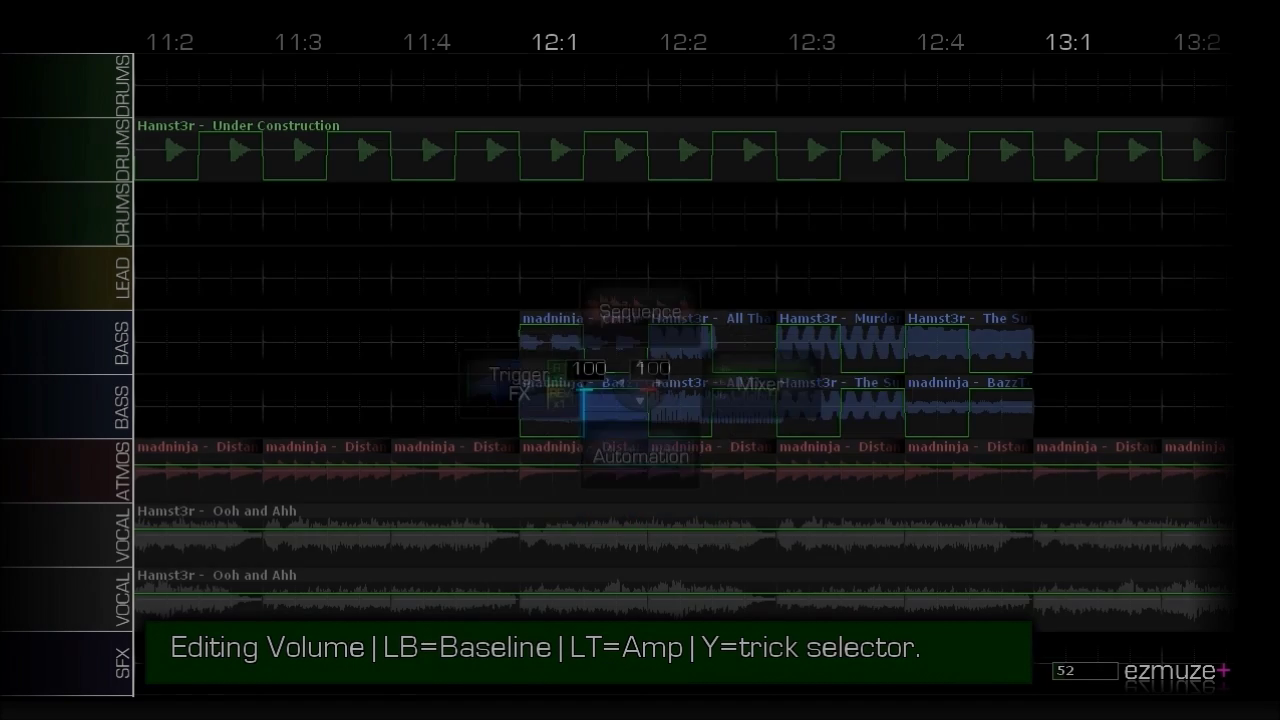
pyautogui.press('Up')
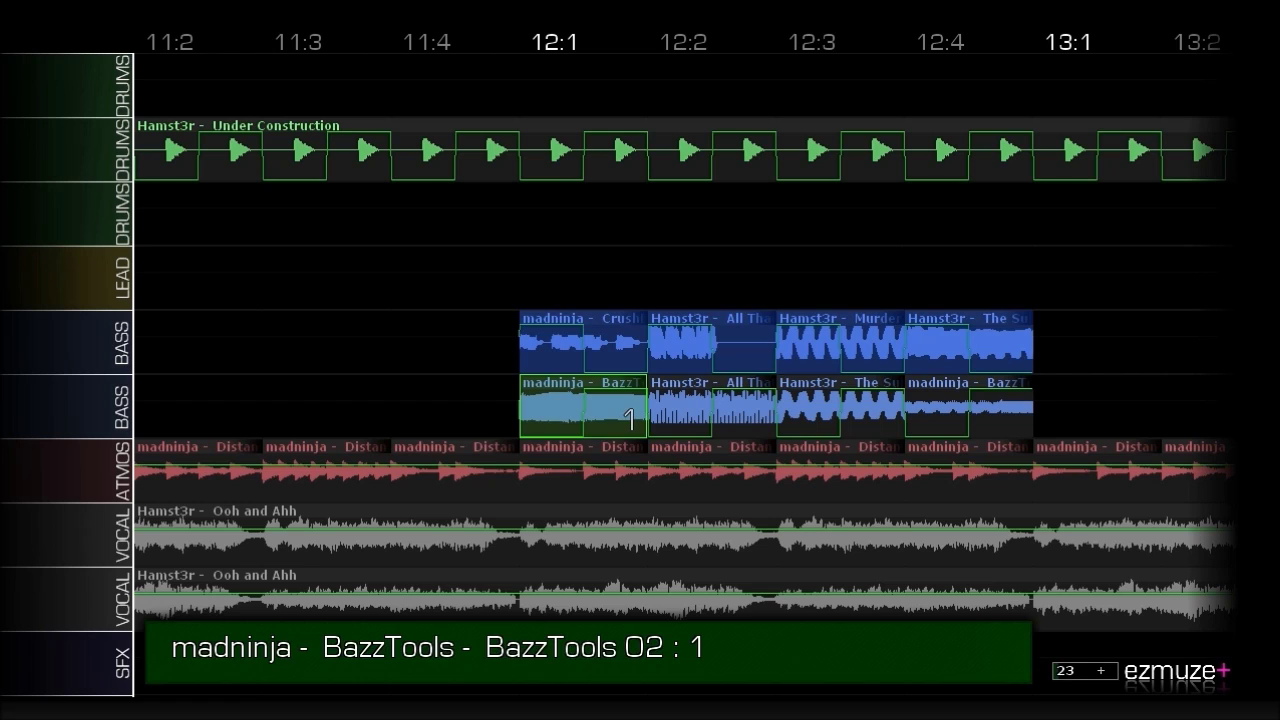
pyautogui.press('Left')
pyautogui.press('space')
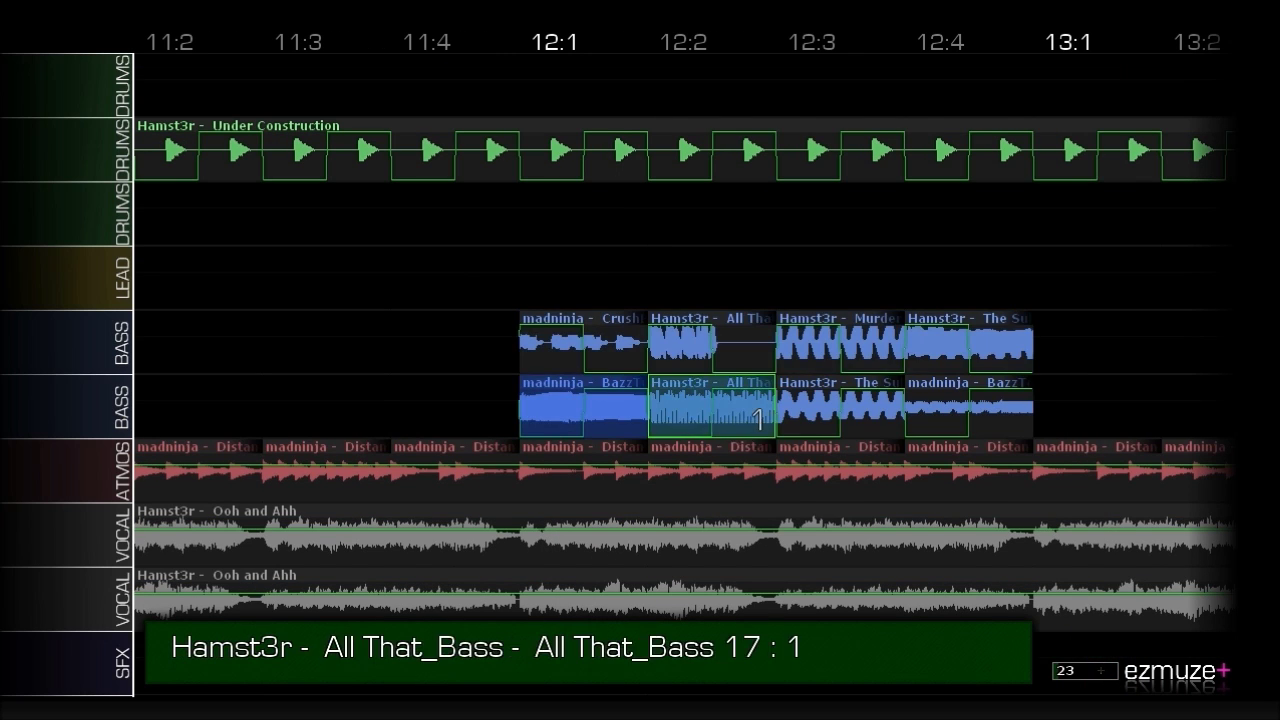
# Copy the bar 12 clips of both bass tracks into bar 13, starting at 13:1.
pyautogui.hotkey('shift', 'Right')
pyautogui.hotkey('shift', 'Up')
pyautogui.hotkey('shift', 'Right')
pyautogui.press('Right')
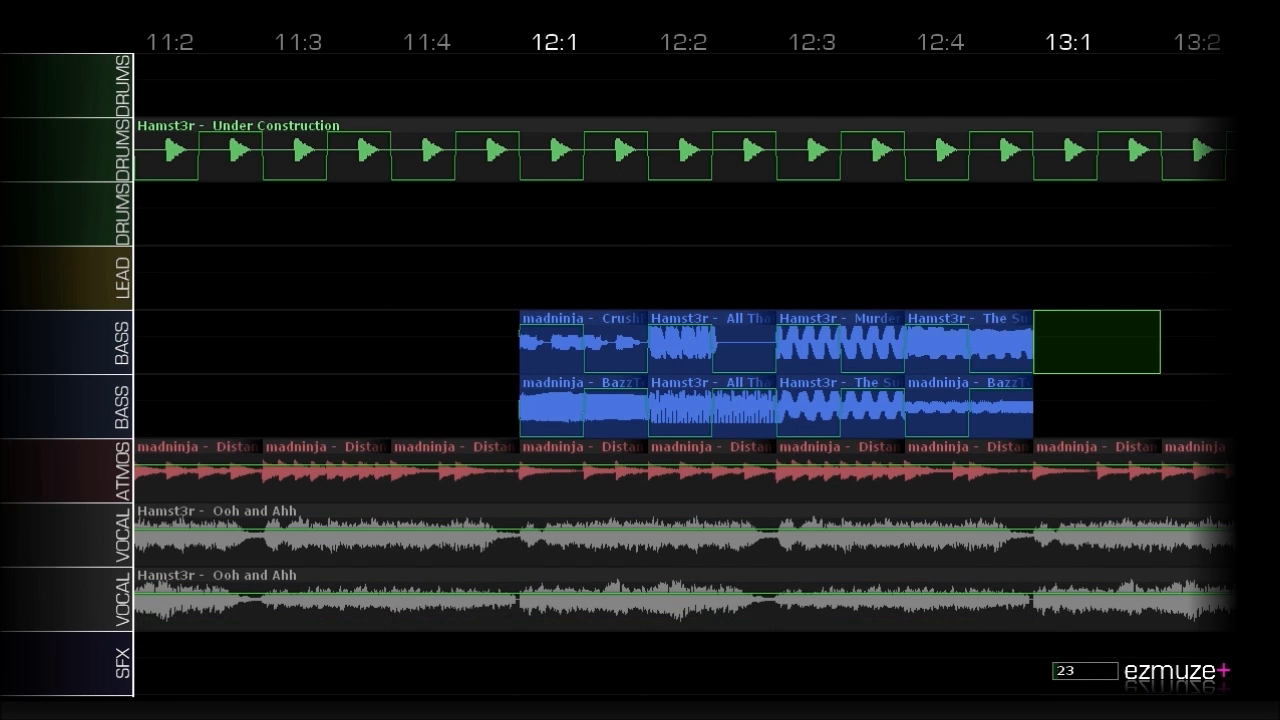
pyautogui.hotkey('ctrl', 'v')
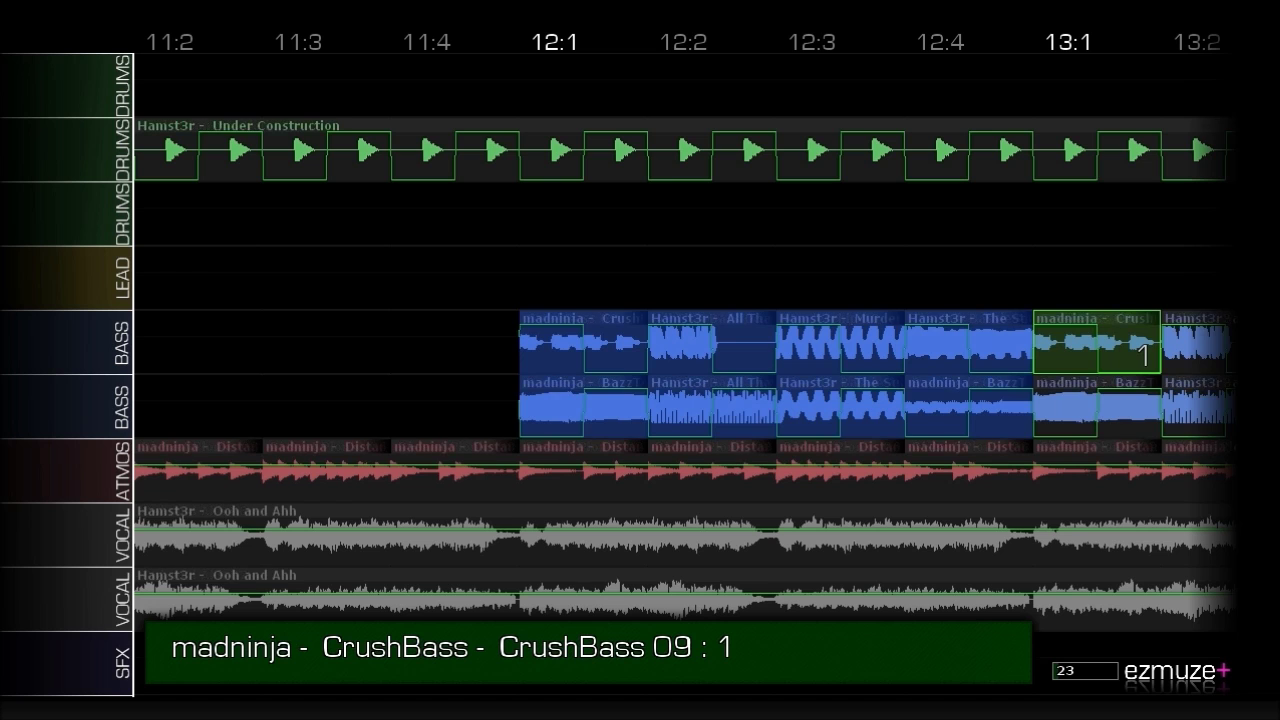
# Open the Automation view on the Ooh and Ahh 06 clip at 13:4 of the upper vocal track.
pyautogui.press('Right')
pyautogui.press('Right')
pyautogui.press('Right')
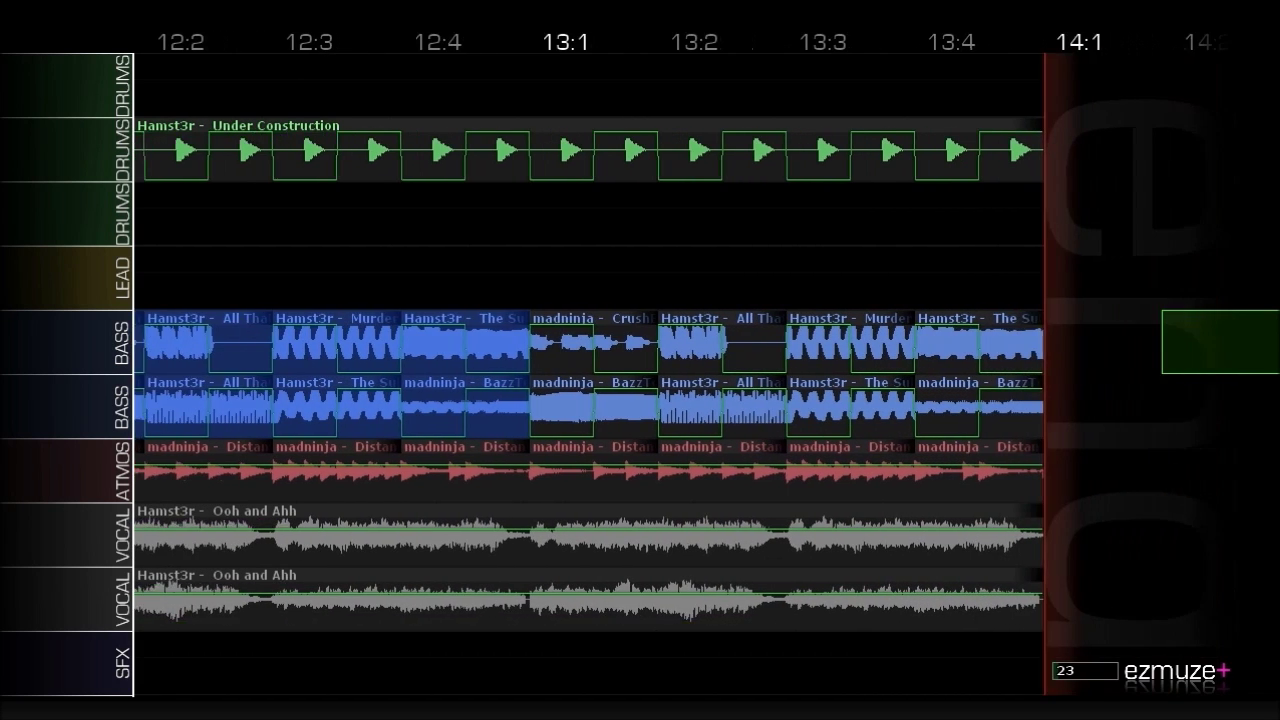
pyautogui.press('Down')
pyautogui.press('Down')
pyautogui.press('Down')
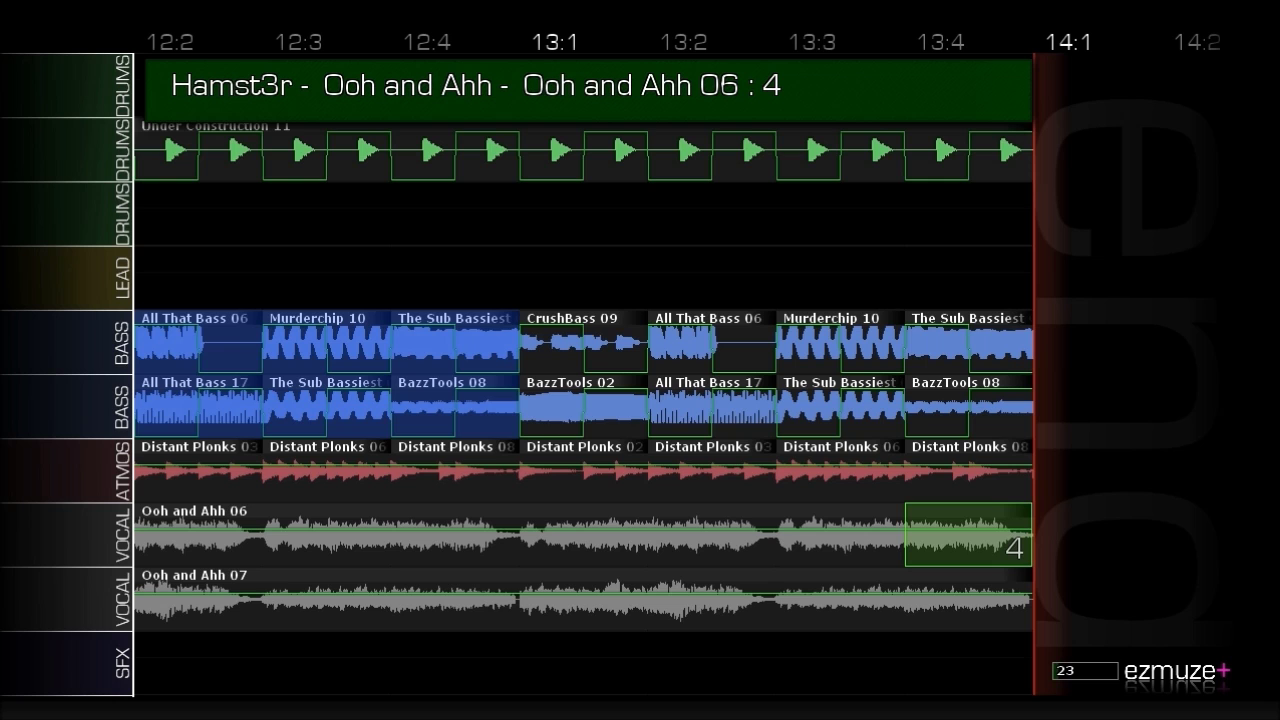
pyautogui.press('Escape')
pyautogui.press('Tab')
pyautogui.press('Down')
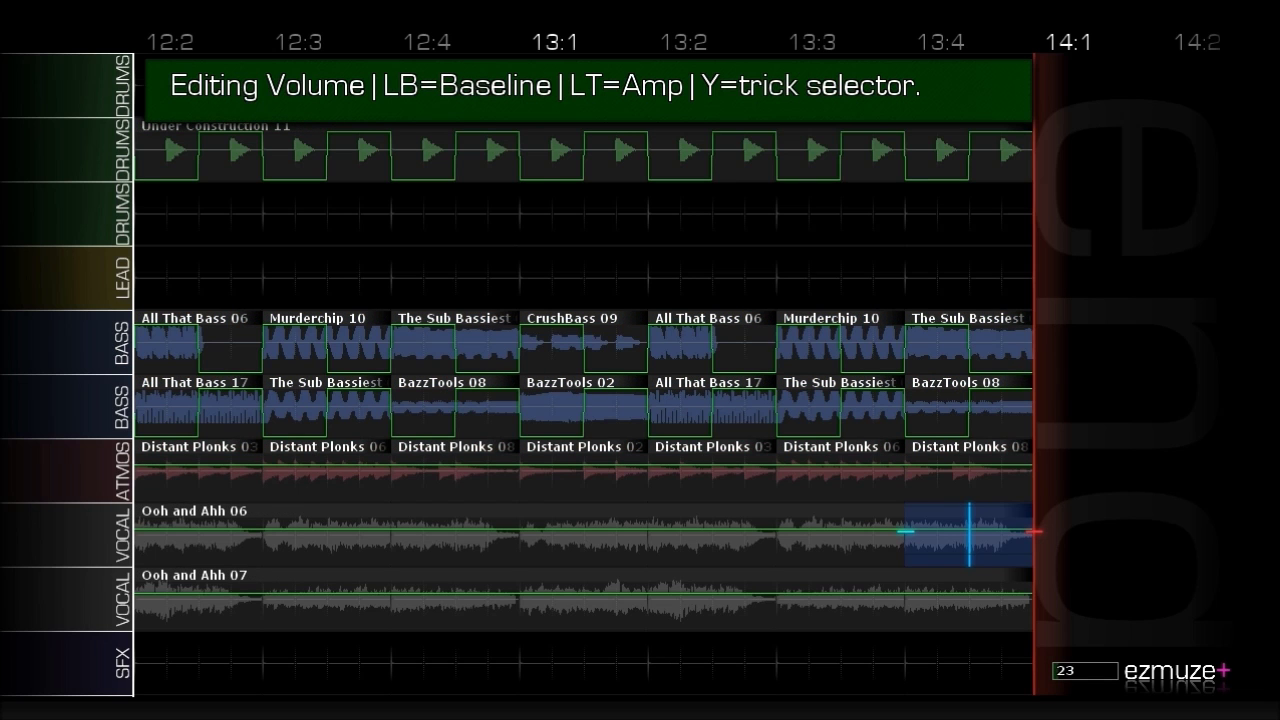
# Switch the automation to LowPass and ramp it down across 13:4 on the upper vocal track.
pyautogui.press('Escape')
pyautogui.press('Down')
pyautogui.press('x')
pyautogui.press('Down')
pyautogui.press('Up')
pyautogui.press('Down')
pyautogui.press('Down')
# Ramp the LowPass from 100 to 00 across 13:4 on the lower vocal track.
pyautogui.press('Left')
pyautogui.press('Up')
pyautogui.press('a')
pyautogui.press('Right')
pyautogui.press('Right')
pyautogui.press('Right')
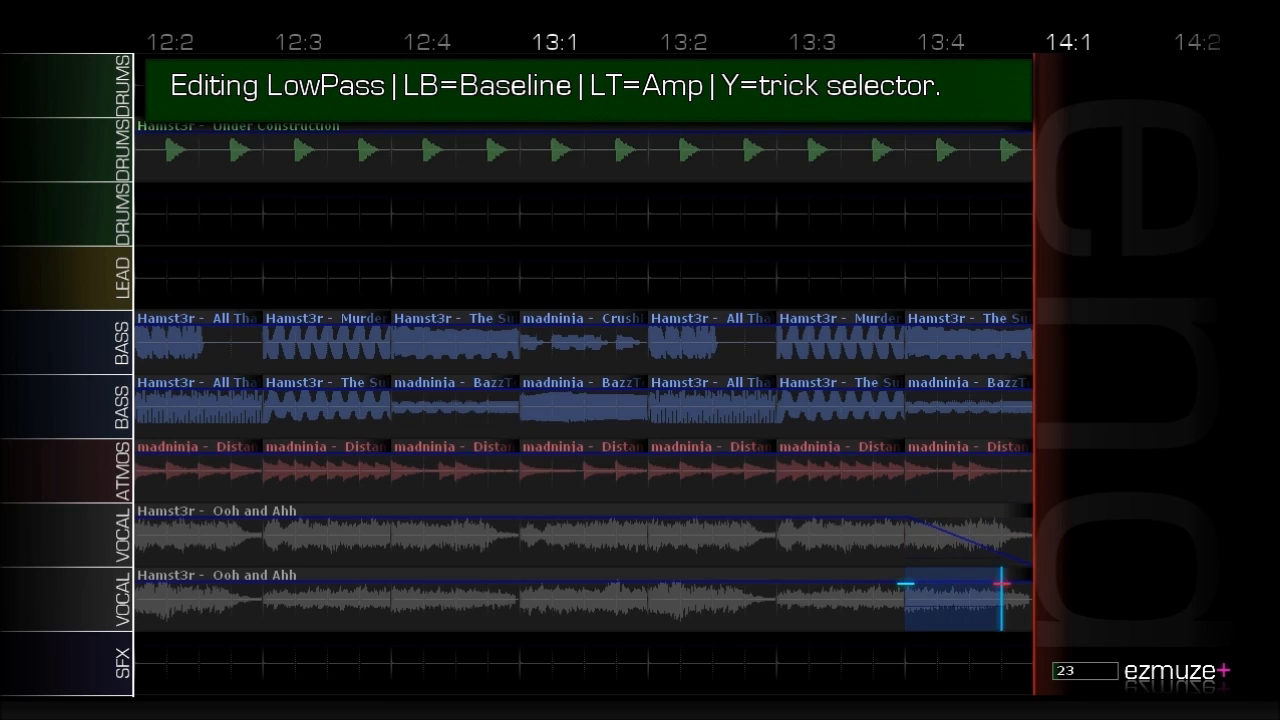
pyautogui.press('Down')
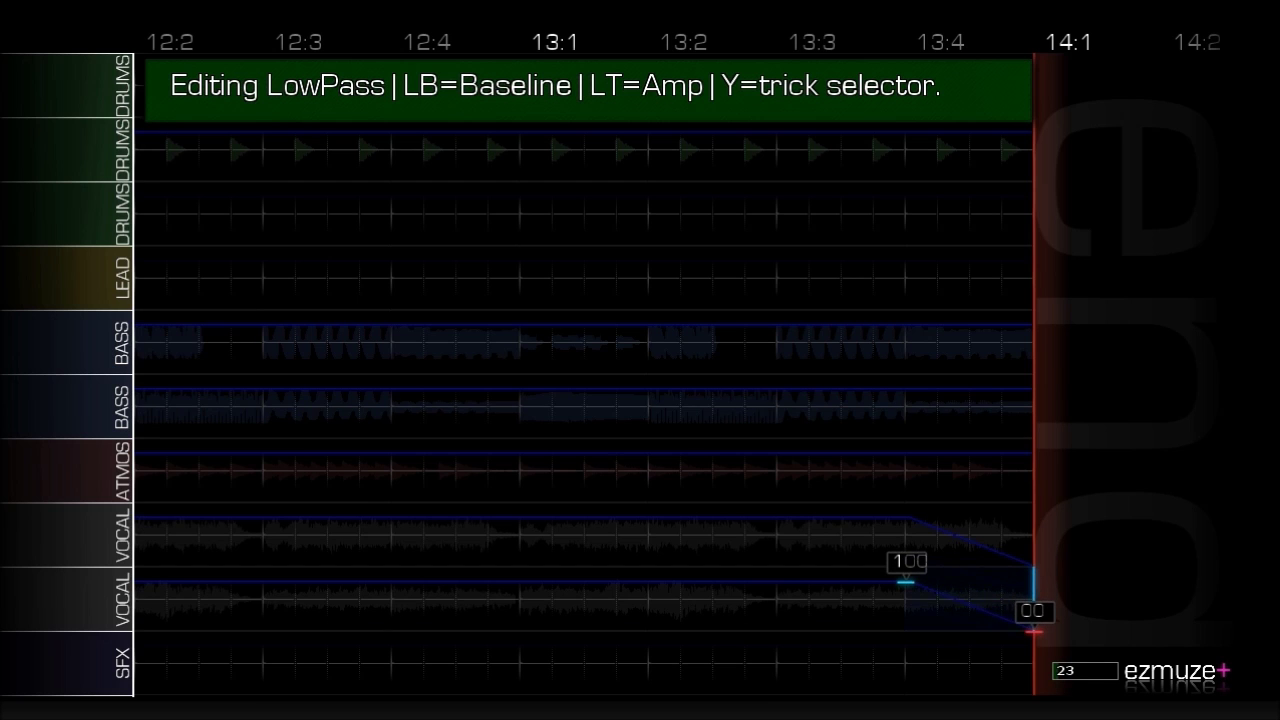
# Ramp the LowPass down across 13:4 on the Under Construction drum track and return to the Sequence view.
pyautogui.press('Escape')
pyautogui.press('Up')
pyautogui.press('Up')
pyautogui.press('Up')
pyautogui.press('Left')
pyautogui.press('Left')
pyautogui.press('Left')
pyautogui.press('Left')
pyautogui.press('Return')
pyautogui.press('Down')
pyautogui.press('Escape')
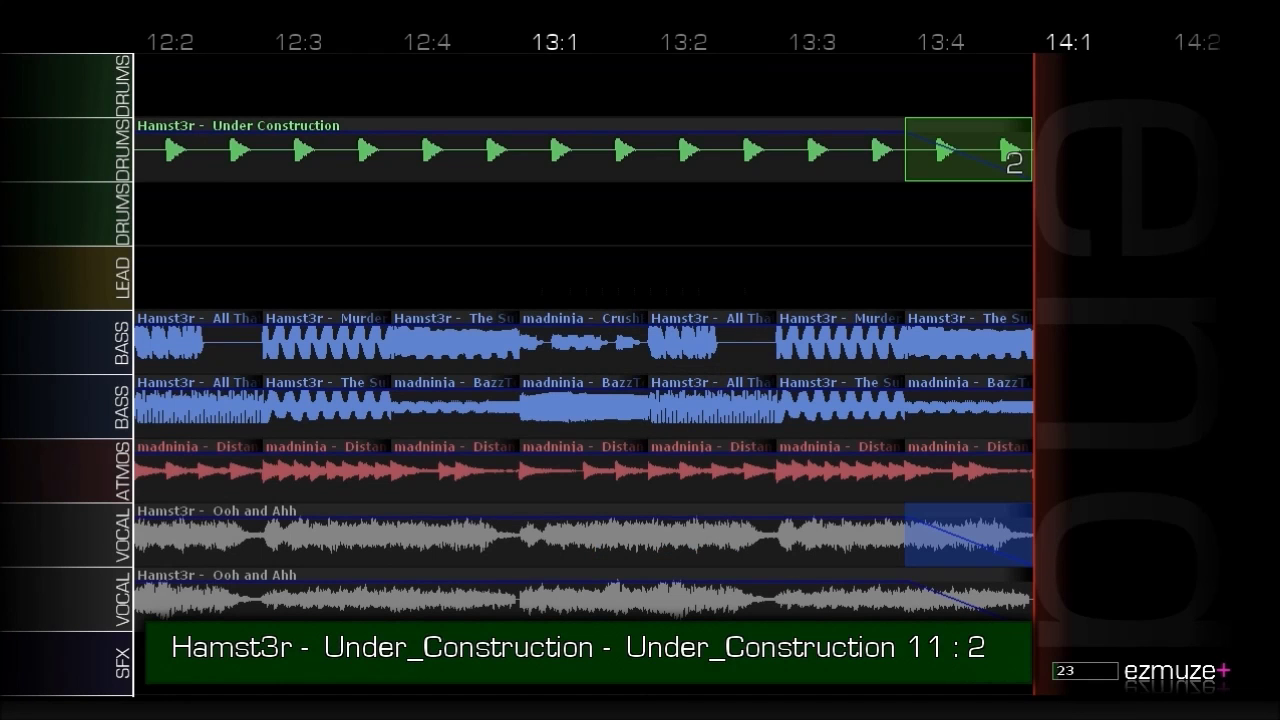
# Select the clips on the upper bass track from 13:4 back to 12:1.
pyautogui.press('Left')
pyautogui.press('Up')
pyautogui.press('Right')
pyautogui.press('Down')
pyautogui.press('Down')
pyautogui.press('Down')
pyautogui.press('Down')
pyautogui.press('Left')
pyautogui.press('Left')
pyautogui.press('Left')
pyautogui.press('Left')
pyautogui.press('Left')
pyautogui.press('Left')
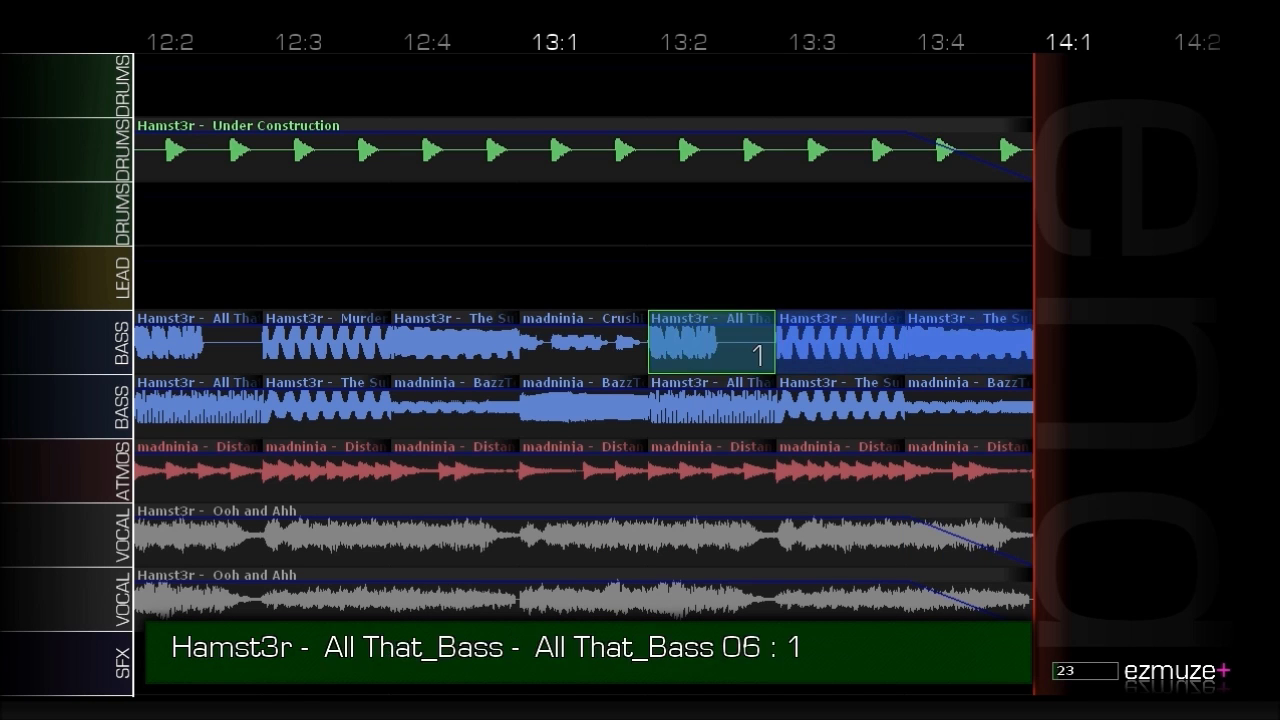
pyautogui.press('Left')
pyautogui.press('Left')
# Extend the selection to the lower bass track's clips from 12:1 to 13:4 and move to 14:1 on the upper bass track.
pyautogui.press('Down')
pyautogui.press('Right')
pyautogui.press('Right')
pyautogui.press('Right')
pyautogui.press('Right')
pyautogui.press('Right')
pyautogui.press('Right')
pyautogui.press('Right')
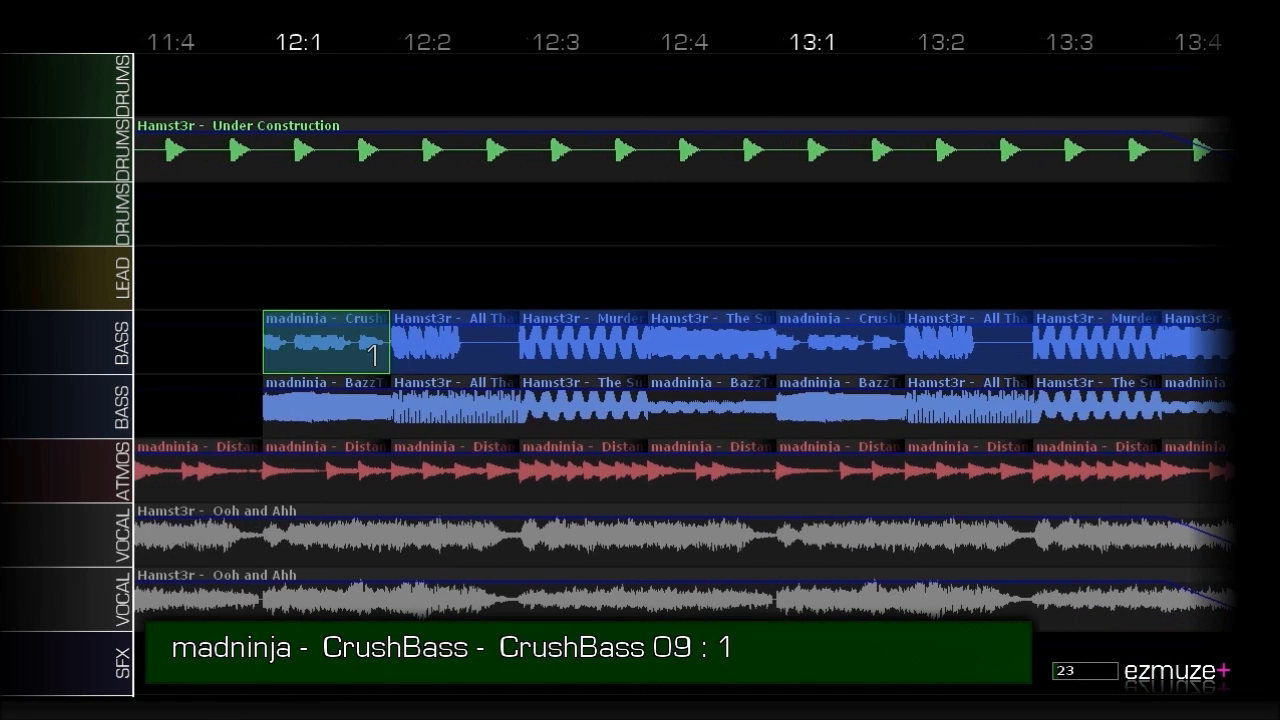
pyautogui.press('Right')
pyautogui.press('Up')
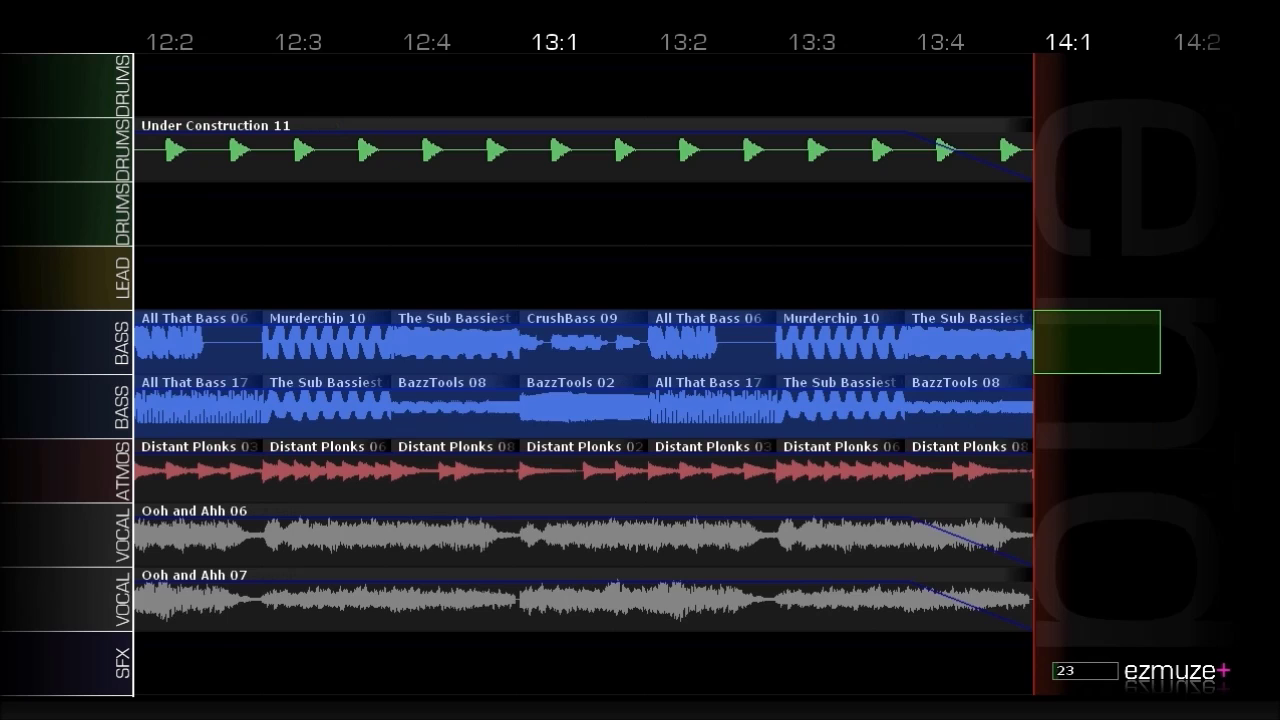
# Paste the selected bass clips at 14:1 on both bass tracks and move to 14:1 on the uppermost drum track.
pyautogui.press('Up')
pyautogui.press('Up')
pyautogui.press('Up')
pyautogui.press('Up')
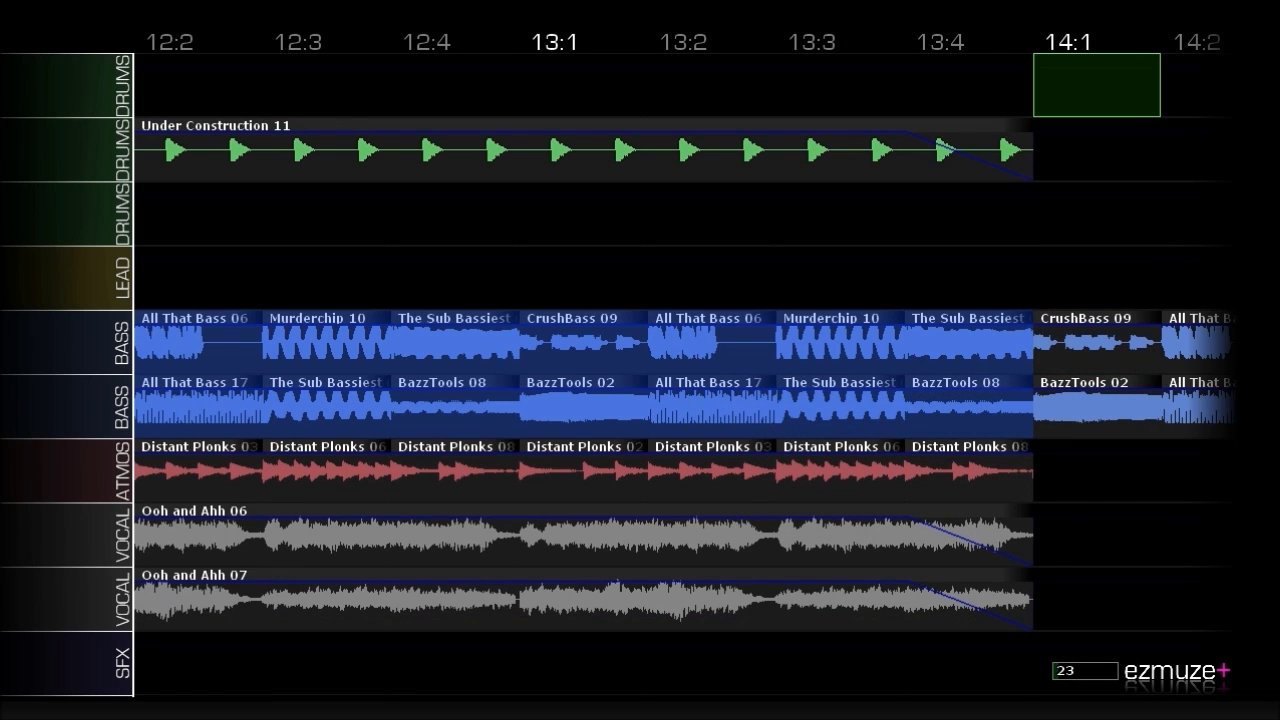
# Open the drum sample library for 14:1 and browse back through the packs from Vintage to Fast Beats.
pyautogui.press('Return')
pyautogui.press('Left')
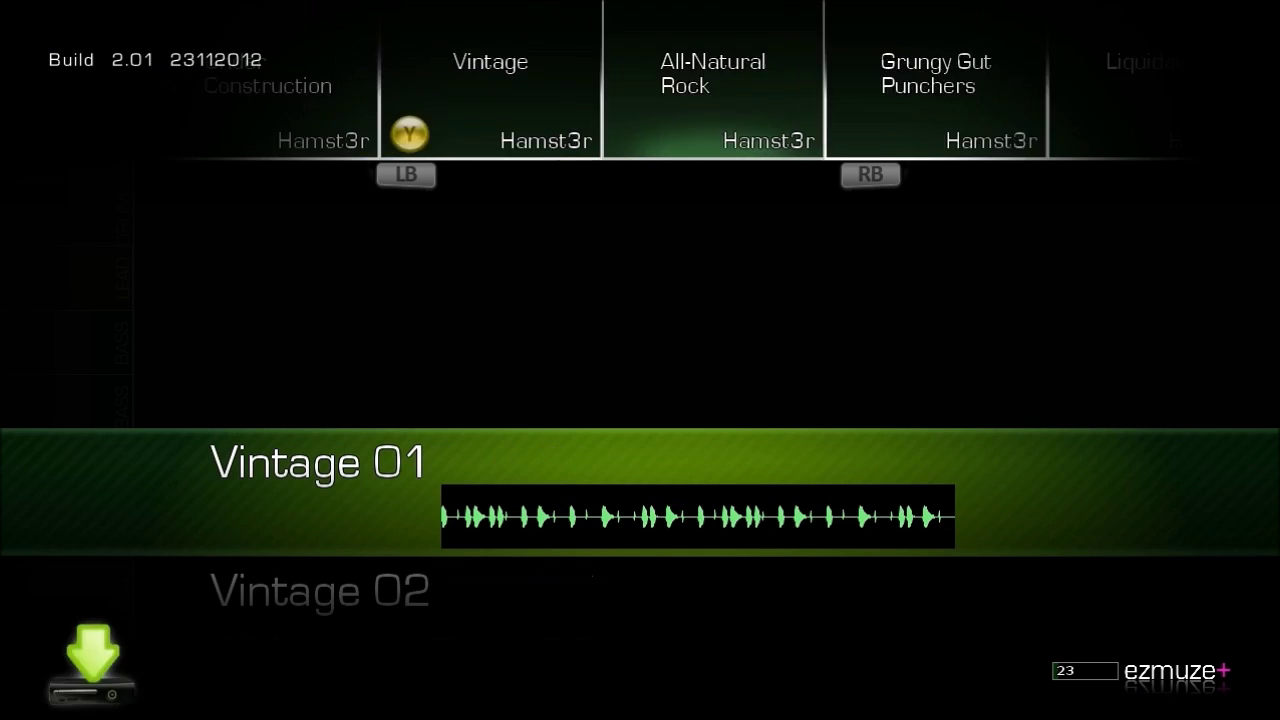
pyautogui.press('Left')
pyautogui.press('Left')
pyautogui.press('Left')
pyautogui.press('Left')
pyautogui.press('Left')
pyautogui.press('Left')
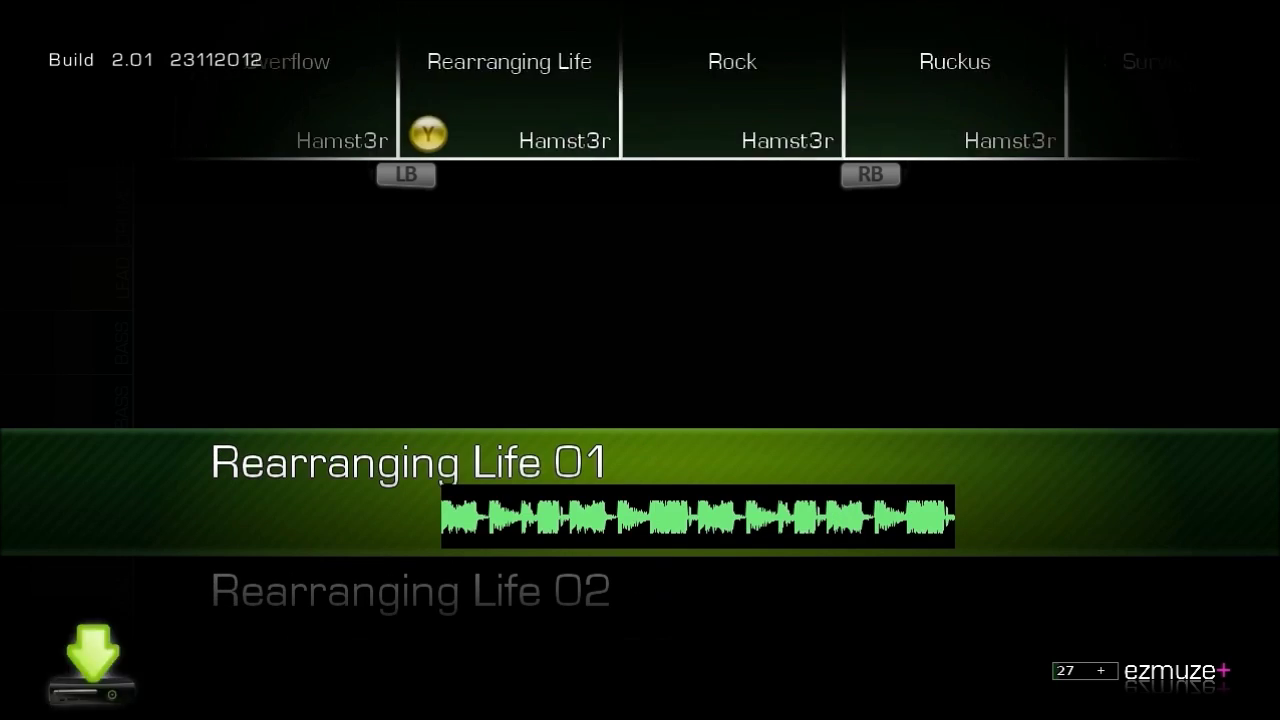
pyautogui.press('Left')
pyautogui.press('Left')
pyautogui.press('Left')
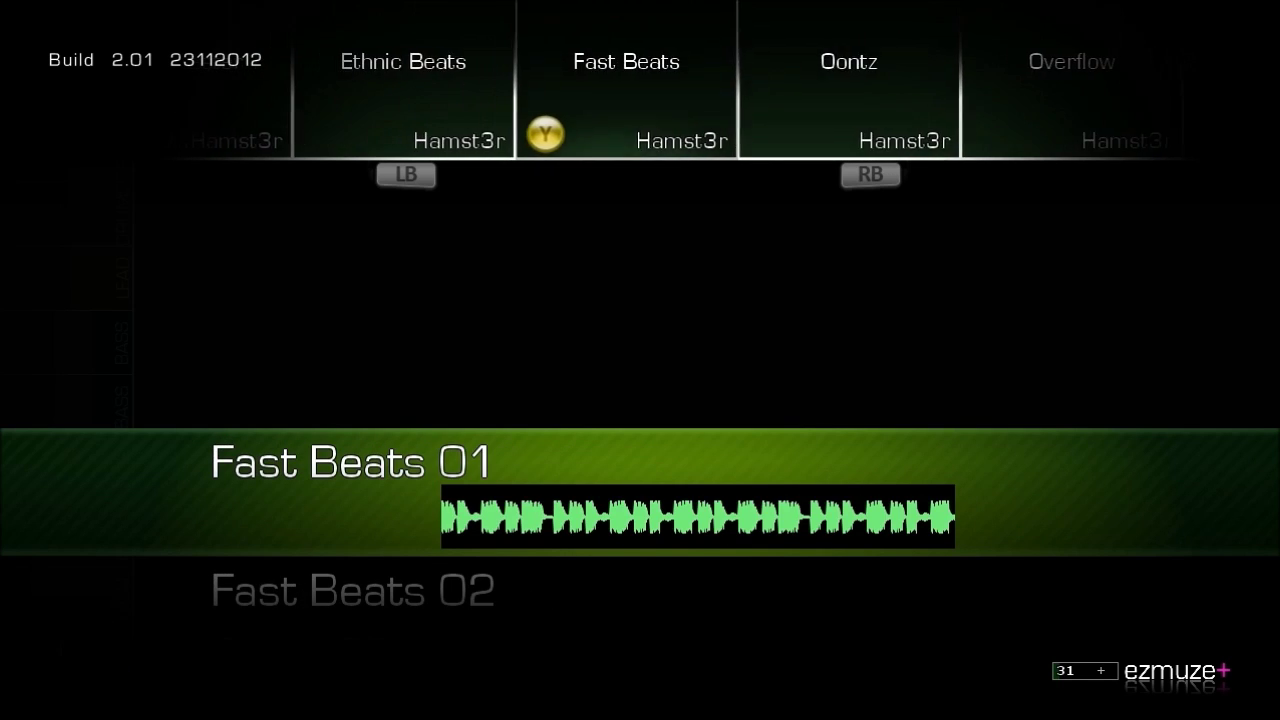
# Continue back through the drum packs past Breakbeats and Beatboxing to the booty beats pack.
pyautogui.press('Left')
pyautogui.press('Left')
pyautogui.press('Left')
pyautogui.press('Left')
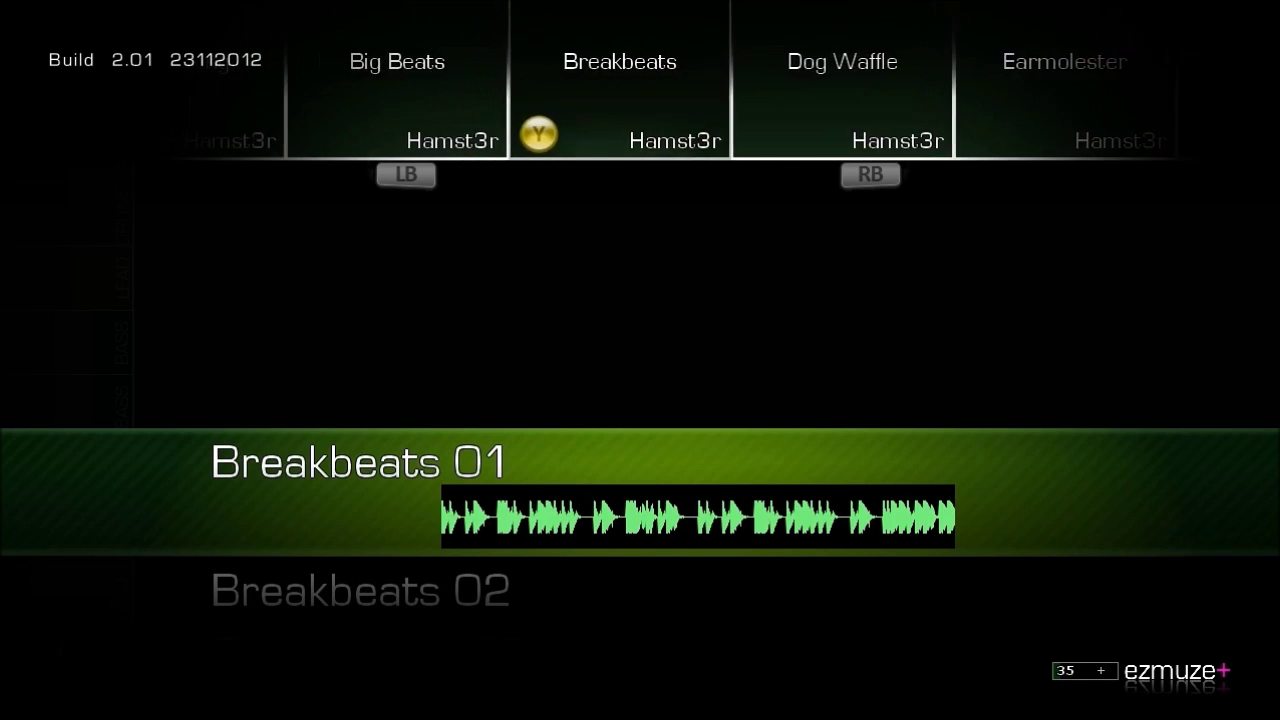
pyautogui.press('Down')
pyautogui.press('Left')
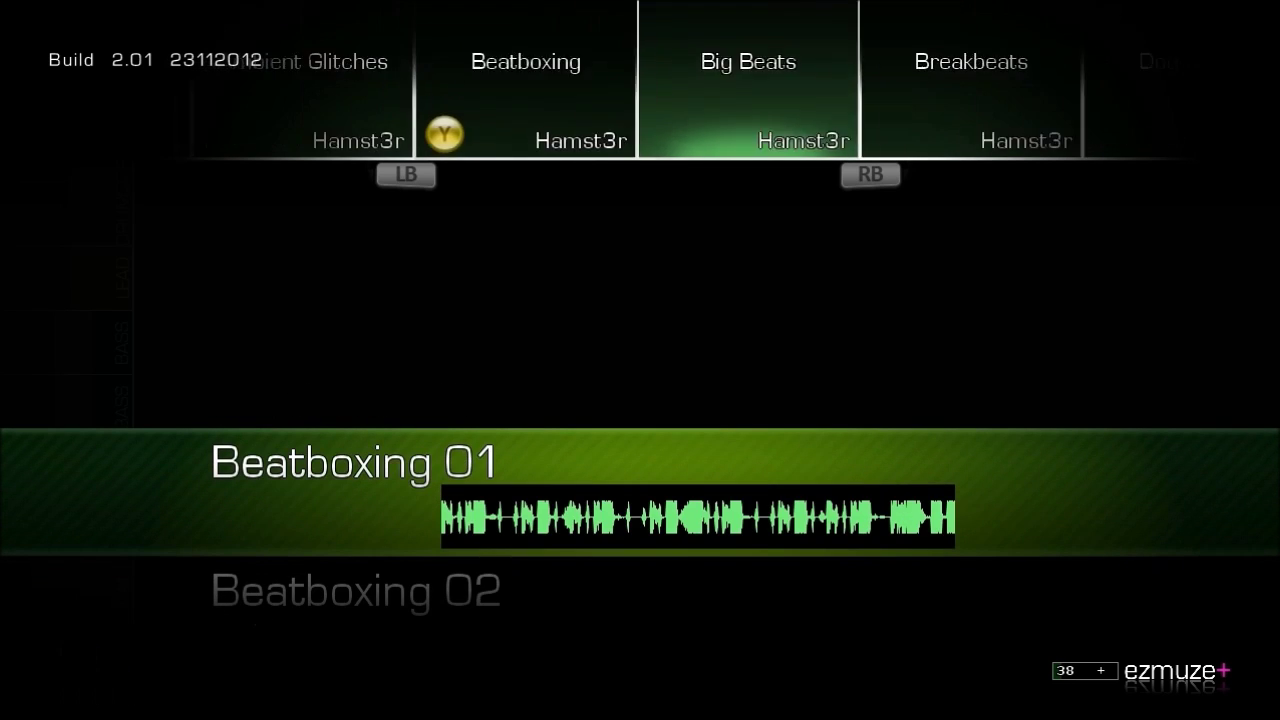
pyautogui.press('Left')
pyautogui.press('Left')
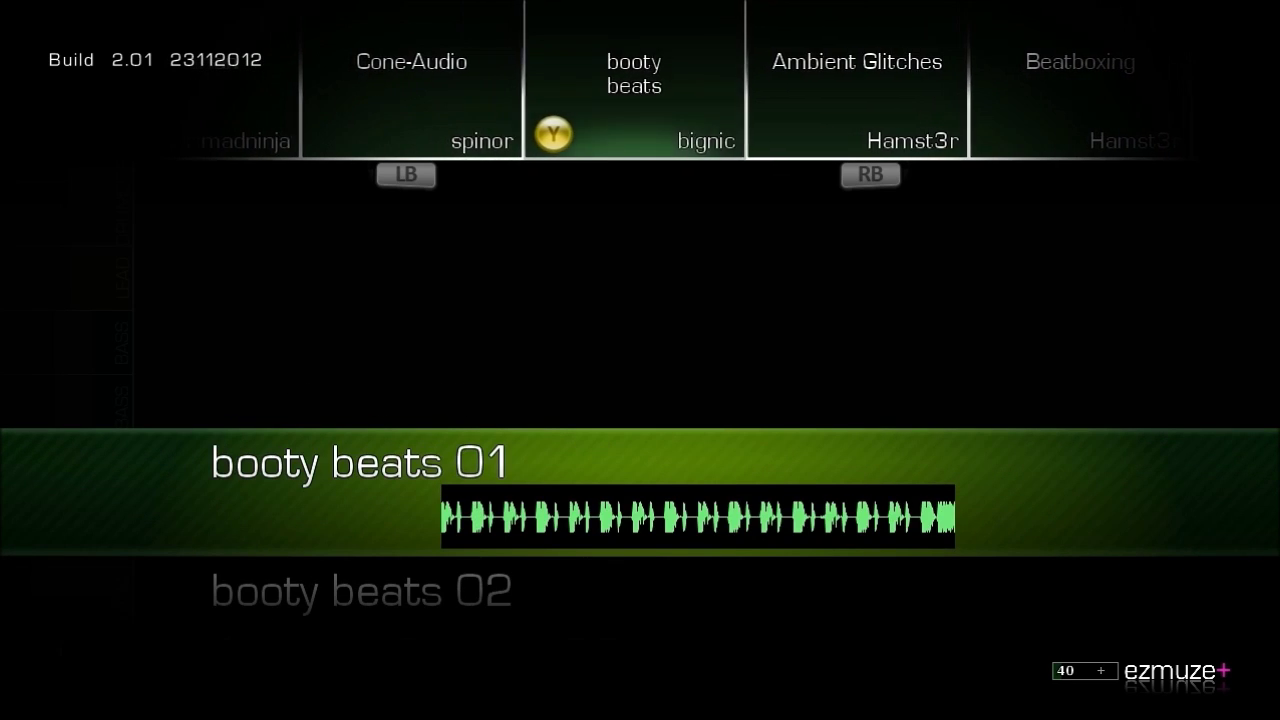
# Audition the booty beats samples and place booty beats 08 at 14:1 on the uppermost drum track.
pyautogui.press('Down')
pyautogui.press('Down')
pyautogui.press('Down')
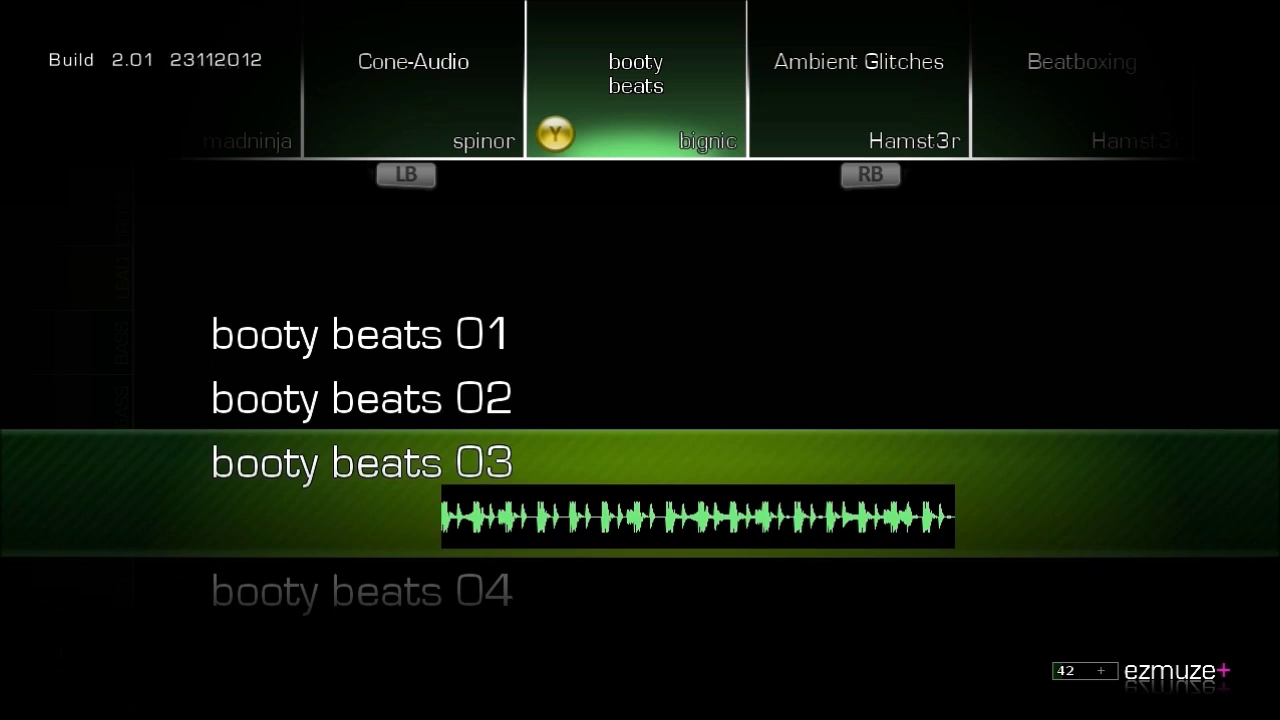
pyautogui.press('Down')
pyautogui.press('Down')
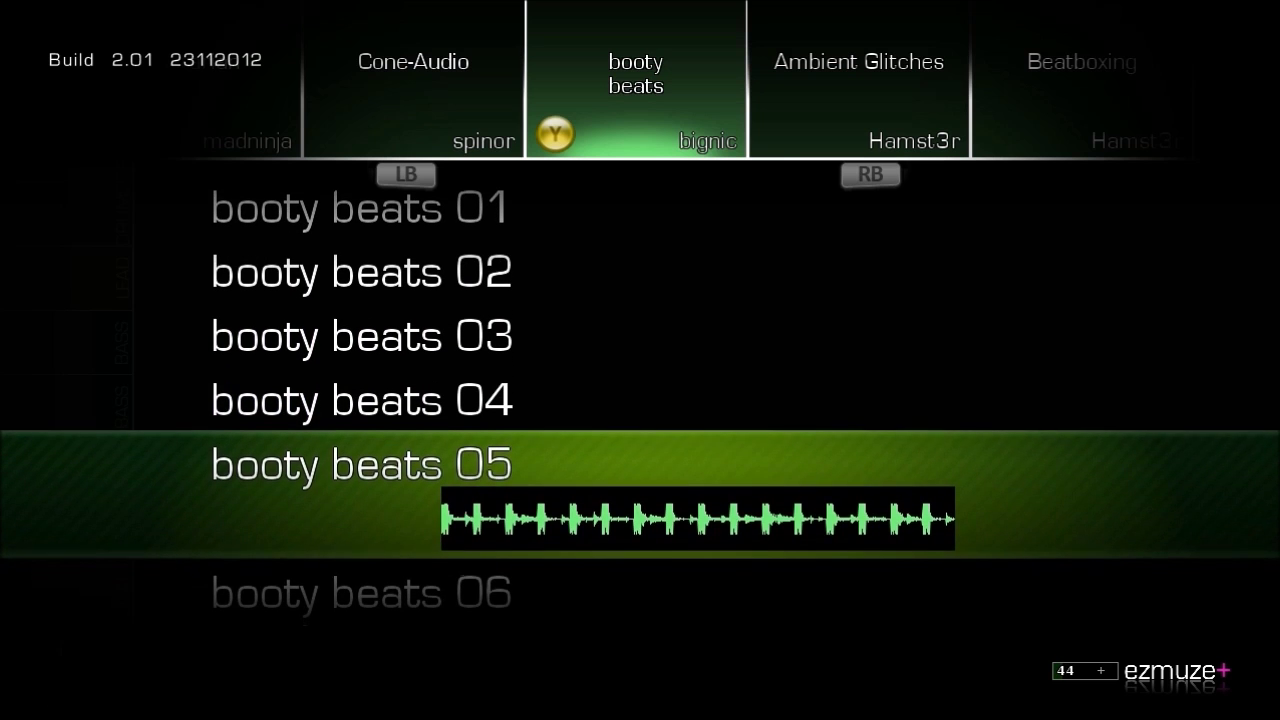
pyautogui.press('Down')
pyautogui.press('Down')
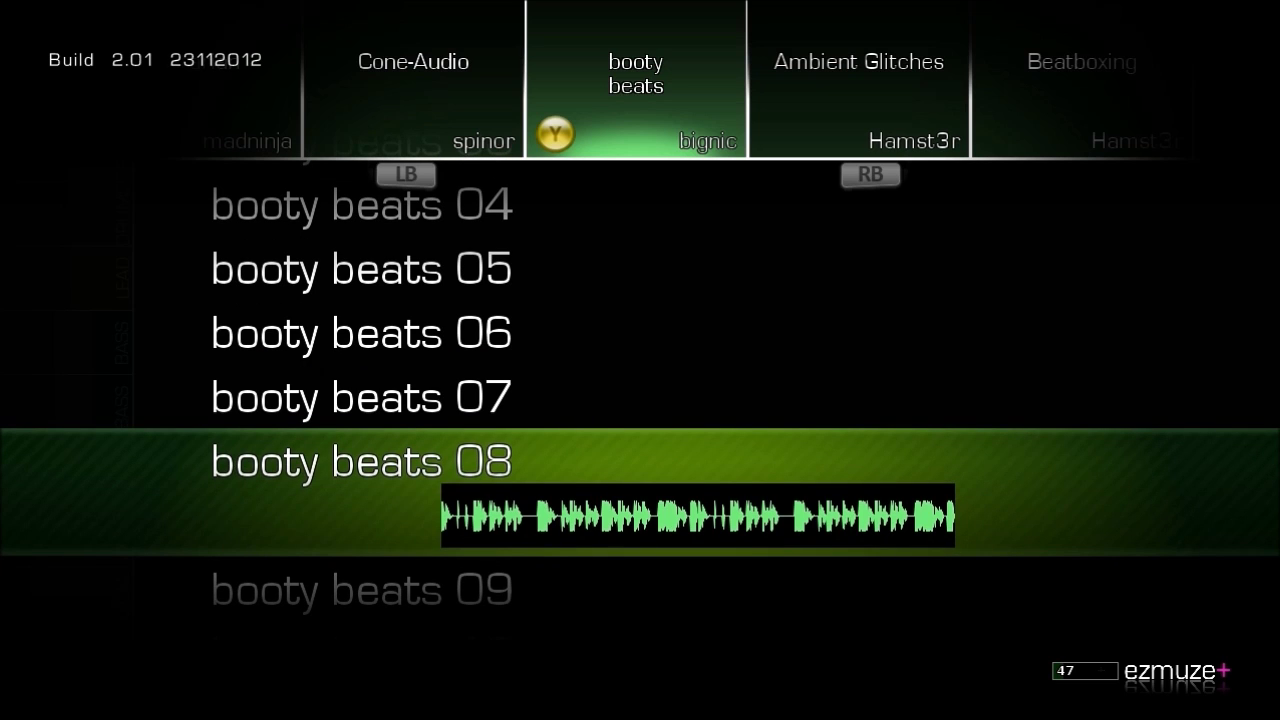
pyautogui.press('Return')
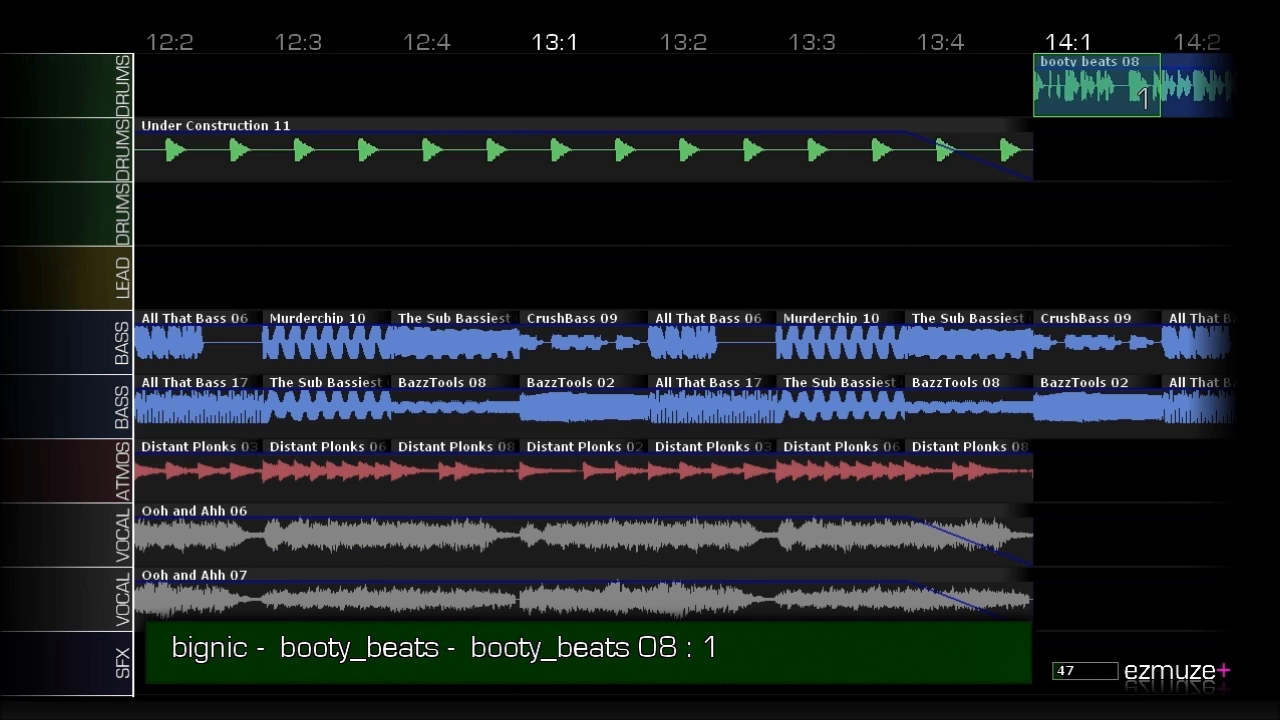
# Repeat the booty beats 08 loop from 15:1 on the uppermost drum track.
pyautogui.press('Right')
pyautogui.press('Right')
pyautogui.press('Right')
pyautogui.press('Right')
pyautogui.press('Right')
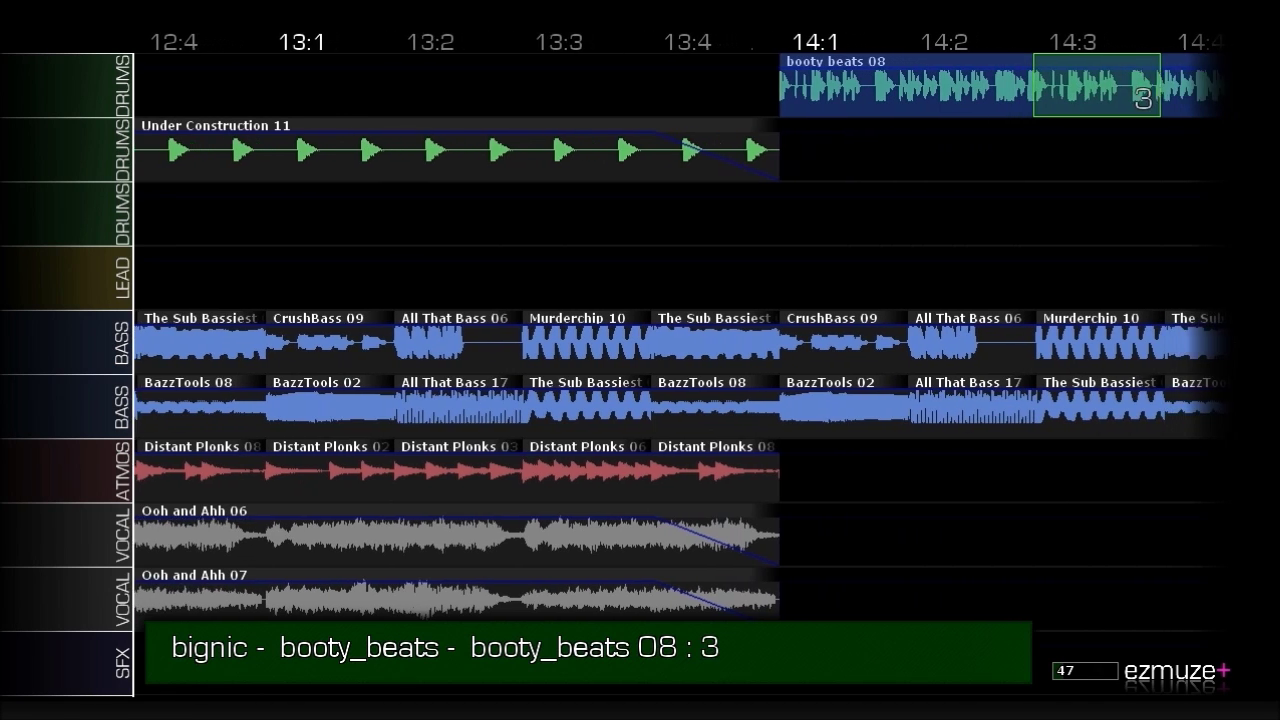
pyautogui.hotkey('ctrl', 'v')
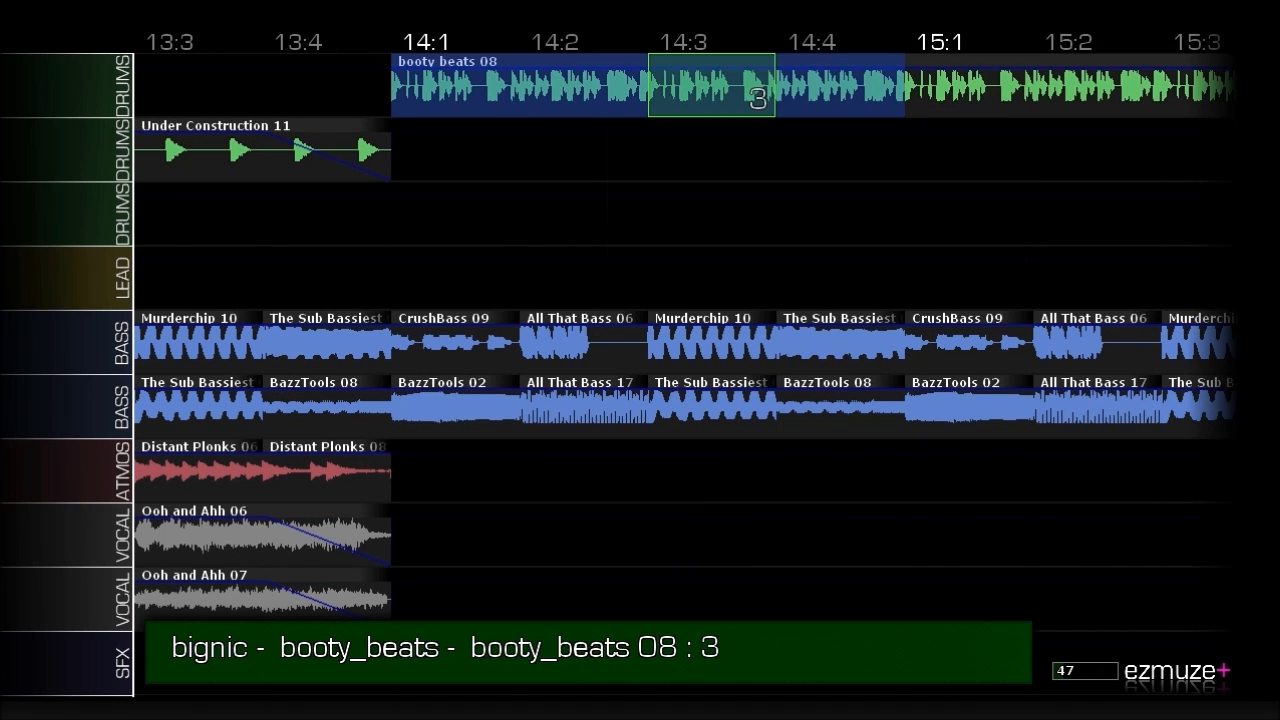
# Play back the sequence from 13:1 through the booty beats loops in bars 14 and 15.
pyautogui.press('Left')
pyautogui.press('Left')
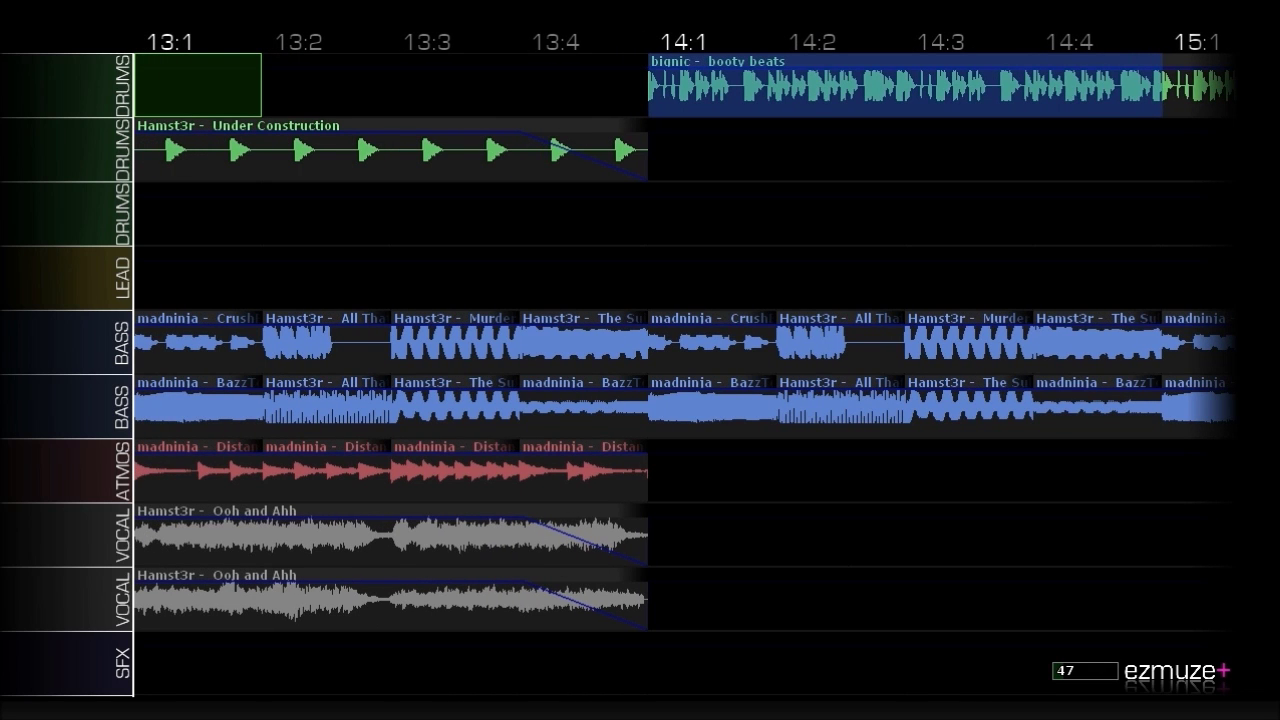
pyautogui.press('space')
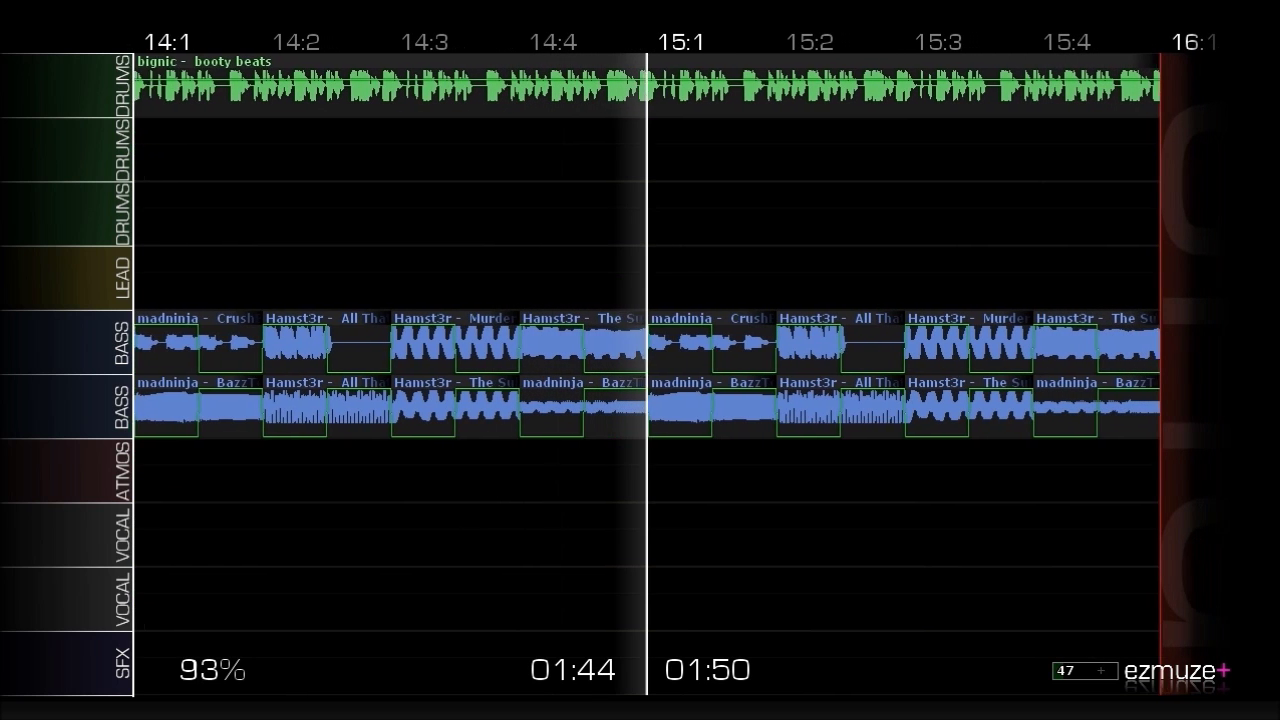
pyautogui.press('Tab')
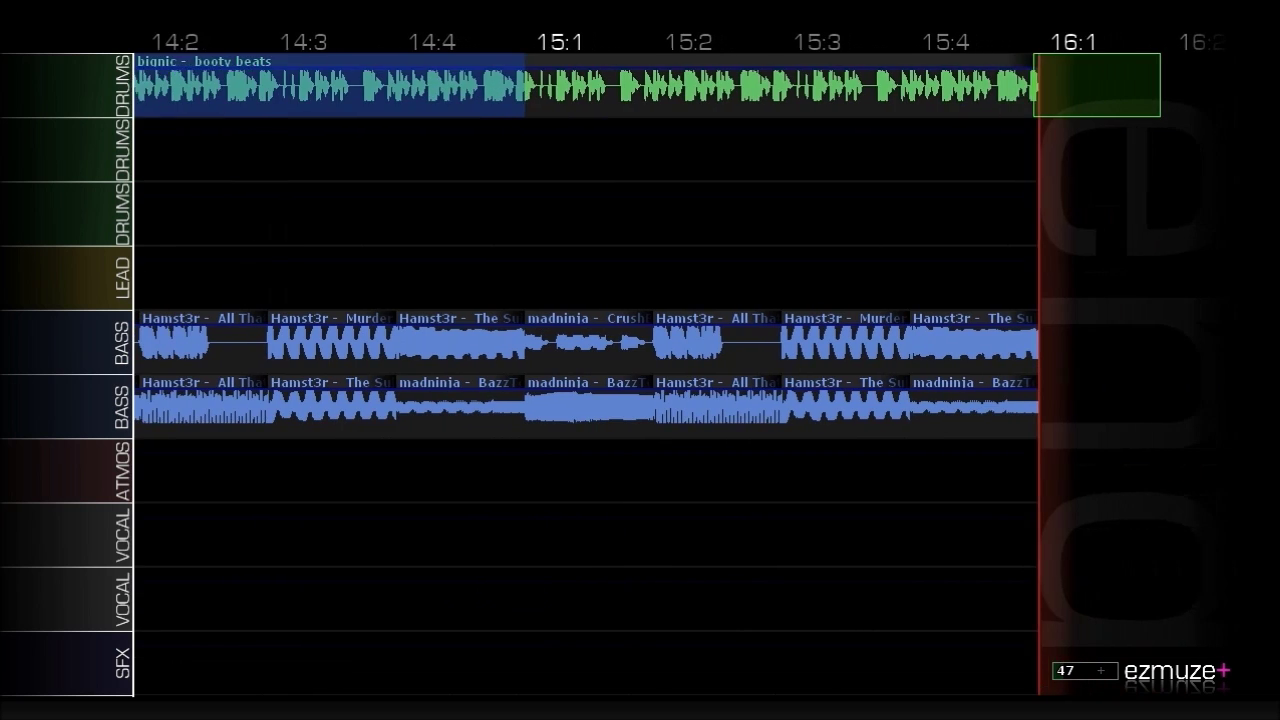
# Go back along the timeline and select the empty cell at 14:1 on the second drum track.
pyautogui.press('Left')
pyautogui.press('Left')
pyautogui.press('Left')
pyautogui.press('Left')
pyautogui.press('Left')
pyautogui.press('Left')
pyautogui.press('Left')
pyautogui.press('Left')
pyautogui.press('Left')
pyautogui.press('Left')
pyautogui.press('Left')
pyautogui.press('Right')
pyautogui.press('Right')
pyautogui.press('Right')
pyautogui.press('Down')
pyautogui.press('Return')
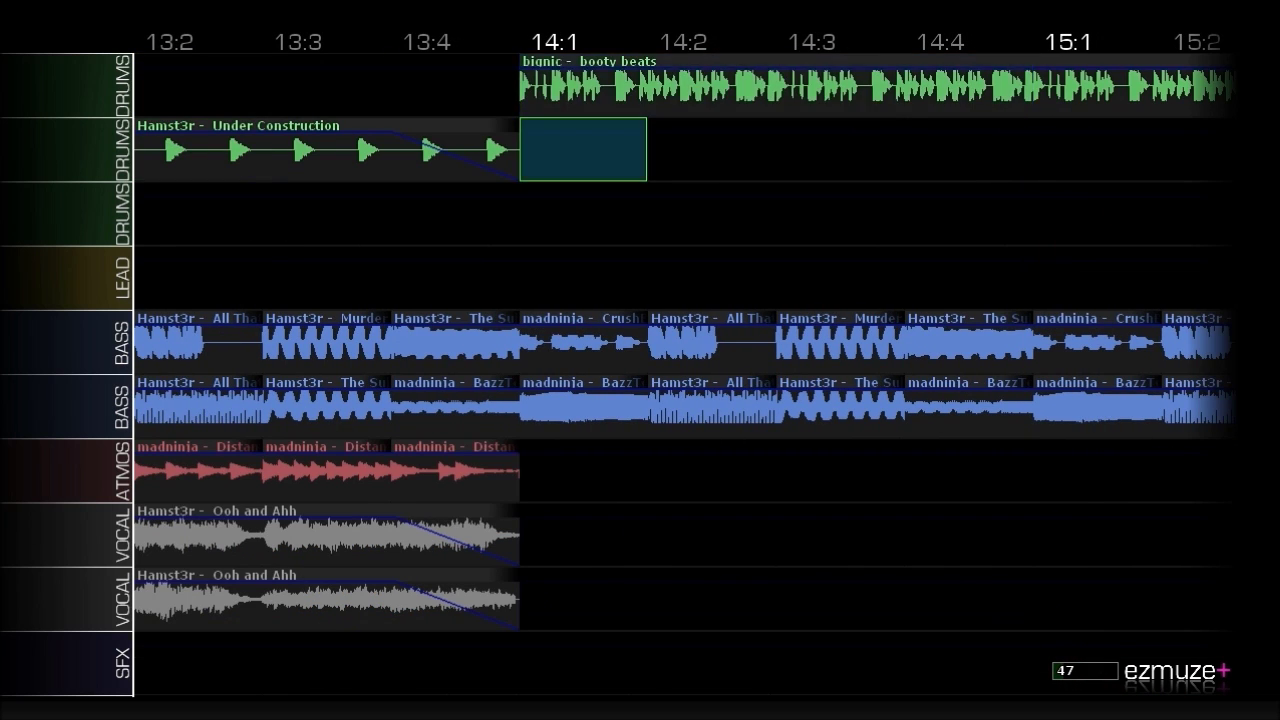
# Browse the drum packs to Oldskool Flava and place Oldskool Flava 10 at 14:1 on the second drum track.
pyautogui.press('Return')
pyautogui.press('Right')
pyautogui.press('Right')
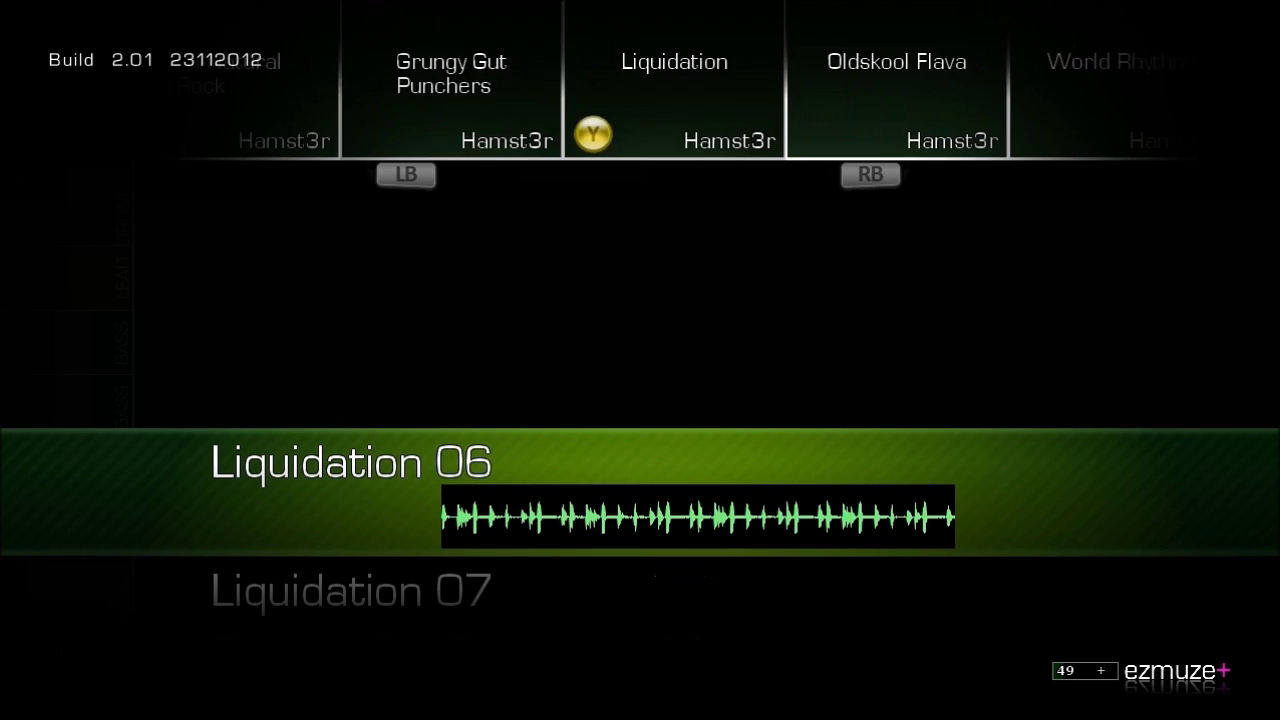
pyautogui.press('Right')
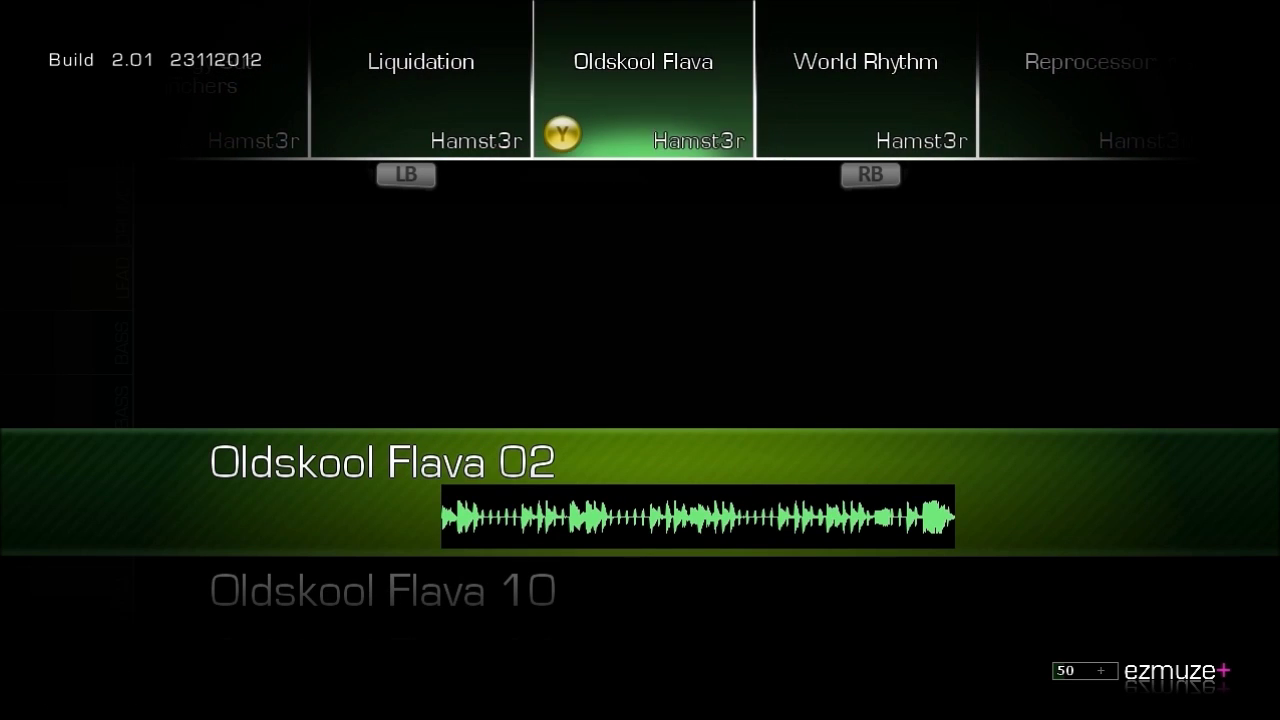
pyautogui.press('Down')
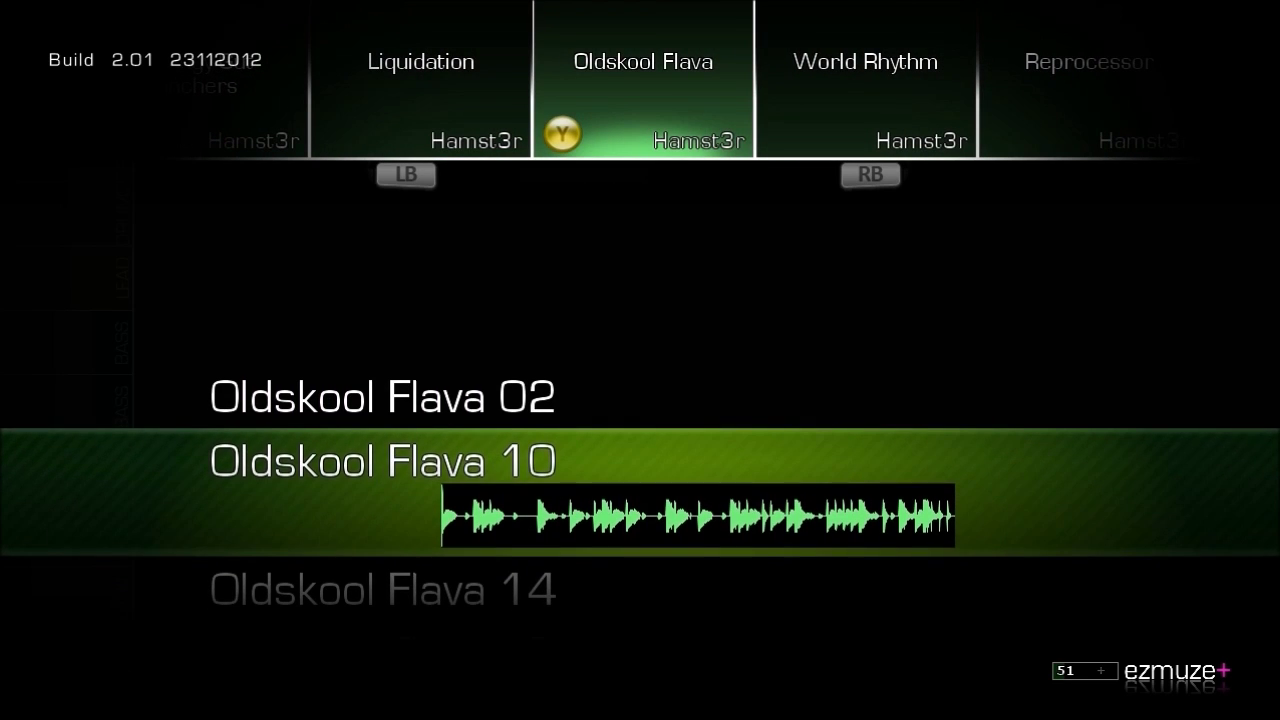
pyautogui.press('Return')
# Repeat Oldskool Flava 10 from 15:1 and select the Distant Plonks 08 clip at 13:4 on the atmos track.
pyautogui.press('Left')
pyautogui.press('Left')
pyautogui.press('Left')
pyautogui.press('Left')
pyautogui.press('Left')
pyautogui.press('Left')
pyautogui.press('Down')
pyautogui.press('Down')
pyautogui.press('Down')
pyautogui.press('Down')
pyautogui.press('Down')
pyautogui.press('Return')
# Ramp the LowPass down across 13:4 on the atmos track, return to the Sequence view and play back the result.
pyautogui.press('Tab')
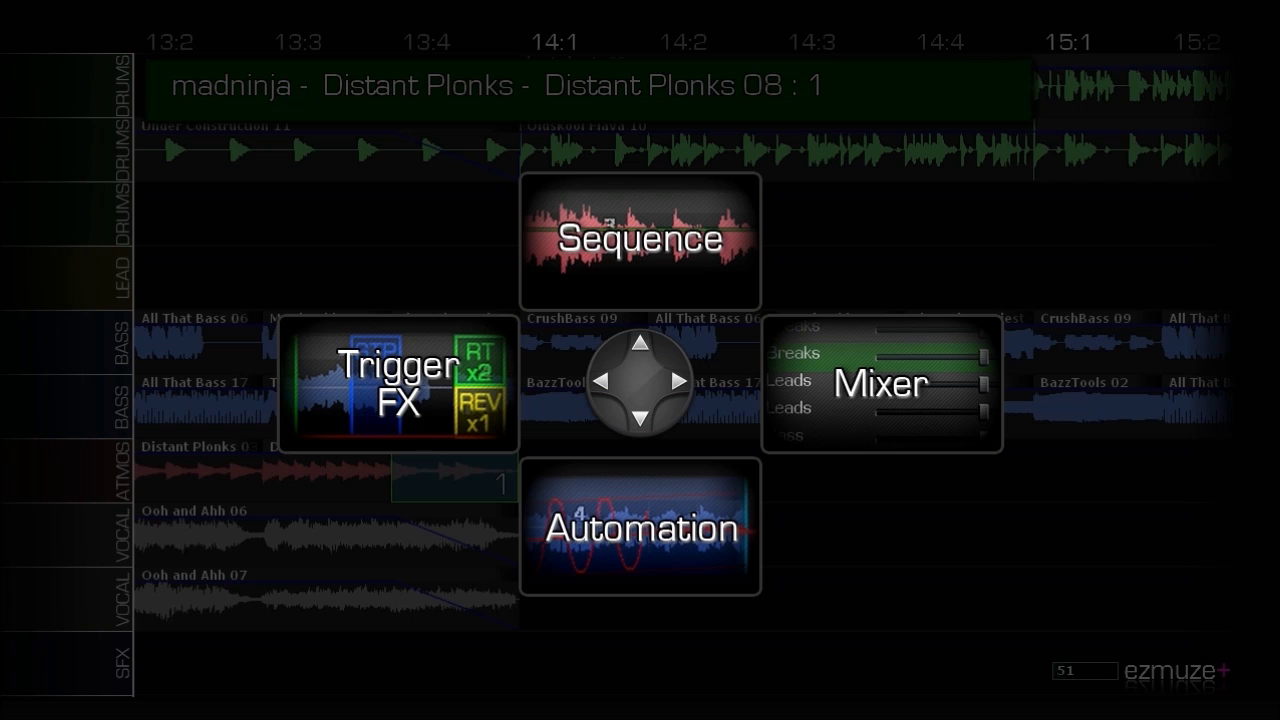
pyautogui.press('Down')
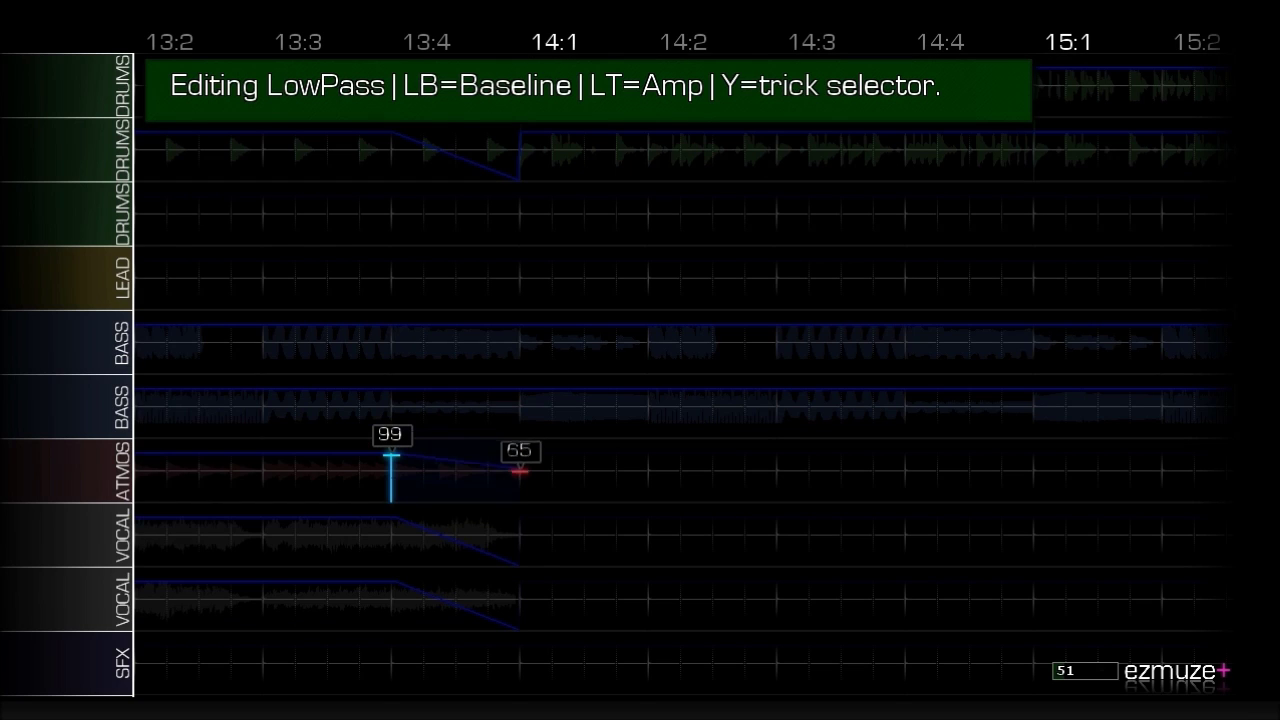
pyautogui.press('Tab')
pyautogui.press('Up')
pyautogui.press('Left')
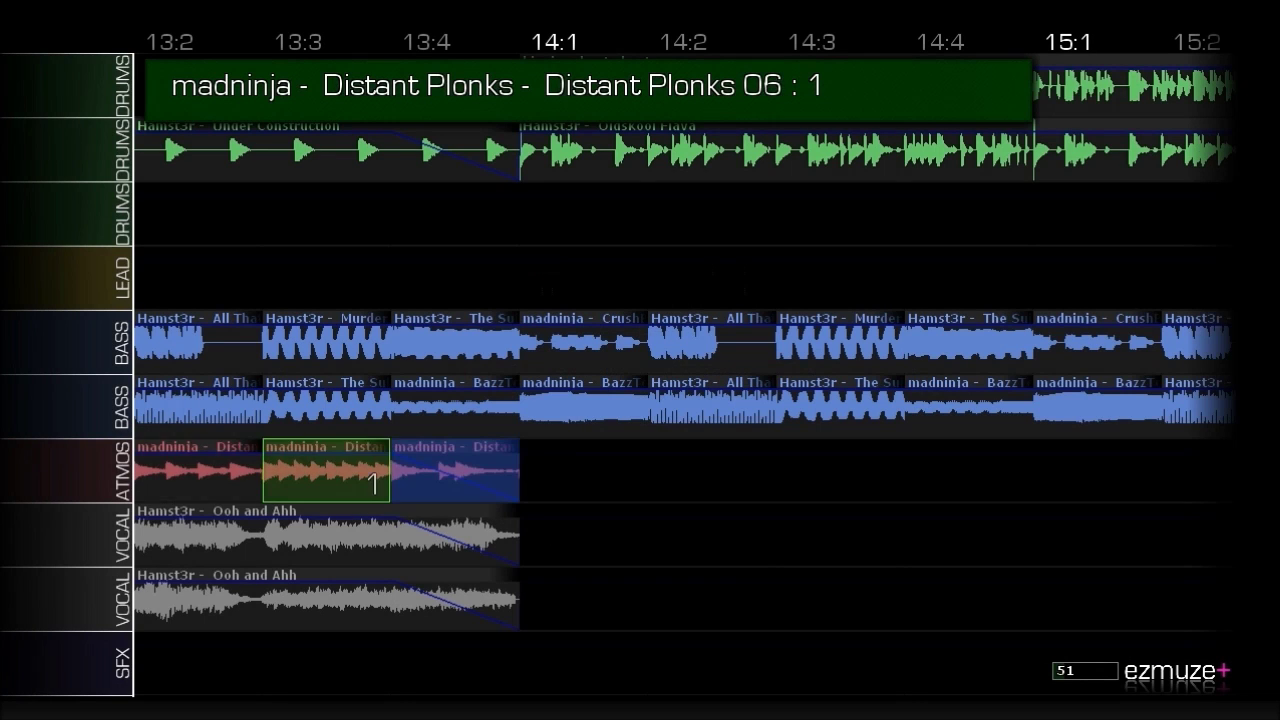
pyautogui.press('space')
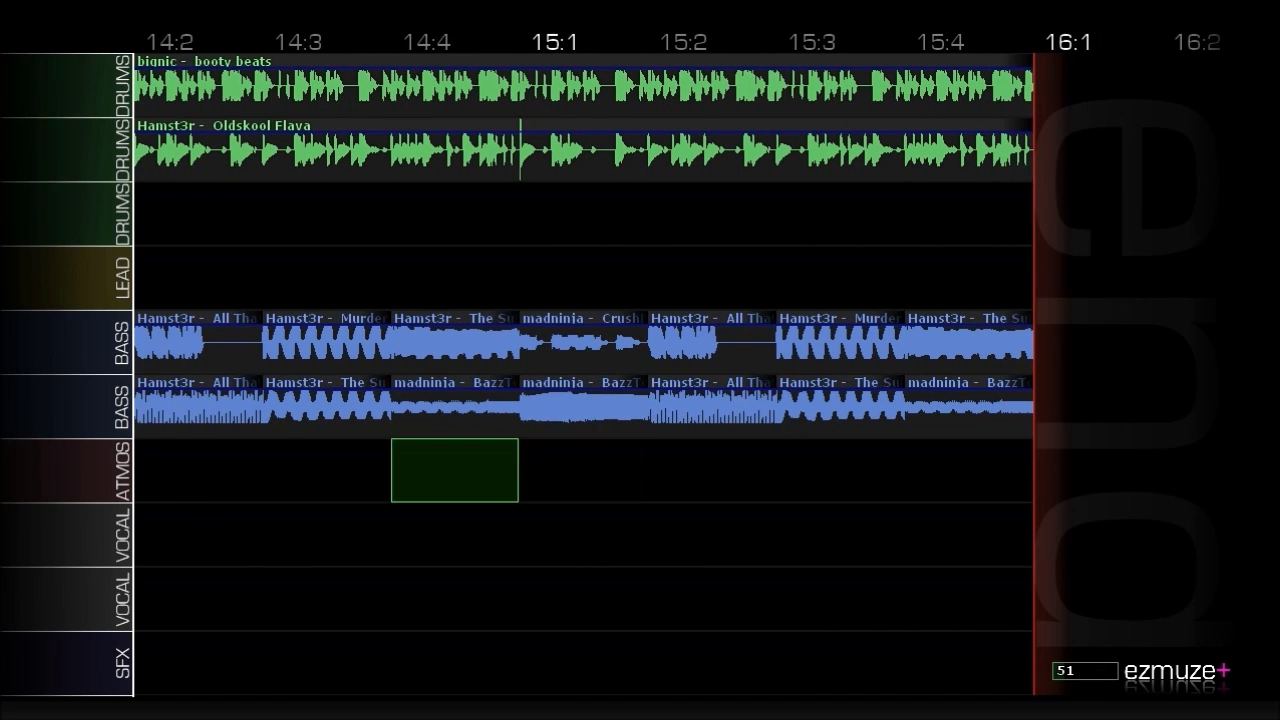
# Set the Volume to 00 over the last quarter of 14:4 on the lower bass track and return to the Sequence view.
pyautogui.press('Up')
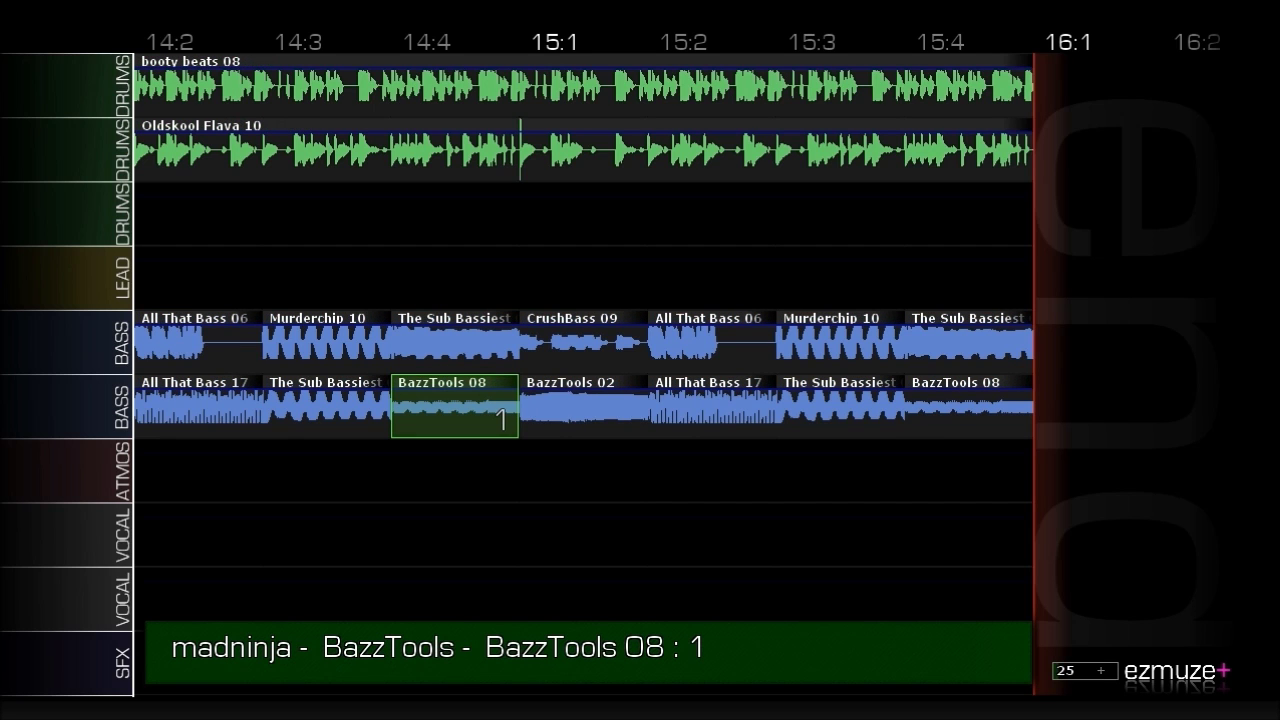
pyautogui.press('Down')
pyautogui.press('Down')
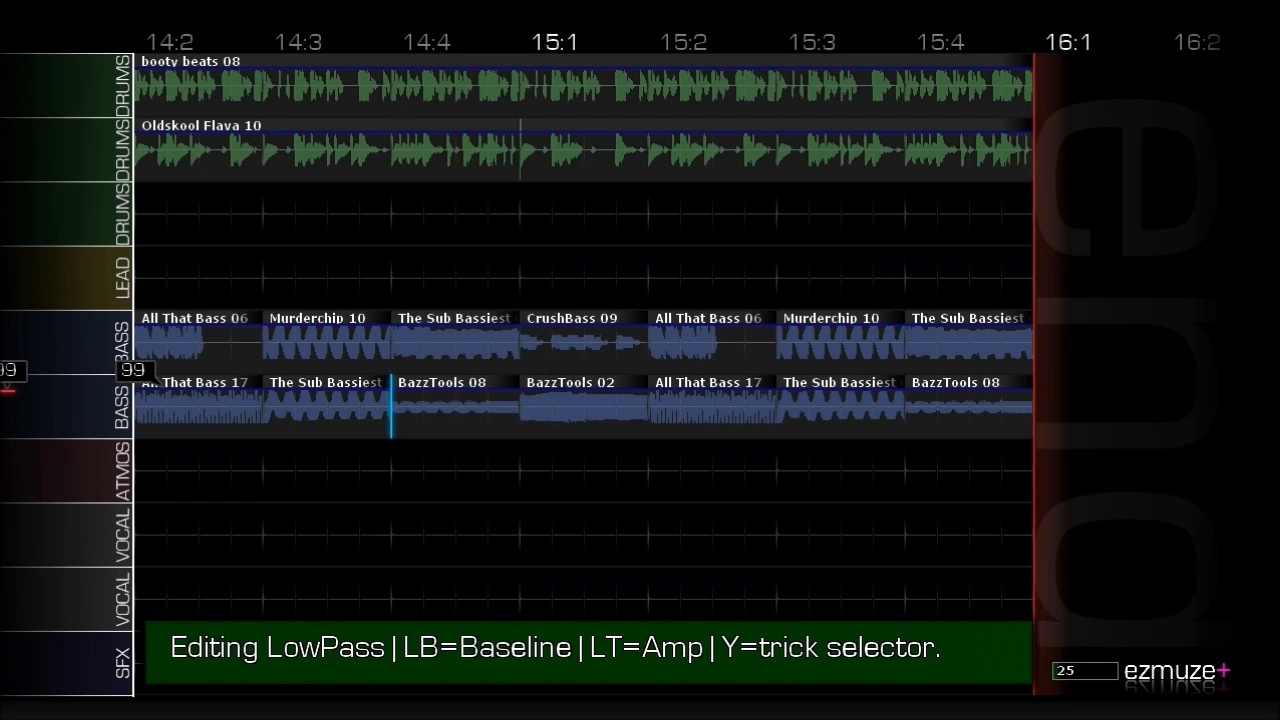
pyautogui.press('y')
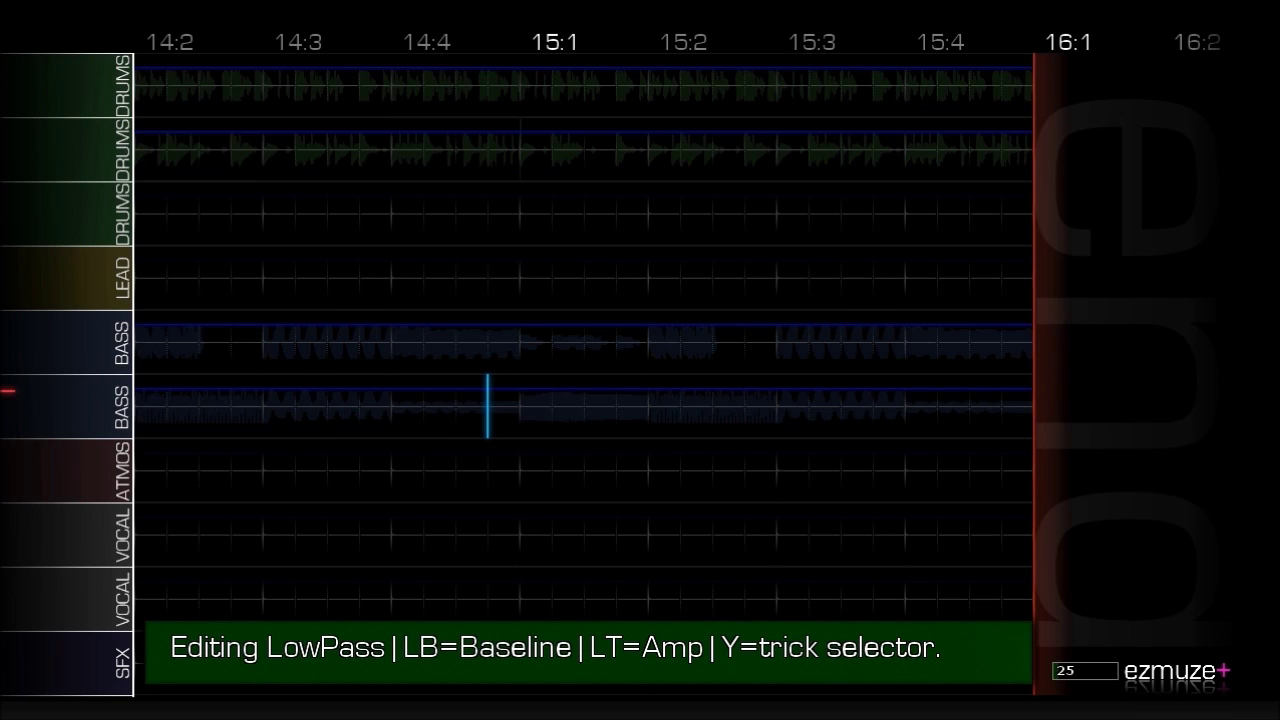
pyautogui.press('Up')
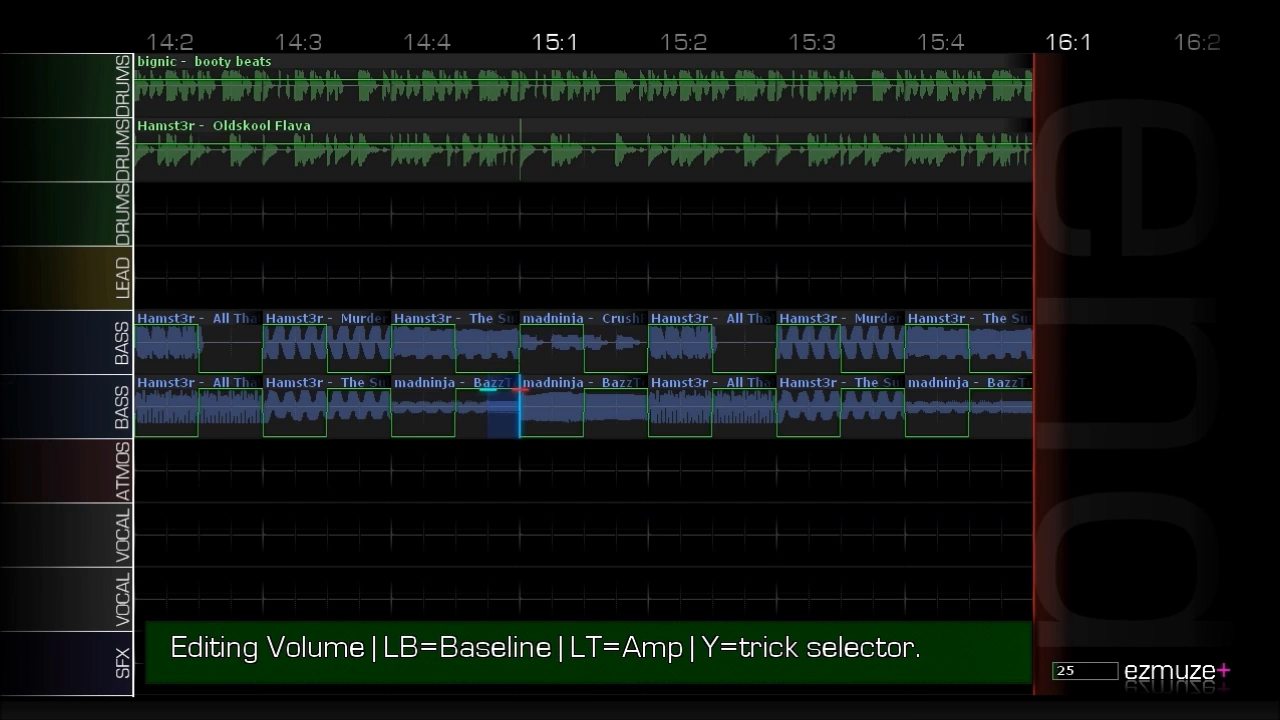
pyautogui.press('Down')
pyautogui.press('Down')
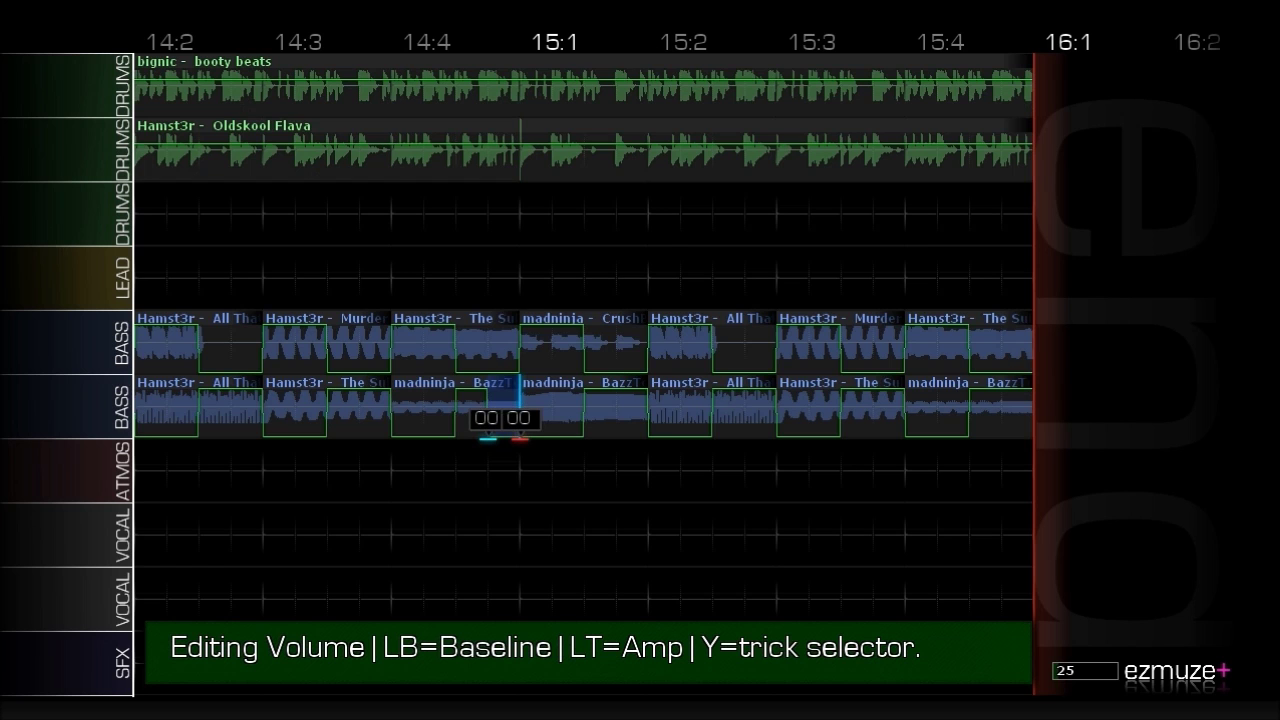
pyautogui.press('Escape')
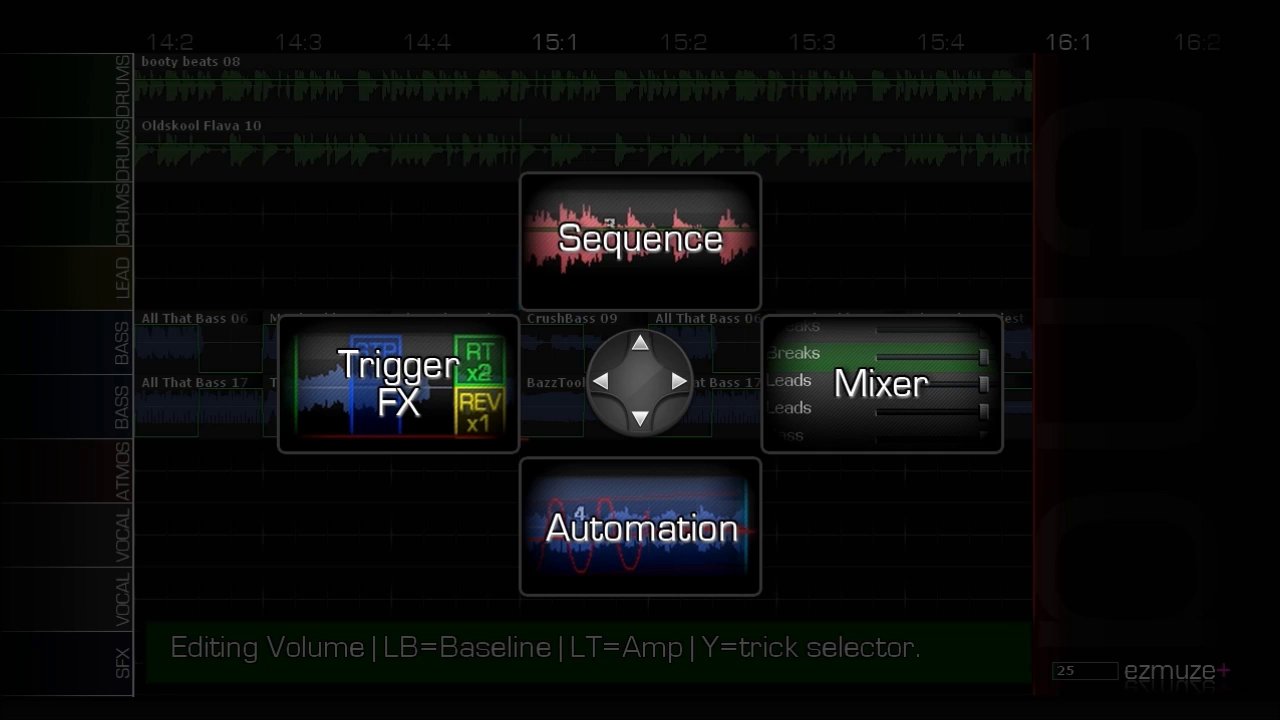
pyautogui.press('Up')
# Open the lead sample library for 14:4 on the lead track and browse from Piano to the Rave System pack.
pyautogui.press('Left')
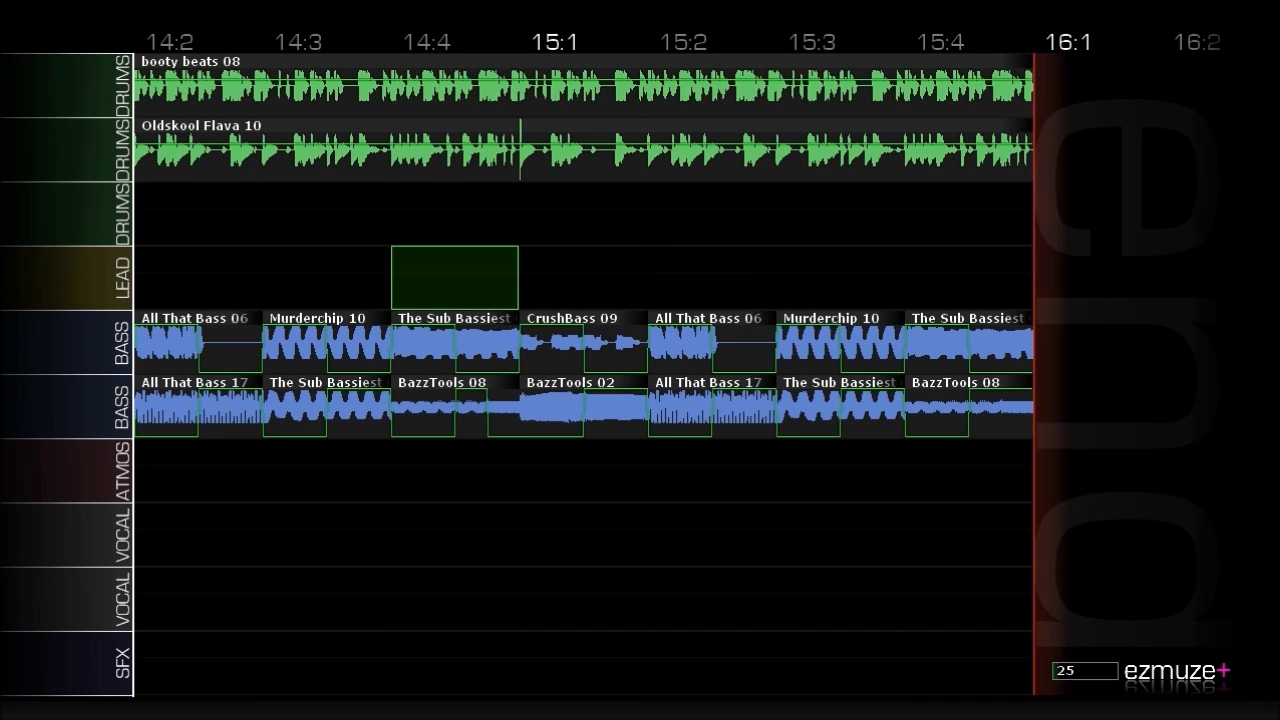
pyautogui.press('Return')
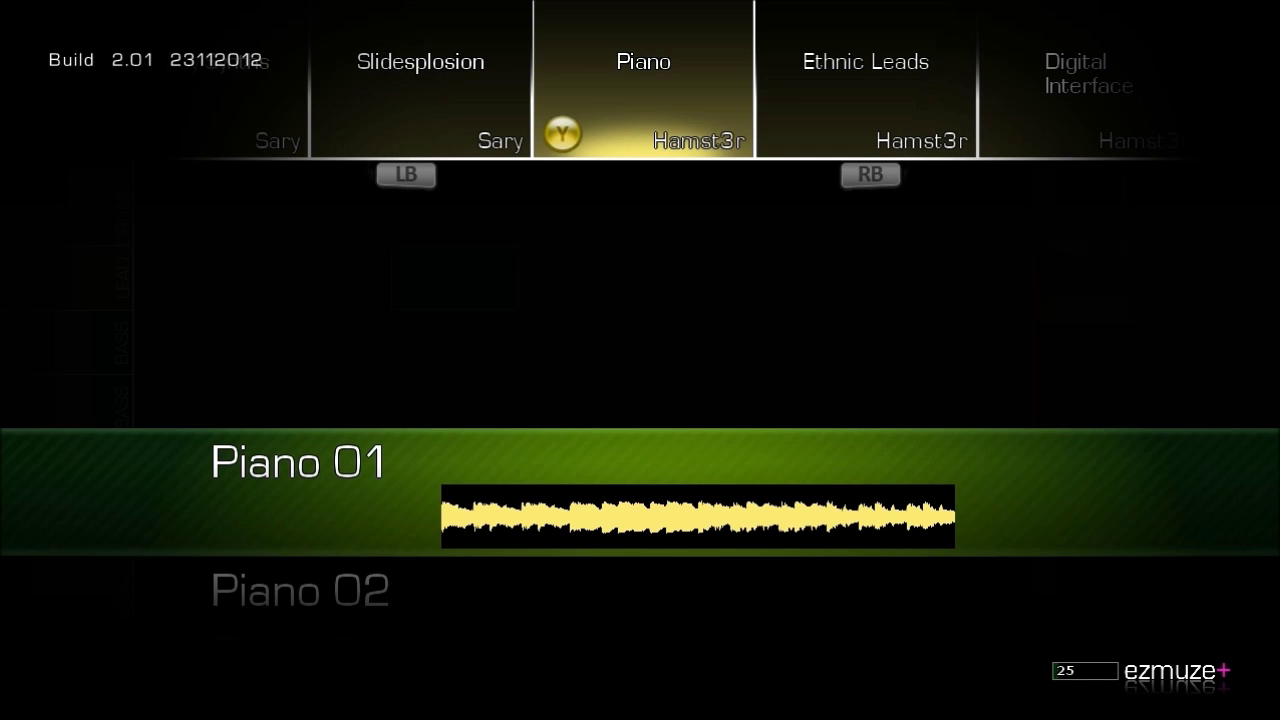
pyautogui.press('Right')
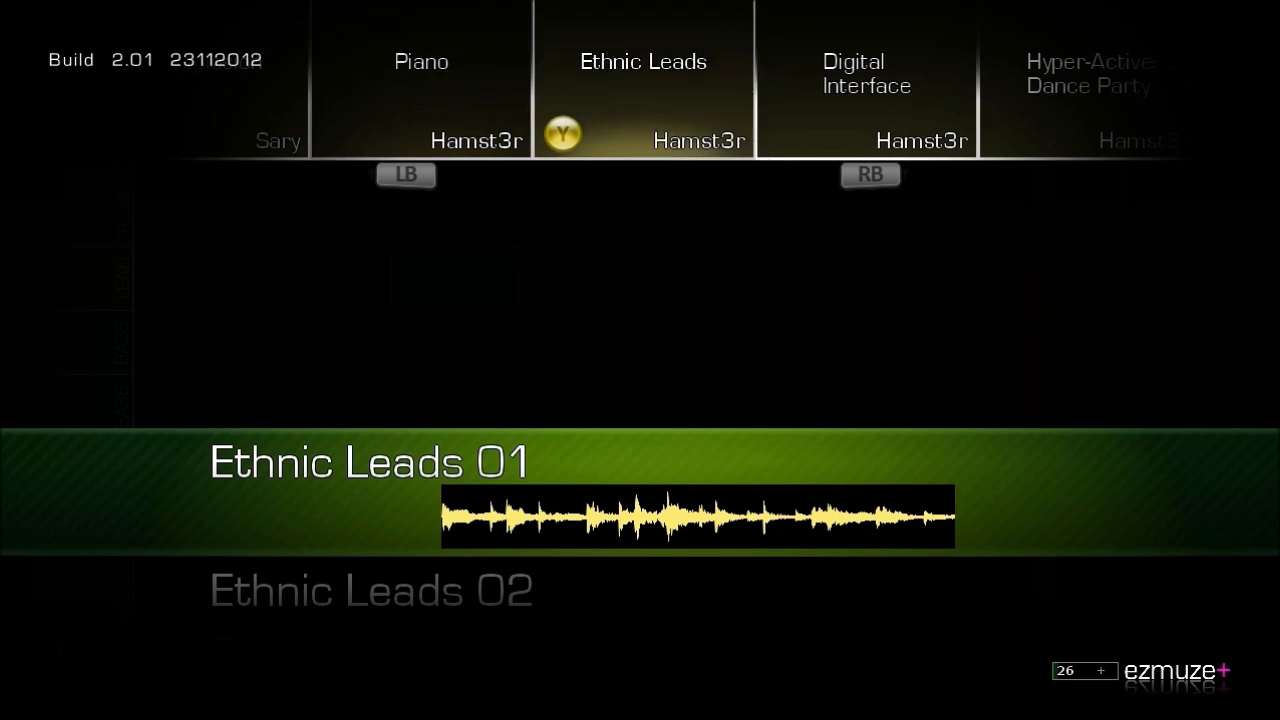
pyautogui.press('Right')
pyautogui.press('Right')
pyautogui.press('Right')
# Audition the Rave System samples down to 08 and place Rave System 08 at 14:4 on the lead track.
pyautogui.press('Down')
pyautogui.press('Down')
pyautogui.press('Down')
pyautogui.press('Down')
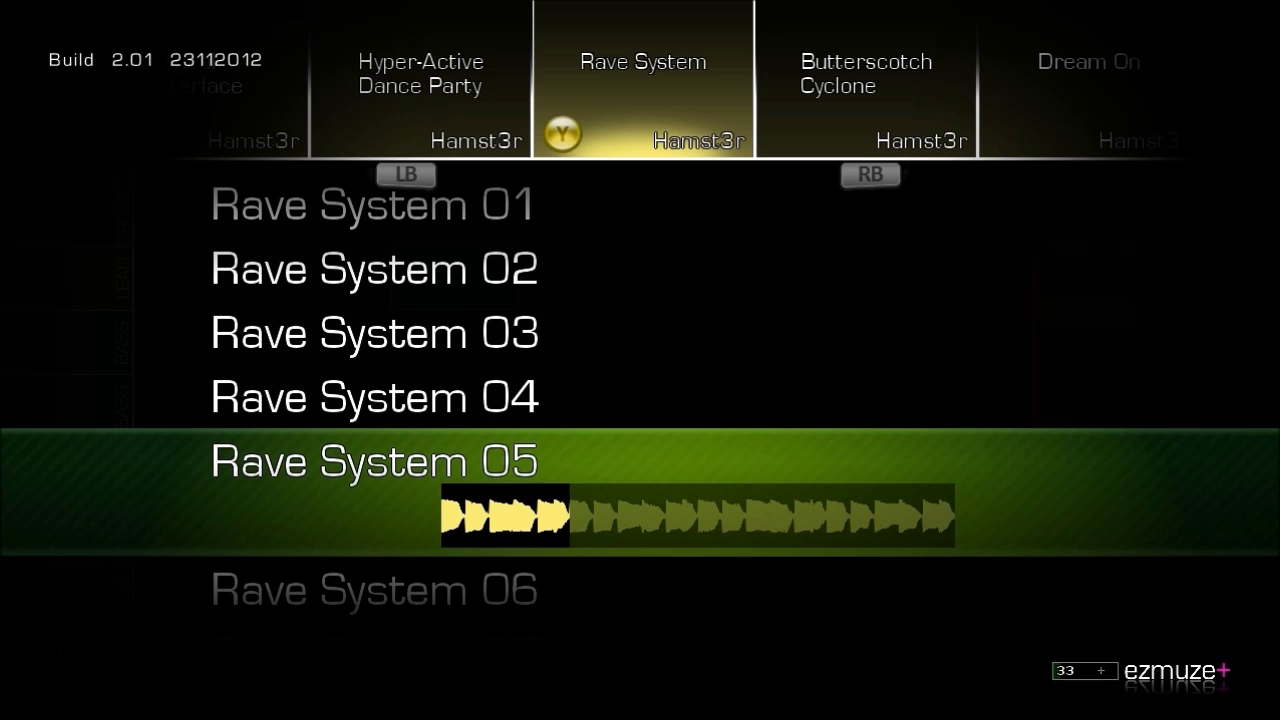
pyautogui.press('Down')
pyautogui.press('Down')
pyautogui.press('Down')
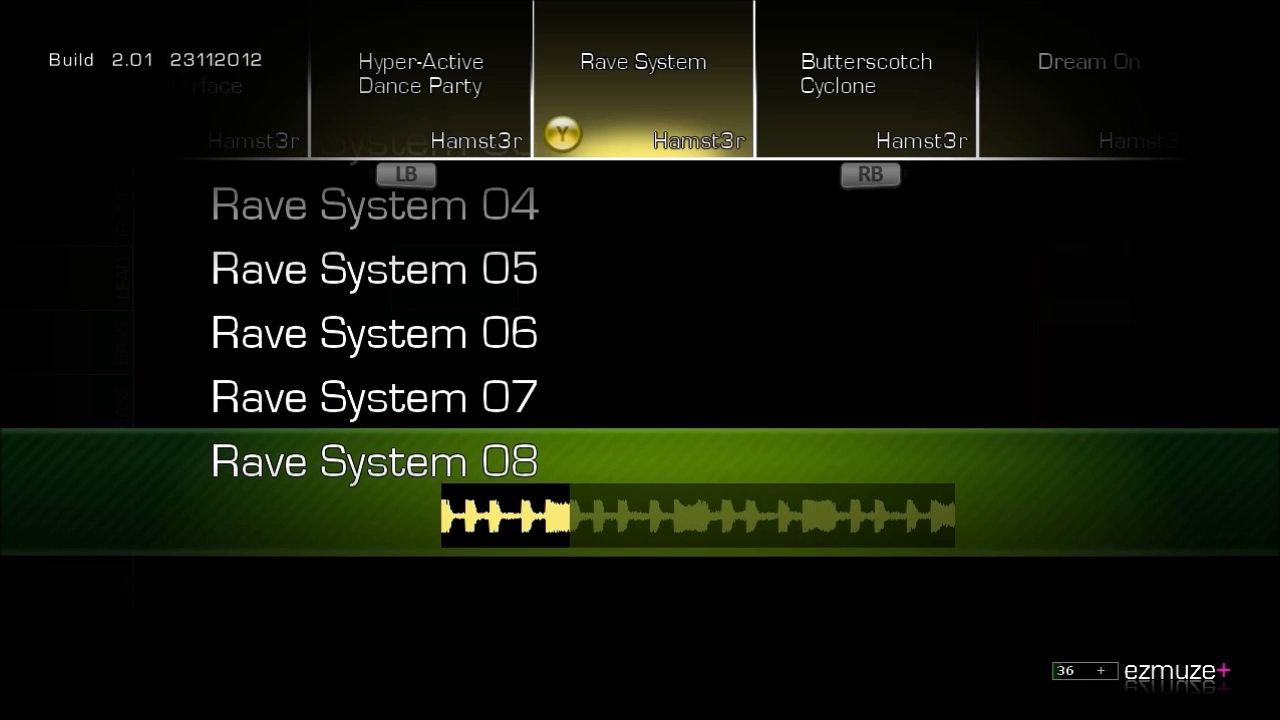
pyautogui.press('Return')
# Set the Volume to 00 over the first three quarters of 14:4 on the lead track and play back the section.
pyautogui.press('Down')
pyautogui.press('Down')
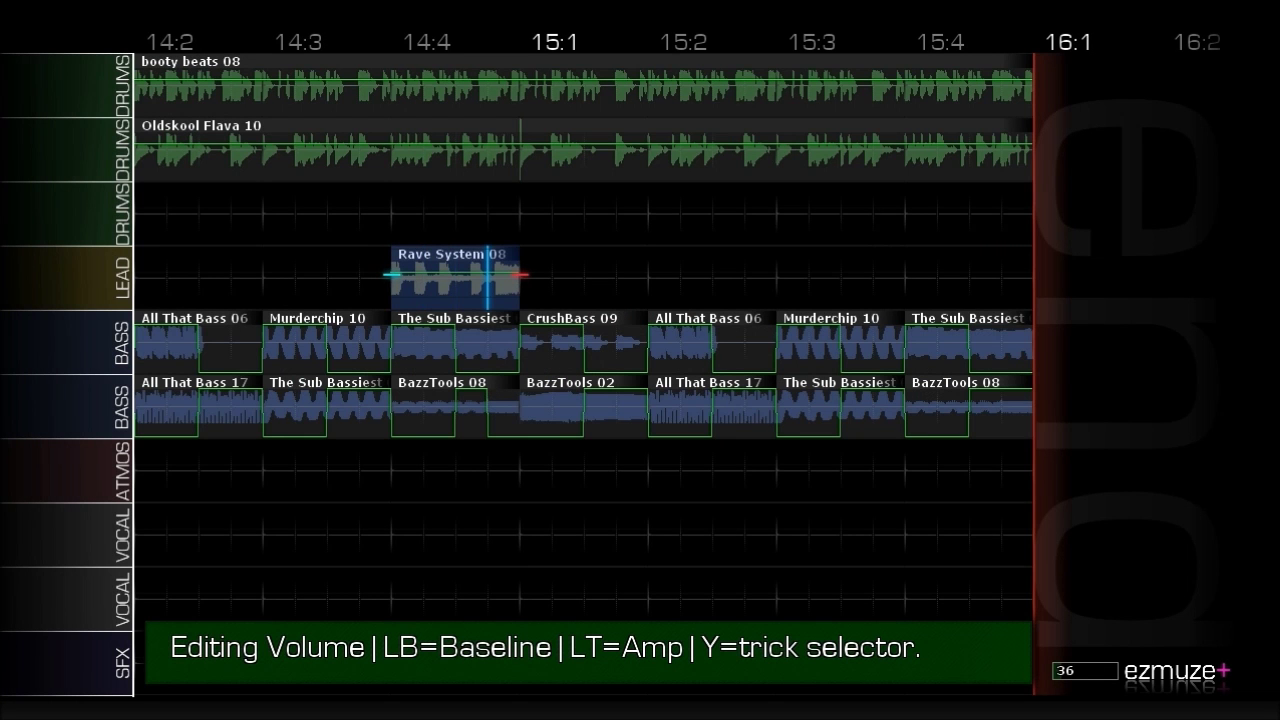
pyautogui.press('Left')
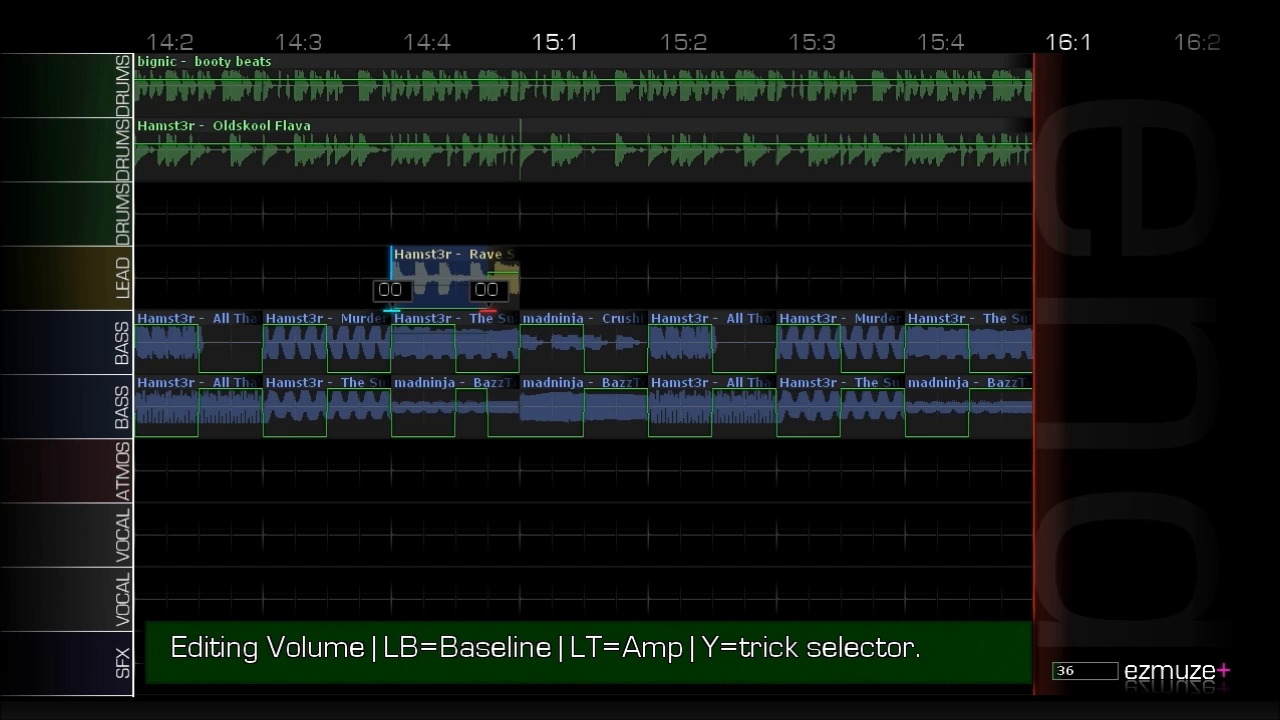
pyautogui.press('Up')
pyautogui.press('Left')
pyautogui.press('Left')
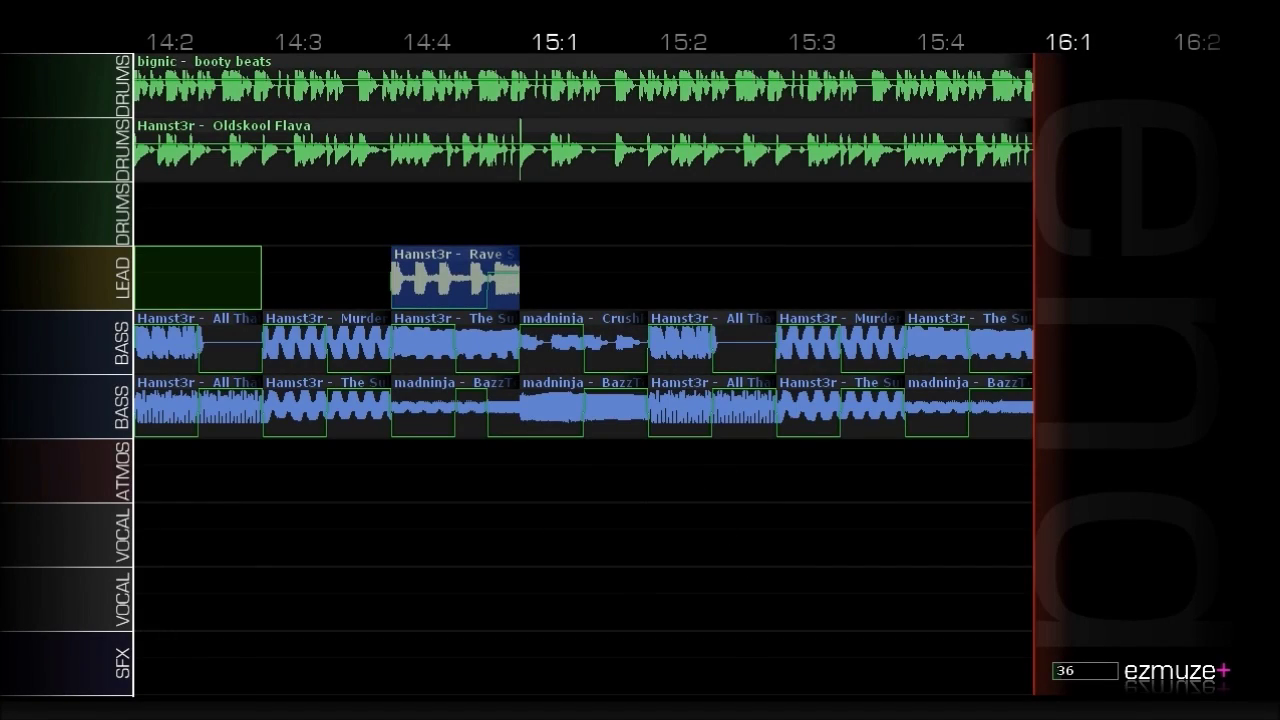
pyautogui.press('space')
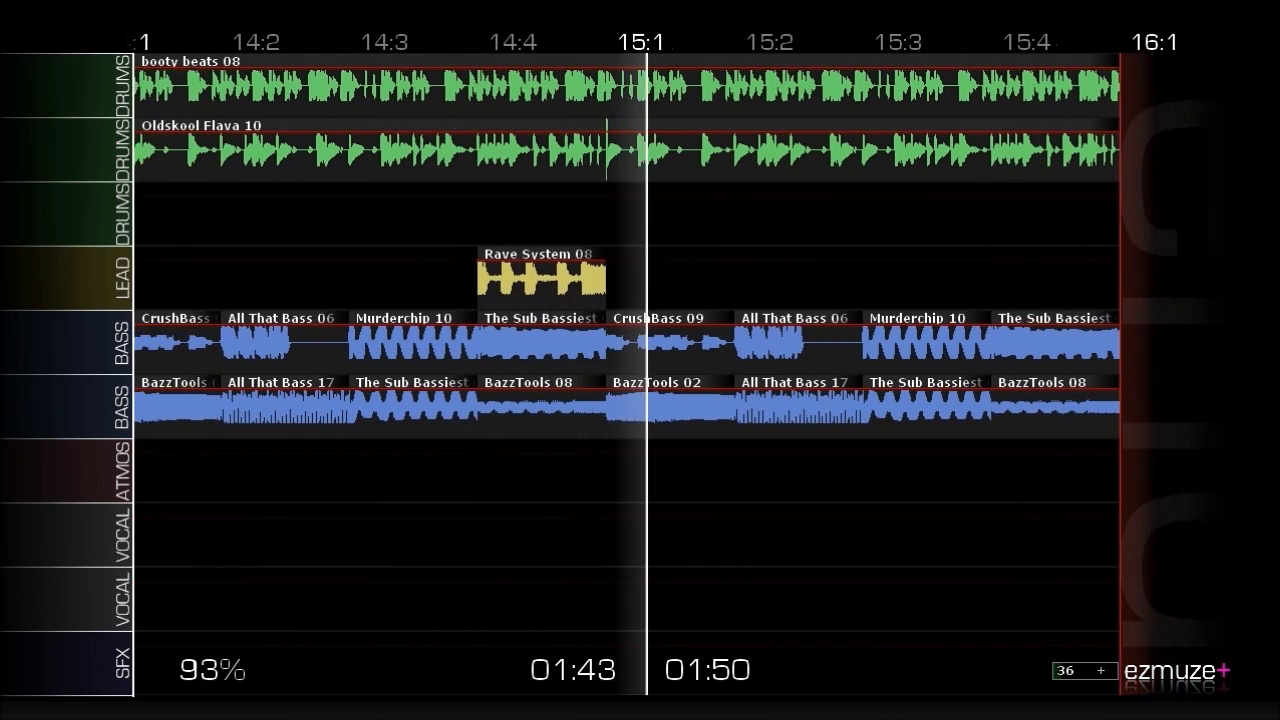
pyautogui.press('space')
# Audition the Dream On, Acidface and Talkbox packs and replace the lead sample at 14:4 with Talkbox 01.
pyautogui.press('Right')
pyautogui.press('Right')
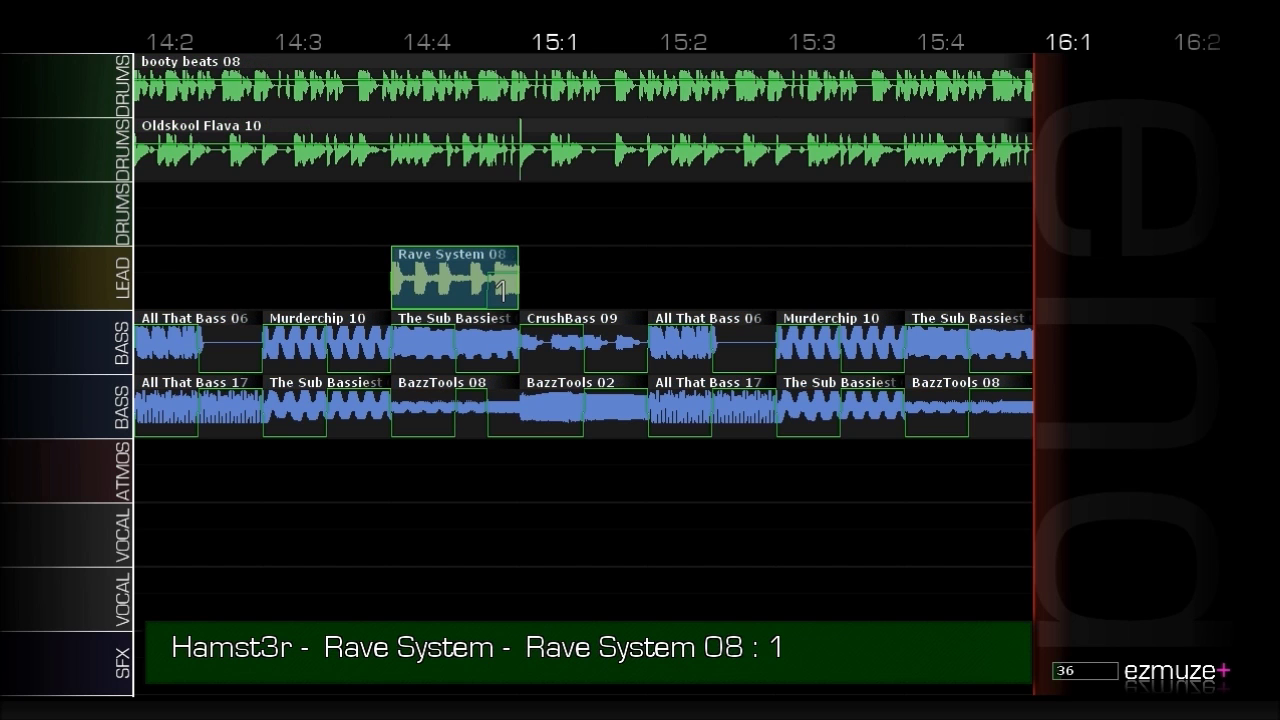
pyautogui.press('Return')
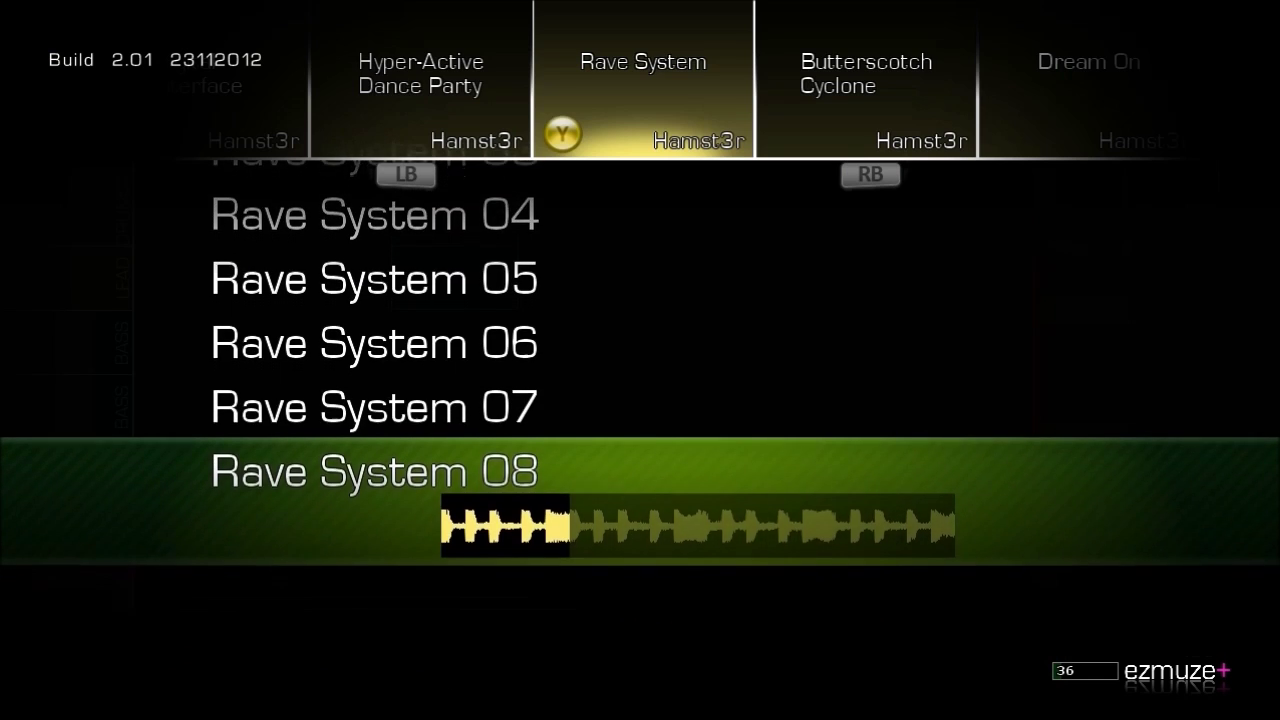
pyautogui.press('Right')
pyautogui.press('Right')
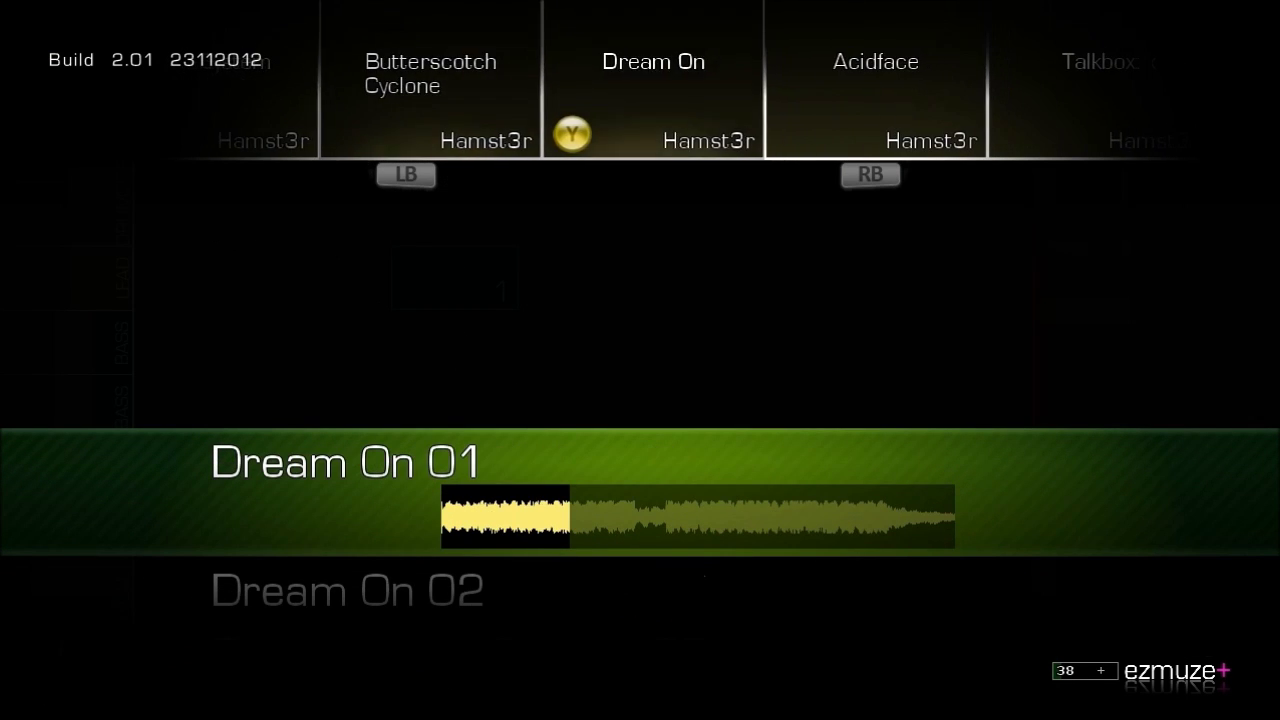
pyautogui.press('Down')
pyautogui.press('Down')
pyautogui.press('Down')
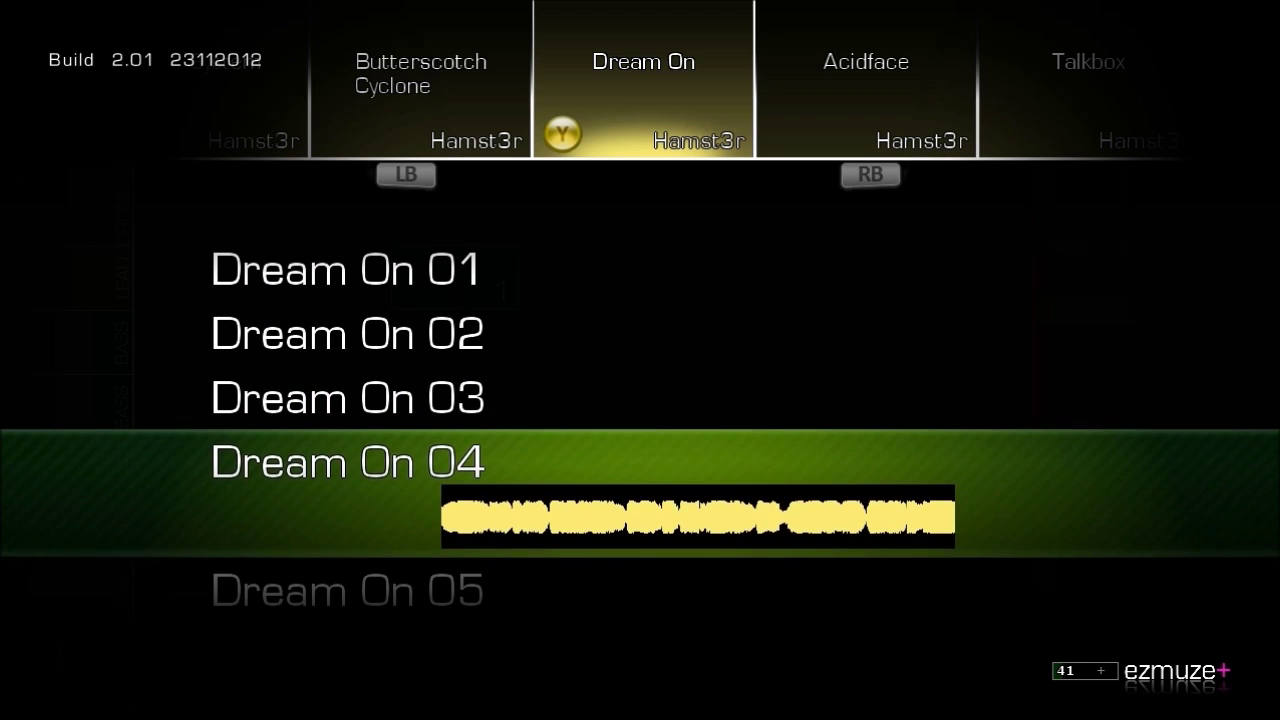
pyautogui.press('Right')
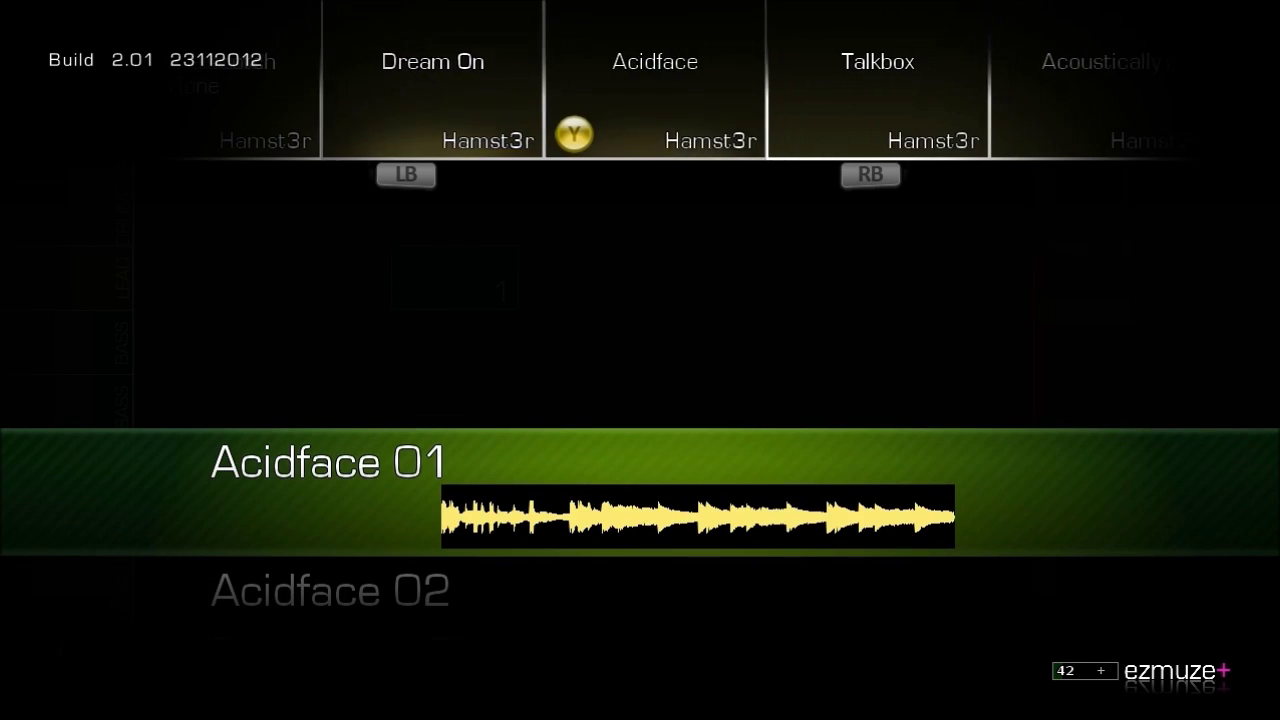
pyautogui.press('Right')
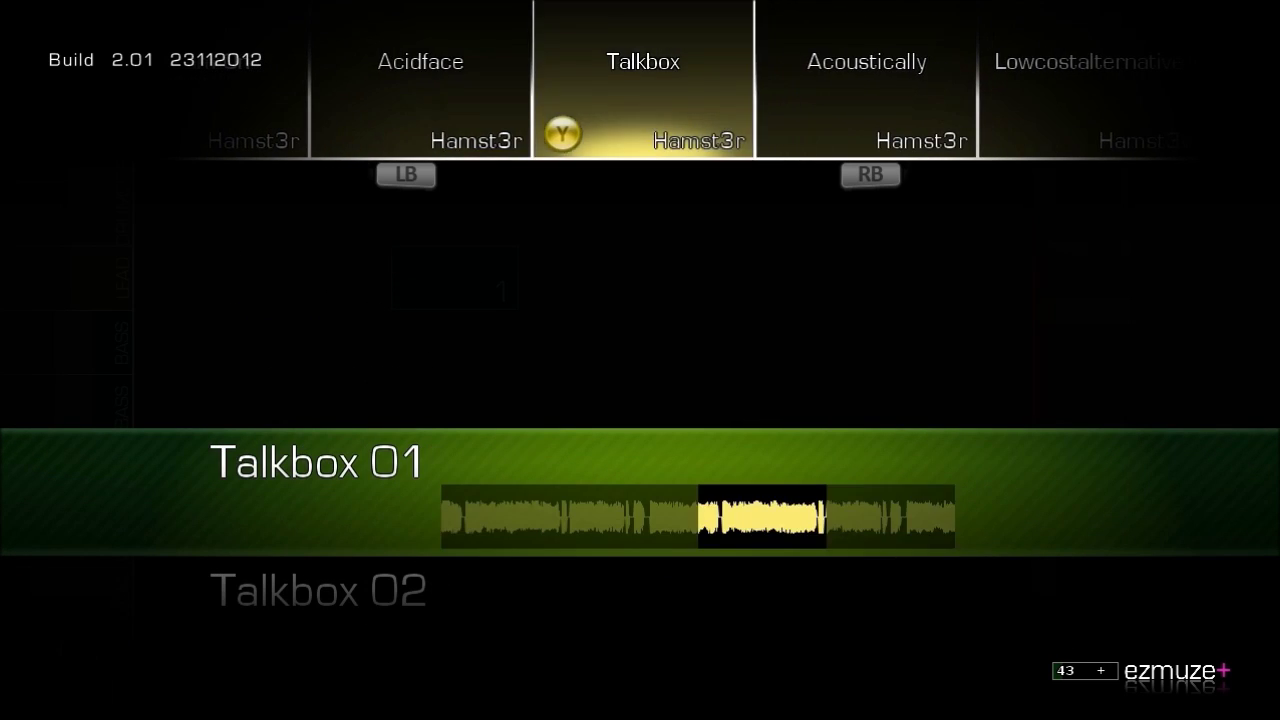
pyautogui.press('Return')
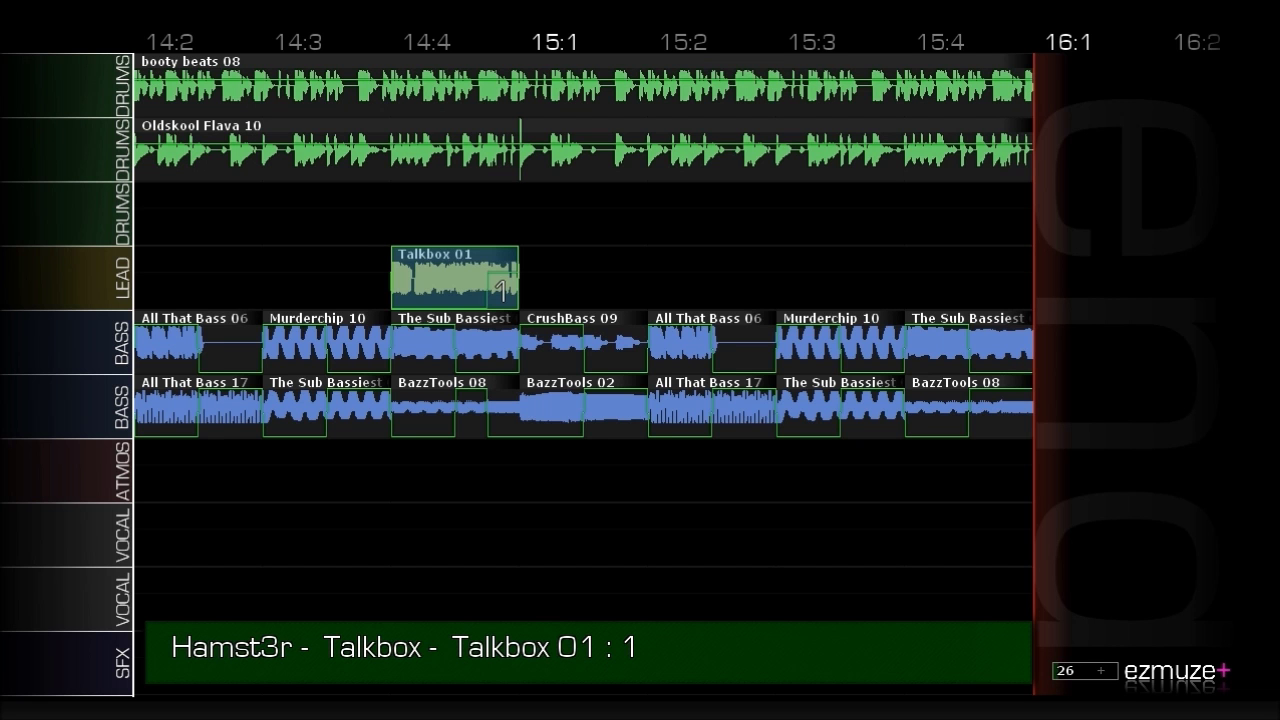
# Copy the Talkbox 01 clip with its volume automation from 14:4 to 15:4 on the lead track.
pyautogui.press('Down')
pyautogui.press('Right')
pyautogui.press('Right')
pyautogui.press('Up')
pyautogui.press('Right')
pyautogui.press('Right')
pyautogui.hotkey('ctrl', 'v')
# Copy the BazzTools 08 clip with its volume automation from 14:4 to 15:4 on the lower bass track.
pyautogui.press('Left')
pyautogui.press('Left')
pyautogui.press('Left')
pyautogui.press('Left')
pyautogui.press('Down')
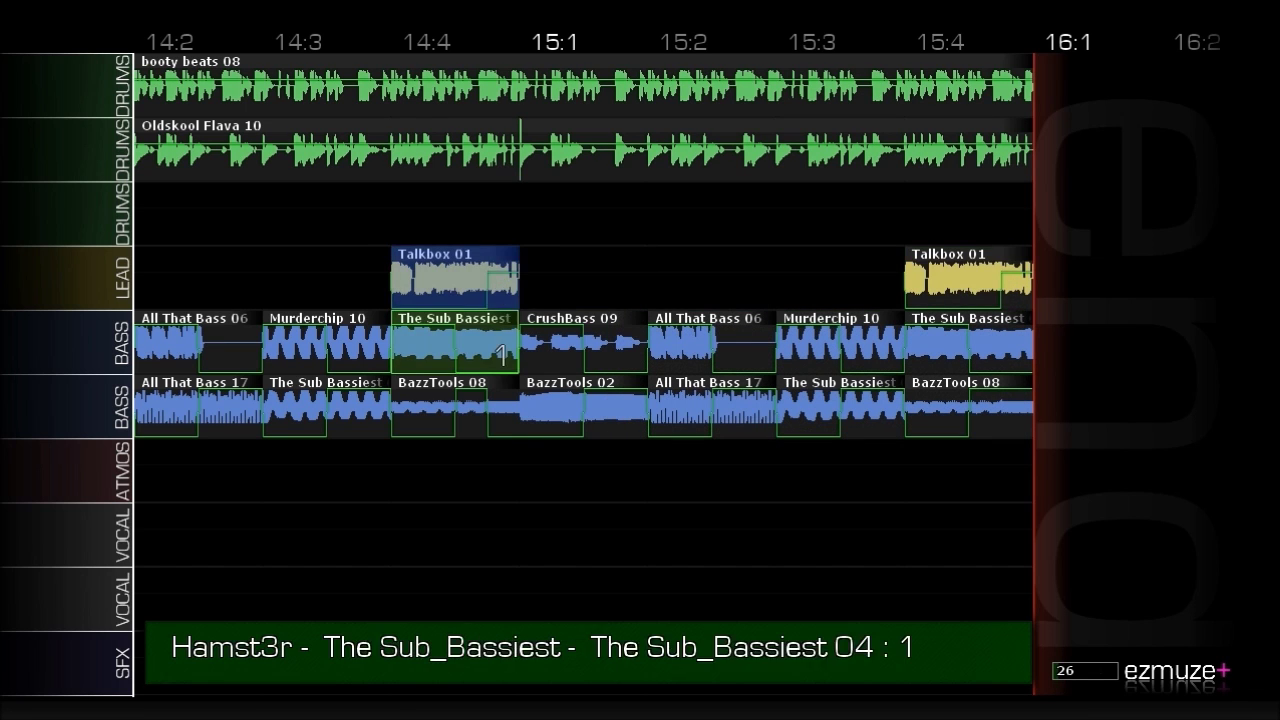
pyautogui.press('Down')
pyautogui.press('Return')
pyautogui.press('Right')
pyautogui.press('Right')
pyautogui.press('Right')
pyautogui.press('Right')
pyautogui.press('Return')
pyautogui.press('Escape')
# Replace the lead sample at 15:4 with Talkbox 02.
pyautogui.press('Up')
pyautogui.press('Up')
pyautogui.press('Return')
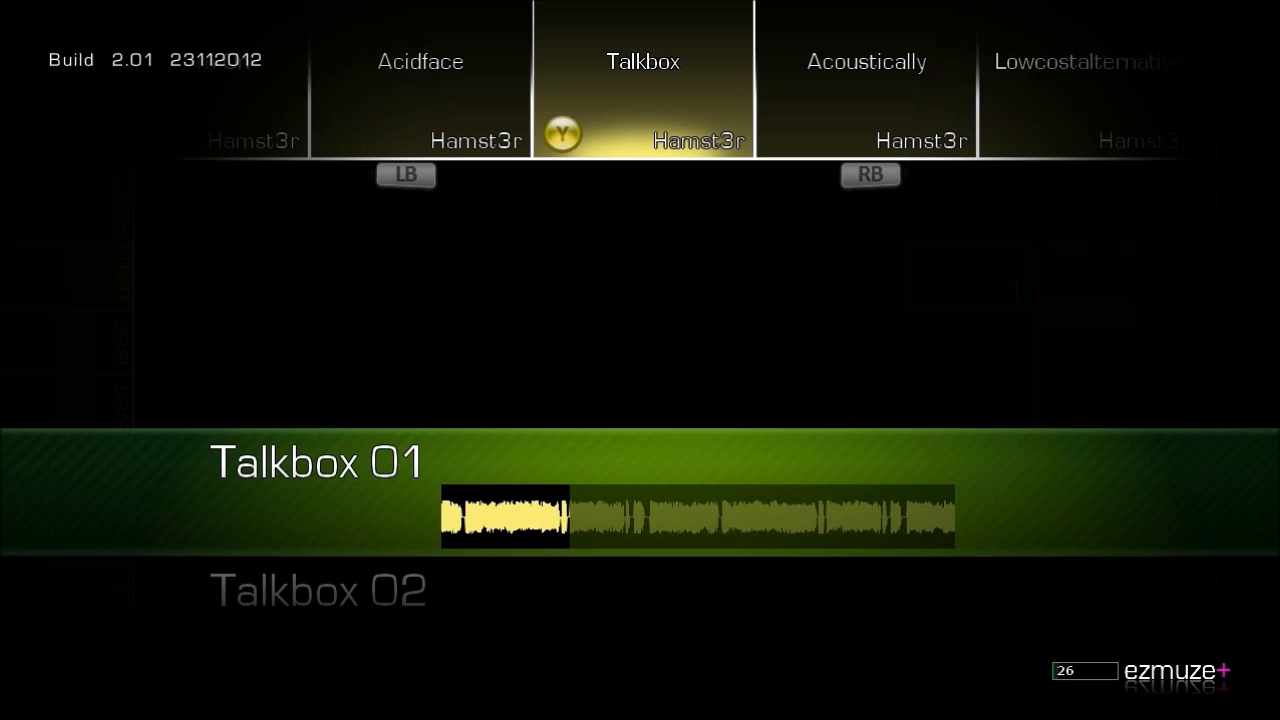
pyautogui.press('Down')
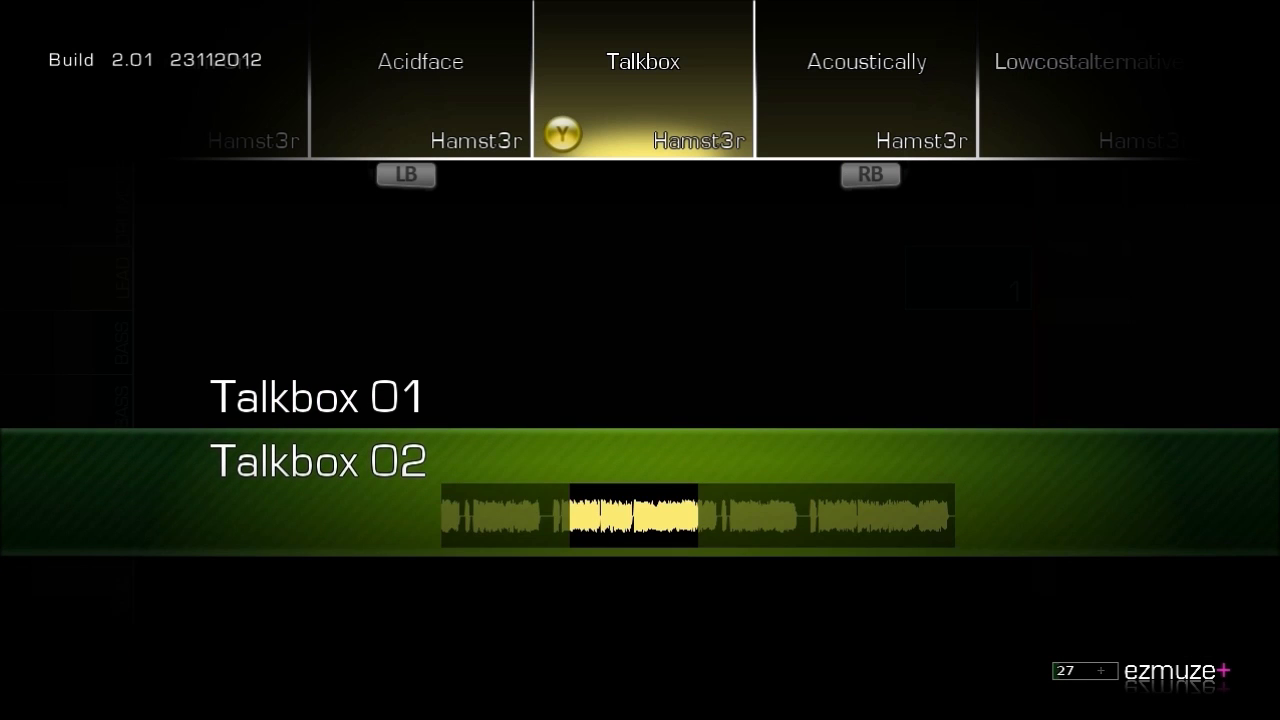
pyautogui.press('Return')
# Open the volume automation and raise the level over the last quarter of 14:4 on the lead track.
pyautogui.press('Left')
pyautogui.press('Left')
pyautogui.press('Left')
pyautogui.press('Left')
pyautogui.press('Left')
pyautogui.press('Left')
pyautogui.press('Left')
pyautogui.press('Left')
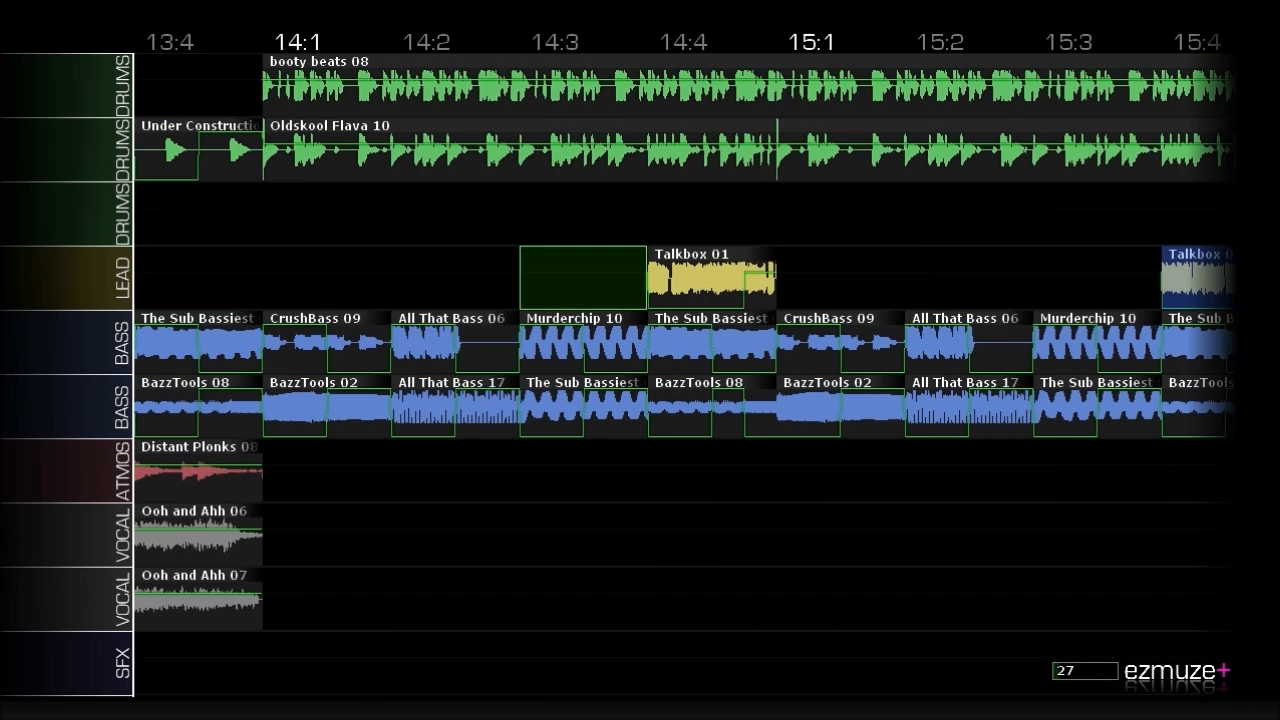
pyautogui.press('Right')
pyautogui.press('Right')
pyautogui.press('Left')
pyautogui.press('Return')
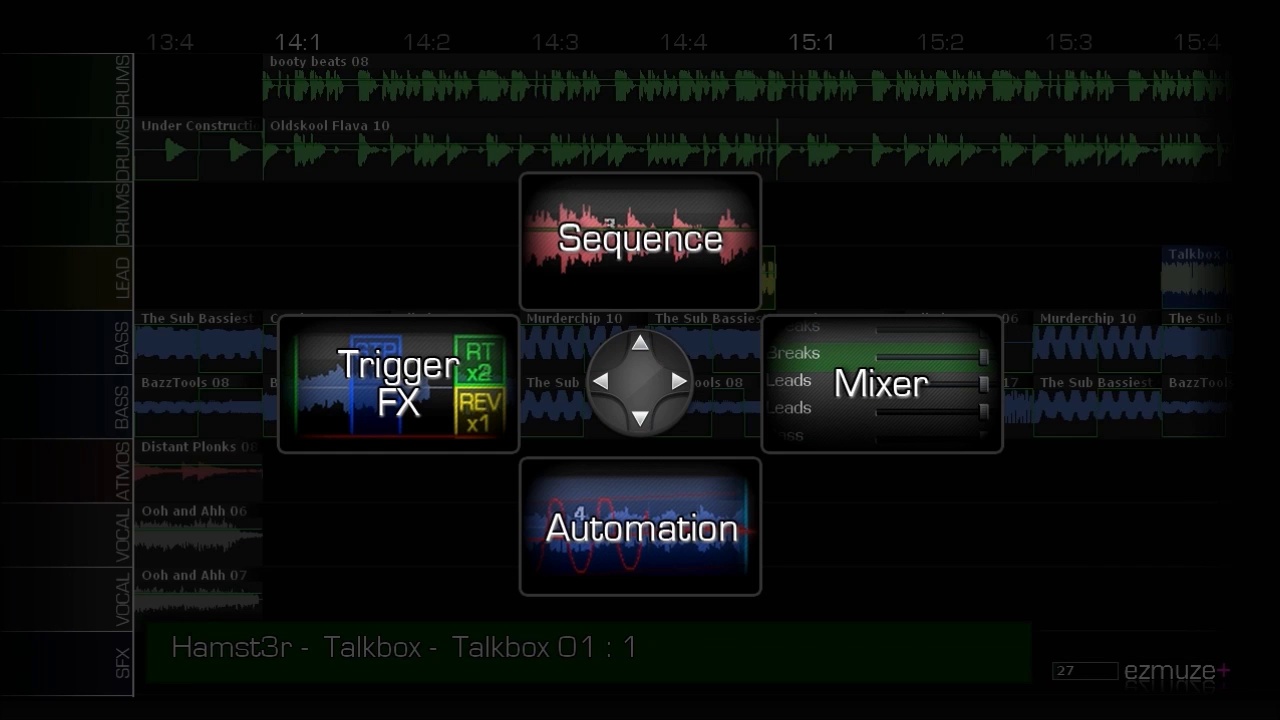
pyautogui.press('Down')
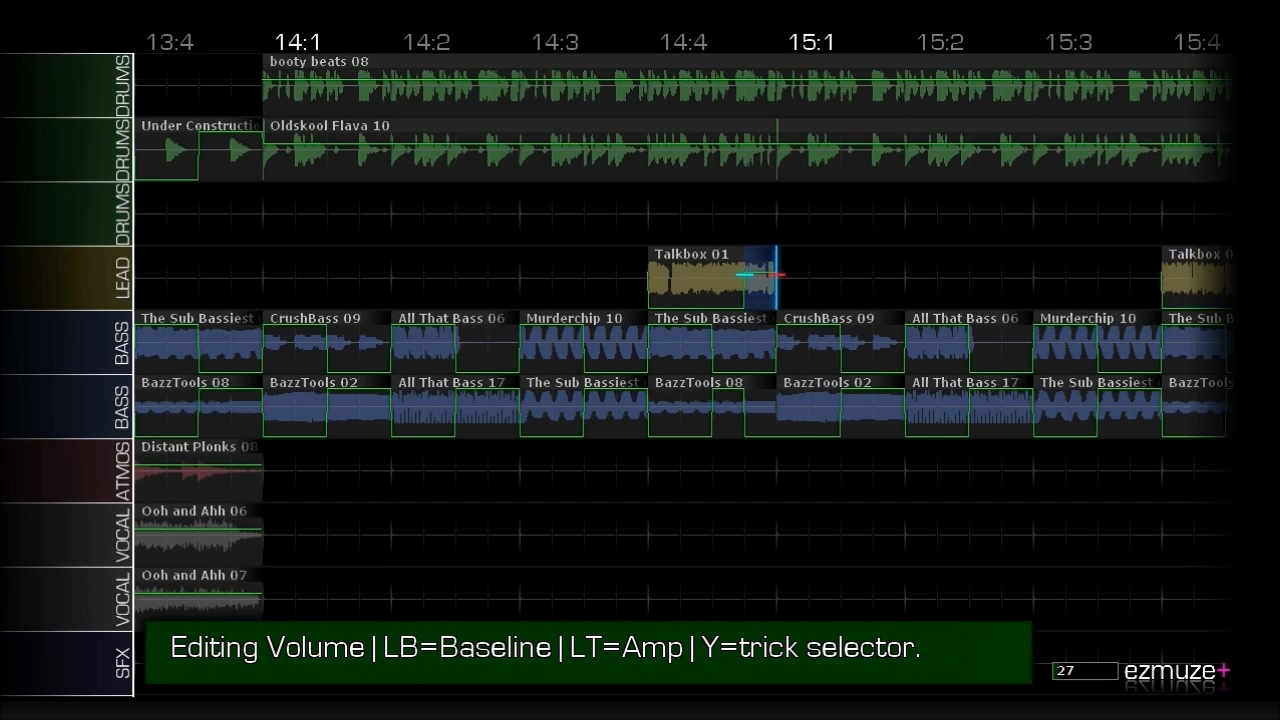
pyautogui.press('Up')
# Raise the Volume over the last quarter of 15:4 on the lead track and return to the Sequence view.
pyautogui.press('Right')
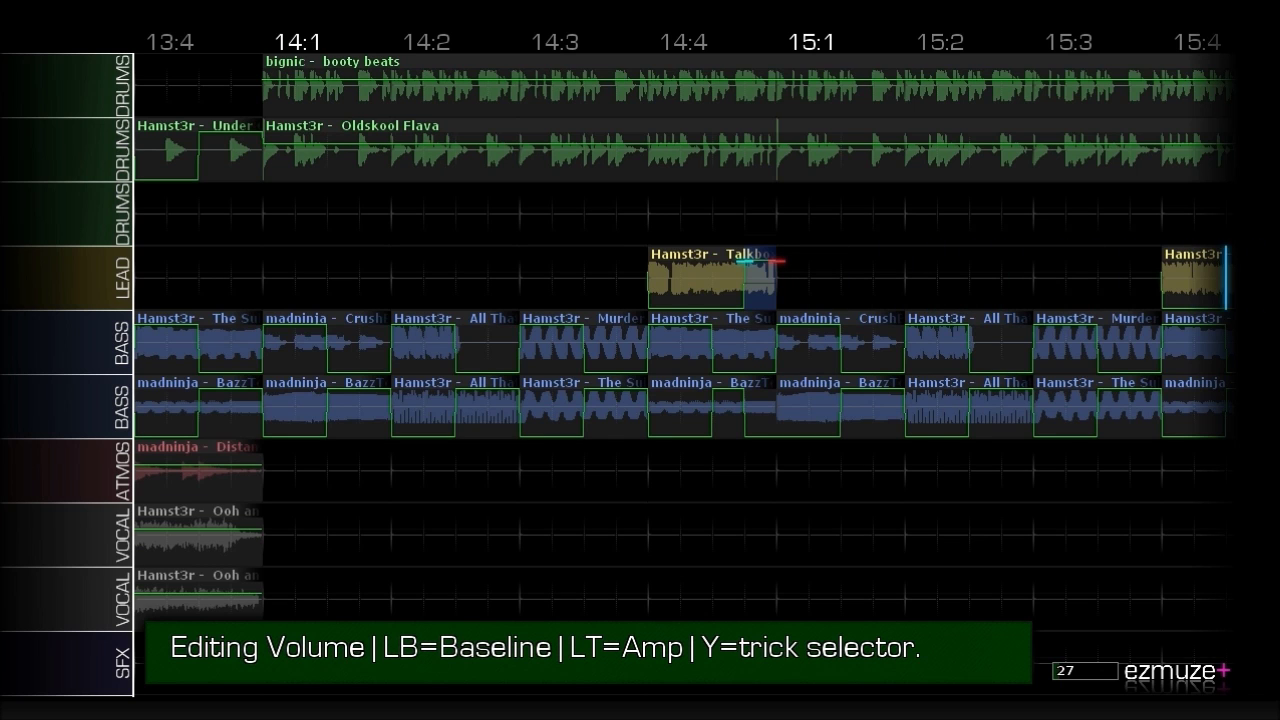
pyautogui.press('Right')
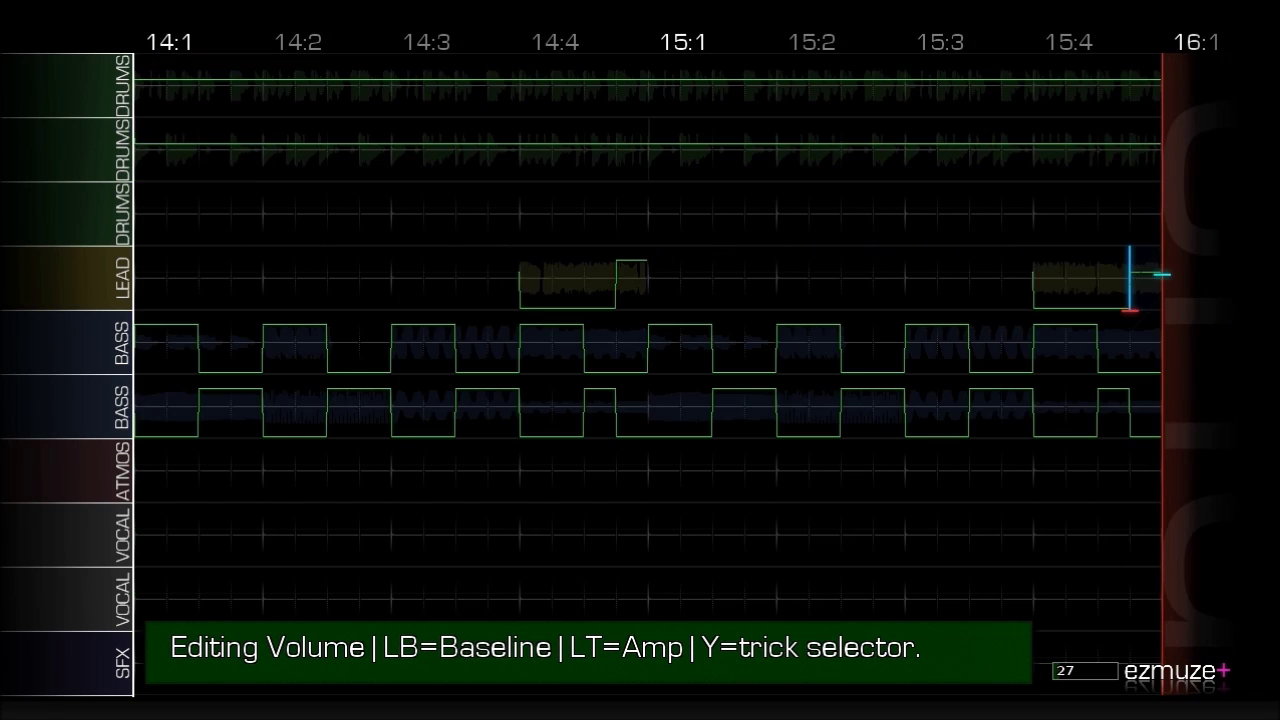
pyautogui.press('Escape')
# Play back bars 14 and 15 to check the new lead parts.
pyautogui.press('Left')
pyautogui.press('Left')
pyautogui.press('Left')
pyautogui.press('Left')
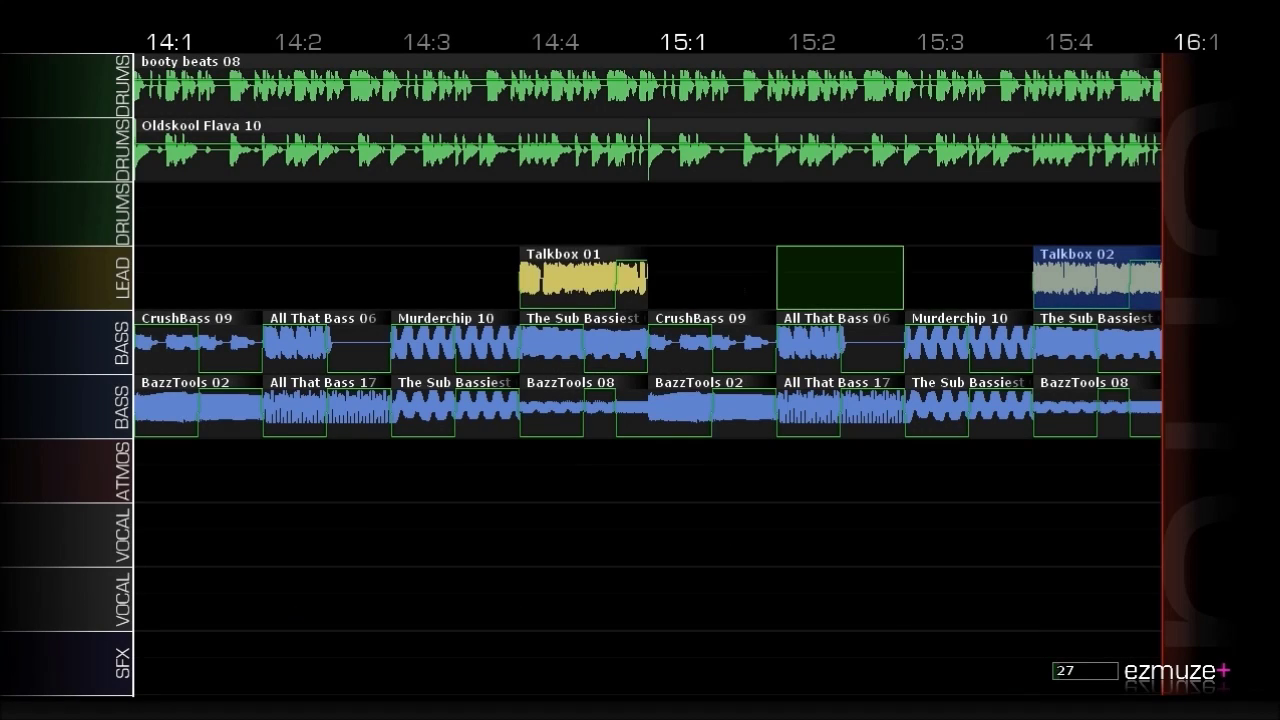
pyautogui.press('Left')
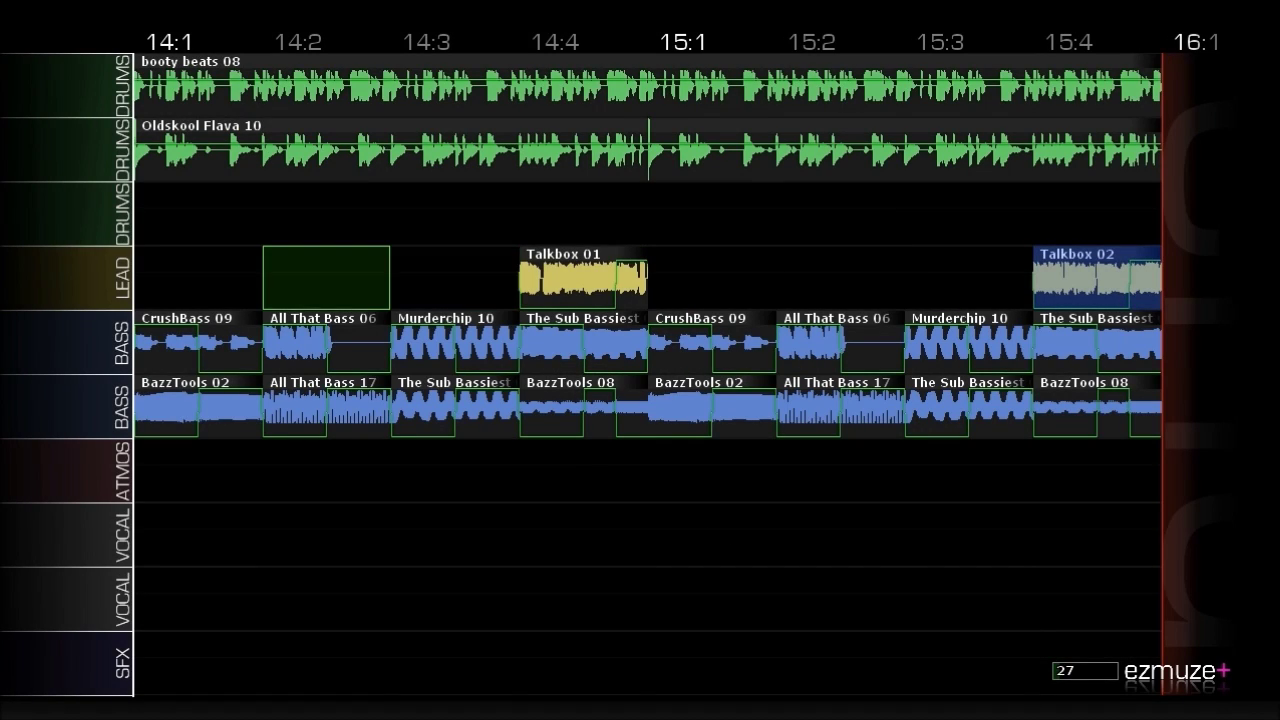
pyautogui.press('space')
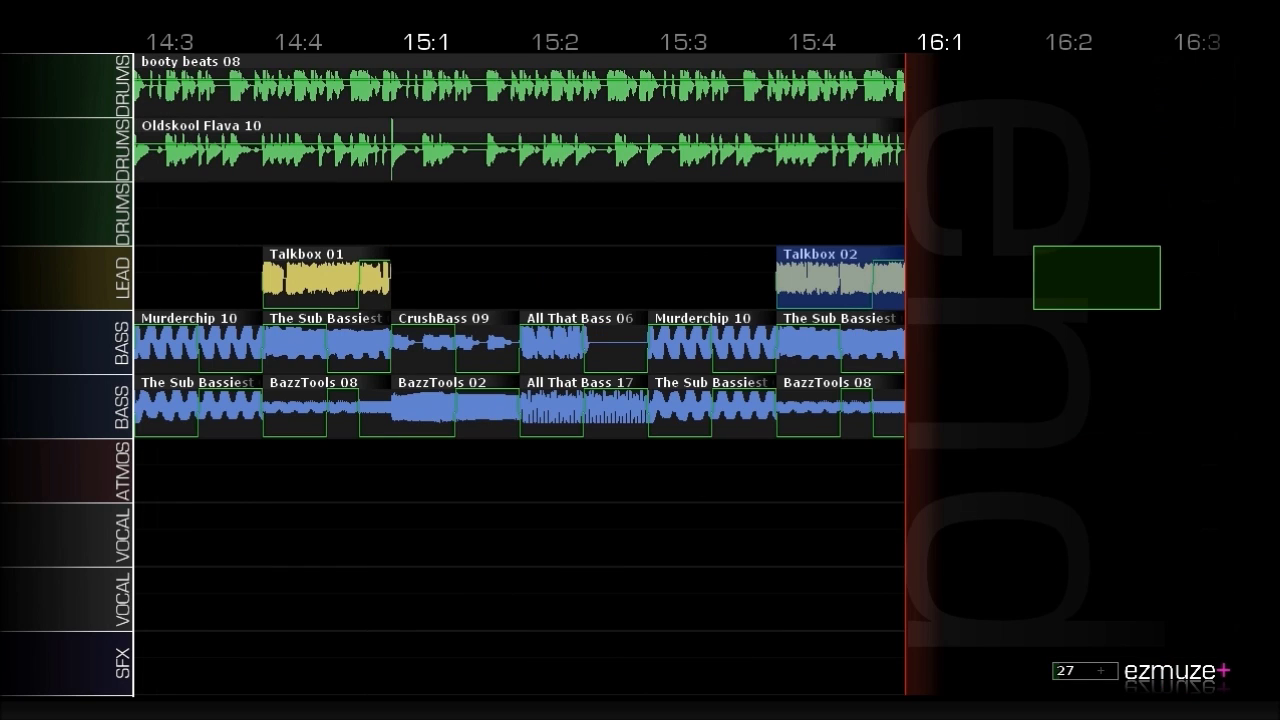
# Duplicate bars 14 and 15 from the upper drum track to the lower bass track at 16:1 with Quick Copy+Paste Area.
pyautogui.press('Up')
pyautogui.press('Left')
pyautogui.press('Left')
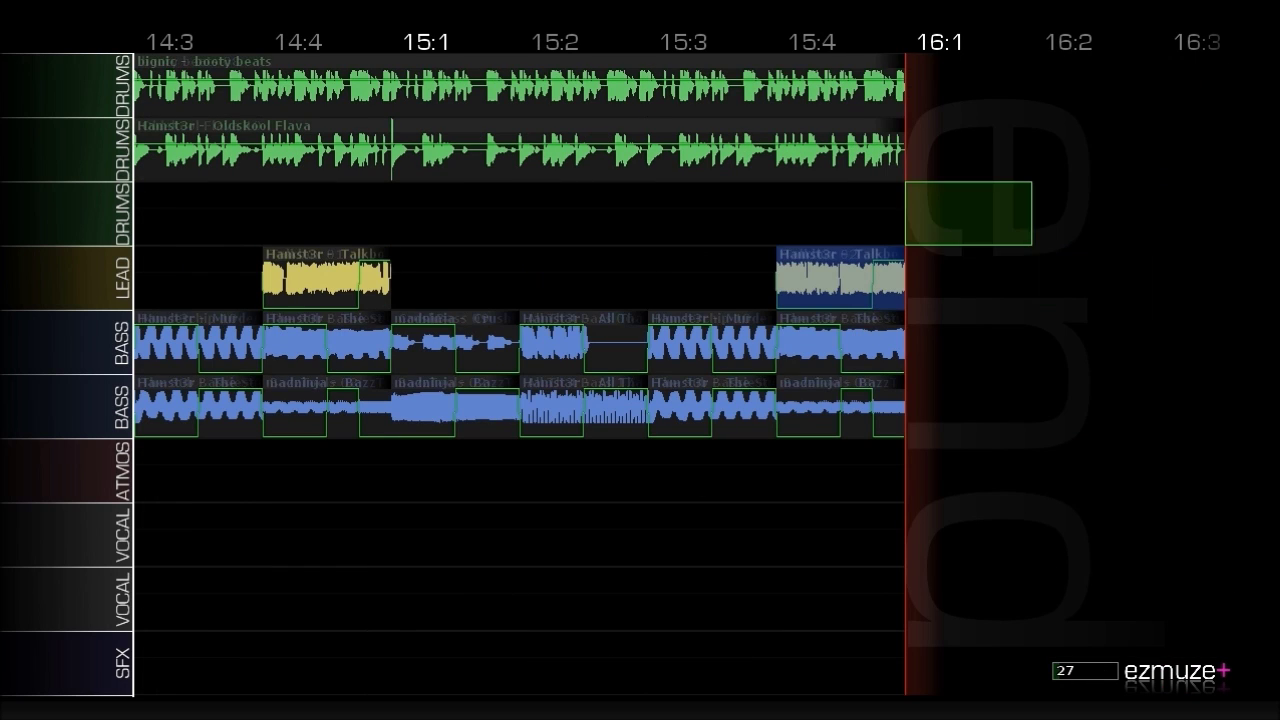
pyautogui.press('Up')
pyautogui.press('Up')
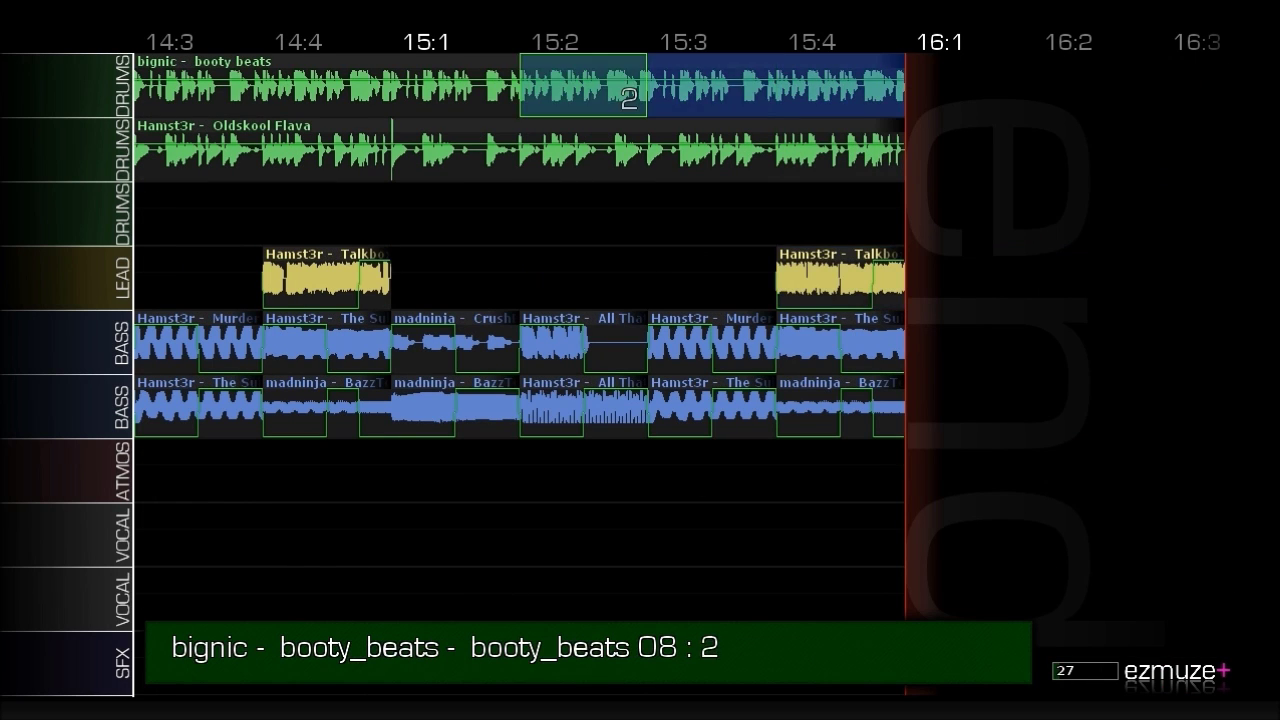
pyautogui.hotkey('shift', 'Left')
pyautogui.hotkey('shift', 'Left')
pyautogui.hotkey('shift', 'Left')
pyautogui.hotkey('shift', 'Left')
pyautogui.hotkey('shift', 'Left')
pyautogui.hotkey('shift', 'Down')
pyautogui.hotkey('shift', 'Down')
pyautogui.hotkey('shift', 'Down')
pyautogui.hotkey('shift', 'Down')
pyautogui.hotkey('shift', 'Down')
pyautogui.hotkey('shift', 'Right')
pyautogui.hotkey('shift', 'Right')
pyautogui.hotkey('shift', 'Right')
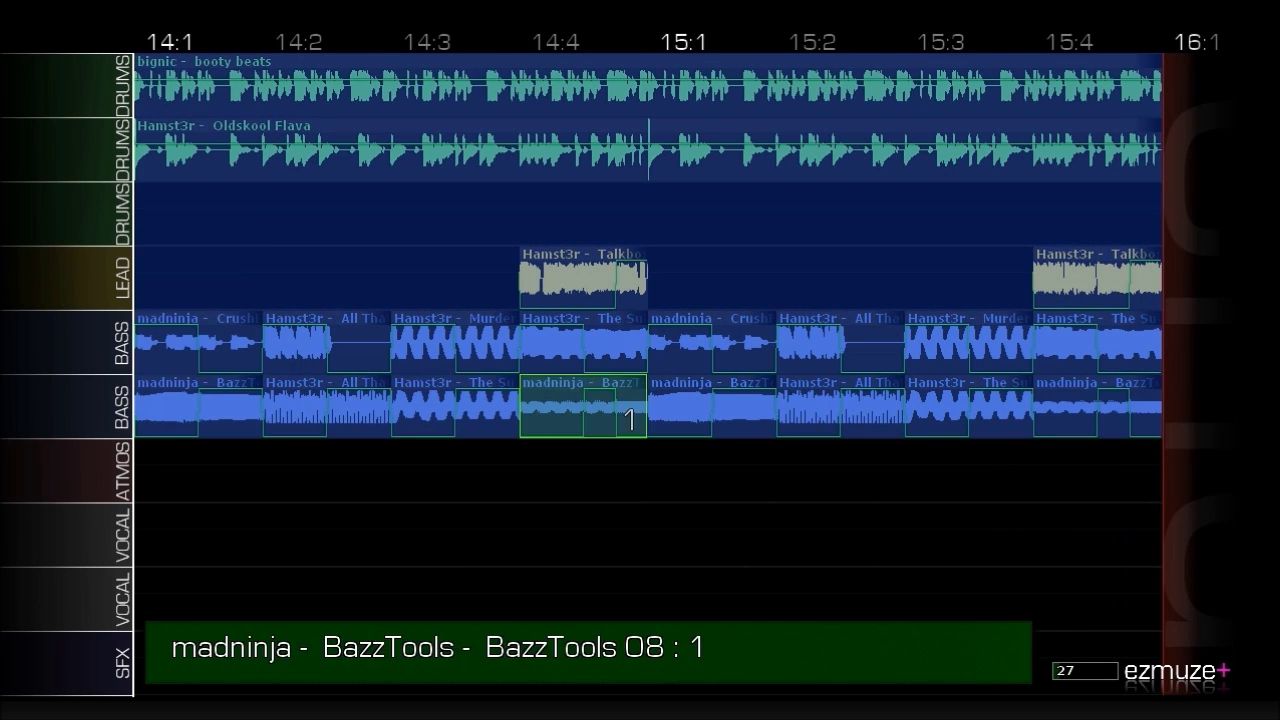
pyautogui.hotkey('shift', 'Right')
pyautogui.hotkey('shift', 'Right')
pyautogui.hotkey('shift', 'Right')
pyautogui.hotkey('shift', 'Right')
pyautogui.hotkey('shift', 'Right')
pyautogui.press('Return')
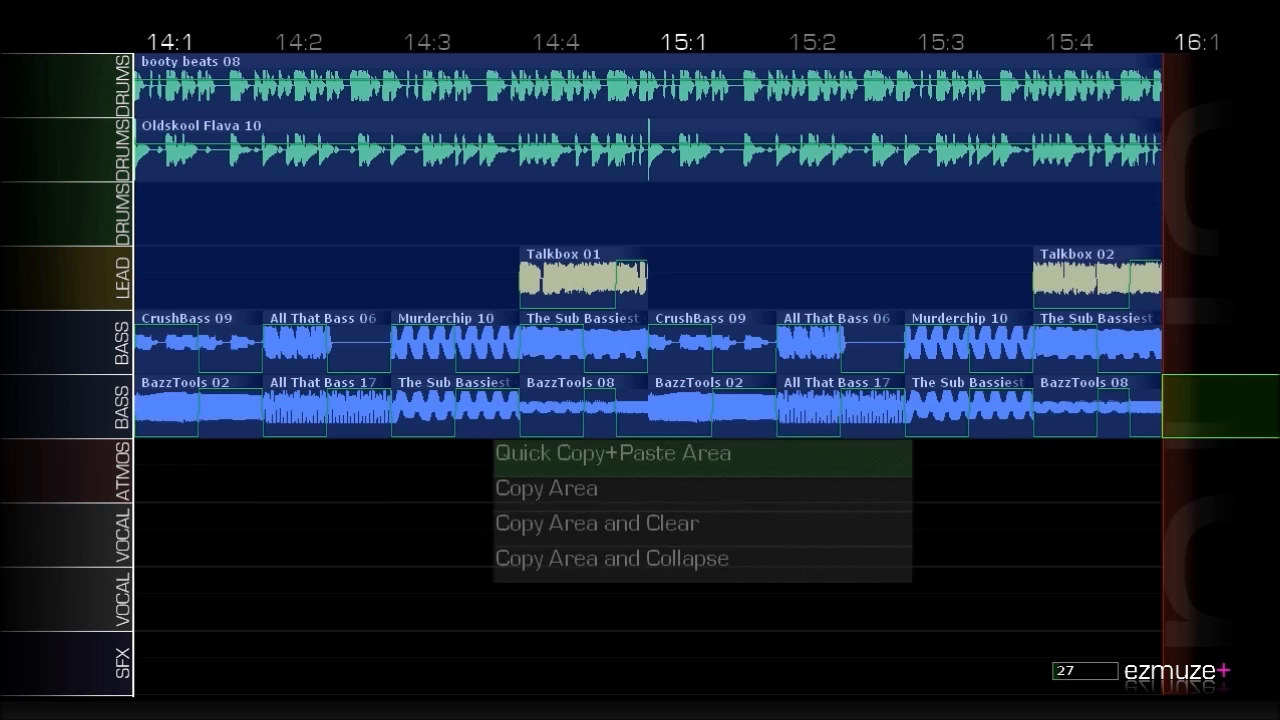
pyautogui.press('Return')
# Select the Distant Plonks clips from 12:1 through 13:4 on the atmos track for copying.
pyautogui.press('Up')
pyautogui.press('Left')
pyautogui.press('Left')
pyautogui.press('Left')
pyautogui.press('Left')
pyautogui.press('Left')
pyautogui.press('Left')
pyautogui.press('Left')
pyautogui.press('Left')
pyautogui.press('Left')
pyautogui.press('Left')
pyautogui.press('Left')
pyautogui.press('Left')
pyautogui.press('Left')
pyautogui.press('Left')
pyautogui.press('Left')
pyautogui.press('Left')
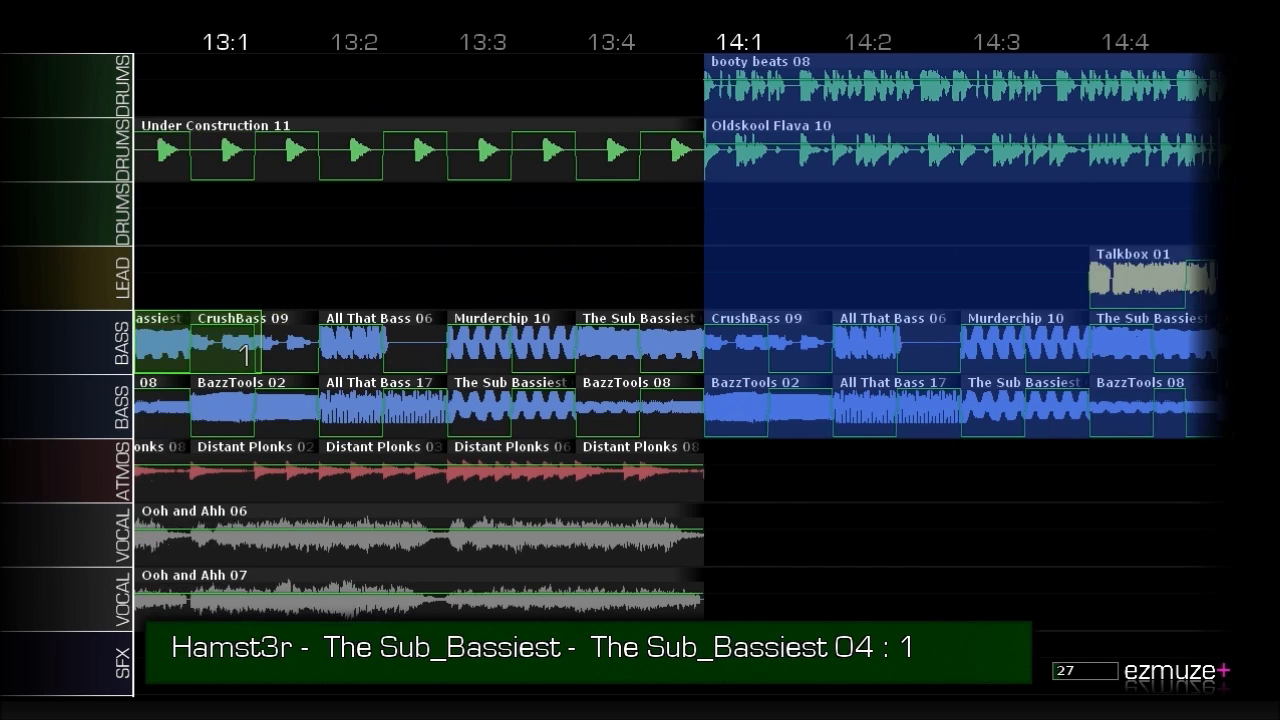
pyautogui.press('Down')
pyautogui.press('Down')
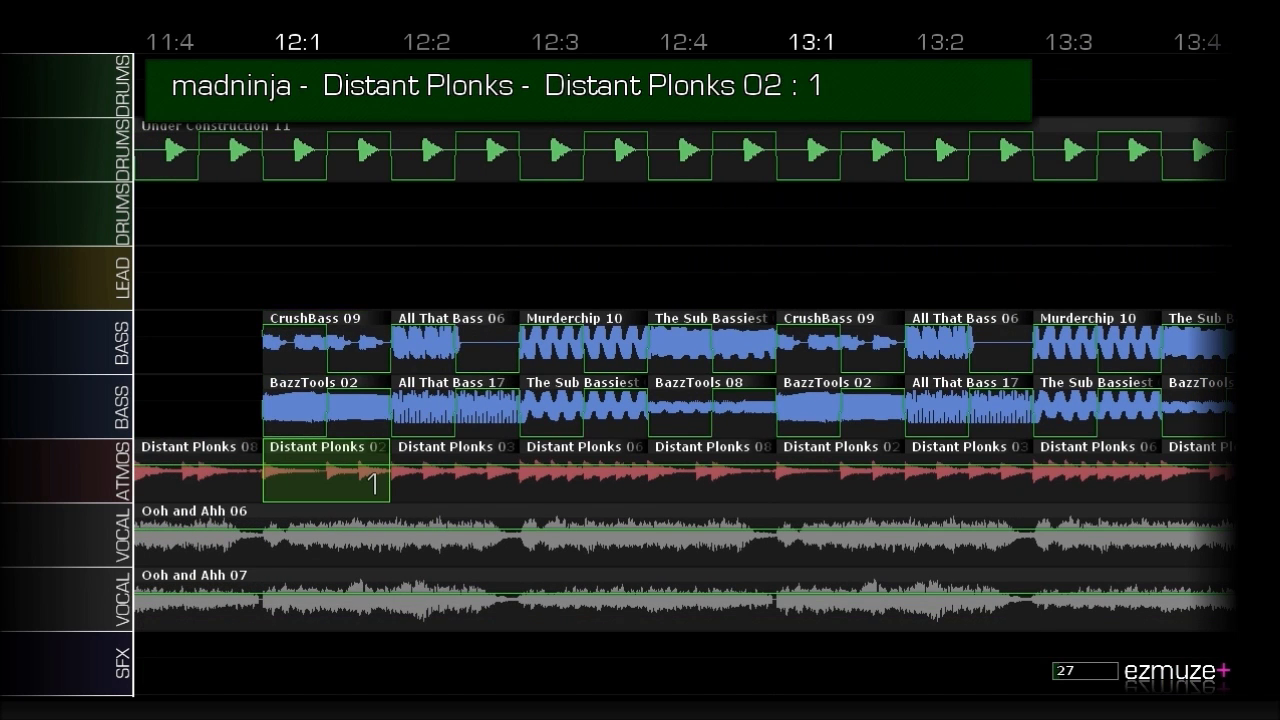
pyautogui.press('Return')
pyautogui.press('Right')
pyautogui.press('Right')
pyautogui.press('Right')
pyautogui.press('Right')
pyautogui.press('Right')
pyautogui.press('Right')
pyautogui.press('Right')
pyautogui.press('Right')
pyautogui.press('Right')
pyautogui.press('Right')
pyautogui.press('Left')
pyautogui.press('Left')
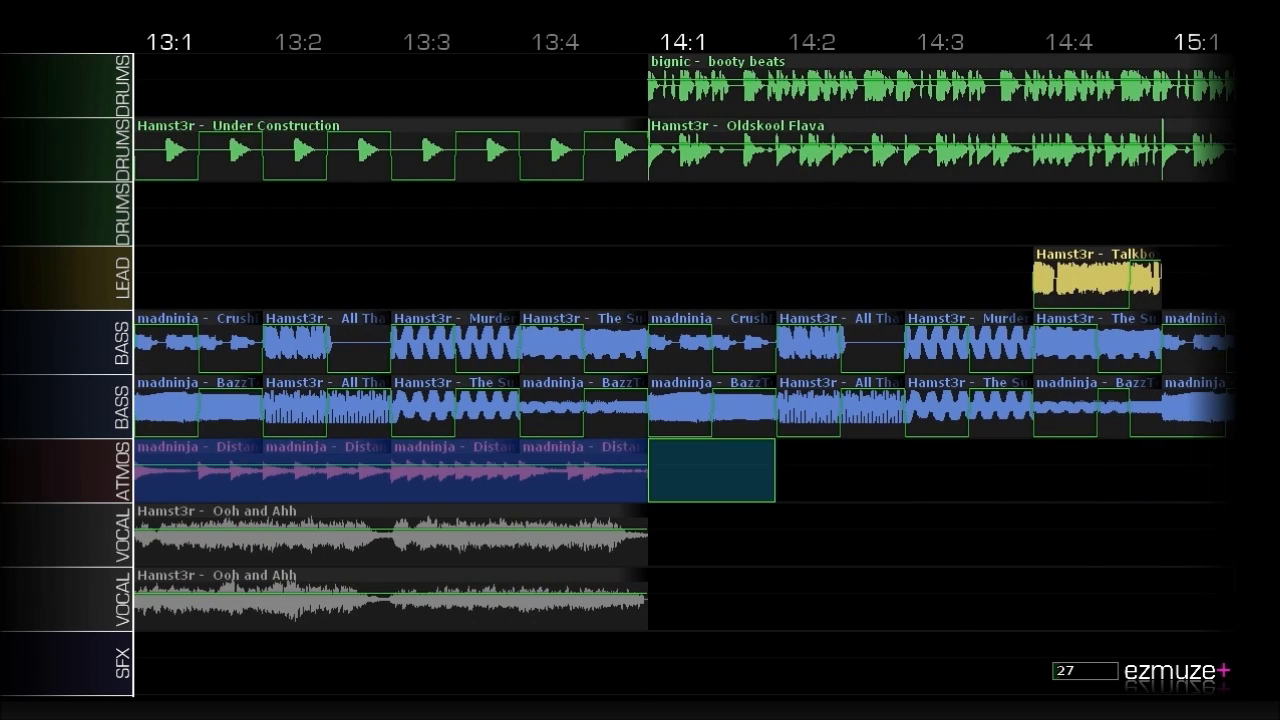
pyautogui.press('Left')
pyautogui.press('Return')
# Repeat the copied Distant Plonks pattern along the atmos track through 17:4.
pyautogui.press('Right')
pyautogui.press('Right')
pyautogui.press('Right')
pyautogui.press('Right')
pyautogui.press('Right')
pyautogui.press('Right')
pyautogui.press('Right')
pyautogui.press('Right')
pyautogui.press('Right')
pyautogui.press('Return')
pyautogui.press('Return')
pyautogui.press('Right')
pyautogui.press('Right')
pyautogui.press('Right')
pyautogui.press('Right')
pyautogui.press('Right')
pyautogui.press('Right')
pyautogui.press('Right')
pyautogui.press('Right')
pyautogui.press('Right')
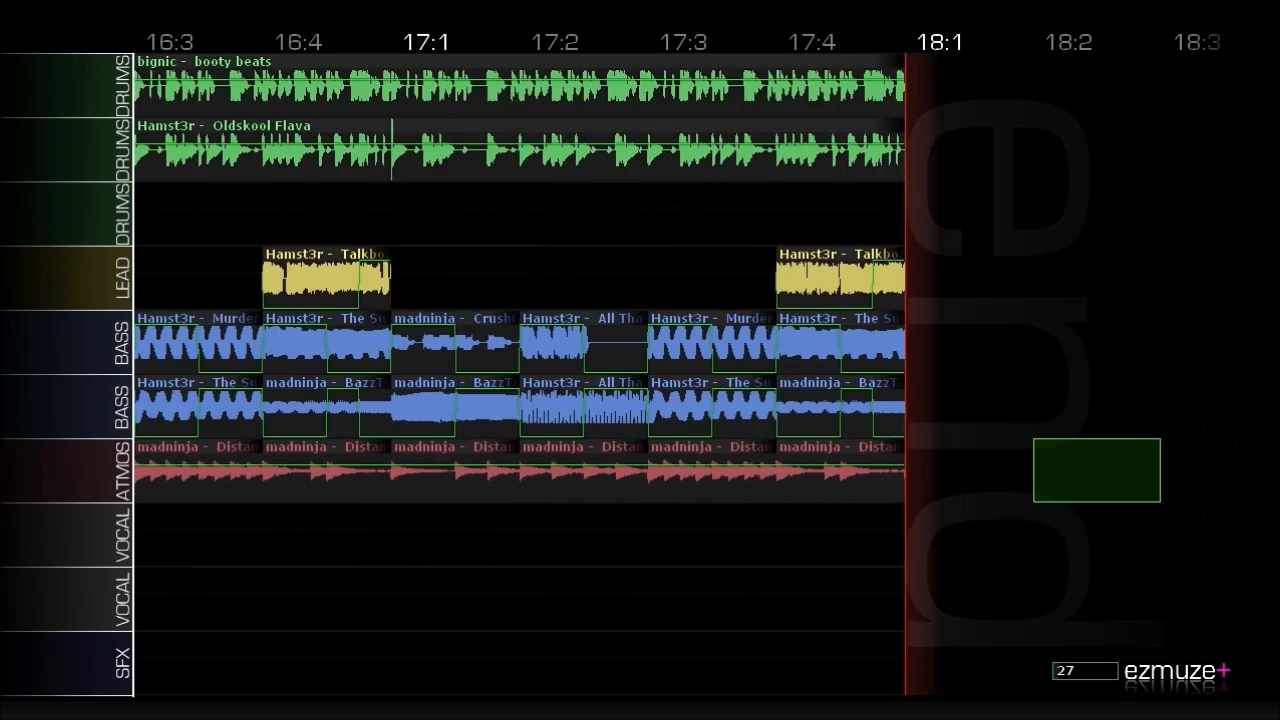
# Set the raised volume sections on the upper bass track to 75 from 16:1 through 17:1.
pyautogui.press('Left')
pyautogui.press('Left')
pyautogui.press('Left')
pyautogui.press('Left')
pyautogui.press('Left')
pyautogui.press('Left')
pyautogui.press('Left')
pyautogui.press('Left')
pyautogui.press('Left')
pyautogui.press('Left')
pyautogui.press('Left')
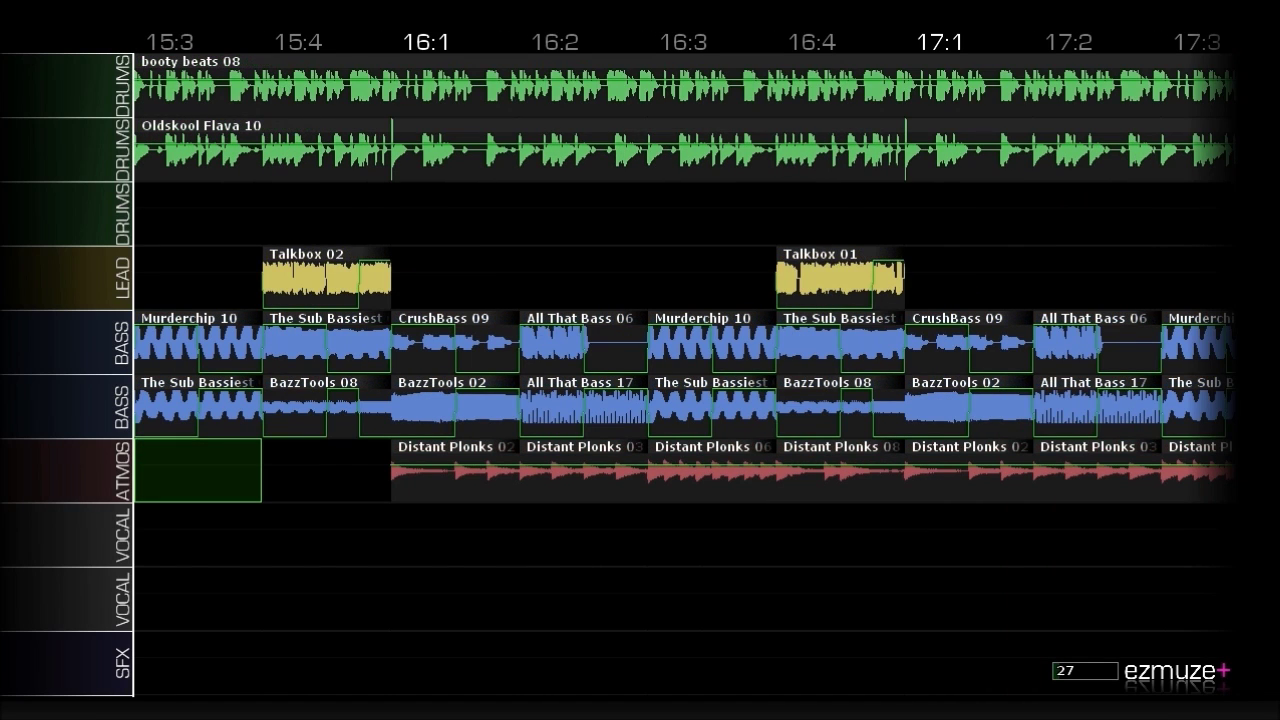
pyautogui.press('Right')
pyautogui.press('Right')
pyautogui.press('Up')
pyautogui.press('Up')
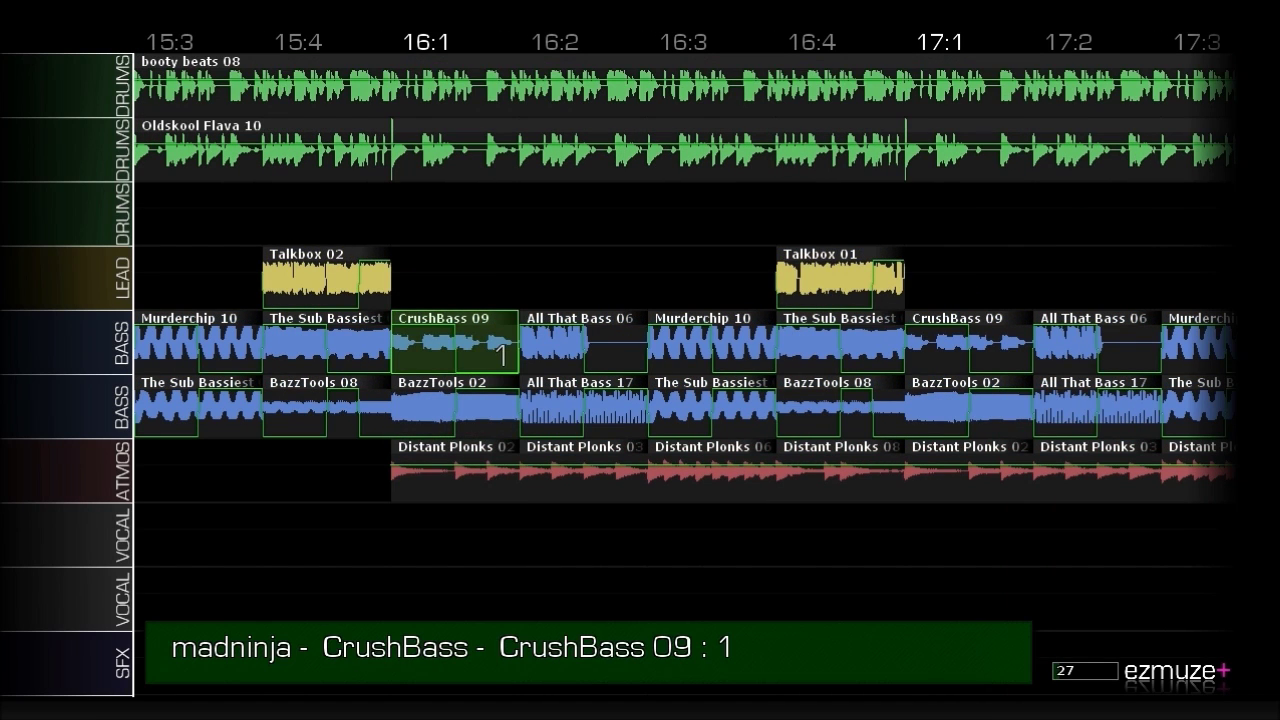
pyautogui.hotkey('shift', 'Right')
pyautogui.hotkey('shift', 'Right')
pyautogui.hotkey('shift', 'Right')
pyautogui.hotkey('shift', 'Left')
pyautogui.hotkey('shift', 'Right')
pyautogui.hotkey('shift', 'Left')
pyautogui.hotkey('shift', 'Left')
pyautogui.hotkey('shift', 'Left')
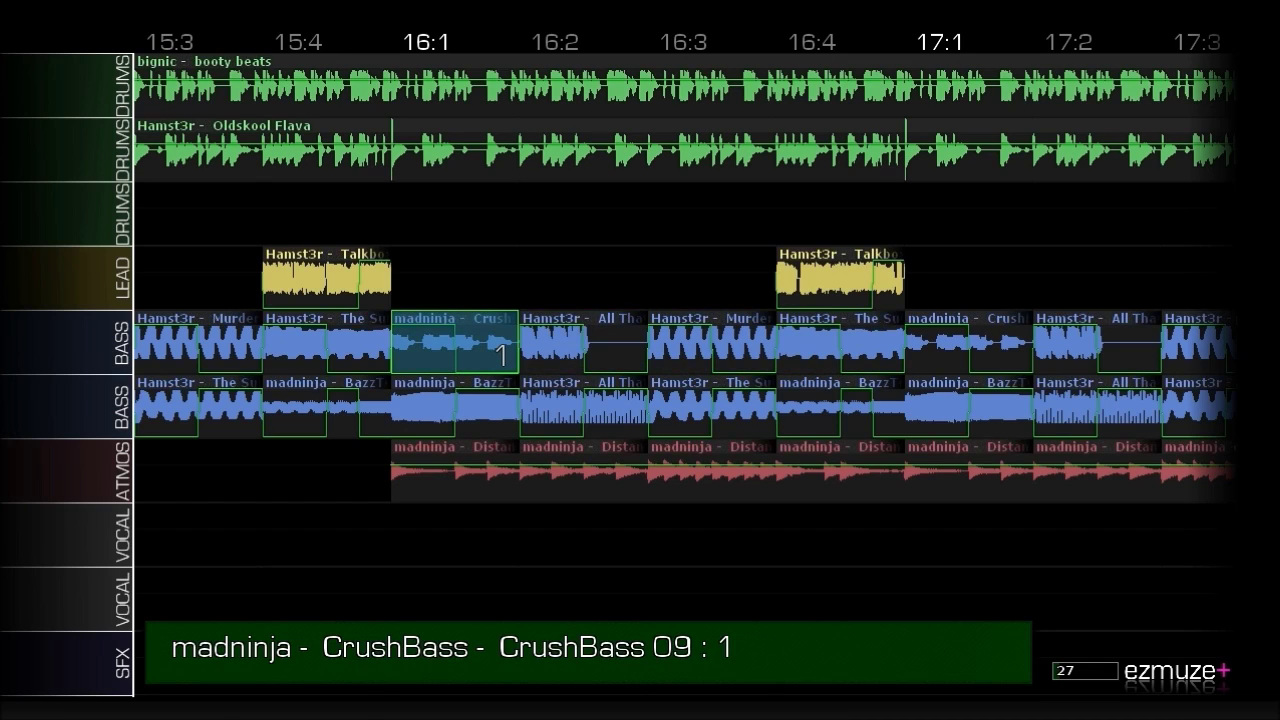
pyautogui.press('Return')
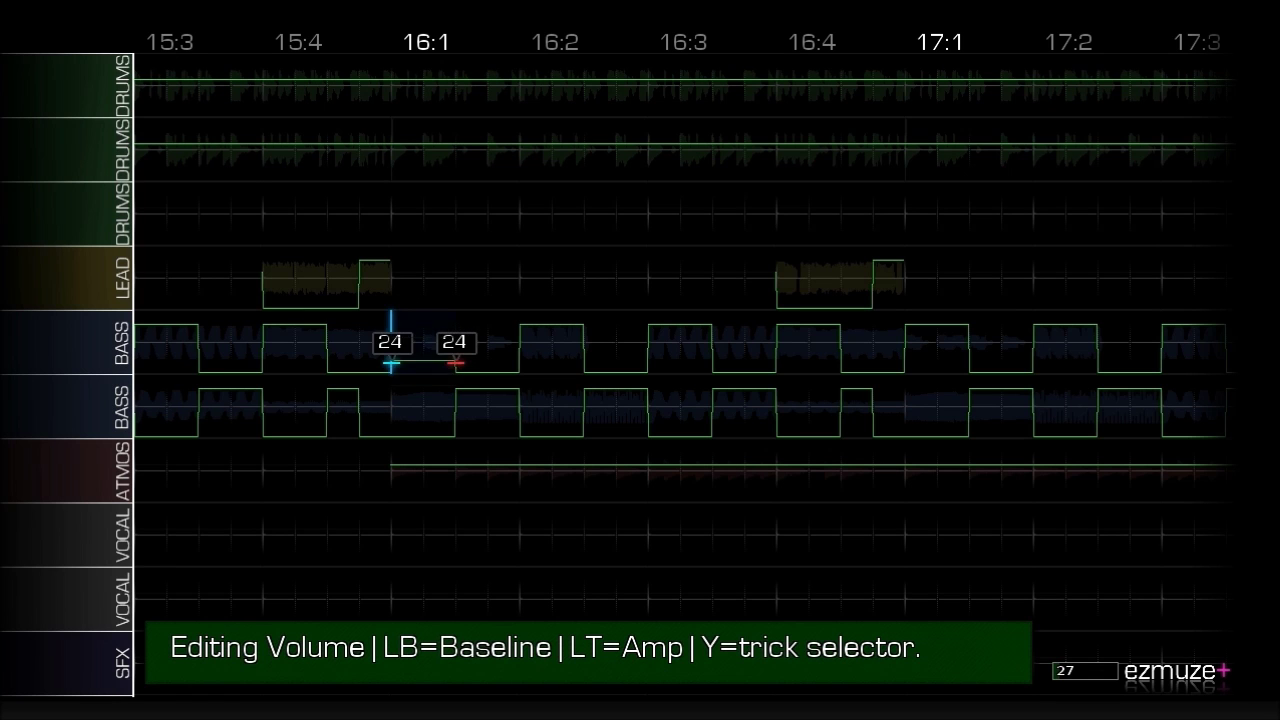
pyautogui.press('Return')
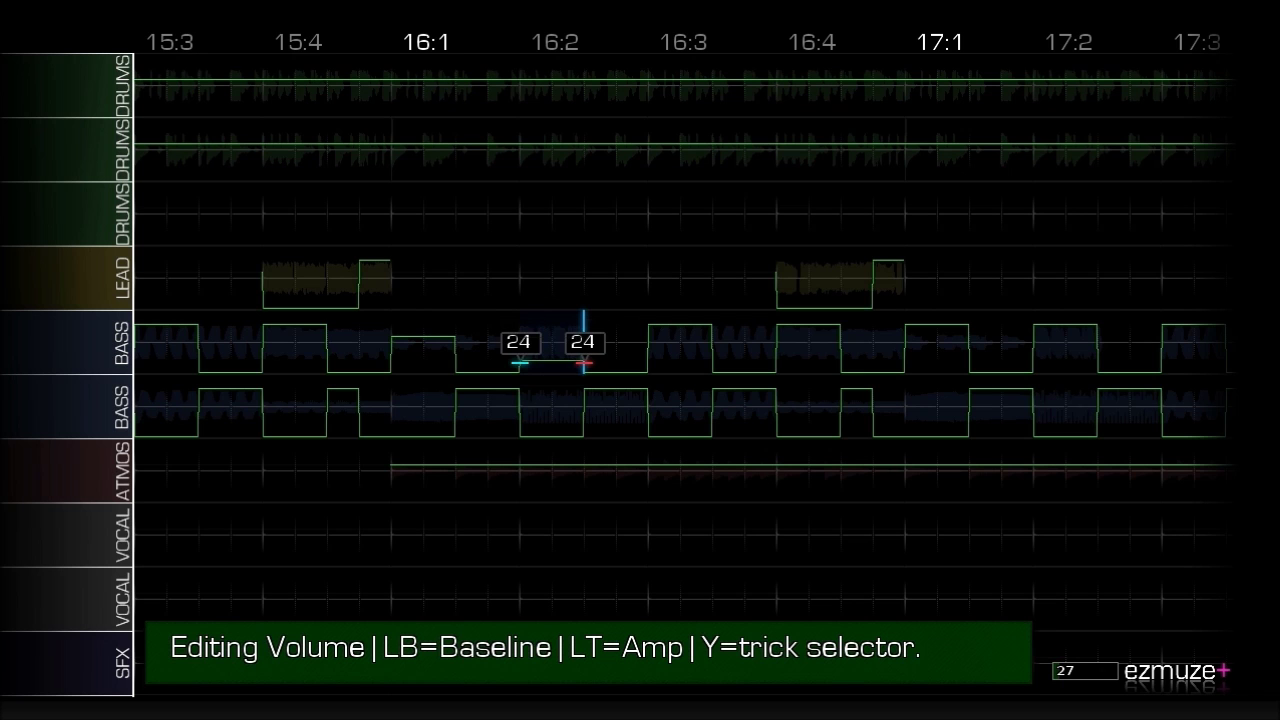
pyautogui.press('Right')
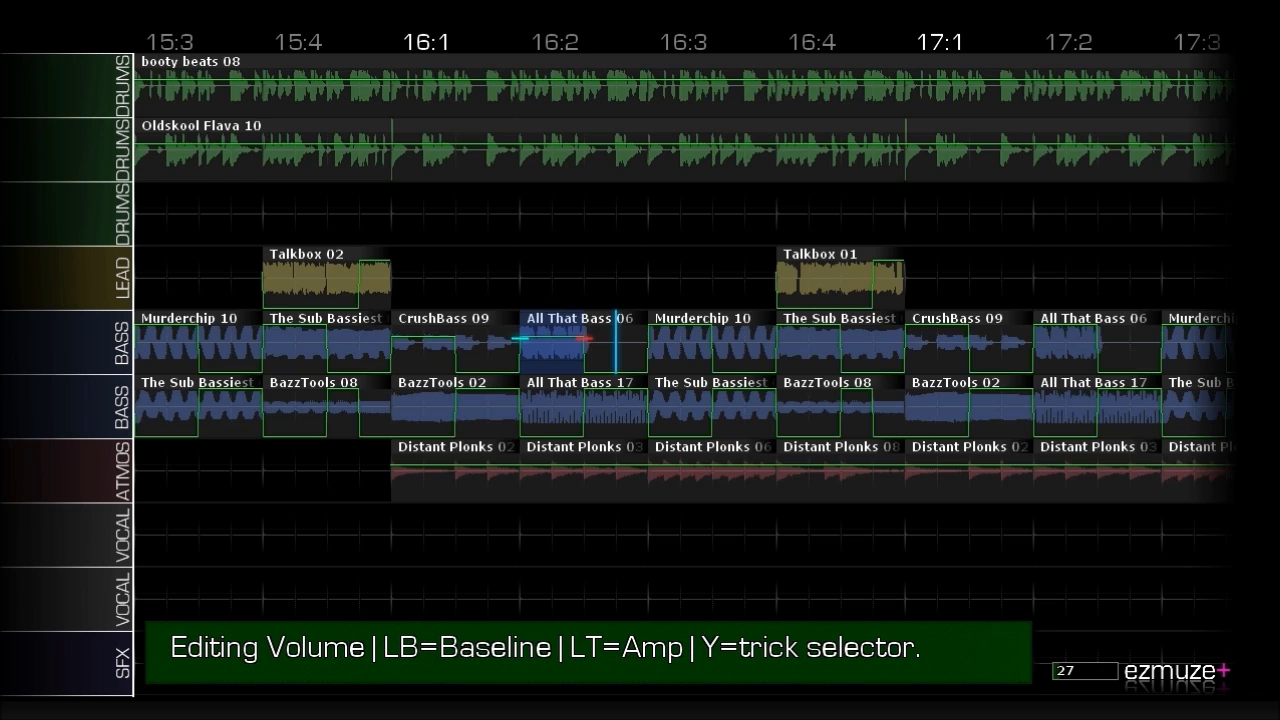
pyautogui.press('Right')
pyautogui.press('Right')
pyautogui.press('Right')
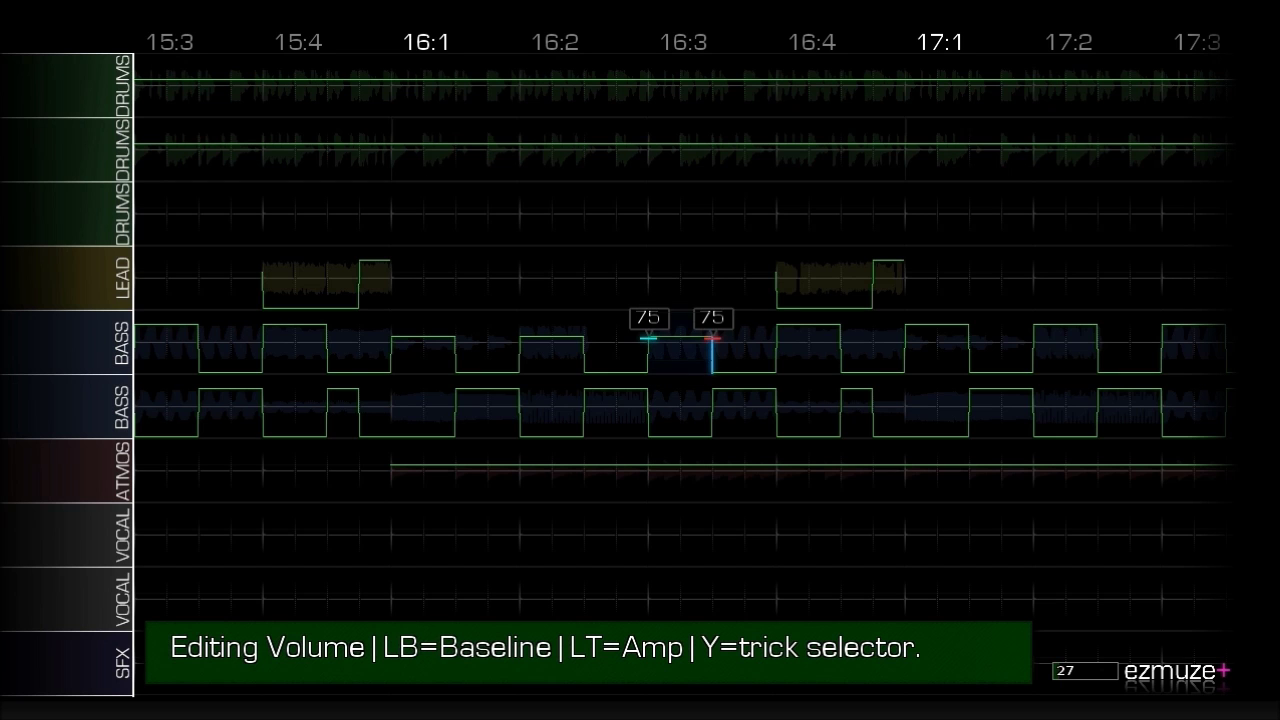
pyautogui.press('Right')
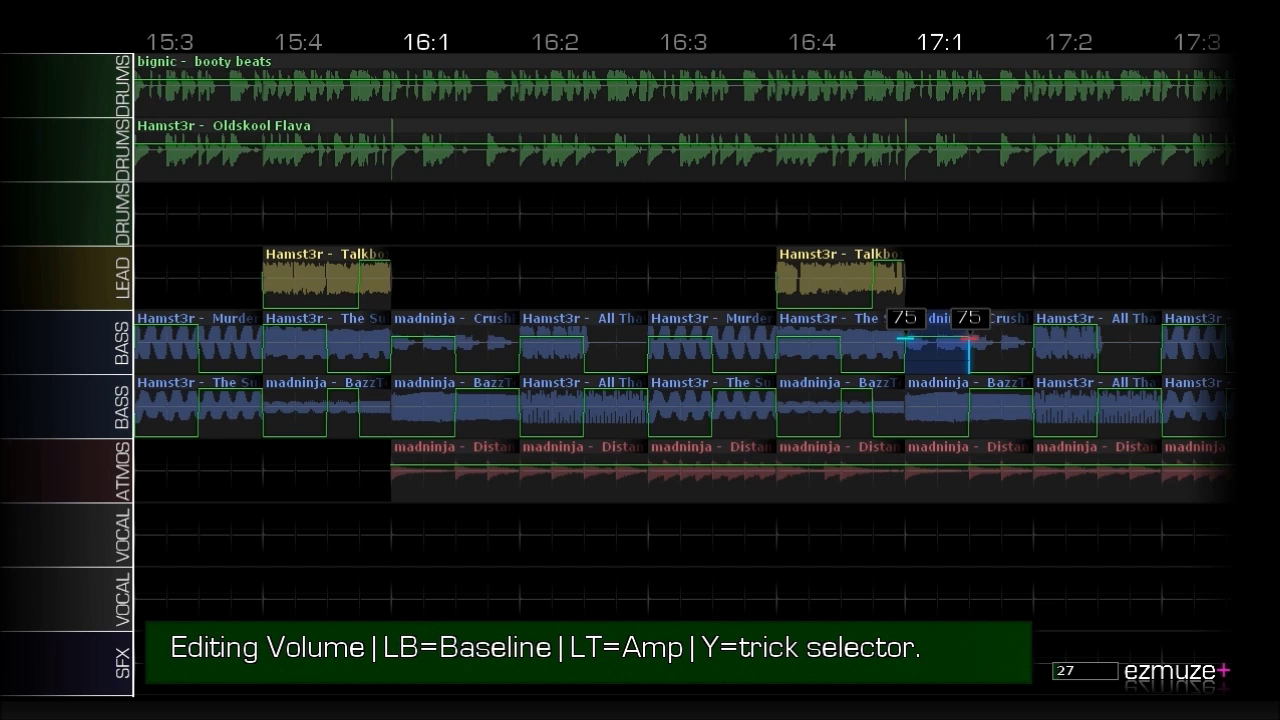
pyautogui.press('Escape')
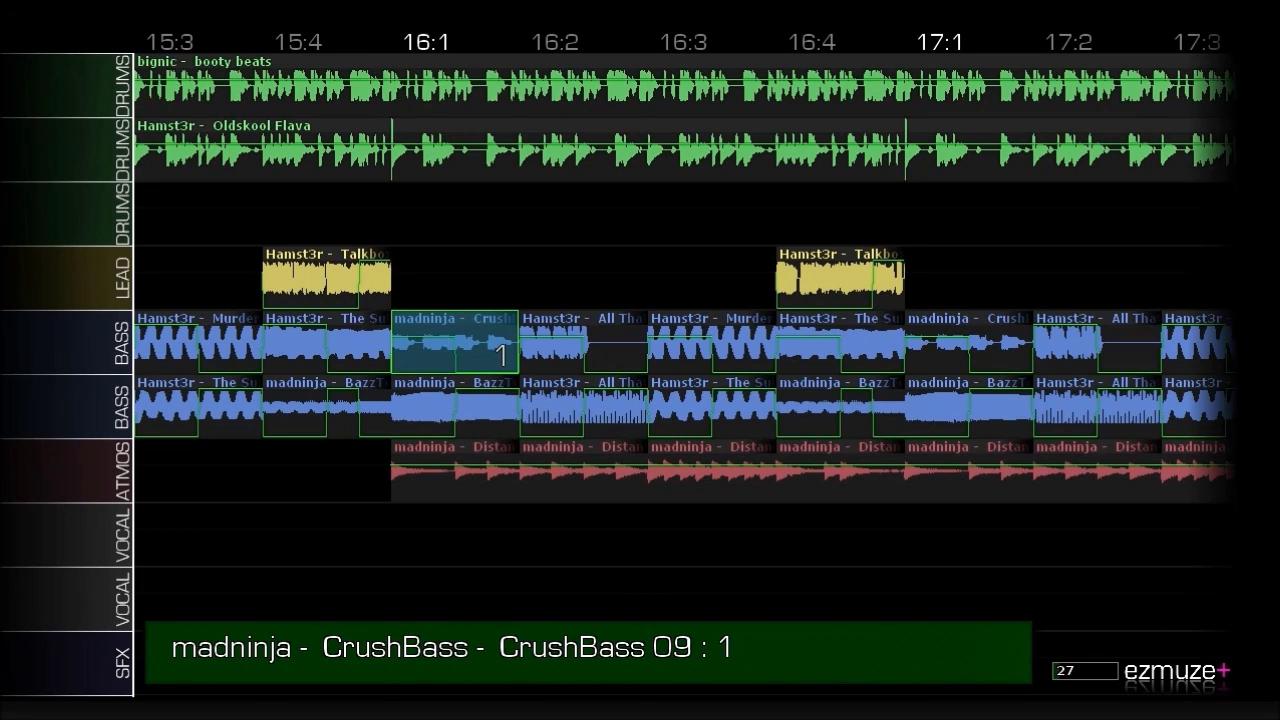
# Return to the start of the song and briefly play it back from 0:1.
pyautogui.press('Left')
pyautogui.press('Left')
pyautogui.press('Left')
pyautogui.press('Left')
pyautogui.press('Left')
pyautogui.press('Left')
pyautogui.press('Left')
pyautogui.press('Left')
pyautogui.press('Left')
pyautogui.press('Left')
pyautogui.press('Left')
pyautogui.press('Left')
pyautogui.press('Left')
pyautogui.press('Left')
pyautogui.press('Left')
pyautogui.press('Left')
pyautogui.press('Left')
pyautogui.press('Left')
pyautogui.press('Left')
pyautogui.press('Left')
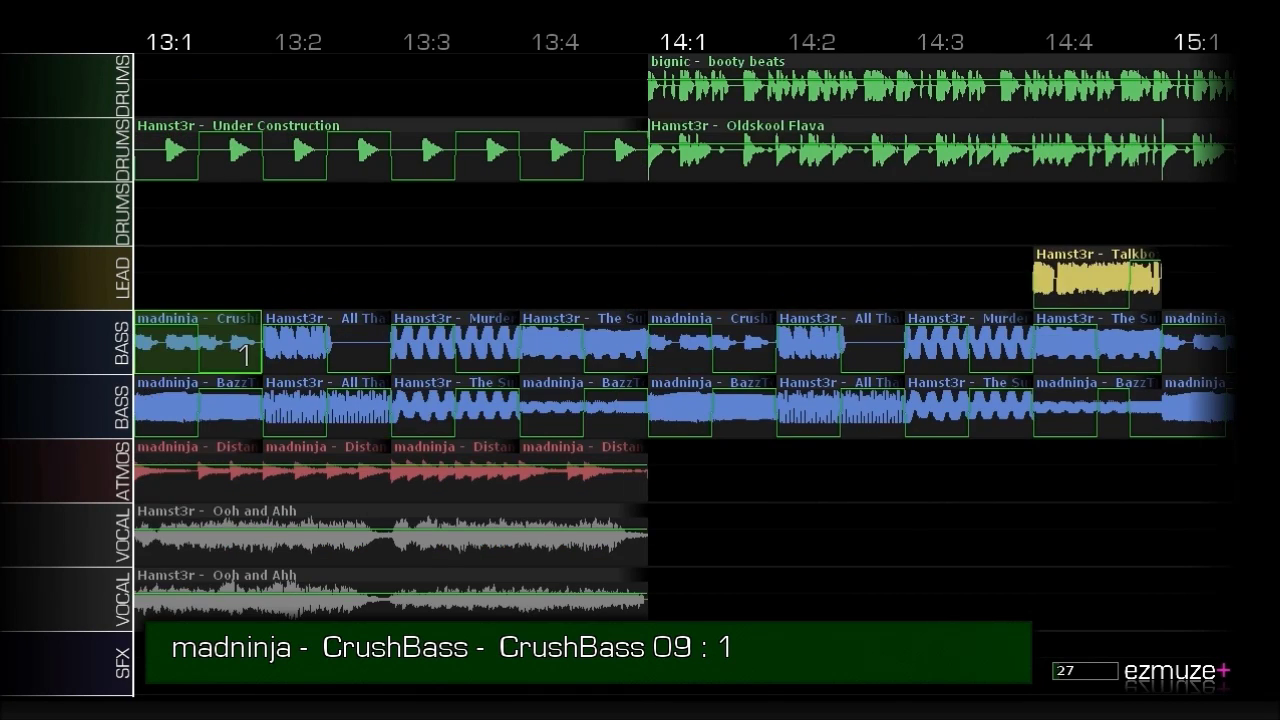
pyautogui.press('Left')
pyautogui.press('Left')
pyautogui.press('Left')
pyautogui.press('Left')
pyautogui.press('Left')
pyautogui.press('Left')
pyautogui.press('Left')
pyautogui.press('Left')
pyautogui.press('Left')
pyautogui.press('Left')
pyautogui.press('Left')
pyautogui.press('Left')
pyautogui.press('Left')
pyautogui.press('Left')
pyautogui.press('Left')
pyautogui.press('Left')
pyautogui.press('Left')
pyautogui.press('Left')
pyautogui.press('Left')
pyautogui.press('Left')
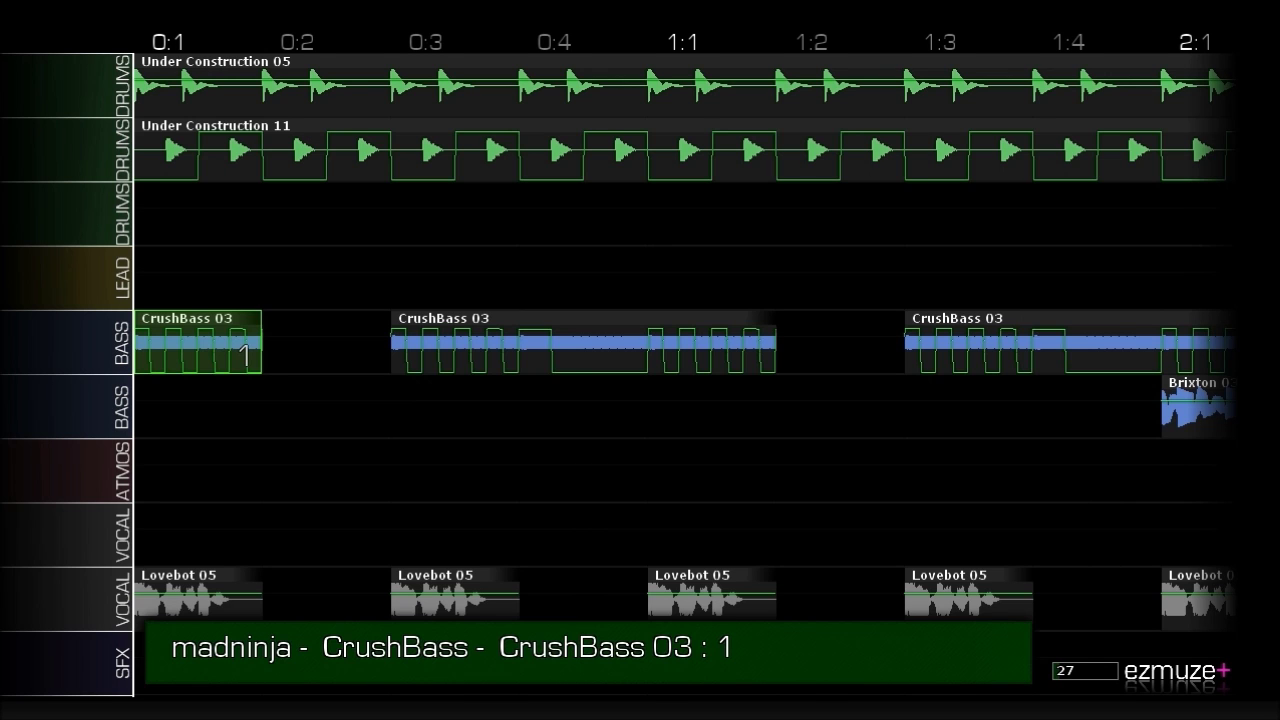
pyautogui.press('space')
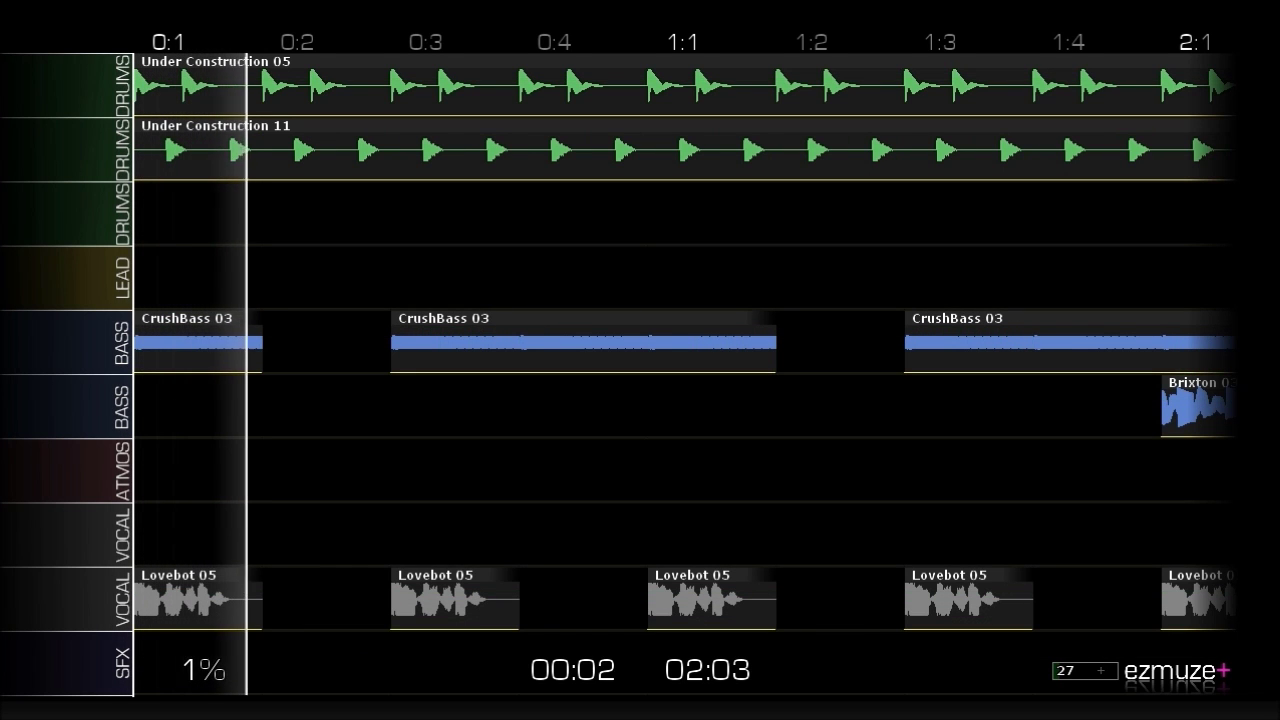
pyautogui.press('space')
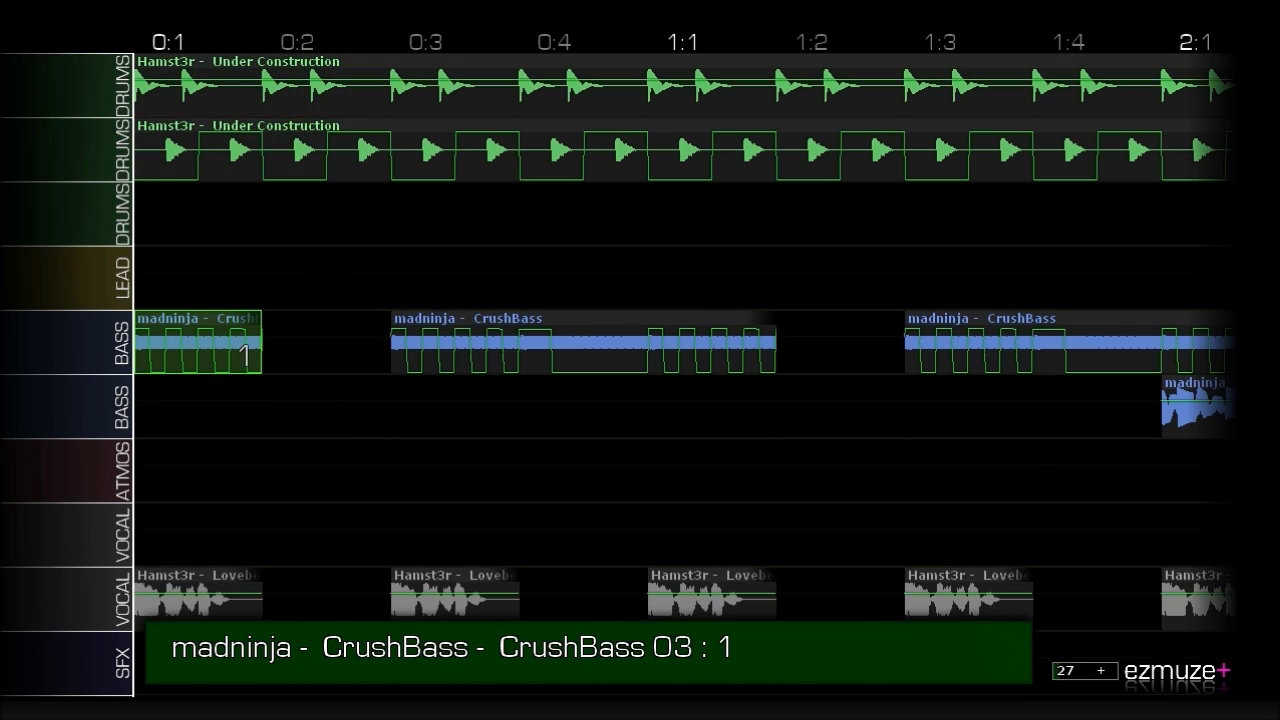
# Play back the arrangement from 3:2 through 6:4 to review the drums, lead, bass and atmos.
pyautogui.press('Right')
pyautogui.press('Right')
pyautogui.press('Right')
pyautogui.press('Right')
pyautogui.press('Right')
pyautogui.press('Right')
pyautogui.press('Right')
pyautogui.press('Right')
pyautogui.press('Right')
pyautogui.press('Right')
pyautogui.press('Right')
pyautogui.press('Right')
pyautogui.press('Right')
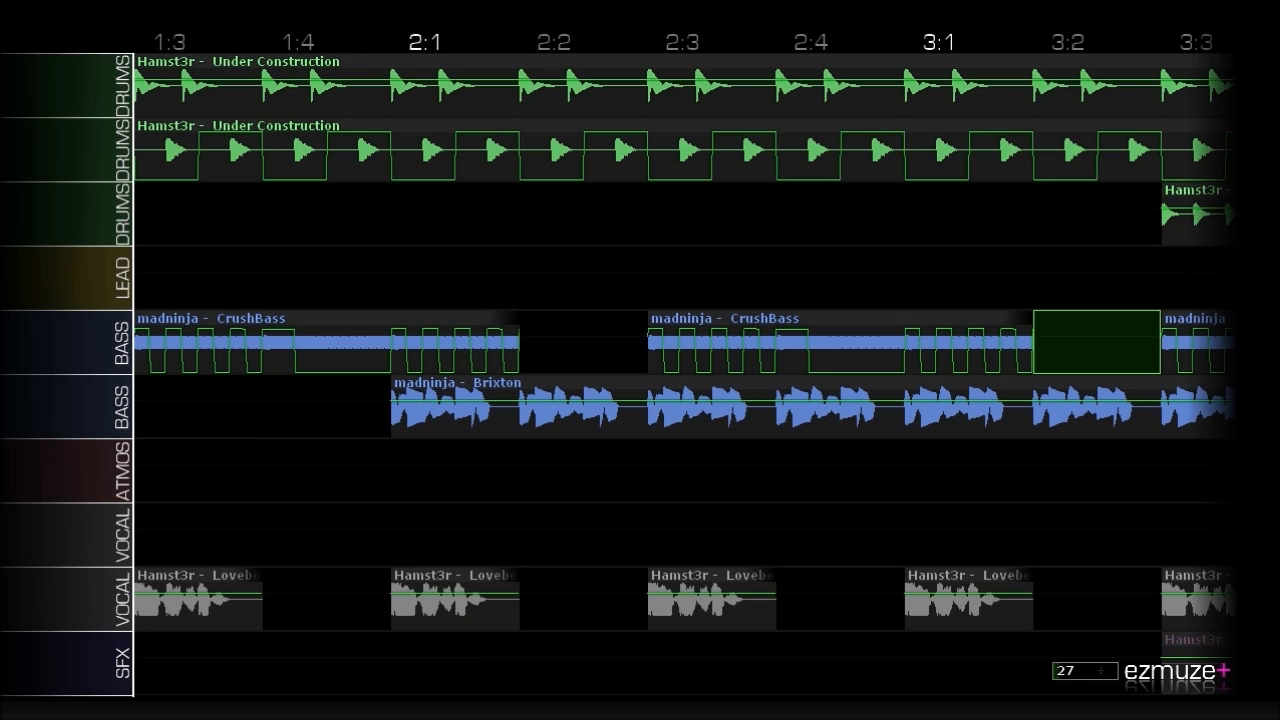
pyautogui.press('Left')
pyautogui.press('Left')
pyautogui.press('Left')
pyautogui.press('Left')
pyautogui.press('Left')
pyautogui.press('Left')
pyautogui.press('Left')
pyautogui.press('Left')
pyautogui.press('Left')
pyautogui.press('Left')
pyautogui.press('Left')
pyautogui.press('Left')
pyautogui.press('Left')
pyautogui.press('Right')
pyautogui.press('Right')
pyautogui.press('Right')
pyautogui.press('Right')
pyautogui.press('Right')
pyautogui.press('Right')
pyautogui.press('Right')
pyautogui.press('Right')
pyautogui.press('Right')
pyautogui.press('Right')
pyautogui.press('Right')
pyautogui.press('Right')
pyautogui.press('Right')
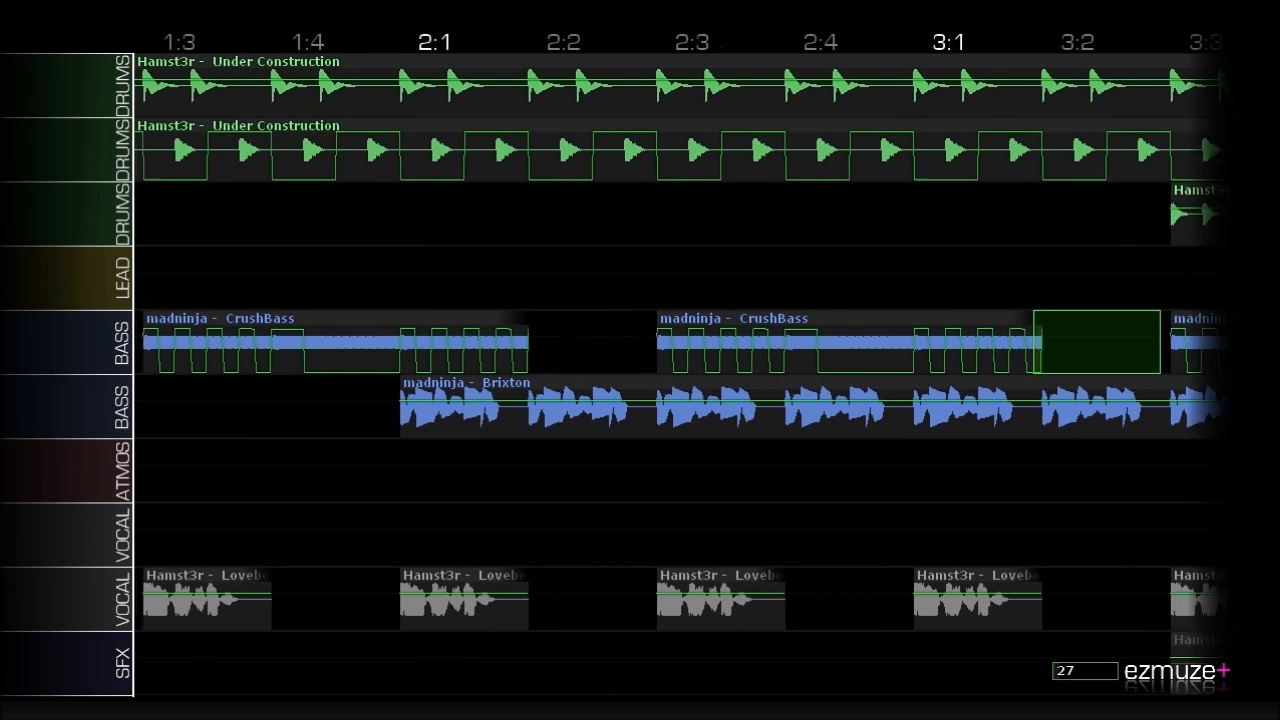
pyautogui.press('Left')
pyautogui.press('Right')
pyautogui.press('space')
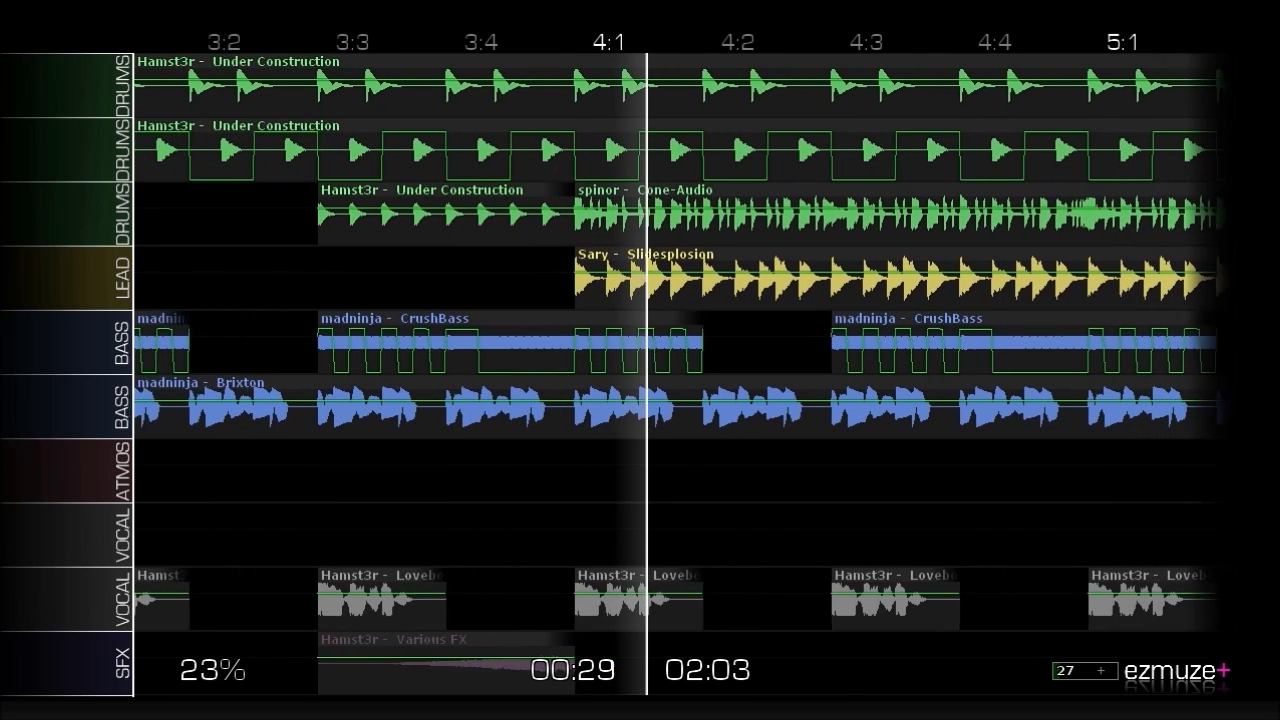
pyautogui.press('space')
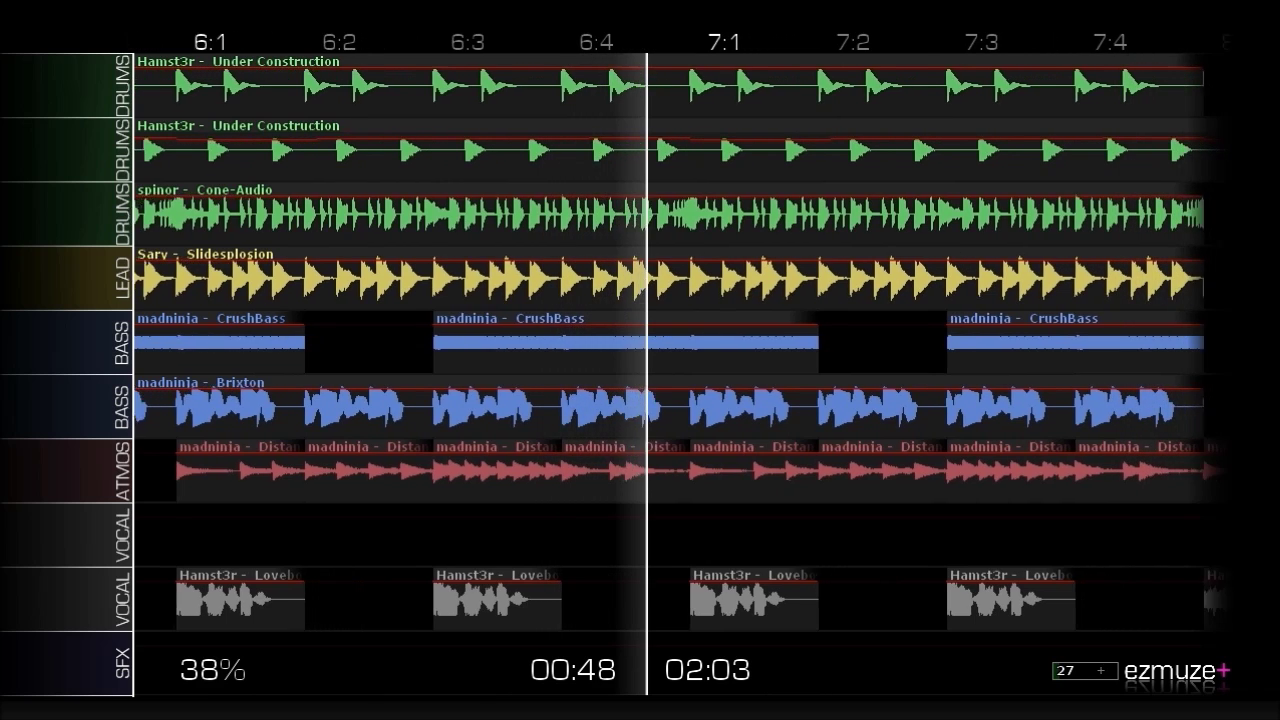
# Play back the bars around 16:1 to check the bass volume against the Distant Plonks atmos clips.
pyautogui.press('Right')
pyautogui.press('Right')
pyautogui.press('Right')
pyautogui.press('Right')
pyautogui.press('Right')
pyautogui.press('Right')
pyautogui.press('Right')
pyautogui.press('Right')
pyautogui.press('Right')
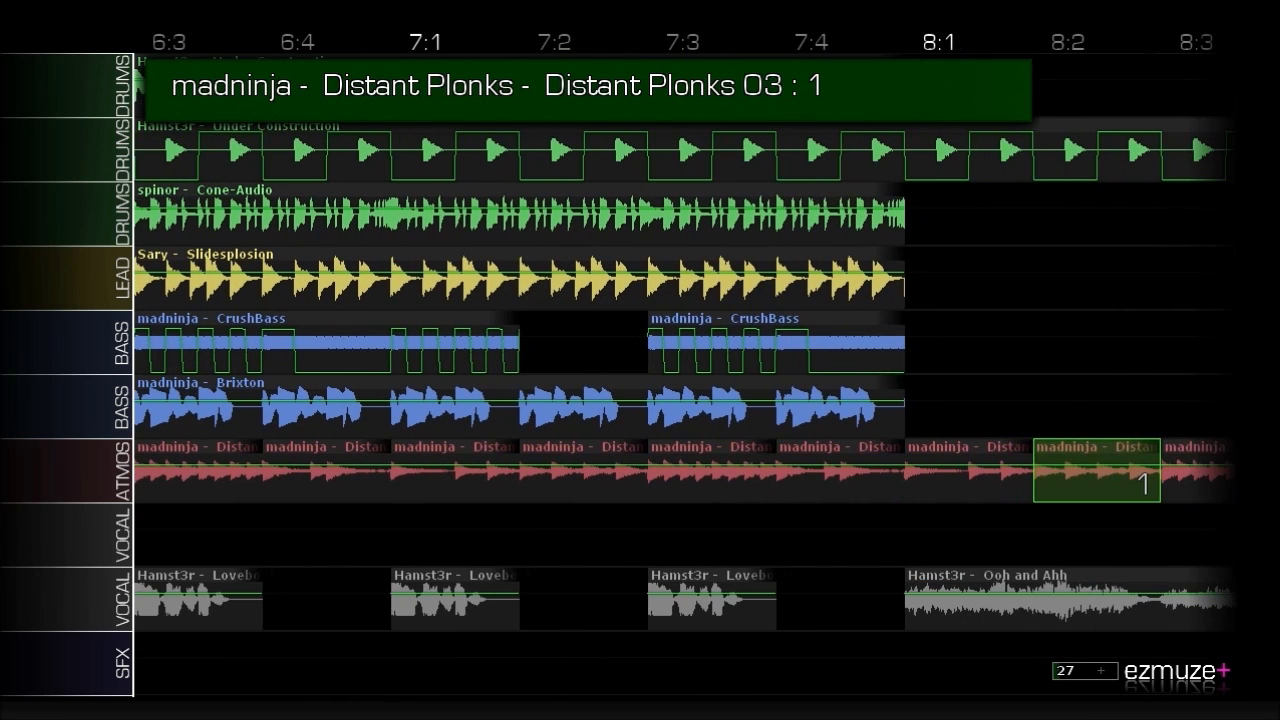
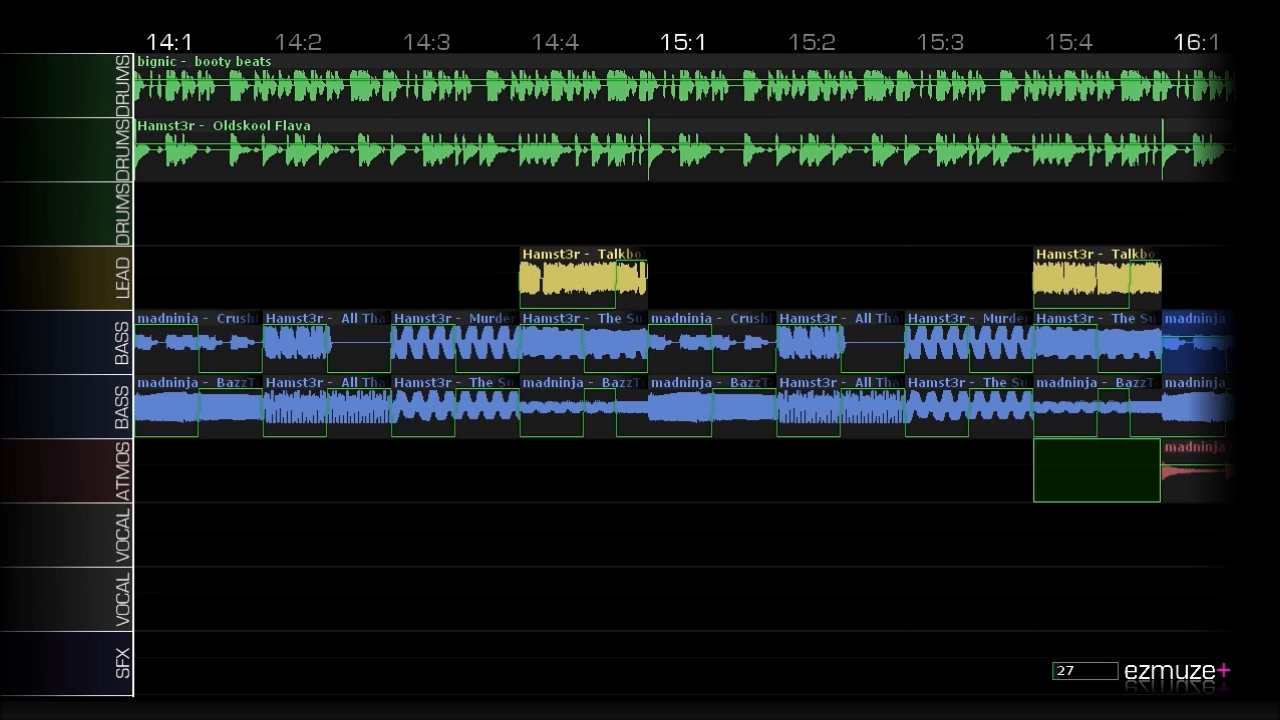
pyautogui.press('Right')
pyautogui.press('Right')
pyautogui.press('Right')
pyautogui.press('Right')
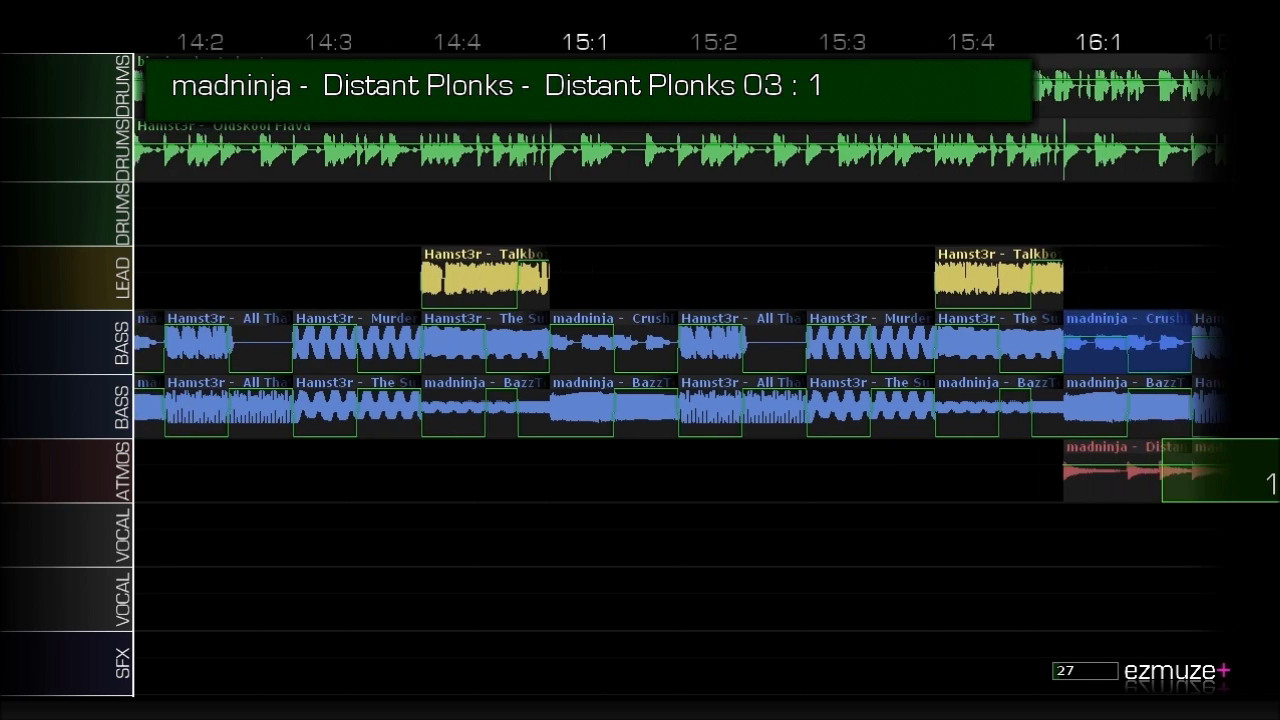
pyautogui.press('Left')
pyautogui.press('Left')
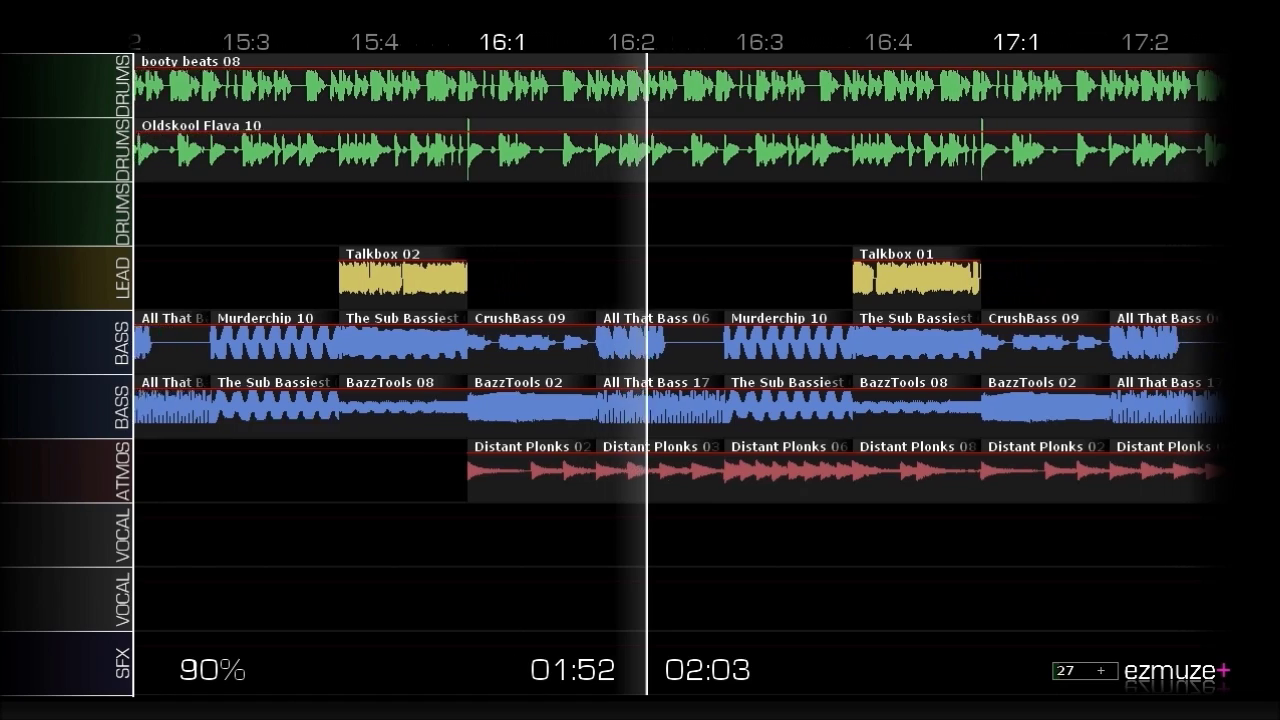
# Adjust the atmos track's volume in the mixer while the song plays.
pyautogui.press('Tab')
pyautogui.press('Right')
pyautogui.press('Right')
pyautogui.press('Right')
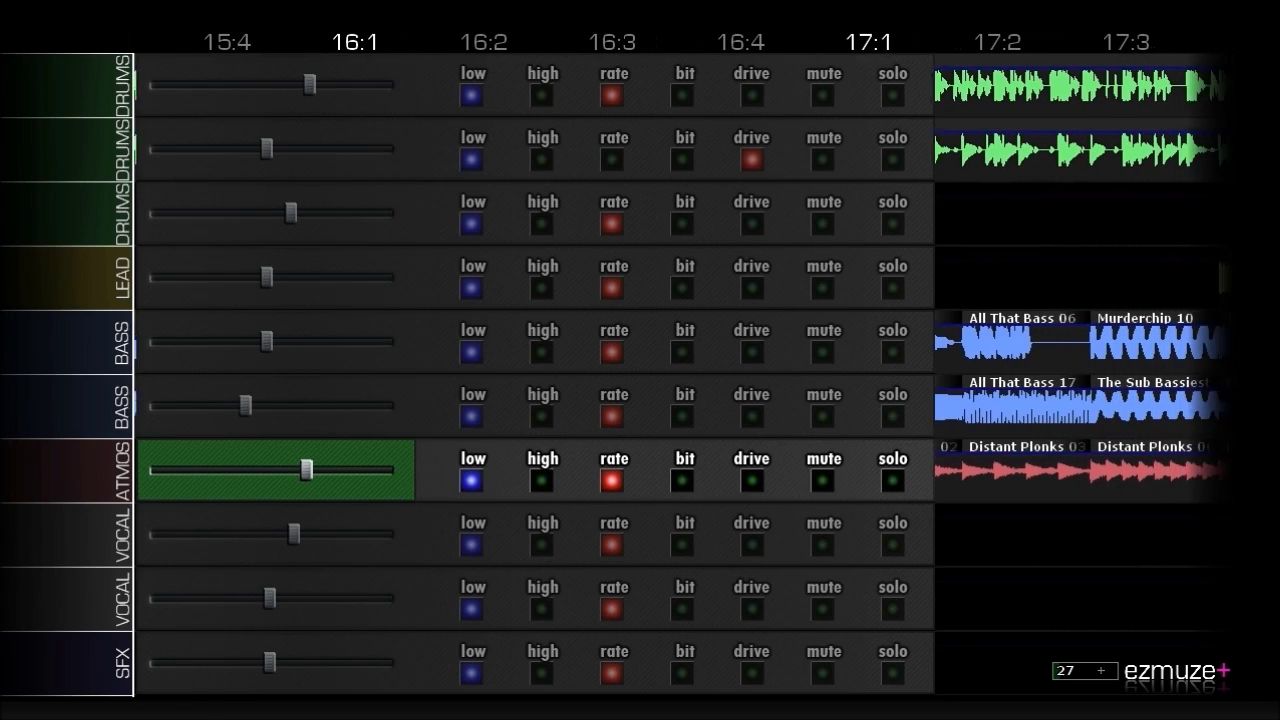
pyautogui.press('Escape')
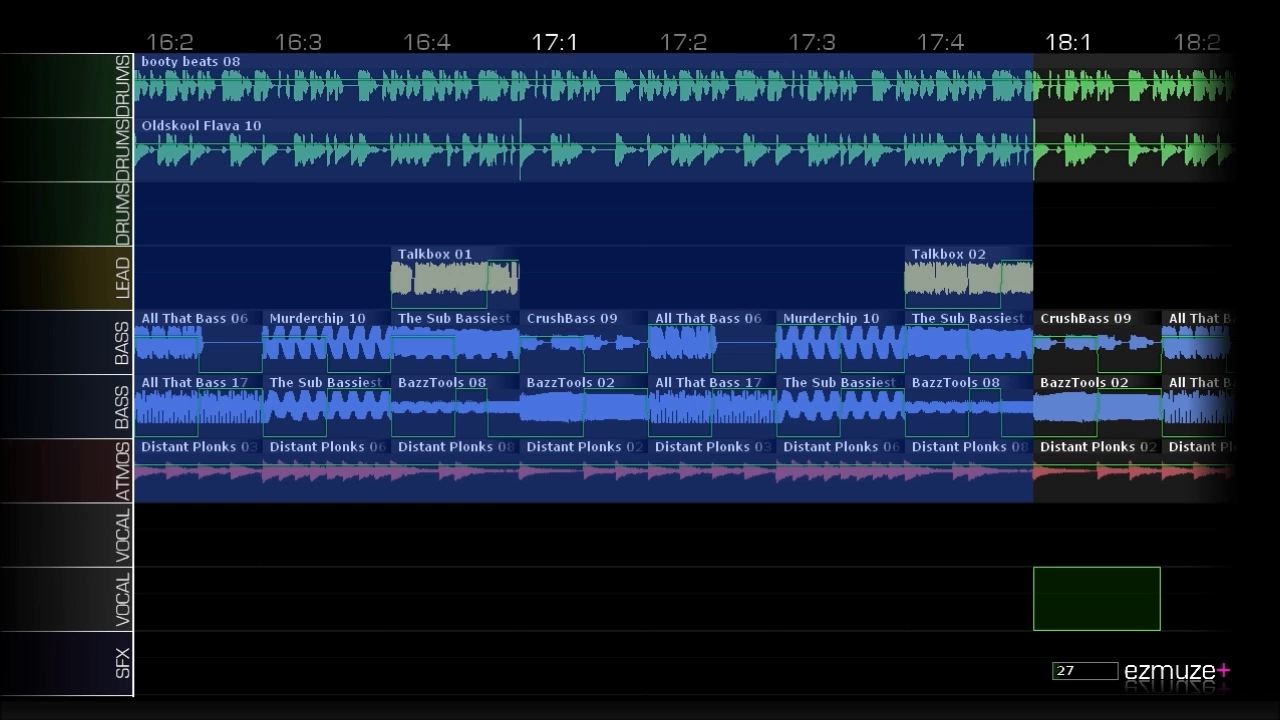
# Open the sample library for the lower vocal track at 18:1 and browse from Hard Tuned to the All The Love pack.
pyautogui.press('Return')
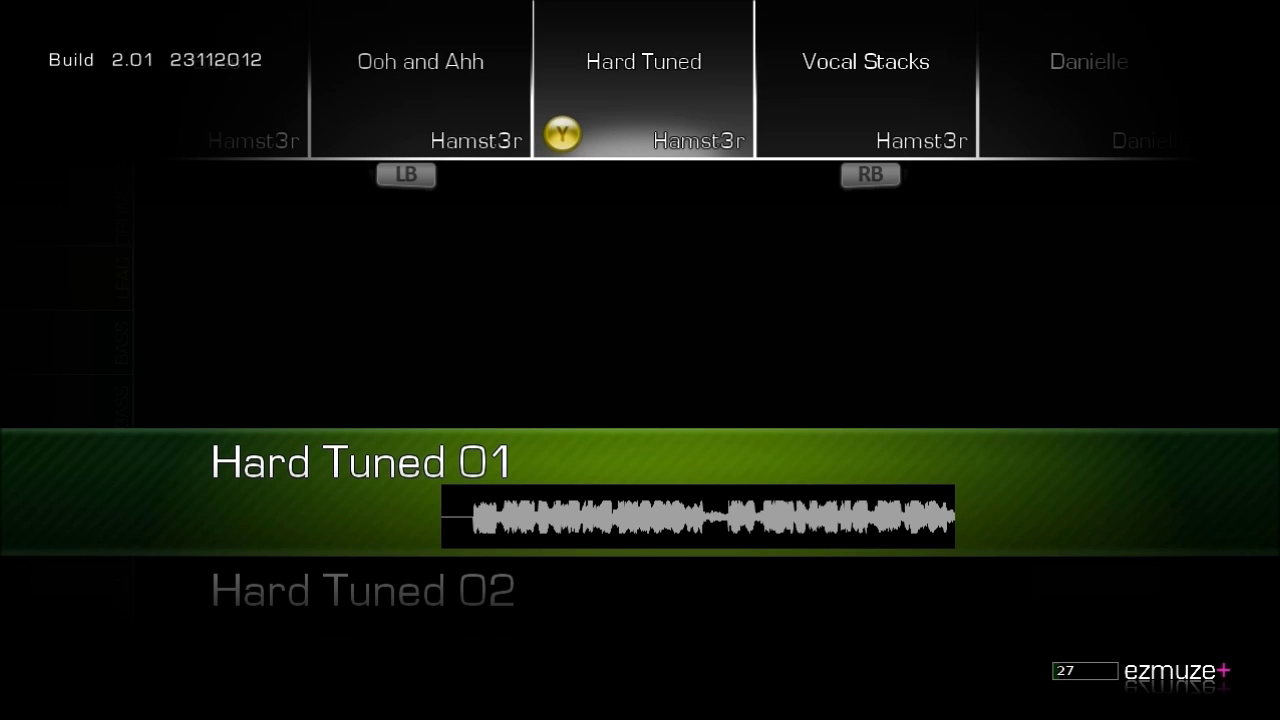
pyautogui.press('Left')
pyautogui.press('Left')
pyautogui.press('Left')
pyautogui.press('Left')
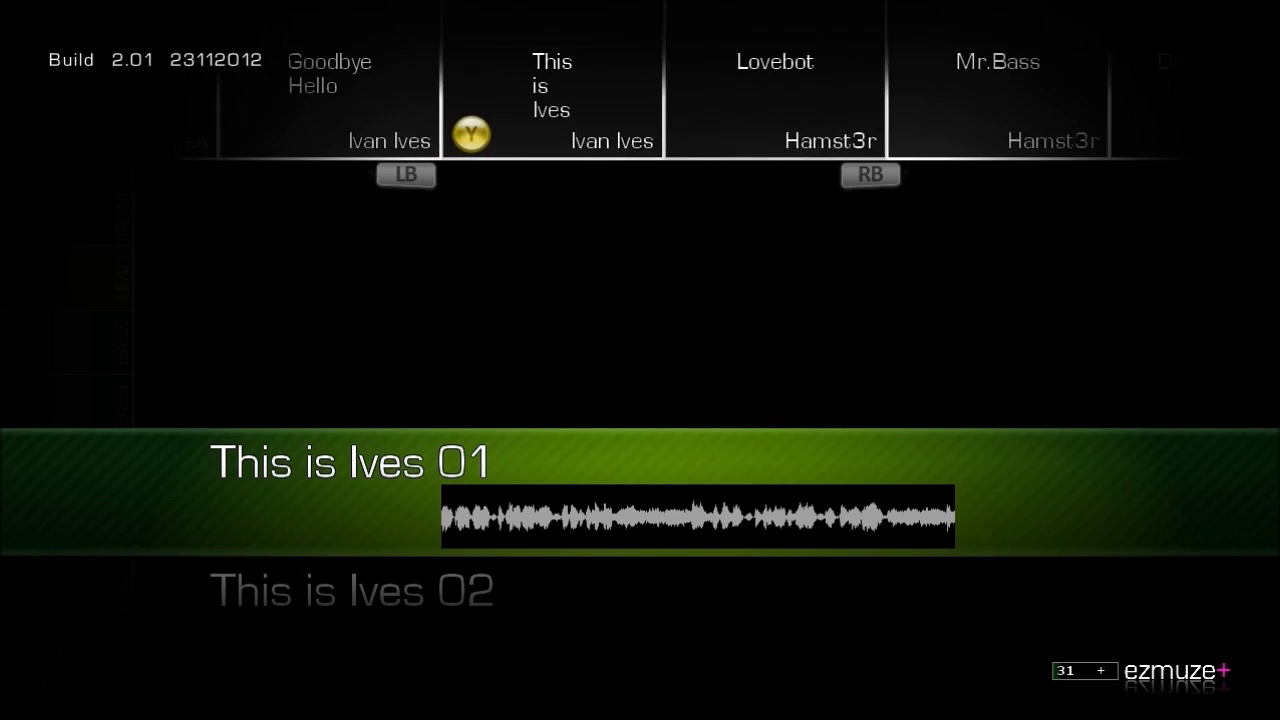
pyautogui.press('Left')
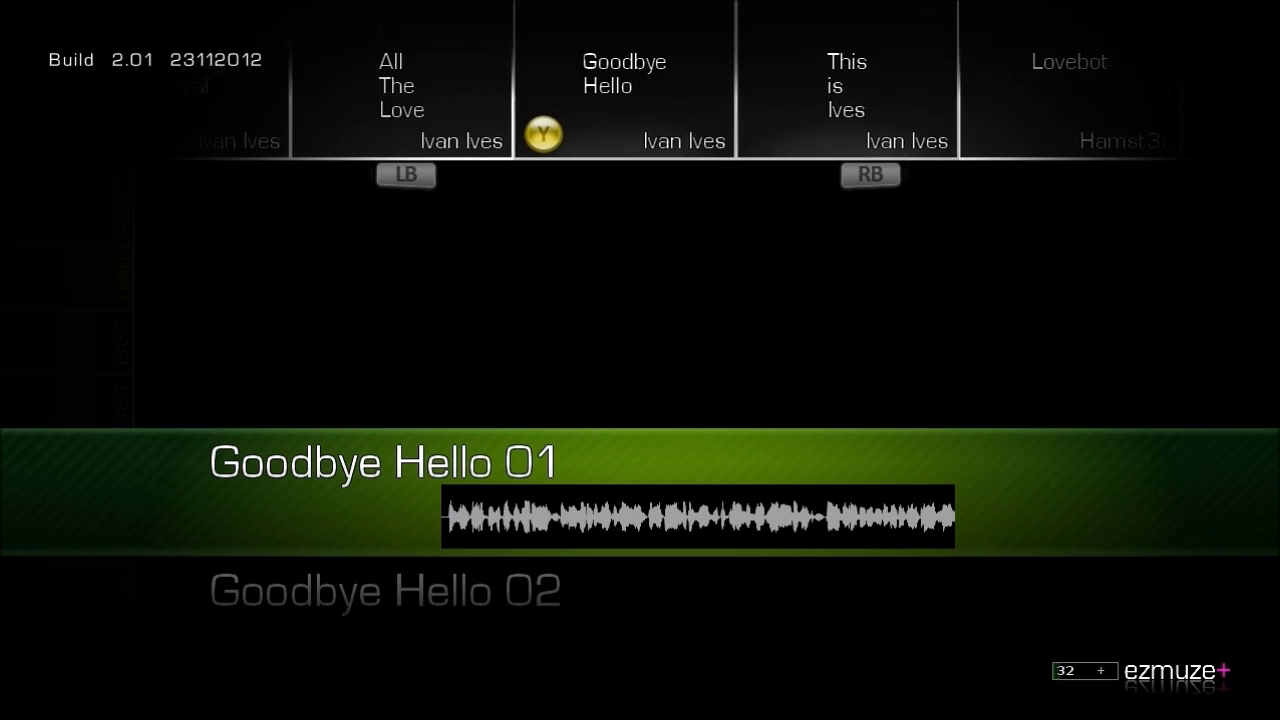
pyautogui.press('Left')
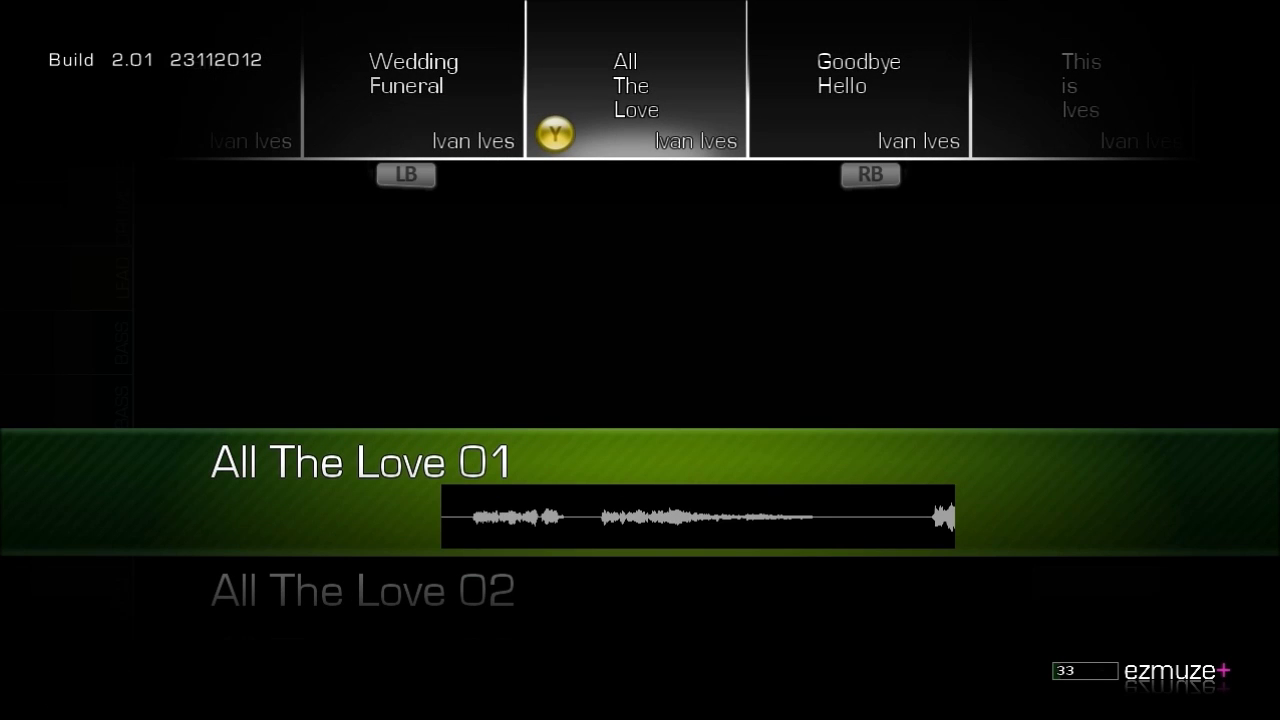
# Audition the vocal samples in the All The Love pack one after another.
pyautogui.press('Down')
pyautogui.press('Down')
pyautogui.press('Down')
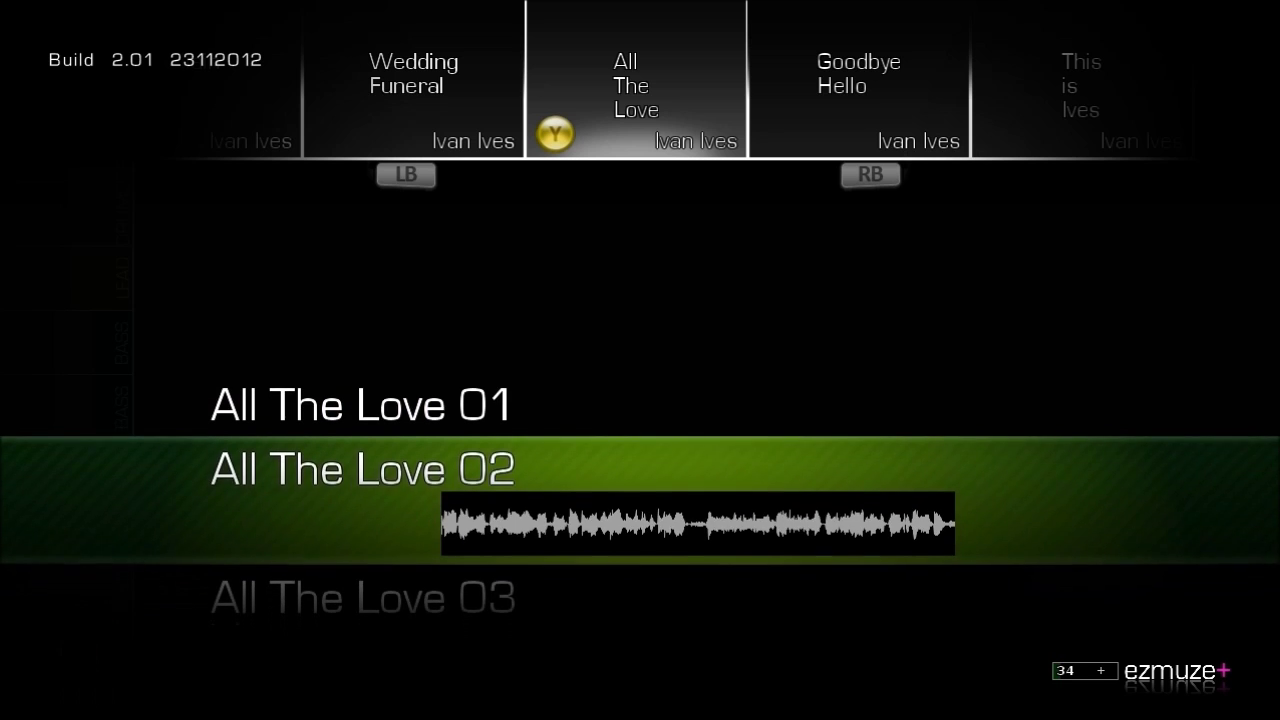
pyautogui.press('Down')
pyautogui.press('Down')
pyautogui.press('Down')
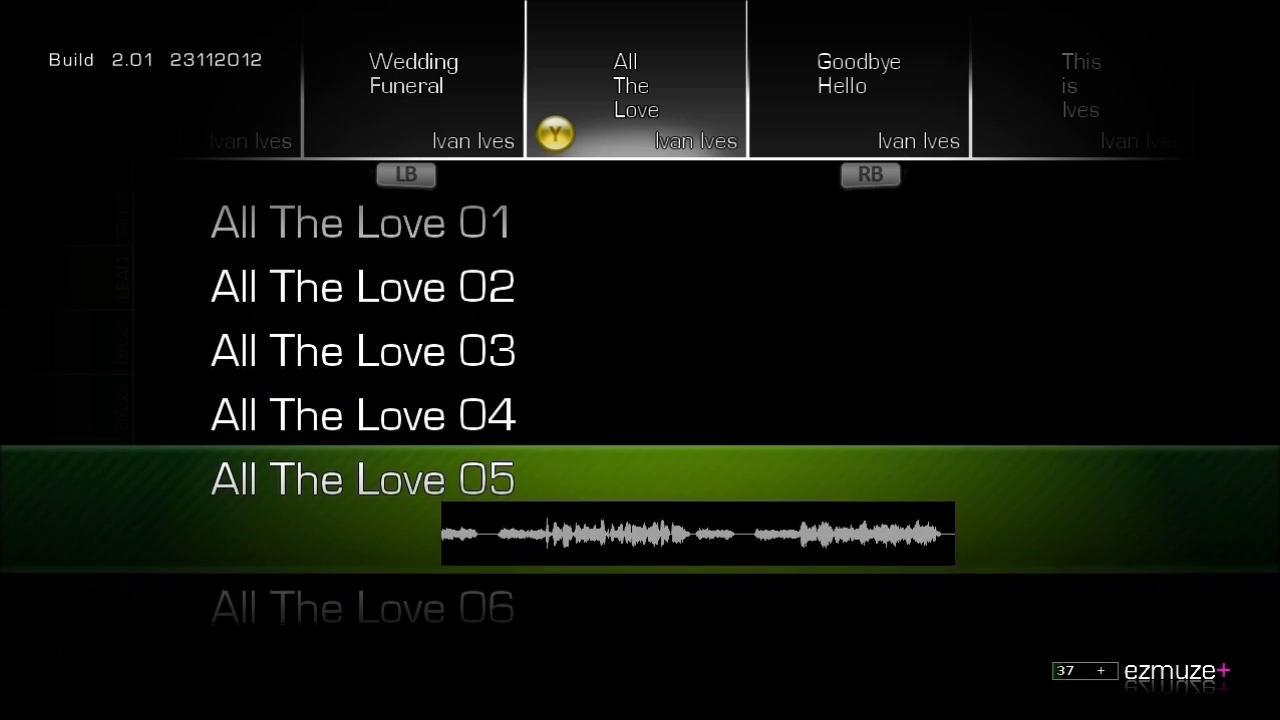
pyautogui.press('Down')
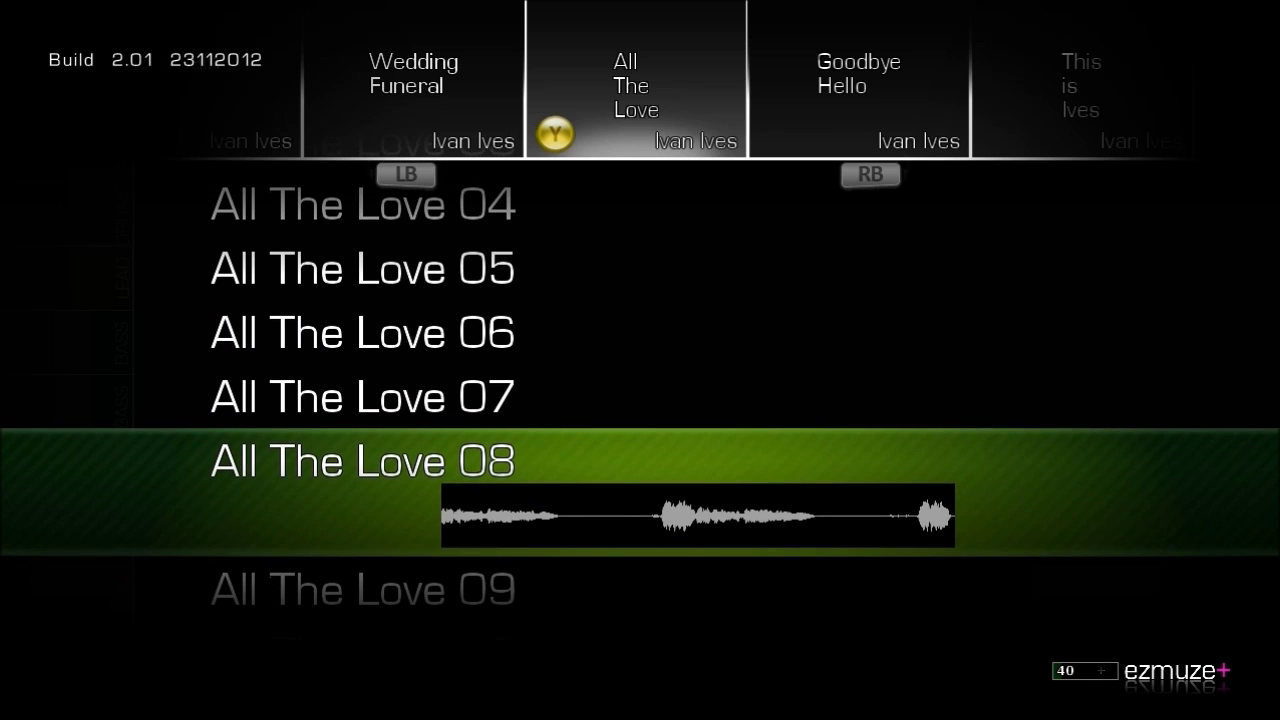
pyautogui.press('Down')
pyautogui.press('Down')
pyautogui.press('Down')
pyautogui.press('Down')
# Audition samples in the Wedding Funeral and Villain packs and place Villain 03 on the lower vocal track at 18:1.
pyautogui.press('Left')
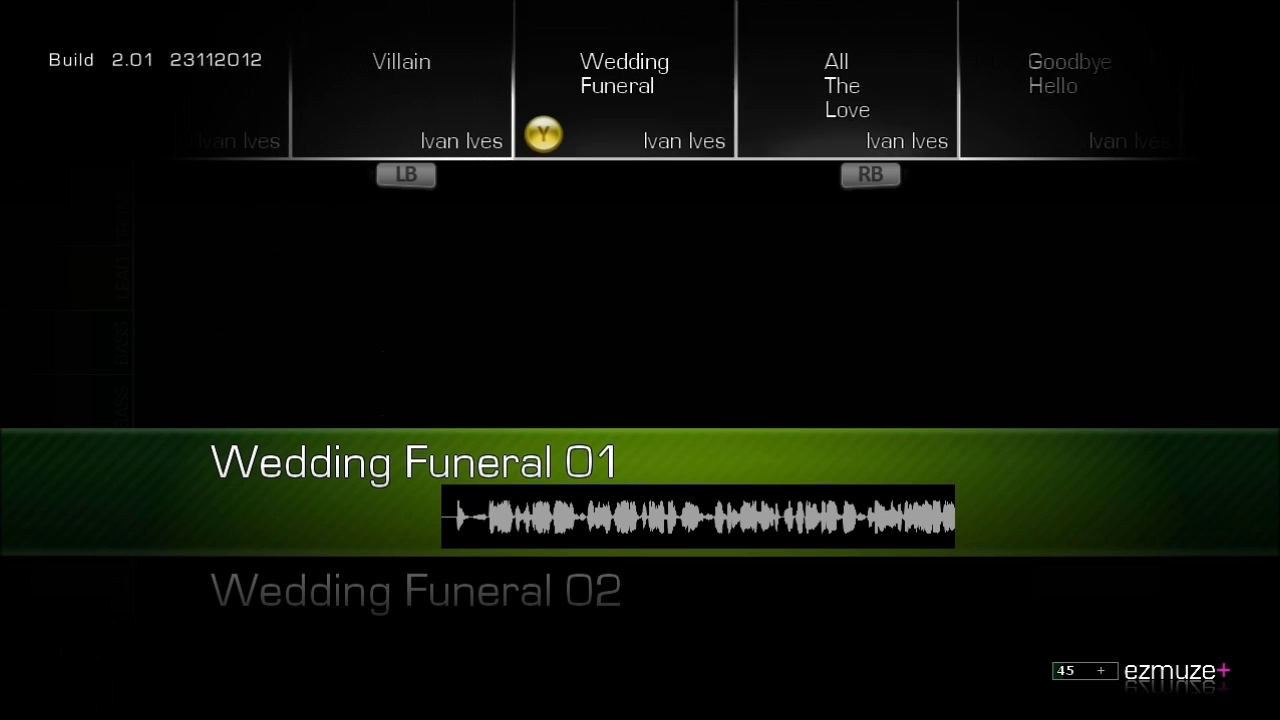
pyautogui.press('Down')
pyautogui.press('Down')
pyautogui.press('Left')
pyautogui.press('Down')
pyautogui.press('Down')
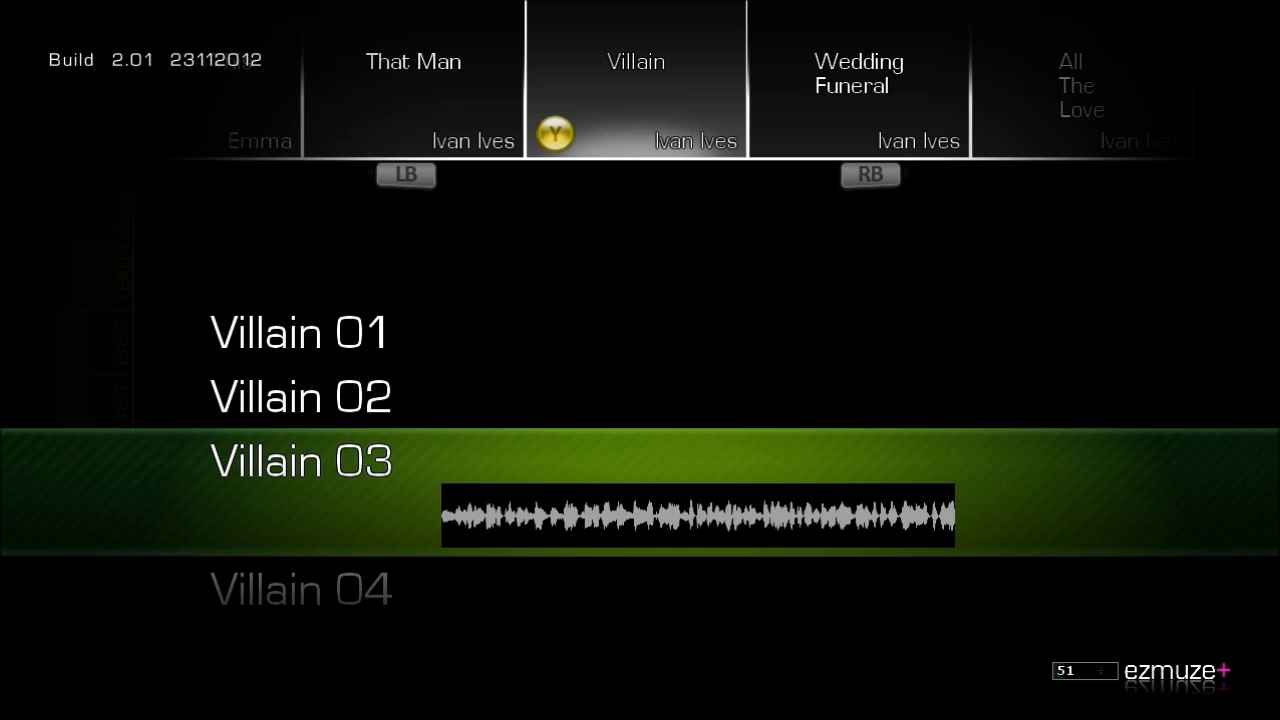
pyautogui.press('Return')
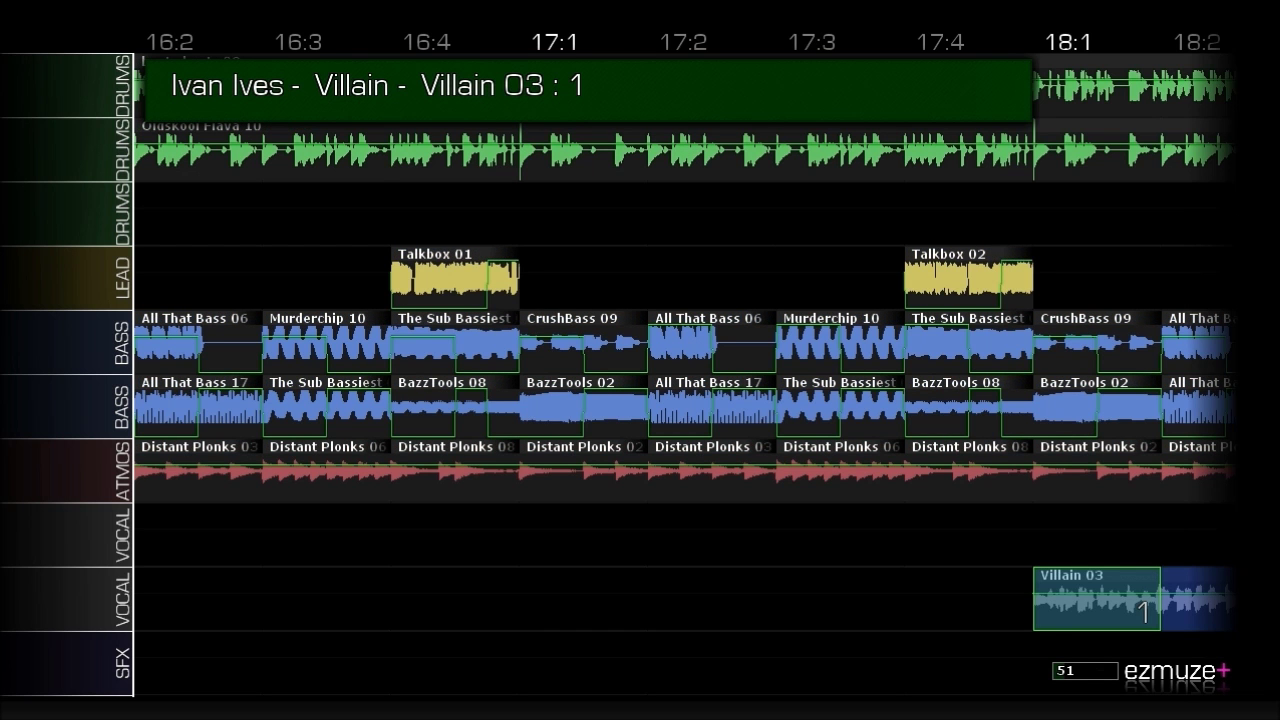
# Apply the Pitch Down 12 trigger effect to every slice of the Villain 03 clip from 18:1 through 18:4.
pyautogui.press('Tab')
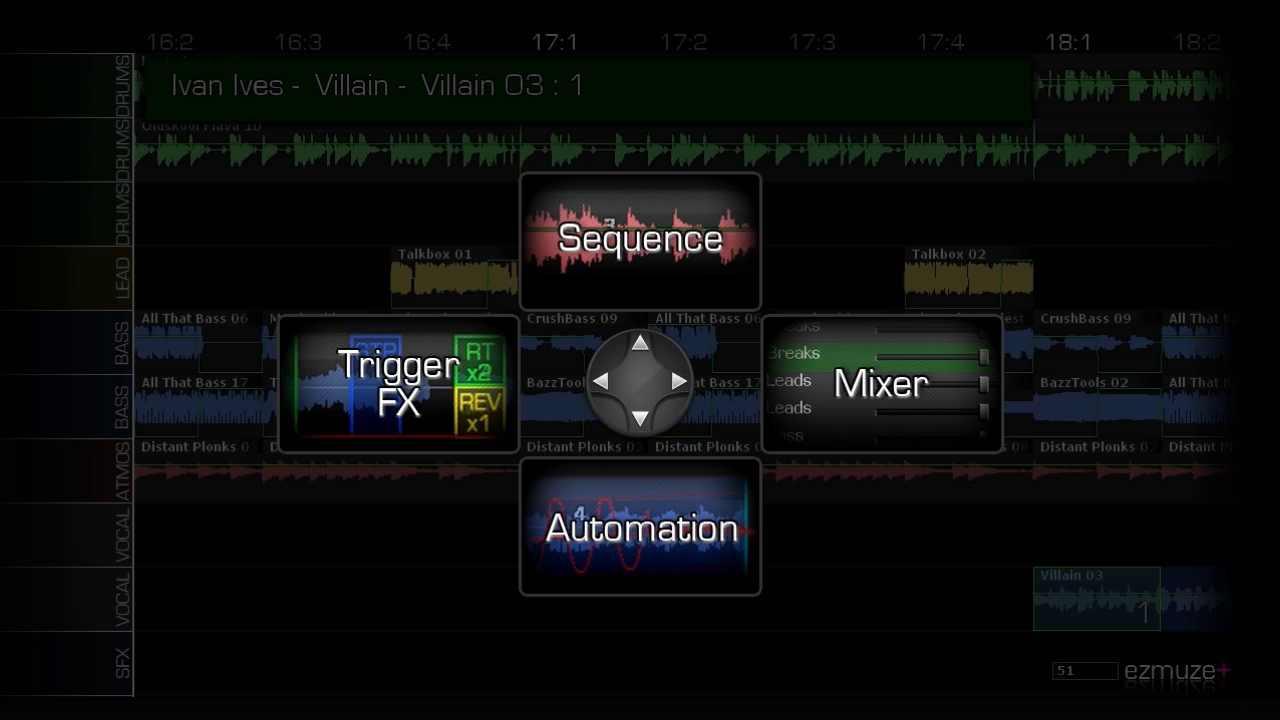
pyautogui.press('Left')
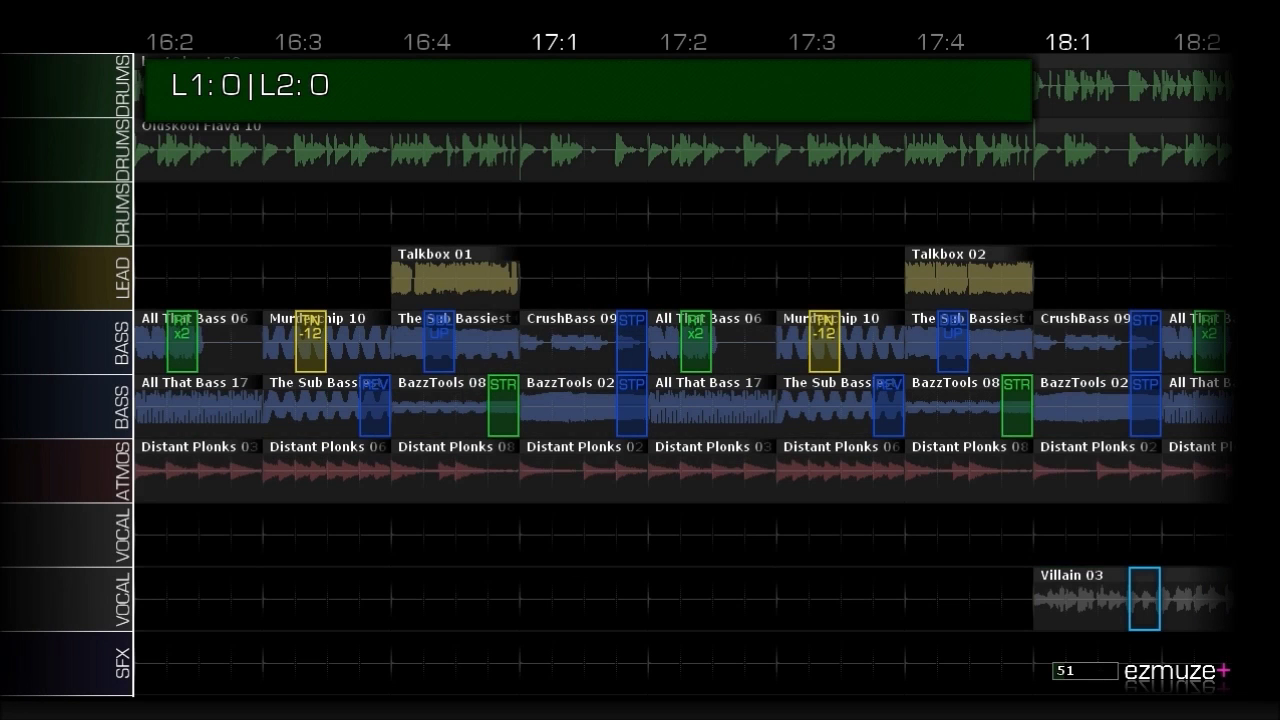
pyautogui.press('Left')
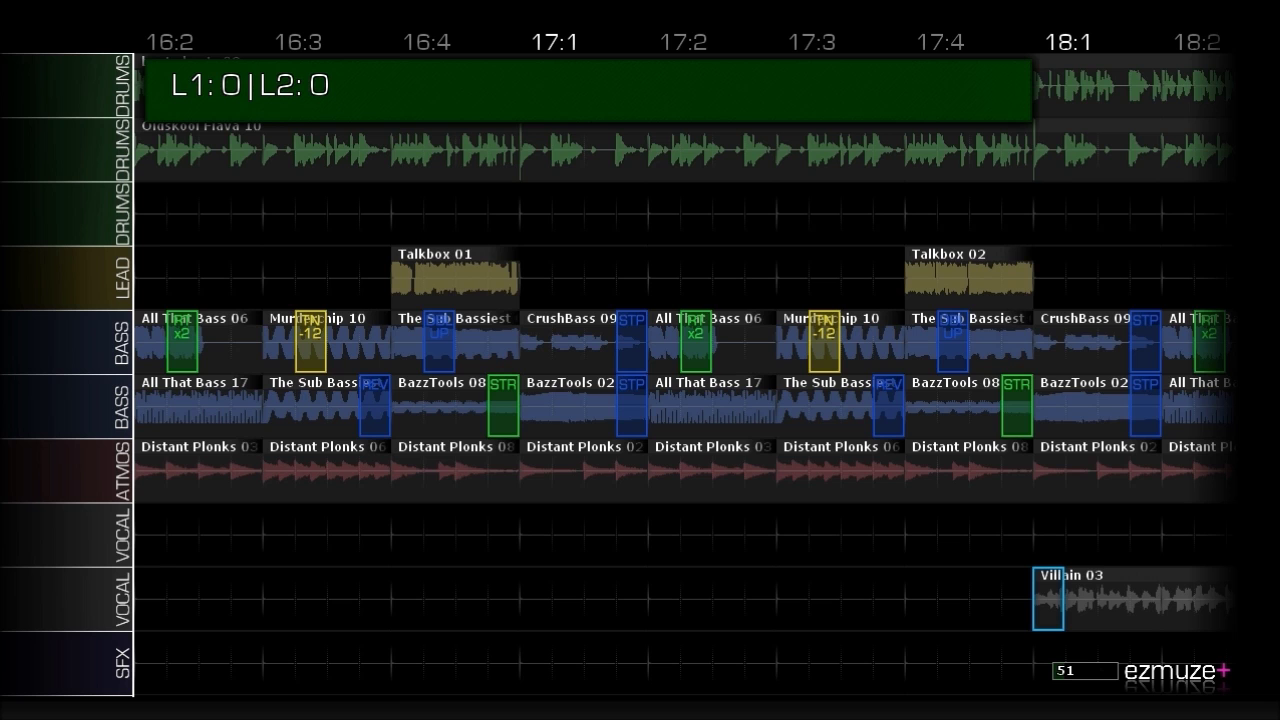
pyautogui.press('Return')
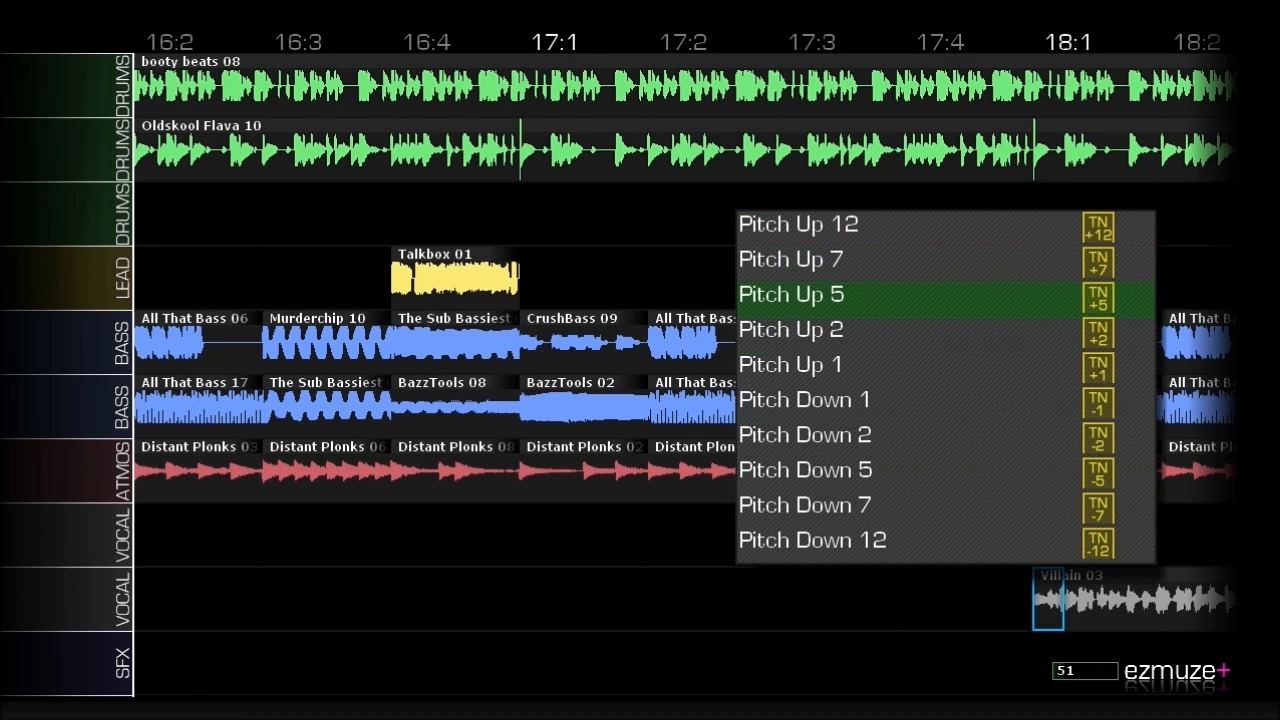
pyautogui.press('Return')
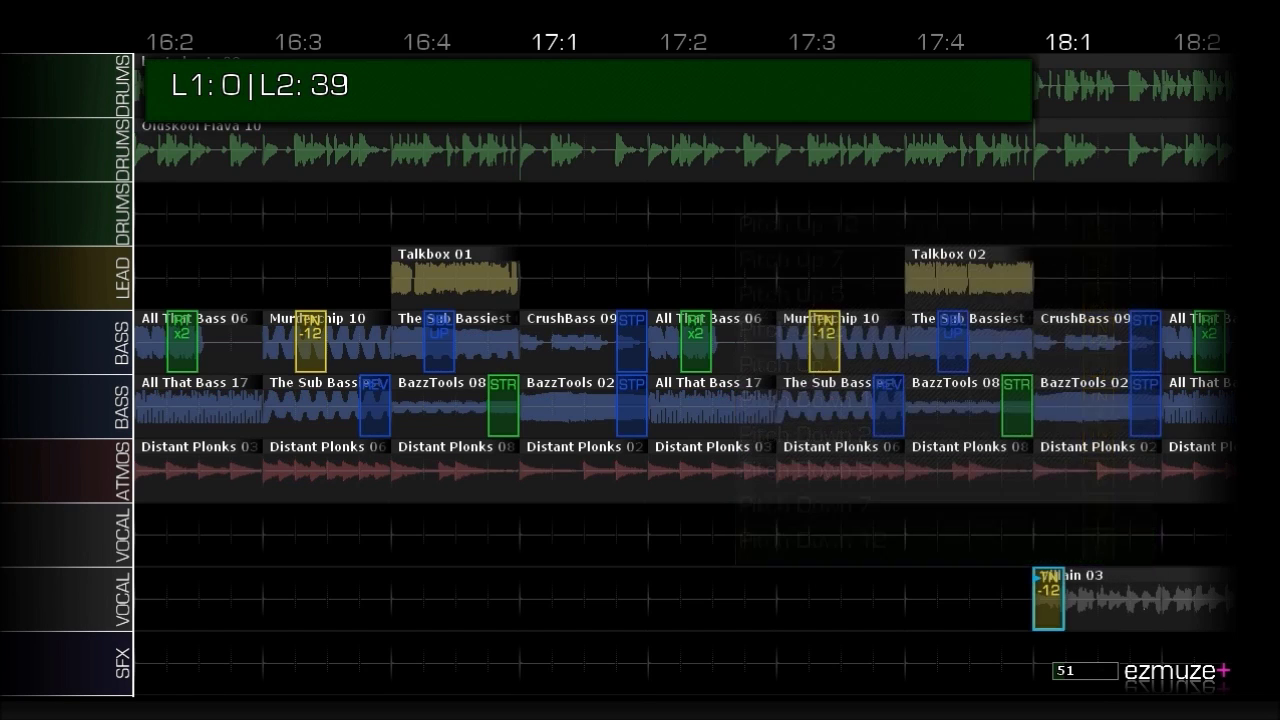
pyautogui.press('Right')
pyautogui.press('Return')
pyautogui.press('Return')
pyautogui.press('Right')
pyautogui.press('Return')
pyautogui.press('Return')
pyautogui.press('Right')
pyautogui.press('Return')
pyautogui.press('Return')
pyautogui.press('Right')
pyautogui.press('Return')
pyautogui.press('Return')
pyautogui.press('Right')
pyautogui.press('Return')
pyautogui.press('Return')
pyautogui.press('Right')
pyautogui.press('Return')
pyautogui.press('Right')
pyautogui.press('Return')
pyautogui.press('Return')
pyautogui.press('Right')
pyautogui.press('Return')
pyautogui.press('Return')
pyautogui.press('Right')
pyautogui.press('Return')
pyautogui.press('Return')
pyautogui.press('Right')
pyautogui.press('Return')
pyautogui.press('Return')
pyautogui.press('Right')
pyautogui.press('Return')
pyautogui.press('Return')
pyautogui.press('Right')
pyautogui.press('Right')
pyautogui.press('Right')
pyautogui.press('Right')
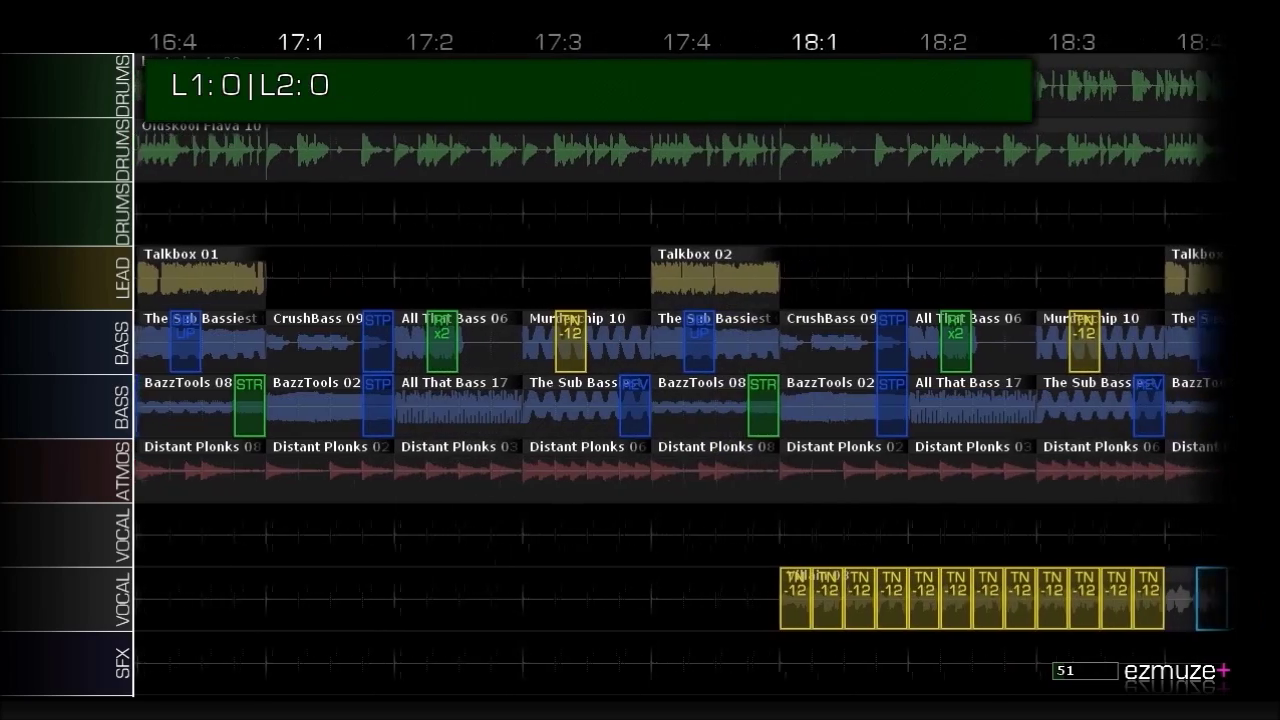
pyautogui.press('Right')
pyautogui.press('Right')
pyautogui.press('Right')
pyautogui.press('Left')
pyautogui.press('Left')
pyautogui.press('Left')
pyautogui.press('Return')
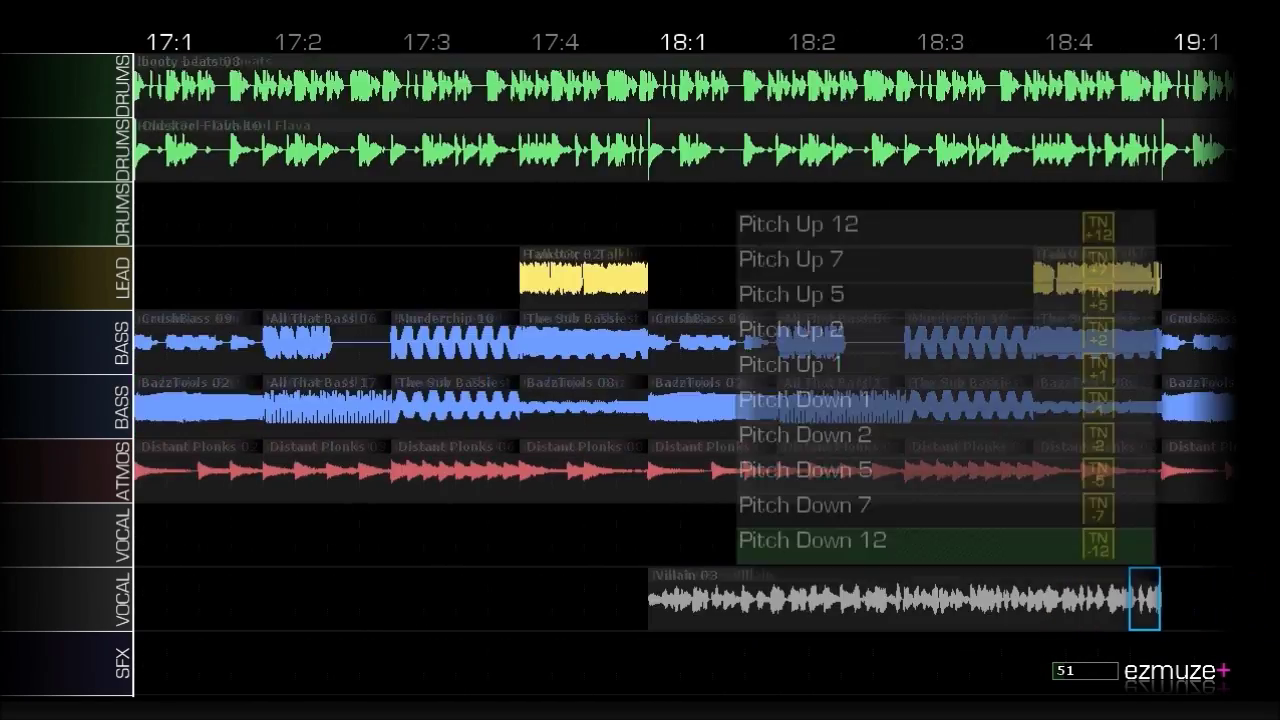
pyautogui.press('Return')
pyautogui.press('Left')
pyautogui.press('Return')
pyautogui.press('Return')
pyautogui.press('Left')
pyautogui.press('Return')
pyautogui.press('Return')
pyautogui.press('Left')
pyautogui.press('Return')
pyautogui.press('Return')
# Play back the song from 17:4 to hear the pitched-down Villain 03 vocal.
pyautogui.press('Escape')
pyautogui.press('Left')
pyautogui.press('Right')
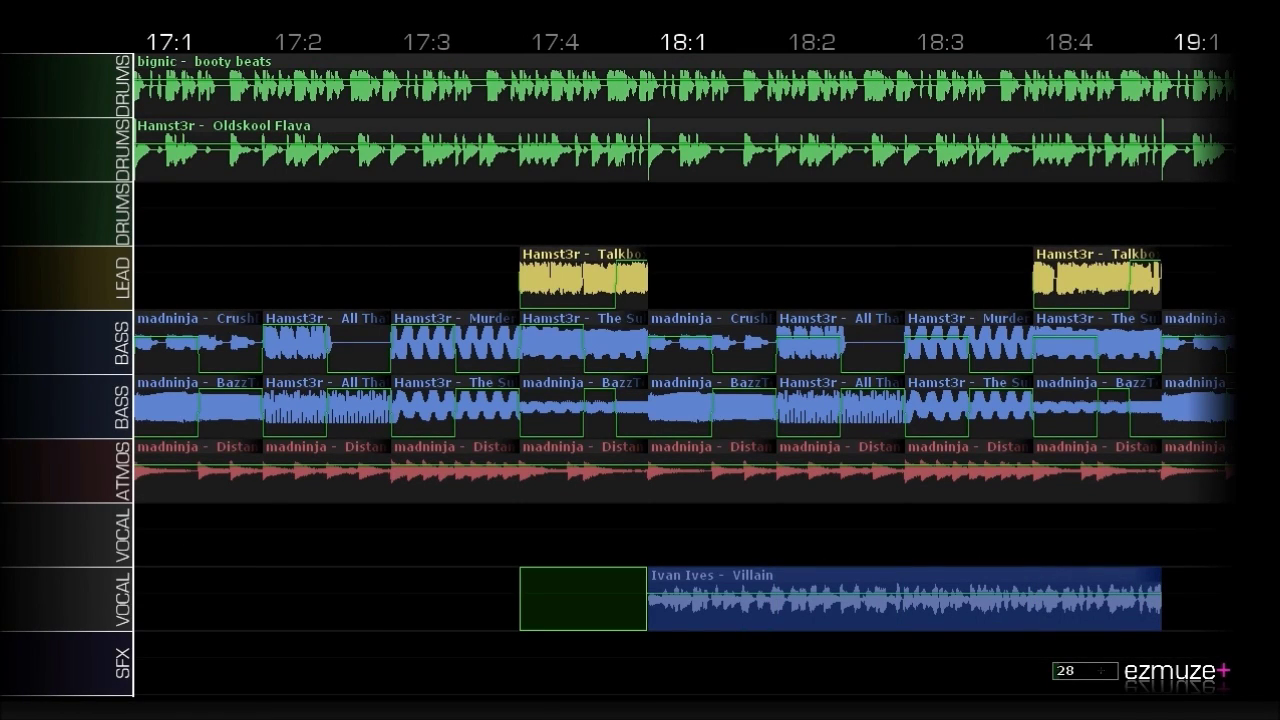
pyautogui.press('space')
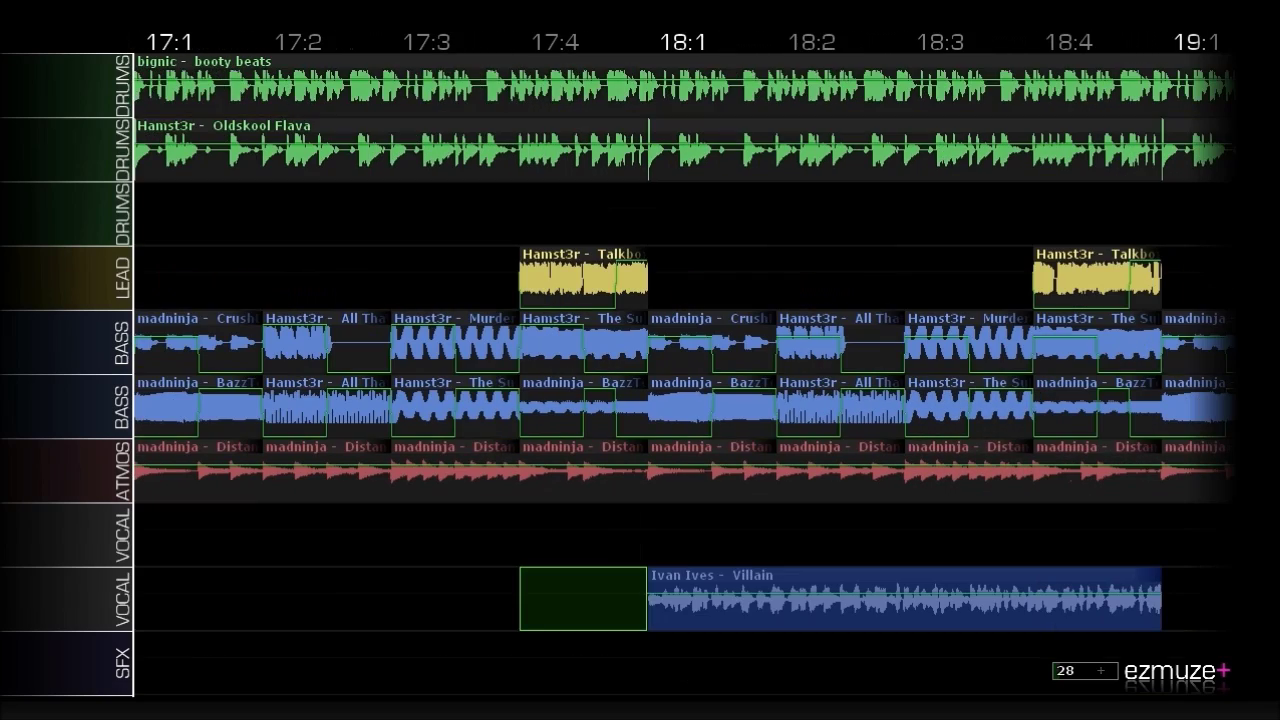
# Raise the Villain 03 clip's volume automation to 100 along its whole length.
pyautogui.press('Right')
pyautogui.press('Tab')
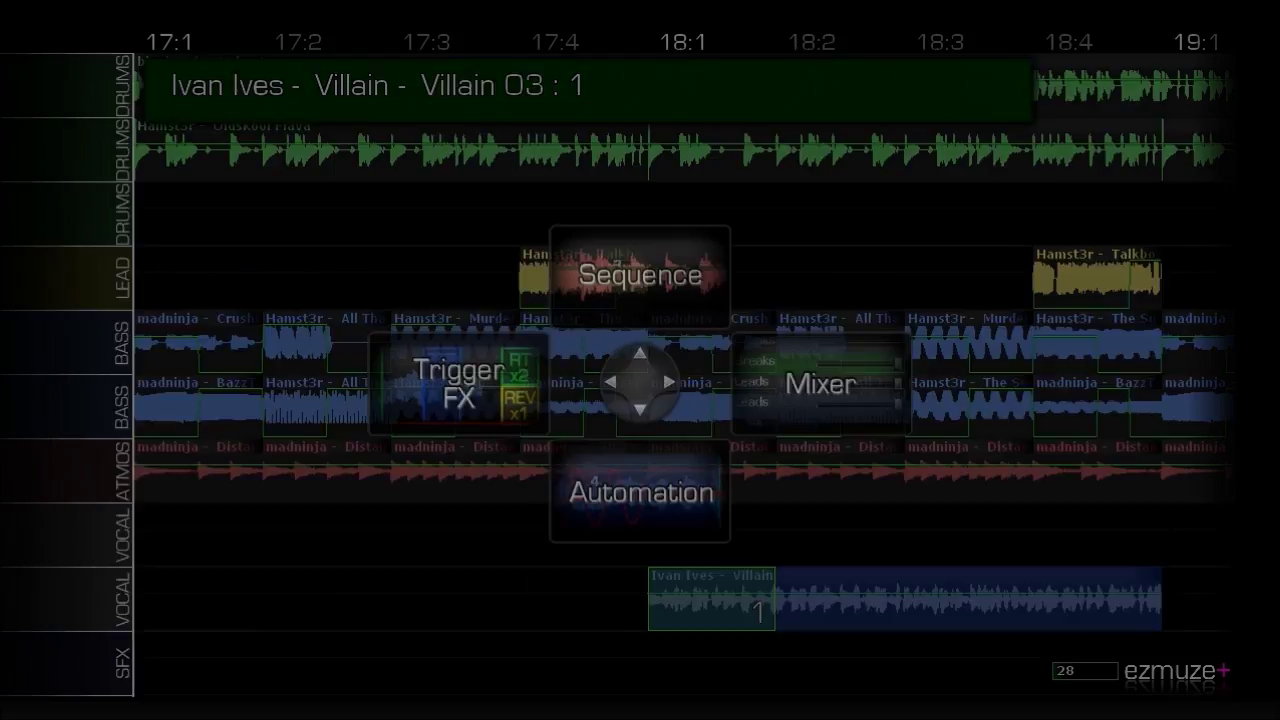
pyautogui.press('Down')
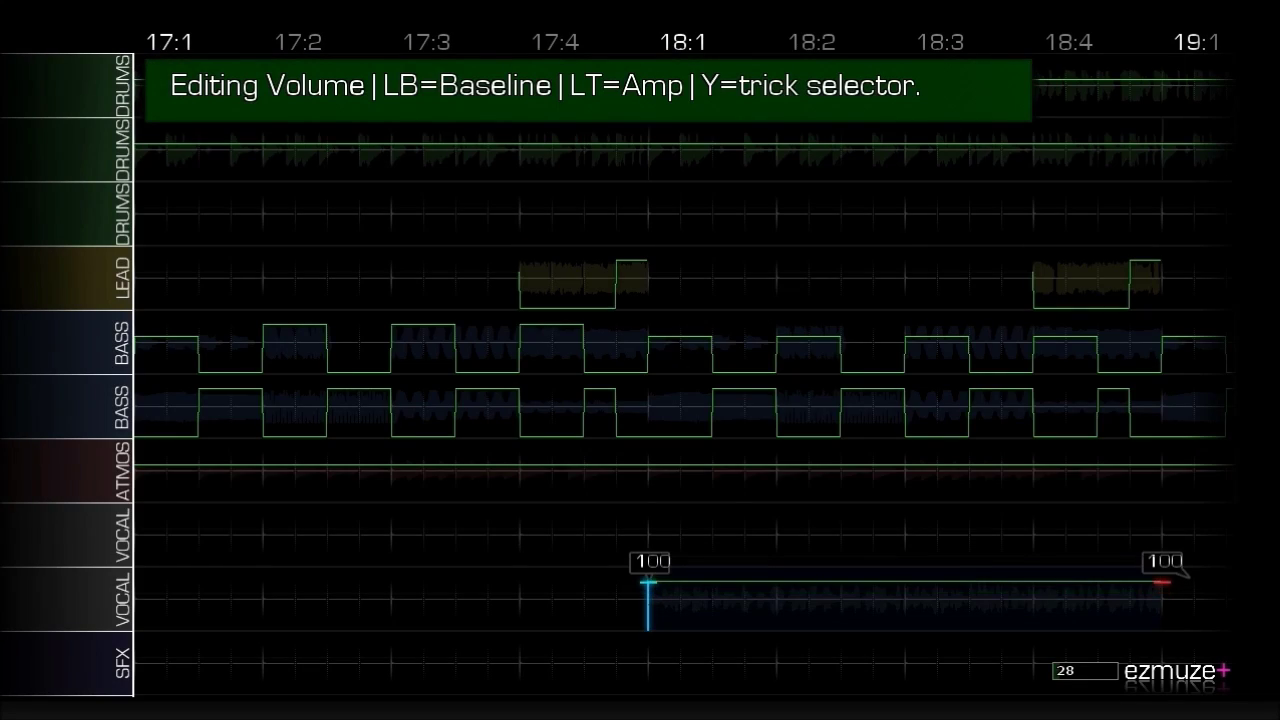
pyautogui.press('Escape')
# Set the trigger effect on every slice of the Villain 03 clip from 18:1 through 18:4 to Pitch Down 5.
pyautogui.press('Tab')
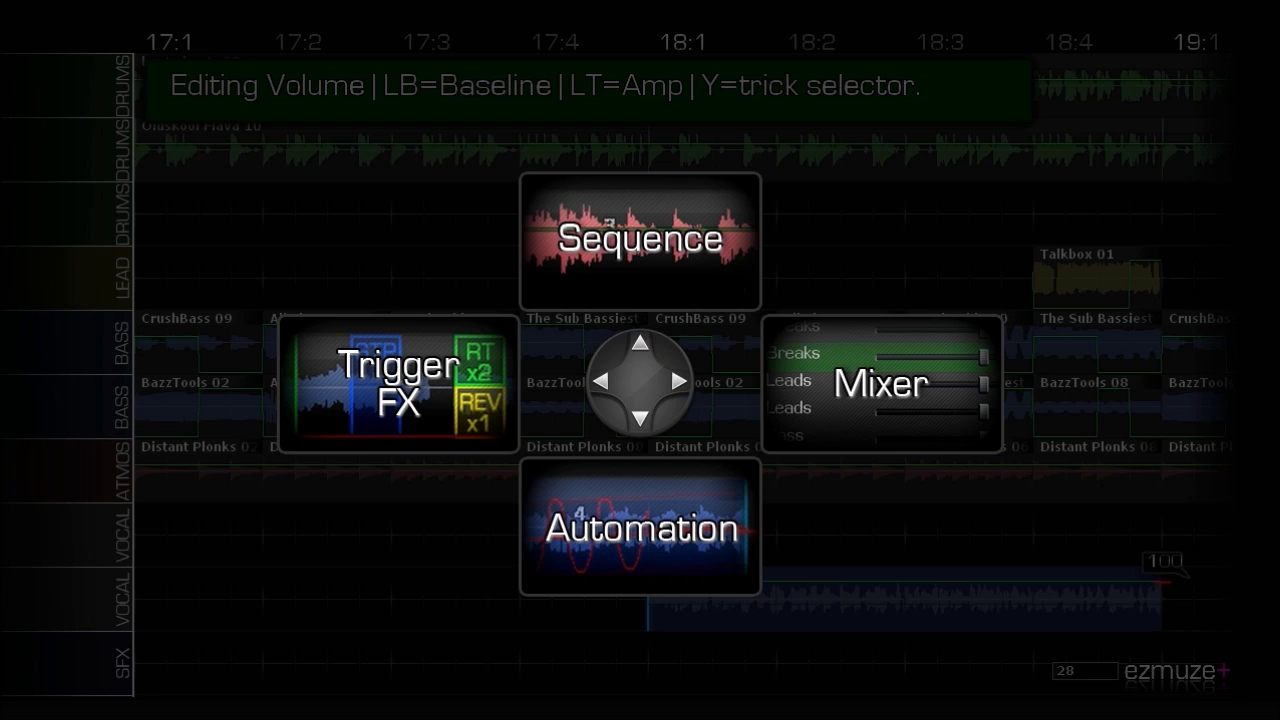
pyautogui.press('Left')
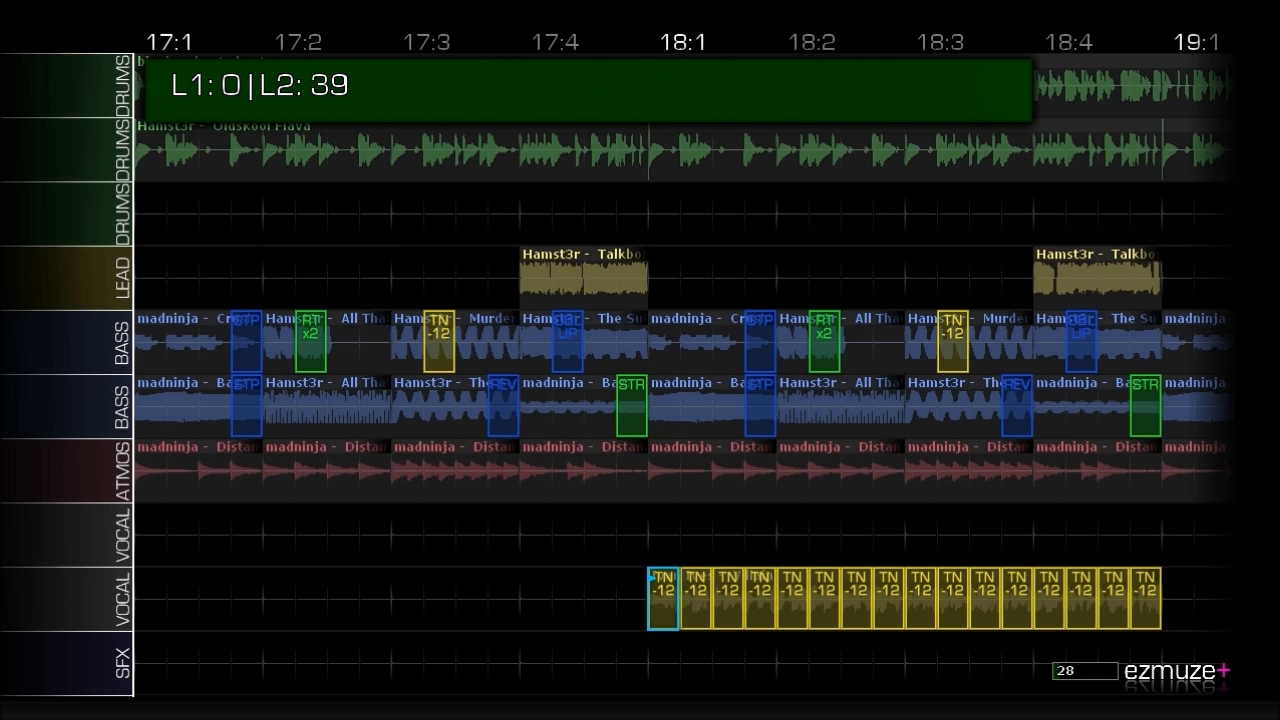
pyautogui.press('Return')
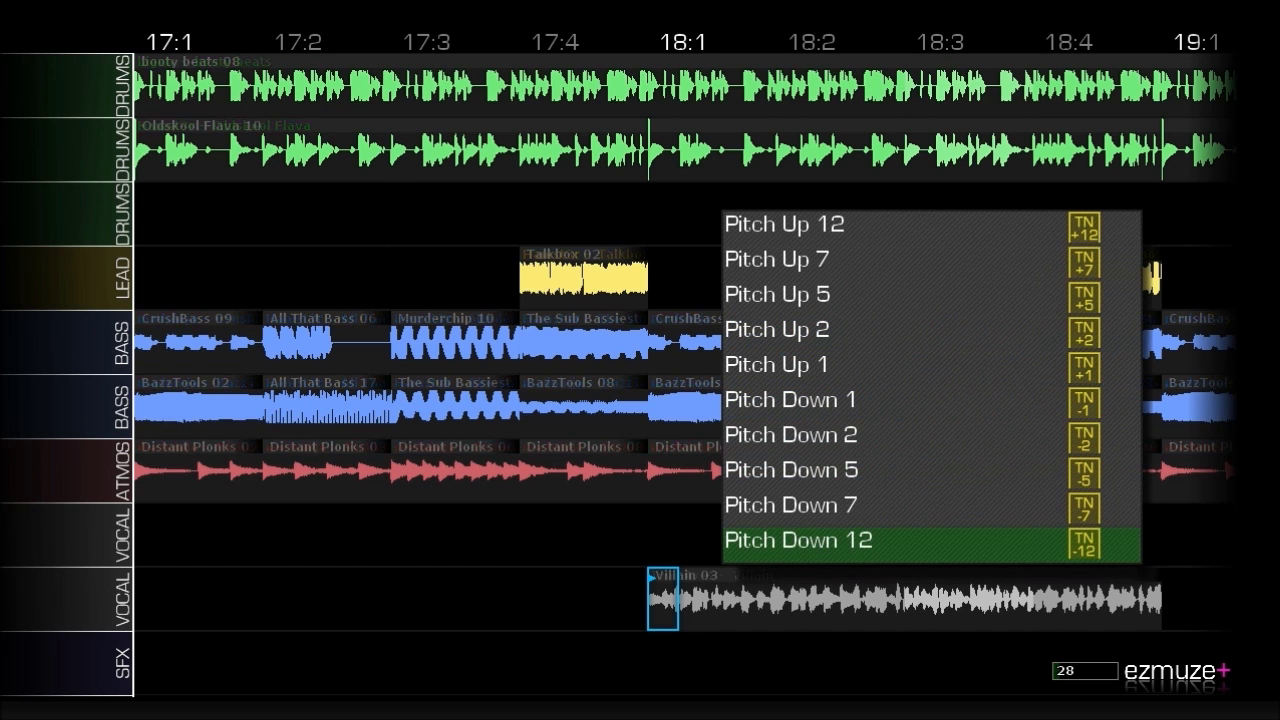
pyautogui.press('Return')
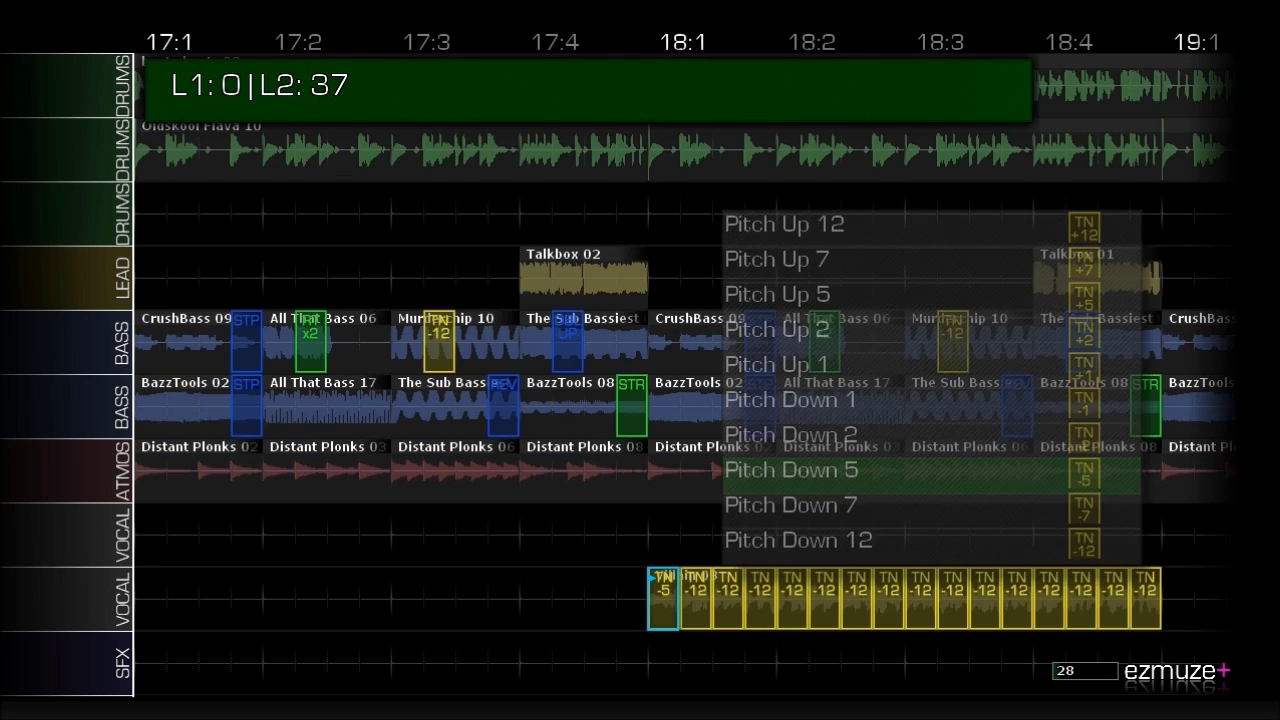
pyautogui.press('Right')
pyautogui.press('Return')
pyautogui.press('Return')
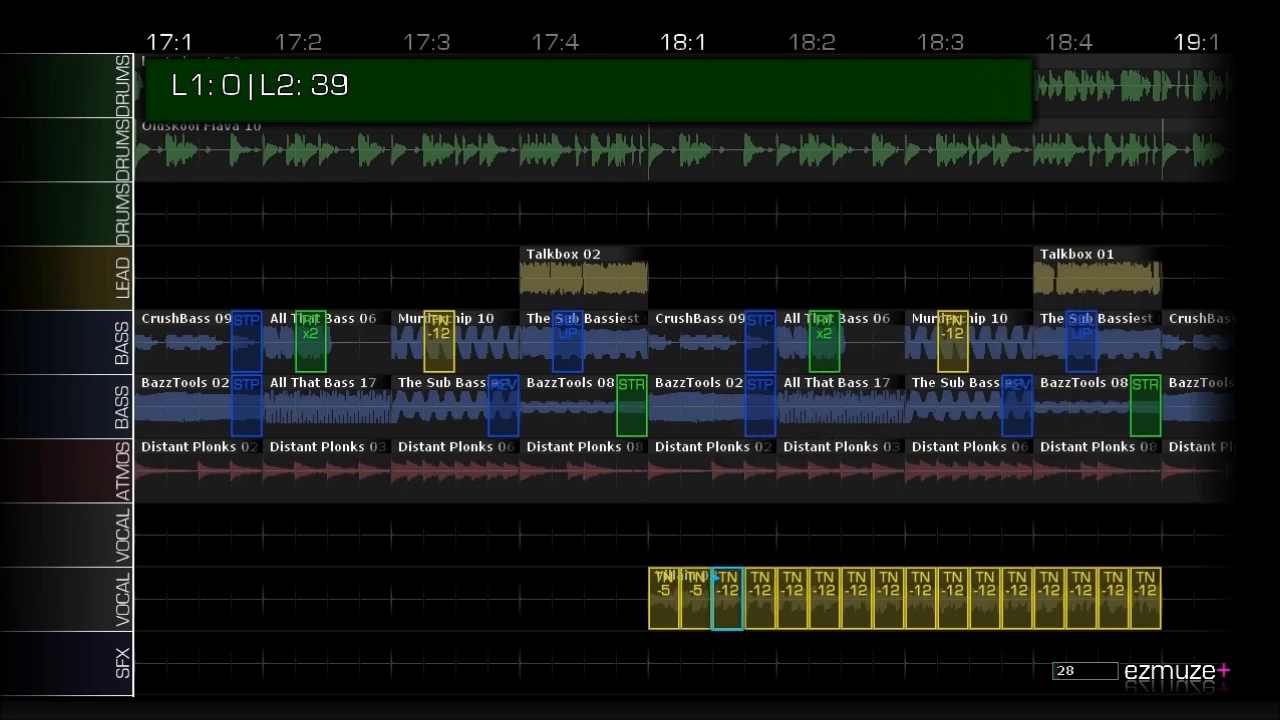
pyautogui.press('Right')
pyautogui.press('Return')
pyautogui.press('Return')
pyautogui.press('Right')
pyautogui.press('Return')
pyautogui.press('Return')
pyautogui.press('Right')
pyautogui.press('Return')
pyautogui.press('Return')
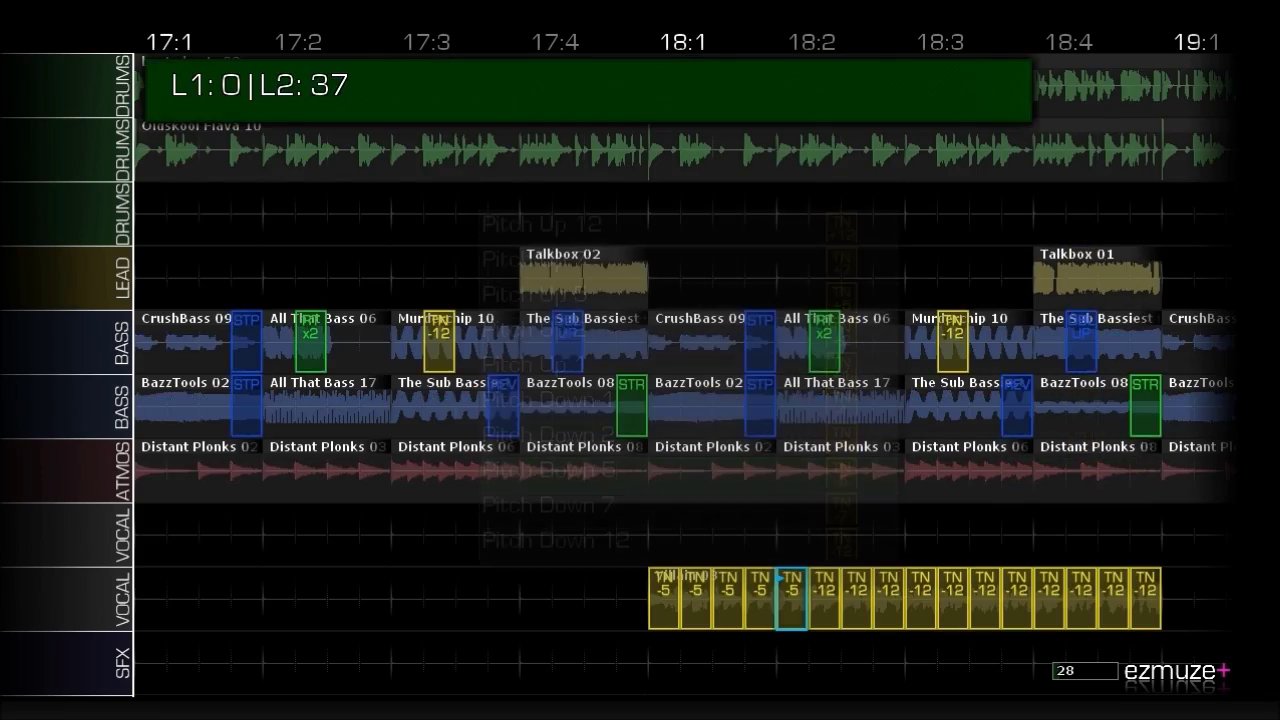
pyautogui.press('Right')
pyautogui.press('Return')
pyautogui.press('Return')
pyautogui.press('Right')
pyautogui.press('Return')
pyautogui.press('Return')
pyautogui.press('Right')
pyautogui.press('Return')
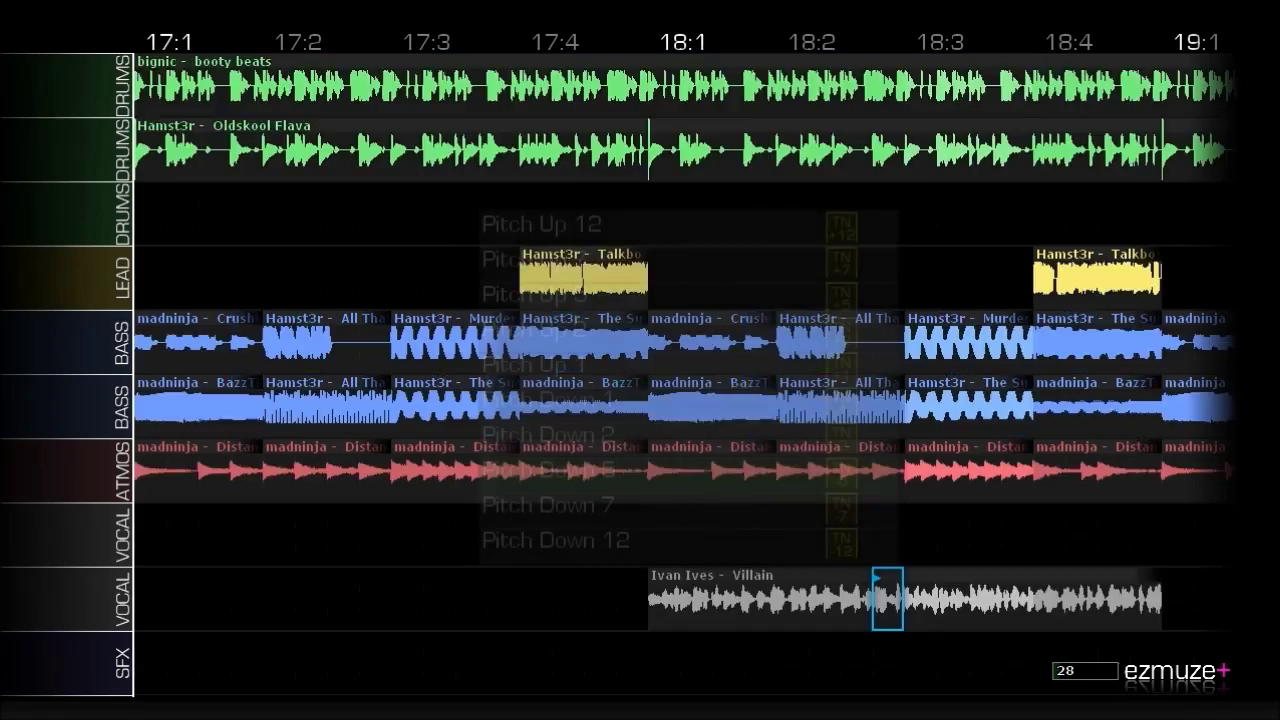
pyautogui.press('Return')
pyautogui.press('Right')
pyautogui.press('Return')
pyautogui.press('Return')
pyautogui.press('Right')
pyautogui.press('Return')
pyautogui.press('Return')
pyautogui.press('Right')
pyautogui.press('Return')
pyautogui.press('Return')
pyautogui.press('Right')
pyautogui.press('Return')
pyautogui.press('Return')
pyautogui.press('Right')
pyautogui.press('Return')
pyautogui.press('Return')
pyautogui.press('Right')
pyautogui.press('Right')
pyautogui.press('Return')
pyautogui.press('Return')
pyautogui.press('Right')
pyautogui.press('Return')
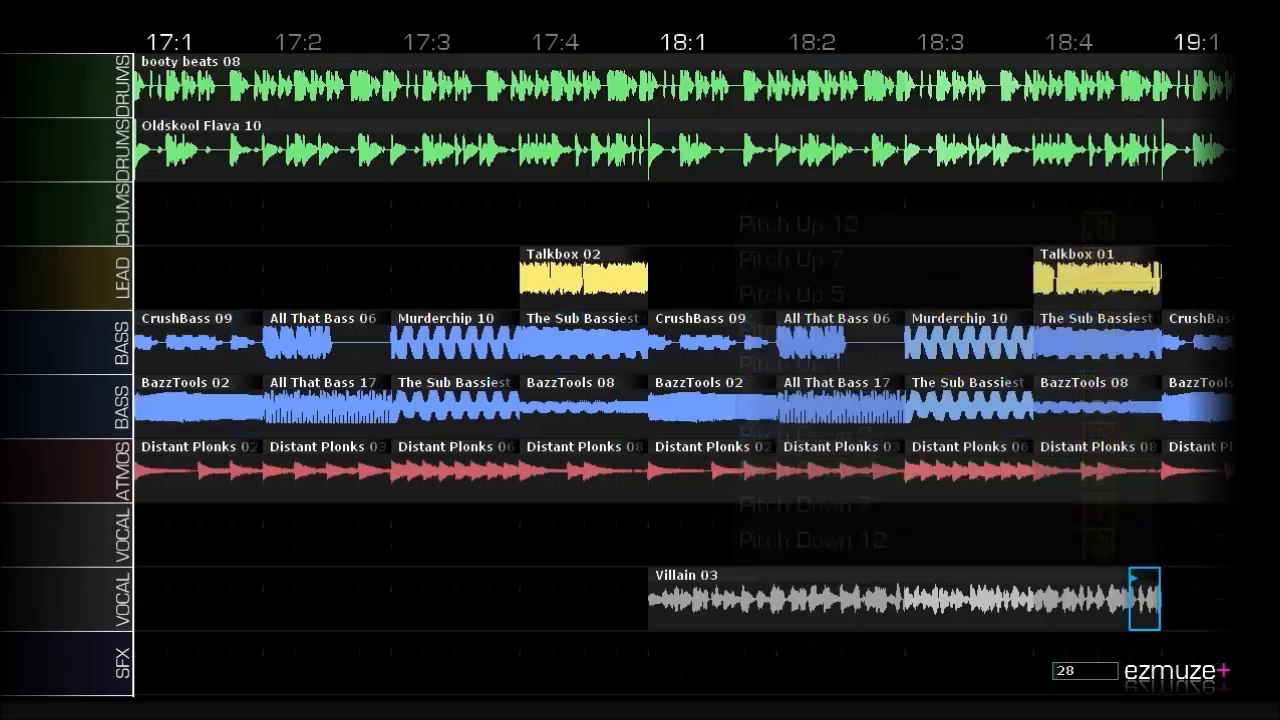
pyautogui.press('Return')
pyautogui.press('Escape')
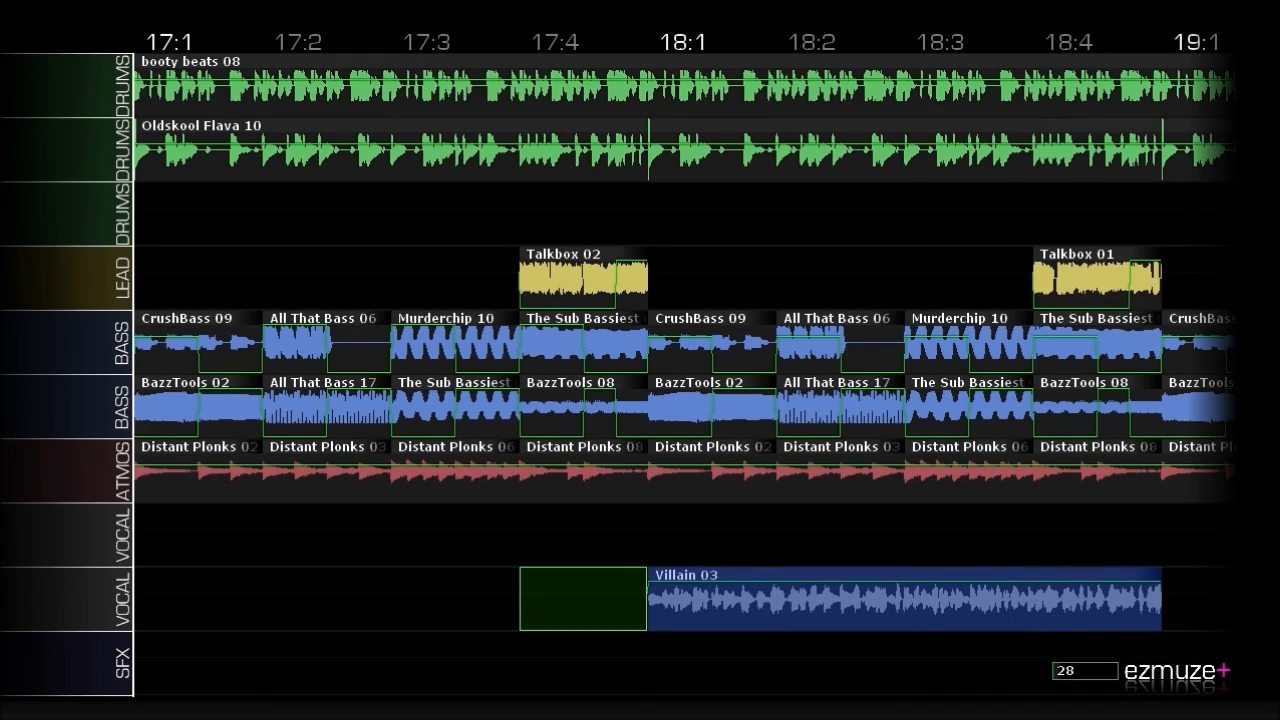
# Listen to the vocal from 17:4 and check the lower vocal track's level in the mixer.
pyautogui.press('Escape')
pyautogui.press('Left')
pyautogui.press('Left')
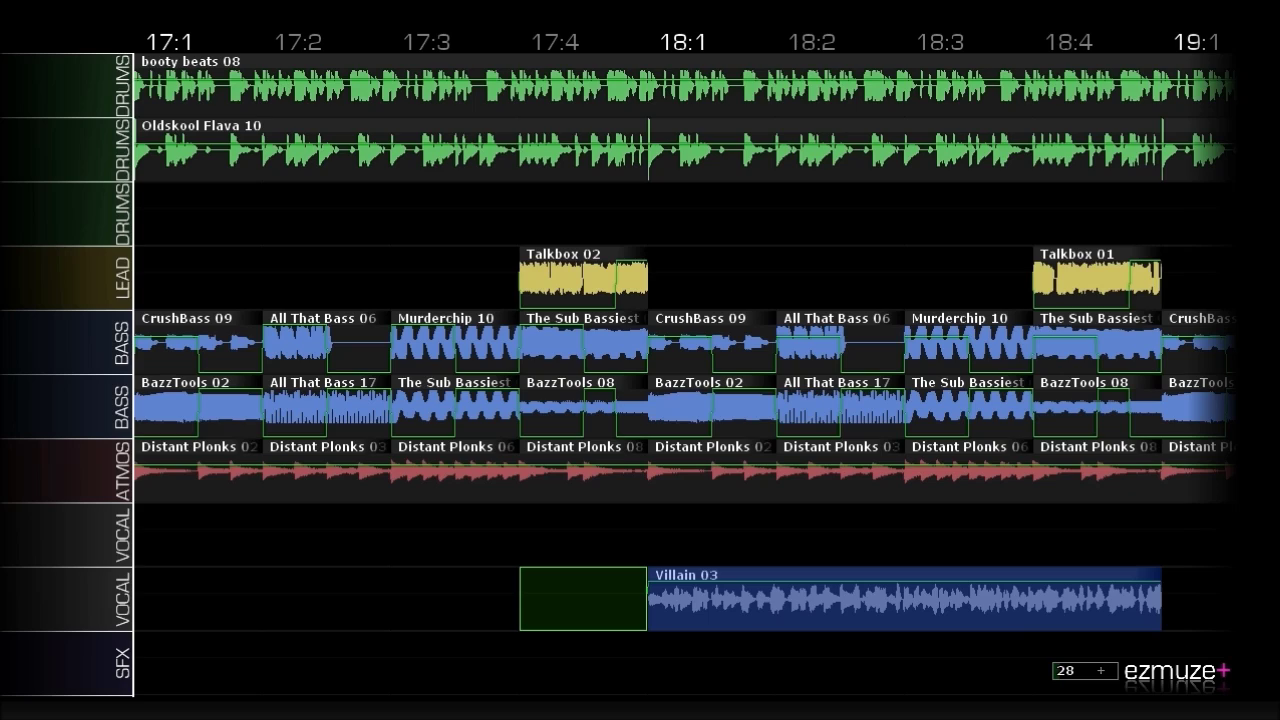
pyautogui.press('Tab')
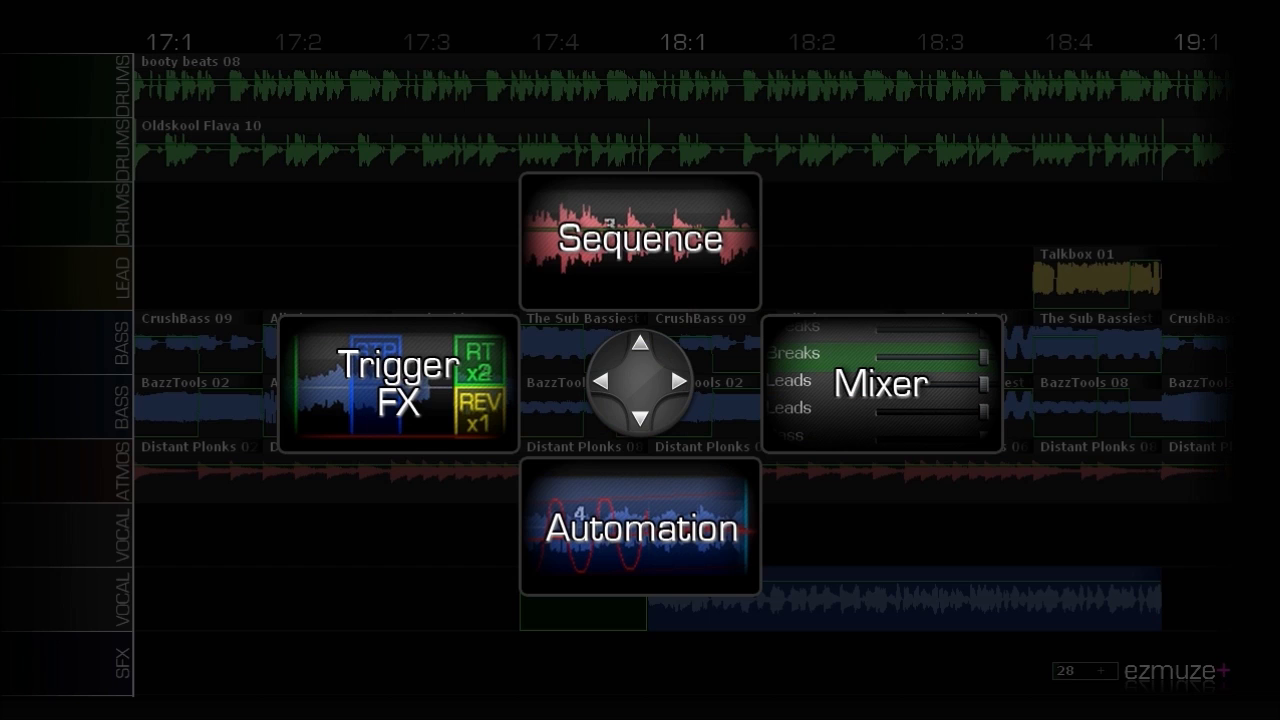
pyautogui.press('Right')
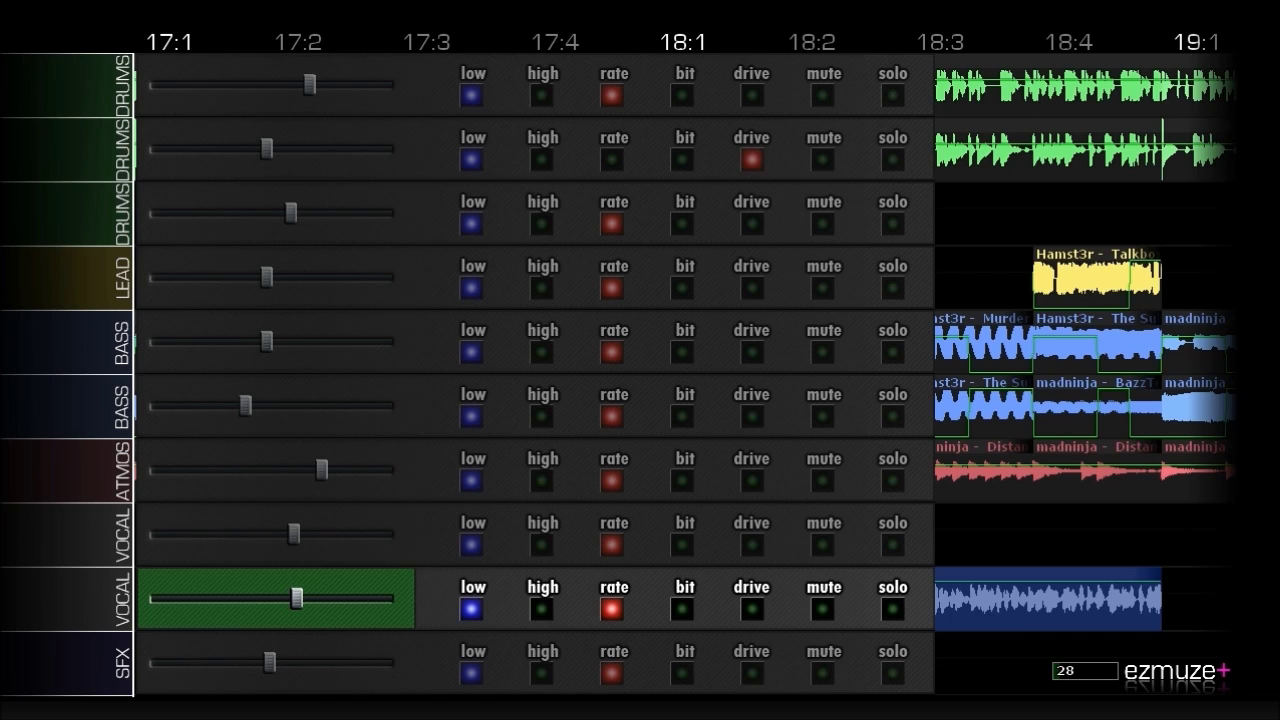
pyautogui.press('Tab')
pyautogui.press('Up')
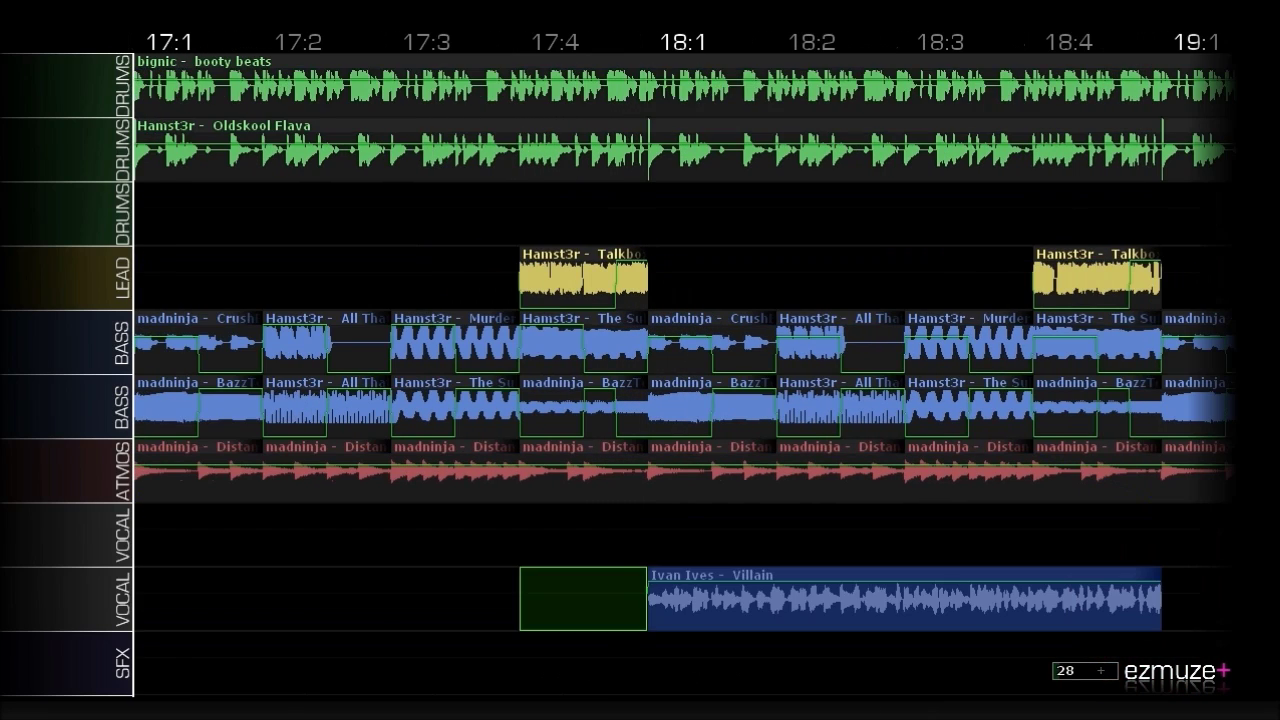
# Continue the Villain vocal on the lower vocal track after the clip's last block at 18:4.
pyautogui.press('Right')
pyautogui.press('Right')
pyautogui.press('Right')
pyautogui.press('Right')
pyautogui.press('Right')
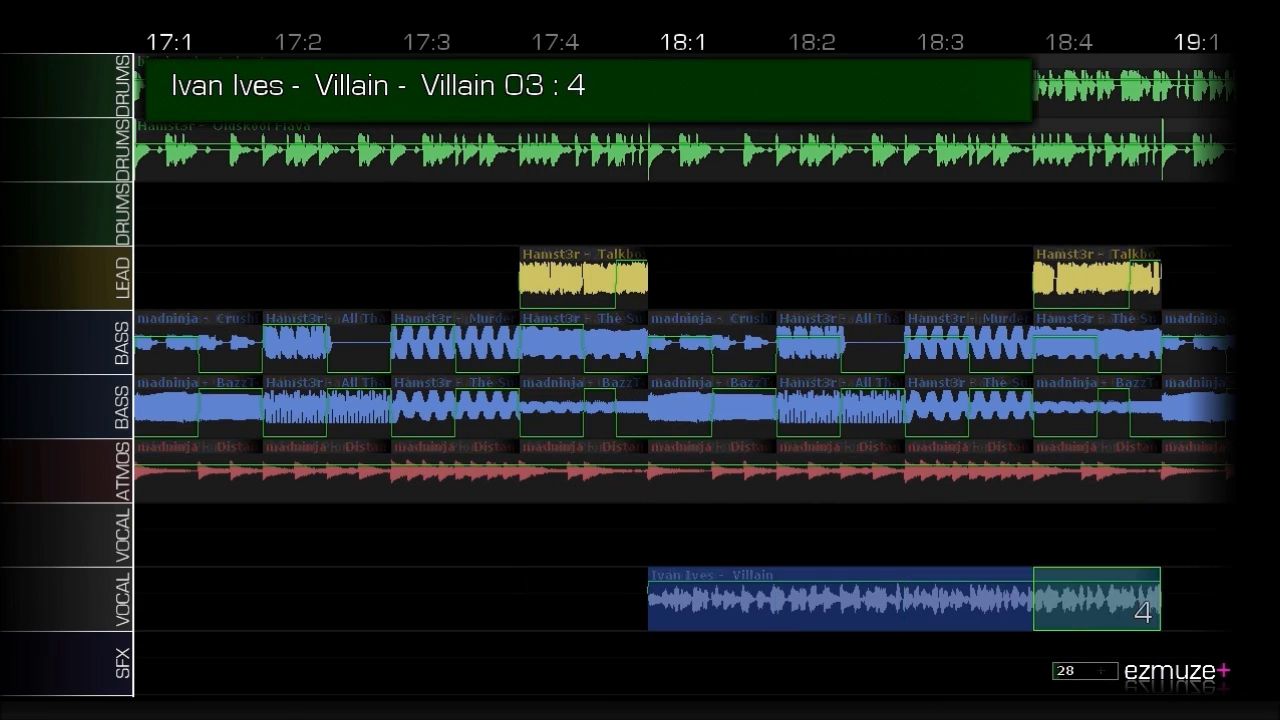
pyautogui.press('Return')
pyautogui.press('Return')
pyautogui.press('Return')
pyautogui.press('Down')
# Listen to the lower vocal track's transition from Villain 03 into Villain 04 at 19:1.
pyautogui.press('Escape')
pyautogui.press('Left')
pyautogui.press('Left')
pyautogui.press('Left')
pyautogui.press('Left')
pyautogui.press('Left')
pyautogui.press('Left')
pyautogui.press('Left')
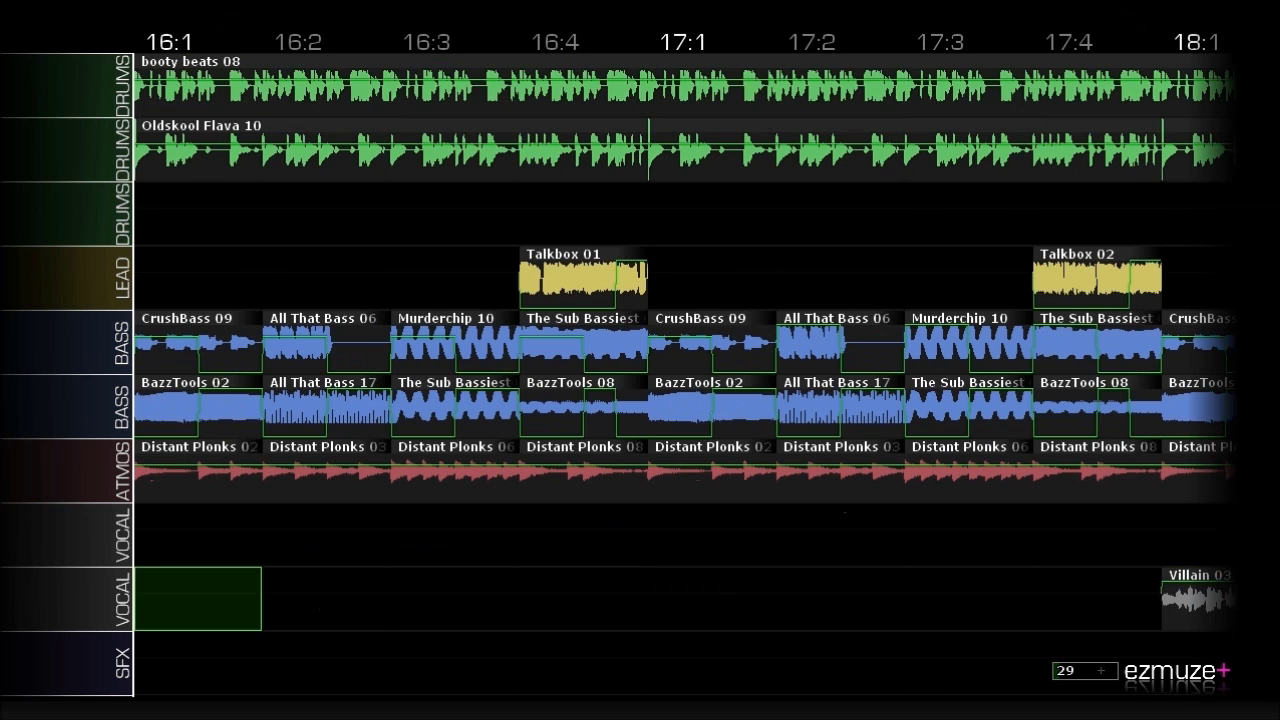
pyautogui.press('Right')
pyautogui.press('Right')
pyautogui.press('Right')
pyautogui.press('Right')
pyautogui.press('Right')
pyautogui.press('Right')
pyautogui.press('Right')
pyautogui.press('Right')
pyautogui.press('Right')
pyautogui.press('Left')
pyautogui.press('Left')
pyautogui.press('Left')
pyautogui.press('Right')
pyautogui.press('Right')
pyautogui.press('Right')
pyautogui.press('Right')
pyautogui.press('Right')
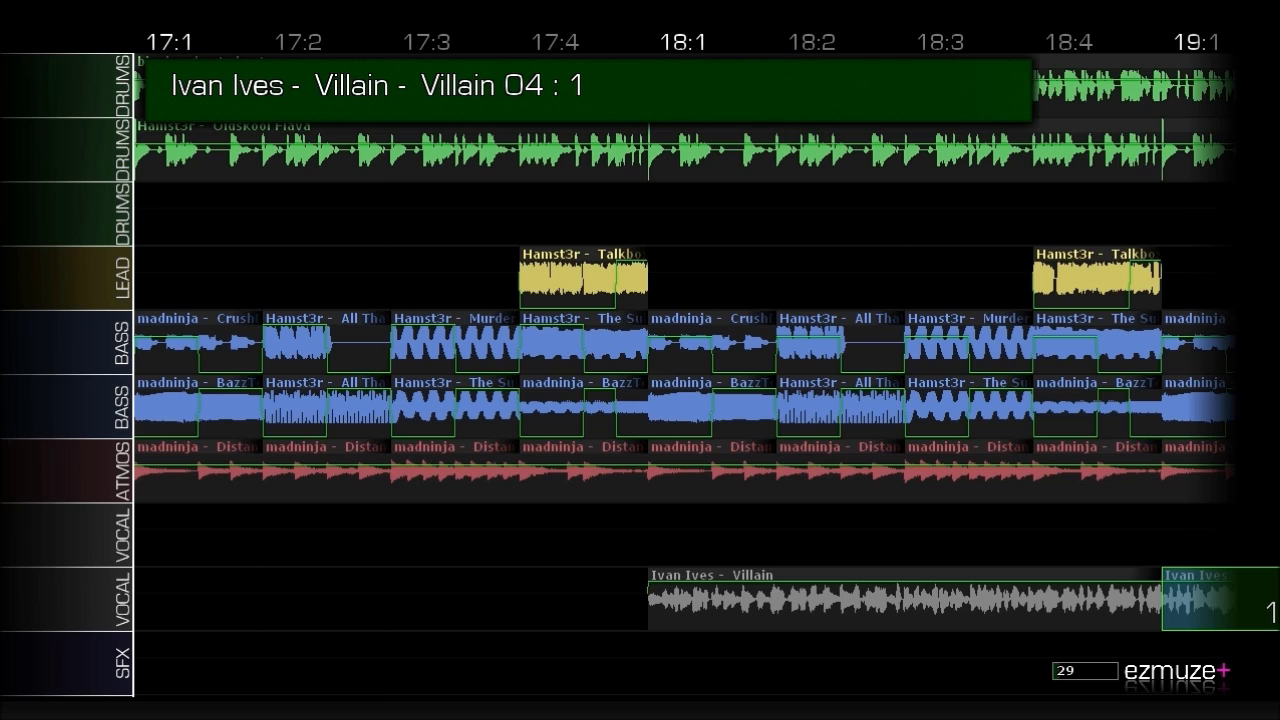
pyautogui.press('Left')
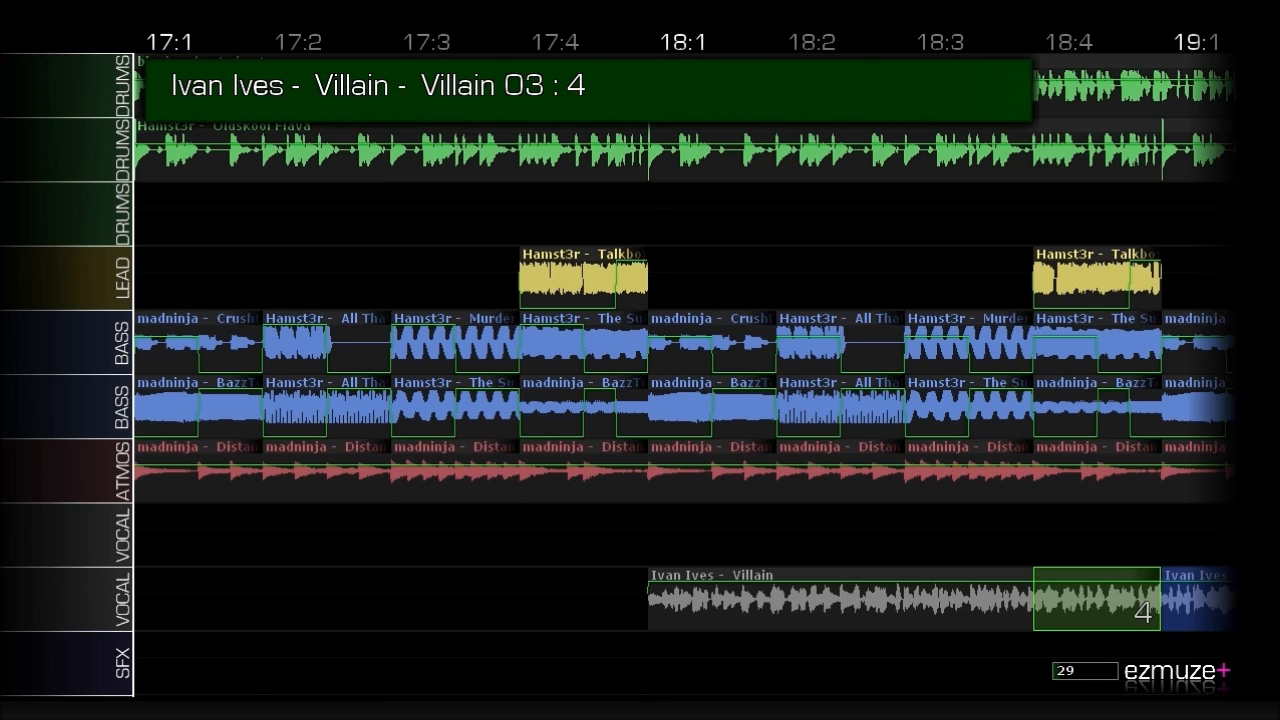
pyautogui.press('space')
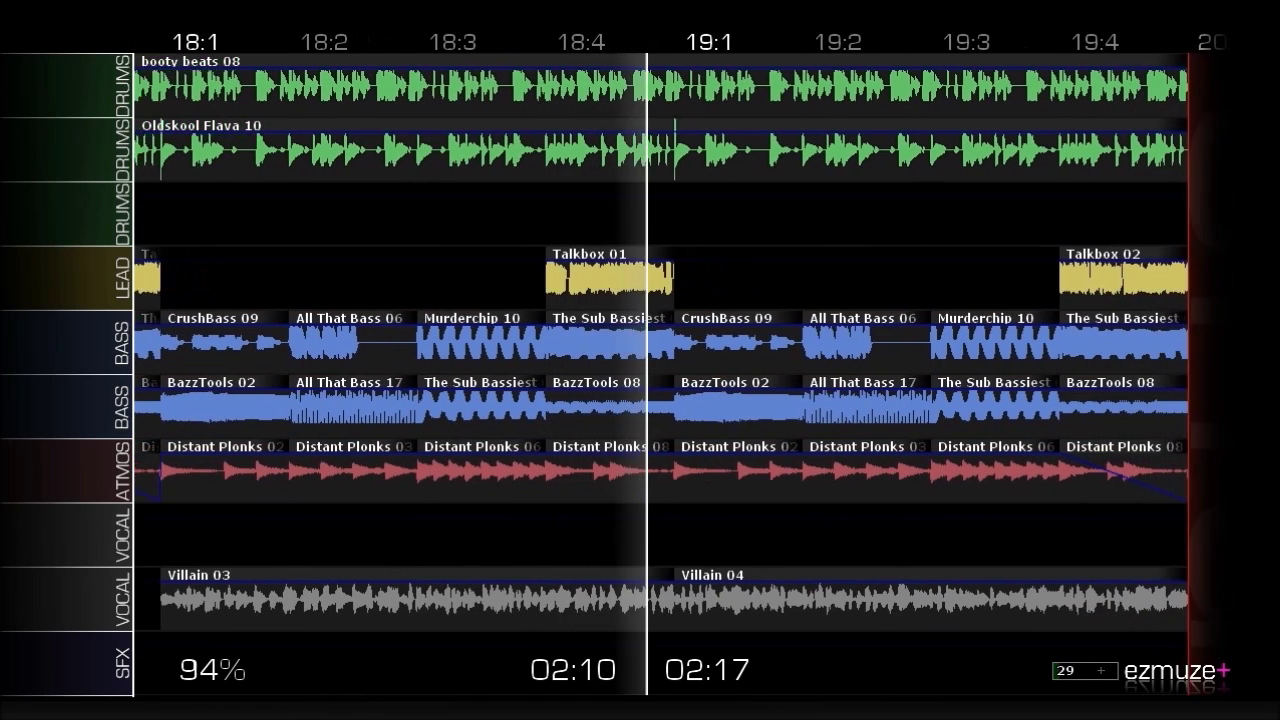
pyautogui.press('space')
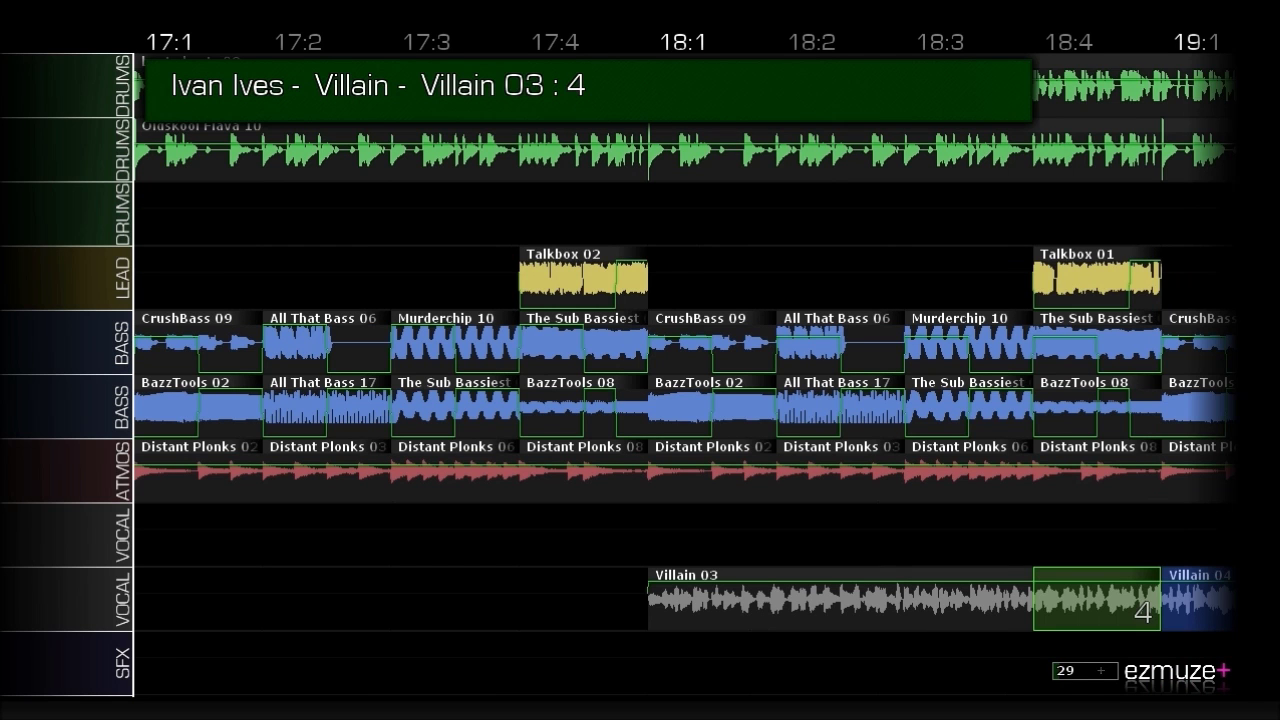
# Drop the volume automation of booty beats 08 and Oldskool Flava 10 to the minimum over the second half of 18:4.
pyautogui.press('Up')
pyautogui.press('Up')
pyautogui.press('Up')
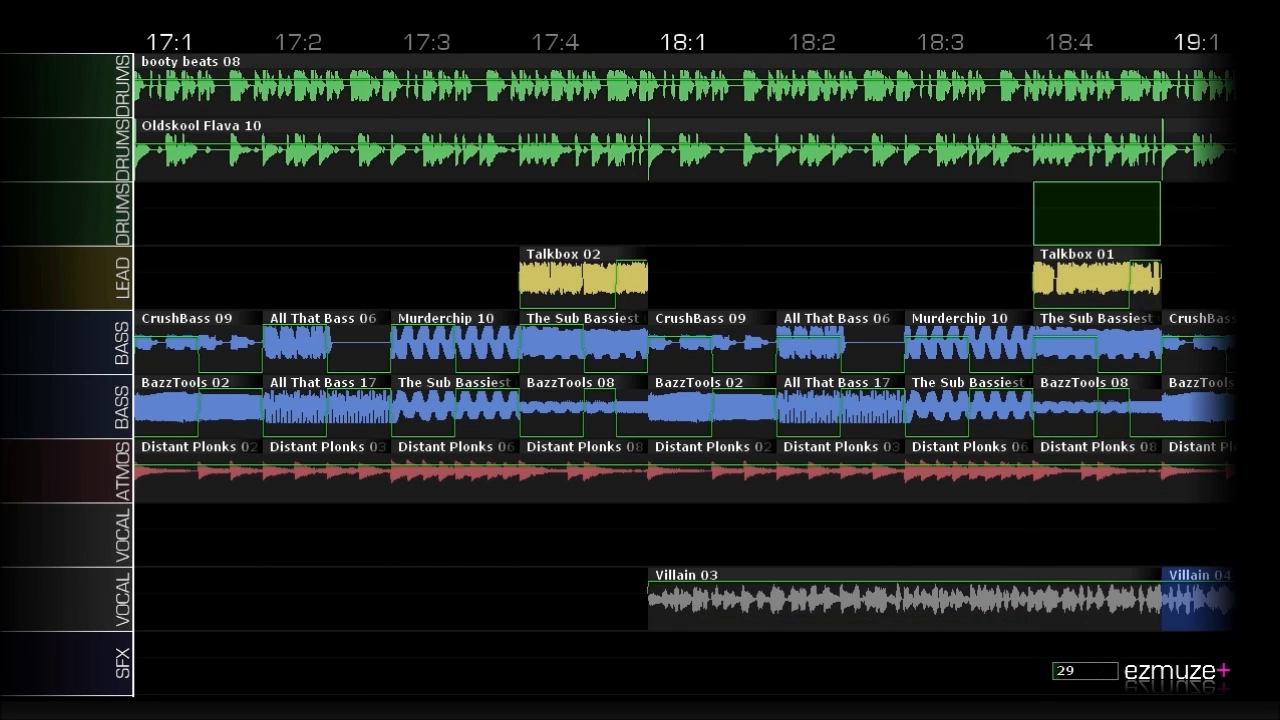
pyautogui.press('Up')
pyautogui.press('Tab')
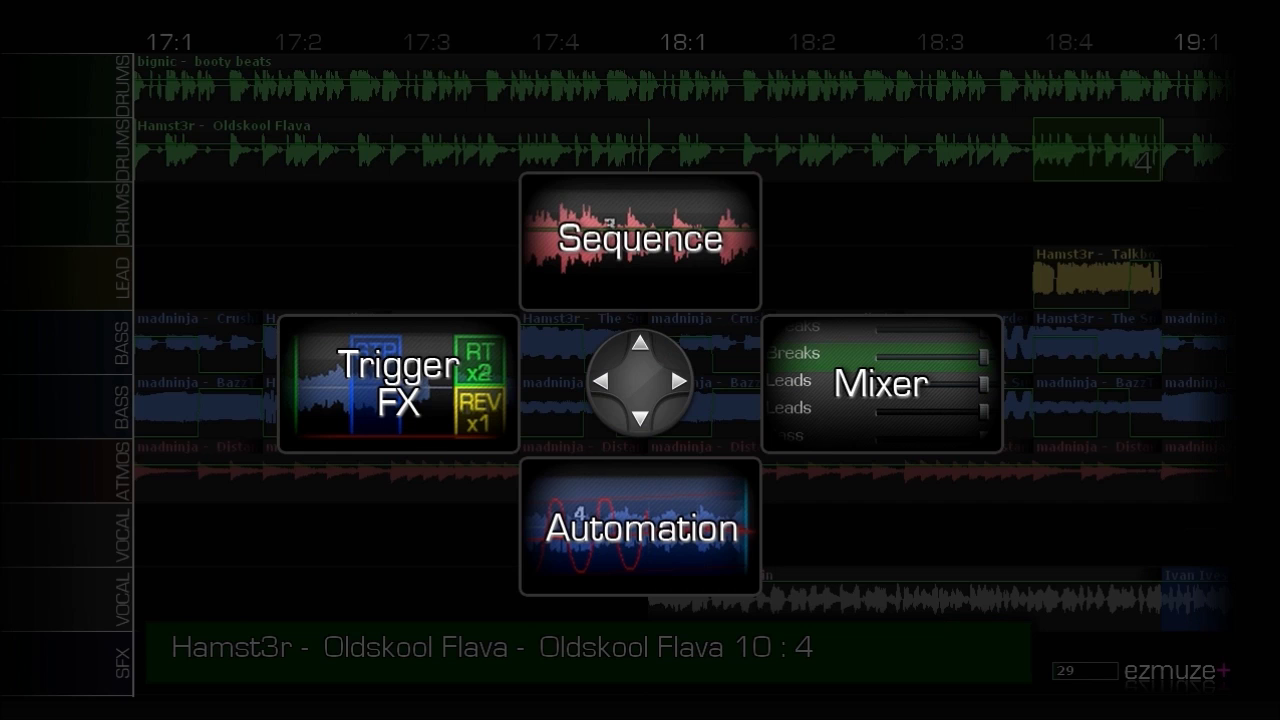
pyautogui.press('Down')
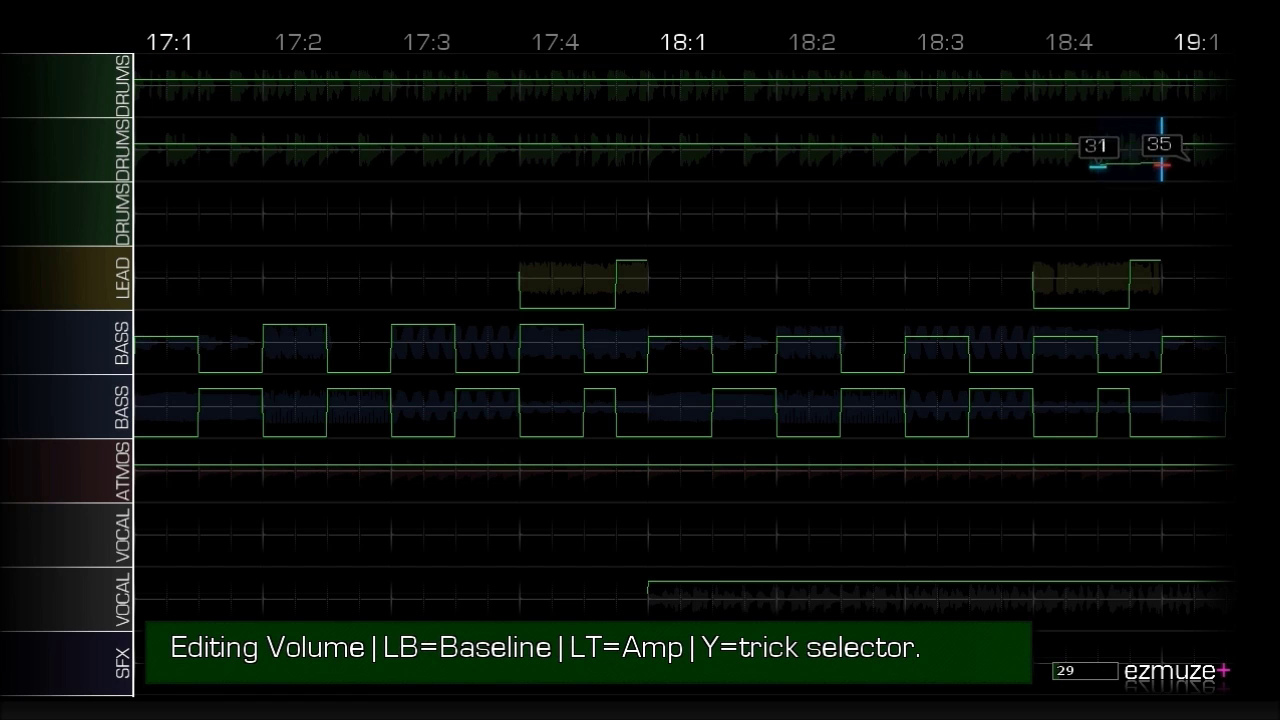
pyautogui.hotkey('shift', 'Left')
pyautogui.hotkey('shift', 'Left')
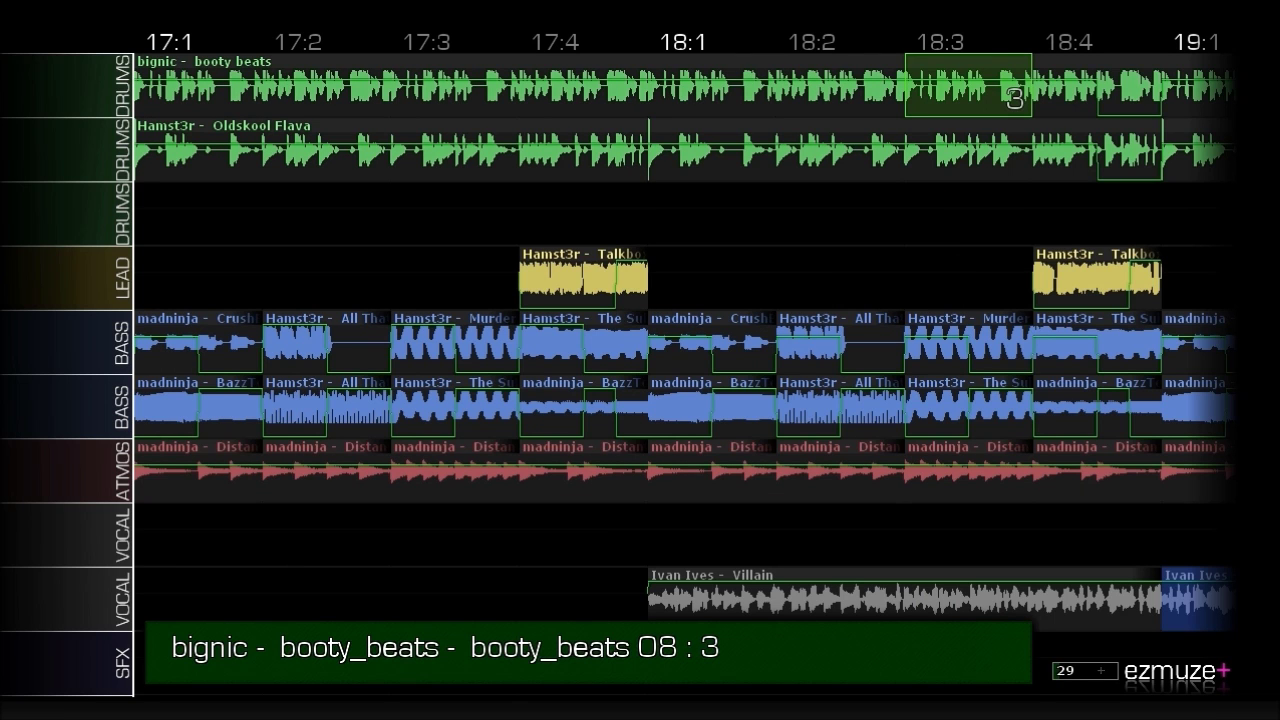
# Delete the CrushBass 09 and BazzTools 02 blocks at 19:1 from the two bass tracks.
pyautogui.press('Down')
pyautogui.press('Right')
pyautogui.press('Right')
pyautogui.press('Left')
pyautogui.press('Left')
pyautogui.press('Down')
pyautogui.press('Down')
pyautogui.press('Down')
pyautogui.press('Left')
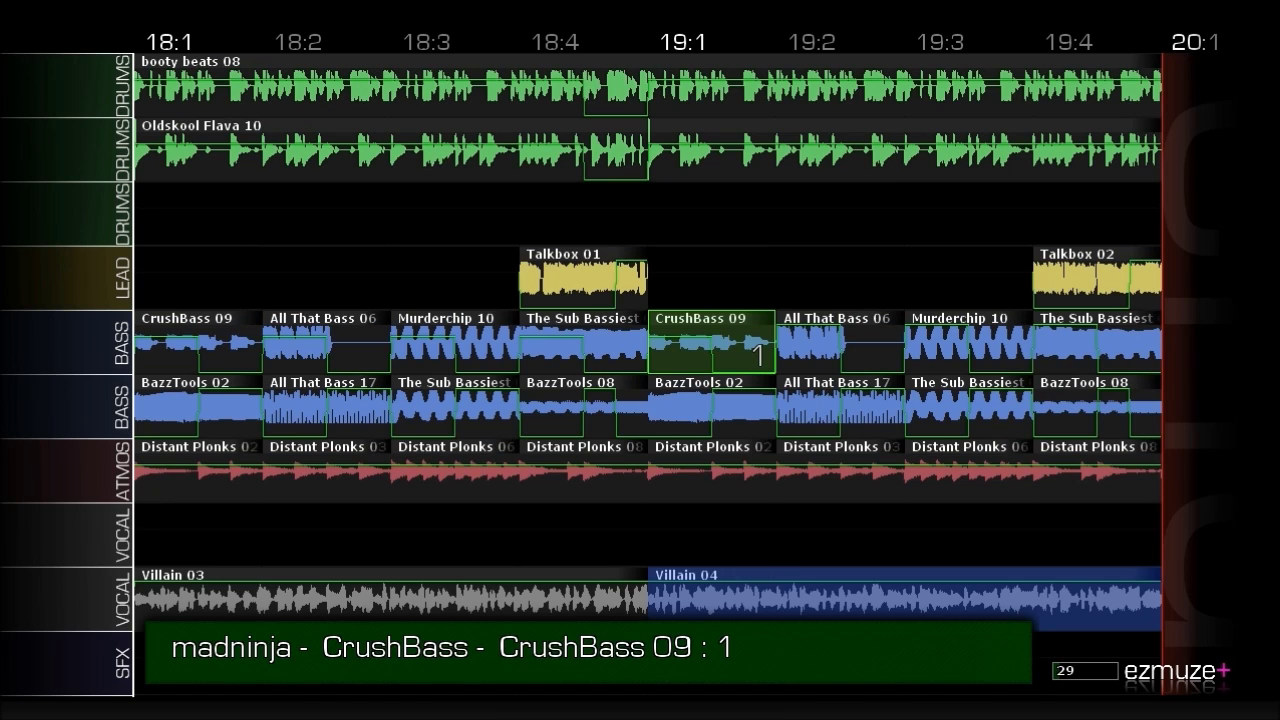
pyautogui.press('Down')
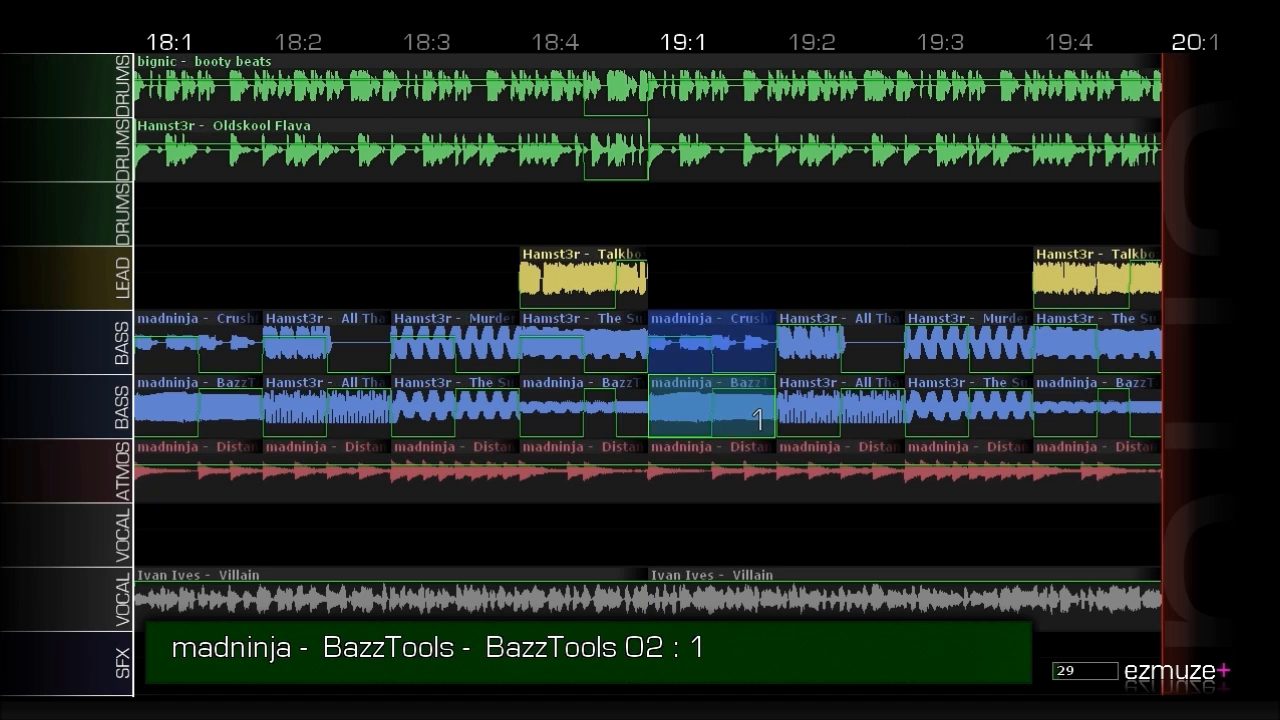
pyautogui.press('Delete')
pyautogui.press('Down')
pyautogui.press('Delete')
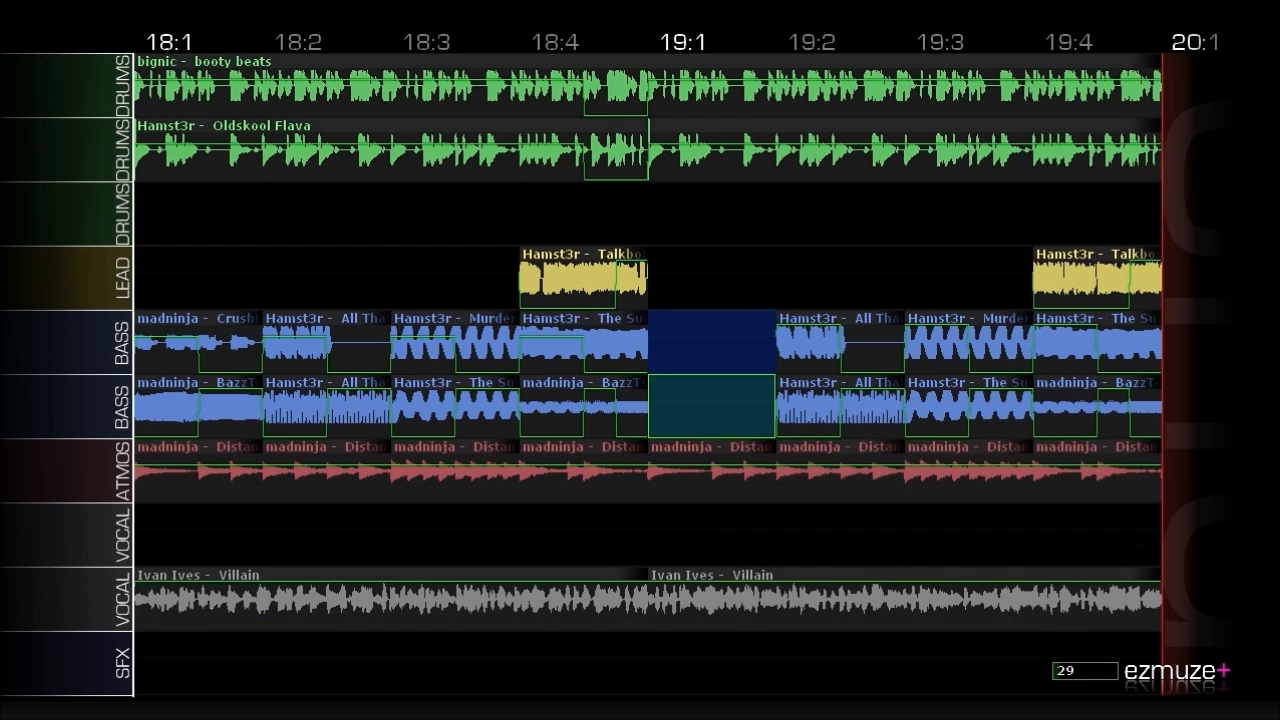
# Play the track from 18:4 through bar 19 to hear the drum drop and the bass gap.
pyautogui.press('Right')
pyautogui.press('Left')
pyautogui.press('Left')
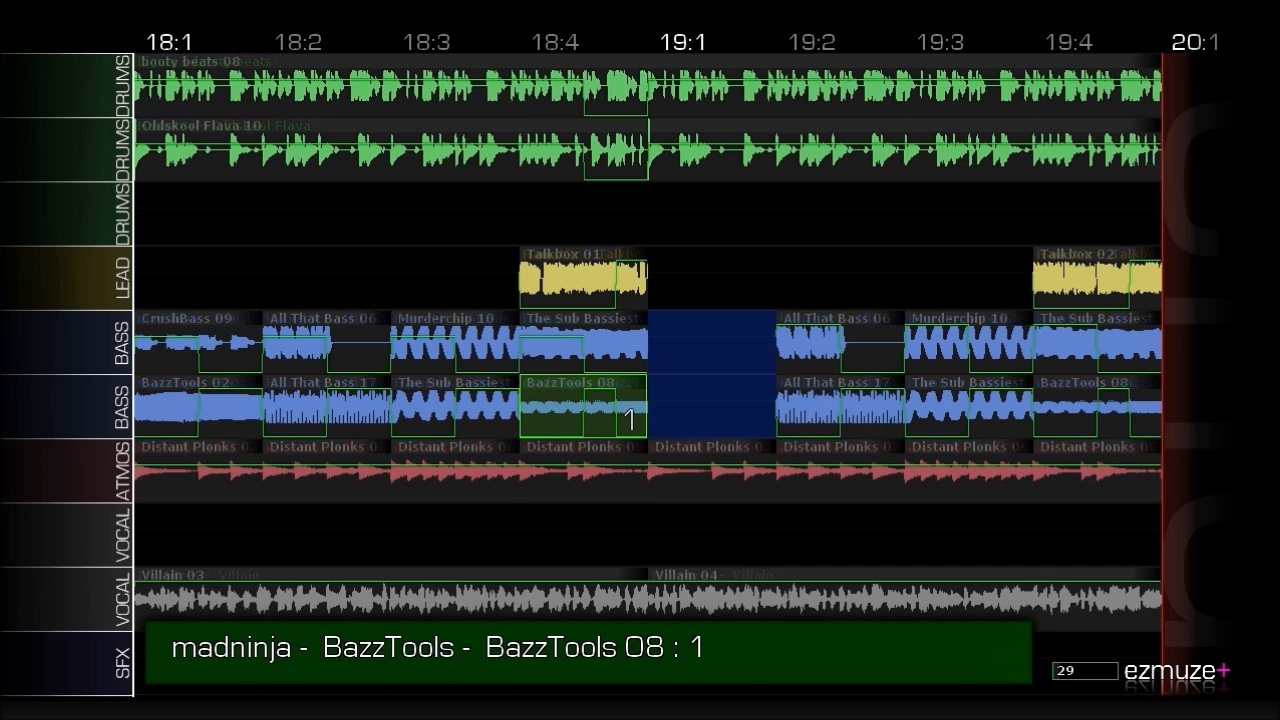
pyautogui.press('Left')
pyautogui.press('space')
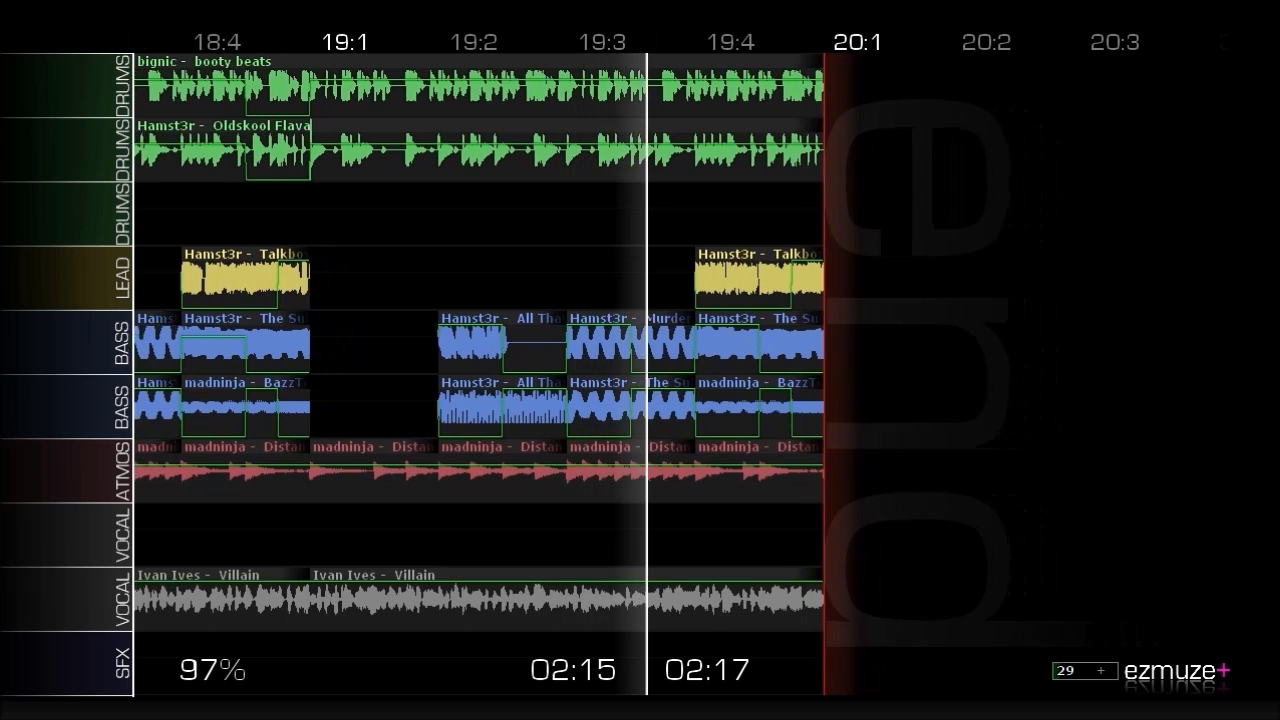
pyautogui.press('space')
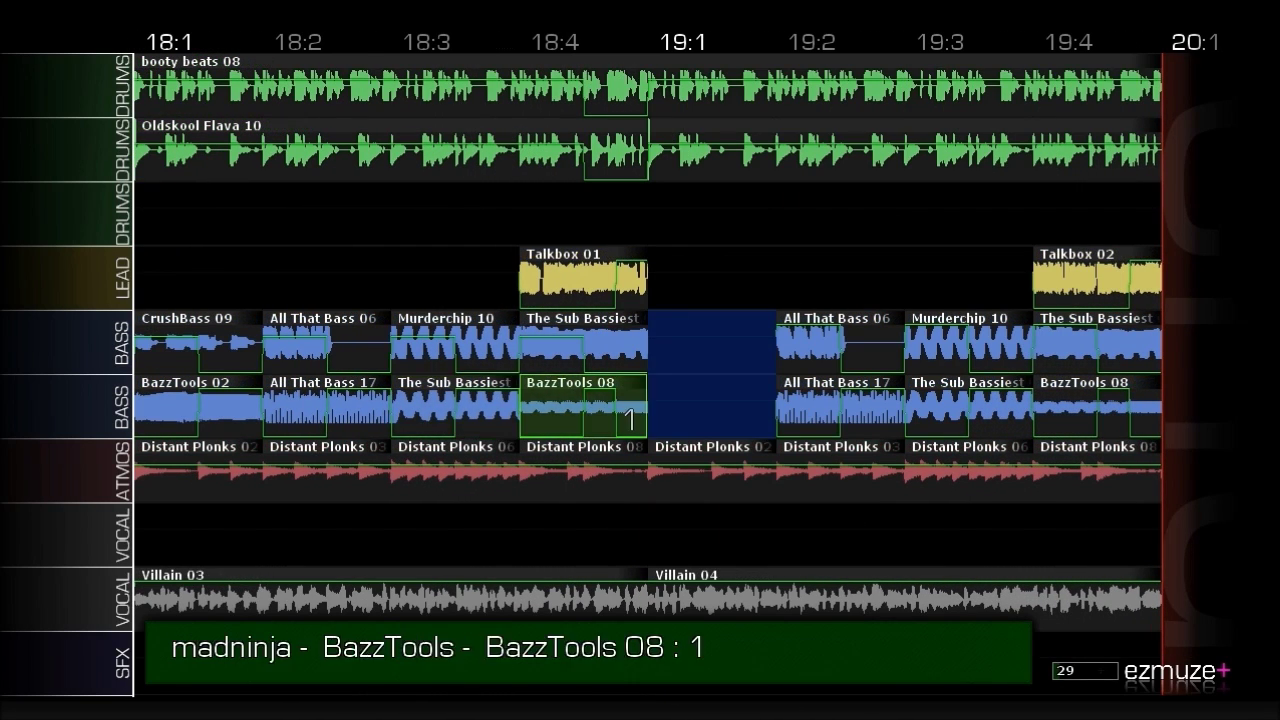
# Delete the Murderchip 10 and The Sub Bassiest blocks at 19:3 from the two bass tracks.
pyautogui.press('Delete')
pyautogui.press('Up')
pyautogui.press('Delete')
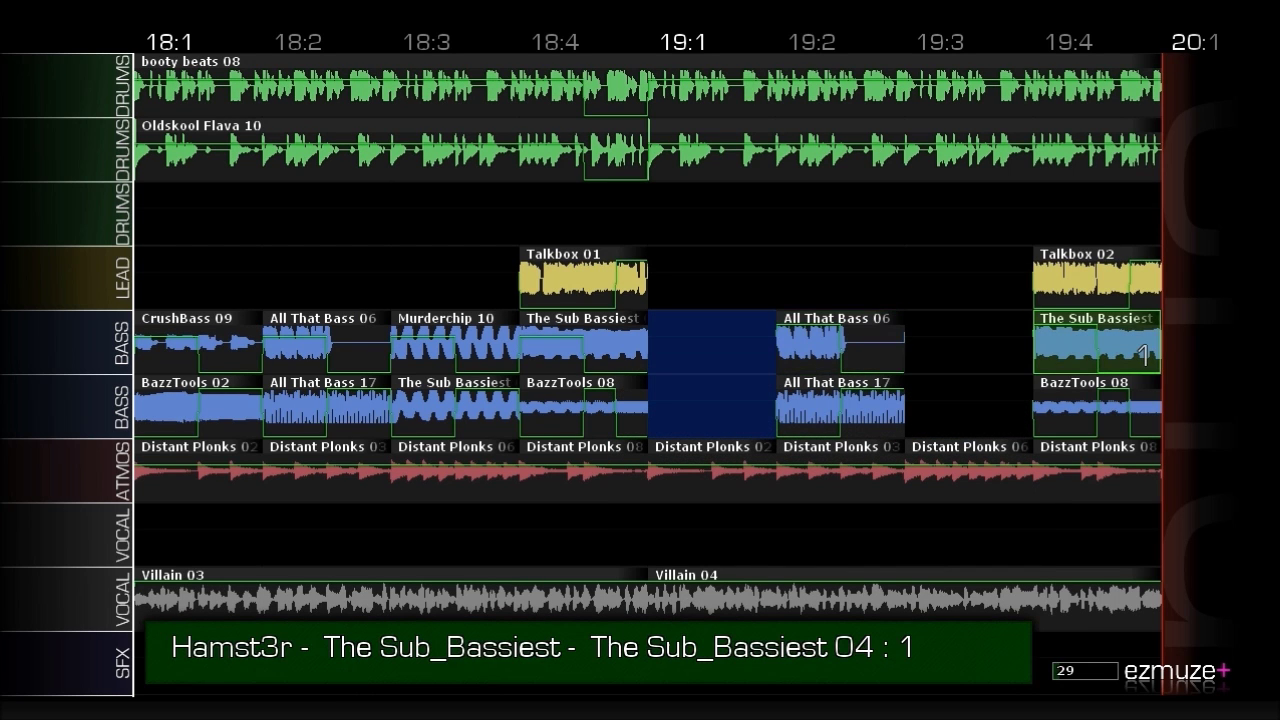
# Play the track from 18:3 to hear the thinned-out bass in bar 19.
pyautogui.press('Left')
pyautogui.press('Left')
pyautogui.press('Left')
pyautogui.press('Left')
pyautogui.press('Left')
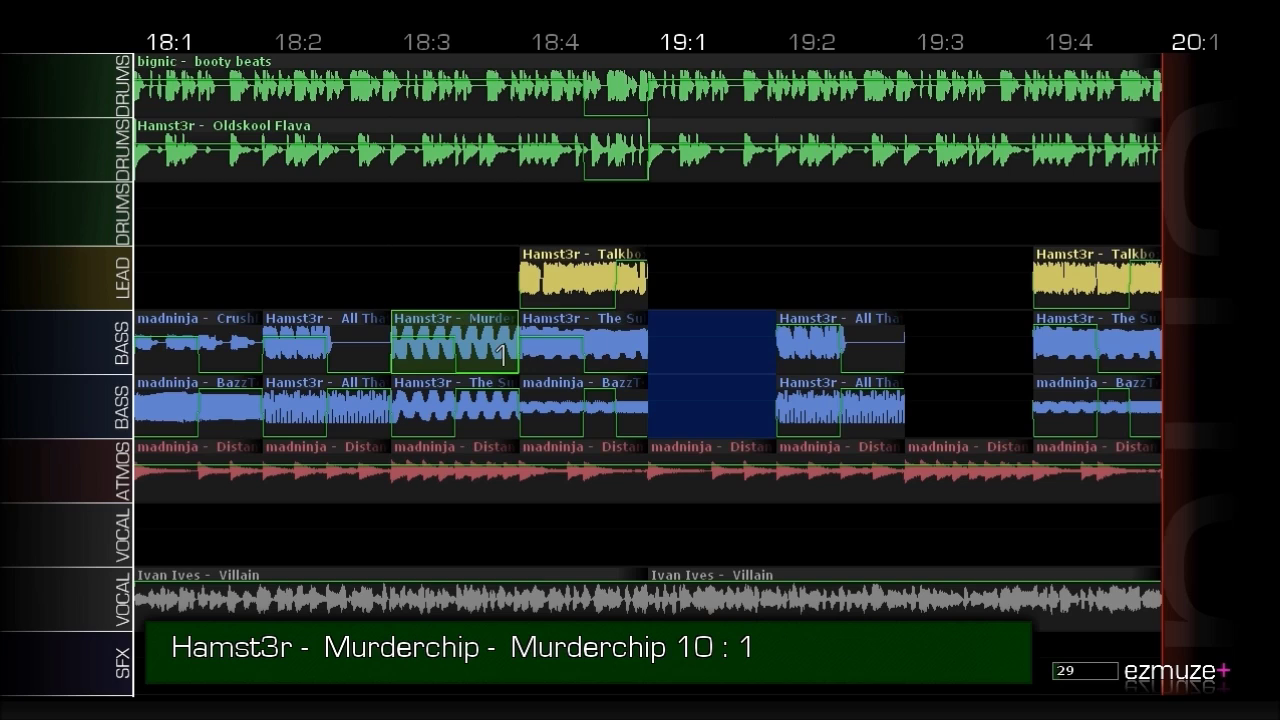
pyautogui.press('space')
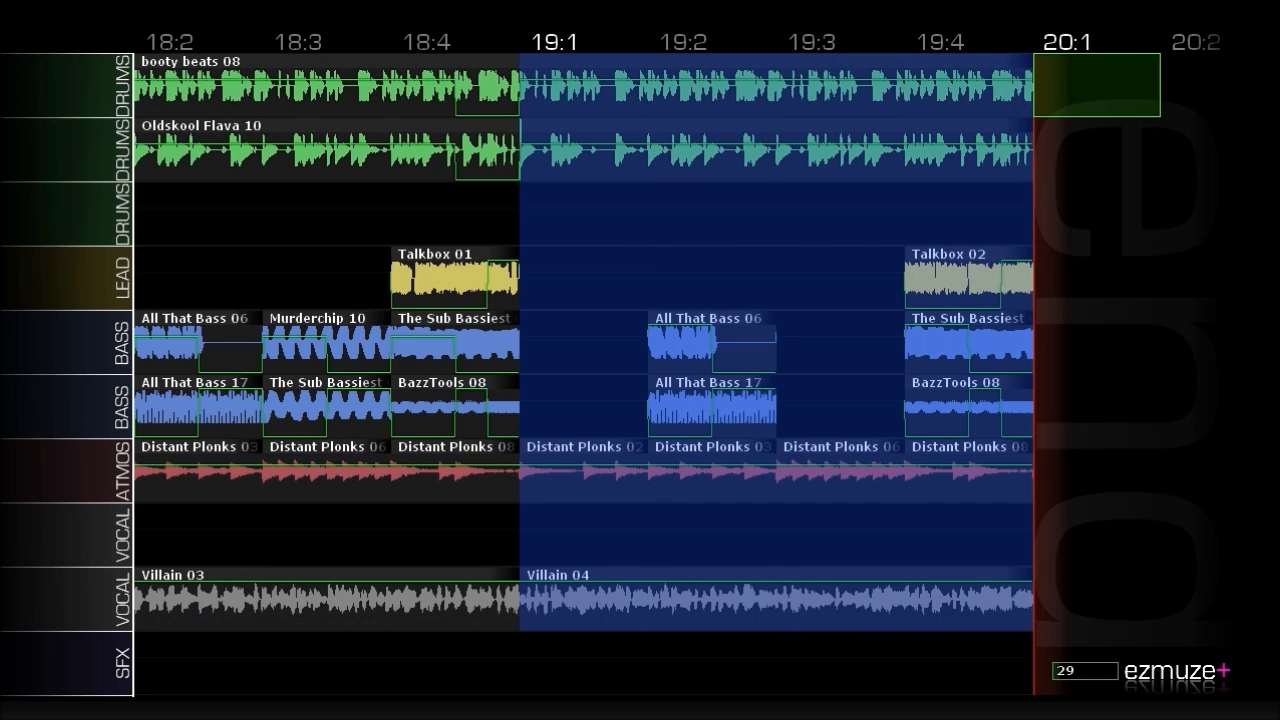
# Copy 19:1 through 19:4 on all tracks and paste the bar at 20:1.
pyautogui.press('Return')
pyautogui.press('Left')
pyautogui.press('Down')
pyautogui.press('Down')
pyautogui.press('Down')
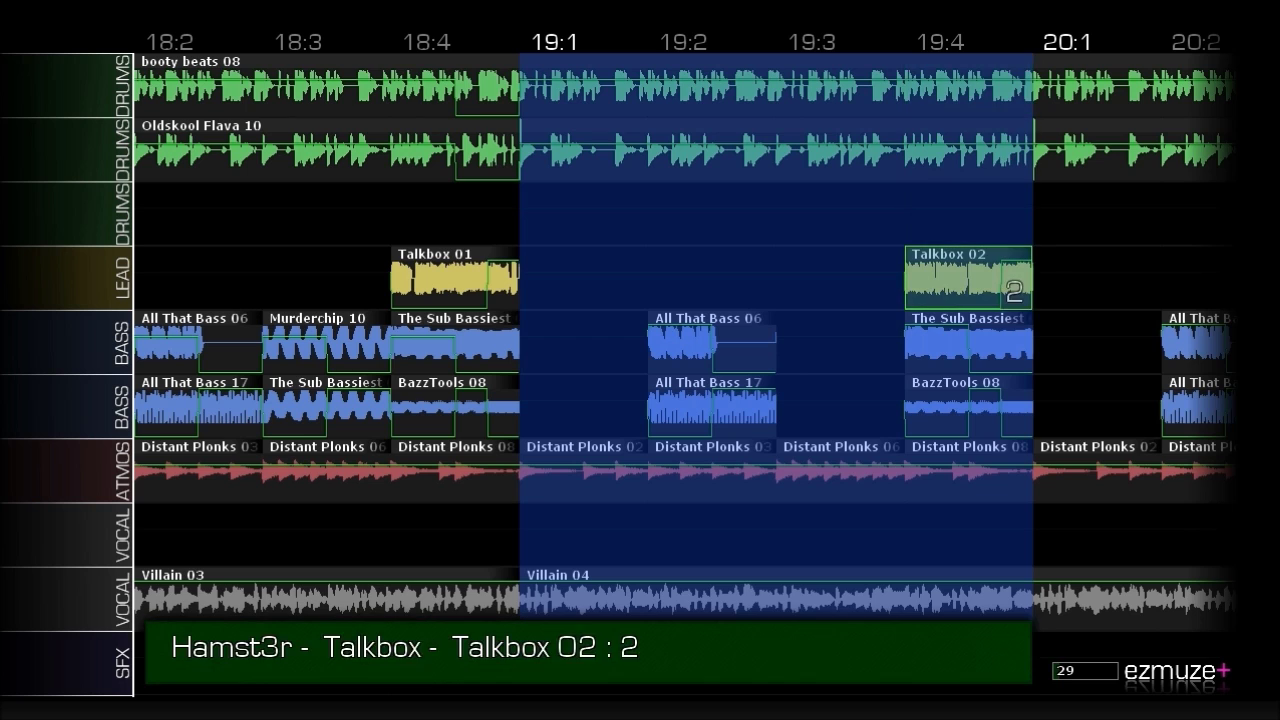
# Replace the lower vocal track's clip at 20:1 with Villain 05.
pyautogui.press('Left')
pyautogui.press('Left')
pyautogui.press('Left')
pyautogui.press('Left')
pyautogui.press('Up')
pyautogui.press('Up')
pyautogui.hotkey('shift', 'Up')
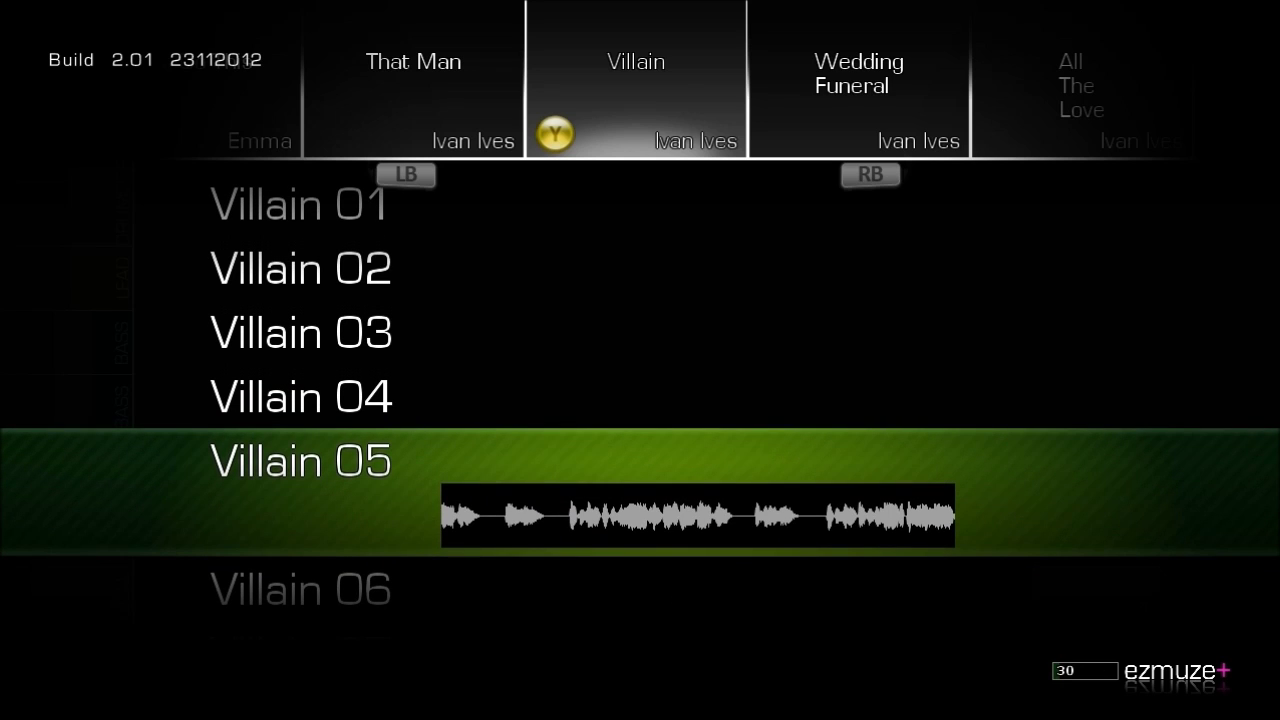
pyautogui.press('Return')
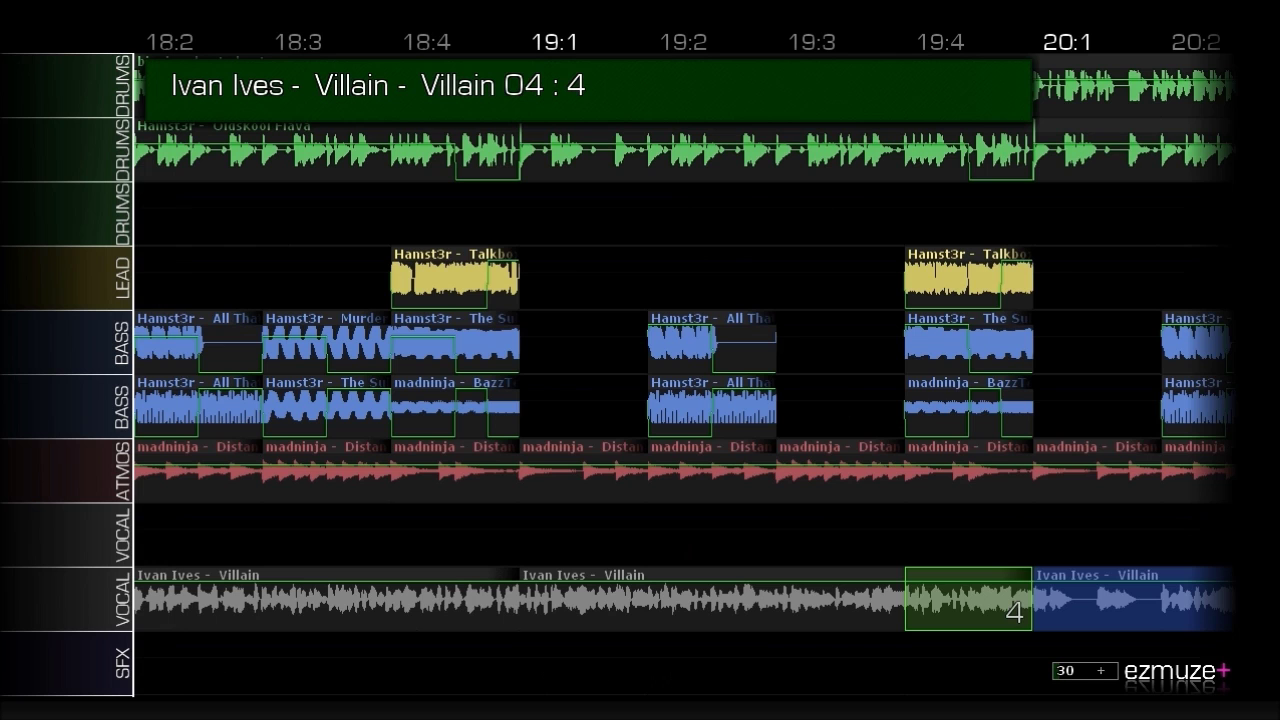
# Choose Villain 07 as the lower vocal track's clip at 20:1.
pyautogui.press('Right')
pyautogui.press('Return')
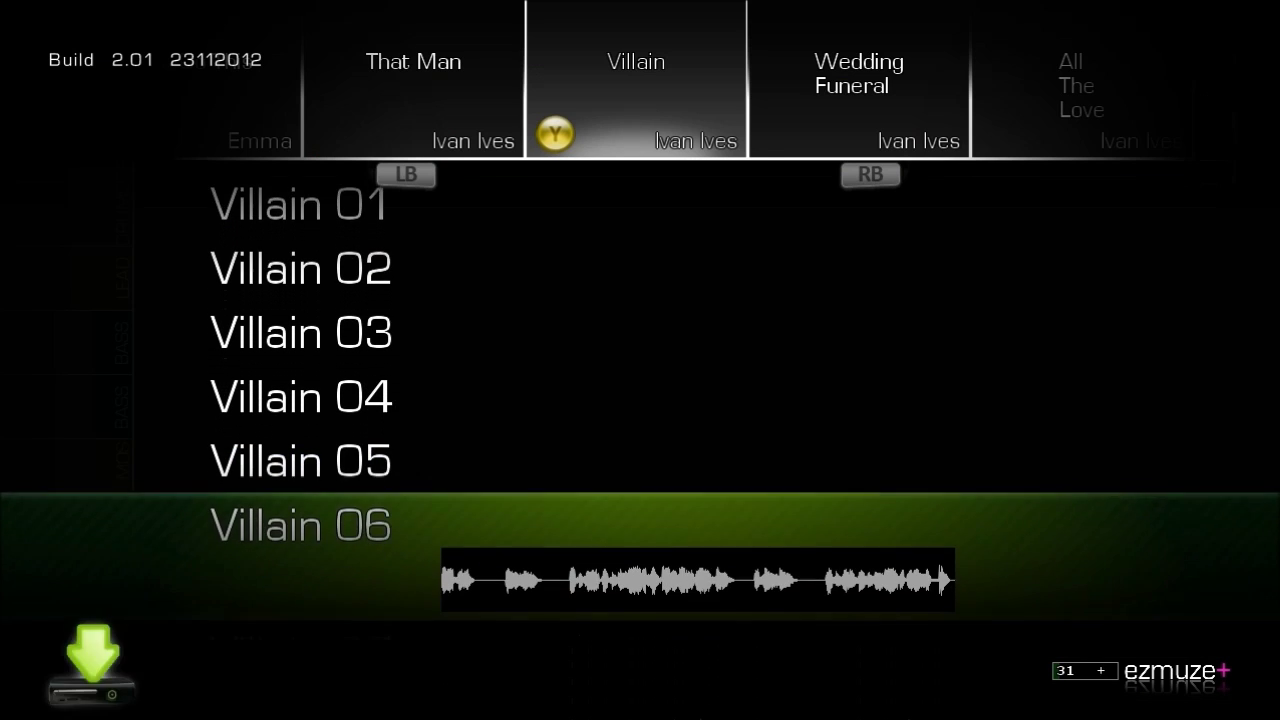
pyautogui.press('Down')
pyautogui.press('Down')
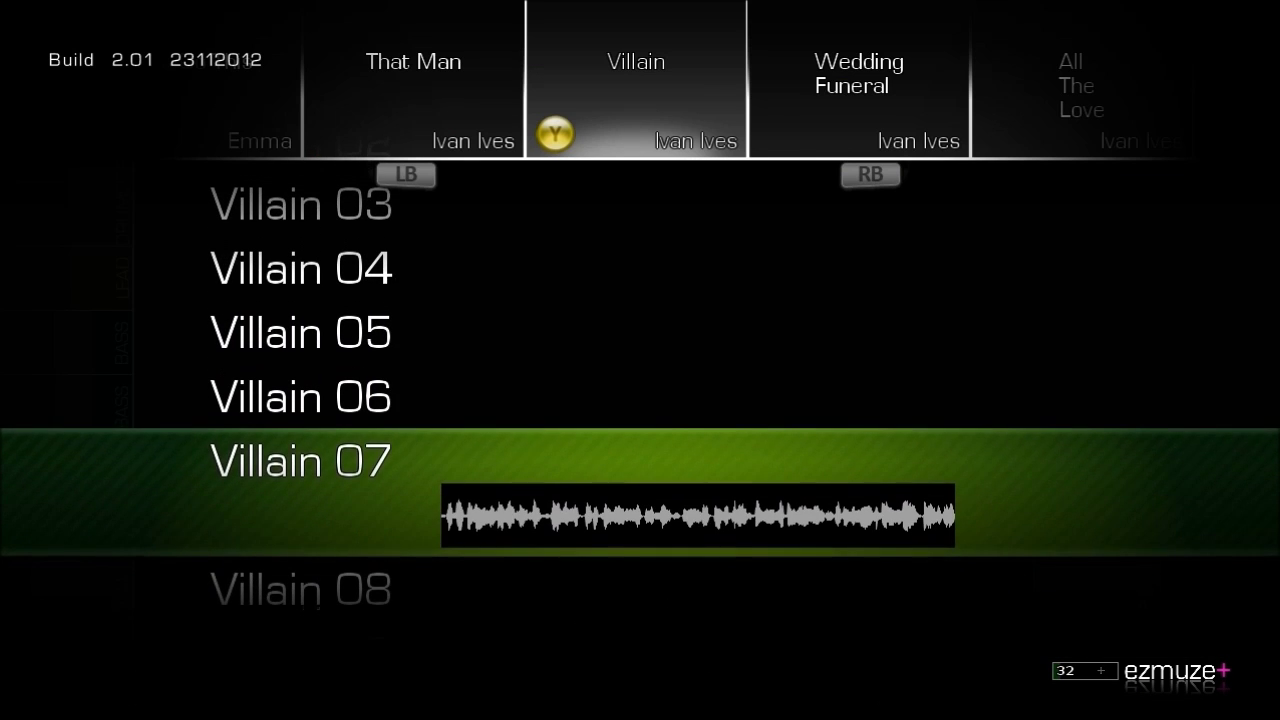
pyautogui.press('Return')
# Copy 20:1 through 20:4 on all tracks and paste the bar at 21:1.
pyautogui.press('Right')
pyautogui.press('Right')
pyautogui.press('Right')
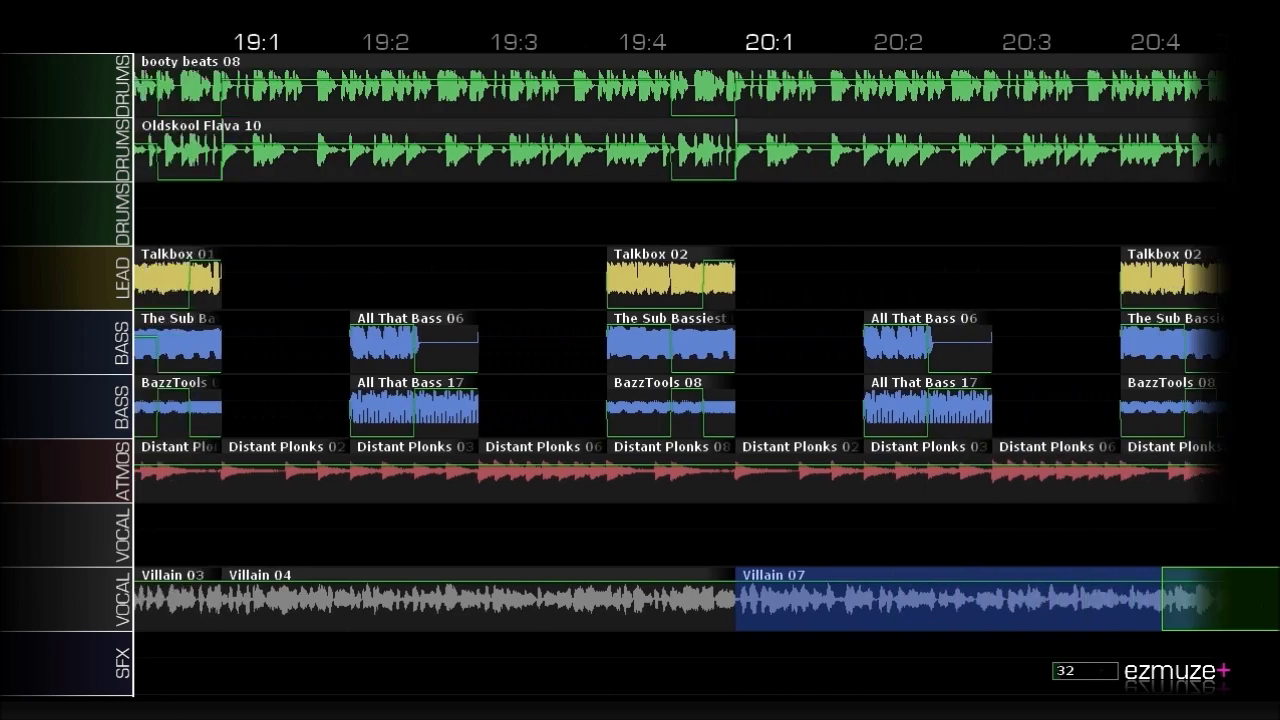
pyautogui.hotkey('shift', 'Up')
pyautogui.hotkey('shift', 'Up')
pyautogui.hotkey('shift', 'Up')
pyautogui.hotkey('shift', 'Left')
pyautogui.hotkey('shift', 'Left')
pyautogui.hotkey('shift', 'Up')
pyautogui.hotkey('shift', 'Up')
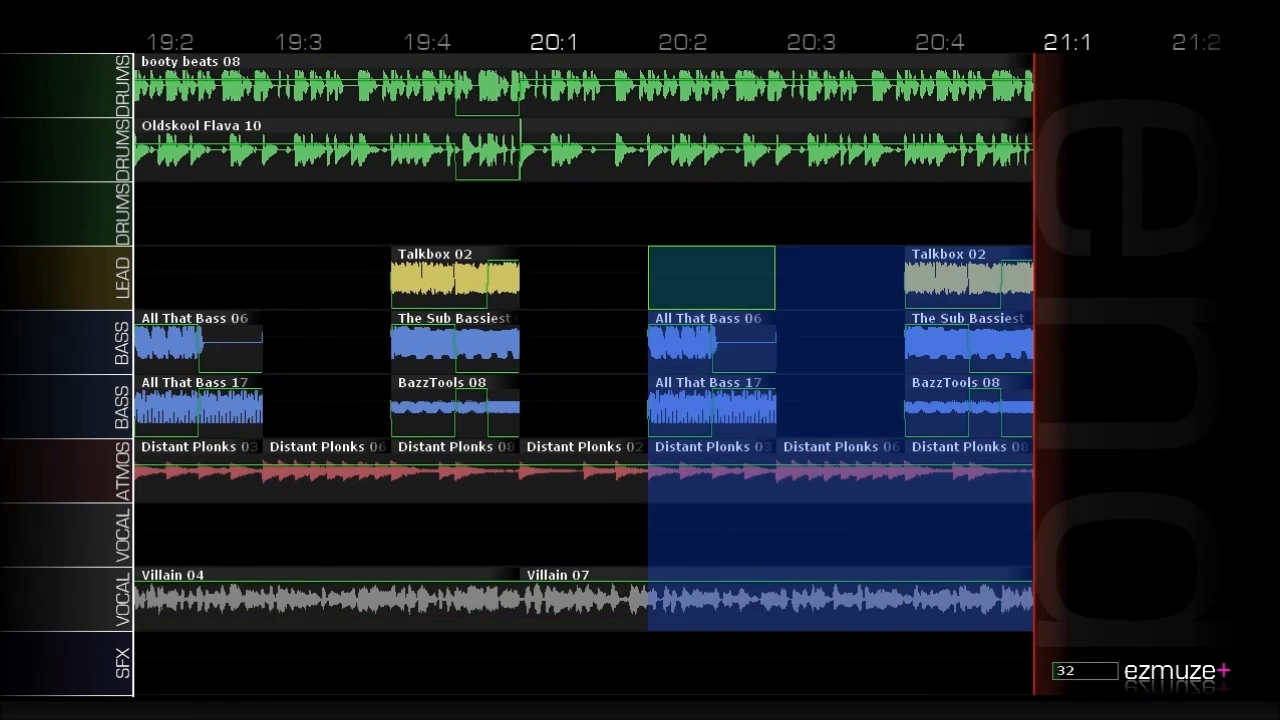
pyautogui.hotkey('shift', 'Up')
pyautogui.hotkey('shift', 'Up')
pyautogui.hotkey('shift', 'Up')
pyautogui.hotkey('shift', 'Left')
pyautogui.press('Right')
pyautogui.press('Right')
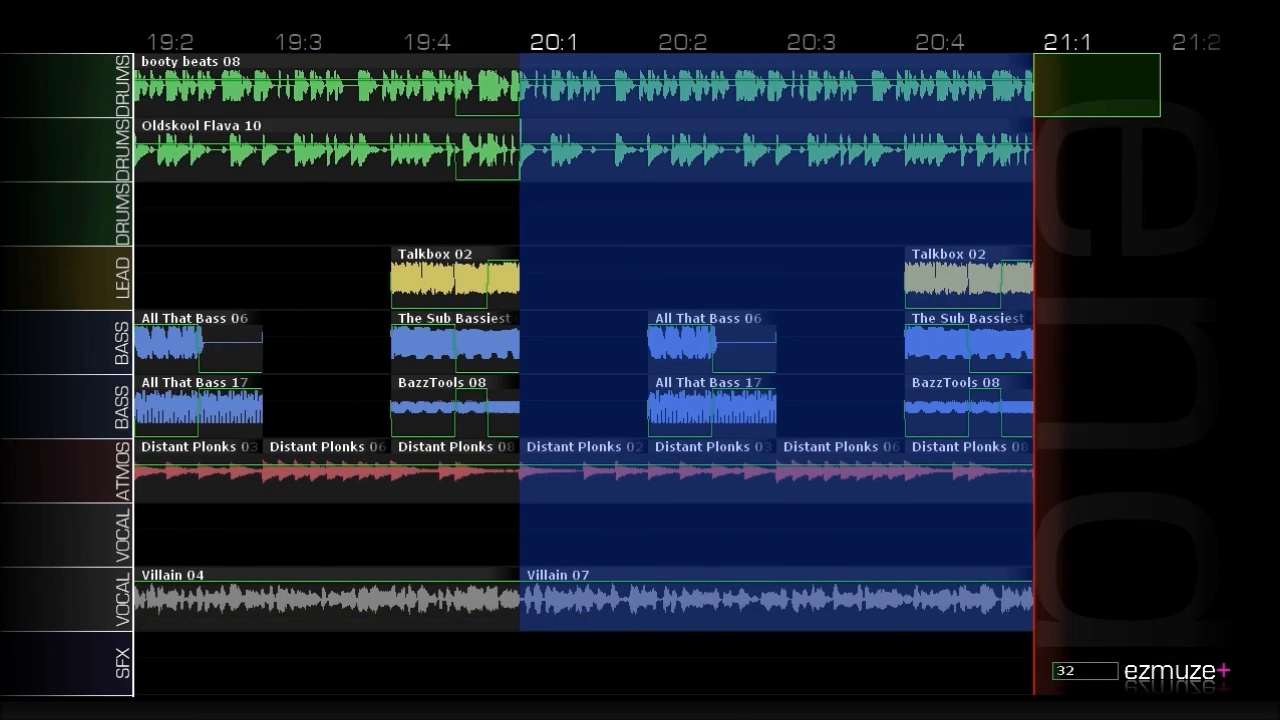
pyautogui.press('Return')
pyautogui.press('Return')
# Replace the lower vocal track's clip at 21:1 with Villain 08.
pyautogui.press('Down')
pyautogui.press('Down')
pyautogui.press('Down')
pyautogui.press('Down')
pyautogui.press('Down')
pyautogui.press('Down')
pyautogui.press('Down')
pyautogui.press('Down')
pyautogui.press('Return')
pyautogui.press('Down')
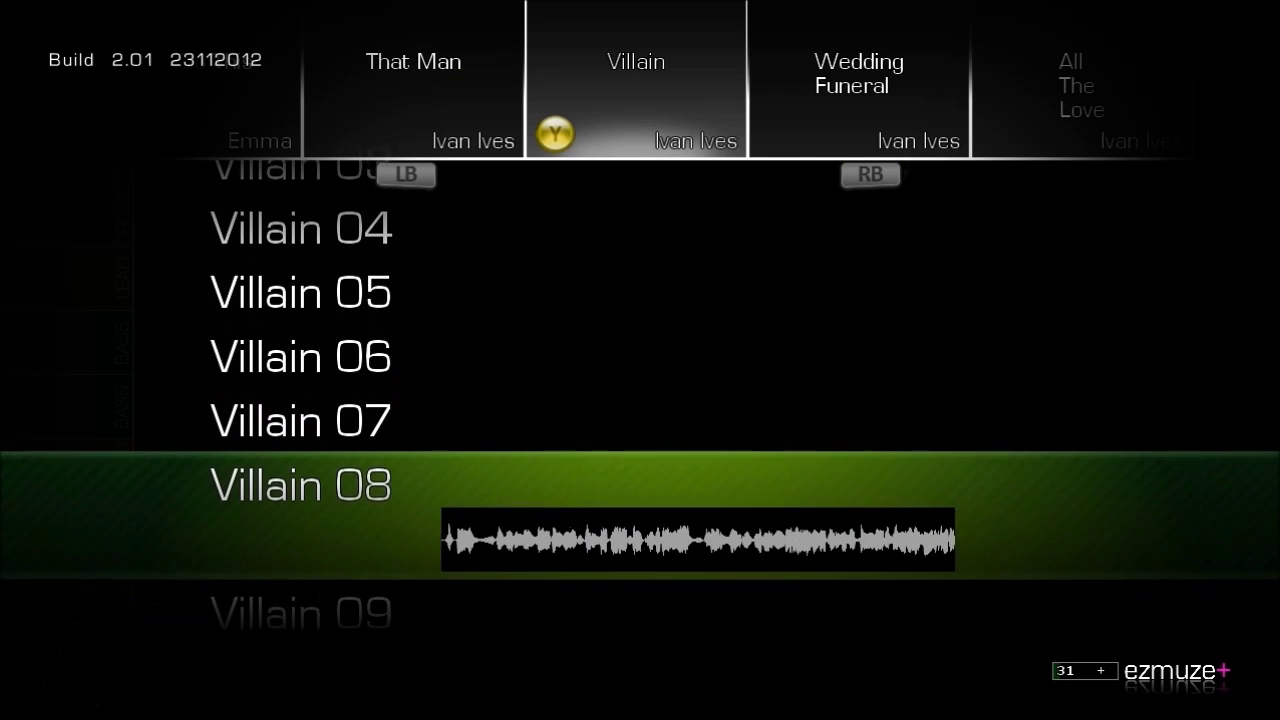
pyautogui.press('Return')
# Play the track from 19:4 to hear the Villain 07 vocal come in at 20:1.
pyautogui.press('Left')
pyautogui.press('Left')
pyautogui.press('Left')
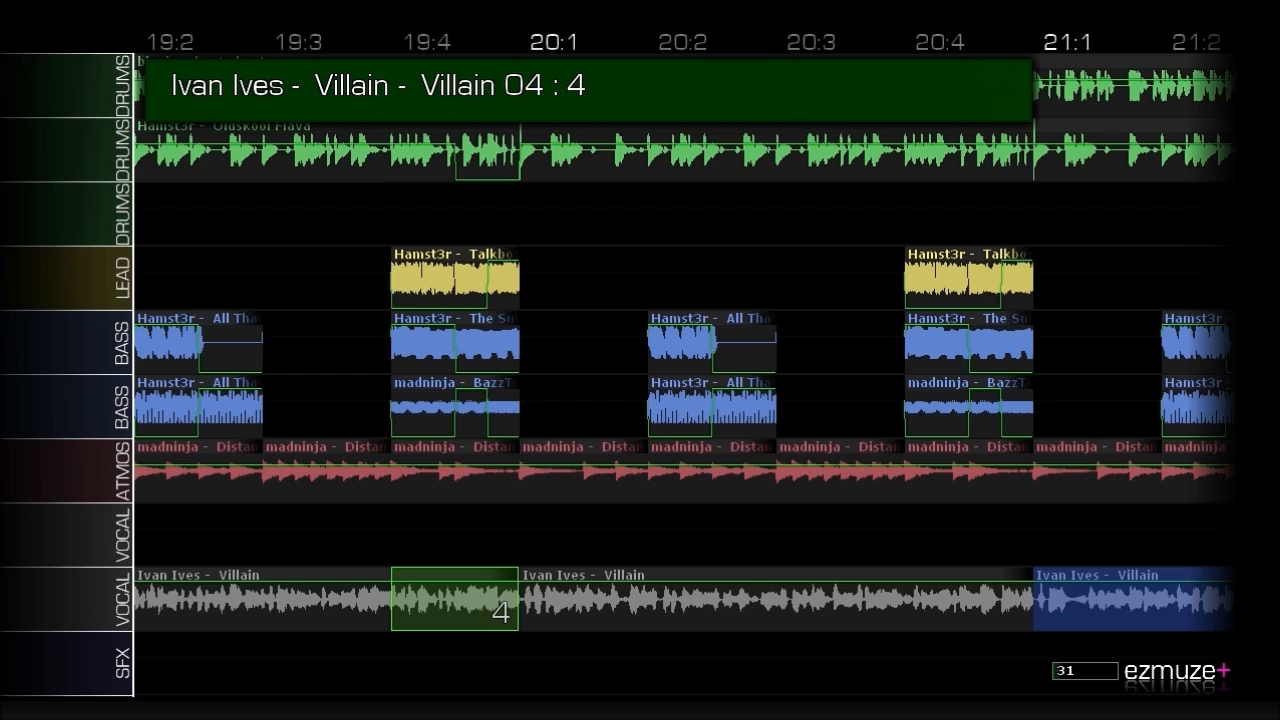
pyautogui.press('space')
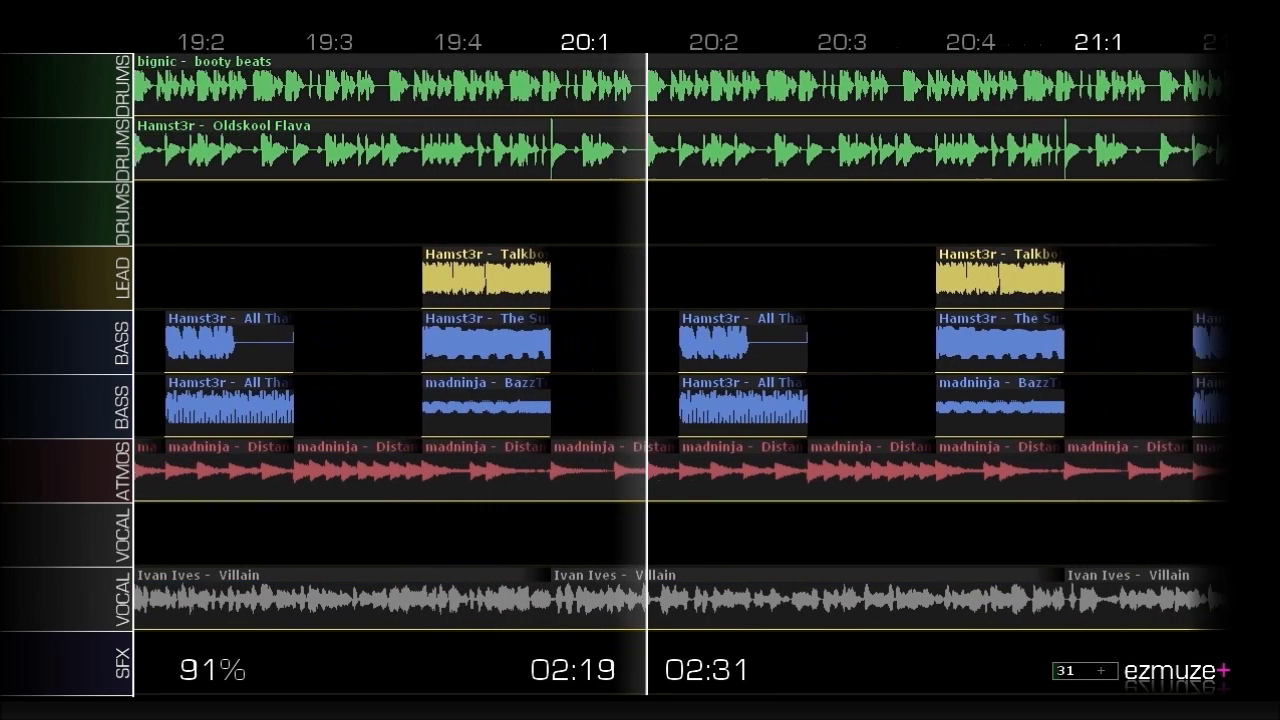
pyautogui.press('space')
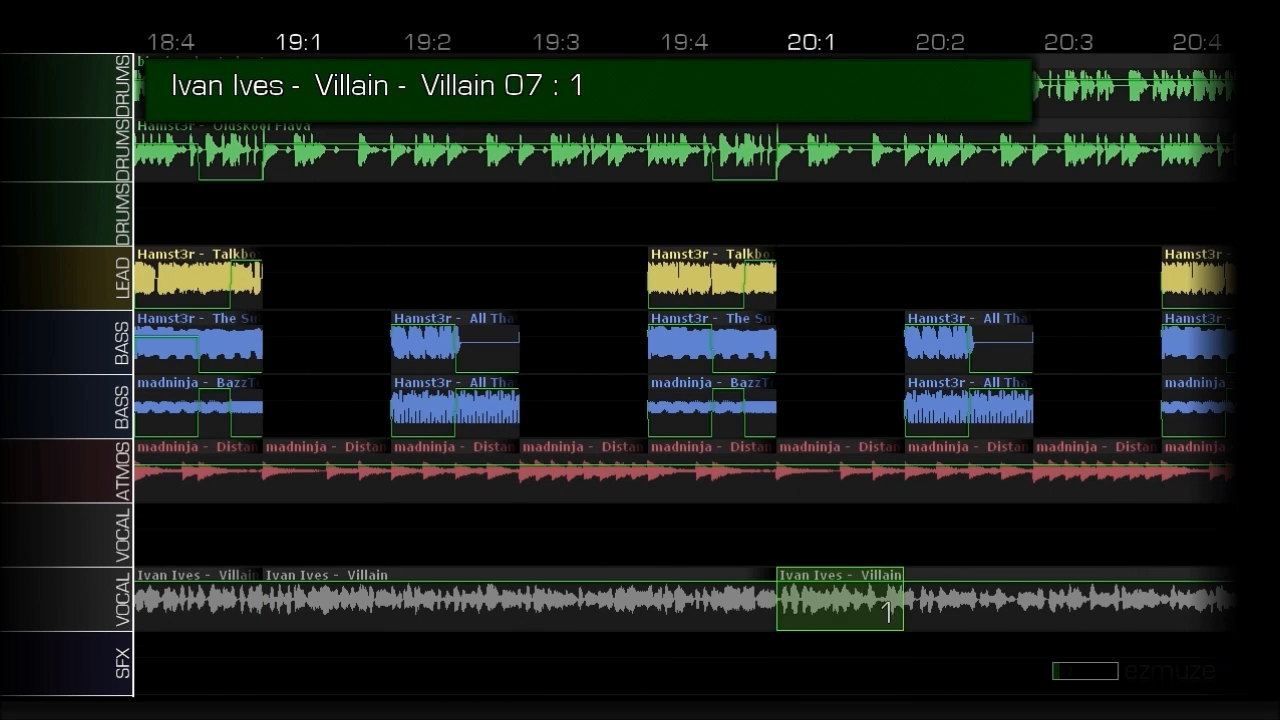
# Delete the Distant Plonks 02 block at 20:1 from the atmos track and listen from 19:3.
pyautogui.press('Return')
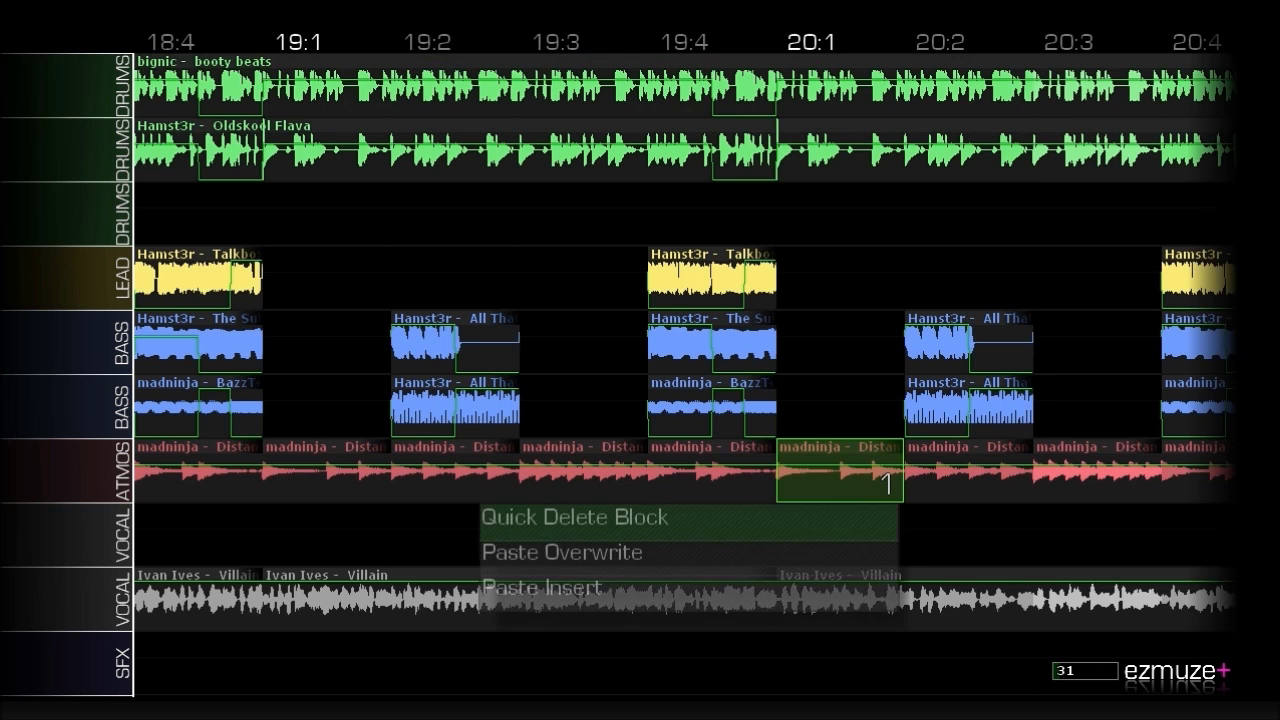
pyautogui.press('Escape')
pyautogui.press('Return')
pyautogui.press('Return')
pyautogui.press('Left')
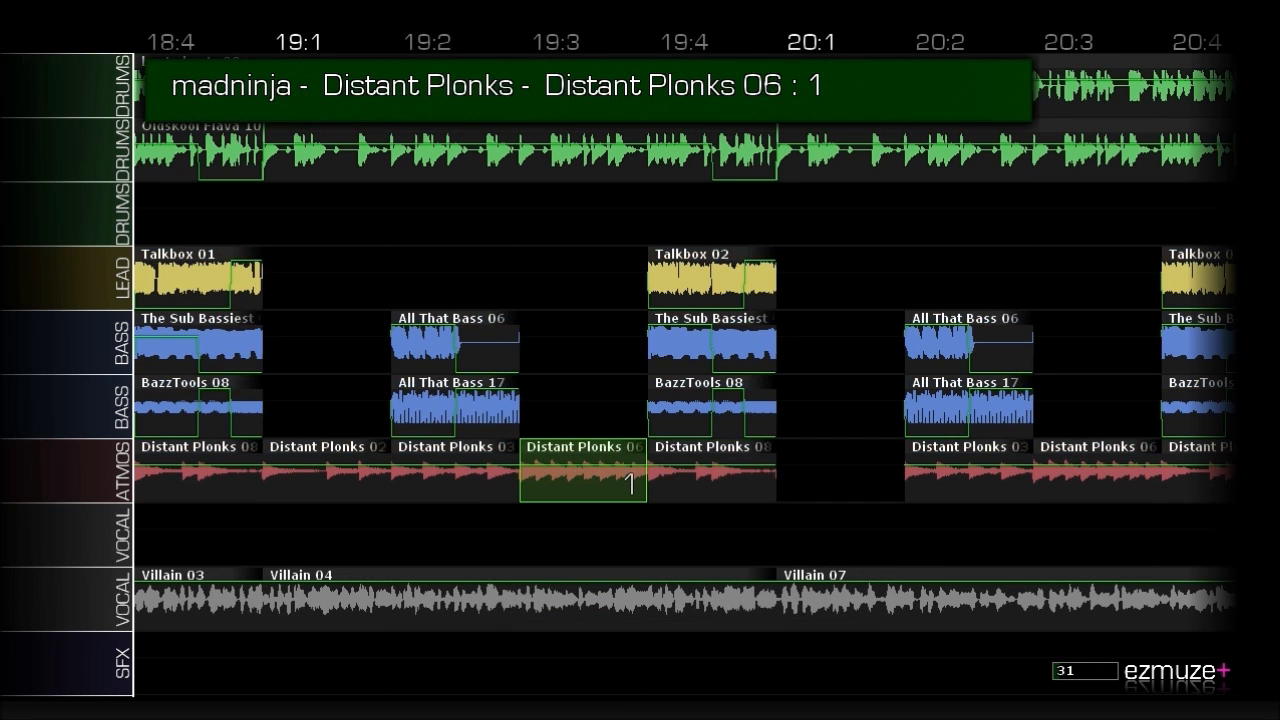
pyautogui.press('space')
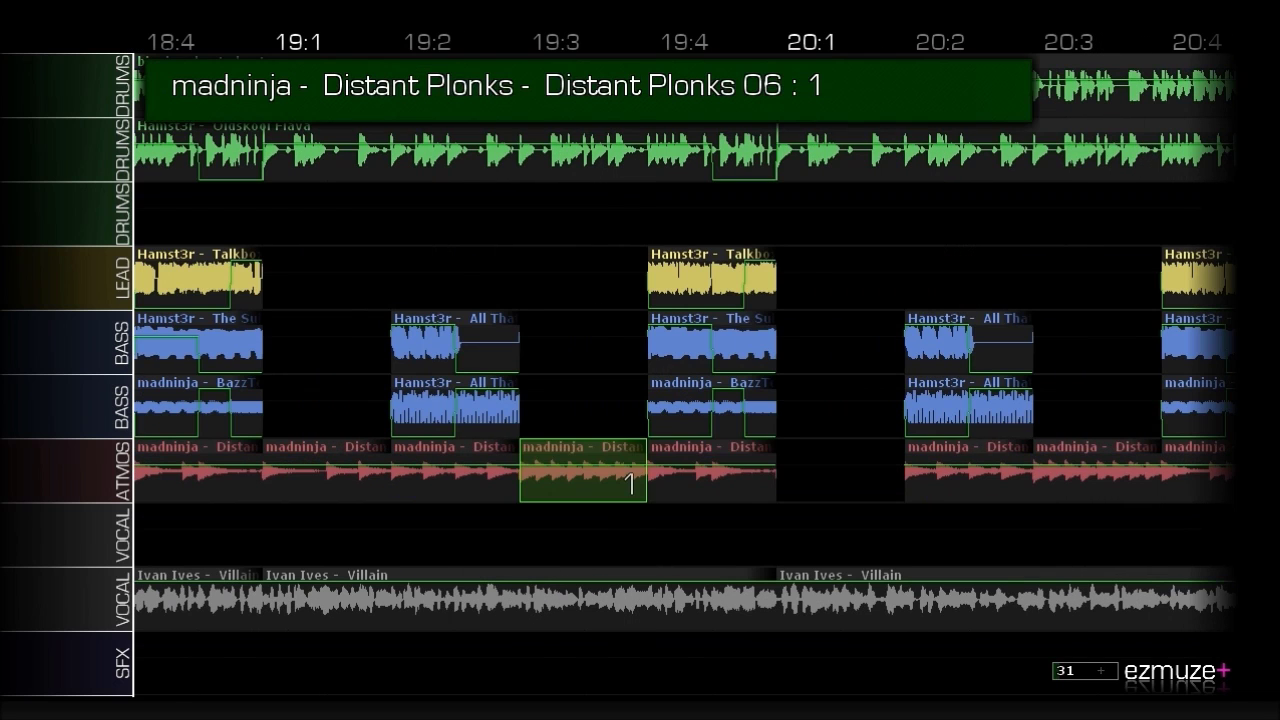
# Delete the Distant Plonks 03 block at 20:2 from the atmos track.
pyautogui.press('Right')
pyautogui.press('Right')
pyautogui.press('Right')
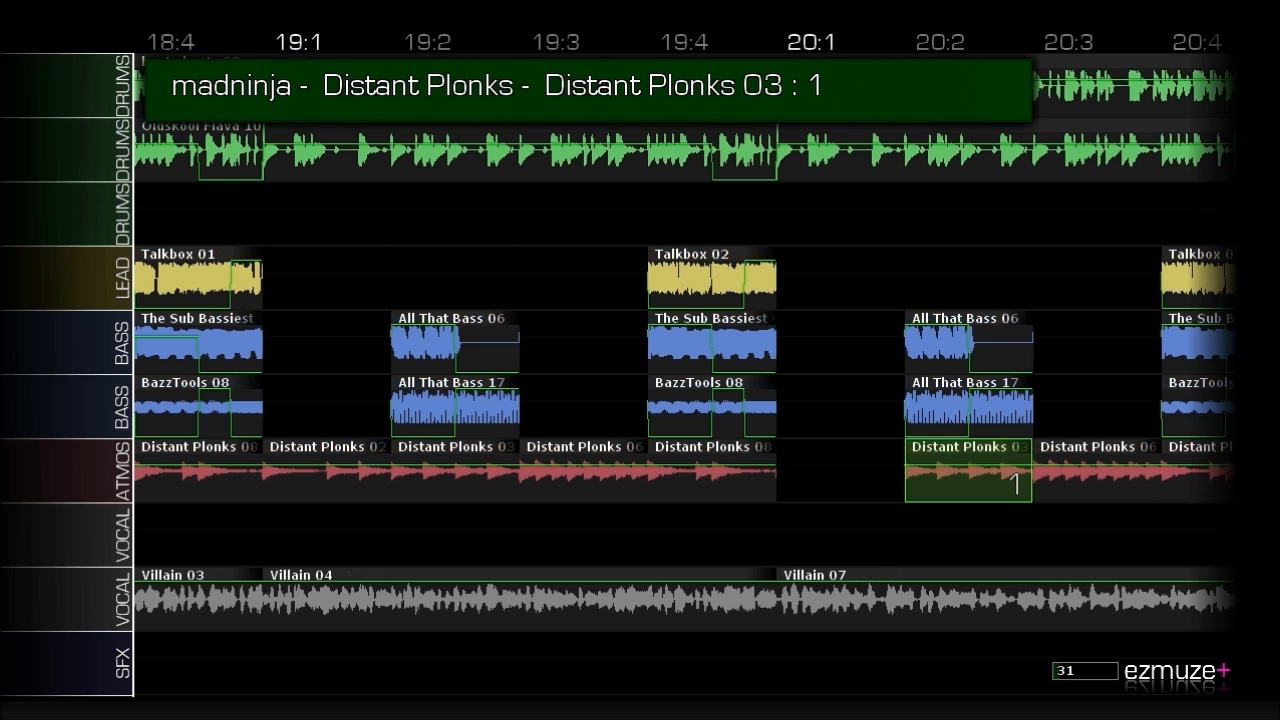
pyautogui.press('Delete')
pyautogui.press('Left')
pyautogui.press('Left')
pyautogui.press('Left')
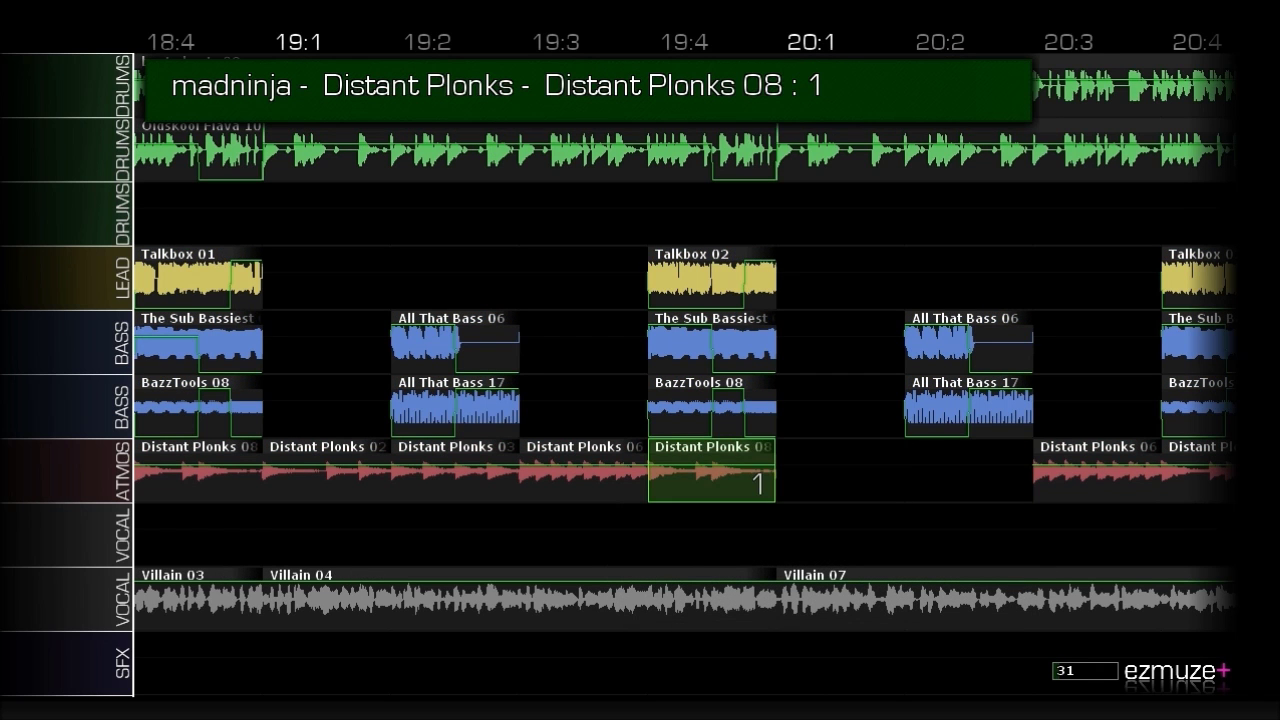
# Listen to the section around 19:4, and delete the Distant Plonks block at 20:4 from the atmos track.
pyautogui.press('space')
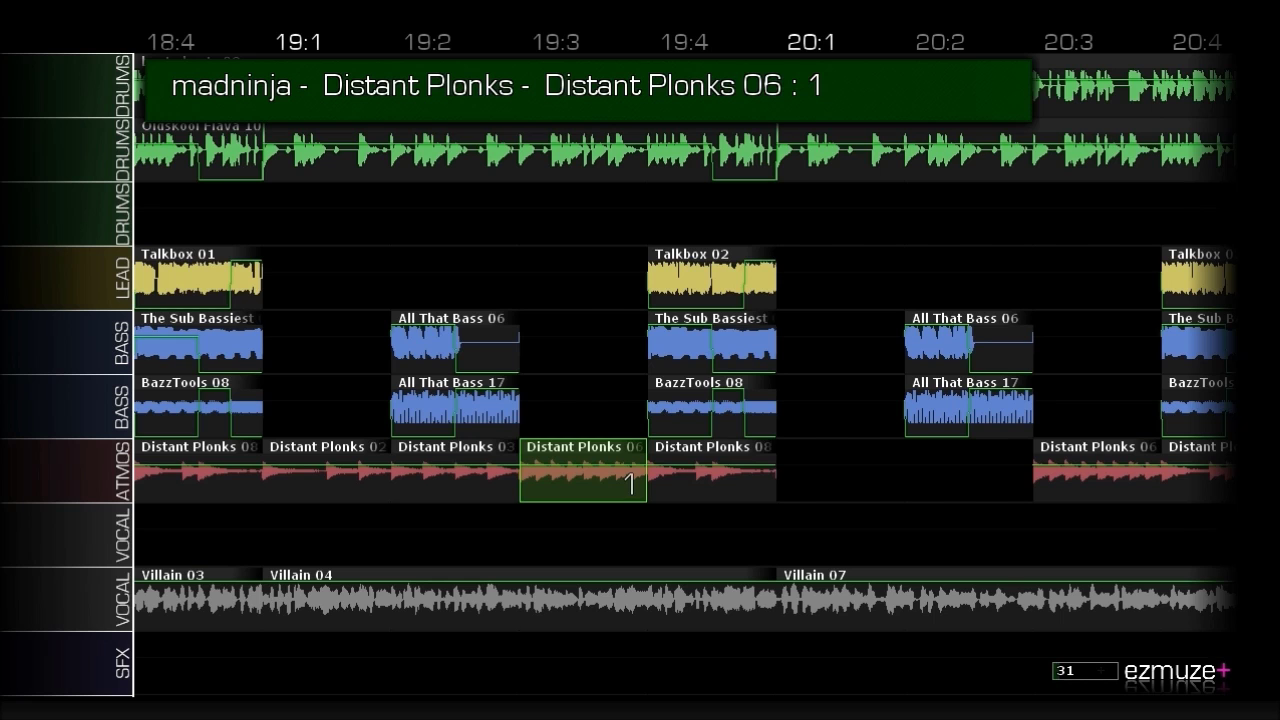
pyautogui.press('Right')
pyautogui.press('Right')
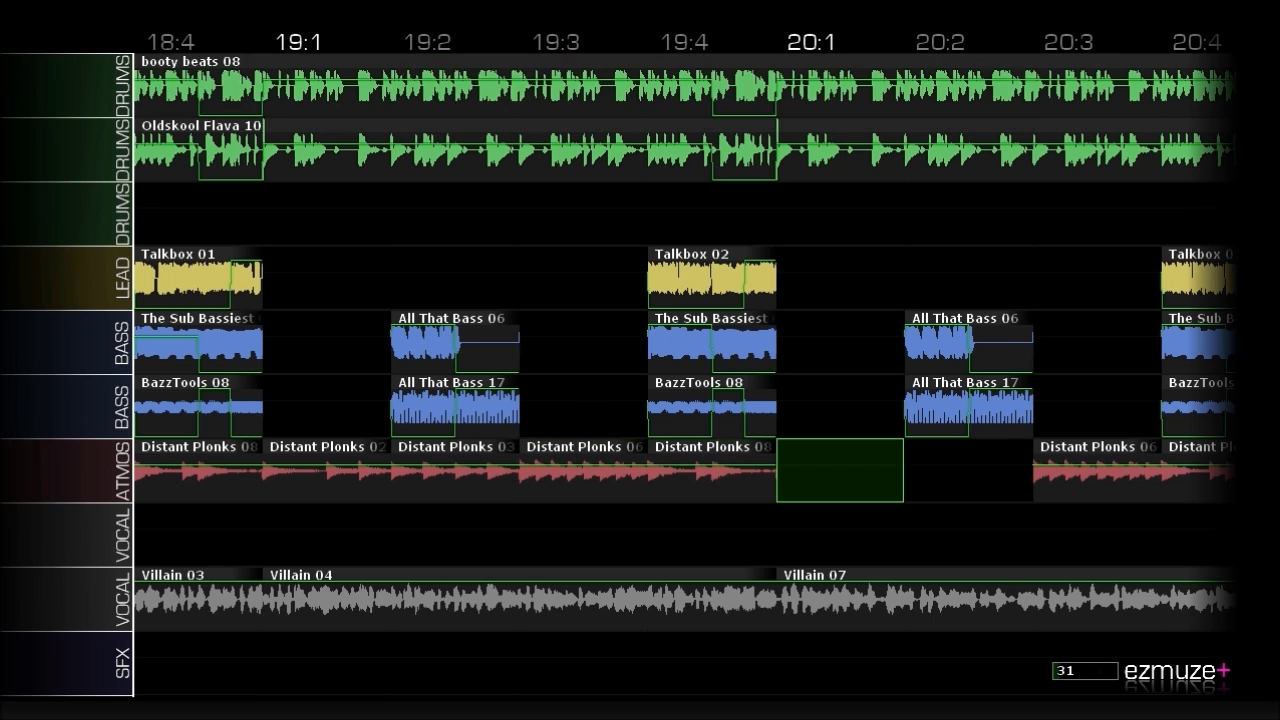
pyautogui.press('Delete')
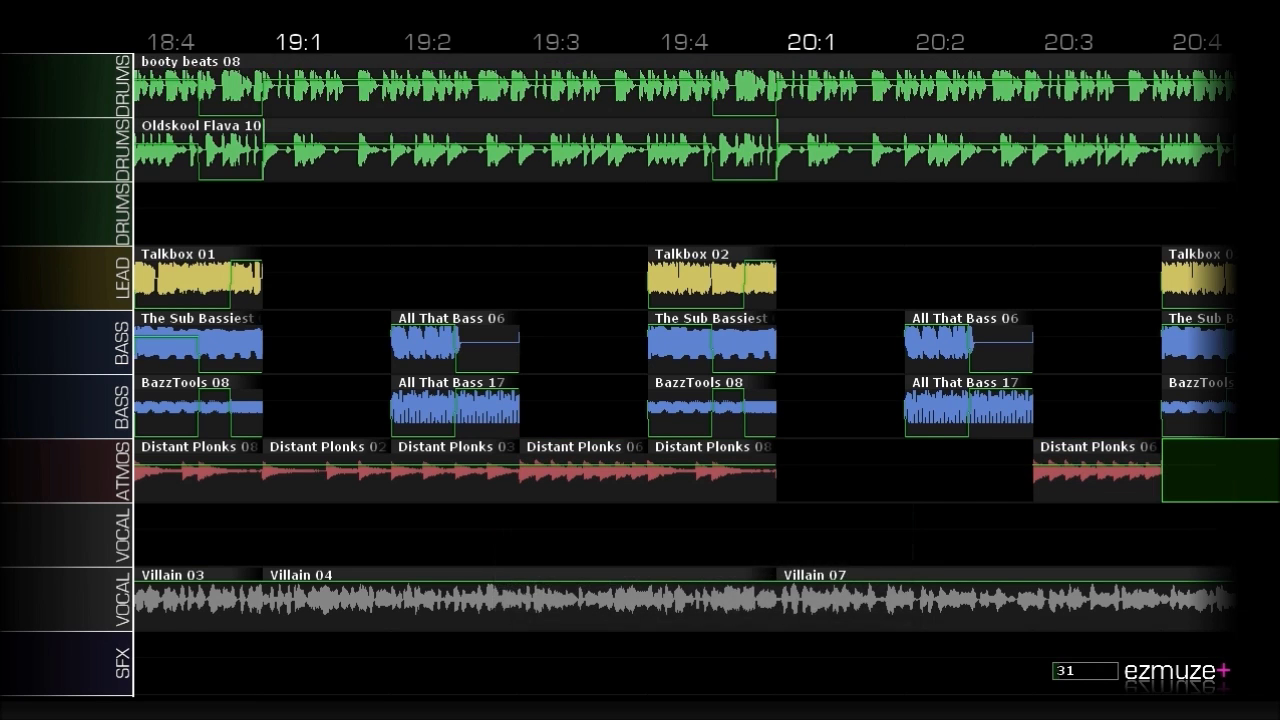
# Delete the Distant Plonks blocks at 21:2 and 21:4 from the atmos track.
pyautogui.press('Right')
pyautogui.press('Right')
pyautogui.press('Right')
pyautogui.press('Right')
pyautogui.press('Left')
pyautogui.press('Left')
pyautogui.press('Delete')
pyautogui.press('Delete')
pyautogui.press('Right')
pyautogui.press('Right')
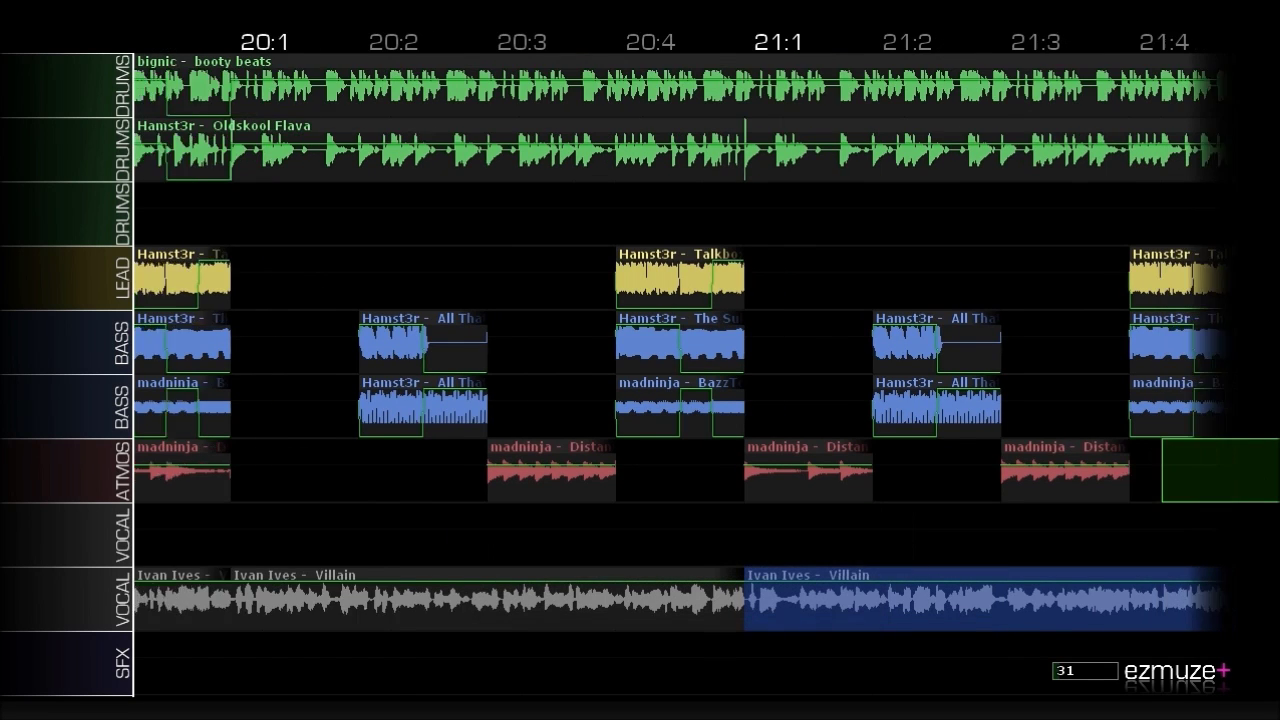
# Play the track from 19:1 to hear the thinned-out atmos part in bars 20 and 21.
pyautogui.press('Left')
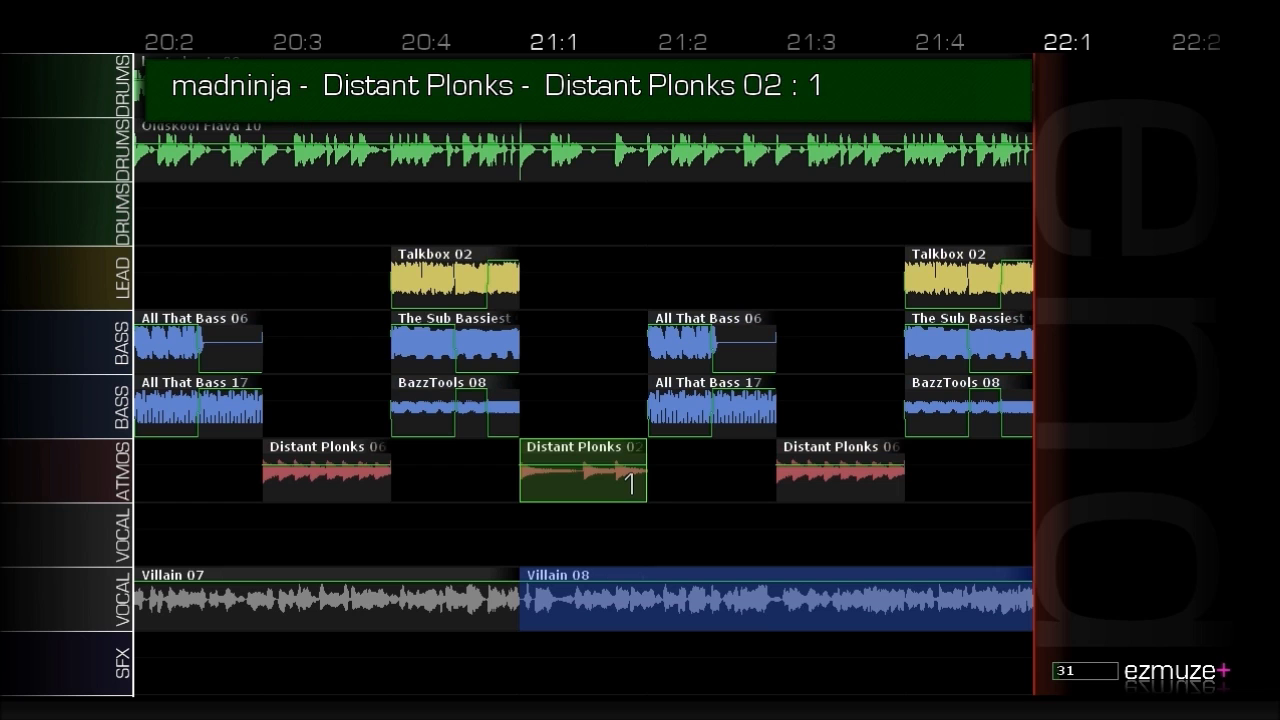
pyautogui.press('Left')
pyautogui.press('Left')
pyautogui.press('Left')
pyautogui.press('Left')
pyautogui.press('Left')
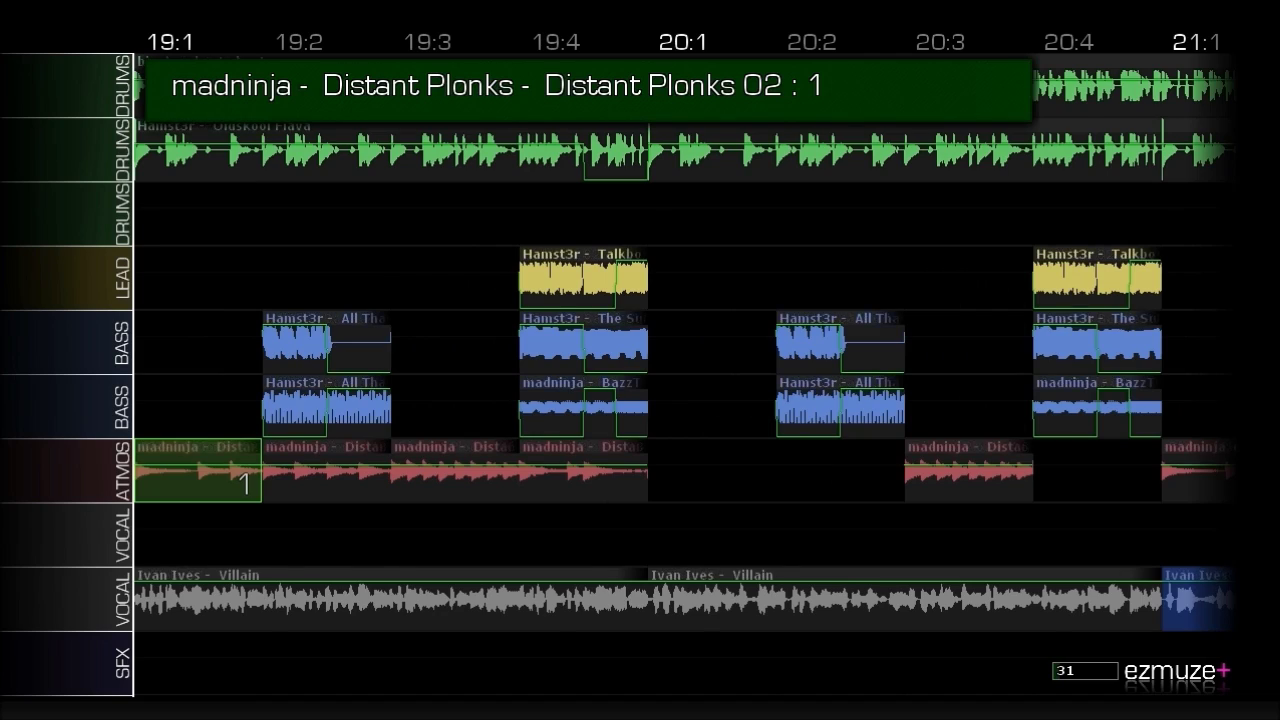
pyautogui.press('space')
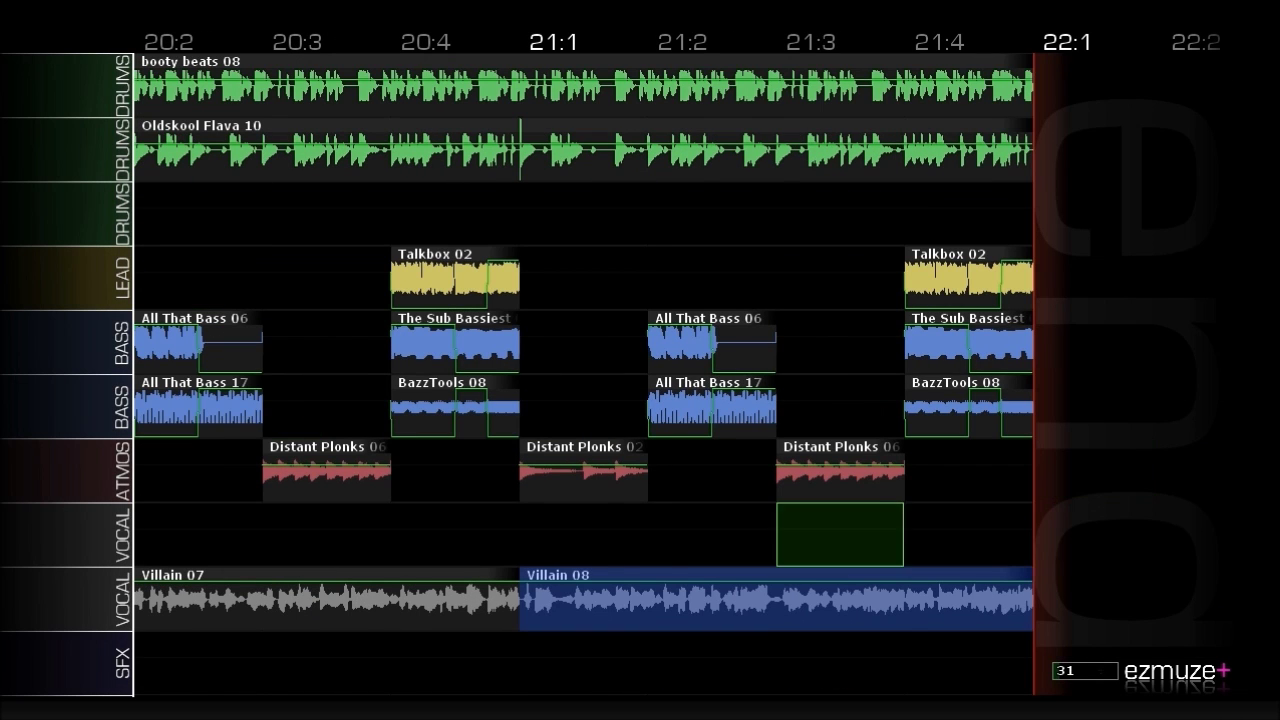
# Repeat the last Villain 08 block from 21:4 across 22:1 to 22:4, with the TN -5 trick on the added vocal.
pyautogui.press('Return')
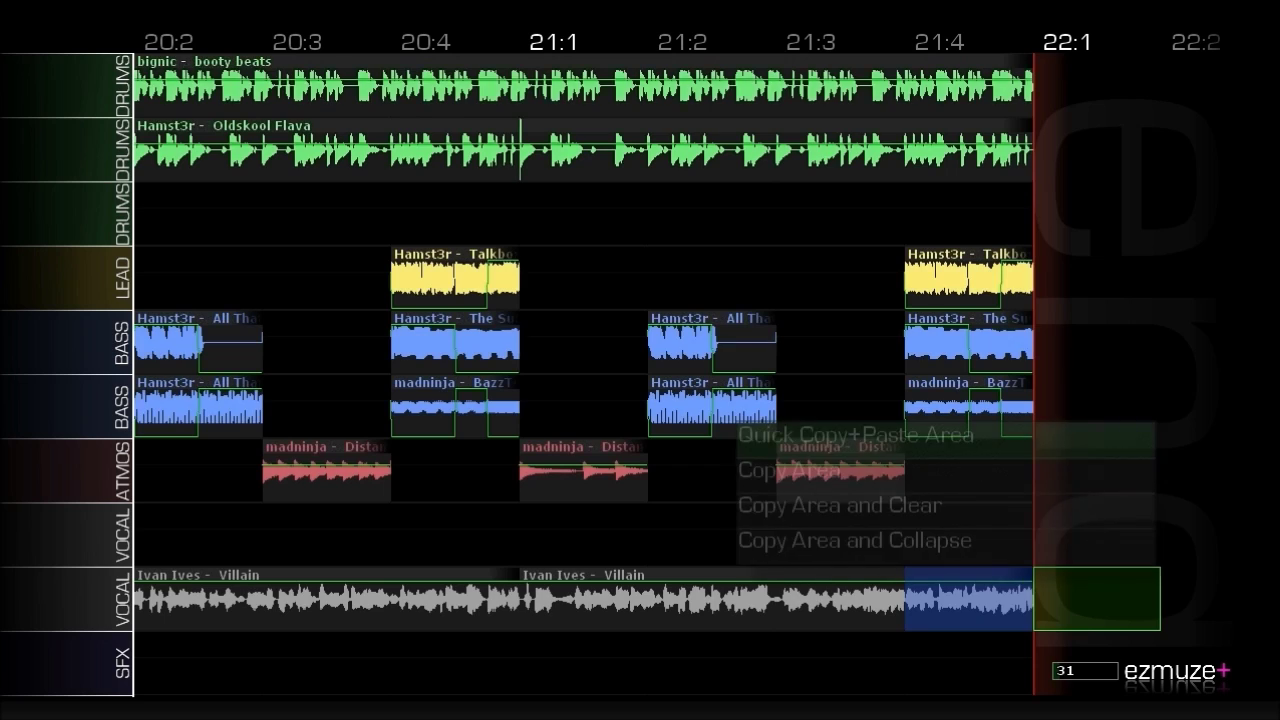
pyautogui.press('Return')
pyautogui.press('Tab')
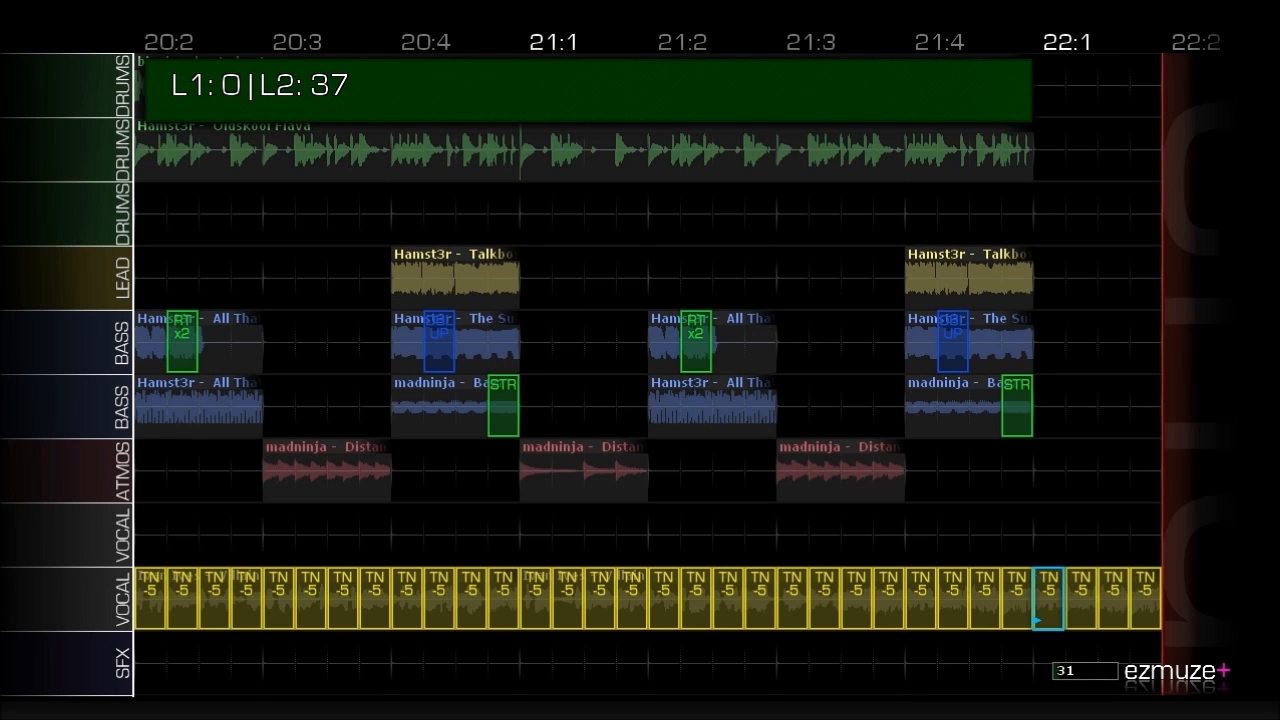
pyautogui.press('Return')
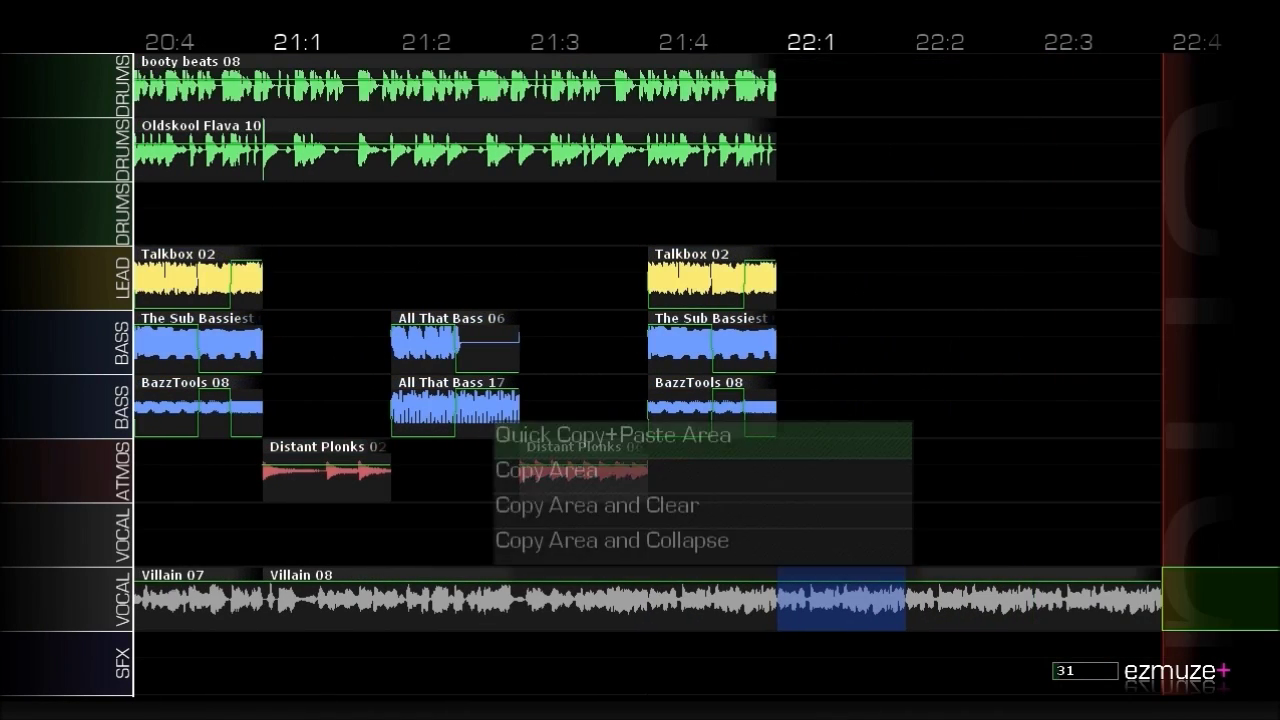
pyautogui.press('Right')
# Lower the volume of the Villain 08 vocal at 22:2 to about 68.
pyautogui.press('Left')
pyautogui.press('Left')
pyautogui.press('Left')
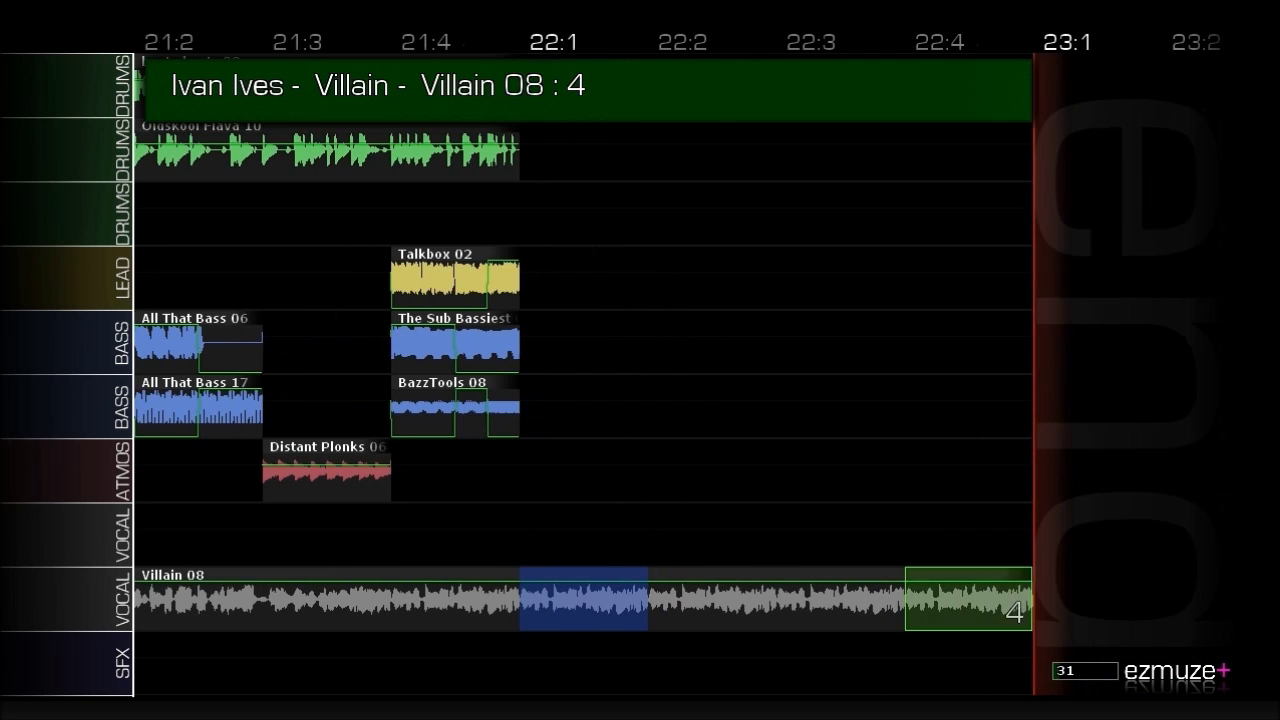
pyautogui.press('Left')
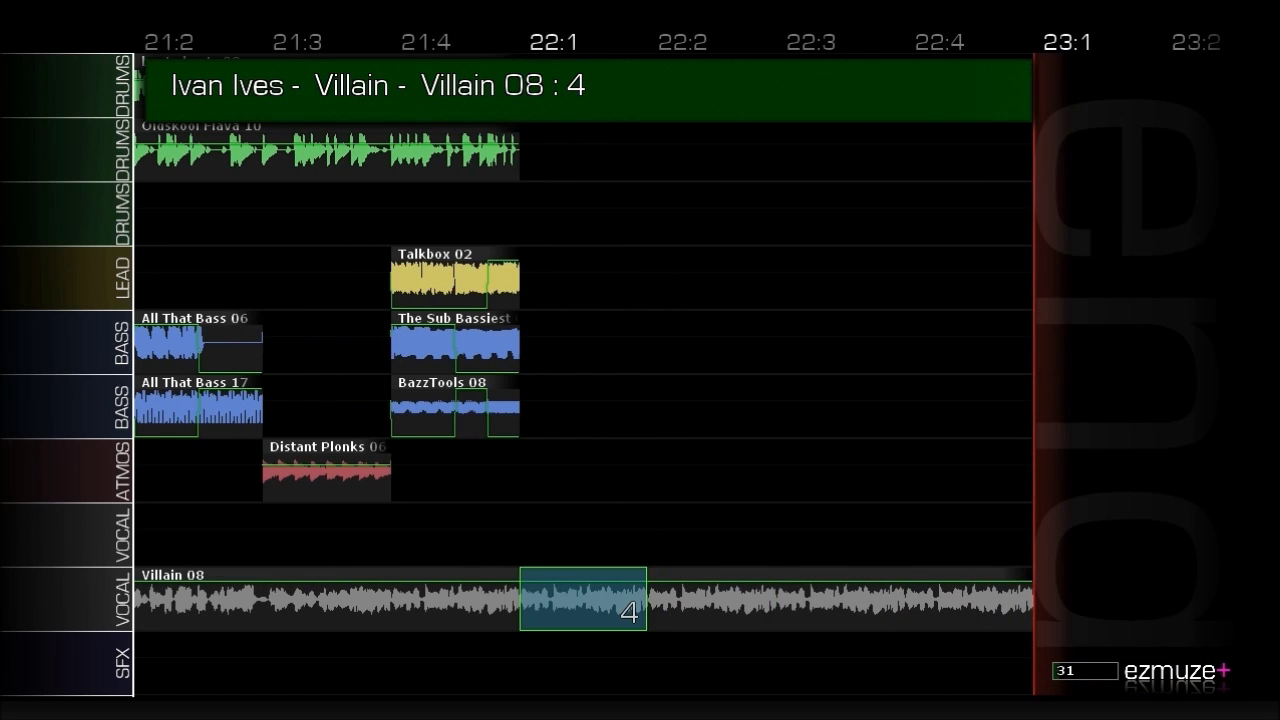
pyautogui.press('Tab')
pyautogui.press('Down')
pyautogui.press('Right')
pyautogui.press('Right')
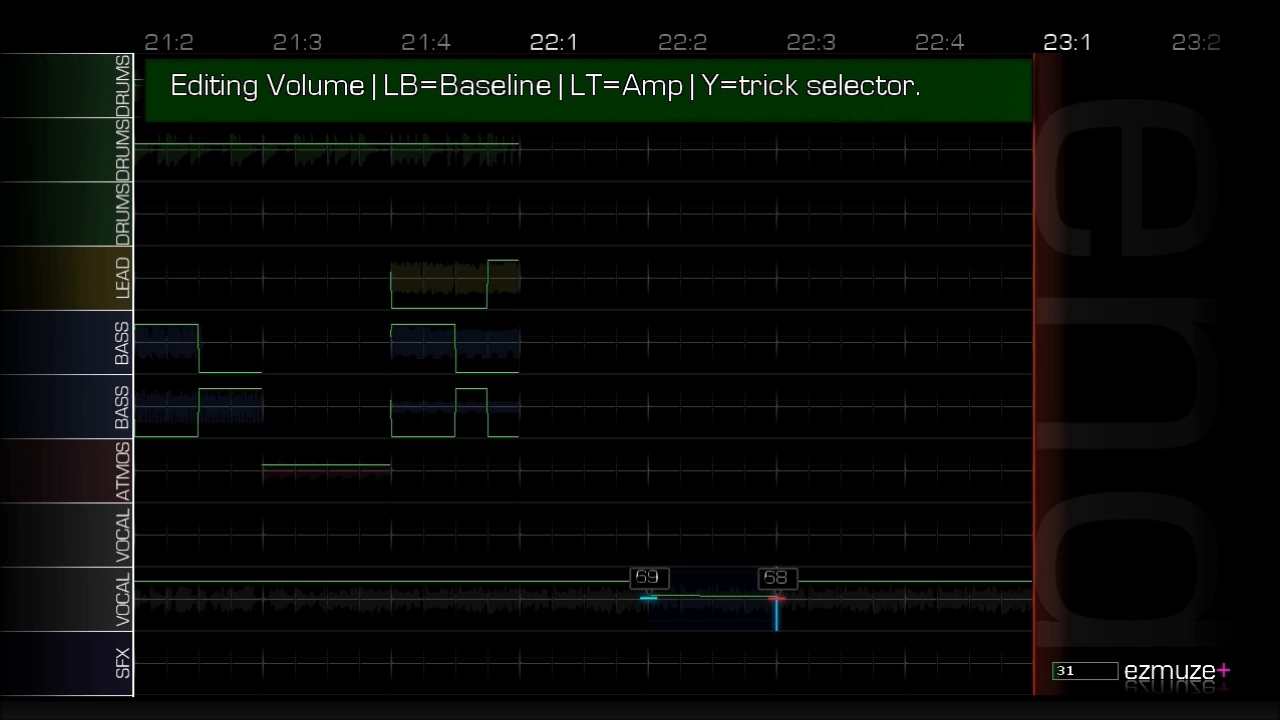
pyautogui.press('Right')
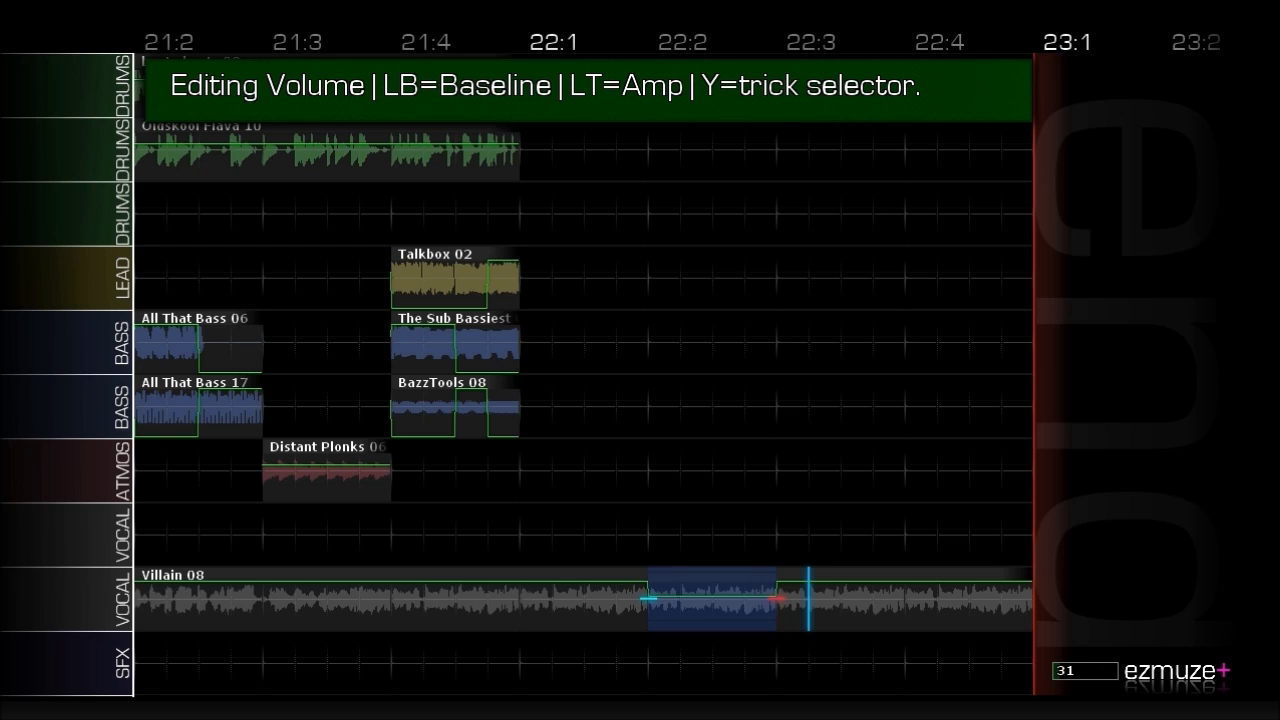
# Lower the Villain 08 vocal's volume to about 50 at 22:3 and about 25 at 22:4.
pyautogui.press('Right')
pyautogui.press('Right')
pyautogui.press('Down')
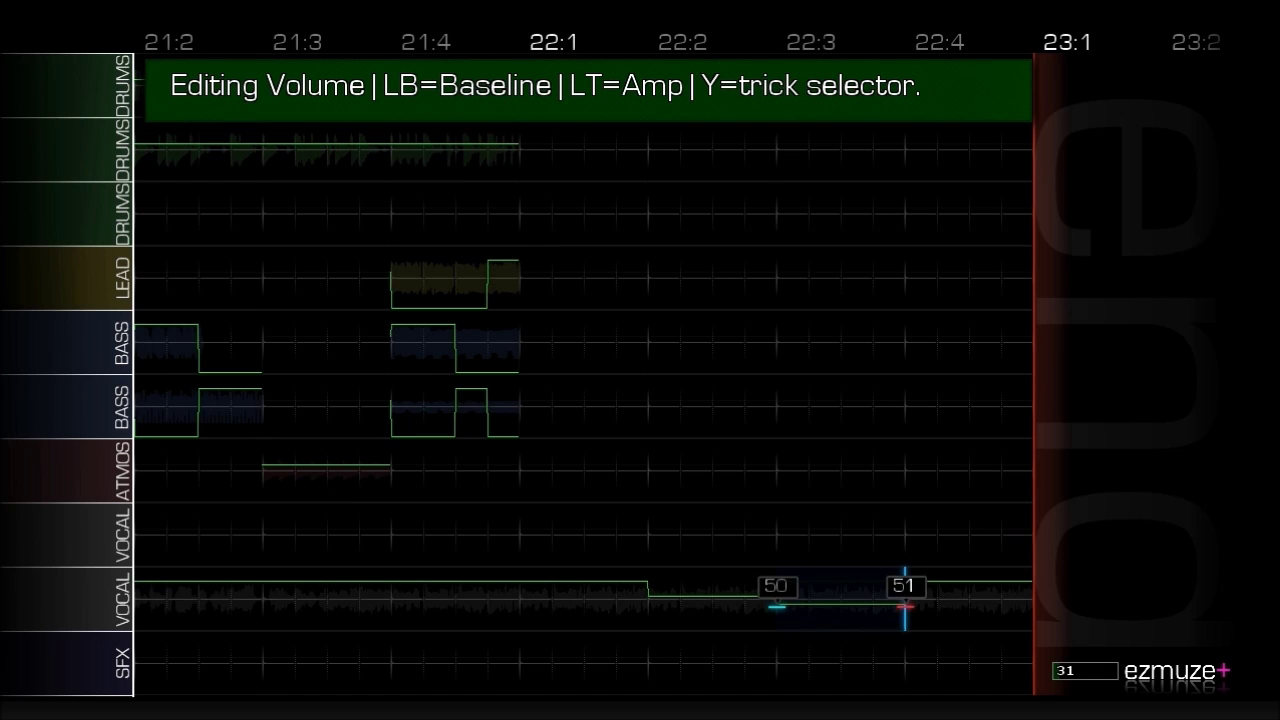
pyautogui.press('Right')
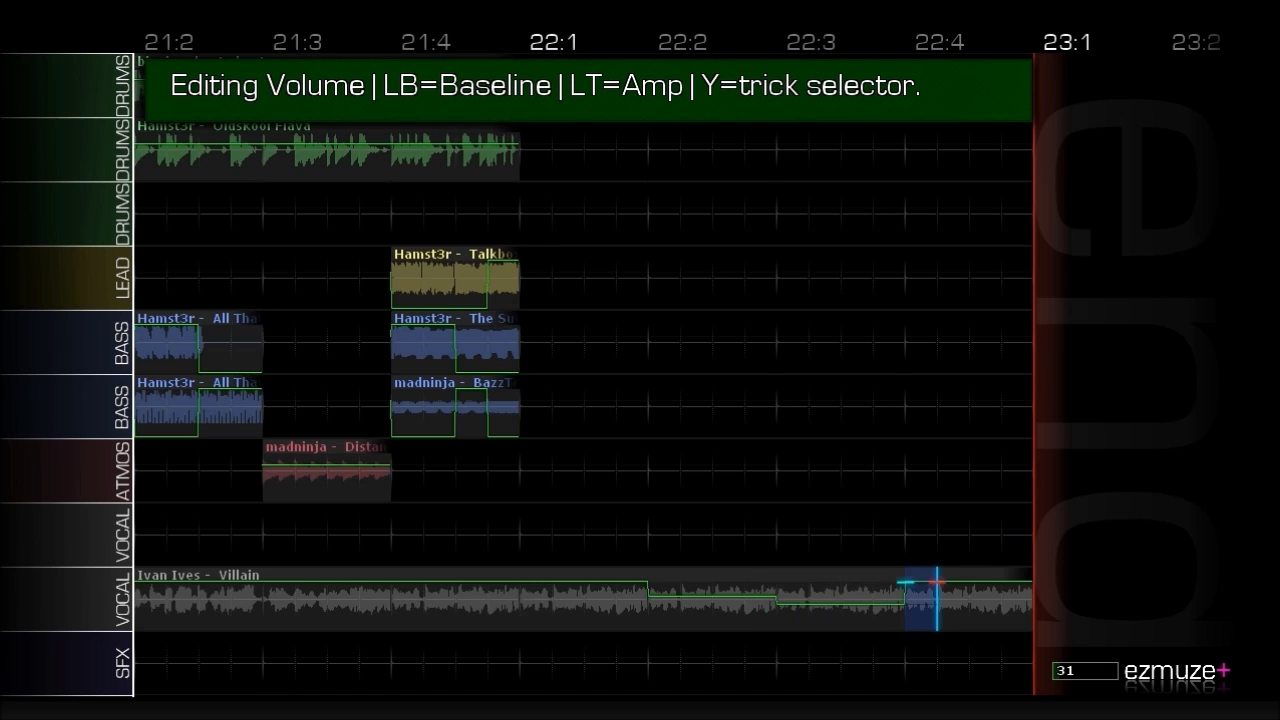
pyautogui.press('Down')
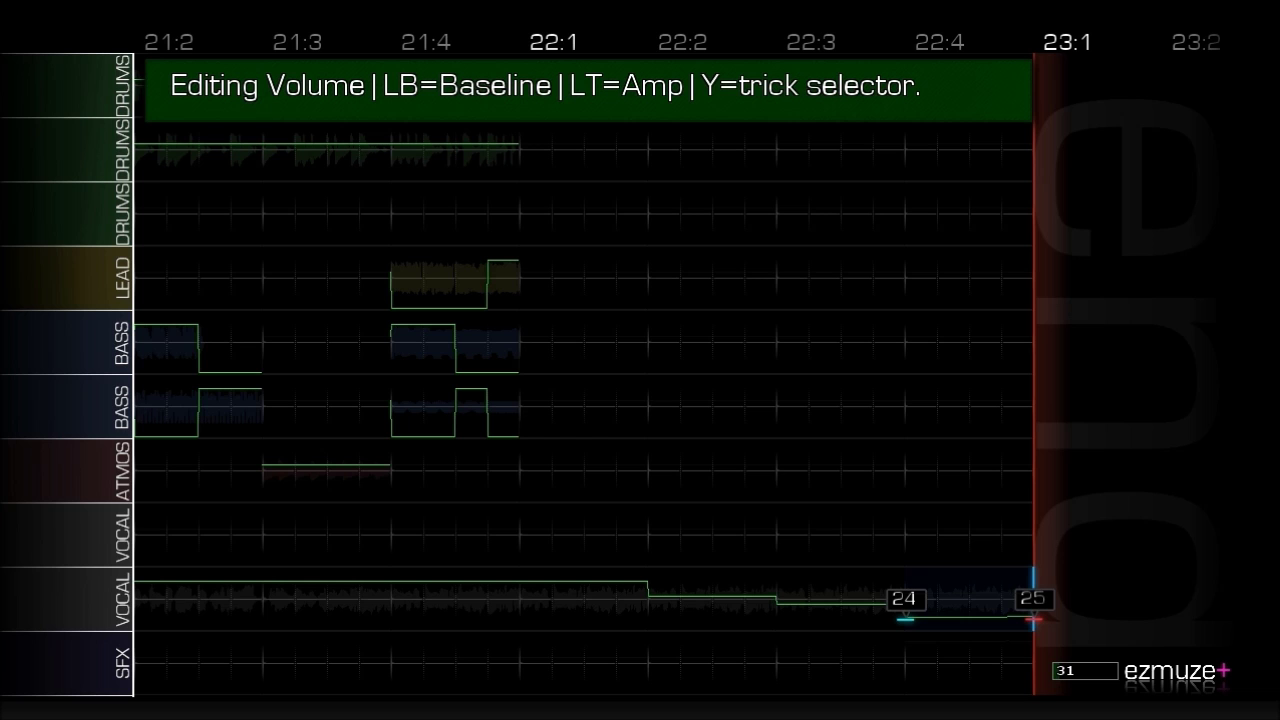
pyautogui.press('Up')
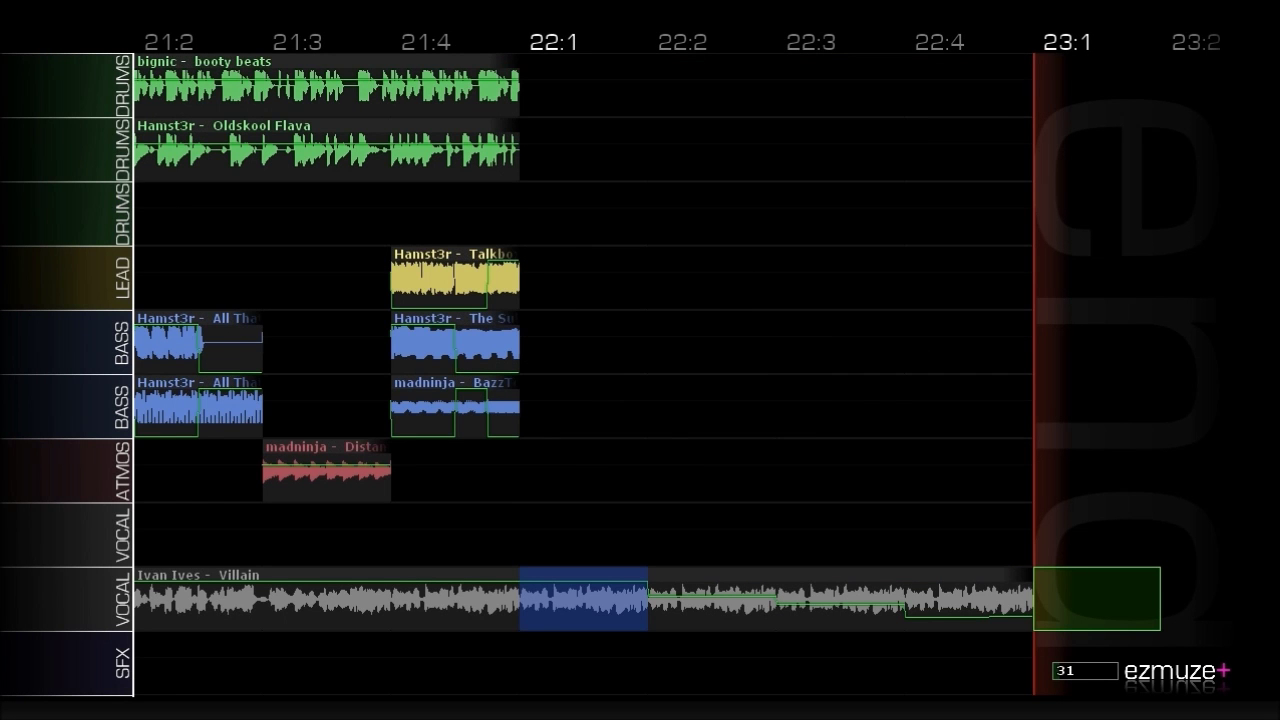
# Copy the Oldskool Flava 10 drums from 21:1–21:4 into 22:1–22:4 on the second drums track.
pyautogui.press('Left')
pyautogui.press('Left')
pyautogui.press('Left')
pyautogui.press('Left')
pyautogui.press('Left')
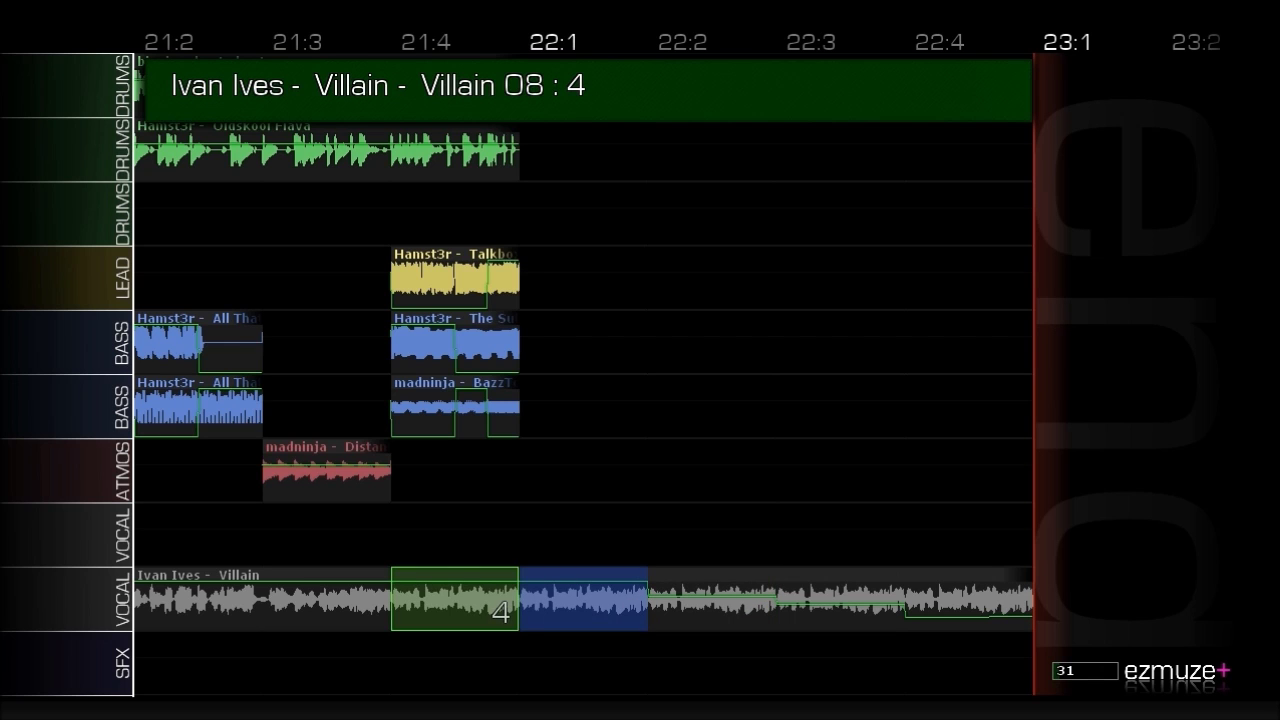
pyautogui.press('Up')
pyautogui.press('Up')
pyautogui.press('Up')
pyautogui.press('Up')
pyautogui.press('Up')
pyautogui.press('Up')
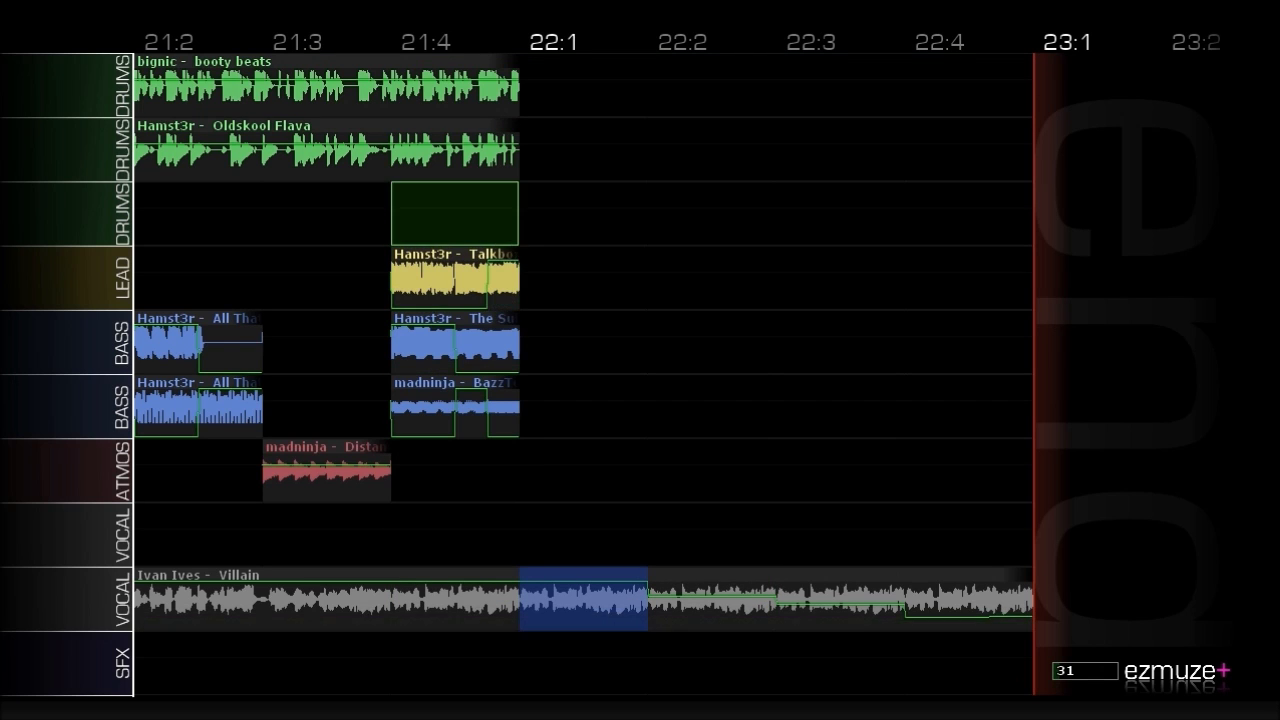
pyautogui.press('Up')
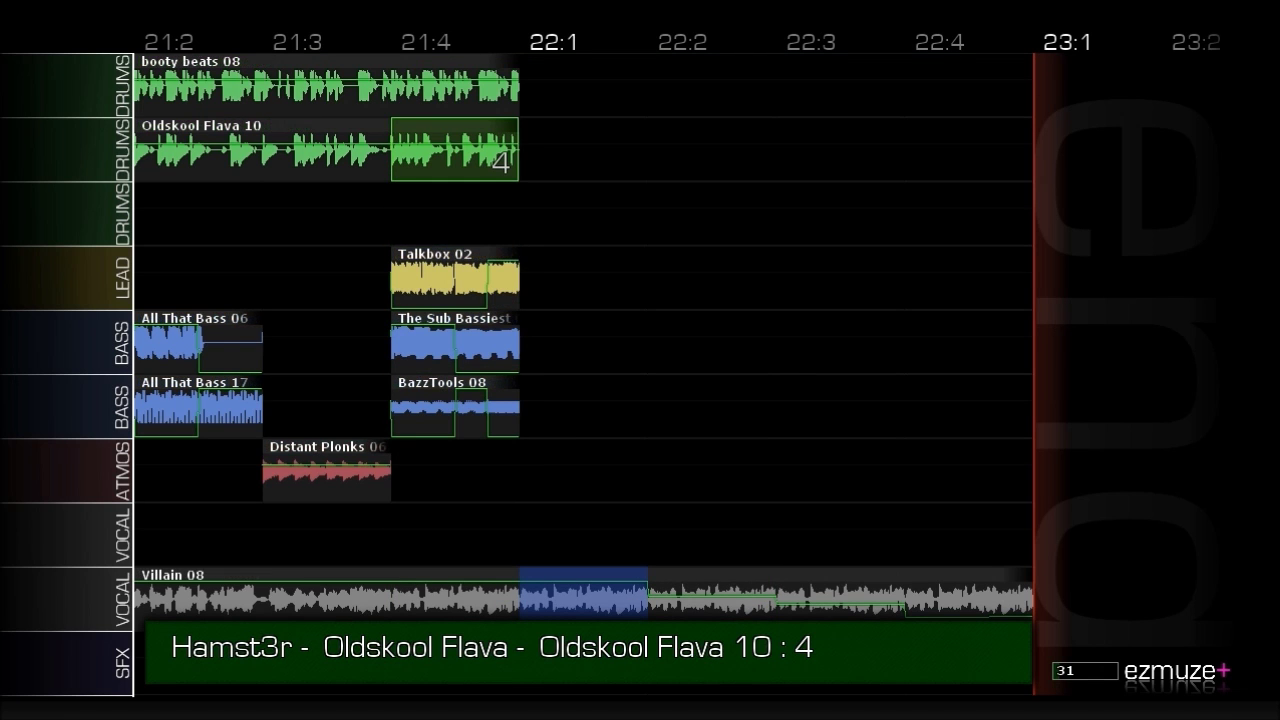
pyautogui.press('Left')
pyautogui.press('Left')
pyautogui.press('Left')
pyautogui.press('Left')
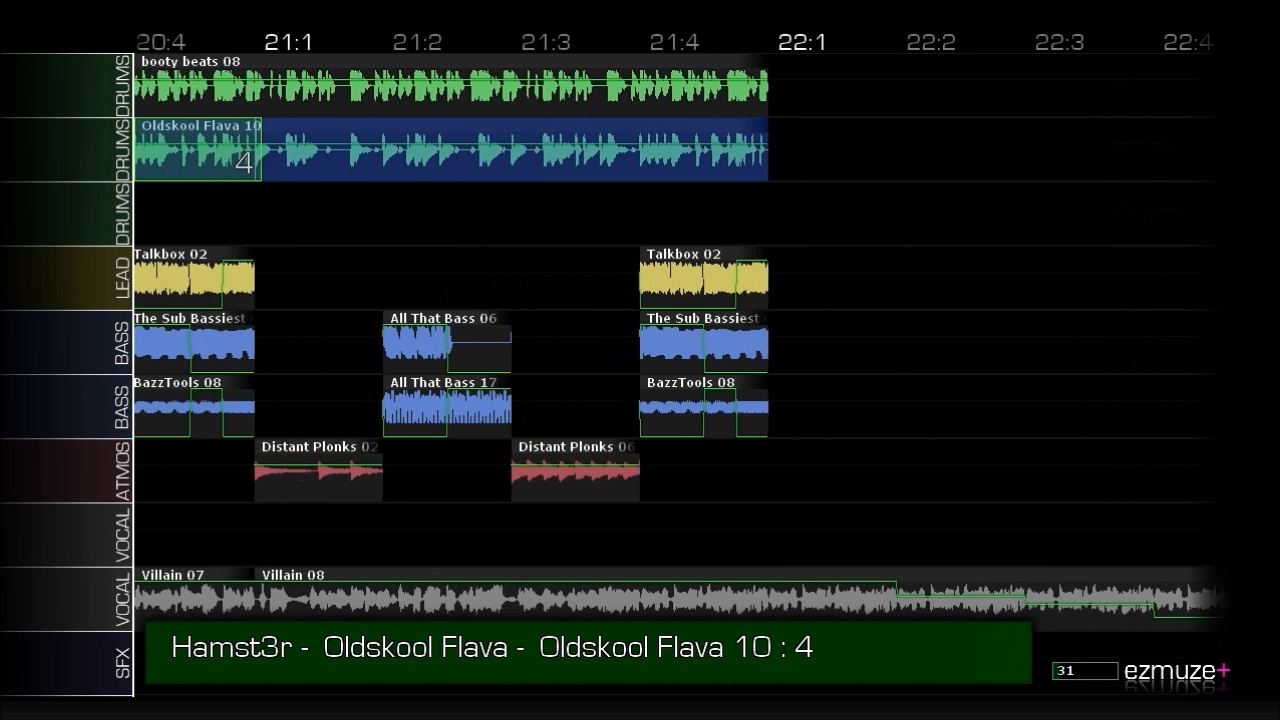
pyautogui.press('Right')
pyautogui.press('Right')
pyautogui.press('Right')
pyautogui.press('Right')
pyautogui.press('Right')
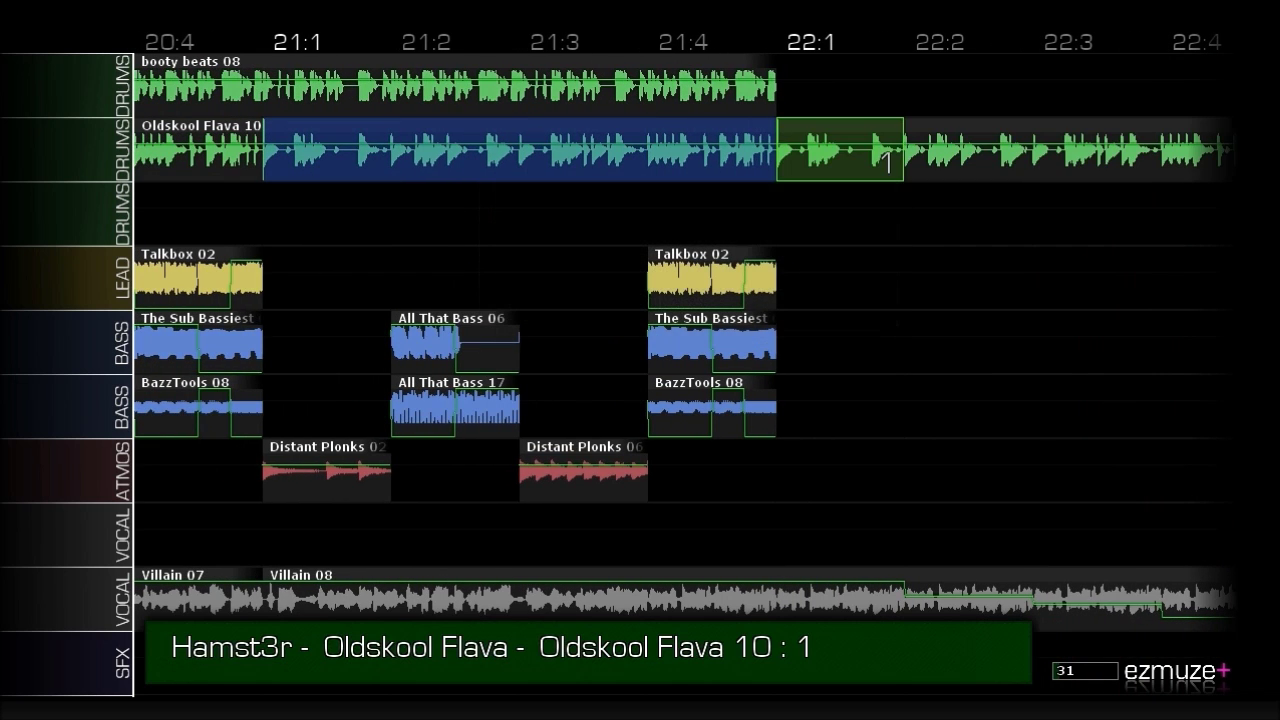
# Lower the LowPass of the Oldskool Flava 10 drums across 22:1–22:4 to about 43.
pyautogui.press('Right')
pyautogui.press('Right')
pyautogui.press('Right')
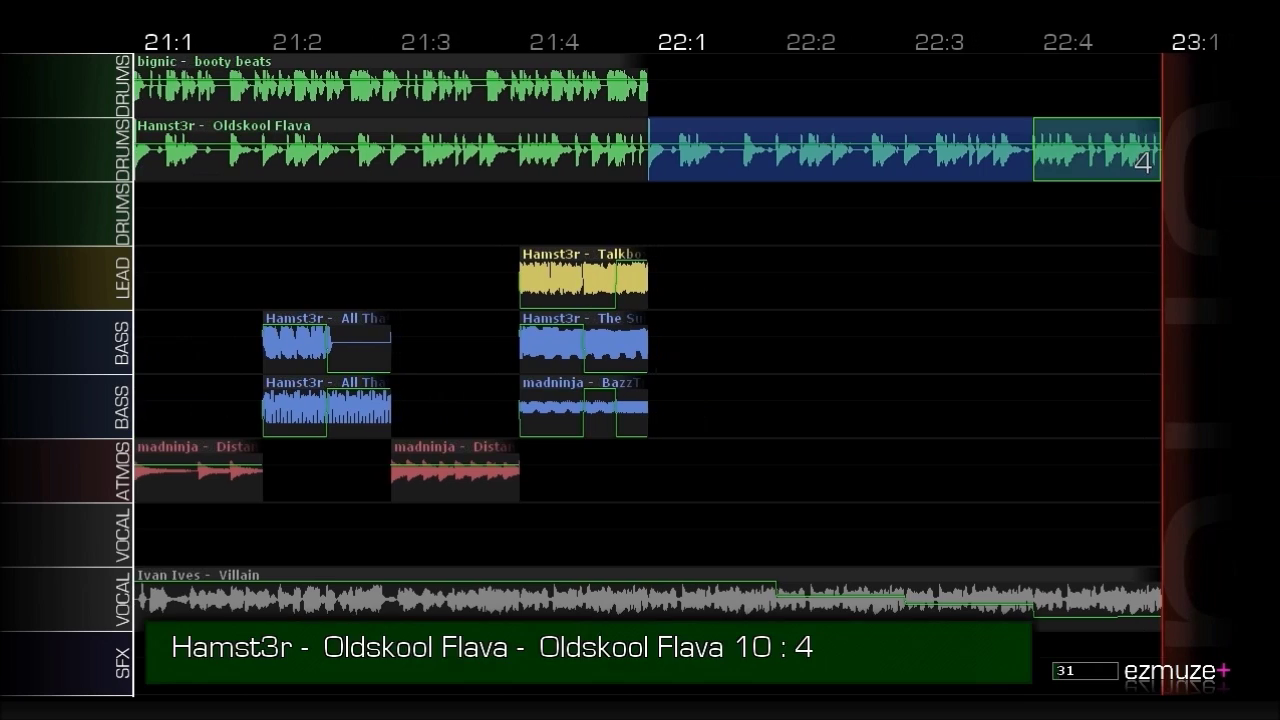
pyautogui.press('Tab')
pyautogui.press('Down')
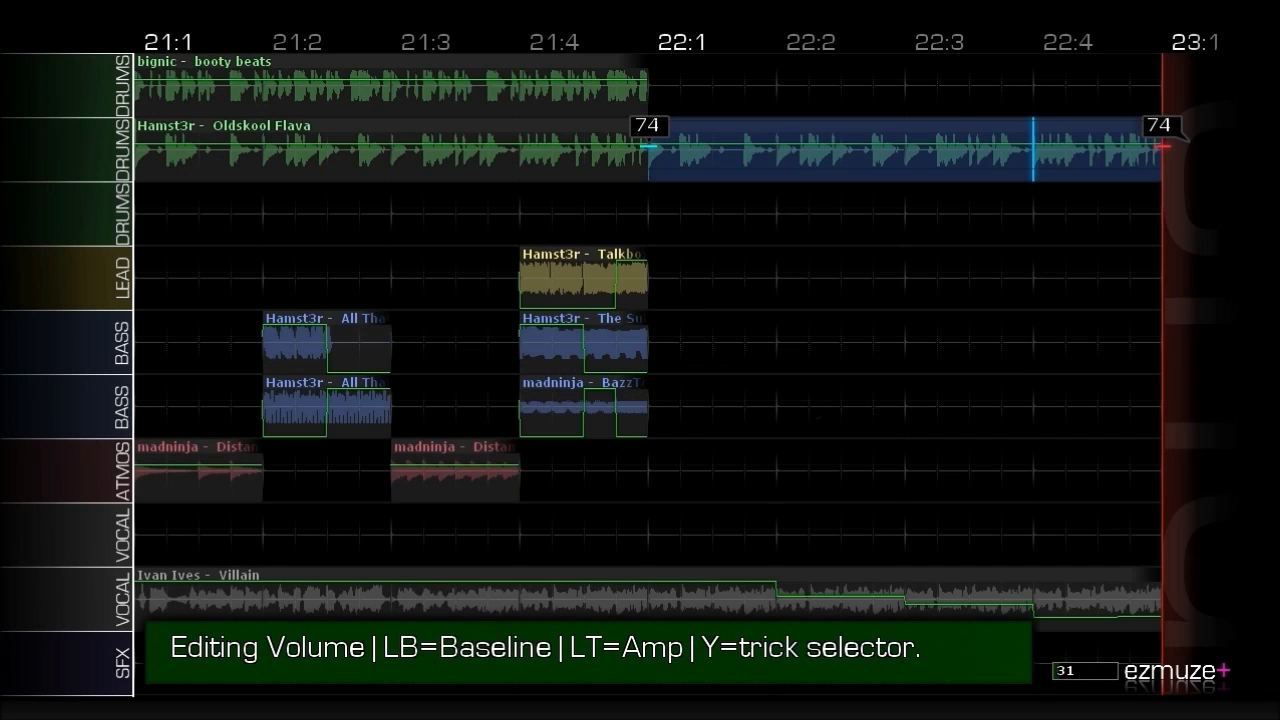
pyautogui.press('y')
pyautogui.press('Down')
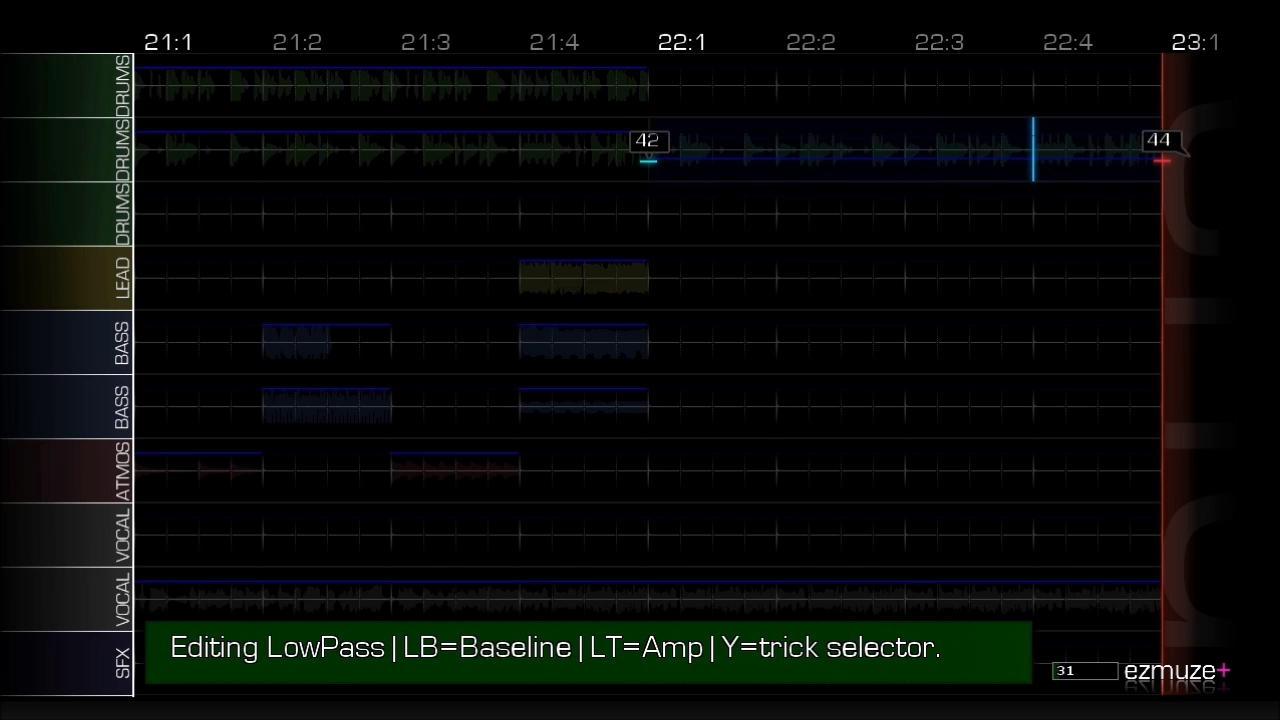
# Play the track to hear the low-passed drums and fading vocal in bar 22.
pyautogui.press('Escape')
pyautogui.press('Up')
pyautogui.press('Left')
pyautogui.press('Left')
pyautogui.press('Left')
pyautogui.press('Left')
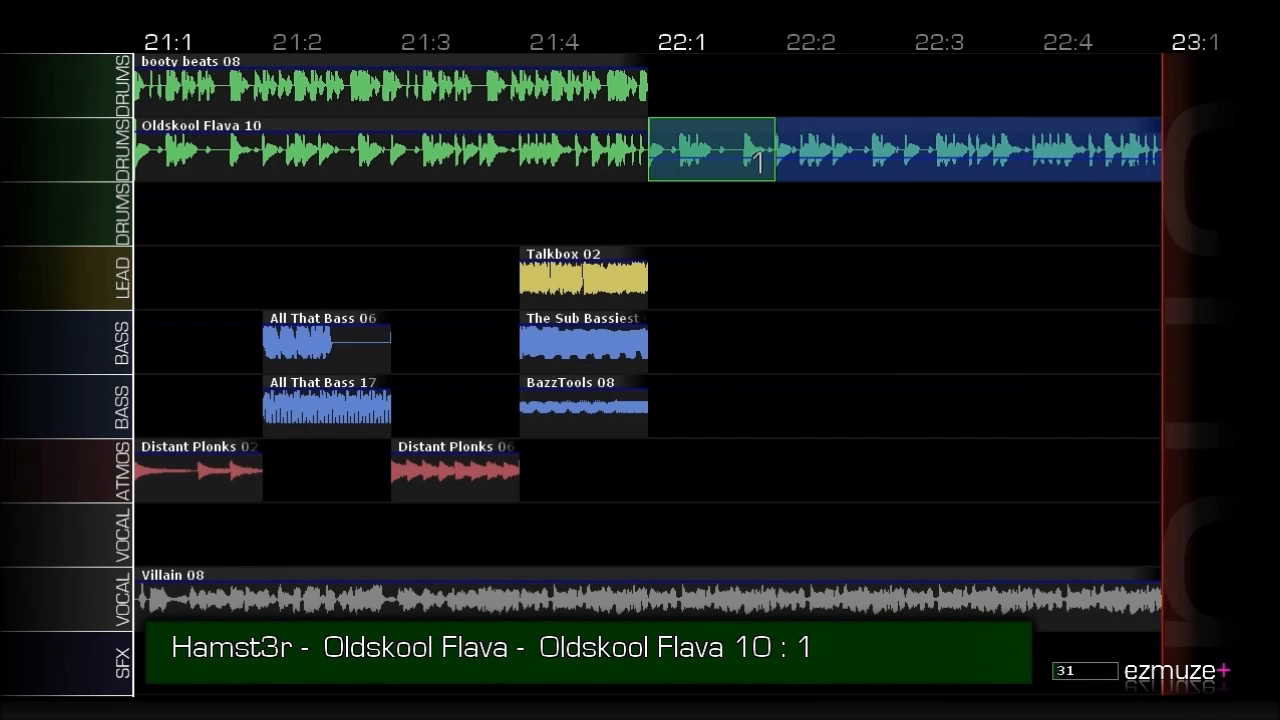
pyautogui.press('Left')
pyautogui.press('space')
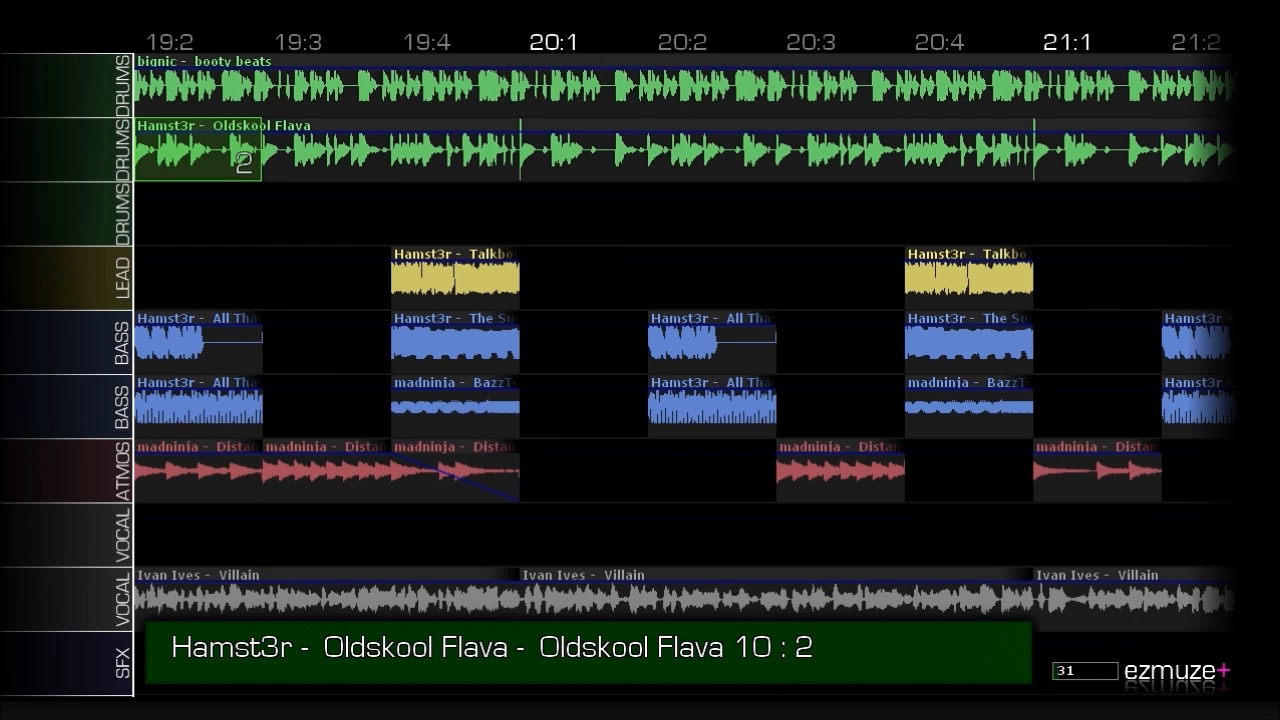
# Reduce the Villain 08 vocal's volume slightly in the second half of 22:1 and a little further in the first half of 22:2.
pyautogui.press('pagedown')
pyautogui.press('pagedown')
pyautogui.press('Left')
pyautogui.press('Left')
pyautogui.press('Left')
pyautogui.press('Left')
pyautogui.press('Left')
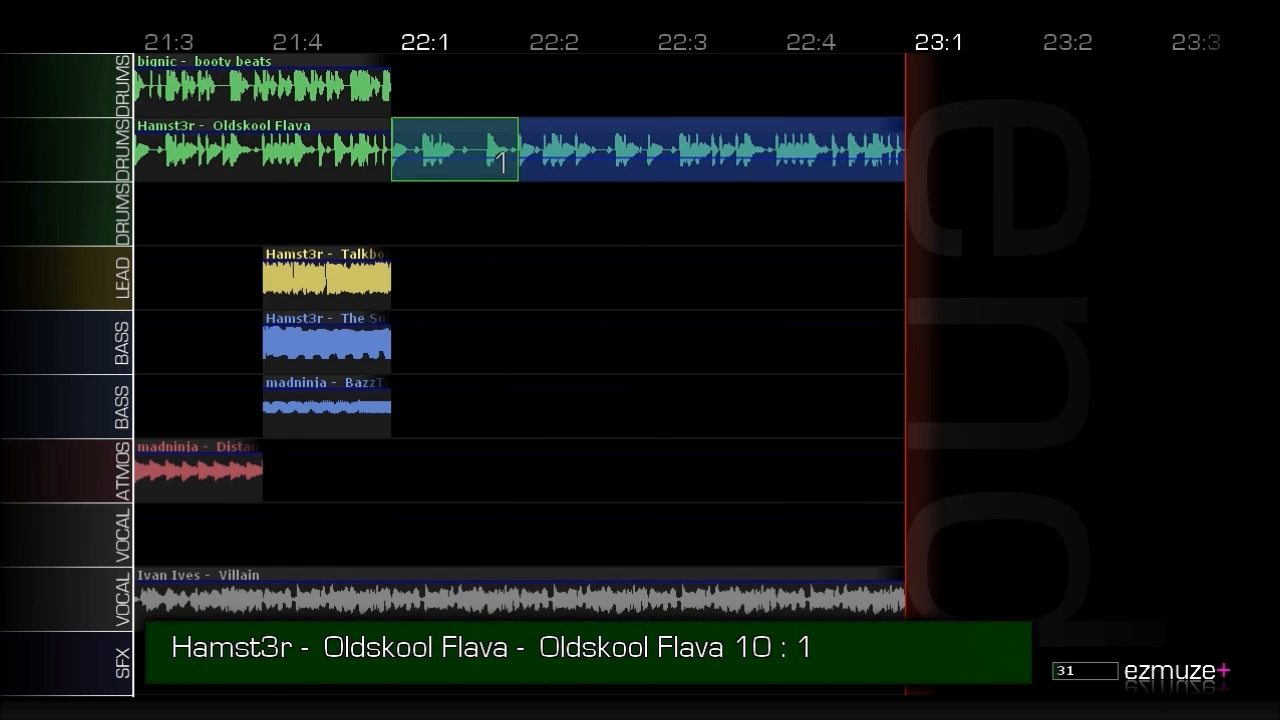
pyautogui.press('Down')
pyautogui.press('Down')
pyautogui.press('Down')
pyautogui.press('Down')
pyautogui.press('Down')
pyautogui.press('Down')
pyautogui.press('Down')
pyautogui.press('Tab')
pyautogui.press('Down')
pyautogui.press('Up')
pyautogui.press('Right')
pyautogui.press('Return')
pyautogui.press('Right')
pyautogui.press('Return')
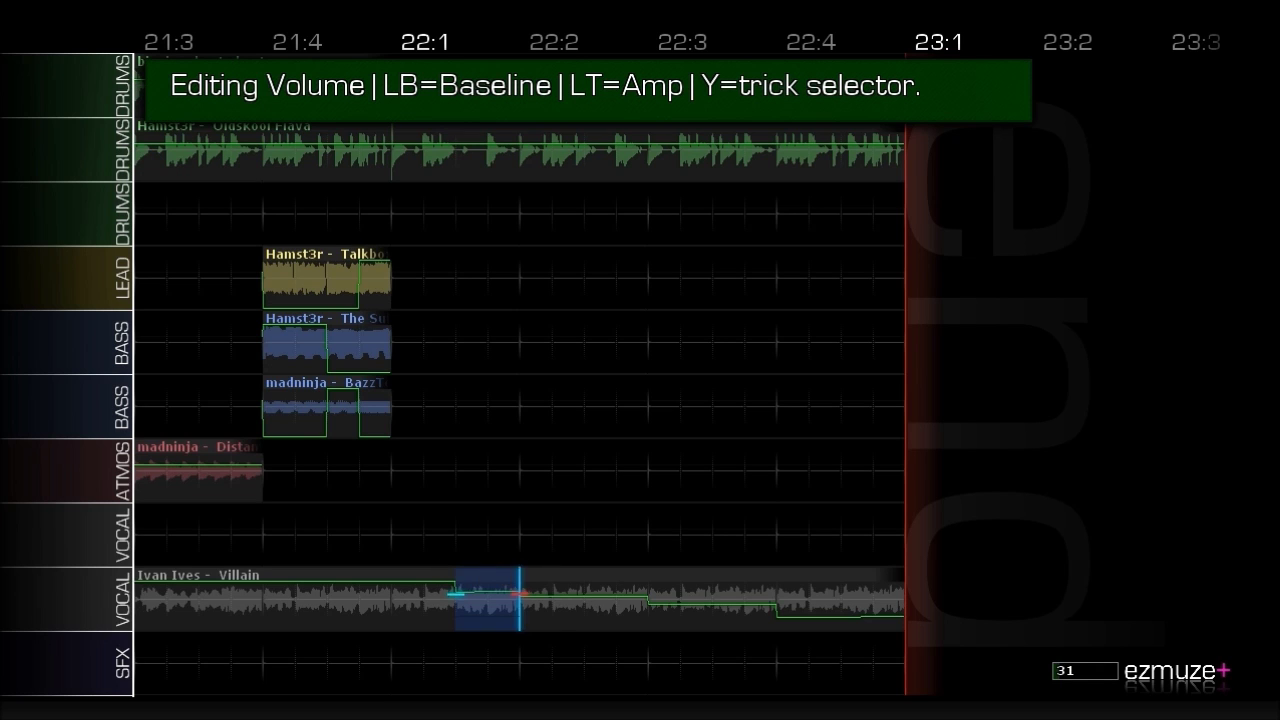
pyautogui.press('Return')
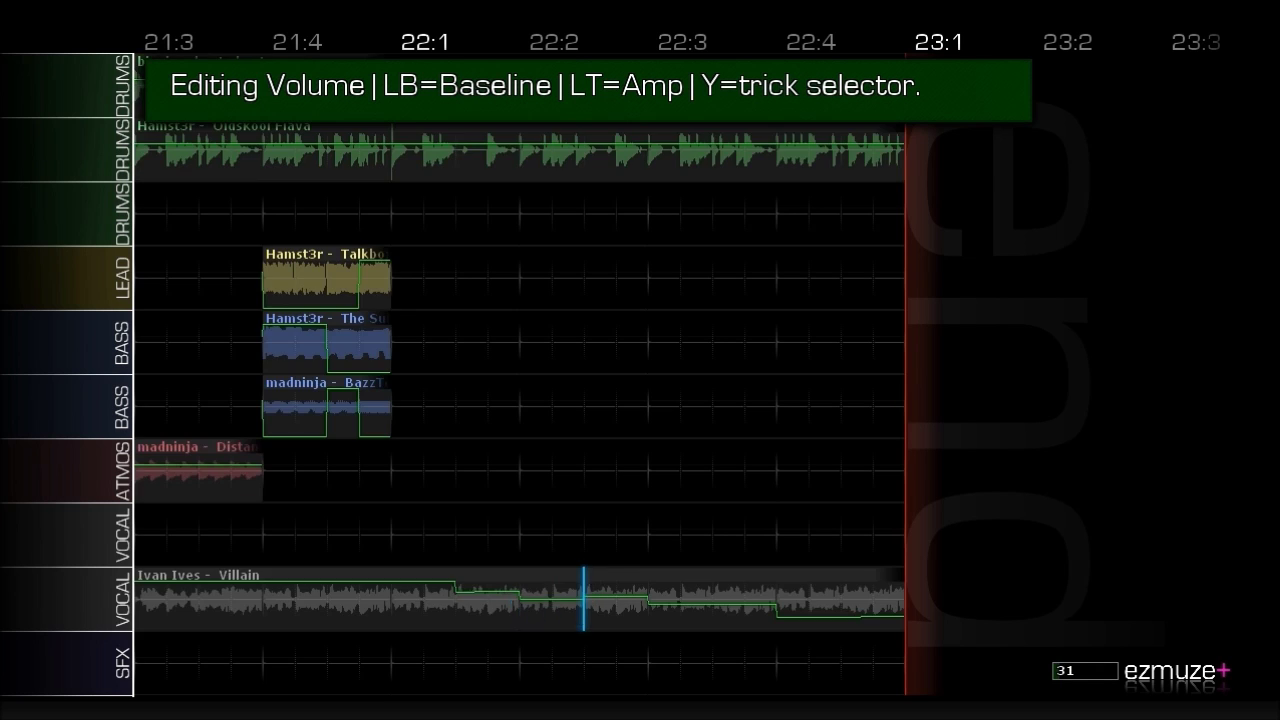
# Lower the Villain 08 vocal's volume in half-beat steps from the second half of 22:2 through 22:4, then play the track.
pyautogui.press('Down')
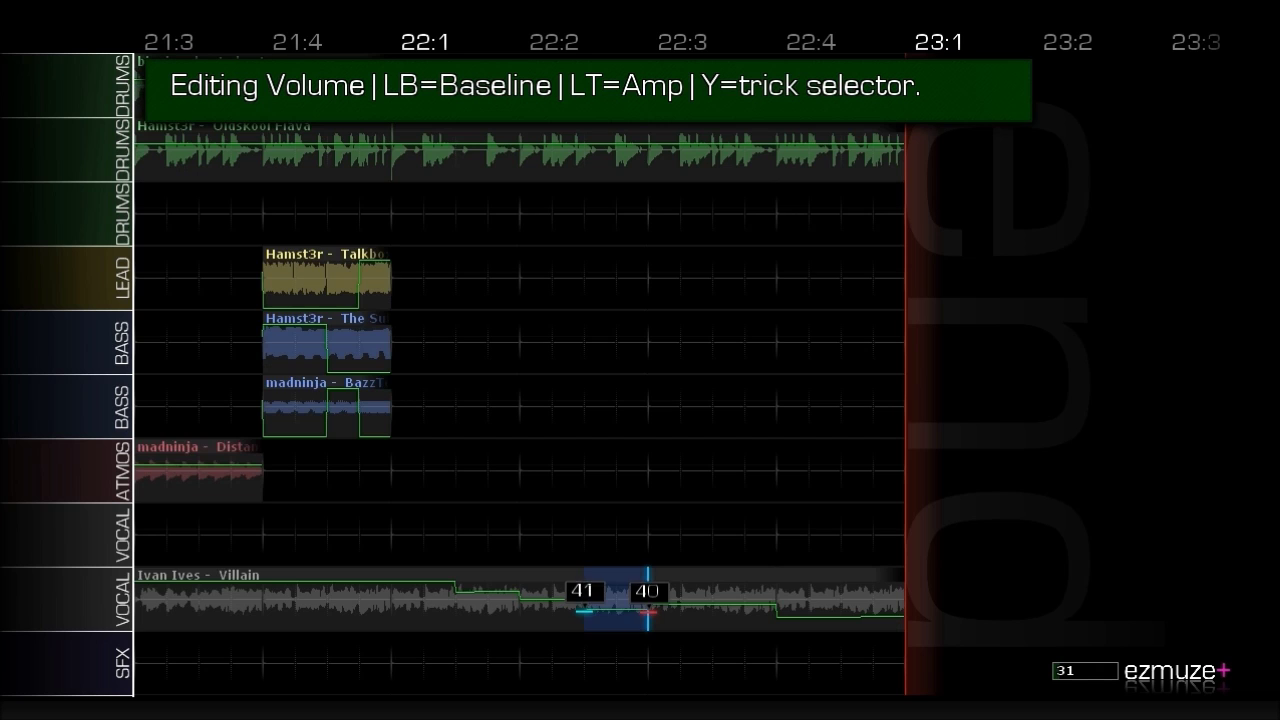
pyautogui.press('Right')
pyautogui.press('Right')
pyautogui.press('Down')
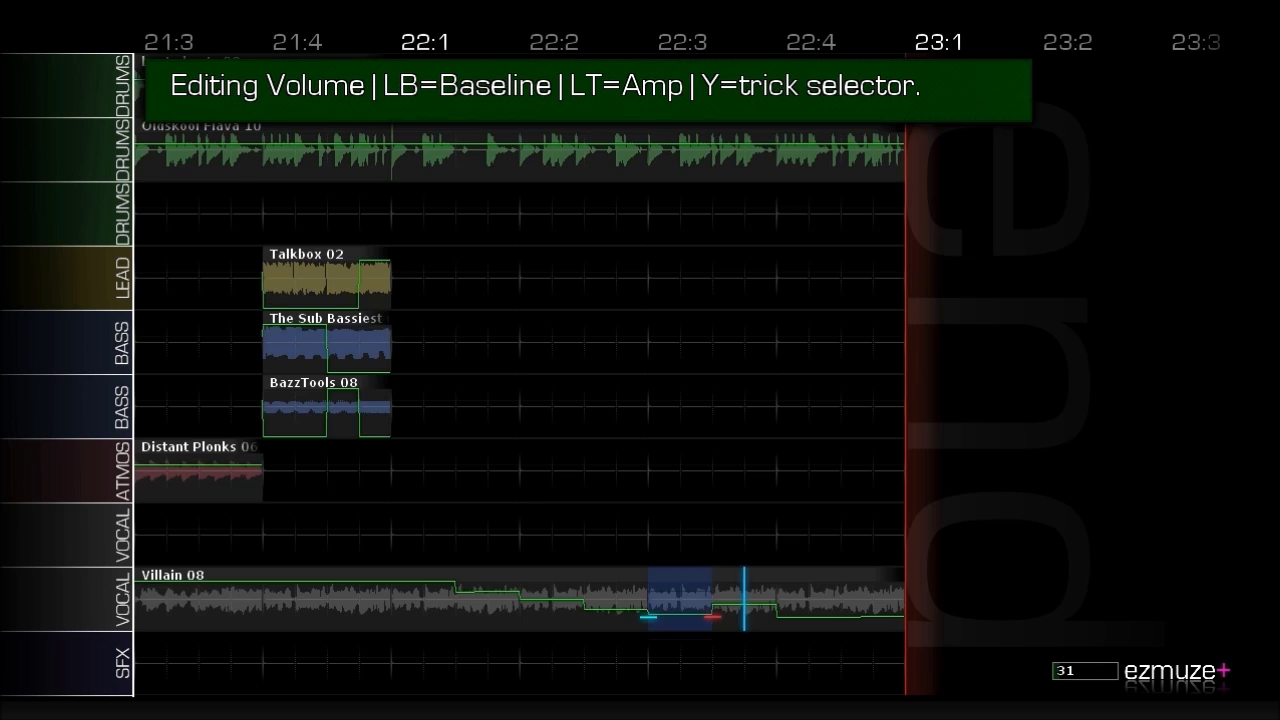
pyautogui.press('Down')
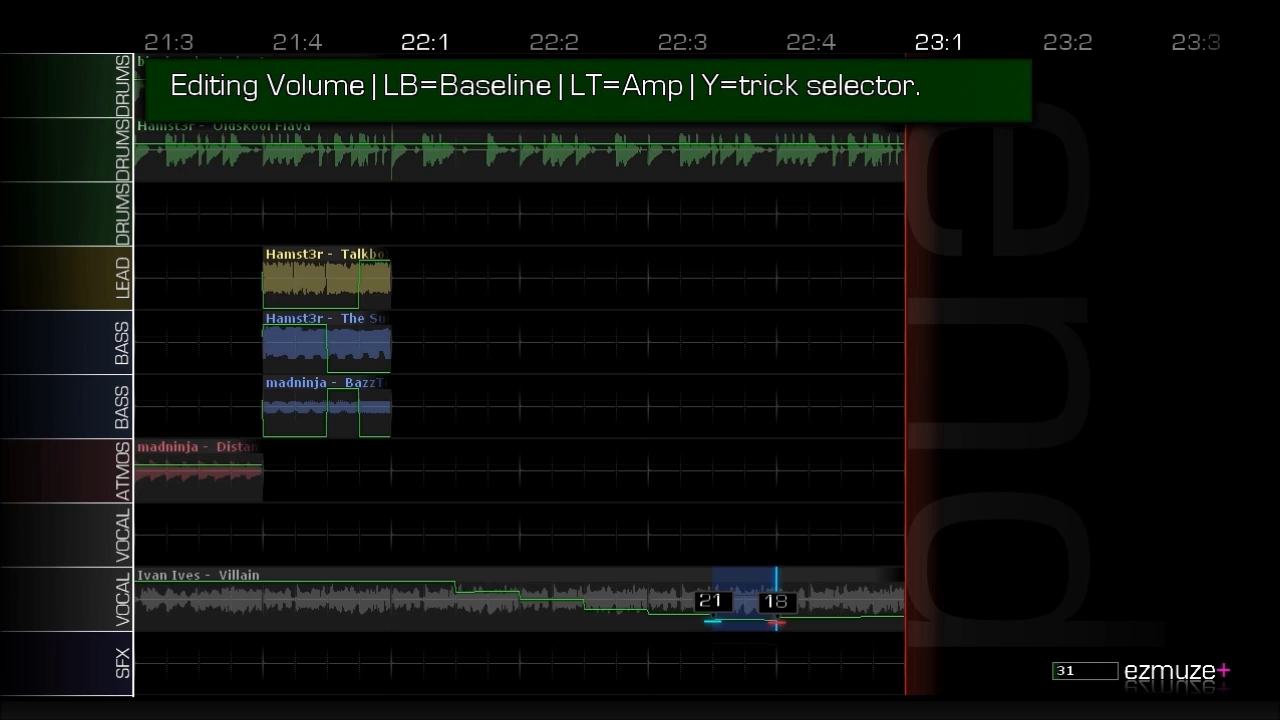
pyautogui.press('y')
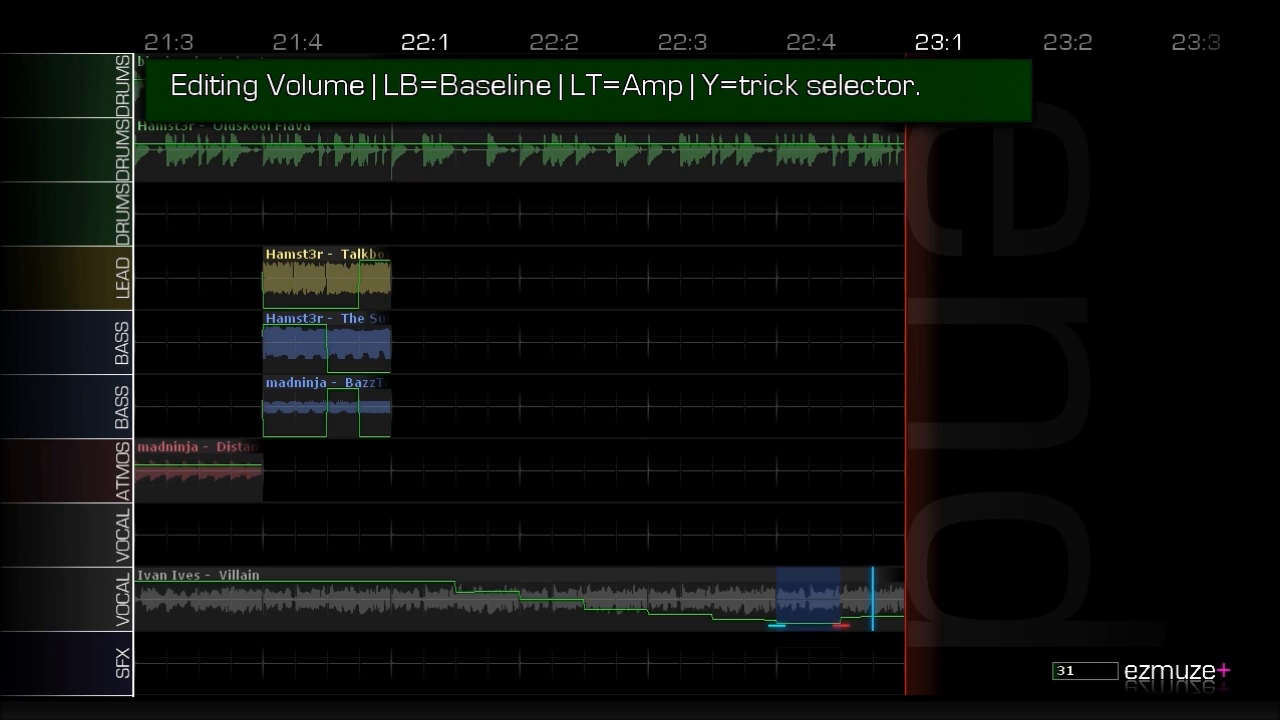
pyautogui.press('Up')
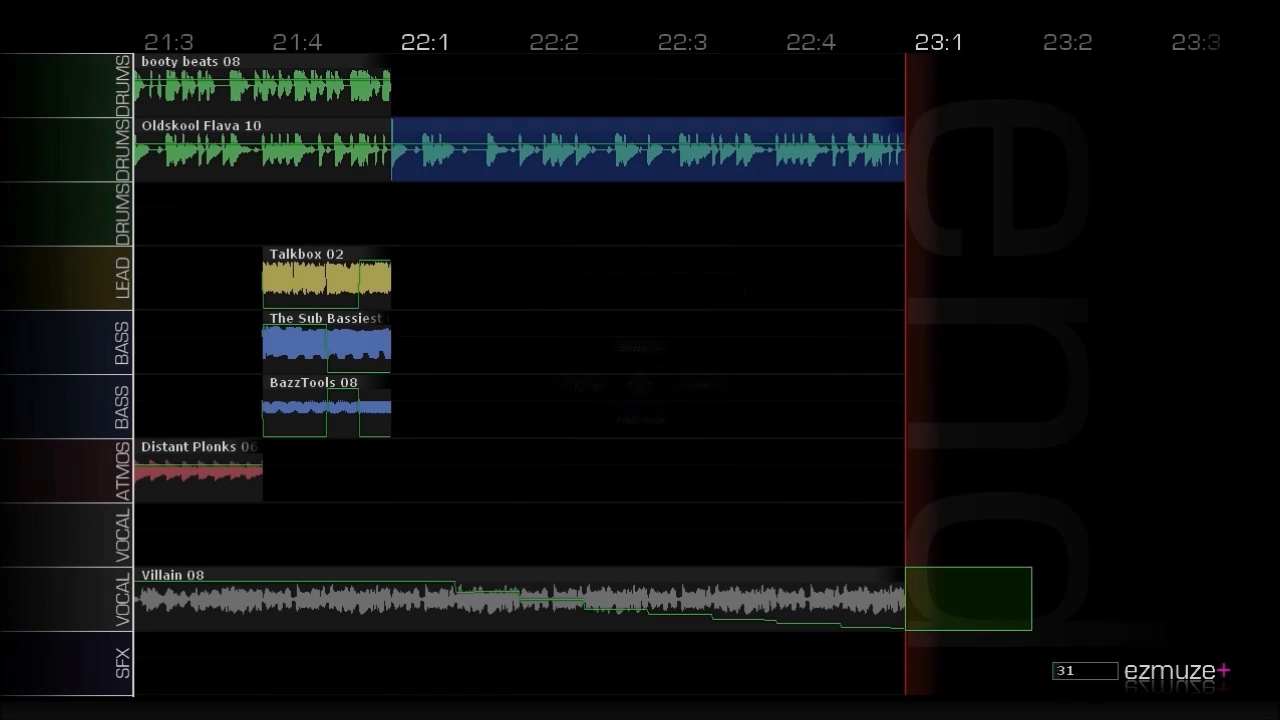
pyautogui.press('Left')
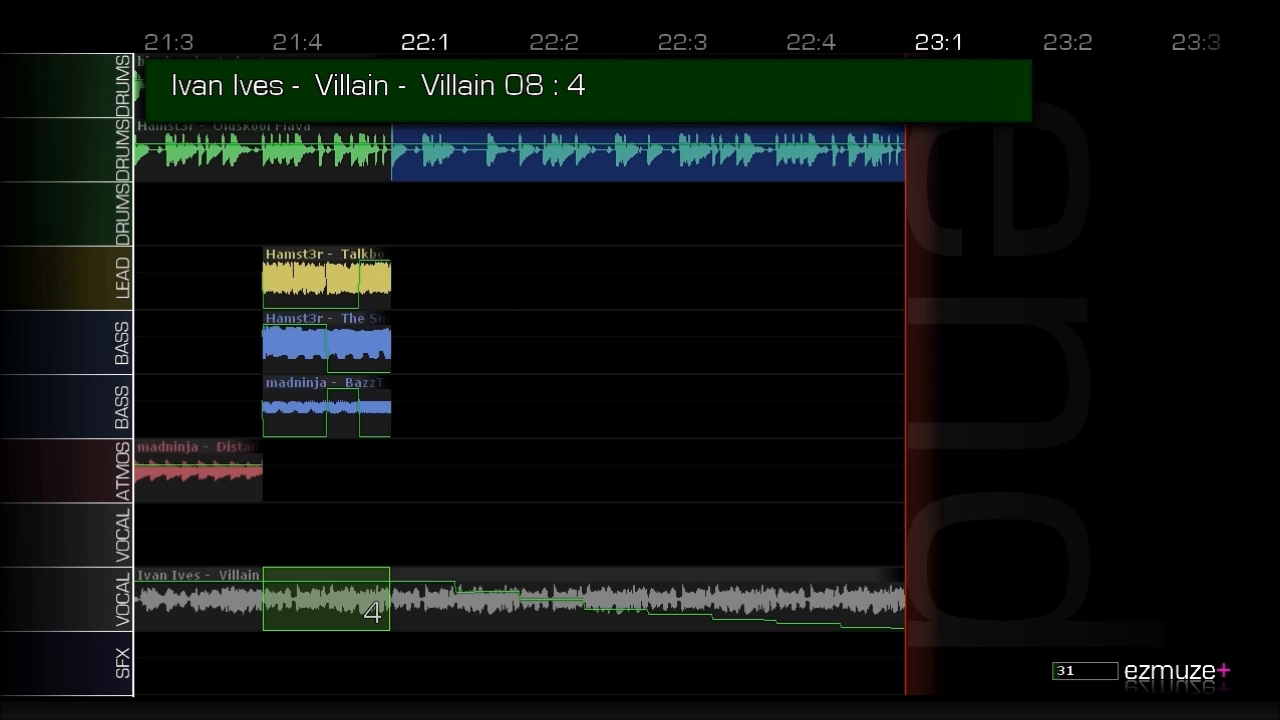
pyautogui.press('space')
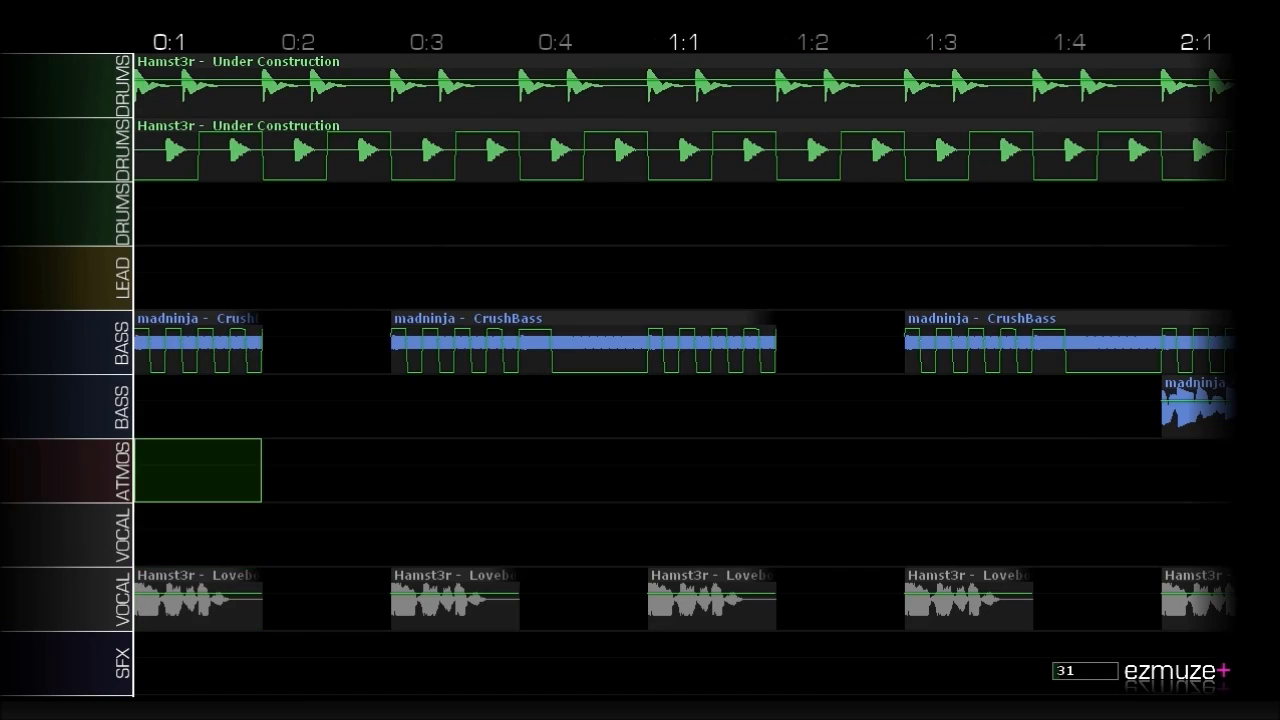
# Copy the CrushBass 03 pattern from 0:1–0:4 into 22:1–22:4 on the first bass track.
pyautogui.hotkey('shift', 'Up')
pyautogui.hotkey('shift', 'Right')
pyautogui.hotkey('shift', 'Right')
pyautogui.hotkey('shift', 'Right')
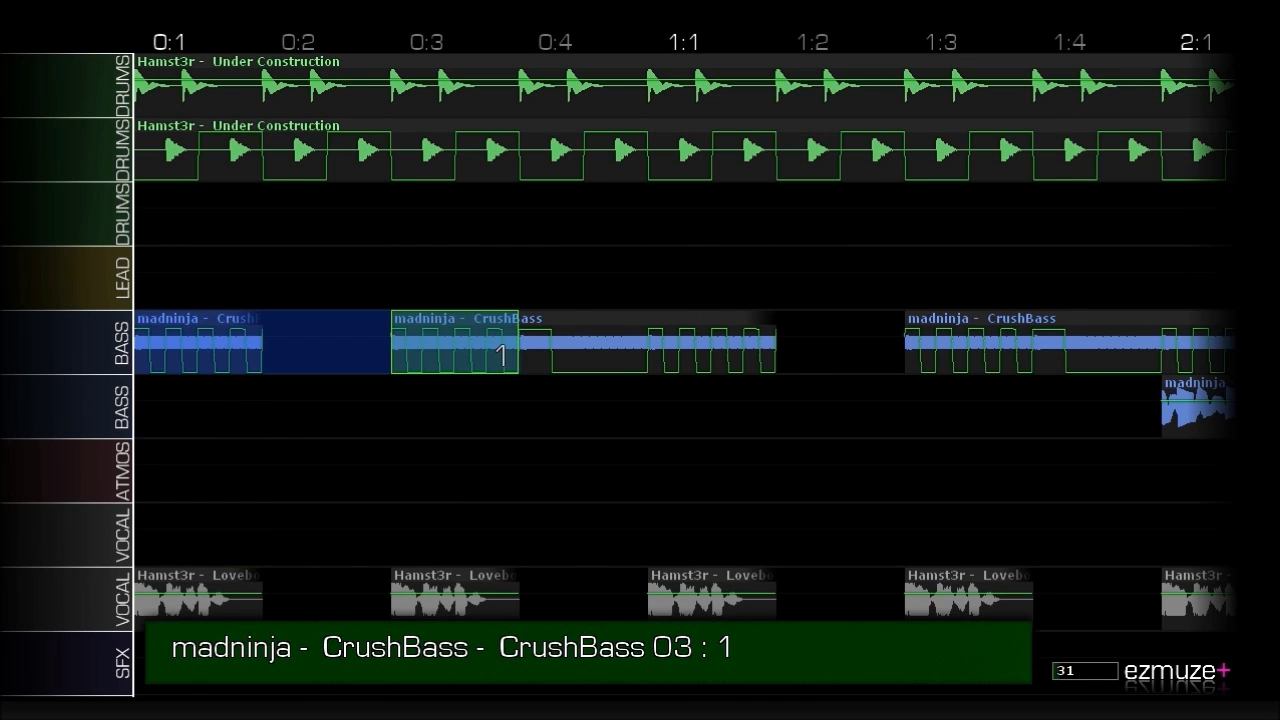
pyautogui.press('Right')
pyautogui.press('Right')
pyautogui.press('Right')
pyautogui.press('Right')
pyautogui.press('Right')
pyautogui.press('Right')
pyautogui.press('Right')
pyautogui.press('Right')
pyautogui.press('Right')
pyautogui.press('Right')
pyautogui.press('Right')
pyautogui.press('Right')
pyautogui.press('Right')
pyautogui.press('Right')
pyautogui.press('Right')
pyautogui.press('Right')
pyautogui.press('Right')
pyautogui.press('Right')
pyautogui.press('Right')
pyautogui.press('Right')
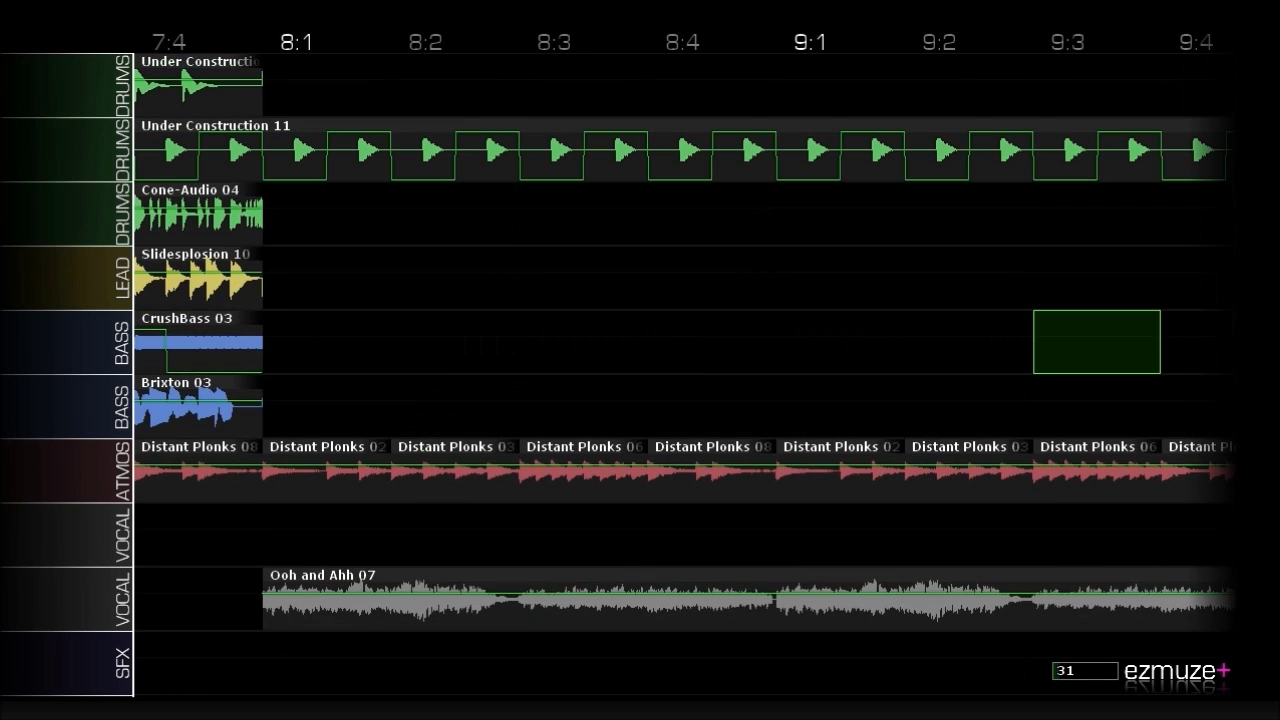
pyautogui.press('Right')
pyautogui.press('Right')
pyautogui.press('Right')
pyautogui.press('Right')
pyautogui.press('Right')
pyautogui.press('Right')
pyautogui.press('Right')
pyautogui.press('Right')
pyautogui.press('Right')
pyautogui.press('Right')
pyautogui.press('Right')
pyautogui.press('Right')
pyautogui.press('Right')
pyautogui.press('Right')
pyautogui.press('Right')
pyautogui.press('Right')
pyautogui.press('Right')
pyautogui.press('Right')
pyautogui.press('Right')
pyautogui.press('Right')
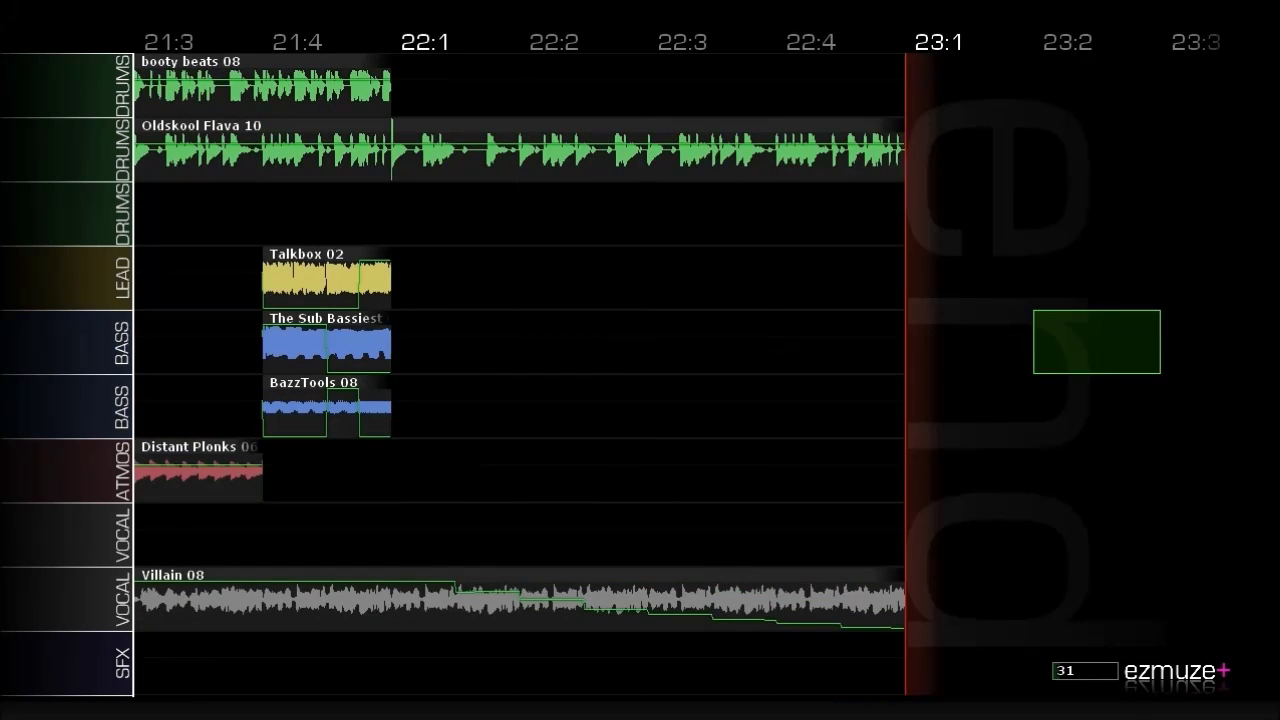
pyautogui.press('Left')
pyautogui.press('Left')
pyautogui.press('Left')
pyautogui.press('Left')
pyautogui.press('Left')
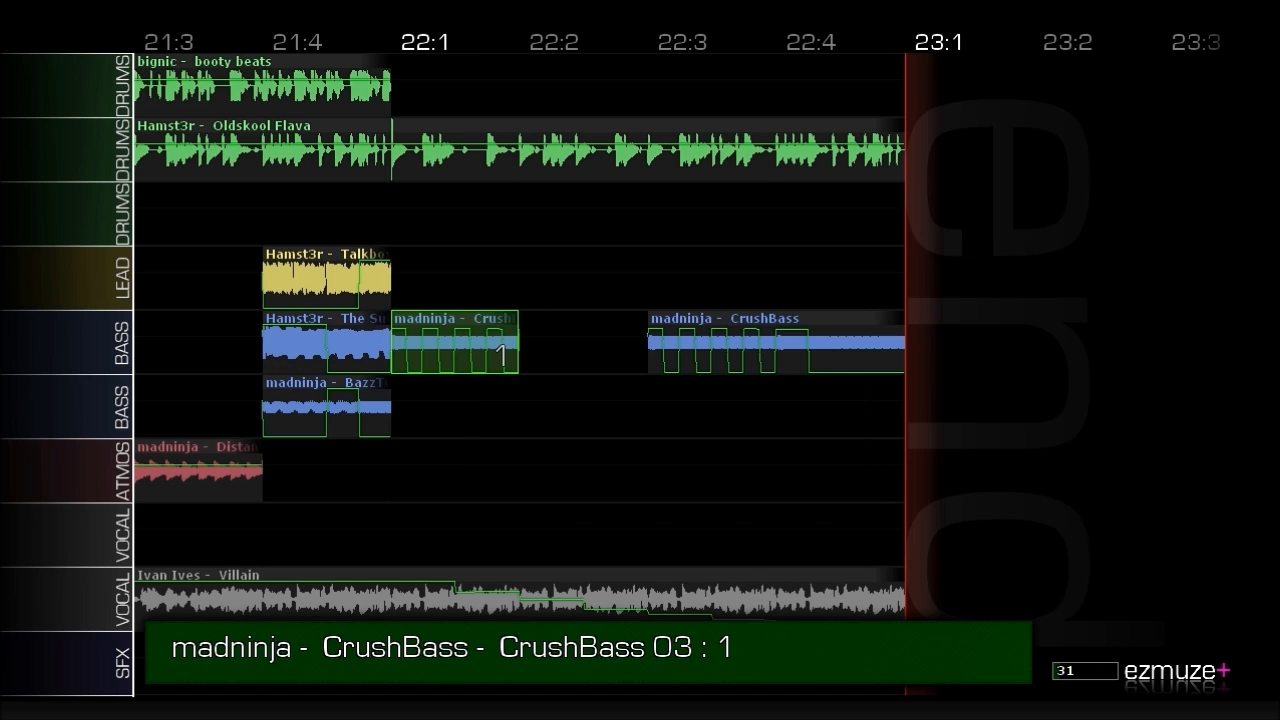
# Ramp the LowPass of the CrushBass 03 pattern across 22:1–22:4 from 0 up to the maximum.
pyautogui.press('Right')
pyautogui.press('Right')
pyautogui.press('Right')
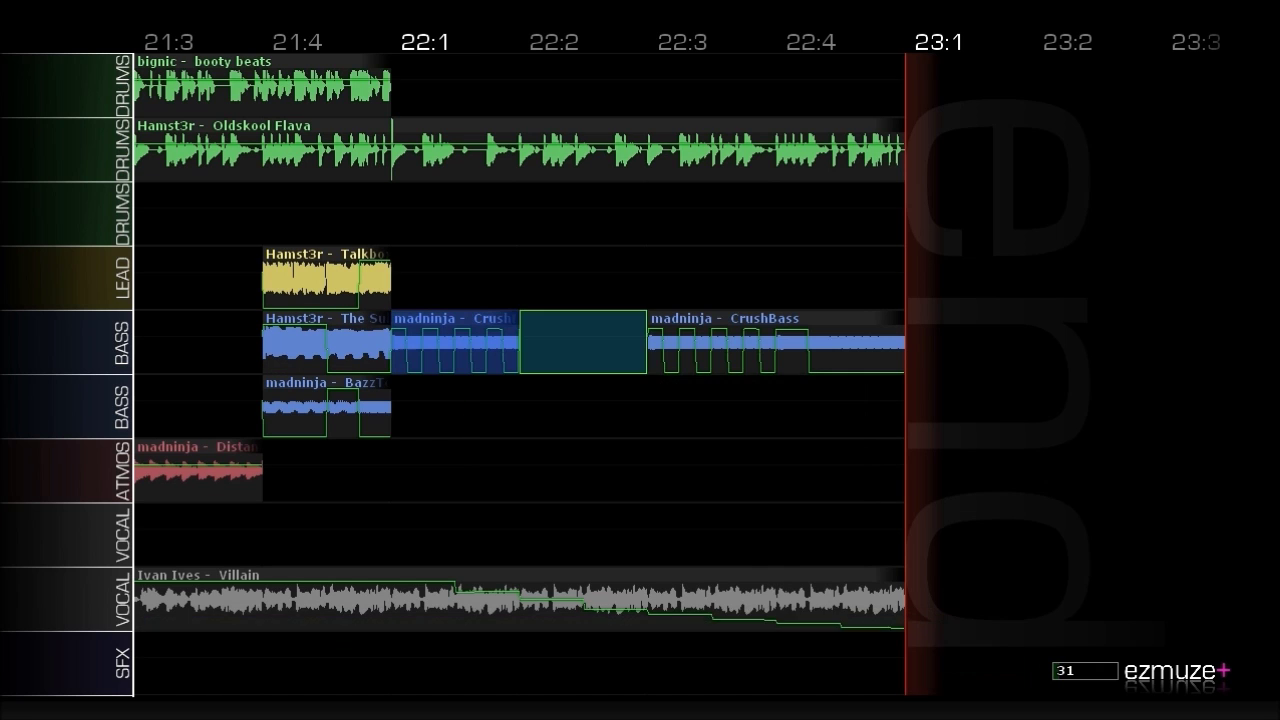
pyautogui.press('Right')
pyautogui.press('Left')
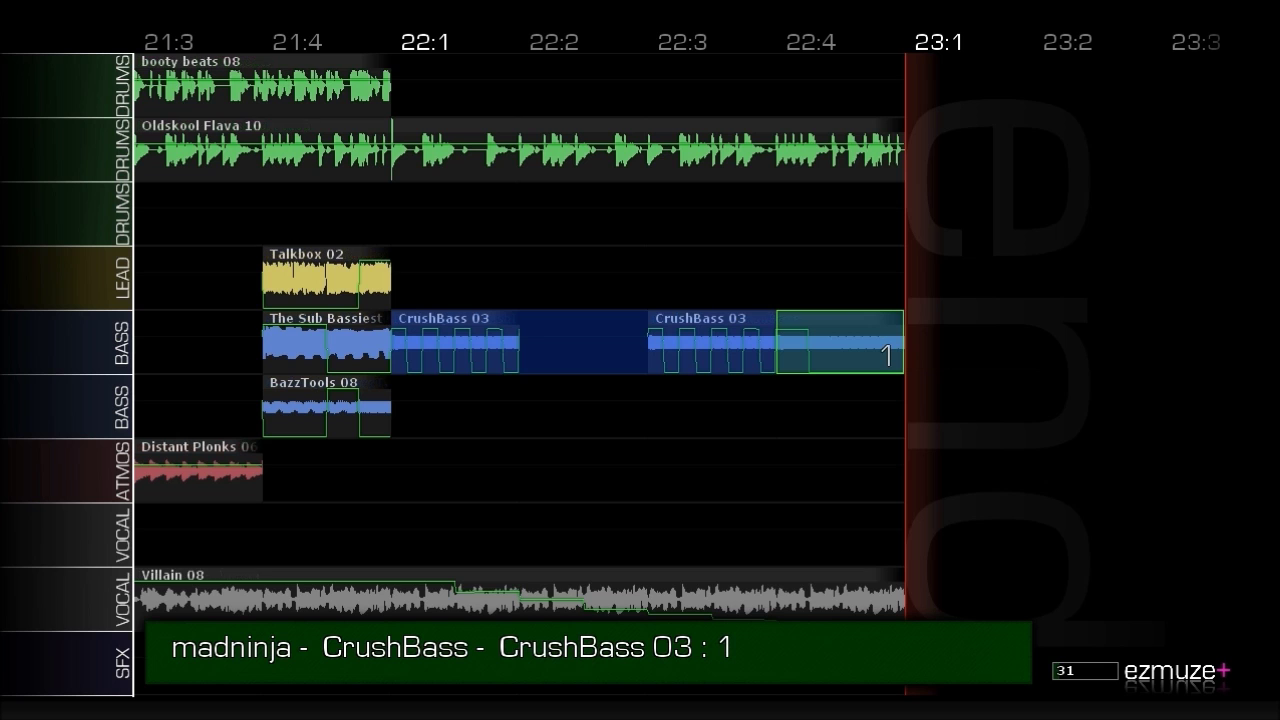
pyautogui.press('Tab')
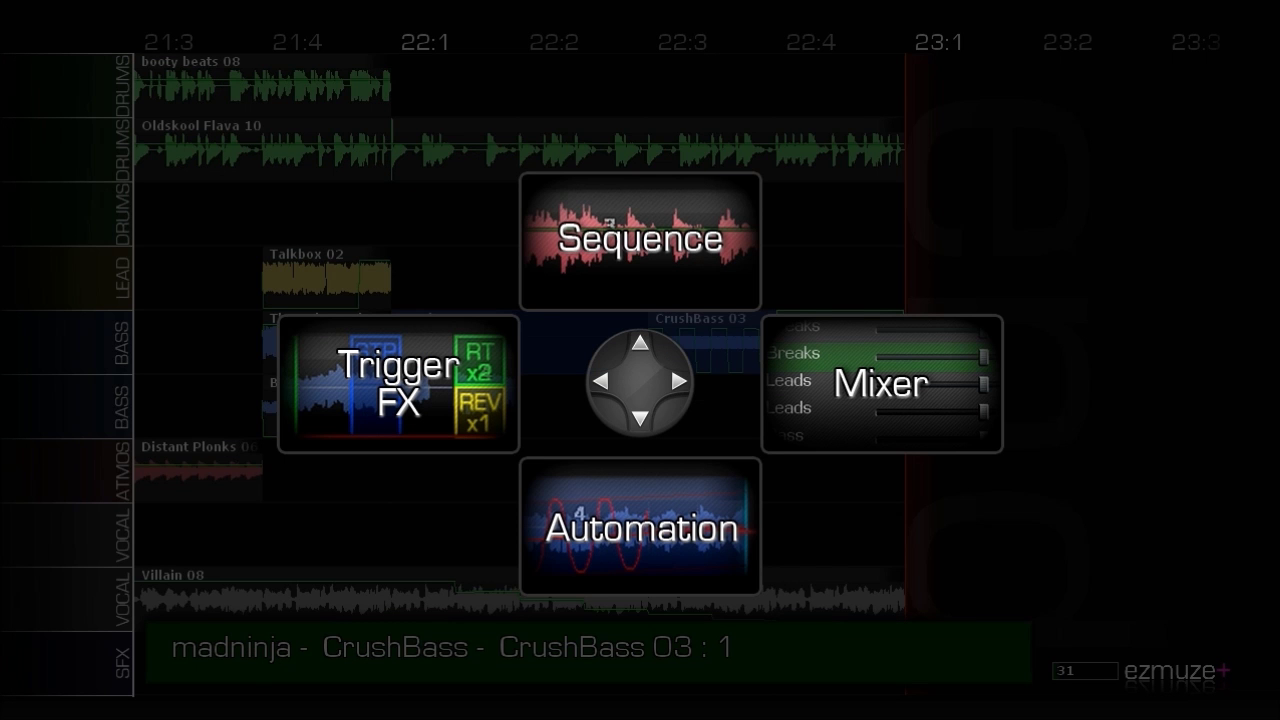
pyautogui.press('Down')
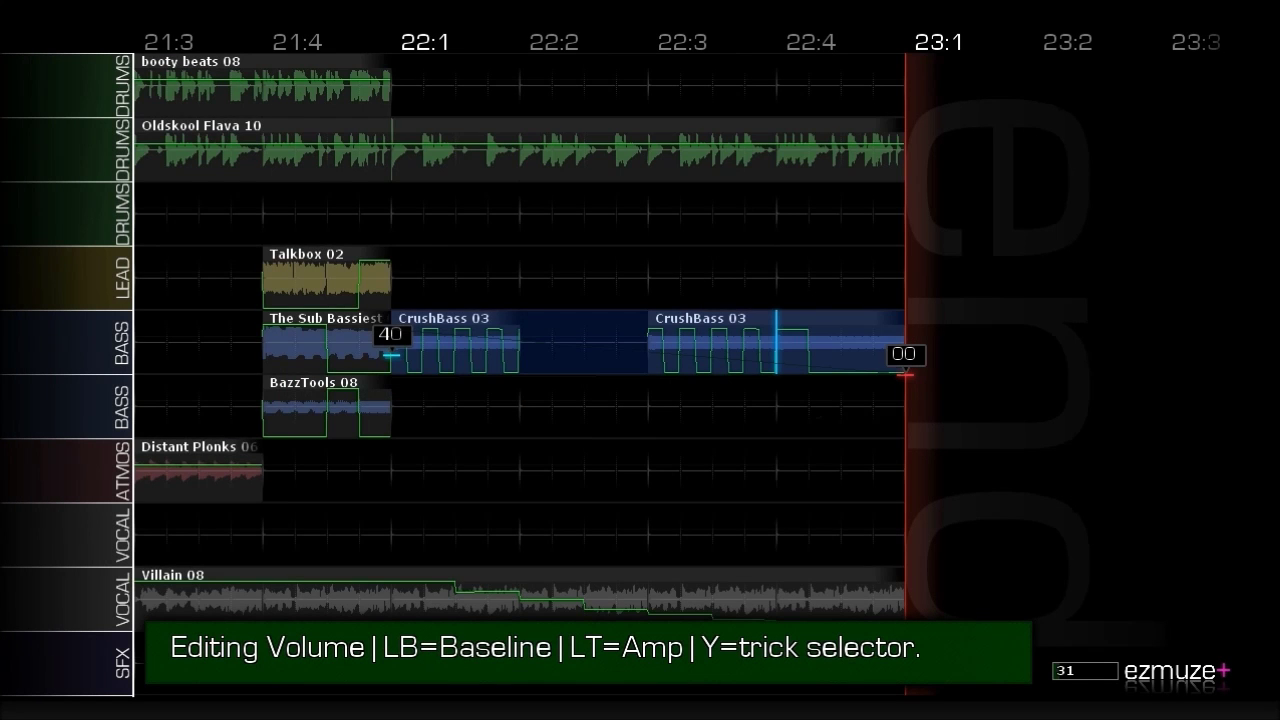
pyautogui.press('Right')
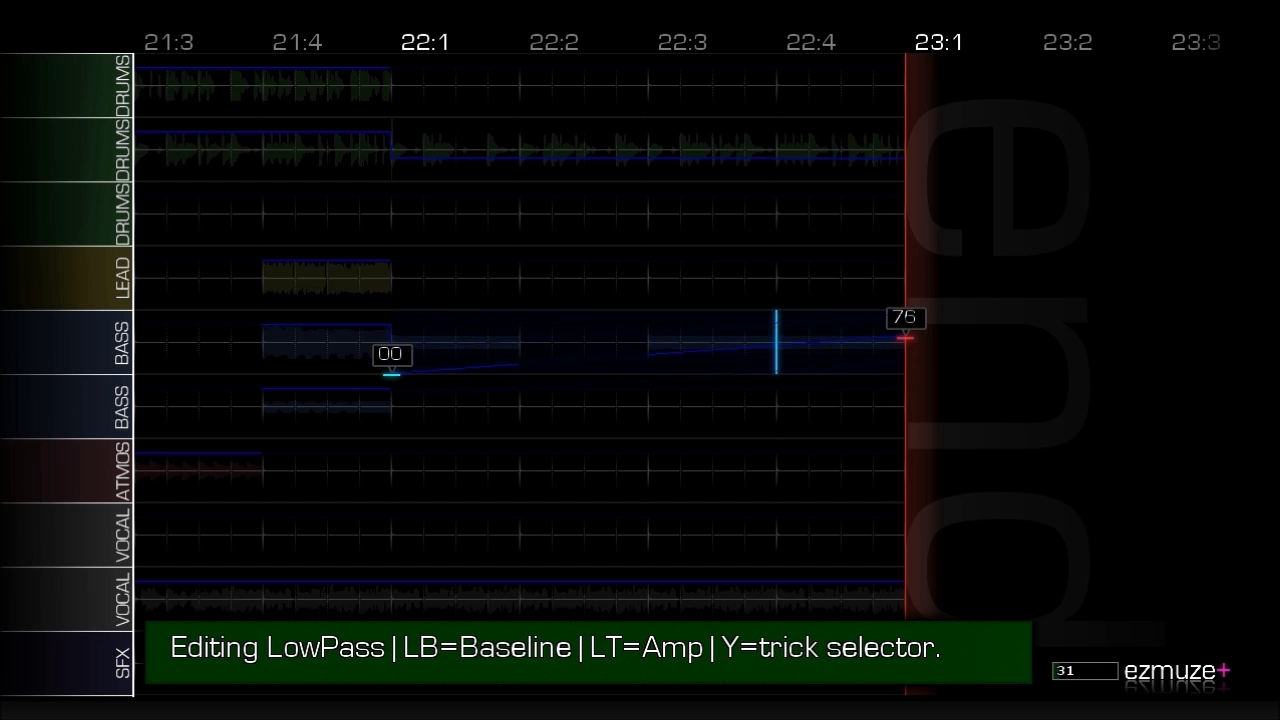
pyautogui.press('Escape')
# Play the track through bar 22 to hear the filtered CrushBass 03 with the drums and vocal.
pyautogui.press('Tab')
pyautogui.press('Up')
pyautogui.press('Left')
pyautogui.press('Left')
pyautogui.press('Left')
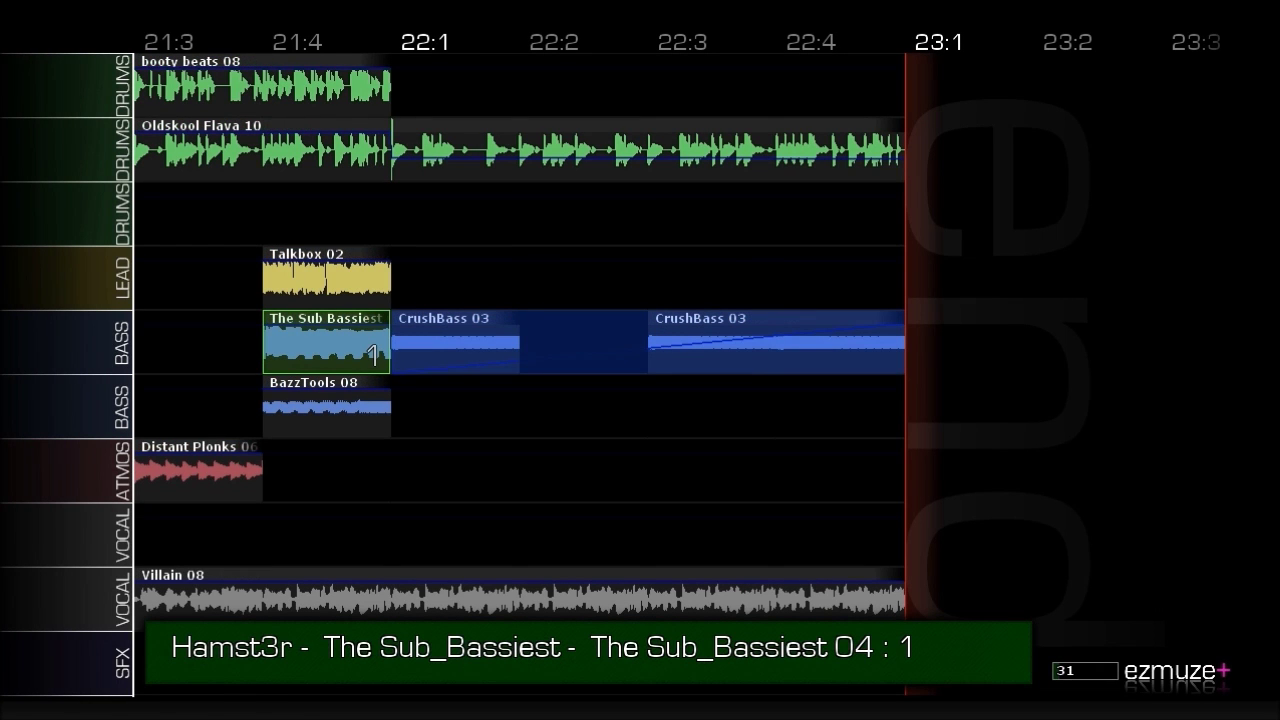
pyautogui.press('Left')
pyautogui.press('space')
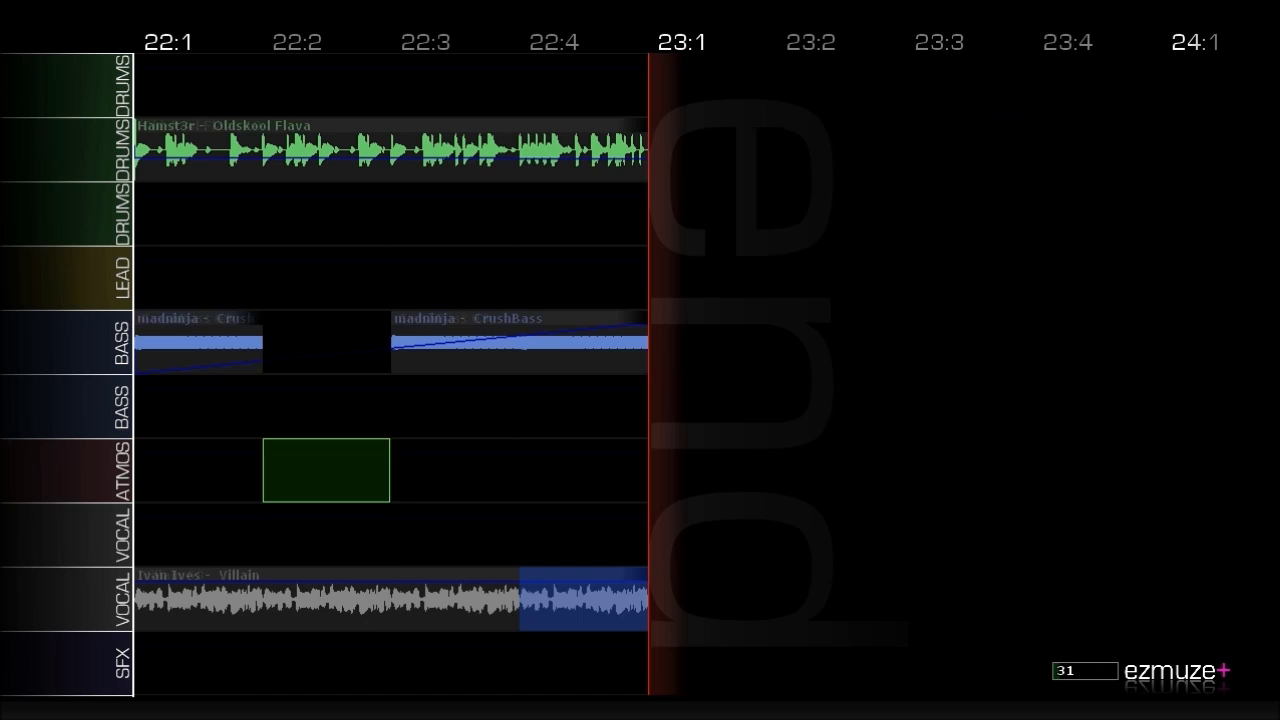
# Copy the low-passed Oldskool Flava 10 drums from 22:1–22:4 into 23:1–23:4 on the second drums track.
pyautogui.press('Right')
pyautogui.press('Right')
pyautogui.press('Right')
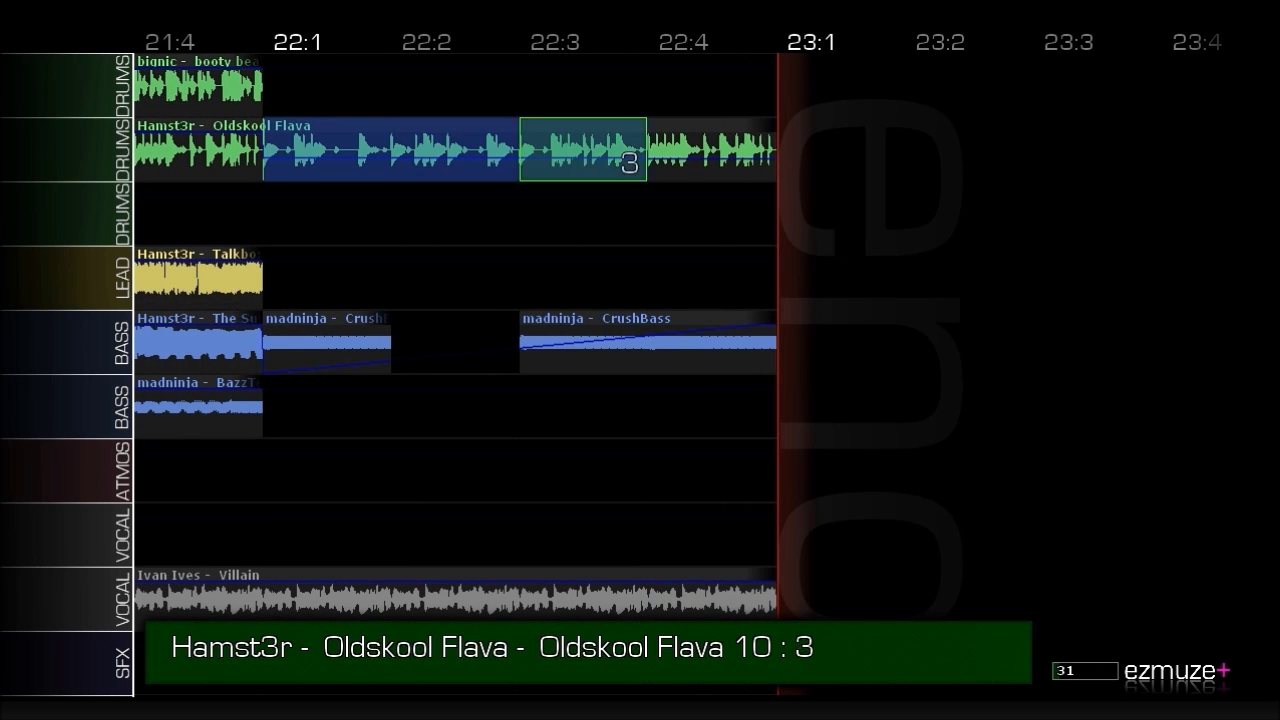
pyautogui.press('Return')
pyautogui.press('Right')
pyautogui.press('Right')
pyautogui.press('Right')
# Ramp the LowPass of the Oldskool Flava 10 drums in 23:4 up to 100 and return to the sequence.
pyautogui.press('Escape')
pyautogui.press('Down')
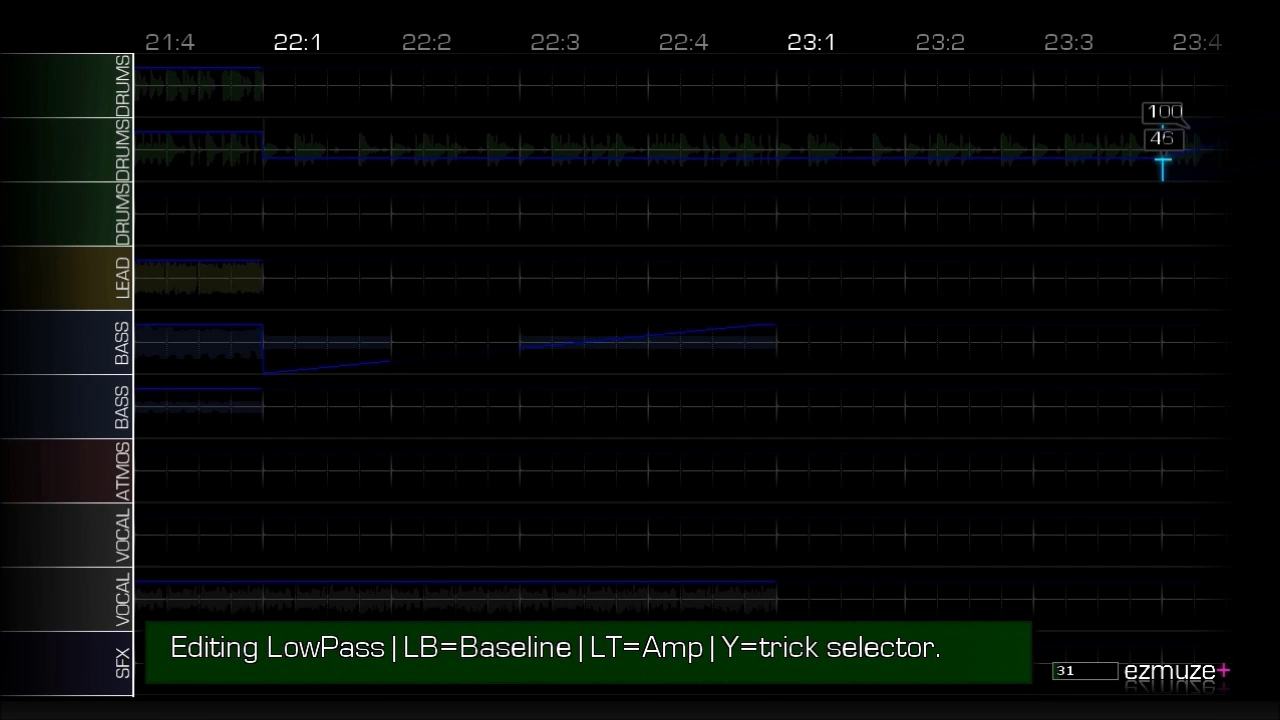
pyautogui.press('Escape')
pyautogui.press('Escape')
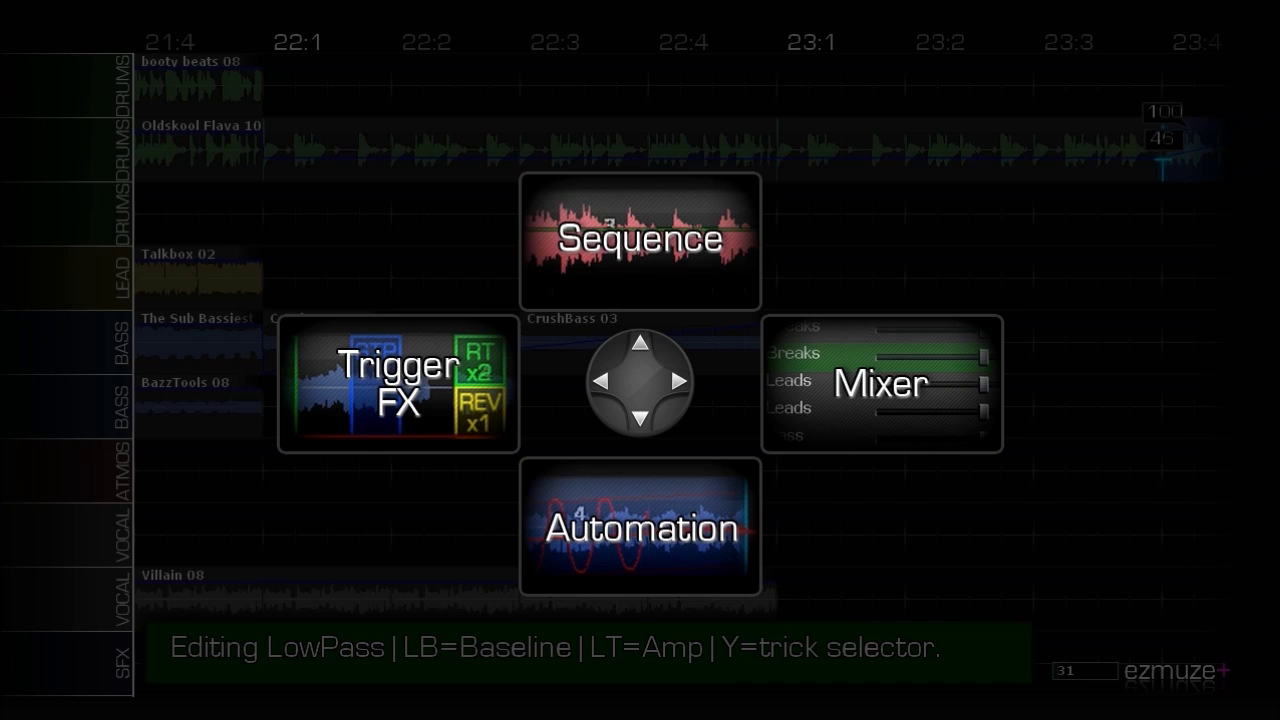
pyautogui.press('Up')
# Copy the booty beats 08 and Oldskool Flava 10 drums from 21:1–21:4 to the same two drums tracks starting at 24:1.
pyautogui.press('Left')
pyautogui.press('Left')
pyautogui.press('Left')
pyautogui.press('Left')
pyautogui.press('Left')
pyautogui.press('Left')
pyautogui.press('Left')
pyautogui.press('Left')
pyautogui.press('Left')
pyautogui.press('Left')
pyautogui.press('Left')
pyautogui.press('Right')
pyautogui.press('Right')
pyautogui.press('Right')
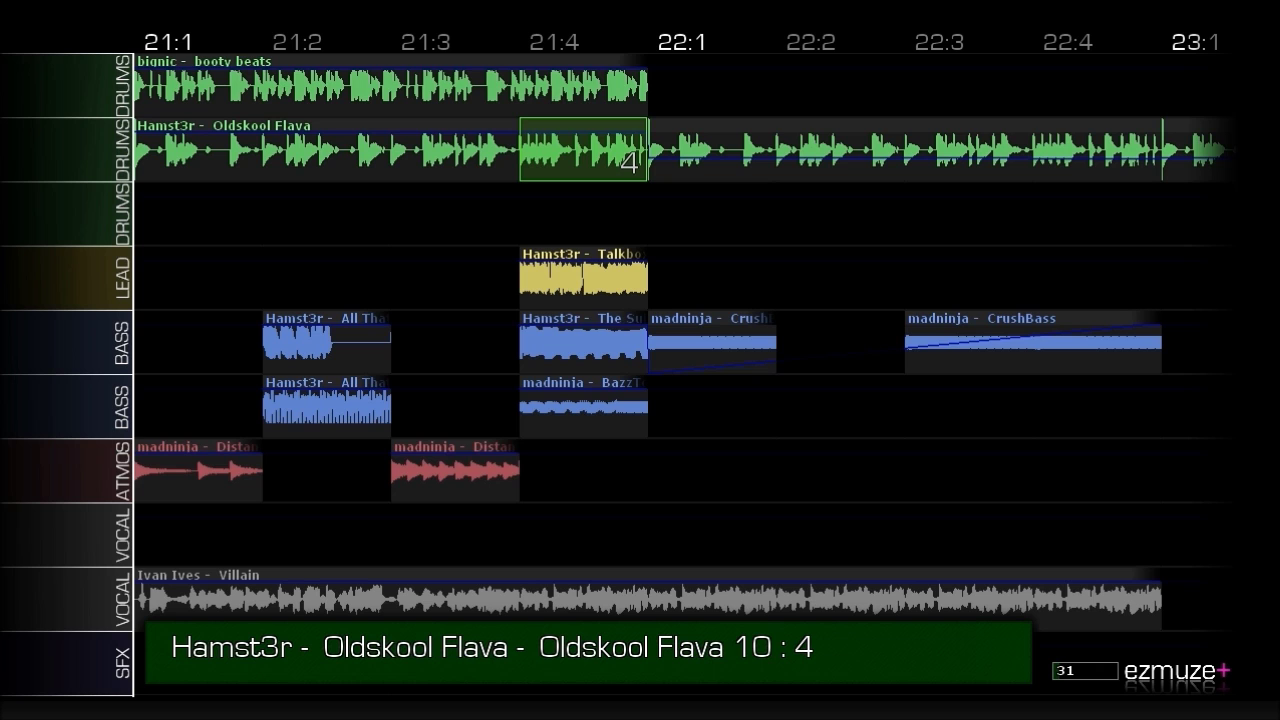
pyautogui.hotkey('shift', 'Left')
pyautogui.hotkey('shift', 'Left')
pyautogui.hotkey('shift', 'Left')
pyautogui.hotkey('shift', 'Up')
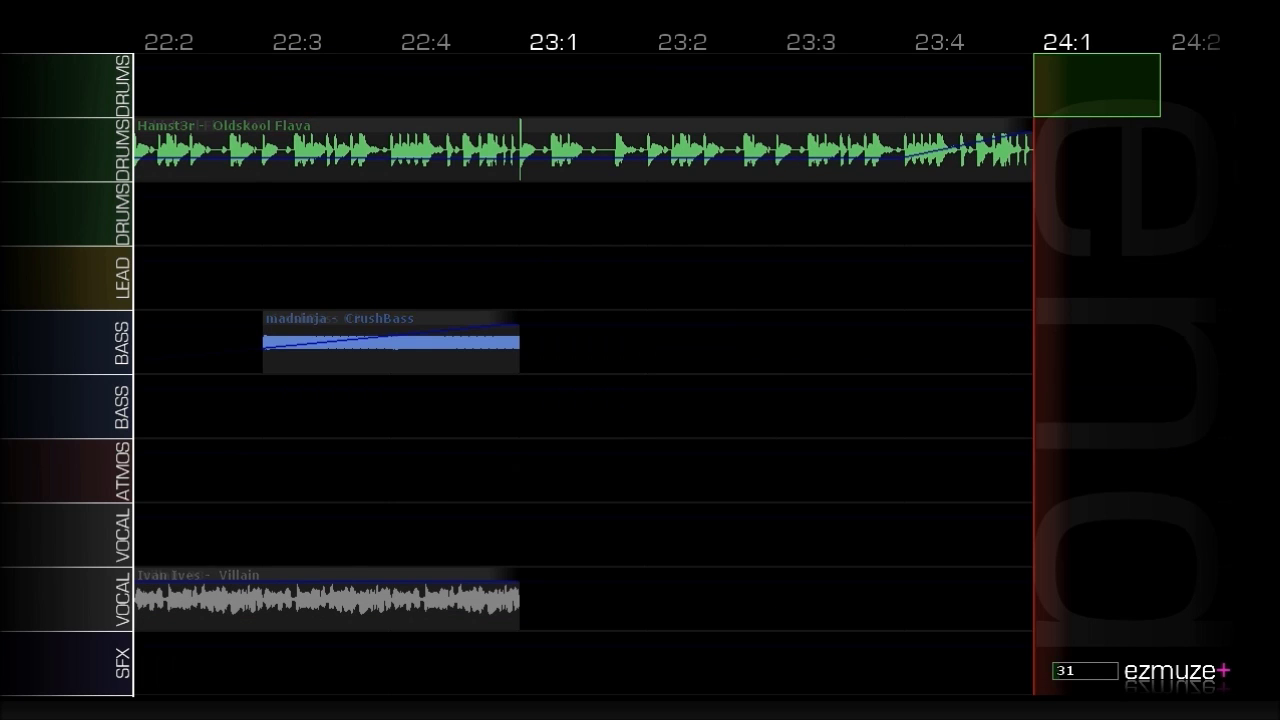
pyautogui.press('Return')
pyautogui.press('Return')
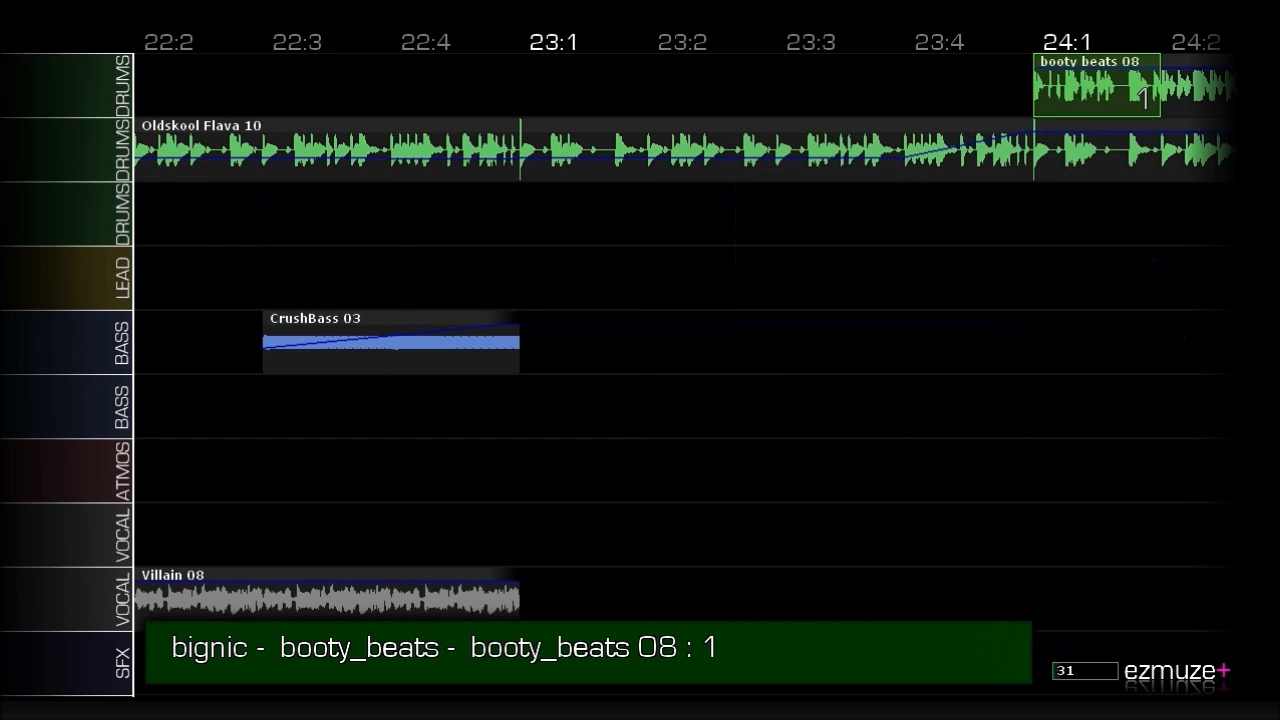
# Copy the CrushBass 03 pattern from 0:1–1:4 at the song's start to the same bass track starting at 24:1.
pyautogui.hotkey('ctrl', 'Left')
pyautogui.hotkey('ctrl', 'Left')
pyautogui.hotkey('ctrl', 'Left')
pyautogui.hotkey('ctrl', 'Left')
pyautogui.hotkey('ctrl', 'Left')
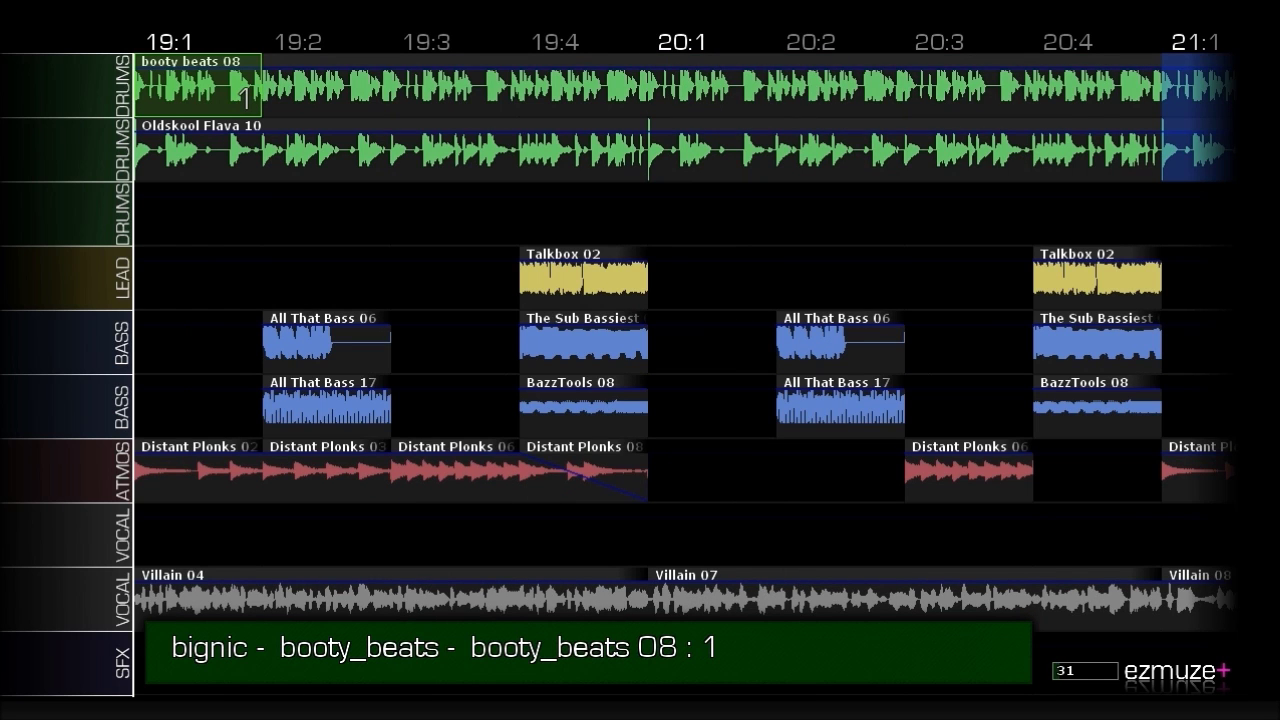
pyautogui.press('Left')
pyautogui.press('Left')
pyautogui.press('Left')
pyautogui.press('Left')
pyautogui.press('Left')
pyautogui.press('Left')
pyautogui.press('Left')
pyautogui.press('Left')
pyautogui.press('Left')
pyautogui.press('Left')
pyautogui.press('Left')
pyautogui.press('Left')
pyautogui.press('Left')
pyautogui.press('Left')
pyautogui.press('Left')
pyautogui.press('Left')
pyautogui.press('Right')
pyautogui.press('Right')
pyautogui.press('Left')
pyautogui.press('Left')
pyautogui.press('Down')
pyautogui.press('Down')
pyautogui.press('Down')
pyautogui.press('Left')
pyautogui.press('Left')
pyautogui.press('Left')
pyautogui.press('Left')
pyautogui.press('Left')
pyautogui.press('Left')
pyautogui.press('Left')
pyautogui.press('Left')
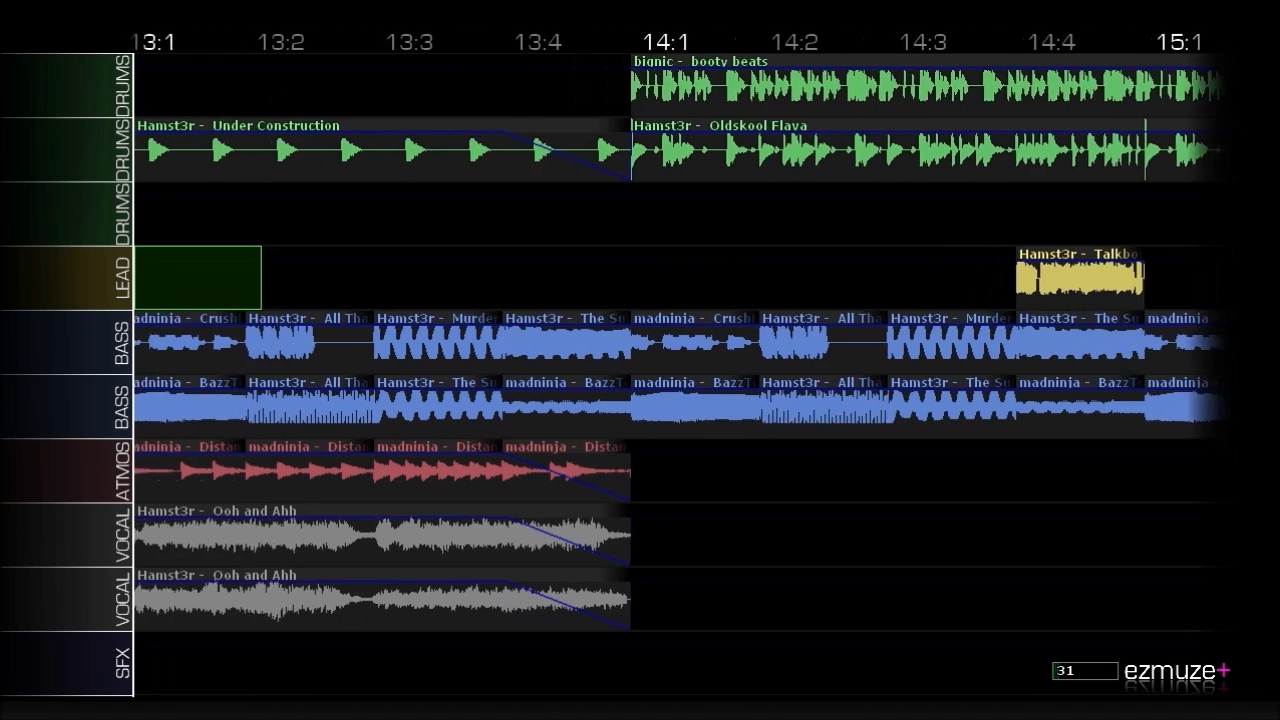
pyautogui.press('Left')
pyautogui.press('Left')
pyautogui.press('Left')
pyautogui.press('Left')
pyautogui.press('Left')
pyautogui.press('Left')
pyautogui.press('Left')
pyautogui.press('Left')
pyautogui.press('Left')
pyautogui.press('Left')
pyautogui.press('Left')
pyautogui.press('Left')
pyautogui.press('Left')
pyautogui.press('Left')
pyautogui.press('Left')
pyautogui.press('Left')
pyautogui.press('Left')
pyautogui.press('Left')
pyautogui.press('Left')
pyautogui.press('Left')
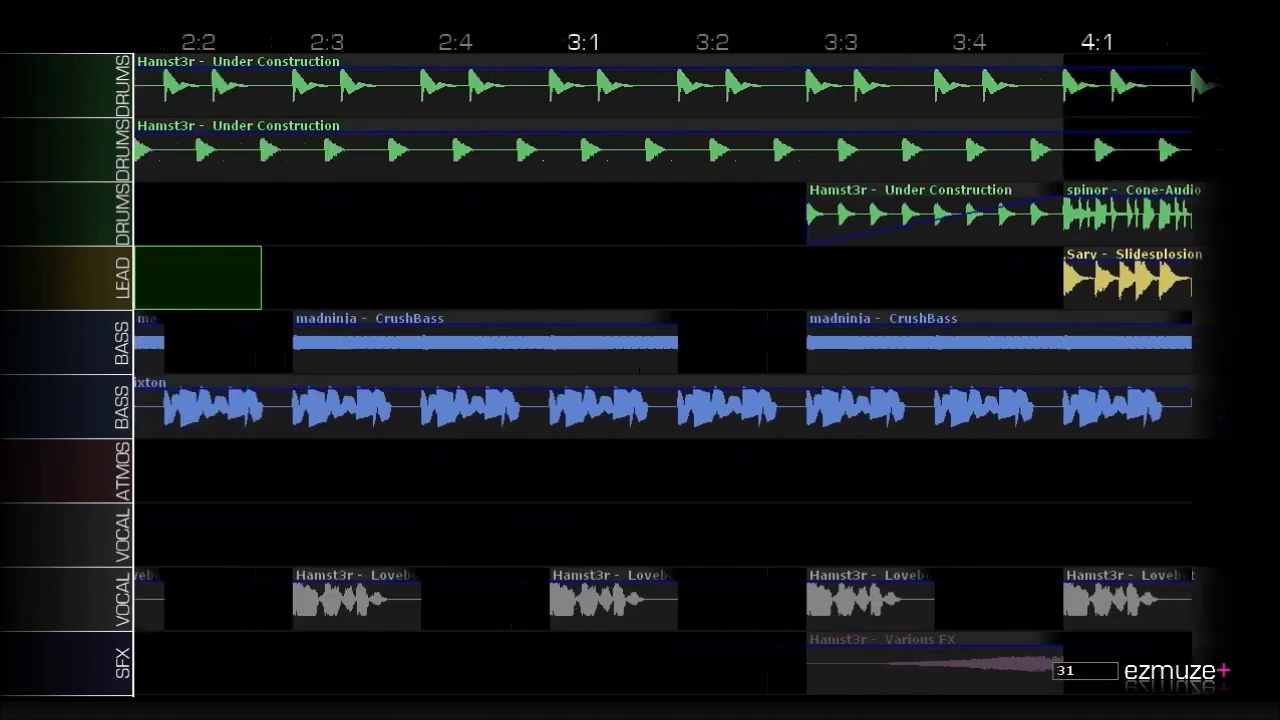
pyautogui.press('Left')
pyautogui.press('Left')
pyautogui.press('Left')
pyautogui.press('Left')
pyautogui.press('Left')
pyautogui.press('Left')
pyautogui.press('Left')
pyautogui.press('Left')
pyautogui.press('Left')
pyautogui.press('Down')
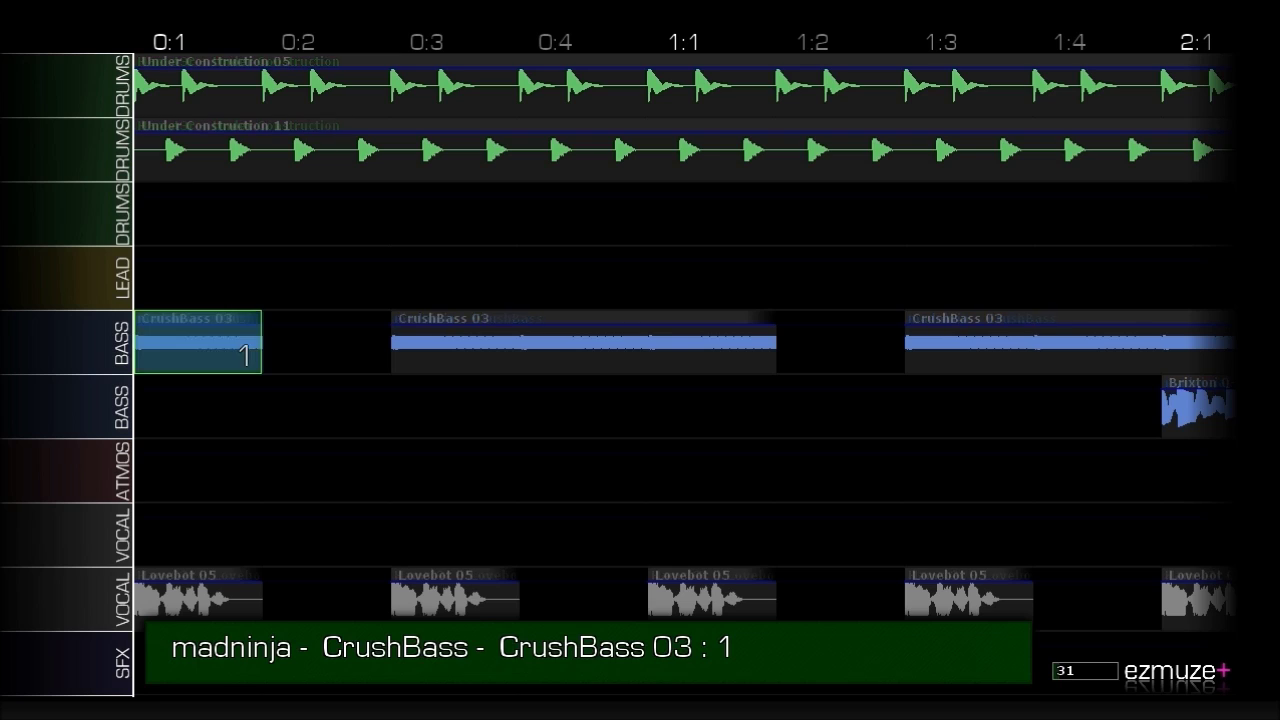
pyautogui.hotkey('shift', 'Right')
pyautogui.hotkey('shift', 'Right')
pyautogui.hotkey('shift', 'Right')
pyautogui.hotkey('shift', 'Right')
pyautogui.hotkey('shift', 'Right')
pyautogui.hotkey('shift', 'Right')
pyautogui.press('Right')
pyautogui.press('Right')
pyautogui.press('Right')
pyautogui.press('Right')
pyautogui.press('Right')
pyautogui.press('Right')
pyautogui.press('Right')
pyautogui.press('Right')
pyautogui.press('Right')
pyautogui.press('Right')
pyautogui.press('Right')
pyautogui.press('Right')
pyautogui.press('Right')
pyautogui.press('Right')
pyautogui.press('Right')
pyautogui.press('Right')
pyautogui.press('Right')
pyautogui.press('Right')
pyautogui.press('Right')
pyautogui.press('Right')
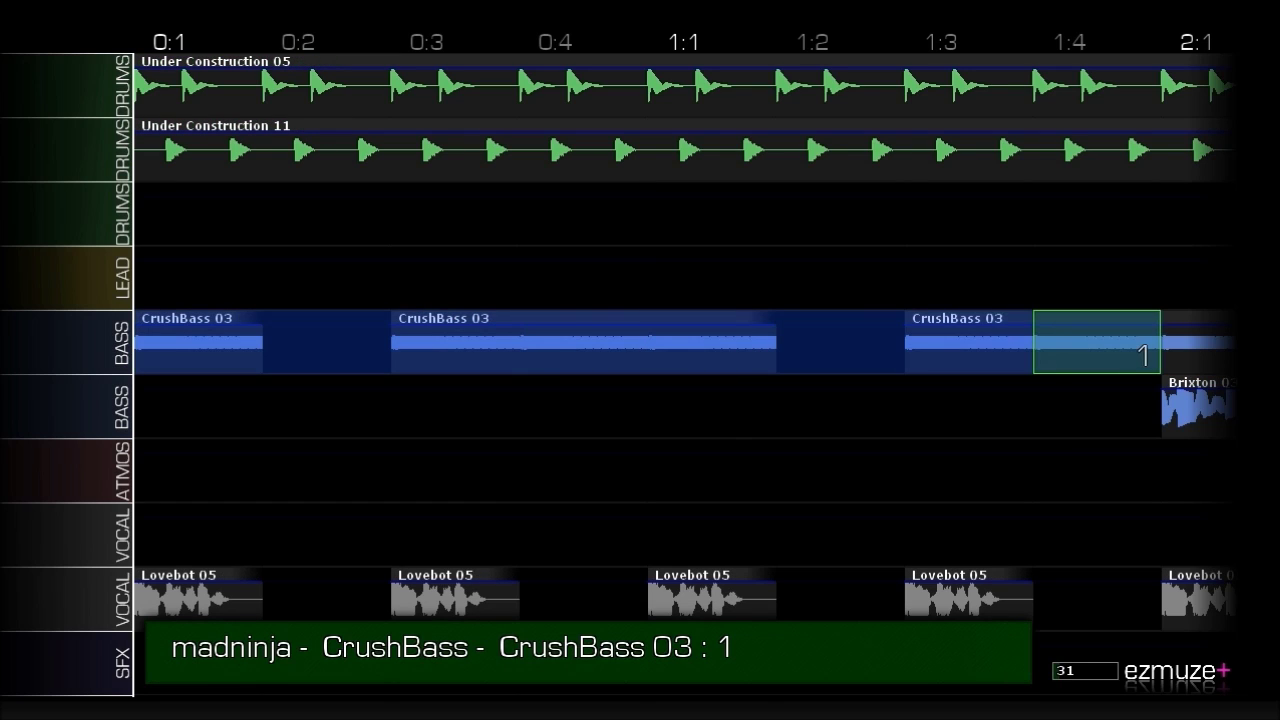
pyautogui.press('Right')
pyautogui.press('Right')
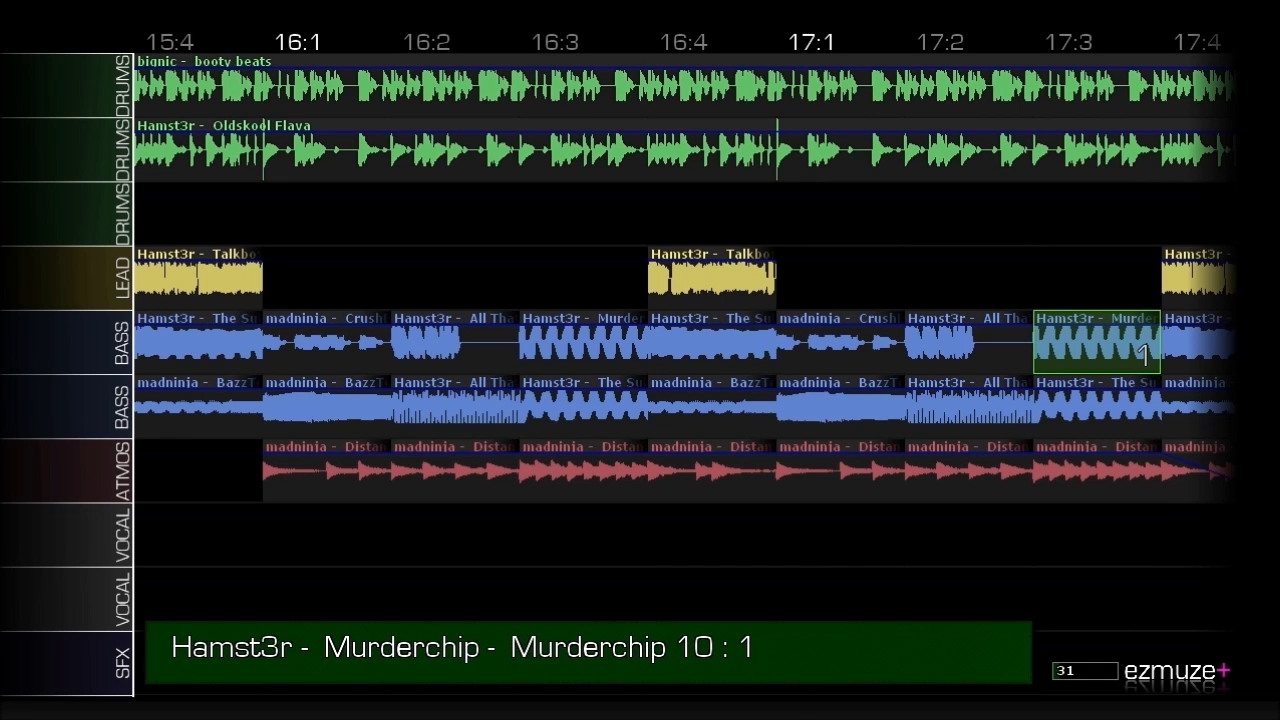
pyautogui.press('Right')
pyautogui.press('Right')
pyautogui.press('Right')
pyautogui.press('Right')
pyautogui.press('Right')
pyautogui.press('Right')
pyautogui.press('Right')
pyautogui.press('Right')
pyautogui.press('Right')
pyautogui.press('Right')
pyautogui.press('Right')
pyautogui.press('Right')
pyautogui.press('Right')
pyautogui.press('Right')
pyautogui.press('Right')
pyautogui.press('Right')
pyautogui.press('Right')
pyautogui.press('Right')
pyautogui.press('Right')
pyautogui.press('Right')
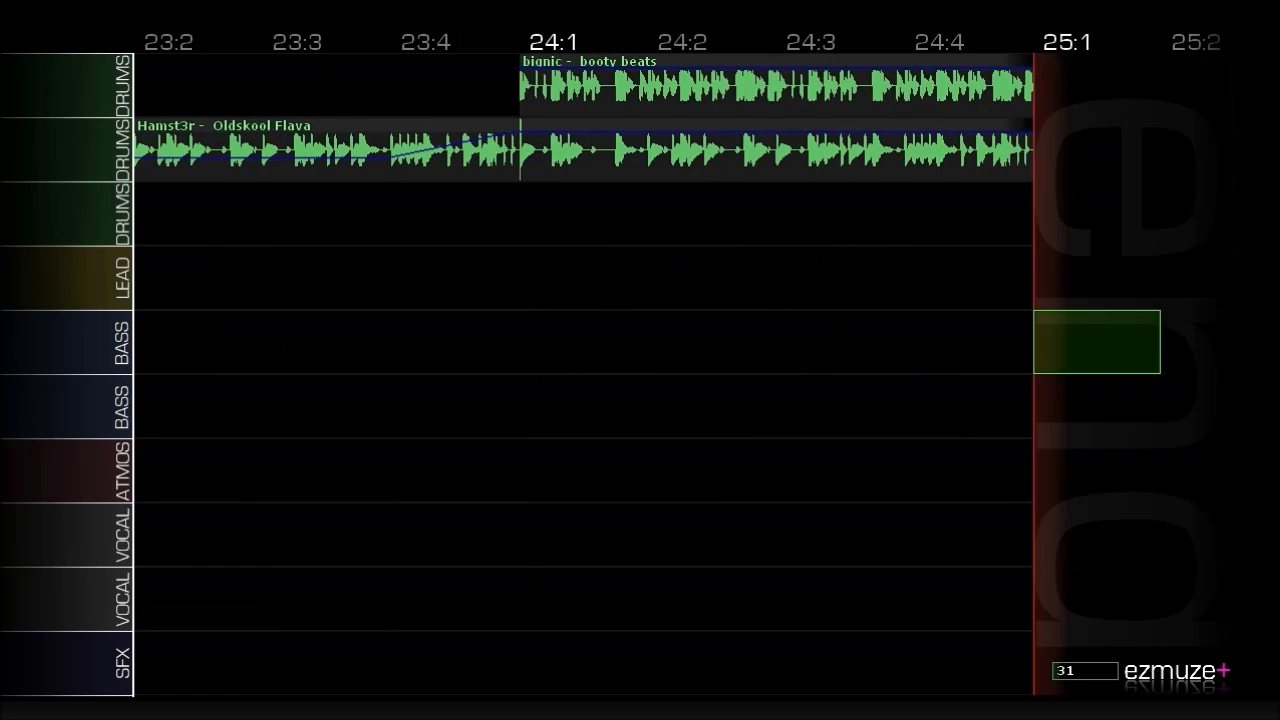
pyautogui.press('Left')
pyautogui.press('Left')
pyautogui.press('Left')
pyautogui.press('Left')
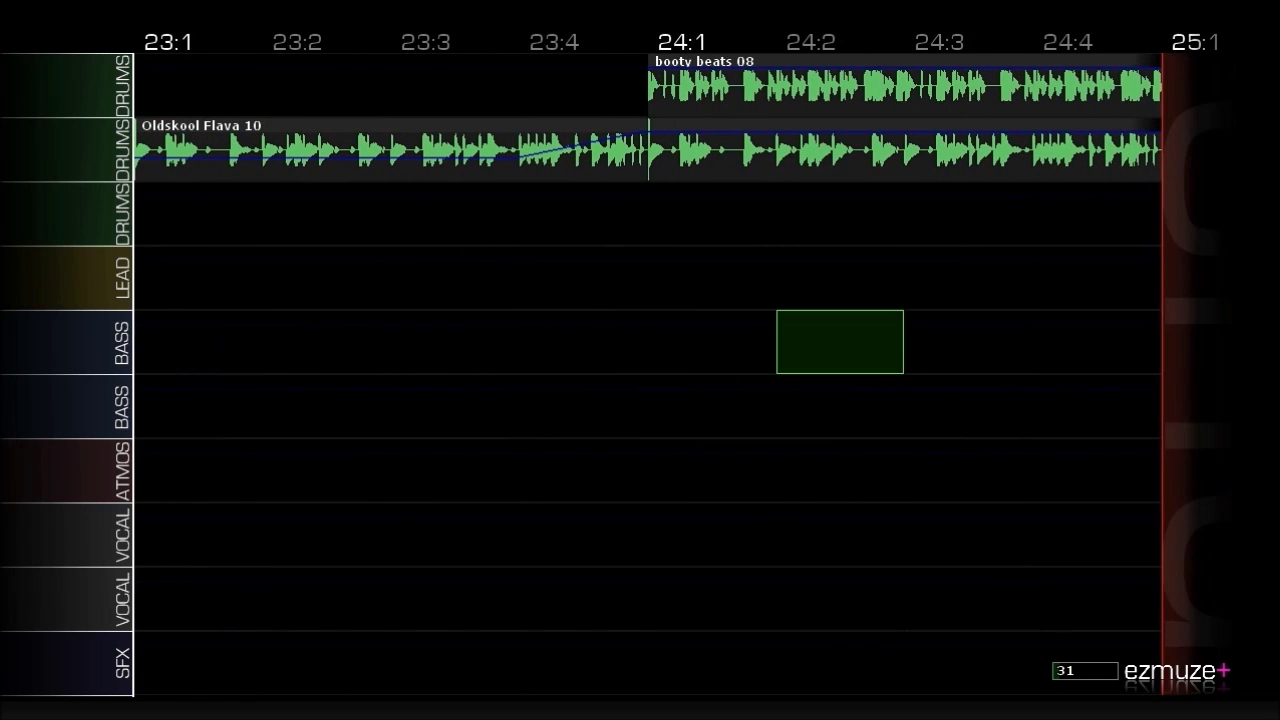
pyautogui.press('Return')
pyautogui.press('Return')
# Copy the booty beats 08 and Oldskool Flava 10 drums from 24:1–24:4 to the same two drums tracks starting at 25:1.
pyautogui.press('Up')
pyautogui.press('Up')
pyautogui.press('Up')
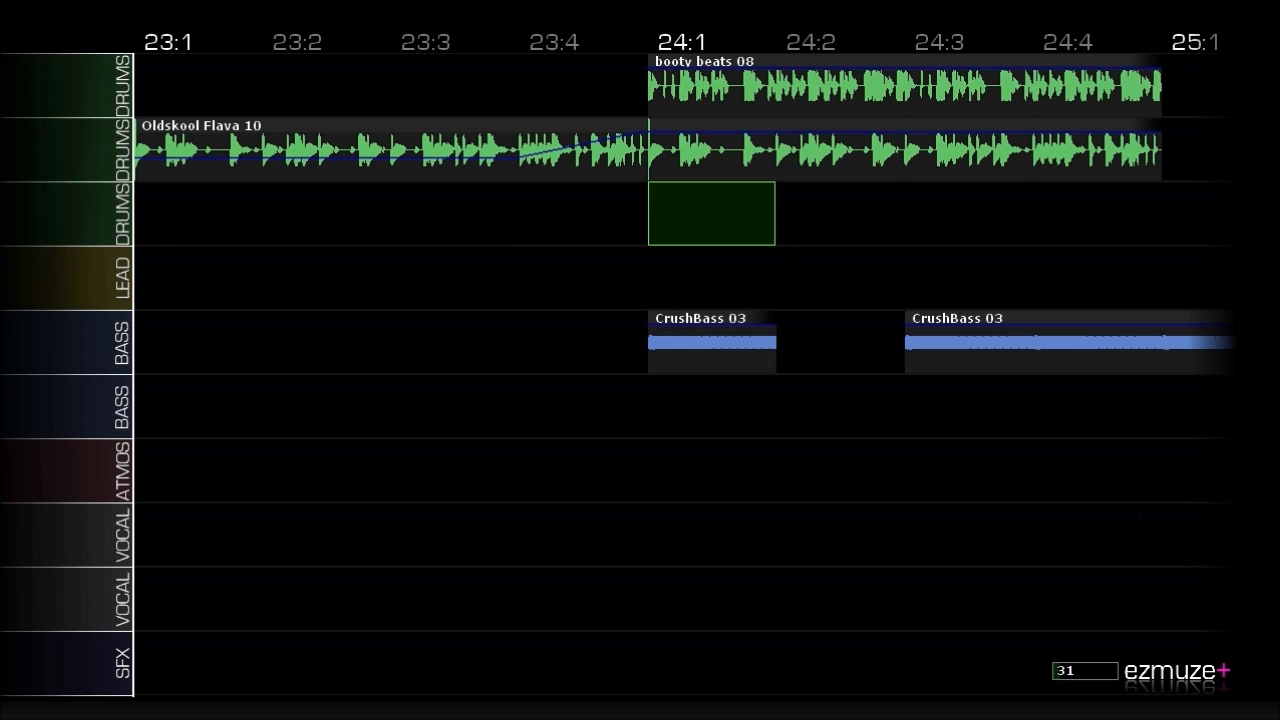
pyautogui.hotkey('shift', 'Right')
pyautogui.hotkey('shift', 'Right')
pyautogui.hotkey('shift', 'Right')
pyautogui.hotkey('shift', 'Up')
pyautogui.hotkey('shift', 'Right')
pyautogui.press('c')
pyautogui.press('Return')
# Look back along the atmos track through the earlier bars to around bar 10 for parts to reuse from bar 23 on.
pyautogui.press('Left')
pyautogui.press('Left')
pyautogui.press('Down')
pyautogui.press('Down')
pyautogui.press('Down')
pyautogui.press('Down')
pyautogui.press('Left')
pyautogui.press('Left')
pyautogui.press('Down')
pyautogui.press('Down')
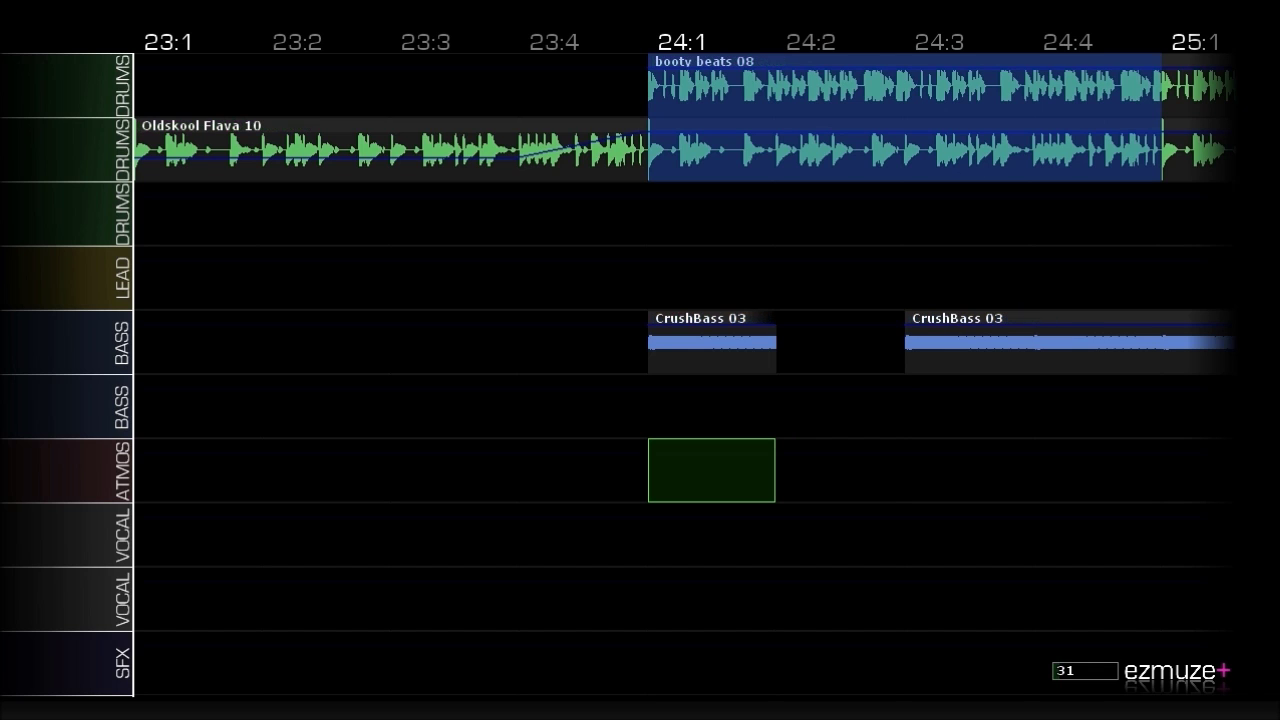
pyautogui.press('Left')
pyautogui.press('Left')
pyautogui.press('Left')
pyautogui.press('Left')
pyautogui.press('Left')
pyautogui.press('Left')
pyautogui.press('Left')
pyautogui.press('Left')
pyautogui.press('Left')
pyautogui.press('Left')
pyautogui.press('Left')
pyautogui.press('Left')
pyautogui.press('Left')
pyautogui.press('Left')
pyautogui.press('Left')
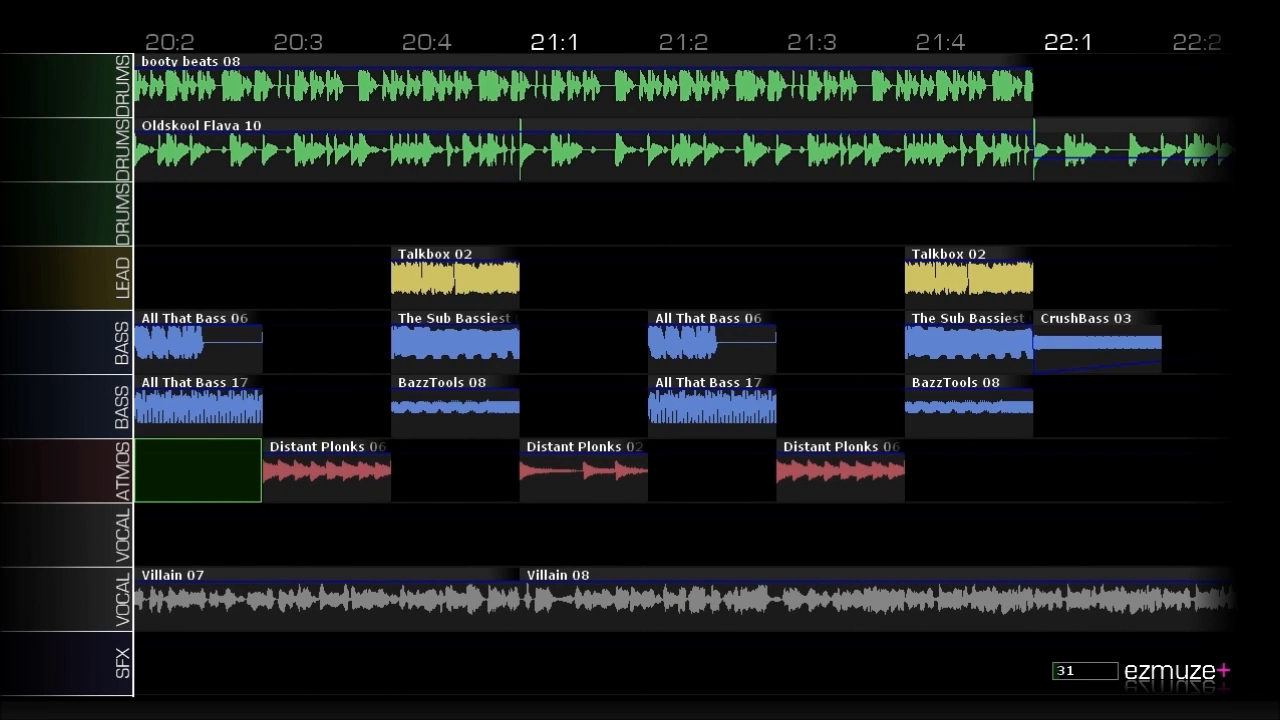
pyautogui.press('Right')
pyautogui.press('Right')
pyautogui.press('Right')
pyautogui.press('Right')
pyautogui.press('Right')
pyautogui.press('Right')
pyautogui.press('Right')
pyautogui.press('Right')
pyautogui.press('Right')
pyautogui.press('Right')
pyautogui.press('Right')
pyautogui.press('Right')
pyautogui.press('Right')
pyautogui.press('Right')
pyautogui.press('Right')
pyautogui.press('Right')
pyautogui.press('Right')
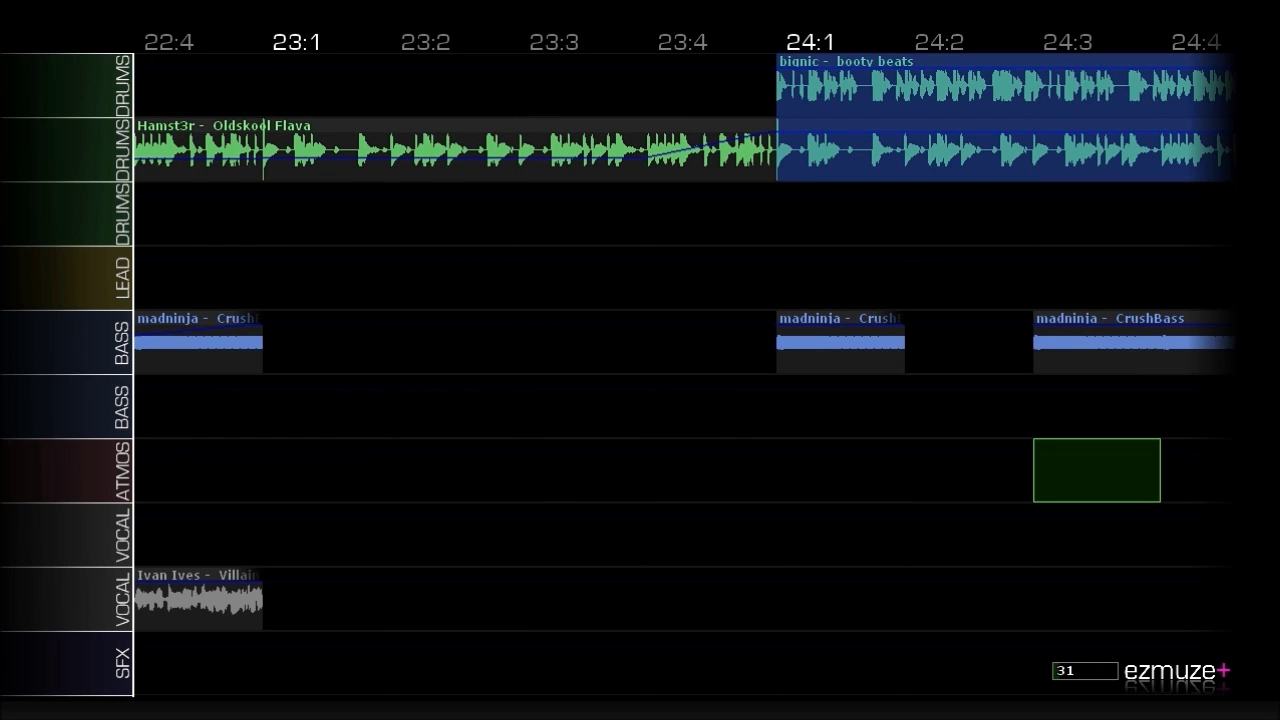
pyautogui.press('Left')
pyautogui.press('Left')
pyautogui.press('Left')
pyautogui.press('Left')
pyautogui.press('Left')
pyautogui.press('Left')
pyautogui.press('Left')
pyautogui.press('Left')
pyautogui.press('Left')
pyautogui.press('Left')
pyautogui.press('Left')
pyautogui.press('Left')
pyautogui.press('Left')
pyautogui.press('Left')
pyautogui.press('Left')
pyautogui.press('Left')
pyautogui.press('Left')
pyautogui.press('Left')
pyautogui.press('Left')
pyautogui.press('Left')
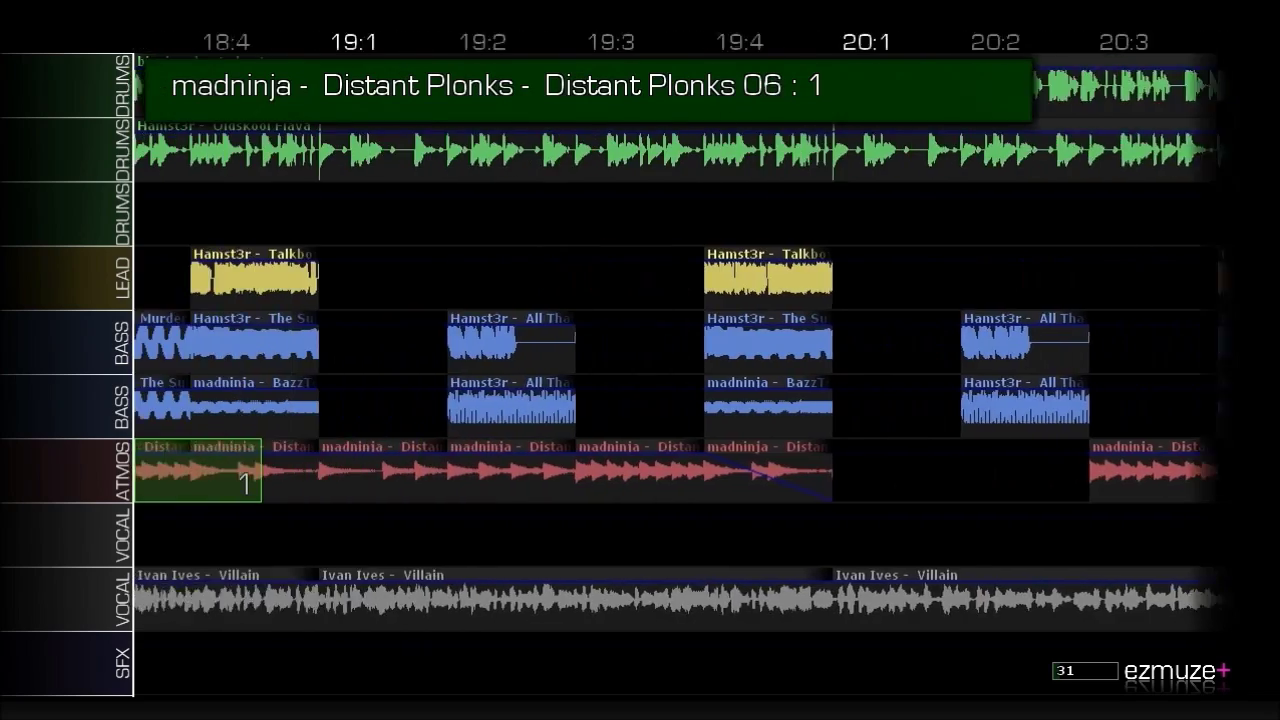
pyautogui.press('Left')
pyautogui.press('Left')
pyautogui.press('Left')
pyautogui.press('Left')
pyautogui.press('Left')
pyautogui.press('Left')
pyautogui.press('Left')
pyautogui.press('Left')
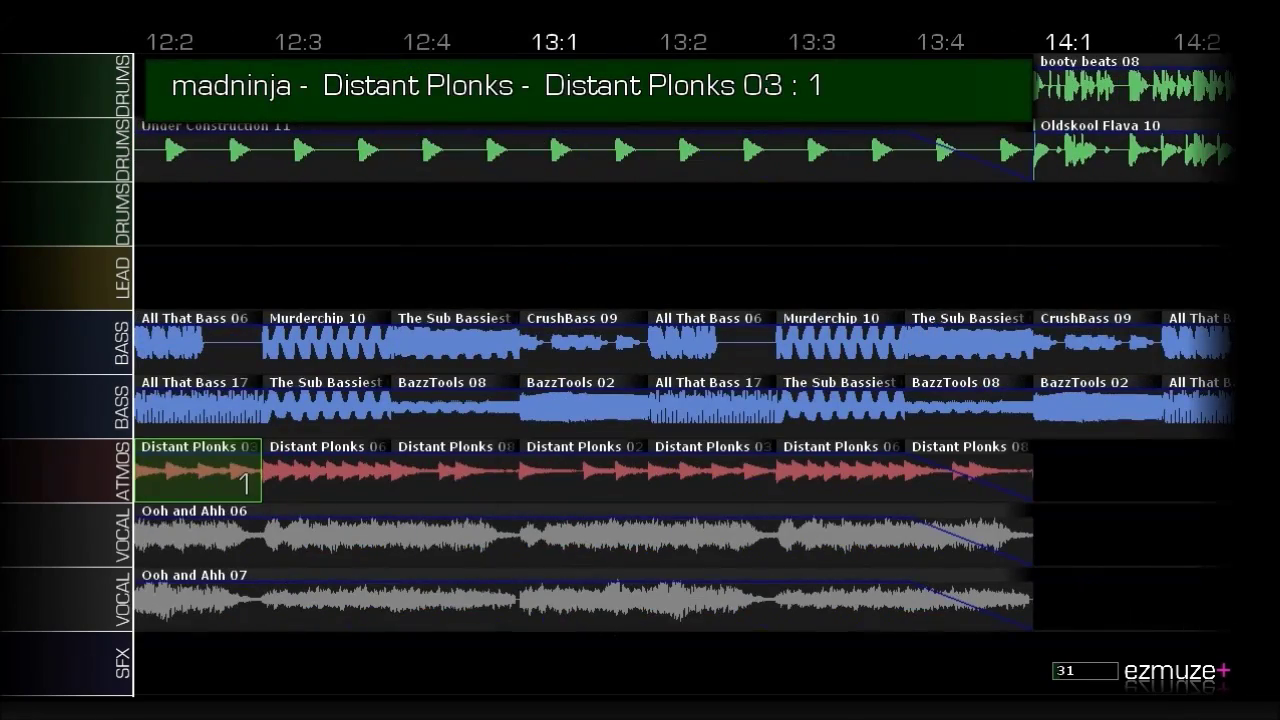
pyautogui.press('Left')
pyautogui.press('Left')
pyautogui.press('Left')
pyautogui.press('Left')
pyautogui.press('Left')
pyautogui.press('Left')
pyautogui.press('Left')
pyautogui.press('Left')
pyautogui.press('Left')
pyautogui.press('Left')
# Check the trigger effects on the Ooh and Ahh vocals around 10:1 and return to the sequence.
pyautogui.press('Down')
pyautogui.press('Right')
pyautogui.press('Tab')
pyautogui.press('Left')
pyautogui.press('Tab')
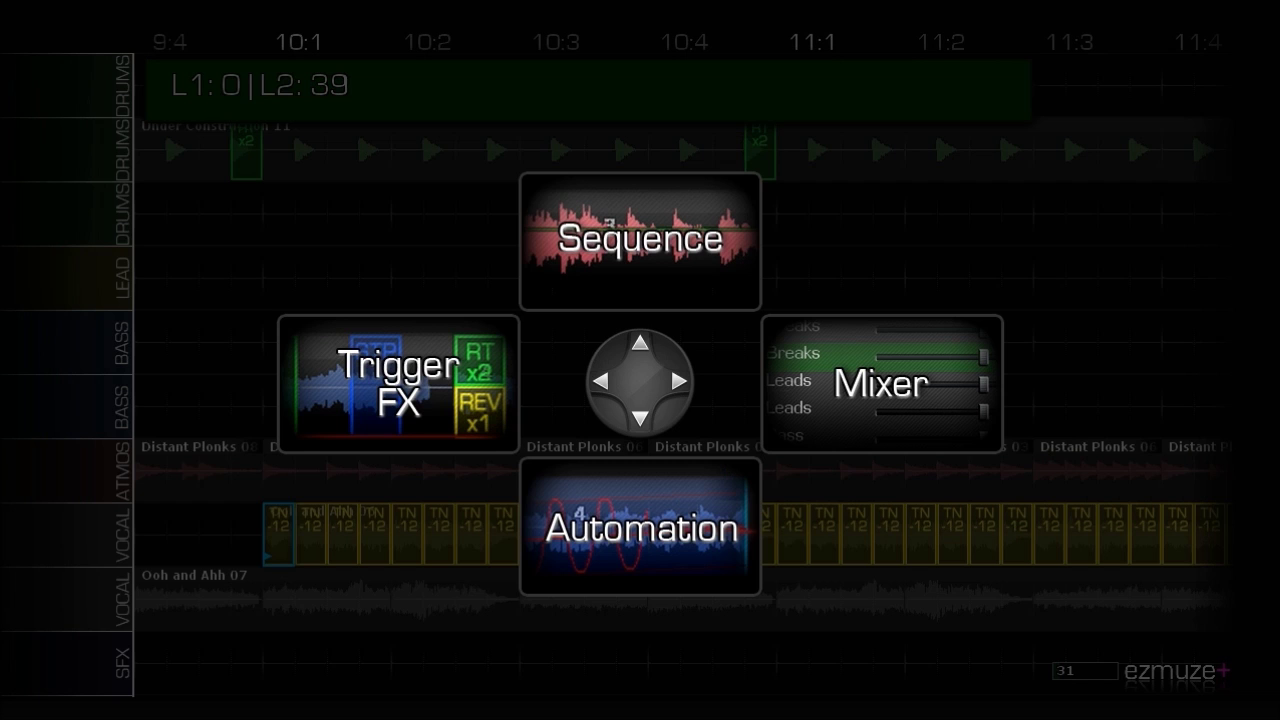
pyautogui.press('Up')
pyautogui.press('Down')
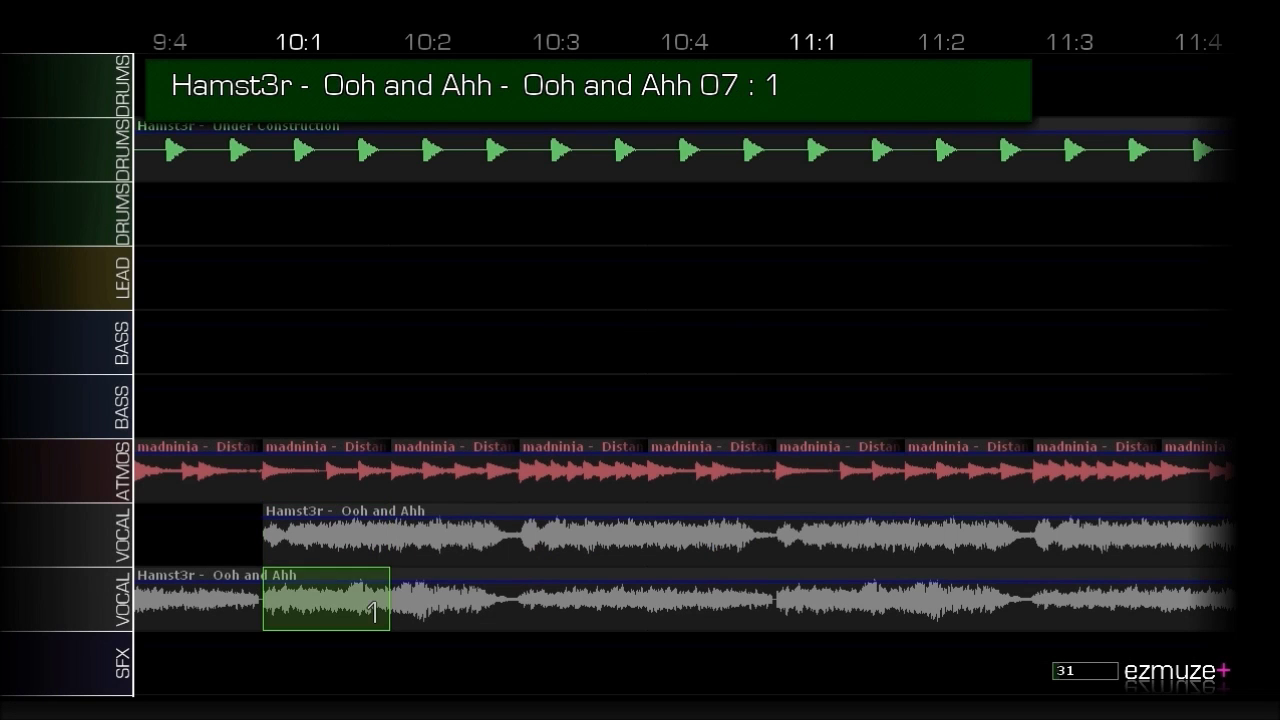
# Copy the Ooh and Ahh 07 vocal from 10:1–10:4 to the same vocal track starting at 23:1 and again at 24:1.
pyautogui.hotkey('shift', 'Right')
pyautogui.hotkey('shift', 'Right')
pyautogui.hotkey('shift', 'Right')
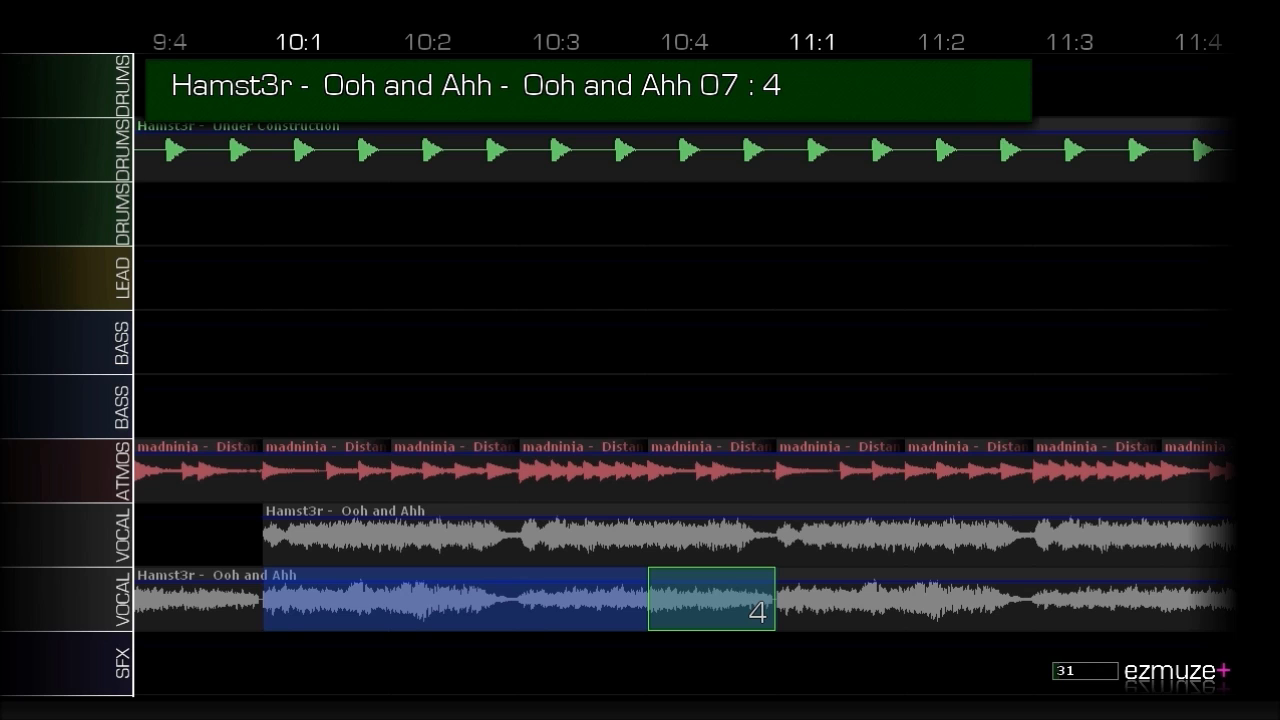
pyautogui.press('Right')
pyautogui.press('Right')
pyautogui.press('Right')
pyautogui.press('Right')
pyautogui.press('Right')
pyautogui.press('Right')
pyautogui.press('Right')
pyautogui.press('Right')
pyautogui.press('Right')
pyautogui.press('Right')
pyautogui.press('Right')
pyautogui.press('Right')
pyautogui.press('Right')
pyautogui.press('Right')
pyautogui.press('Right')
pyautogui.press('Right')
pyautogui.press('Right')
pyautogui.press('Right')
pyautogui.press('Right')
pyautogui.press('Right')
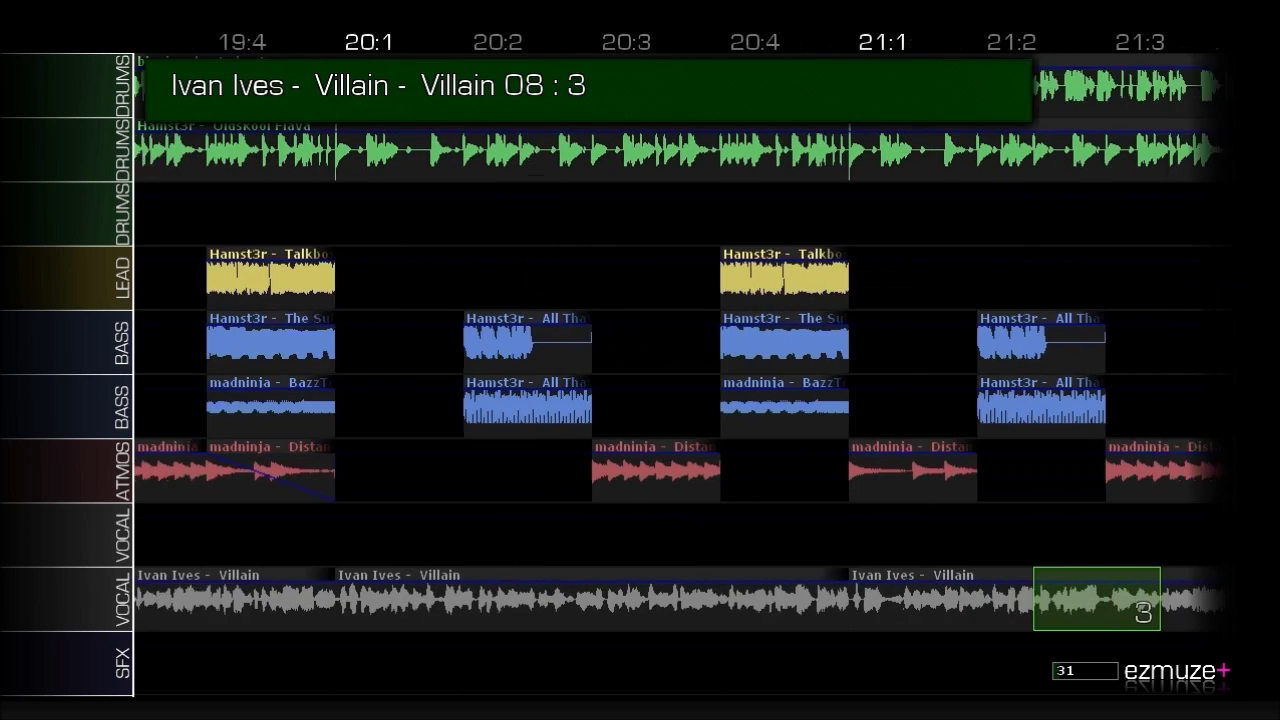
pyautogui.press('Left')
pyautogui.press('Left')
pyautogui.press('Left')
pyautogui.press('Left')
pyautogui.press('Left')
pyautogui.press('Left')
pyautogui.press('Left')
pyautogui.press('Left')
pyautogui.press('Left')
pyautogui.press('Left')
pyautogui.press('Left')
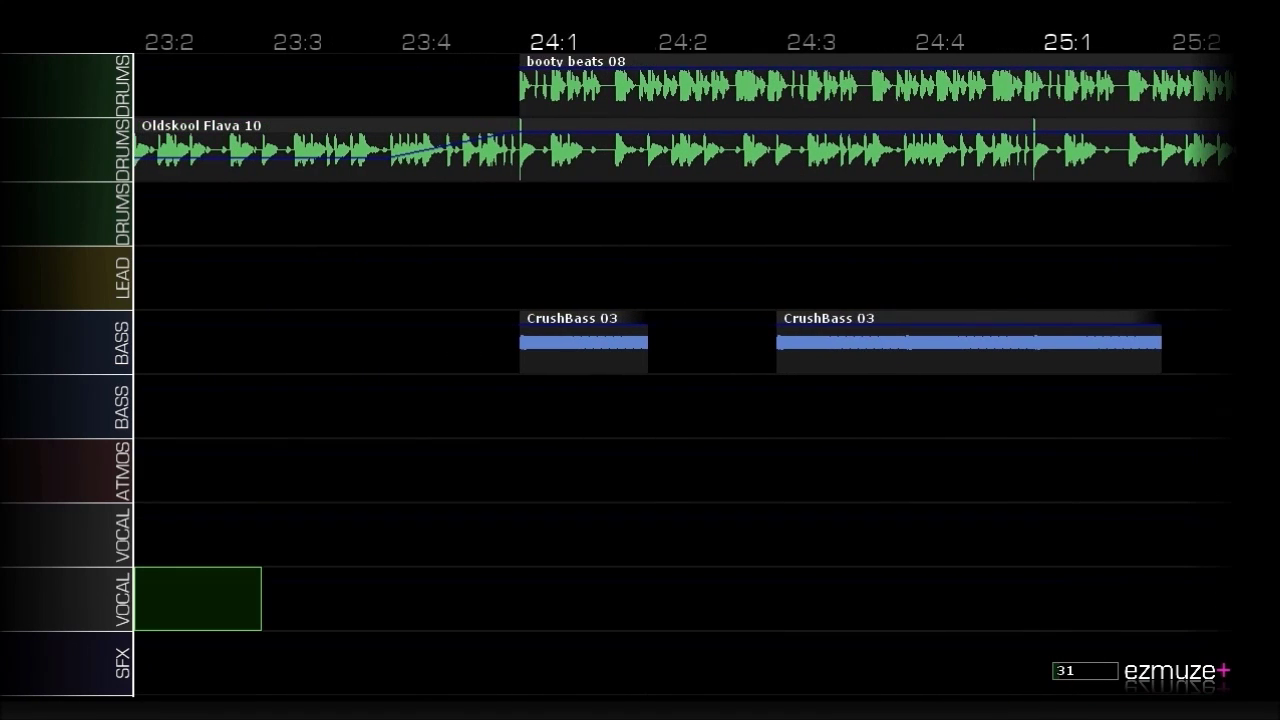
pyautogui.press('Left')
pyautogui.press('Return')
pyautogui.press('Return')
pyautogui.press('Right')
pyautogui.press('Right')
pyautogui.press('Right')
pyautogui.press('Right')
pyautogui.hotkey('ctrl', 'c')
pyautogui.press('Return')
pyautogui.press('Left')
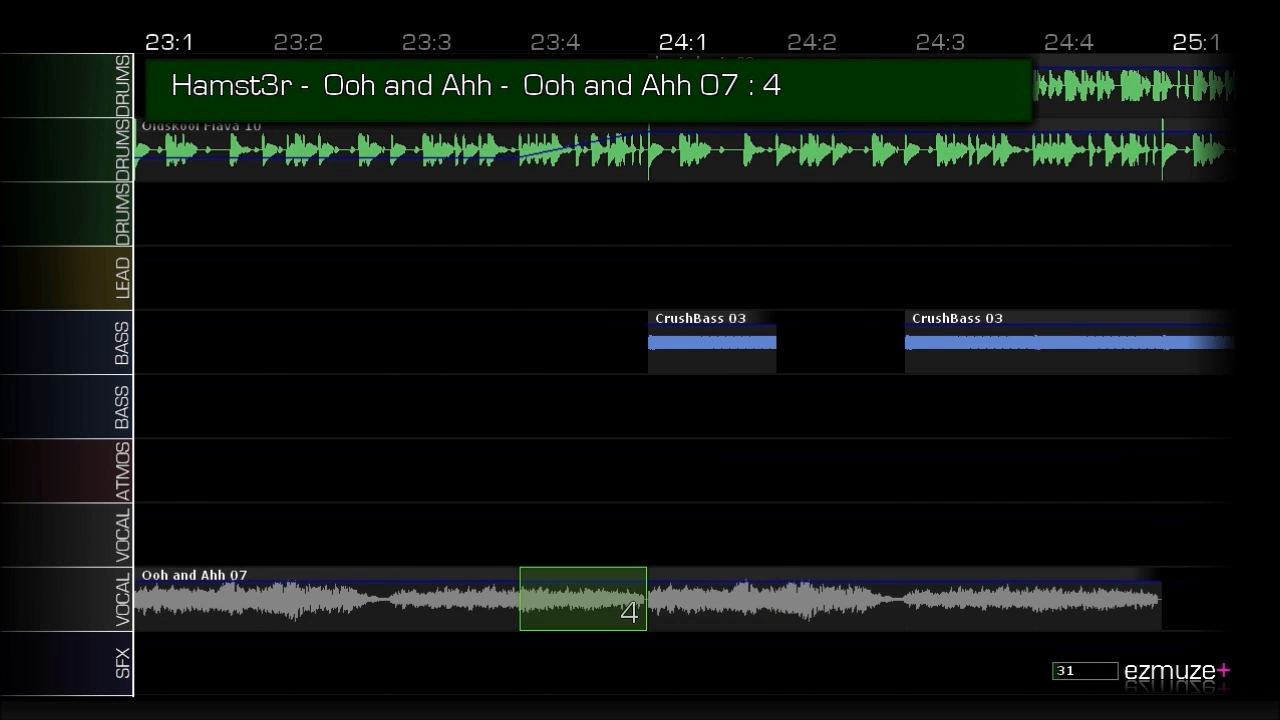
# Ramp the LowPass of Ooh and Ahh 07 across 23:1–23:4 by setting its start to 0, and return to the sequence.
pyautogui.hotkey('shift', 'Left')
pyautogui.hotkey('shift', 'Left')
pyautogui.hotkey('shift', 'Left')
pyautogui.press('y')
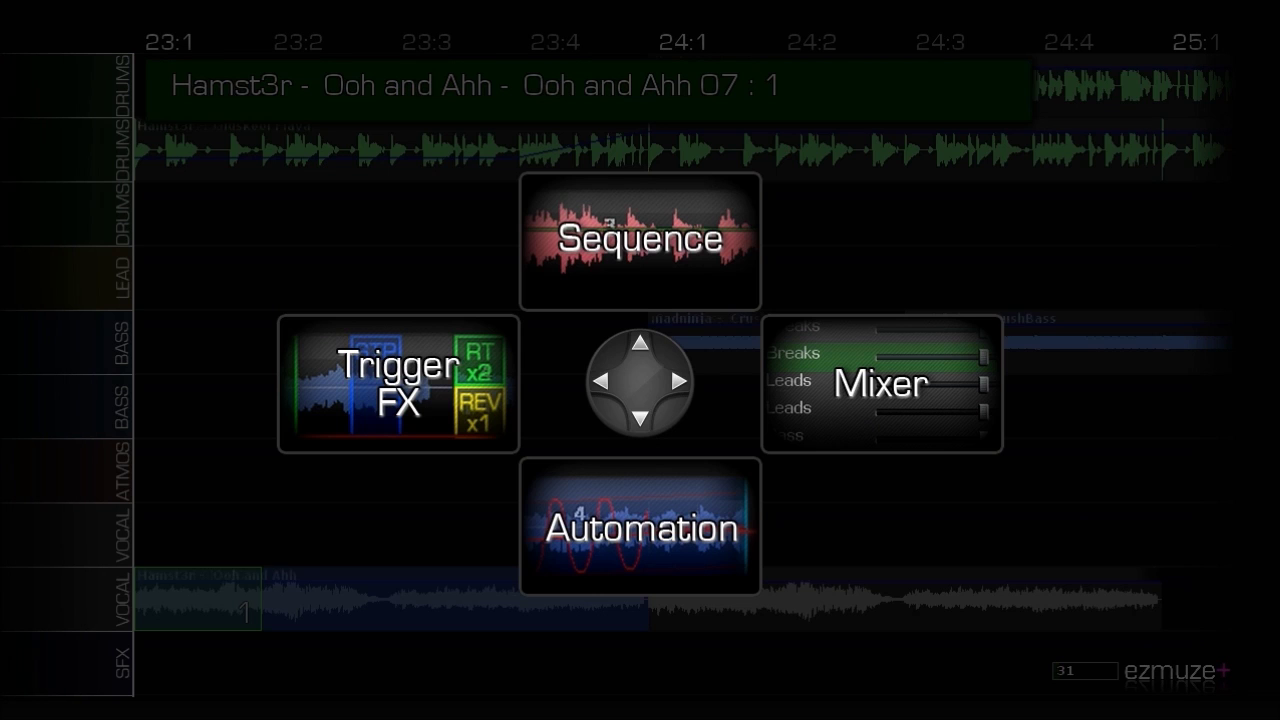
pyautogui.press('Down')
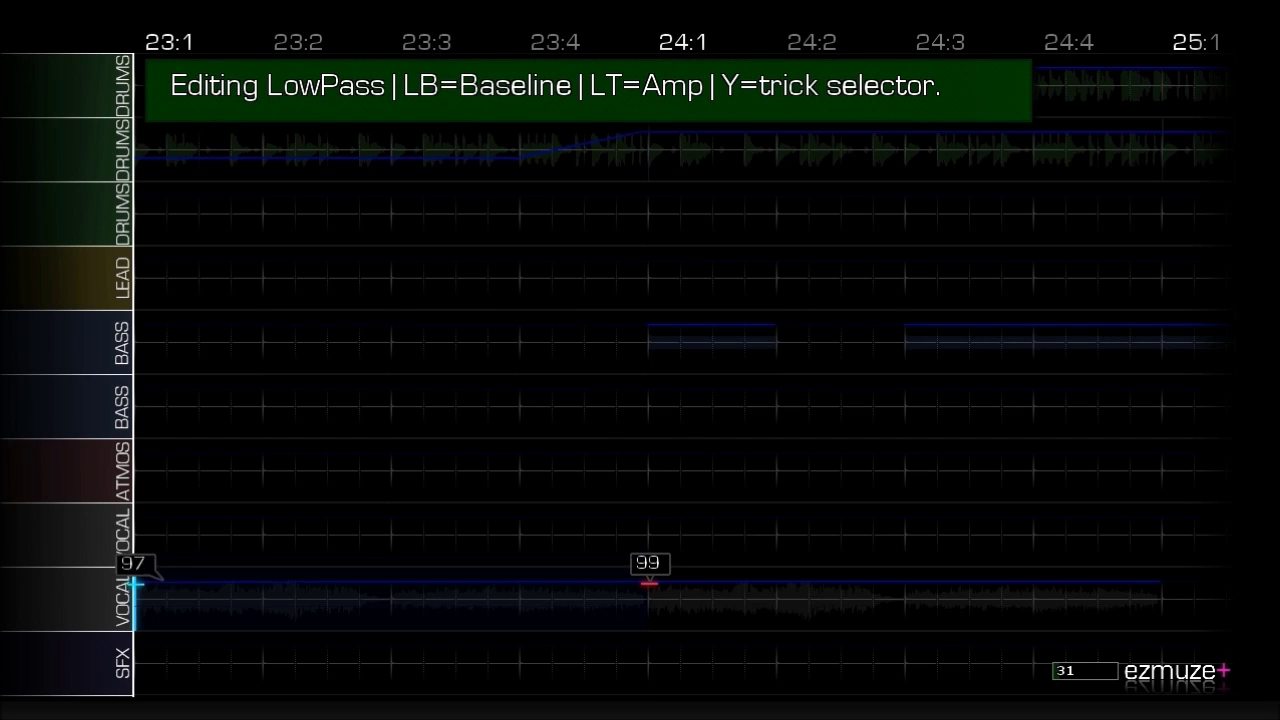
pyautogui.press('Down')
pyautogui.press('Down')
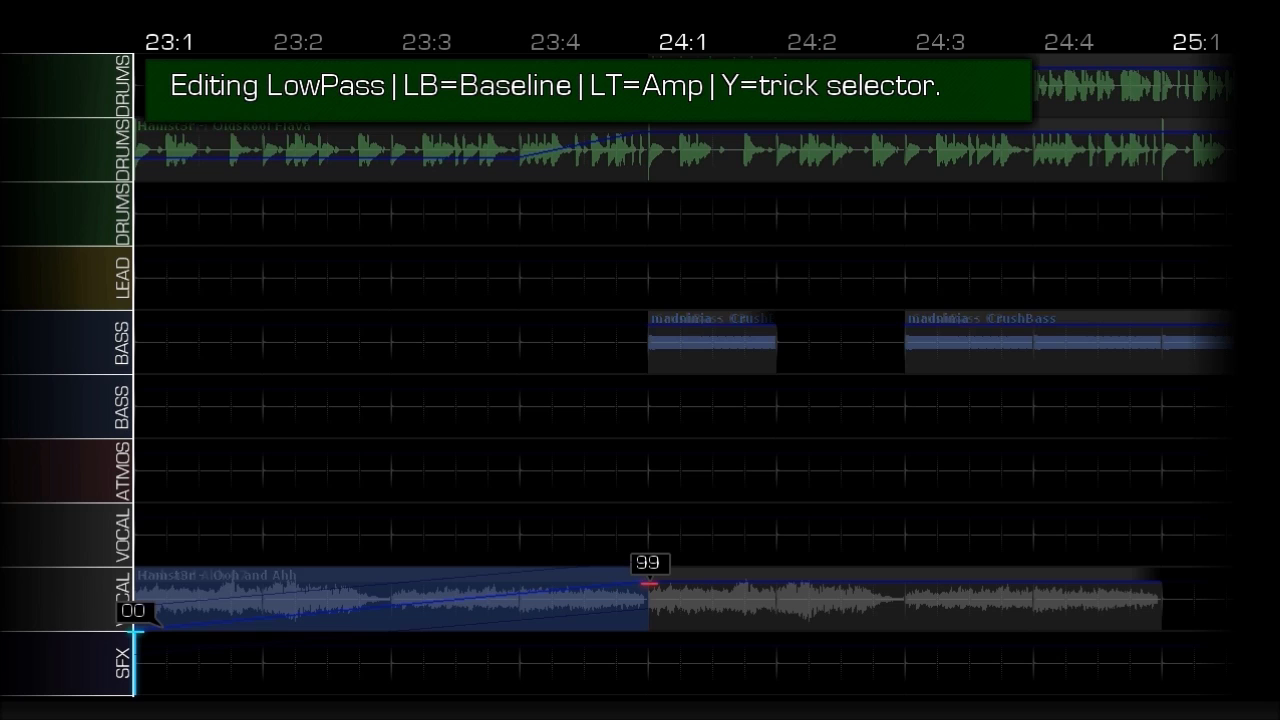
pyautogui.press('Escape')
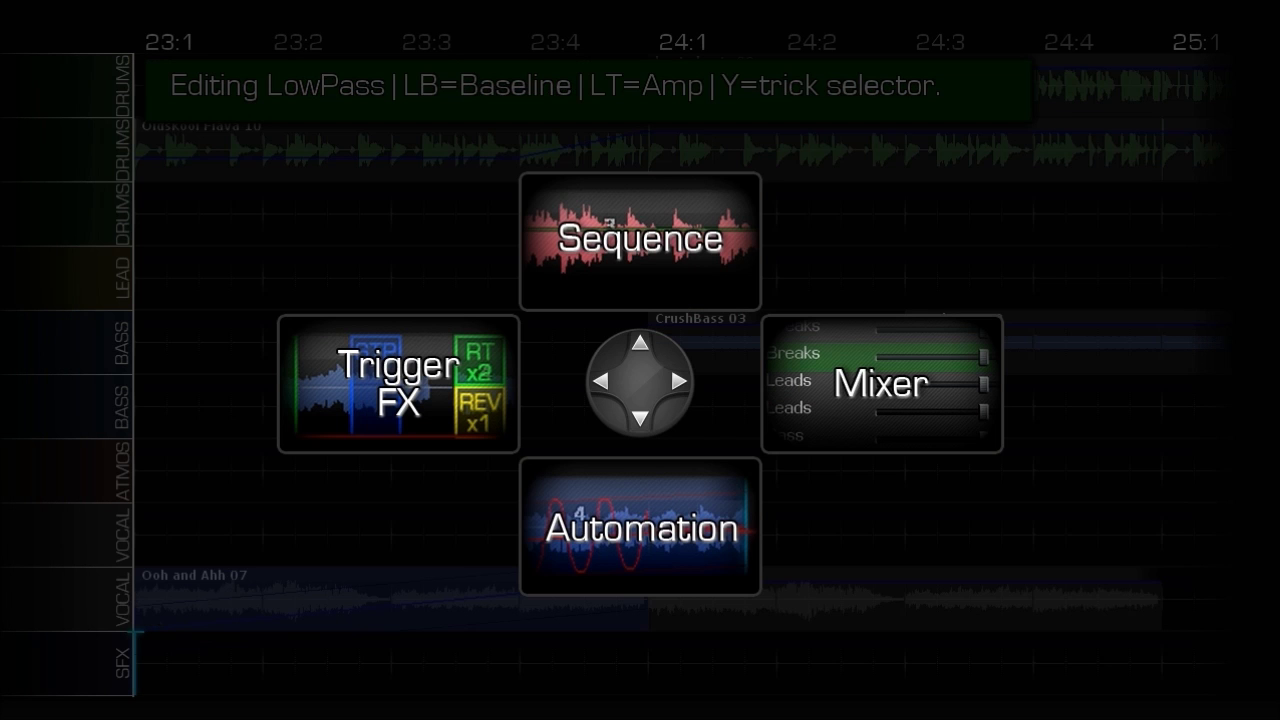
pyautogui.press('Up')
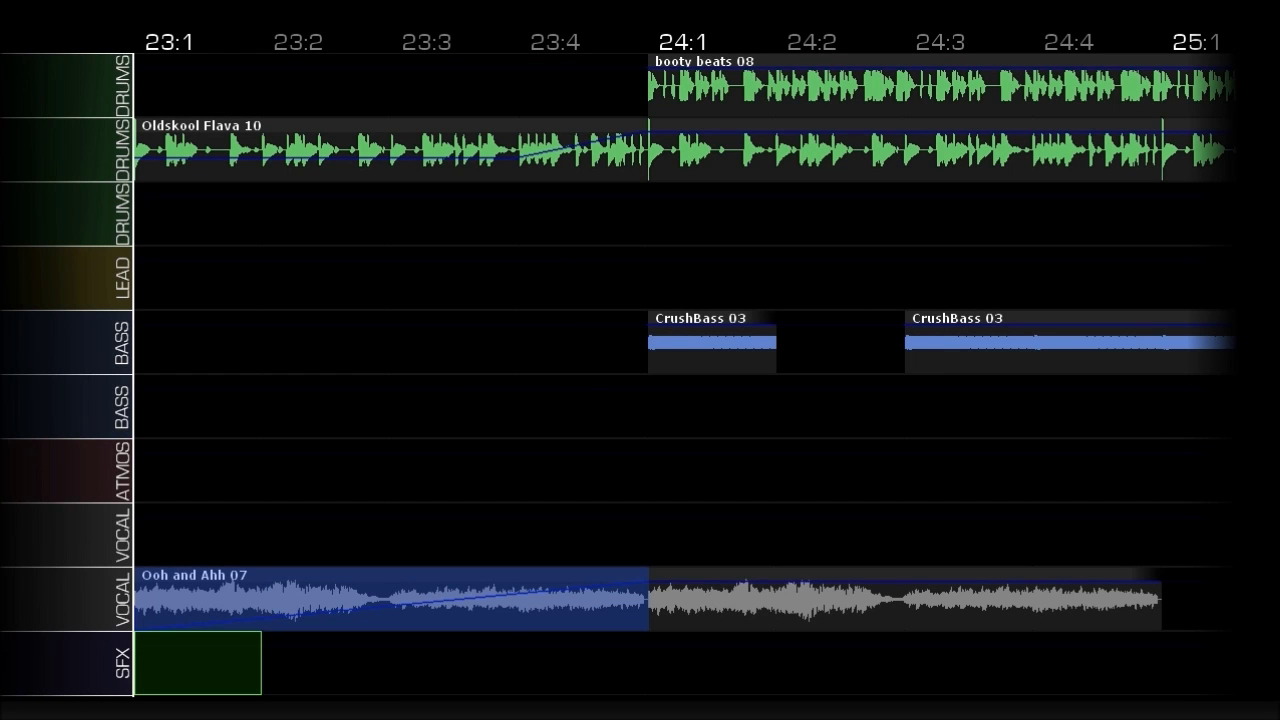
# Copy the Ooh and Ahh 07 vocal from 24:1–24:4 to the same vocal track starting at 25:1.
pyautogui.press('Right')
pyautogui.press('Up')
pyautogui.press('Right')
pyautogui.press('Right')
pyautogui.press('Right')
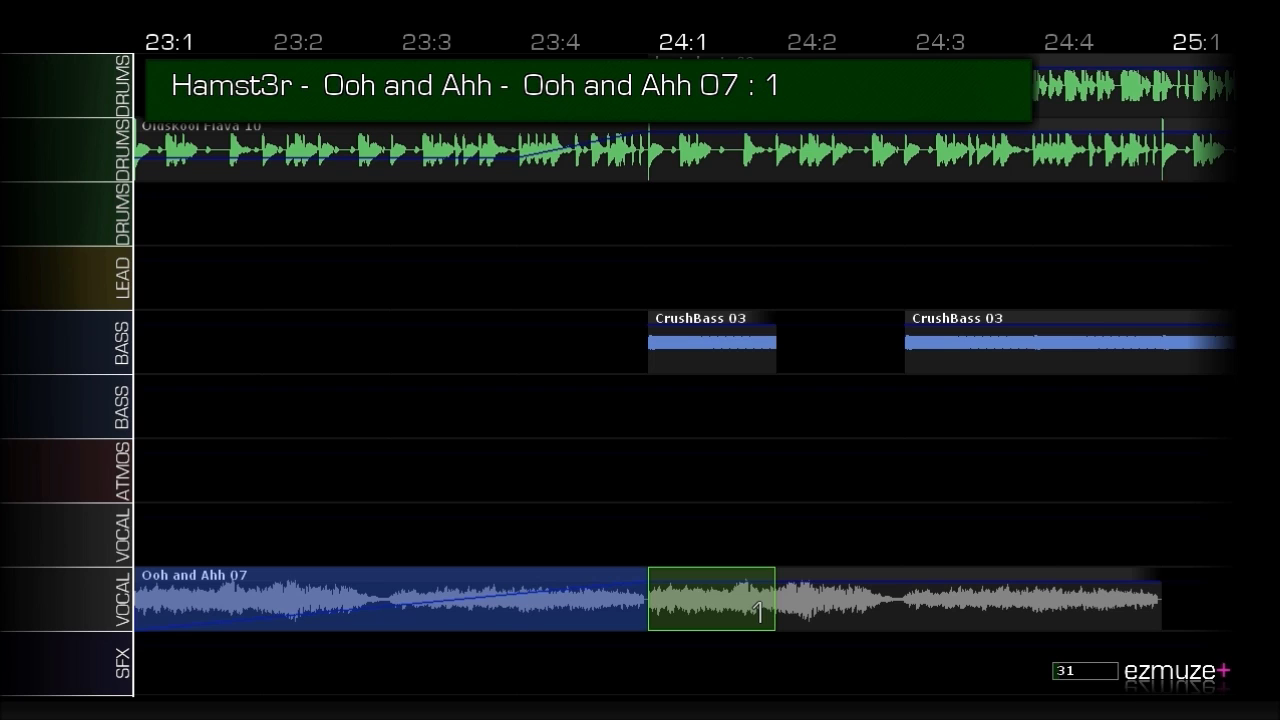
pyautogui.press('Return')
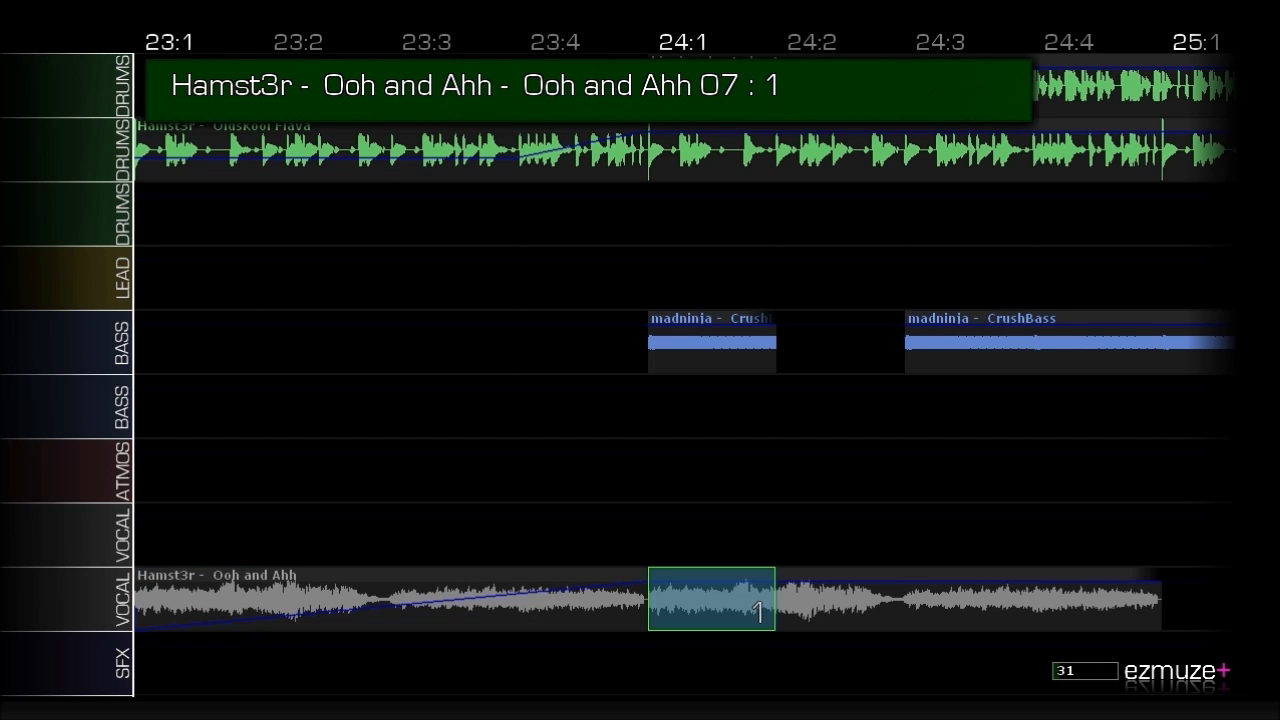
pyautogui.hotkey('shift', 'Right')
pyautogui.hotkey('shift', 'Right')
pyautogui.hotkey('shift', 'Right')
pyautogui.hotkey('shift', 'Right')
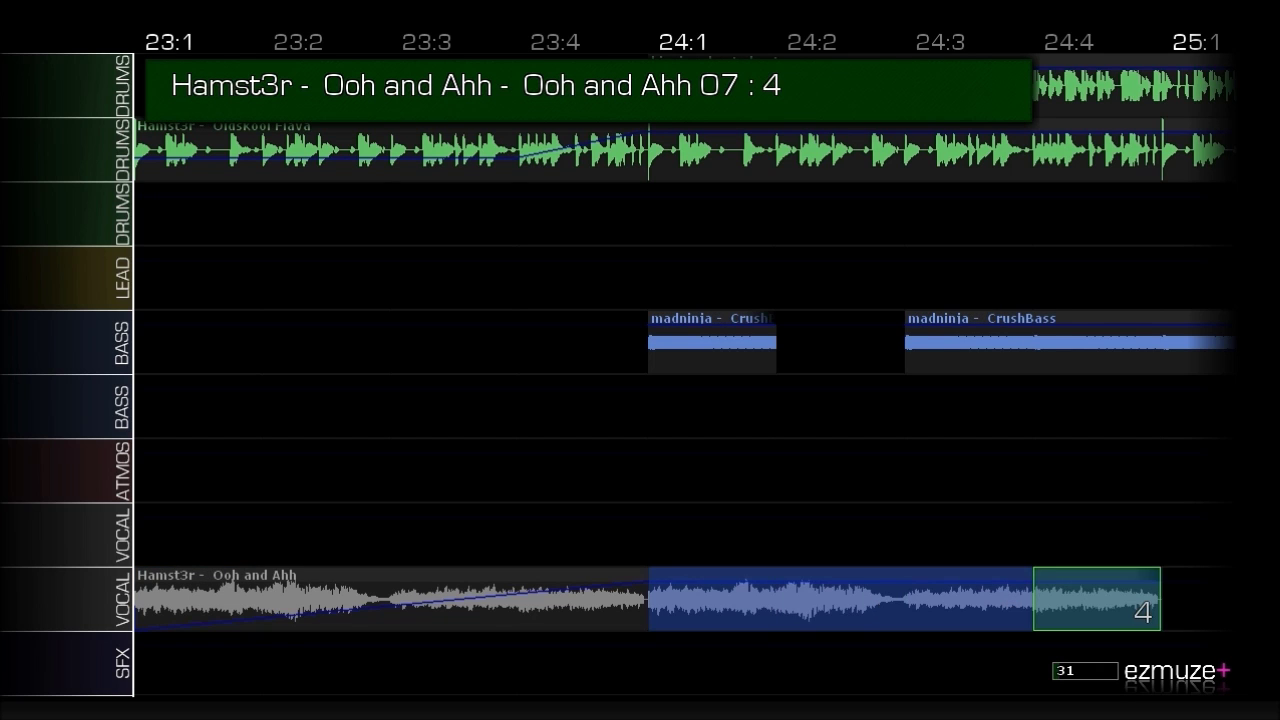
pyautogui.press('Return')
pyautogui.press('Right')
pyautogui.press('Right')
pyautogui.press('Right')
pyautogui.press('Right')
pyautogui.press('Right')
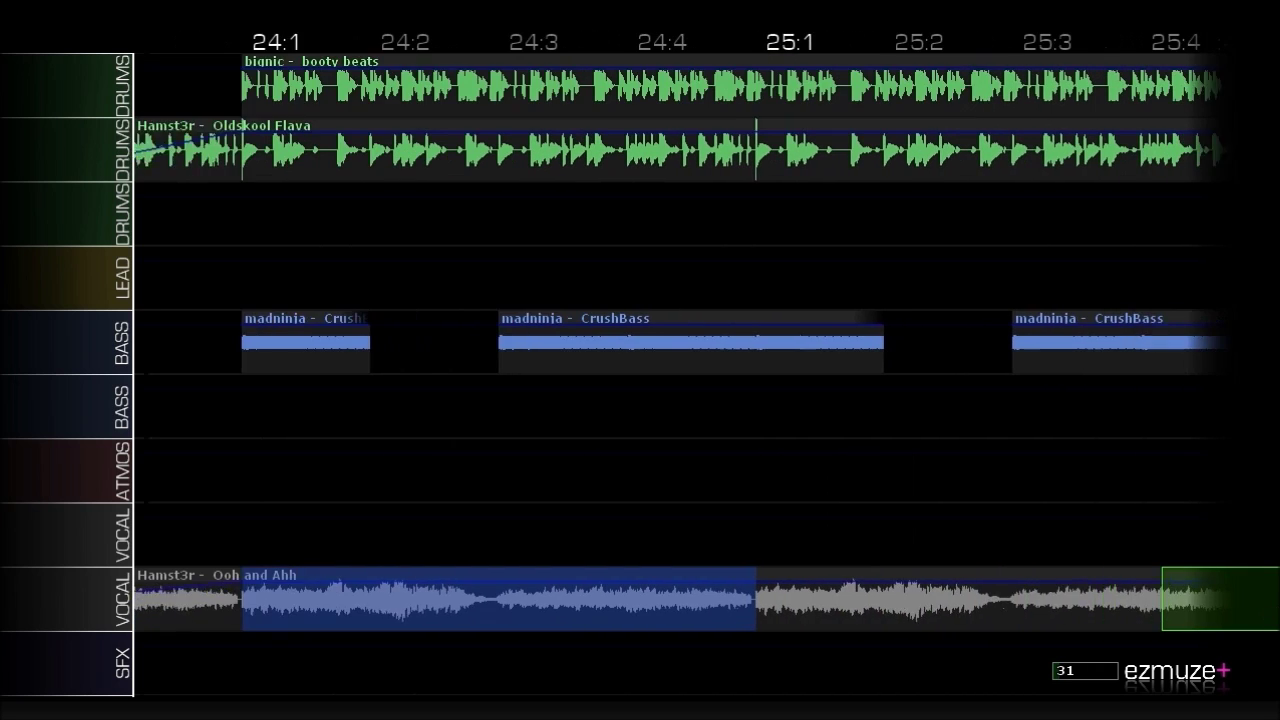
# Play the sequence from 21:1 to hear the build-up into the reused vocal, drums and bass.
pyautogui.press('Left')
pyautogui.press('Left')
pyautogui.press('Left')
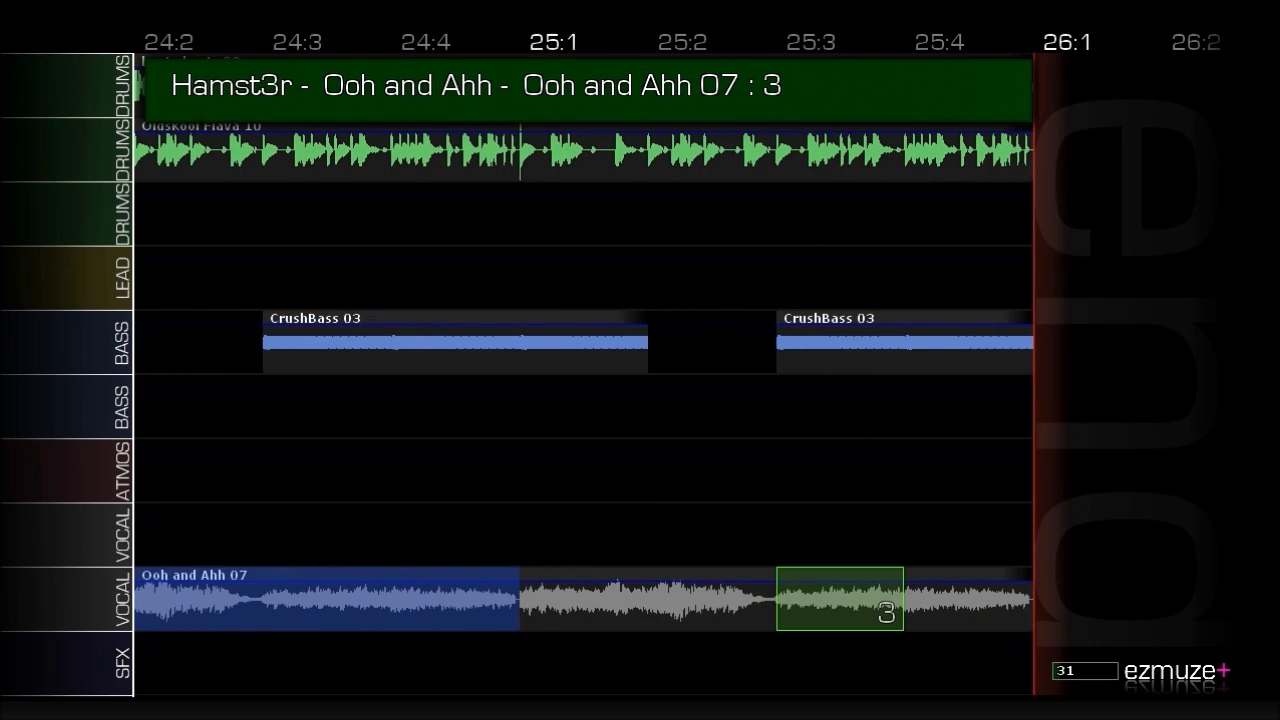
pyautogui.press('Left')
pyautogui.press('Left')
pyautogui.press('Left')
pyautogui.press('Left')
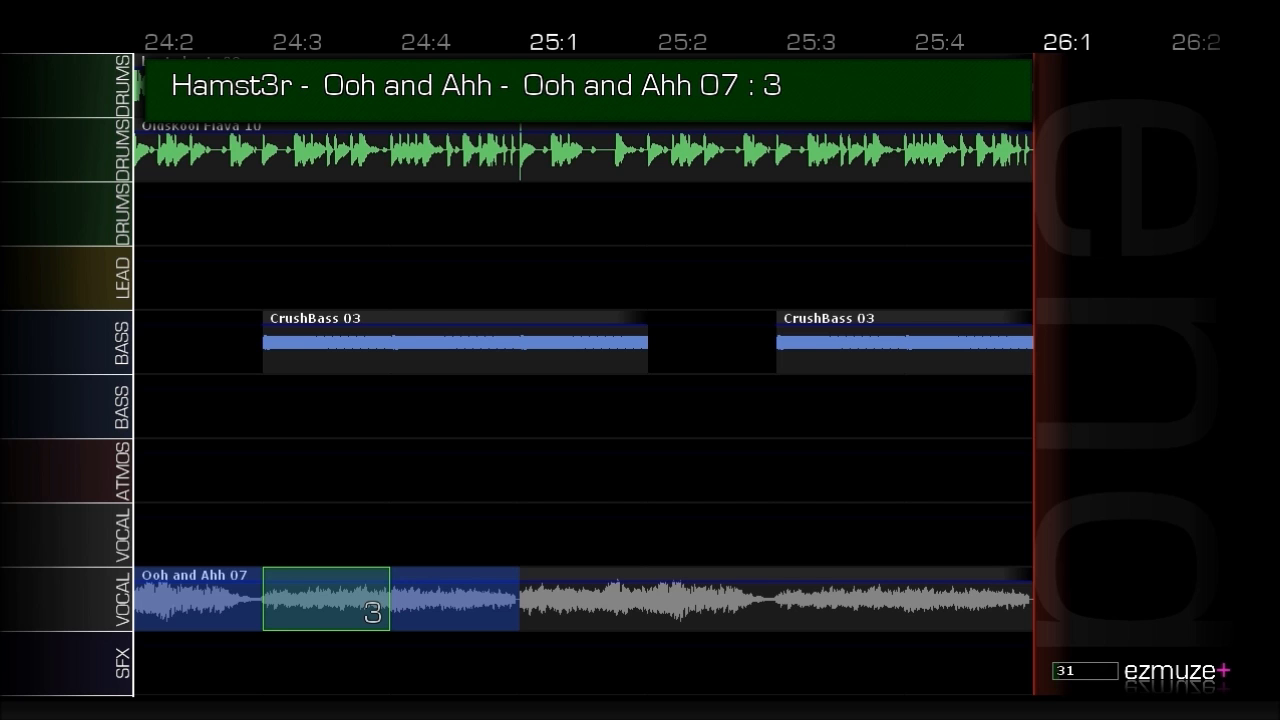
pyautogui.press('Left')
pyautogui.press('Left')
pyautogui.press('Left')
pyautogui.press('Left')
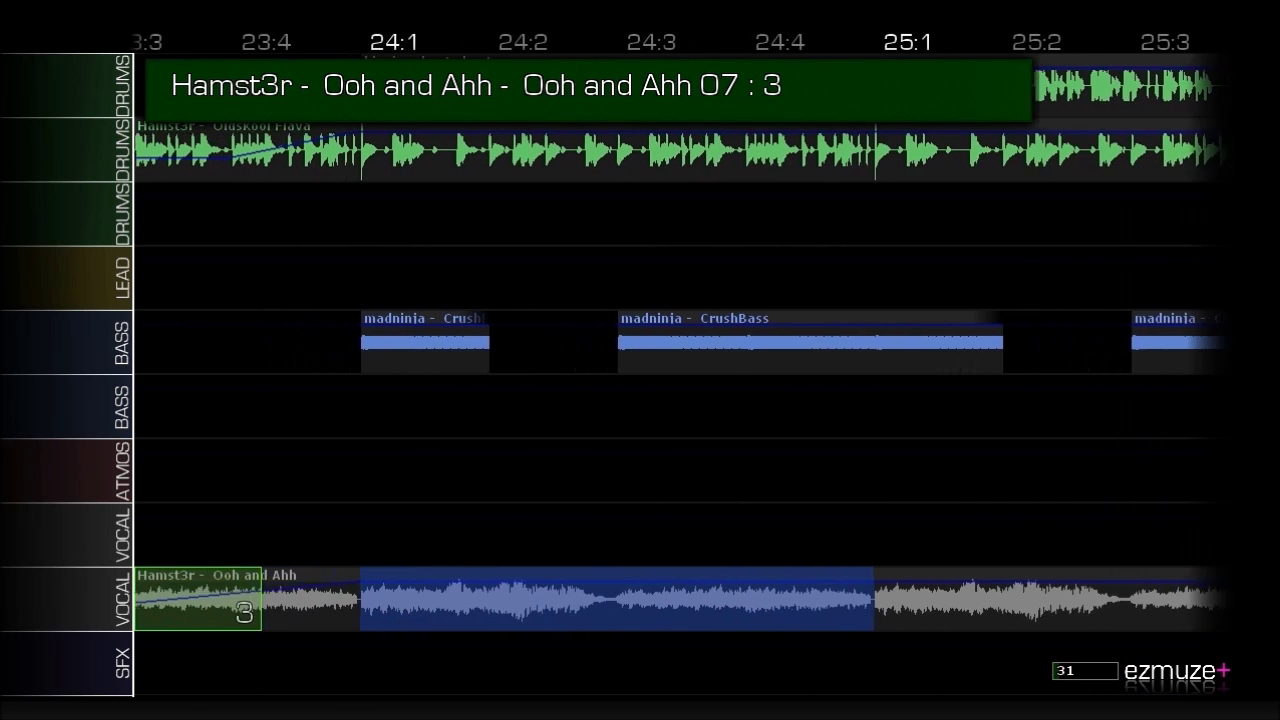
pyautogui.press('Left')
pyautogui.press('Left')
pyautogui.press('Left')
pyautogui.press('Left')
pyautogui.press('Left')
pyautogui.press('Left')
pyautogui.press('Left')
pyautogui.press('Left')
pyautogui.press('Left')
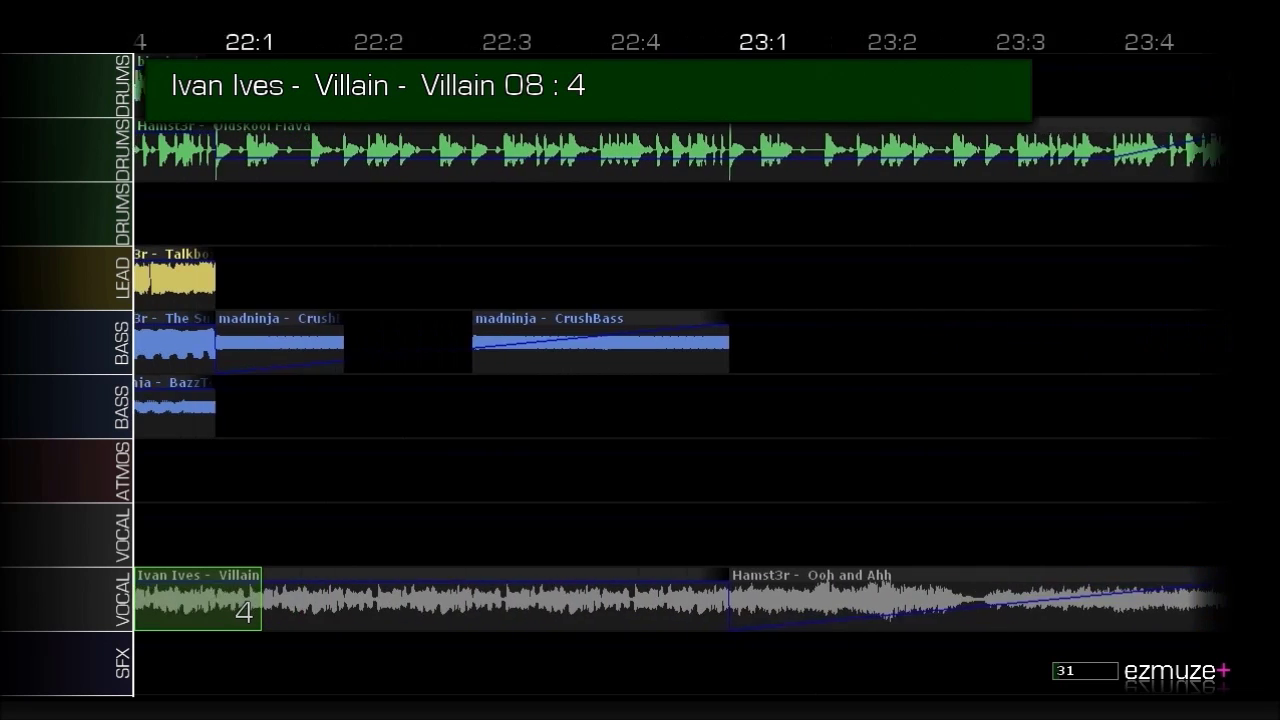
pyautogui.press('Left')
pyautogui.press('Right')
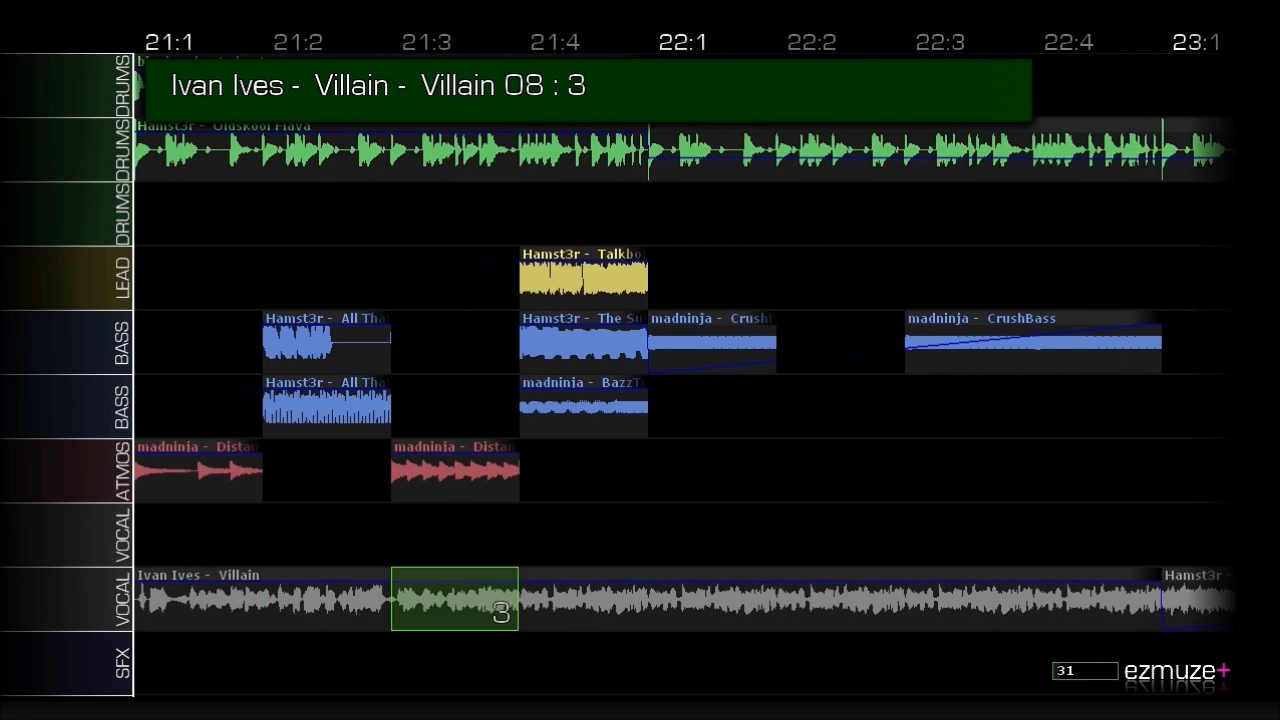
pyautogui.press('Left')
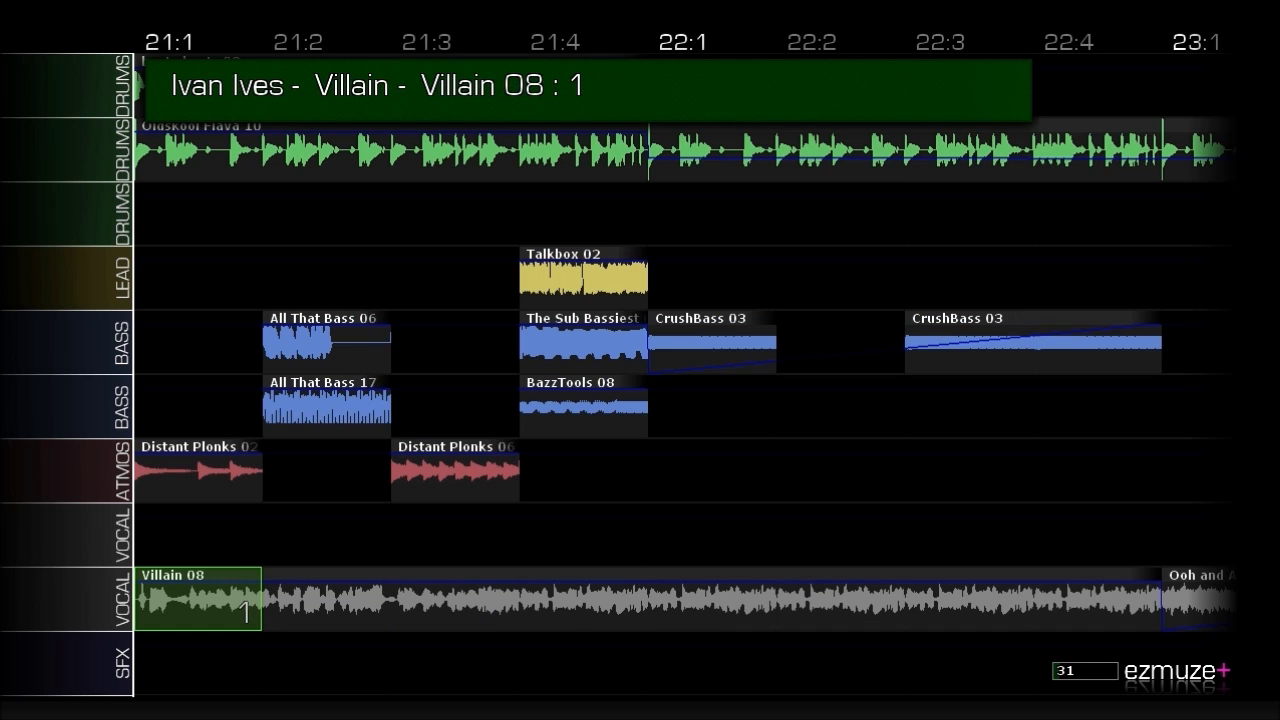
pyautogui.press('space')
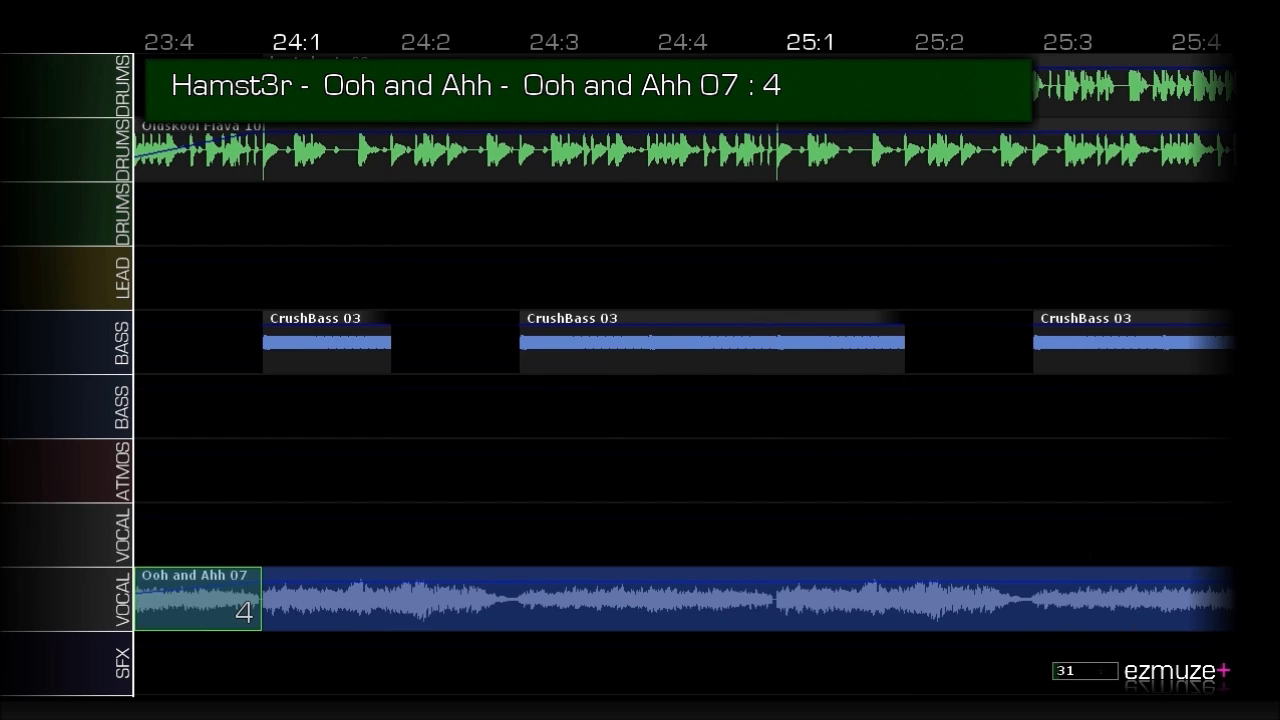
# Copy the full block 24:1–25:4, from the first drums track through the Ooh and Ahh 07 vocal track, to 26:1.
pyautogui.hotkey('shift', 'Up')
pyautogui.hotkey('shift', 'Up')
pyautogui.hotkey('shift', 'Up')
pyautogui.hotkey('shift', 'Up')
pyautogui.hotkey('shift', 'Up')
pyautogui.hotkey('shift', 'Up')
pyautogui.hotkey('shift', 'Up')
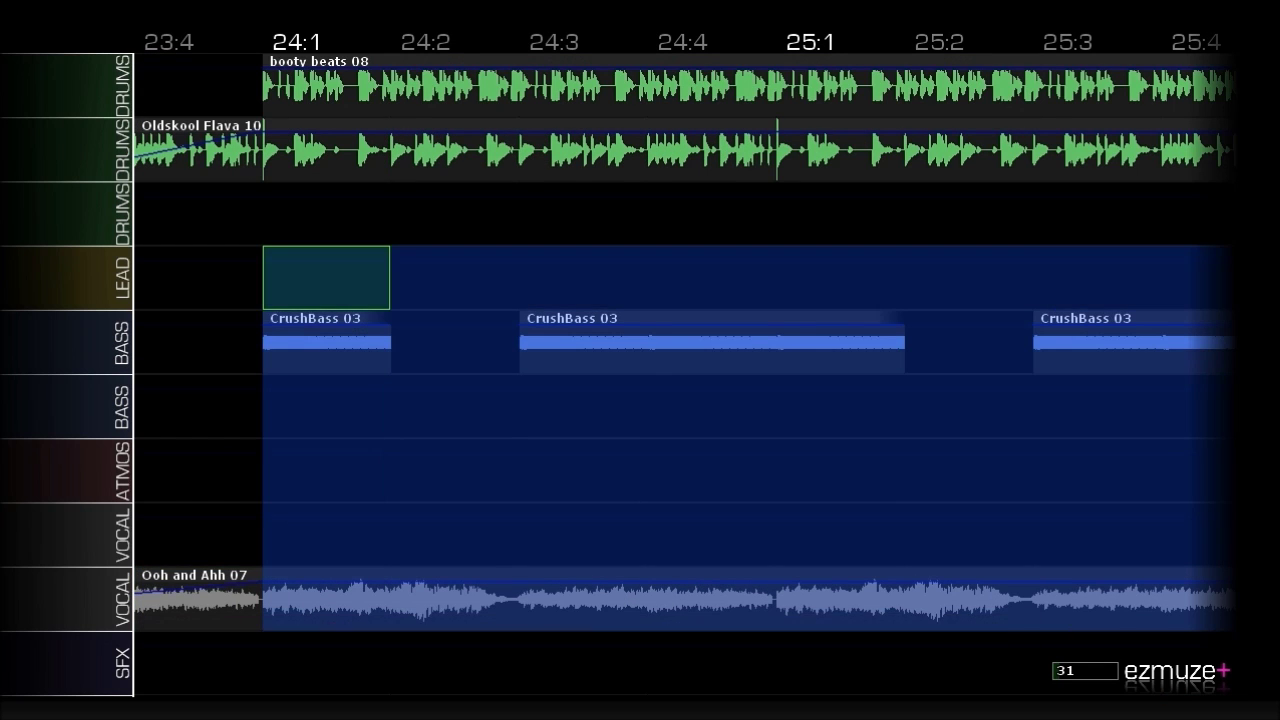
pyautogui.hotkey('shift', 'Up')
pyautogui.press('Right')
pyautogui.press('Right')
pyautogui.press('Right')
pyautogui.press('Right')
pyautogui.press('Right')
pyautogui.press('Right')
pyautogui.press('Right')
pyautogui.press('Right')
pyautogui.press('Right')
pyautogui.press('Left')
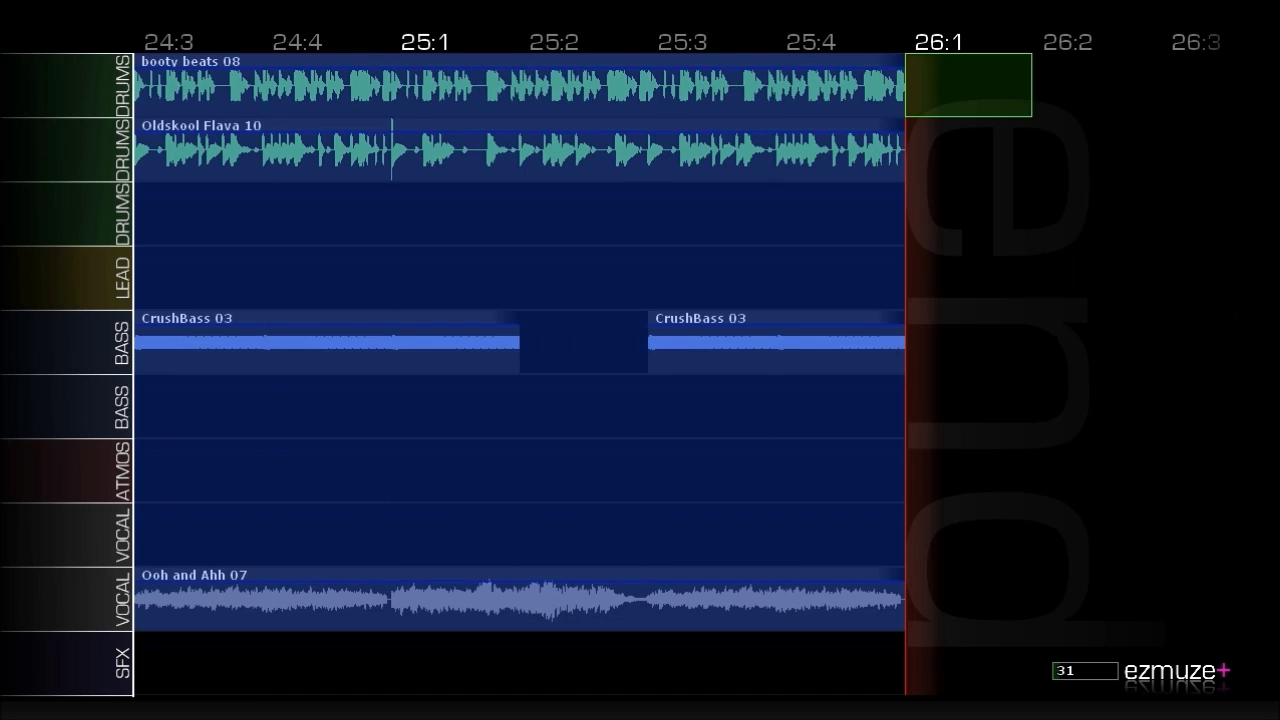
pyautogui.press('Return')
pyautogui.press('Return')
# Copy the CrushBass 03 pattern from 24:1–24:4 to the same bass track at 23:1.
pyautogui.press('Down')
pyautogui.press('Down')
pyautogui.press('Down')
pyautogui.press('Down')
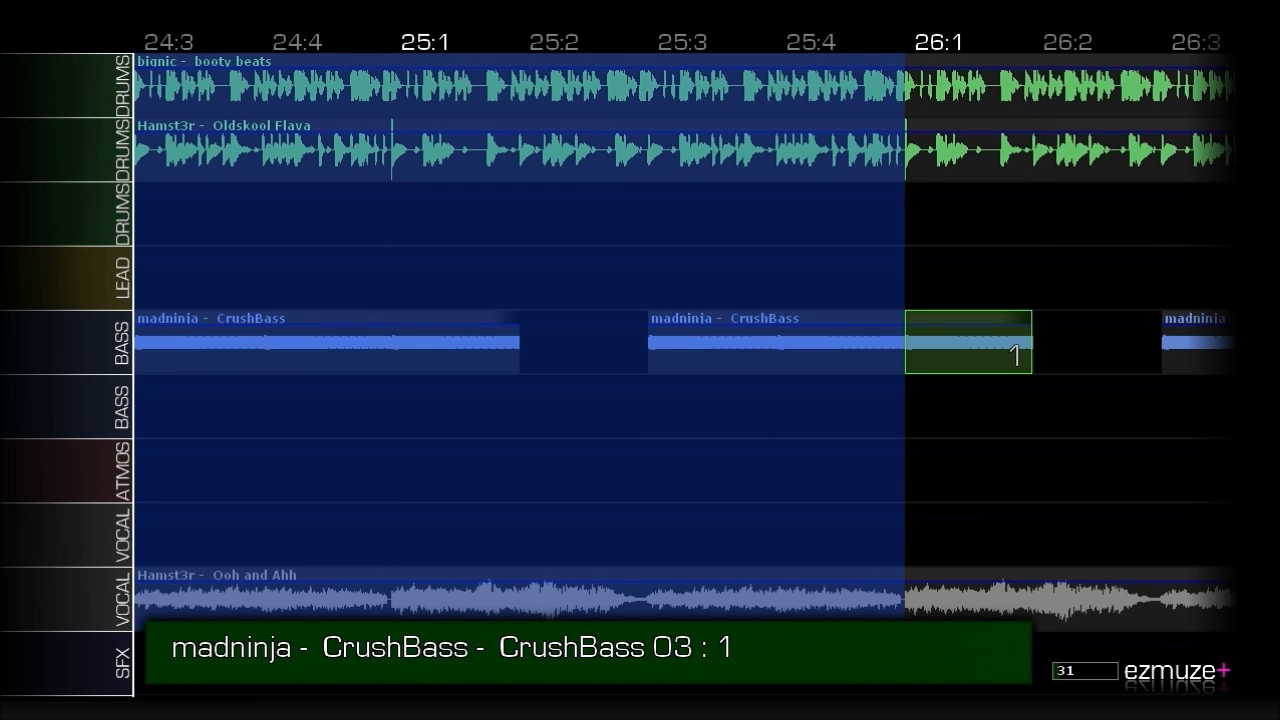
pyautogui.press('Left')
pyautogui.press('Left')
pyautogui.press('Left')
pyautogui.press('Left')
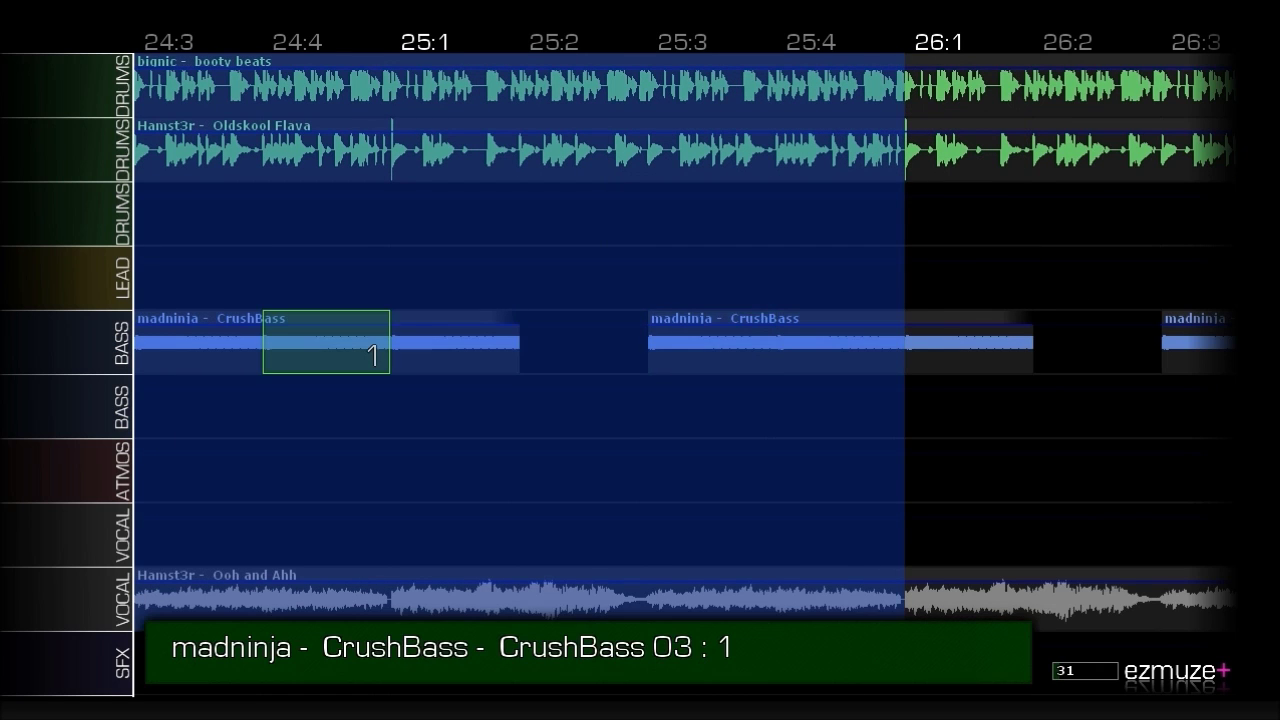
pyautogui.hotkey('shift', 'Left')
pyautogui.hotkey('shift', 'Left')
pyautogui.hotkey('shift', 'Left')
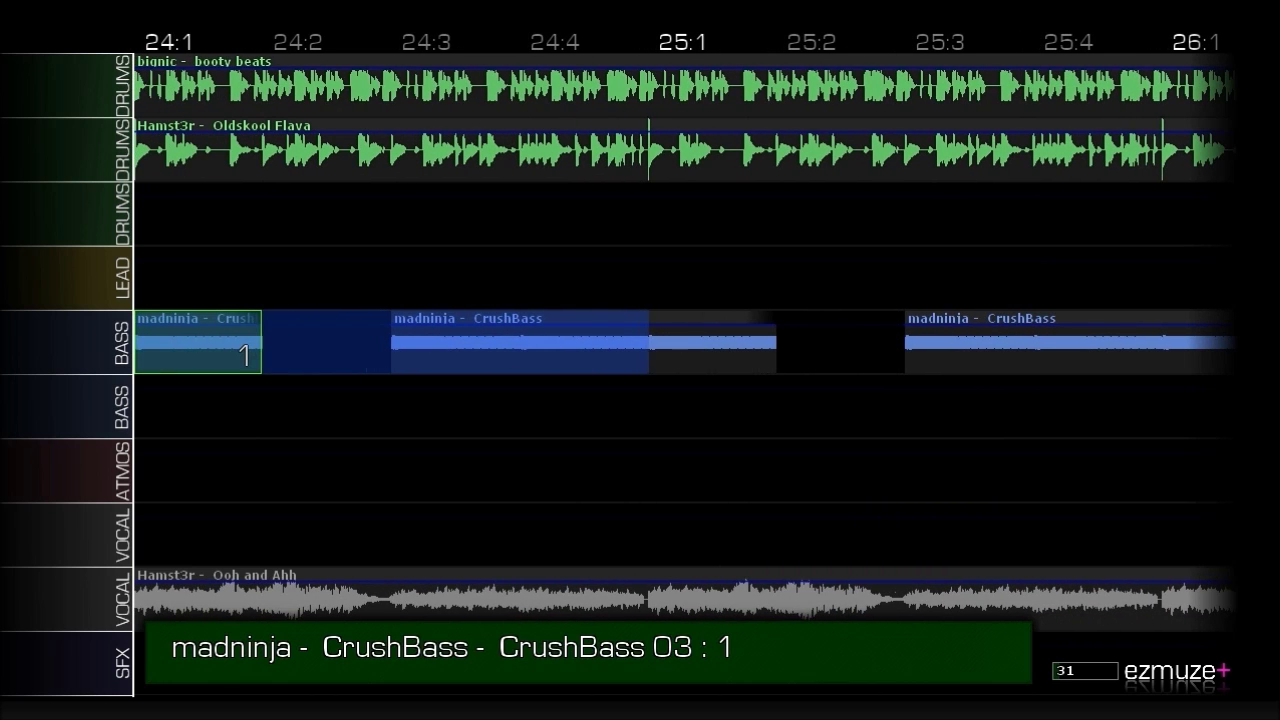
pyautogui.press('Left')
pyautogui.press('Left')
pyautogui.press('Left')
pyautogui.press('Left')
pyautogui.press('Left')
pyautogui.press('Left')
pyautogui.press('Left')
pyautogui.press('Left')
pyautogui.press('Right')
pyautogui.press('Right')
pyautogui.press('Right')
pyautogui.press('Right')
pyautogui.press('Return')
pyautogui.press('Return')
# Play the extended arrangement and look over its bars up to the end at 28:1.
pyautogui.press('space')
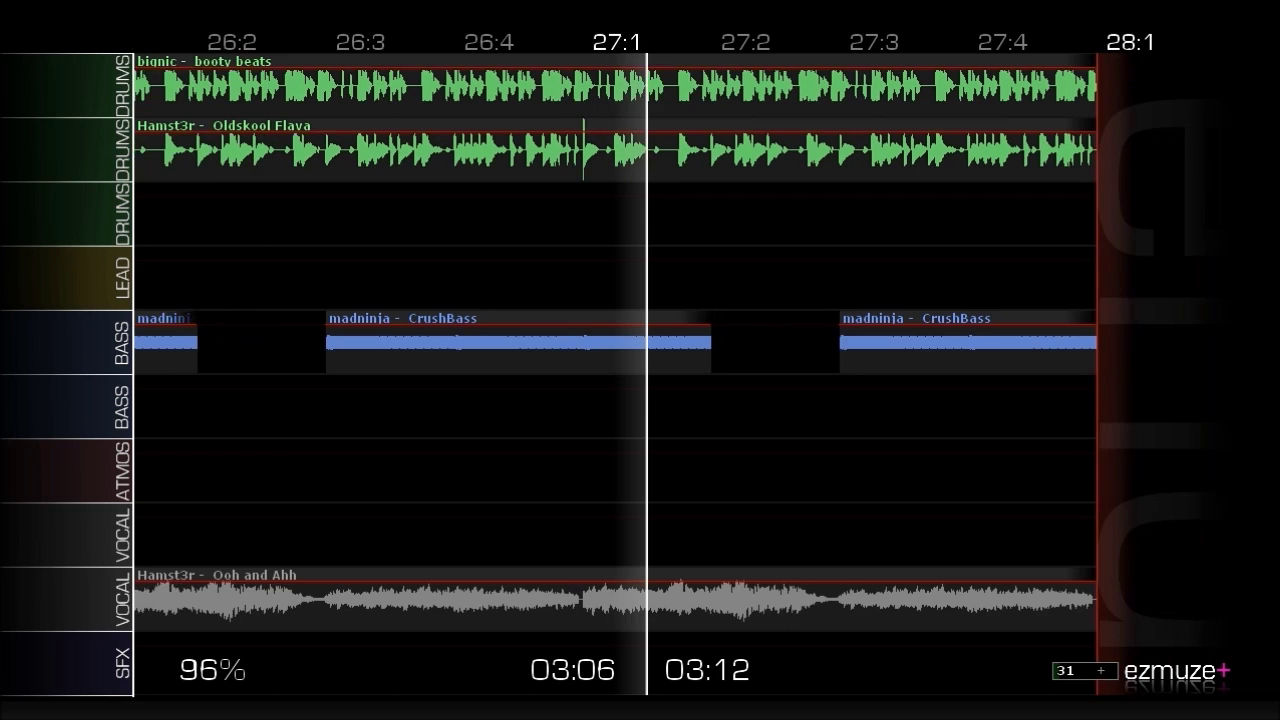
pyautogui.press('space')
pyautogui.press('Right')
pyautogui.press('Right')
pyautogui.press('Right')
pyautogui.press('Right')
pyautogui.press('Right')
pyautogui.press('Right')
pyautogui.press('Right')
pyautogui.press('Right')
pyautogui.press('Right')
pyautogui.press('Right')
pyautogui.press('Right')
pyautogui.press('Right')
pyautogui.press('Right')
pyautogui.press('Right')
pyautogui.press('Right')
pyautogui.press('Right')
pyautogui.press('Right')
pyautogui.press('Right')
pyautogui.press('Right')
pyautogui.press('Right')
pyautogui.press('Left')
pyautogui.press('Left')
pyautogui.press('Left')
pyautogui.press('Left')
pyautogui.press('Left')
pyautogui.press('Left')
pyautogui.press('Left')
pyautogui.press('Left')
pyautogui.press('Left')
pyautogui.press('Left')
pyautogui.press('Left')
pyautogui.press('Left')
pyautogui.press('Left')
pyautogui.press('Left')
pyautogui.press('Left')
pyautogui.press('Left')
pyautogui.press('Left')
pyautogui.press('Right')
pyautogui.press('Right')
pyautogui.press('Right')
pyautogui.press('Right')
pyautogui.press('Right')
pyautogui.press('Right')
pyautogui.press('Right')
pyautogui.press('Right')
pyautogui.press('Right')
pyautogui.press('Right')
pyautogui.press('Right')
pyautogui.press('Right')
pyautogui.press('Right')
pyautogui.press('Right')
pyautogui.press('Right')
pyautogui.press('Right')
pyautogui.press('Right')
# Open the sample library for the empty vocal track at 27:1 and browse the packs from Vocal Stacks to Lovebot.
pyautogui.press('Left')
pyautogui.press('Left')
pyautogui.press('Left')
pyautogui.press('Left')
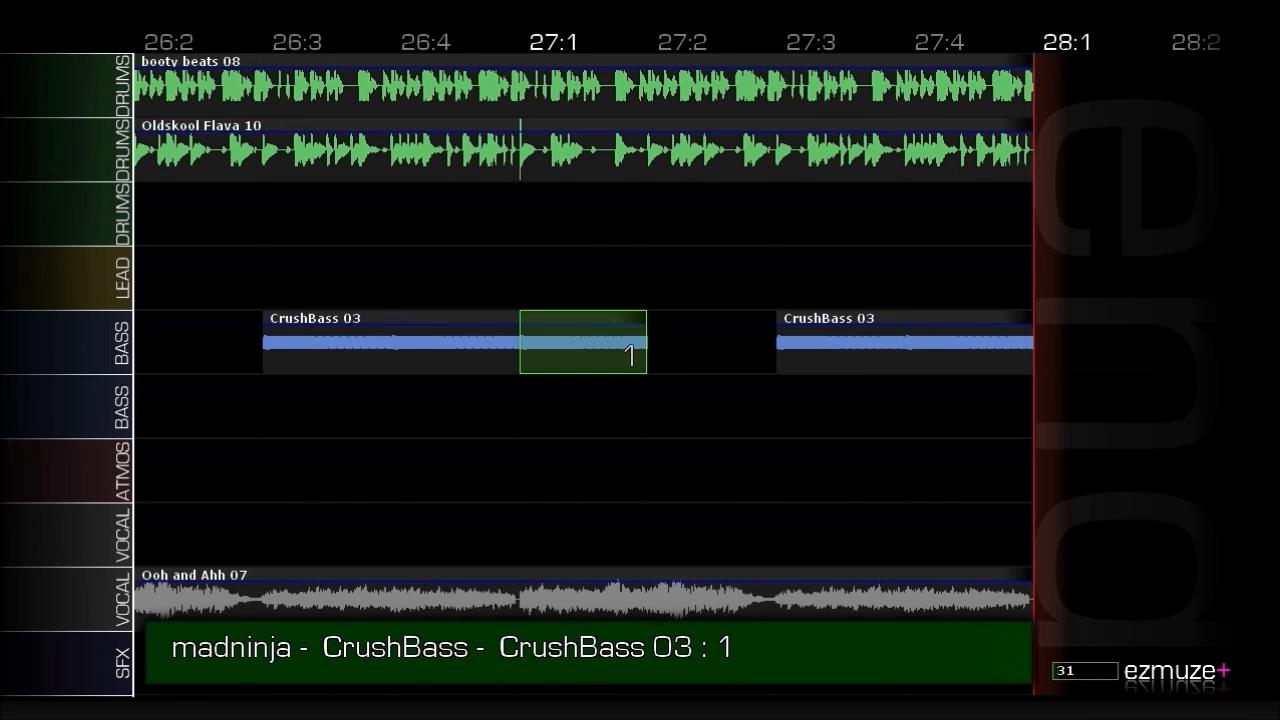
pyautogui.press('Down')
pyautogui.press('Down')
pyautogui.press('Down')
pyautogui.press('Down')
pyautogui.press('Down')
pyautogui.press('Up')
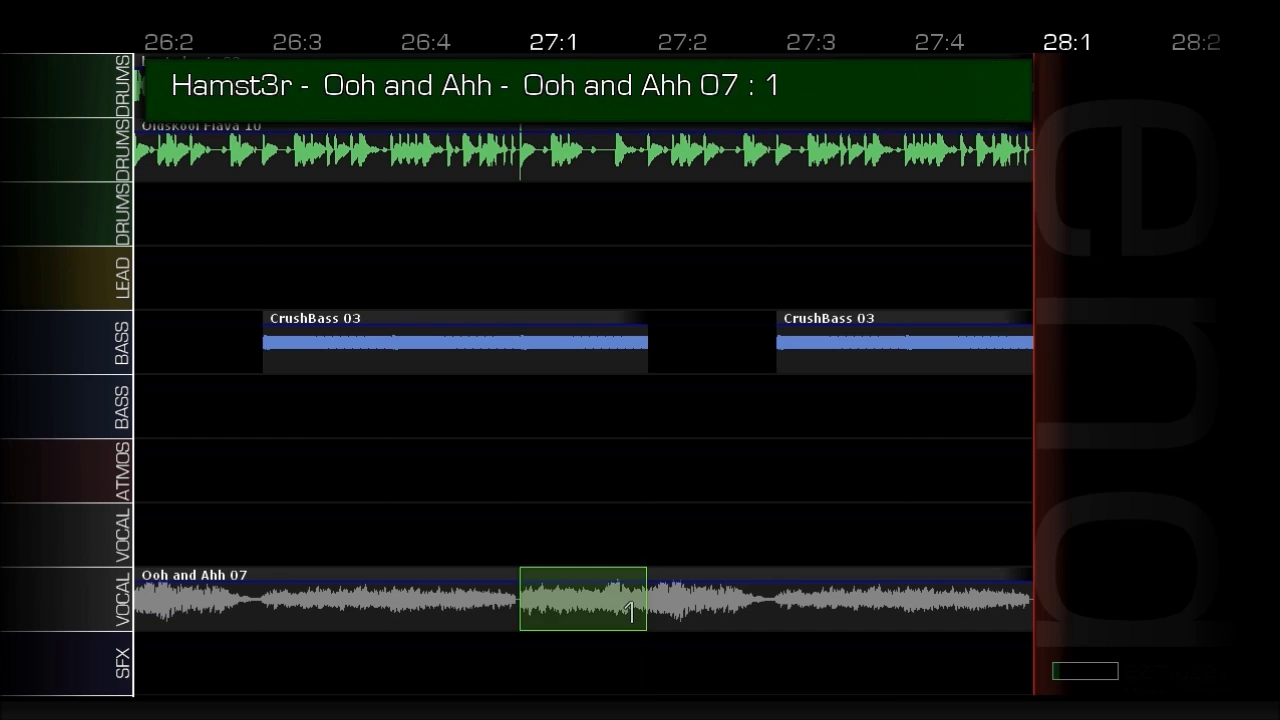
pyautogui.press('Return')
pyautogui.press('Right')
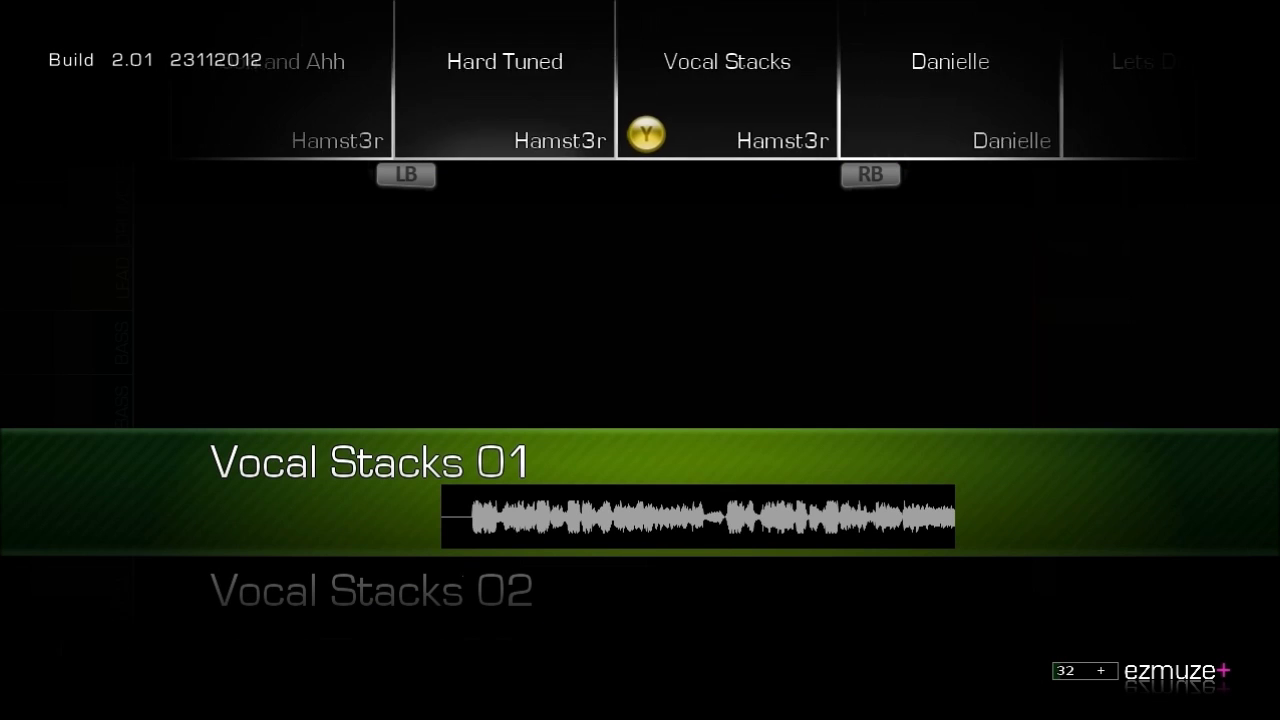
pyautogui.press('Right')
pyautogui.press('Right')
pyautogui.press('Right')
pyautogui.press('Right')
pyautogui.press('Right')
pyautogui.press('Right')
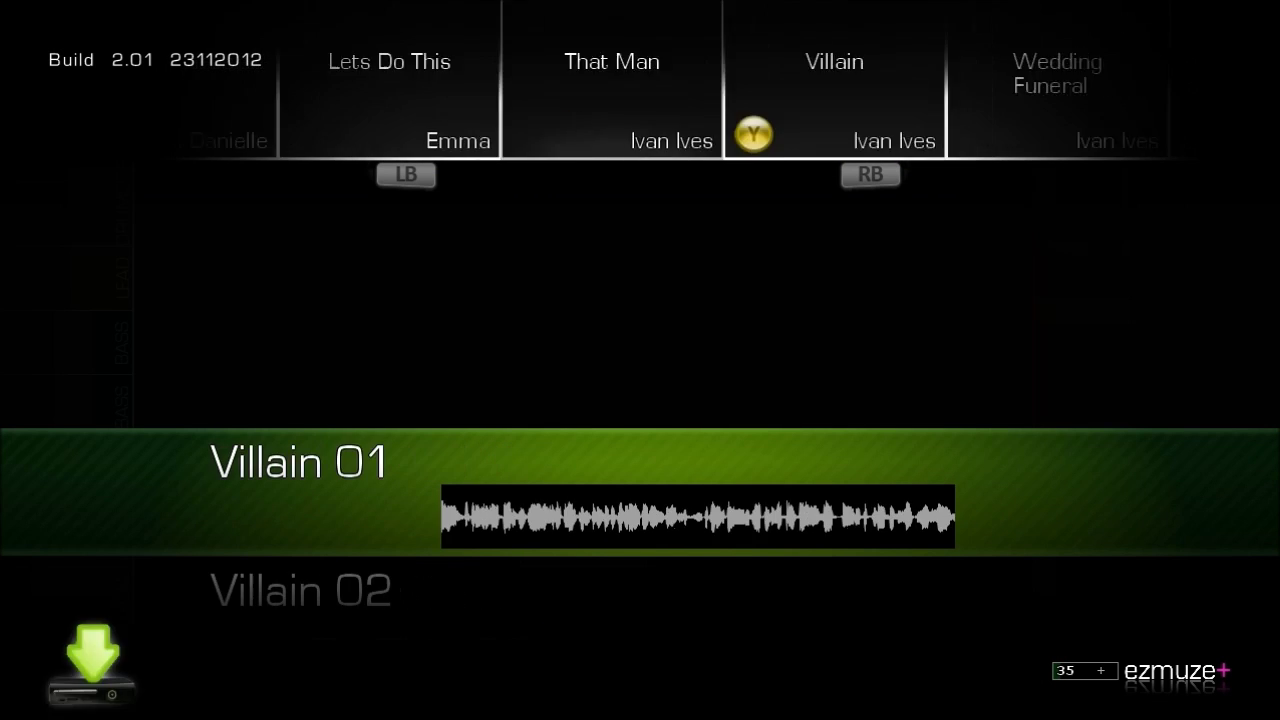
pyautogui.press('Right')
pyautogui.press('Right')
pyautogui.press('Right')
pyautogui.press('Right')
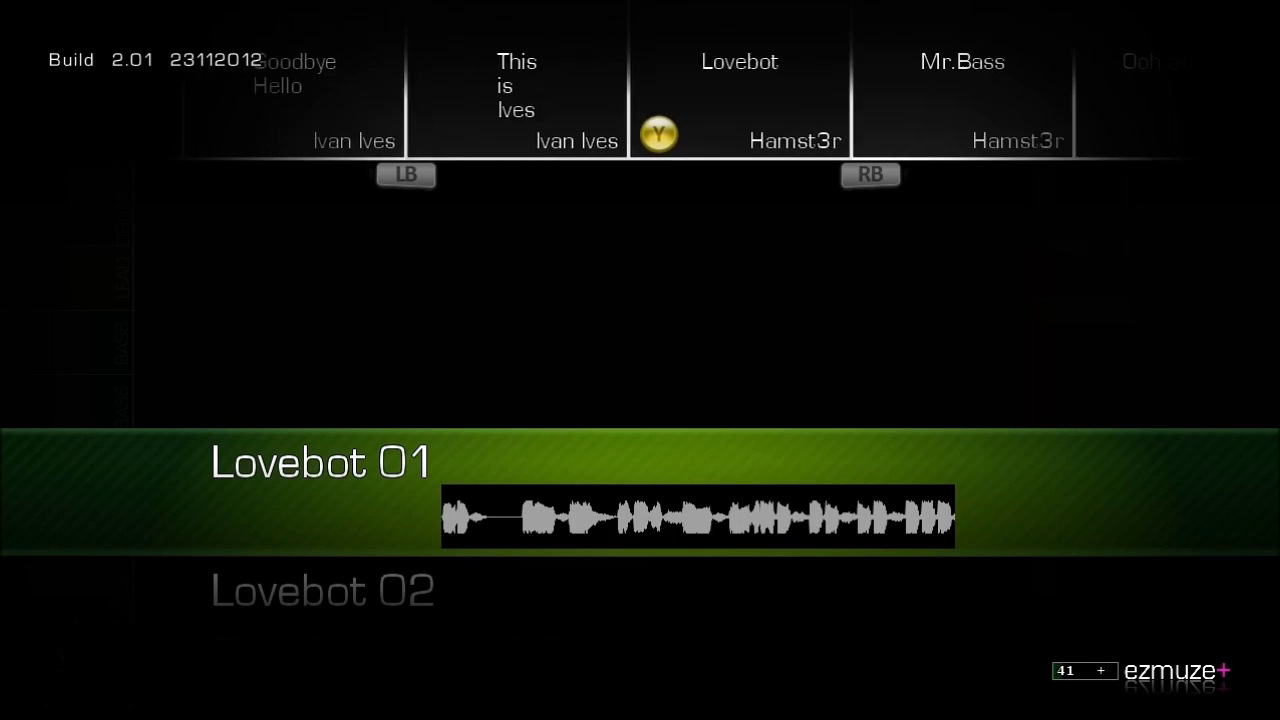
# Compare the Ooh and Ahh, Vocal Stacks and Lets Do This packs, going down the Lets Do This samples.
pyautogui.press('Right')
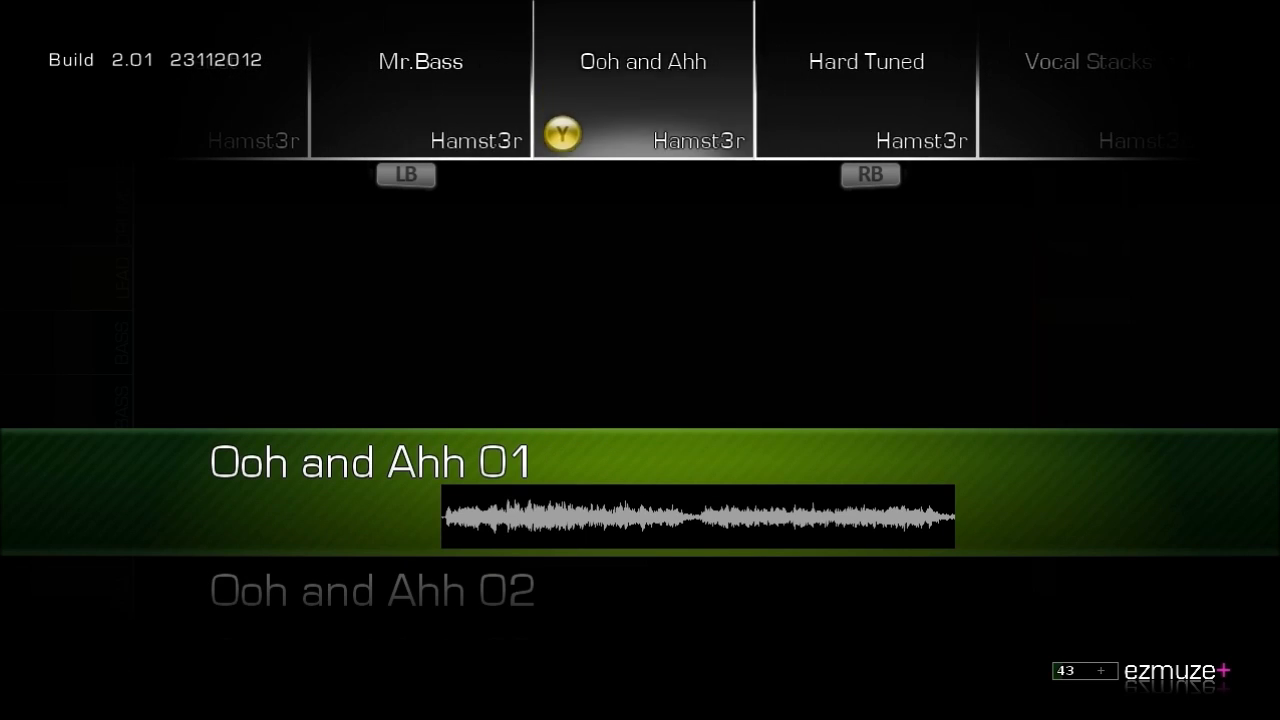
pyautogui.press('Right')
pyautogui.press('Right')
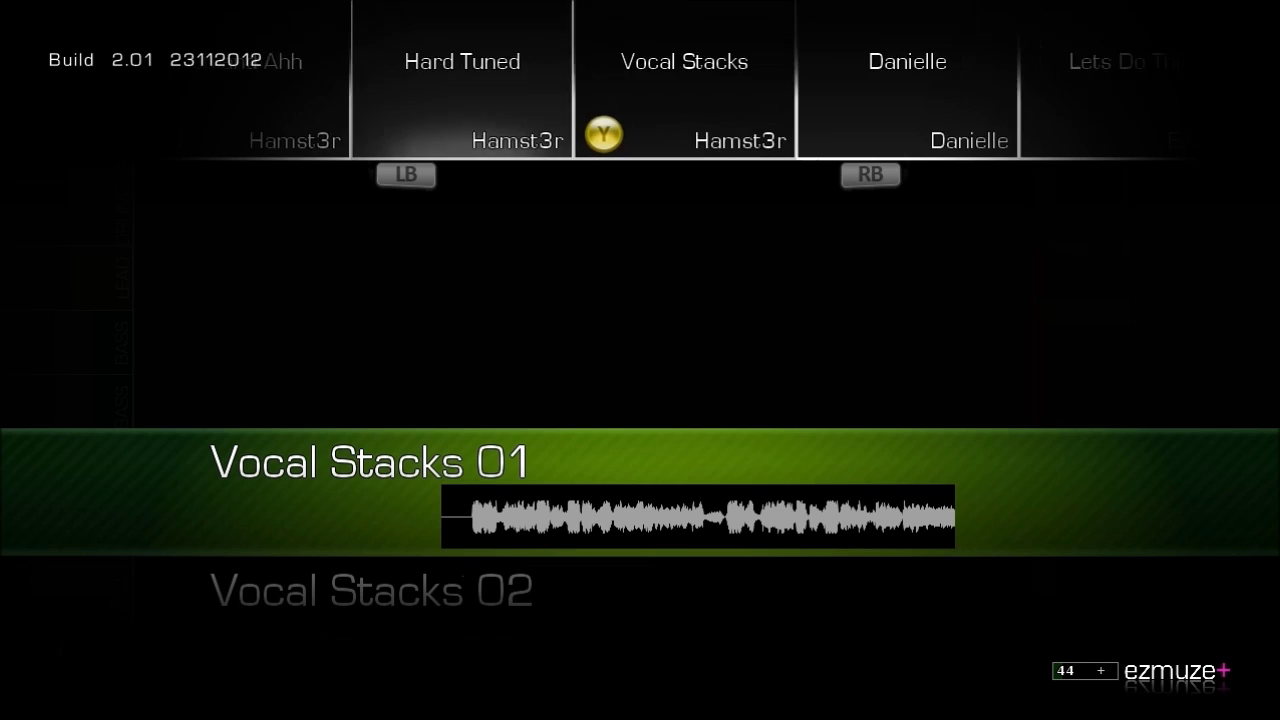
pyautogui.press('Right')
pyautogui.press('Right')
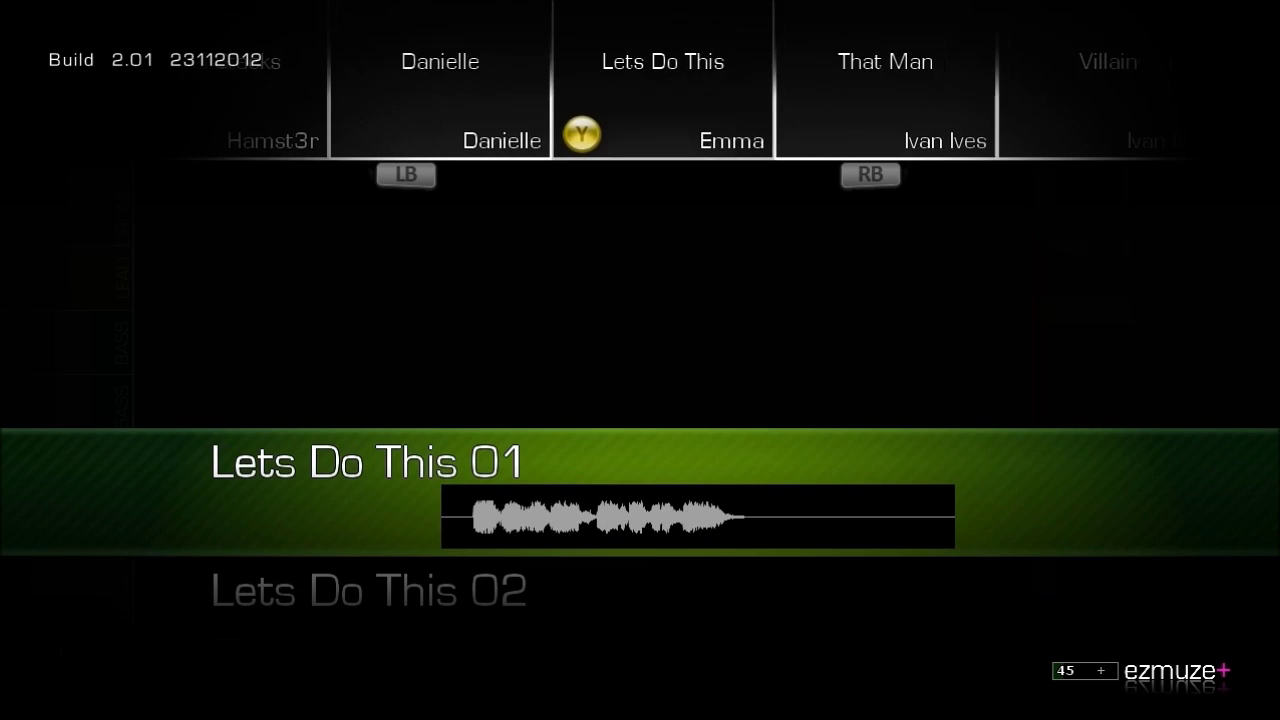
pyautogui.press('Down')
pyautogui.press('Down')
pyautogui.press('Down')
pyautogui.press('Down')
pyautogui.press('Down')
pyautogui.press('Down')
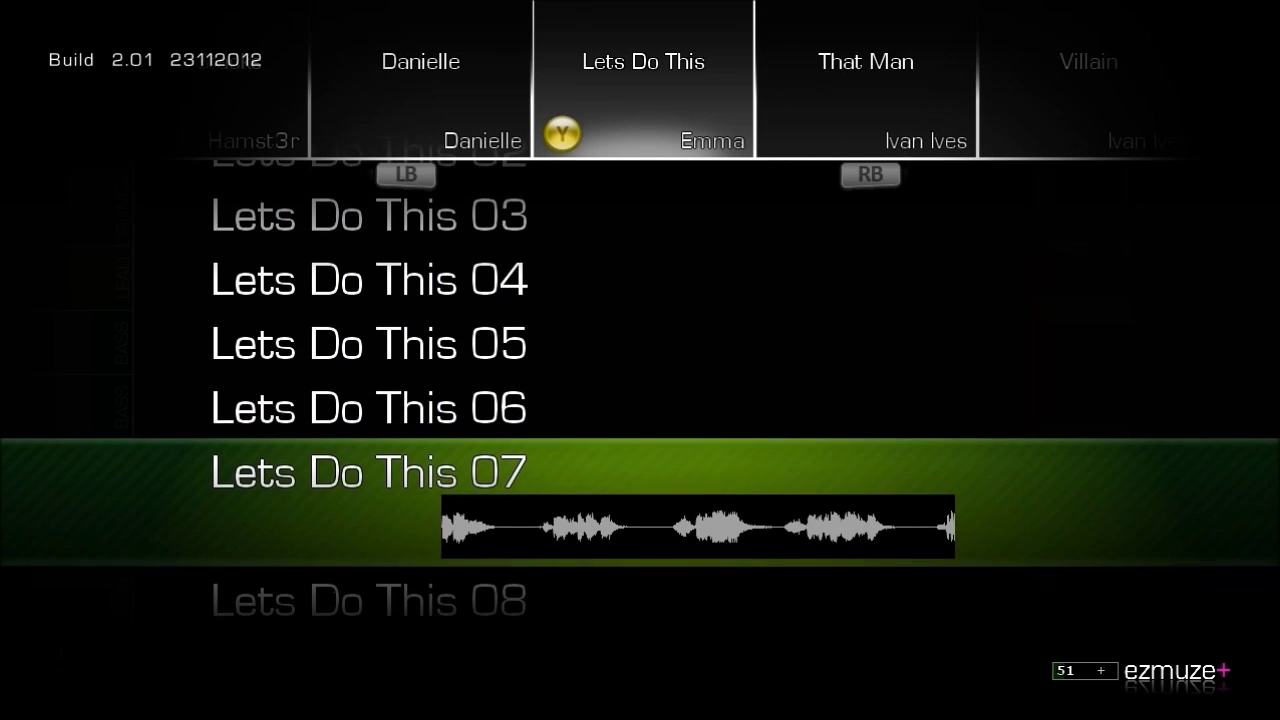
pyautogui.press('Down')
# Look through further vocal packs and leave the library without choosing a sample.
pyautogui.press('Right')
pyautogui.press('Right')
pyautogui.press('Right')
pyautogui.press('Right')
pyautogui.press('Right')
pyautogui.press('Right')
pyautogui.press('Right')
pyautogui.press('Escape')
# Open the SFX samples for 27:1 and audition VoxHits 03, 04 and 05.
pyautogui.press('Down')
pyautogui.press('Down')
pyautogui.press('Return')
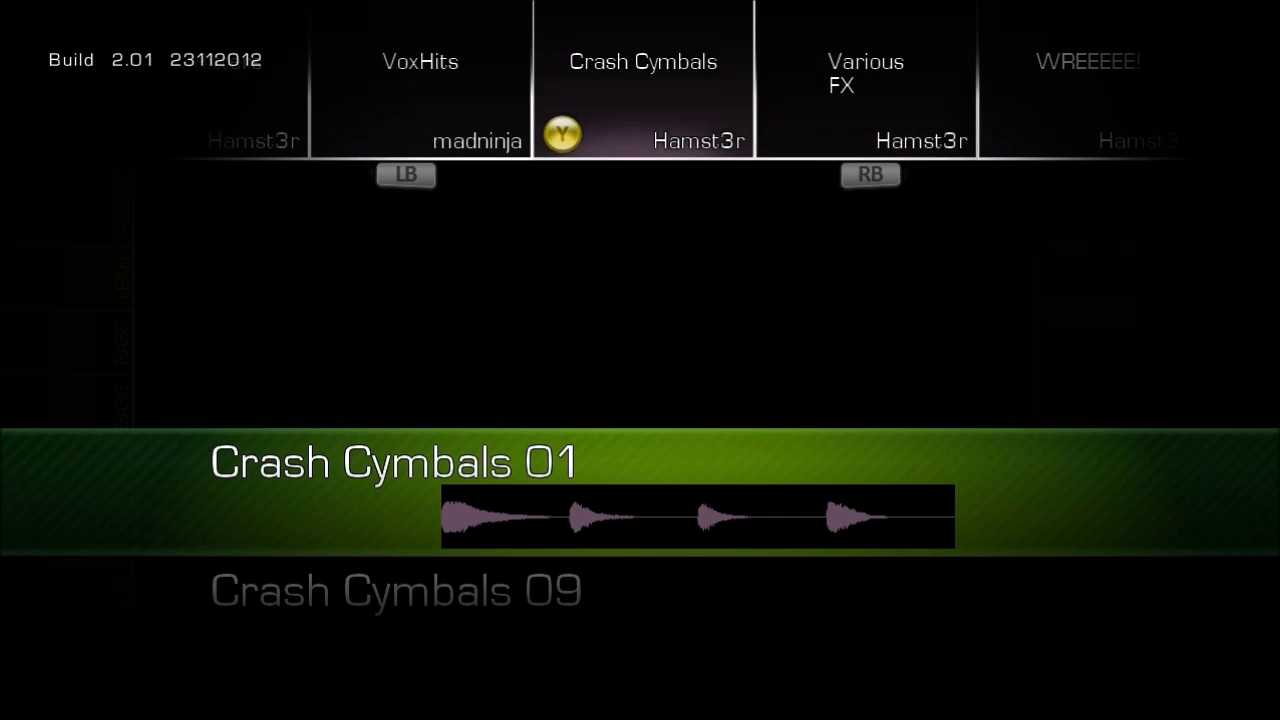
pyautogui.press('Left')
pyautogui.press('Left')
pyautogui.press('Right')
pyautogui.press('Down')
pyautogui.press('Down')
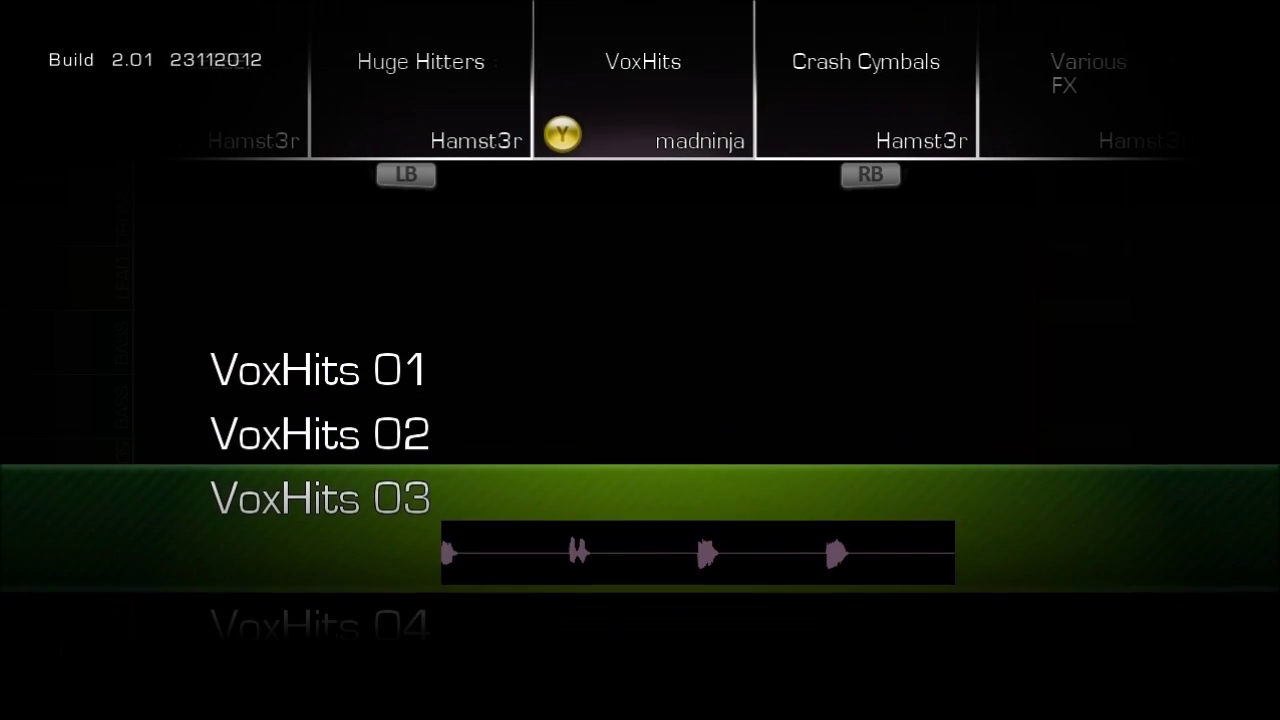
pyautogui.press('Down')
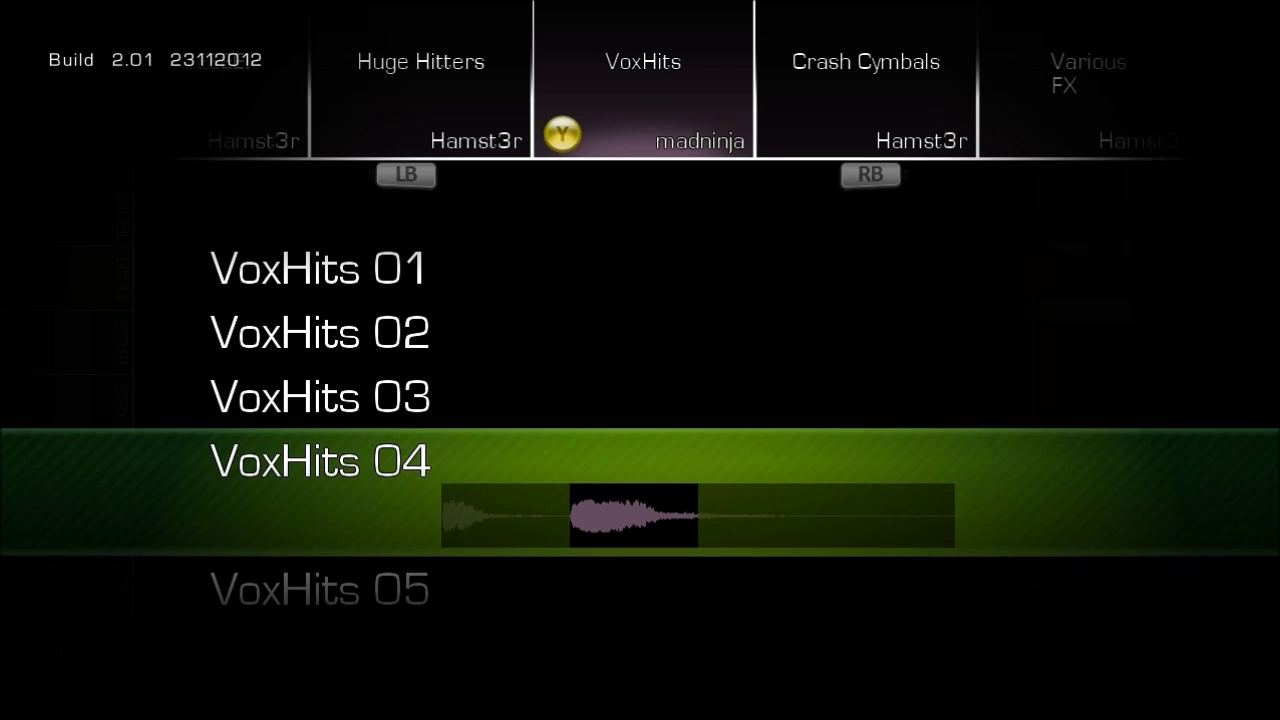
pyautogui.press('Down')
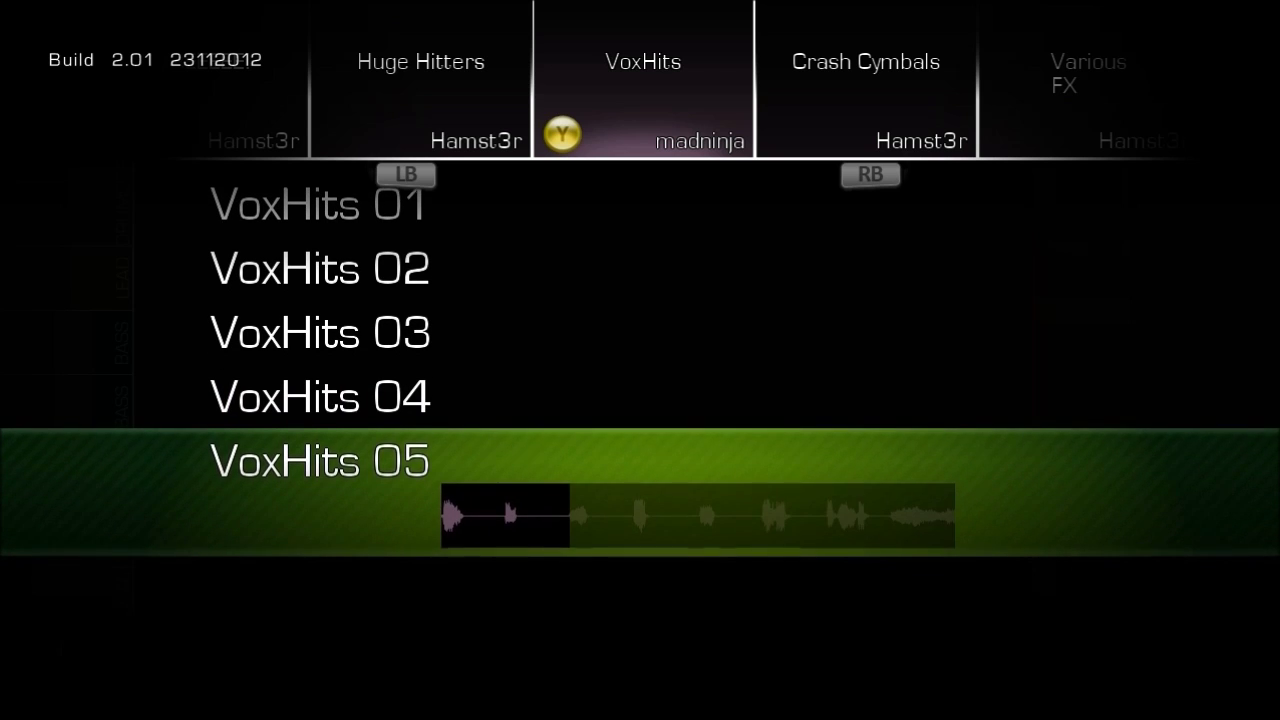
pyautogui.press('Up')
pyautogui.press('Up')
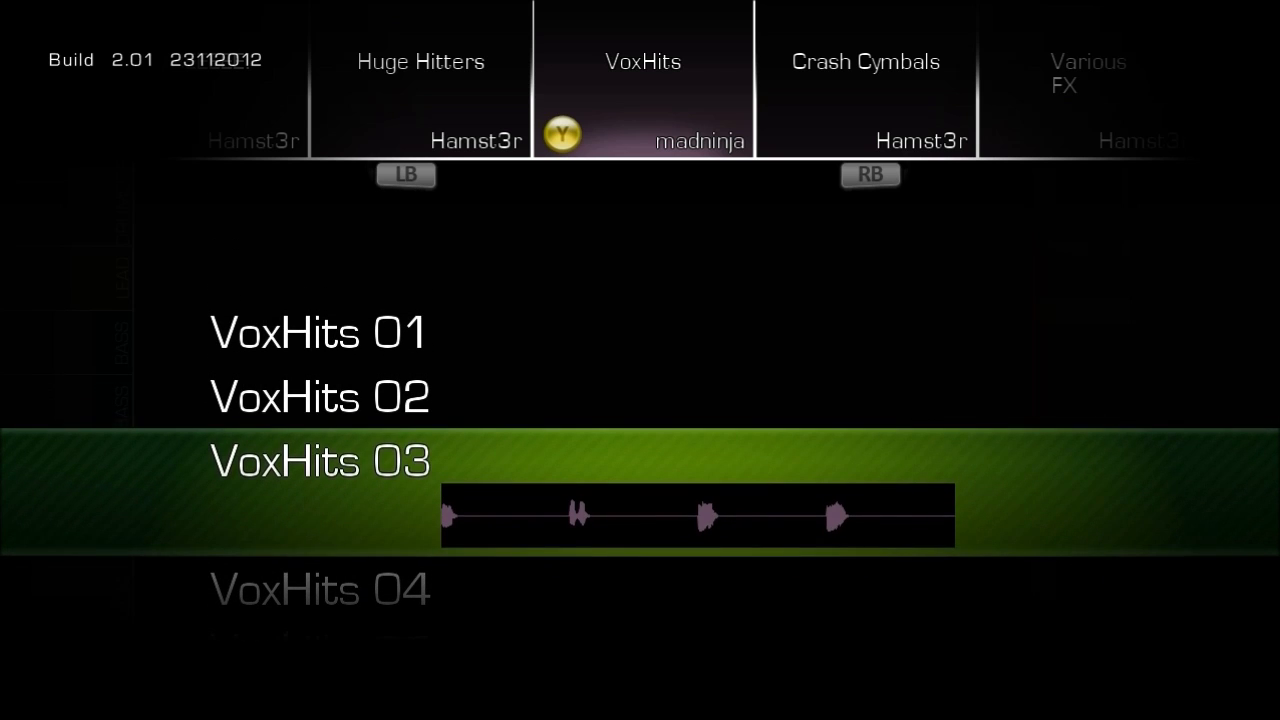
# Place Various FX 02 on the SFX track at 27:1, clearing its 27:1 and 27:2 blocks to keep only 27:3–27:4.
pyautogui.press('Left')
pyautogui.press('Left')
pyautogui.press('Left')
pyautogui.press('Down')
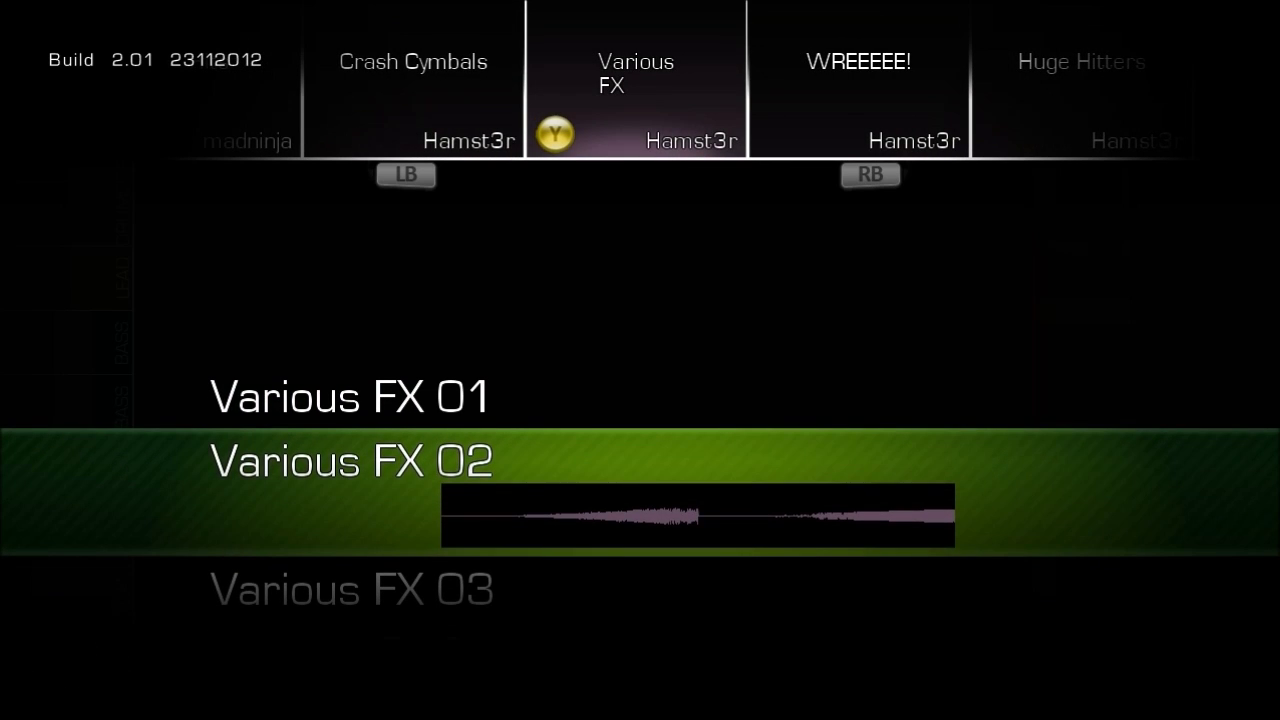
pyautogui.press('Return')
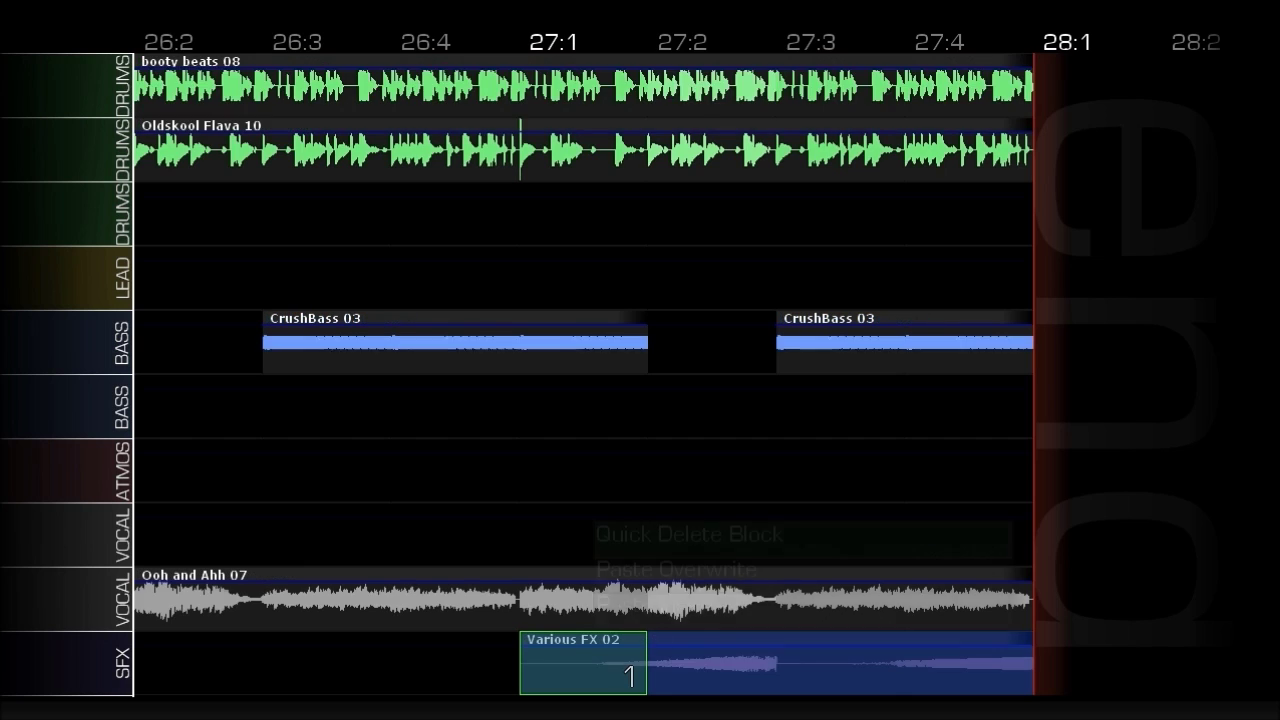
pyautogui.press('Right')
pyautogui.press('Right')
# Place the first block of Crash Cymbals 01 on the SFX track at 28:1.
pyautogui.press('Right')
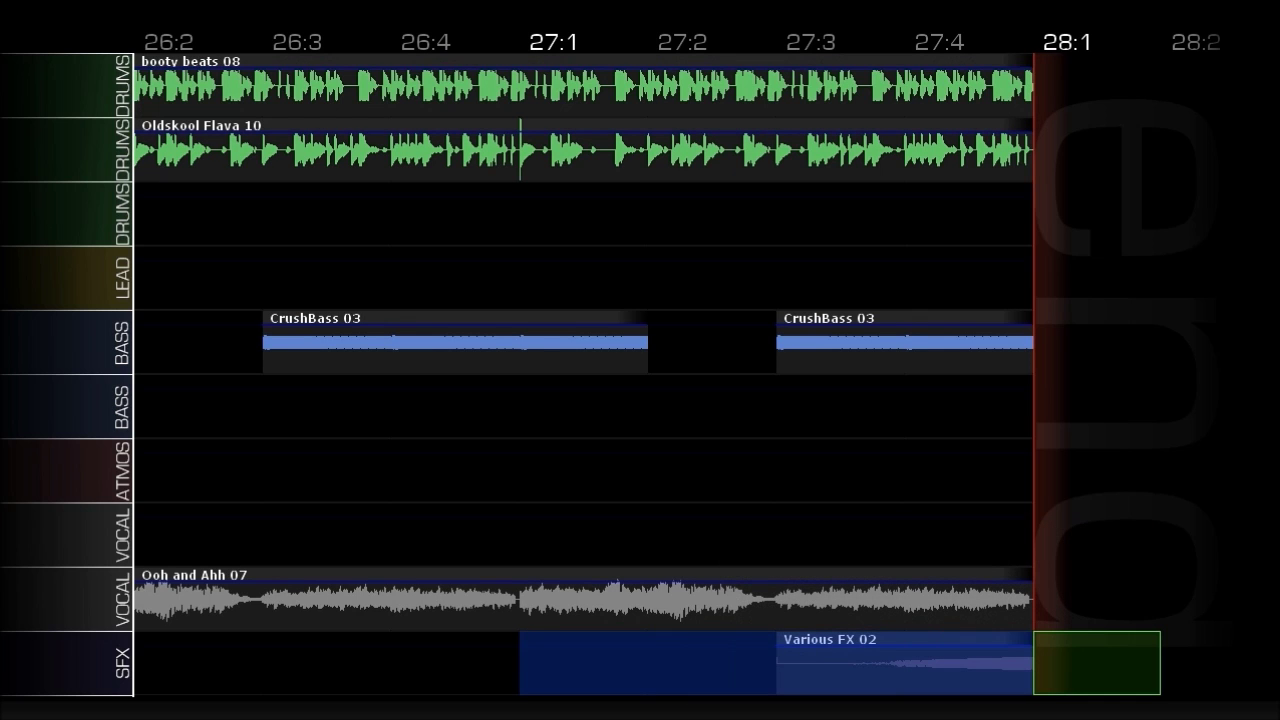
pyautogui.press('Return')
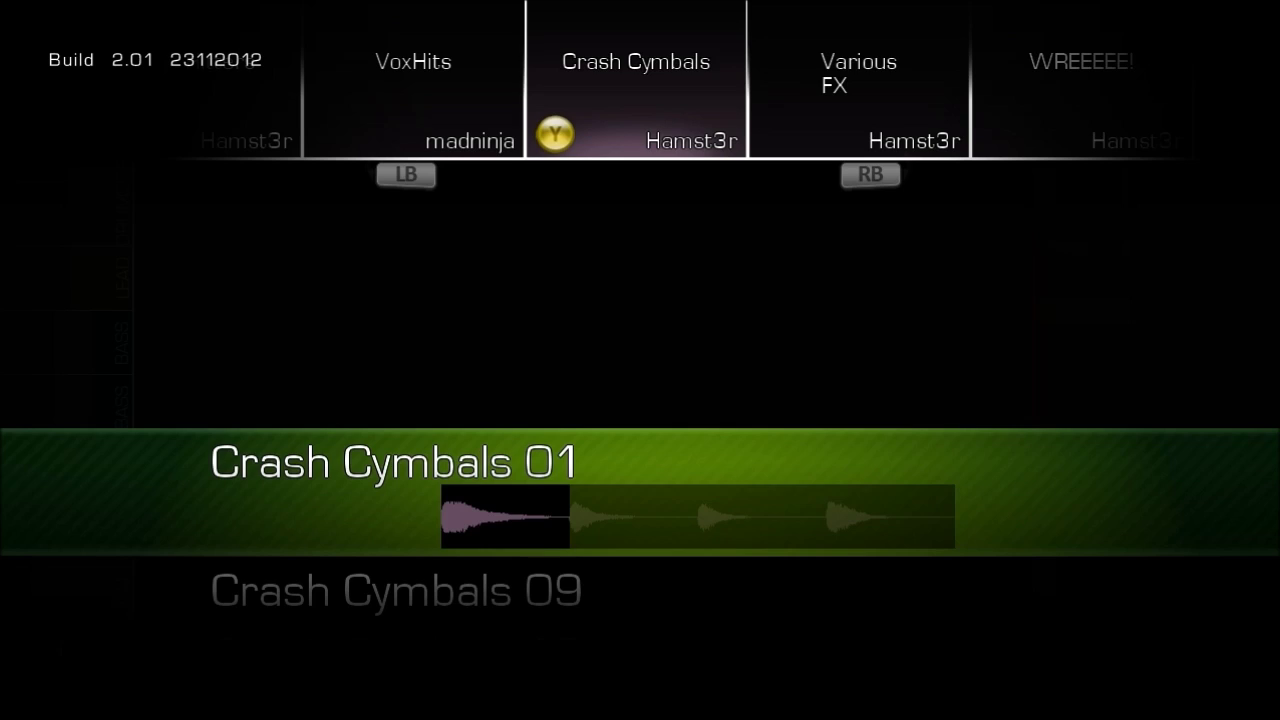
pyautogui.press('Return')
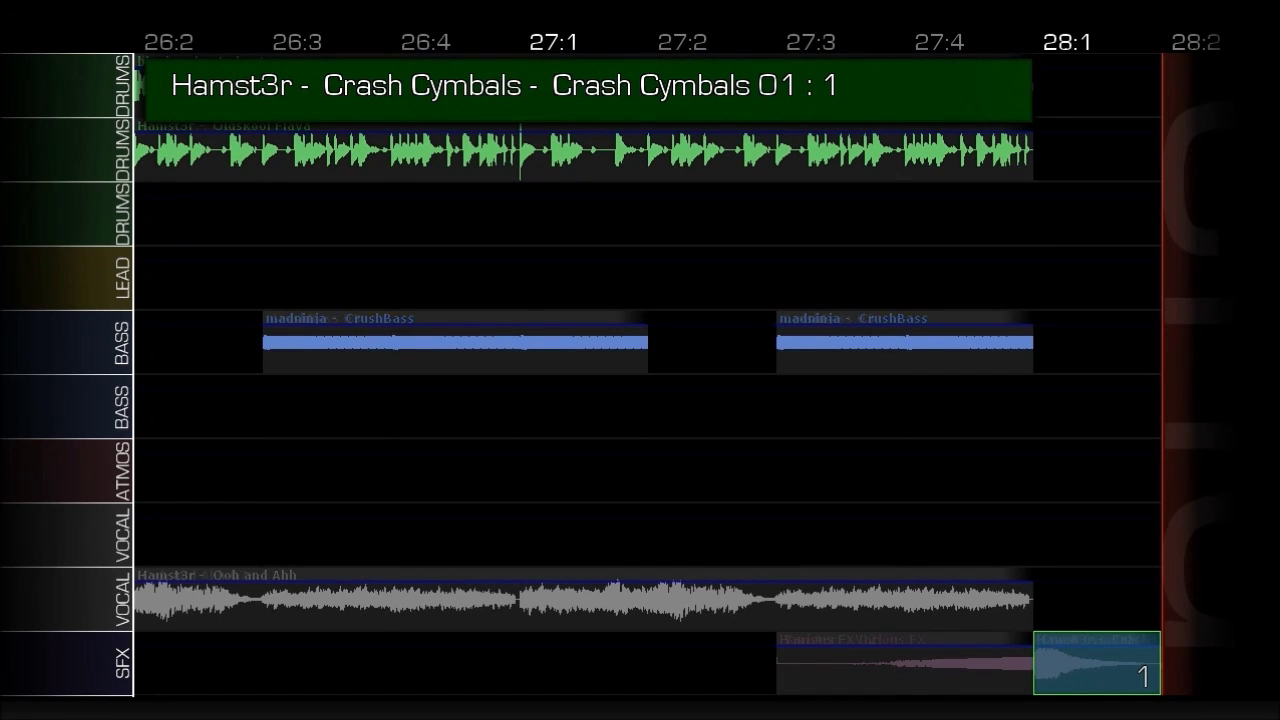
# Play the arrangement from 27:2 to hear the riser leading into the crash cymbal.
pyautogui.press('Up')
pyautogui.press('Left')
pyautogui.press('Left')
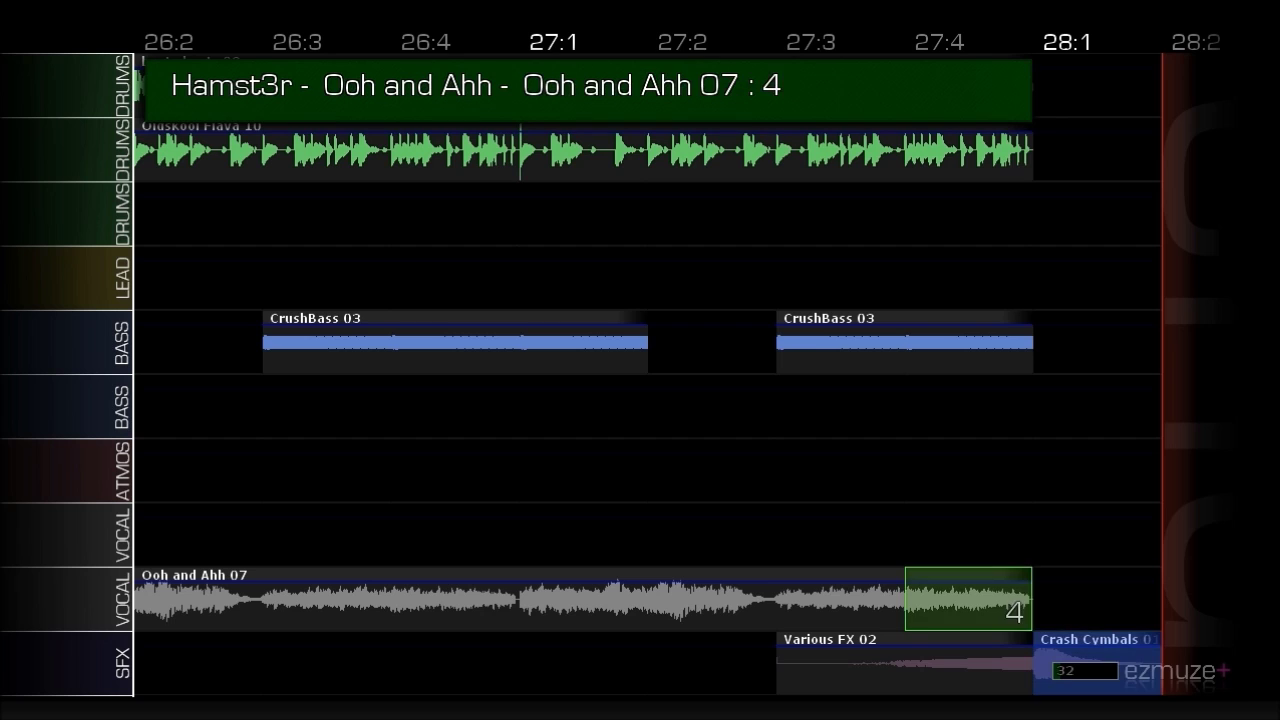
pyautogui.press('Right')
pyautogui.press('Down')
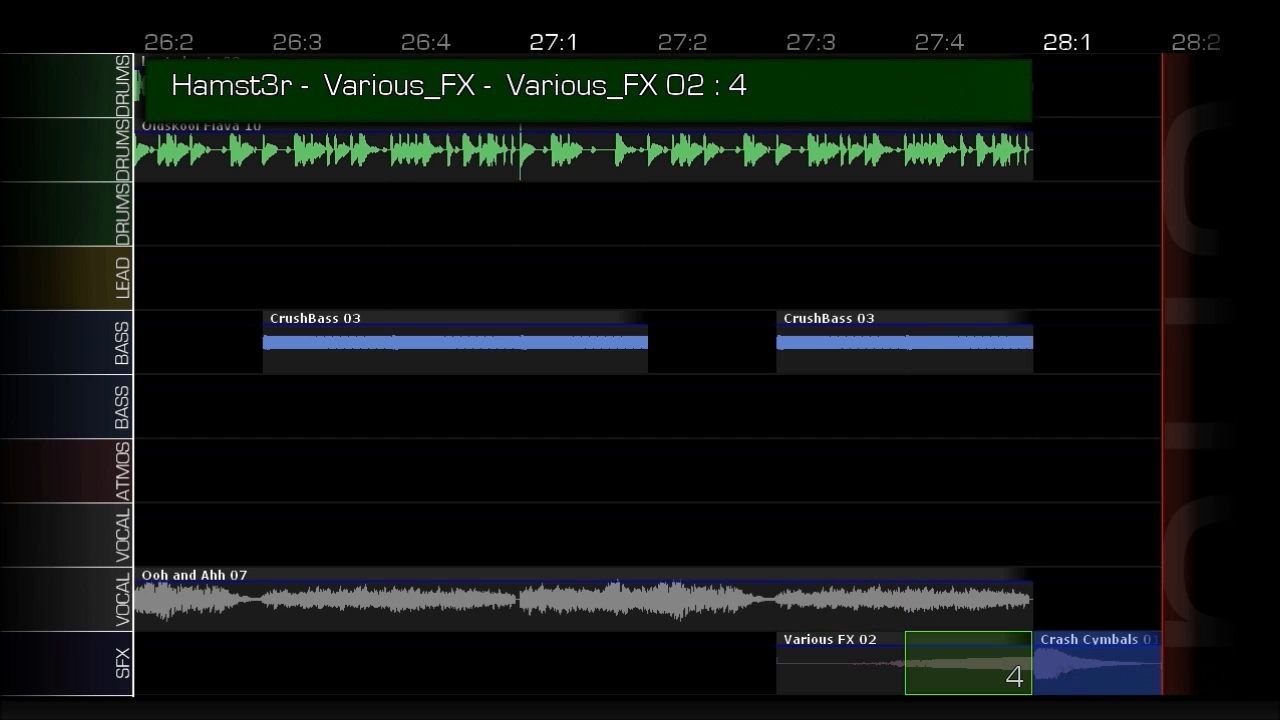
pyautogui.press('Left')
pyautogui.press('Left')
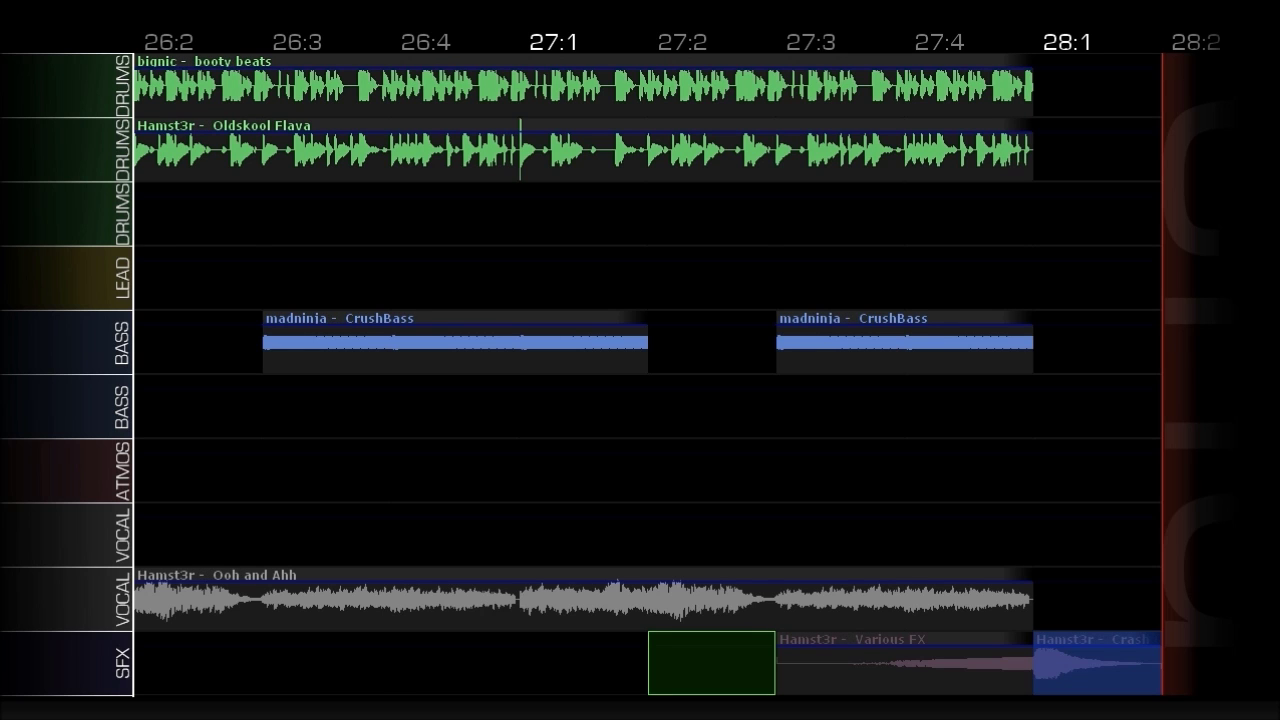
pyautogui.press('space')
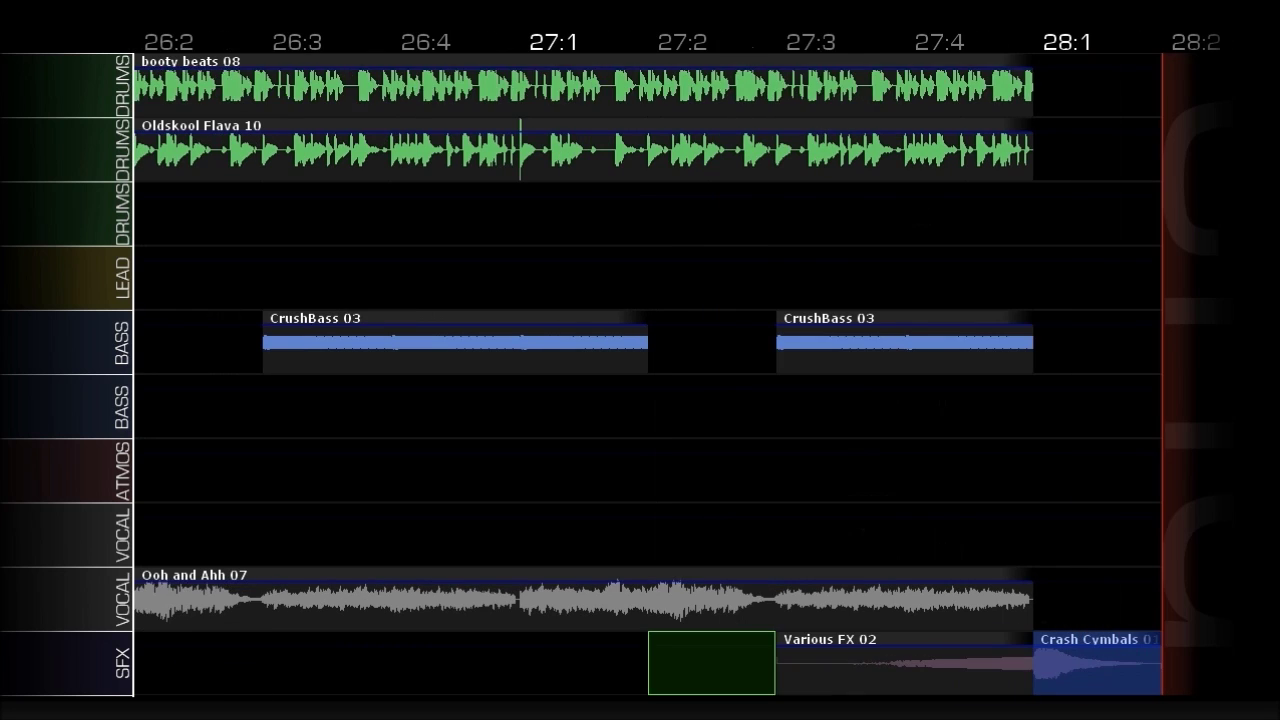
# Apply the Pitch Down 5 trigger effect to all four quarters of the Crash Cymbals 01 block at 28:1.
pyautogui.press('Right')
pyautogui.press('Tab')
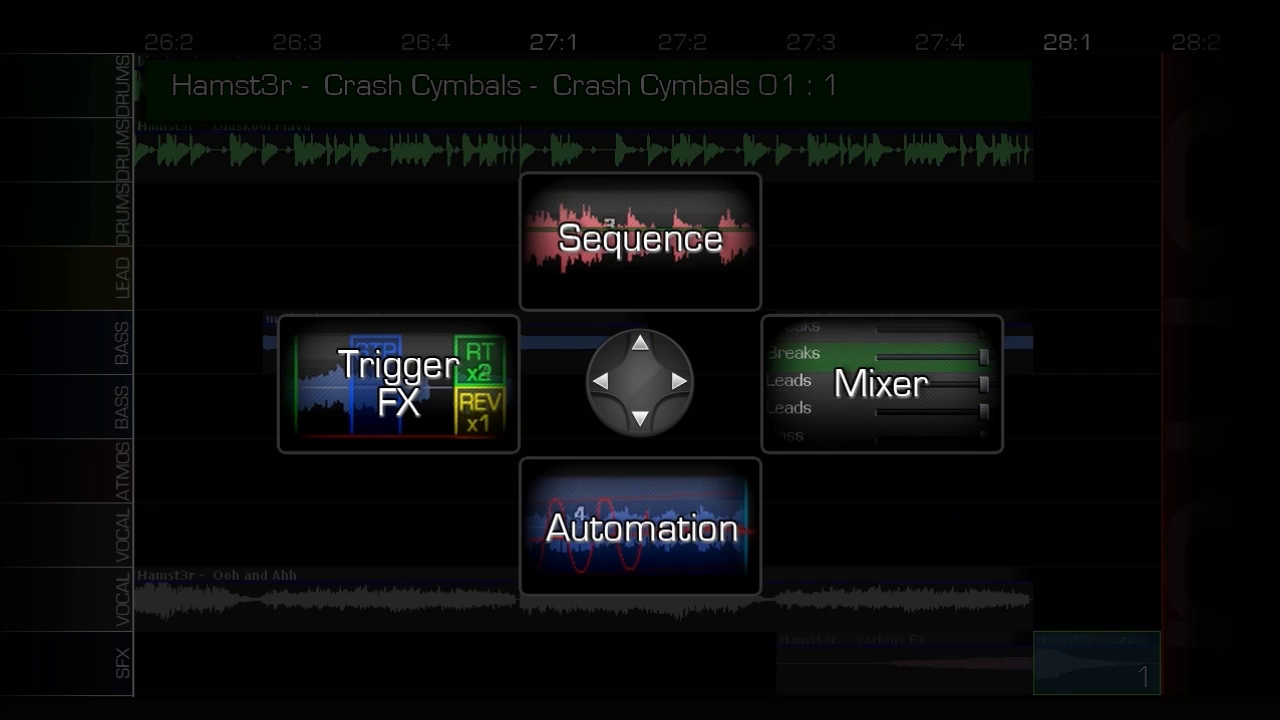
pyautogui.press('Escape')
pyautogui.press('Return')
pyautogui.press('Left')
pyautogui.press('Return')
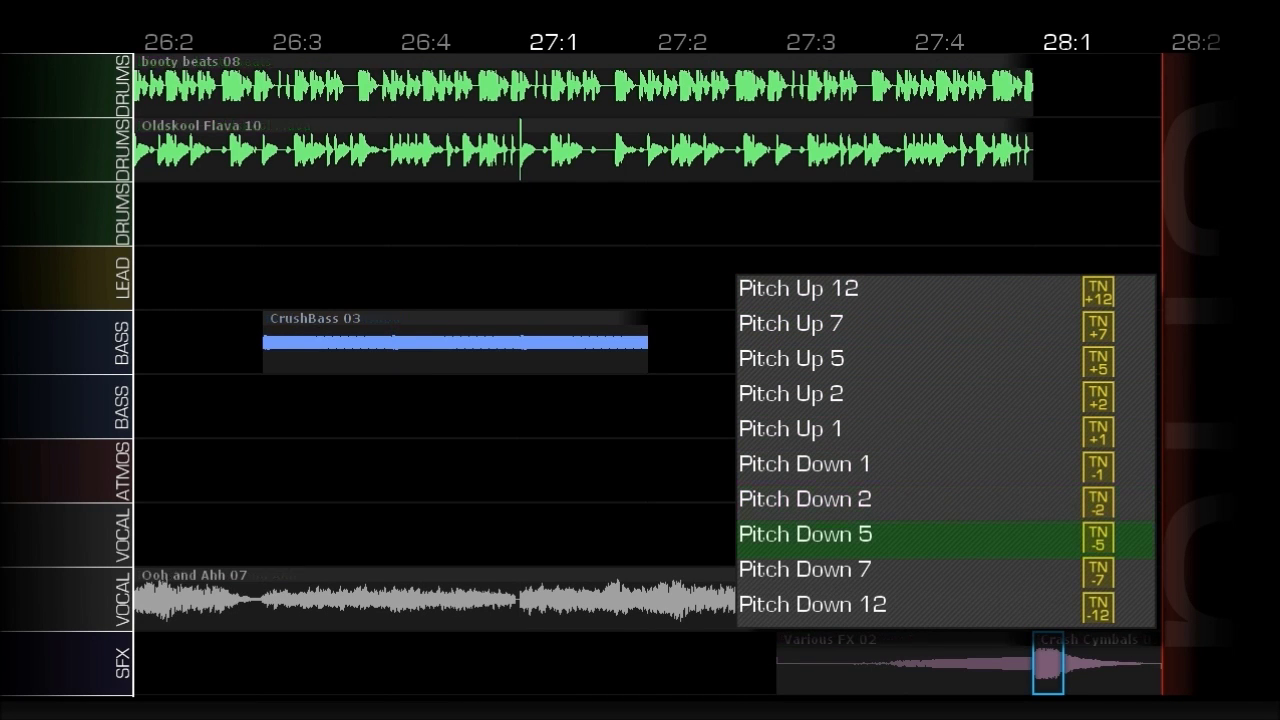
pyautogui.press('Return')
pyautogui.press('Right')
pyautogui.press('Return')
pyautogui.press('Return')
pyautogui.press('Right')
pyautogui.press('Return')
pyautogui.press('Return')
pyautogui.press('Right')
pyautogui.press('Return')
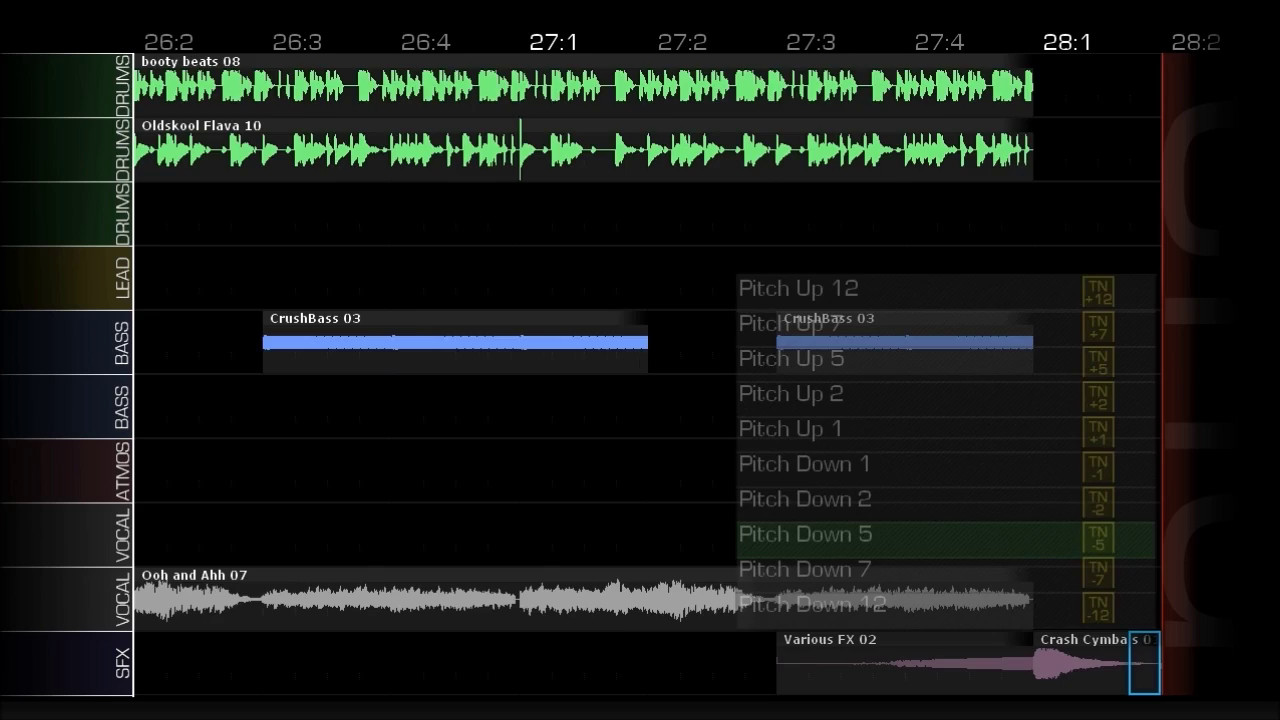
pyautogui.press('Return')
pyautogui.press('Escape')
pyautogui.press('Escape')
# Open the automation of the SFX blocks from 27:3 and switch the edited effect from LowPass to another one.
pyautogui.press('Left')
pyautogui.press('Left')
pyautogui.press('Escape')
pyautogui.press('Down')
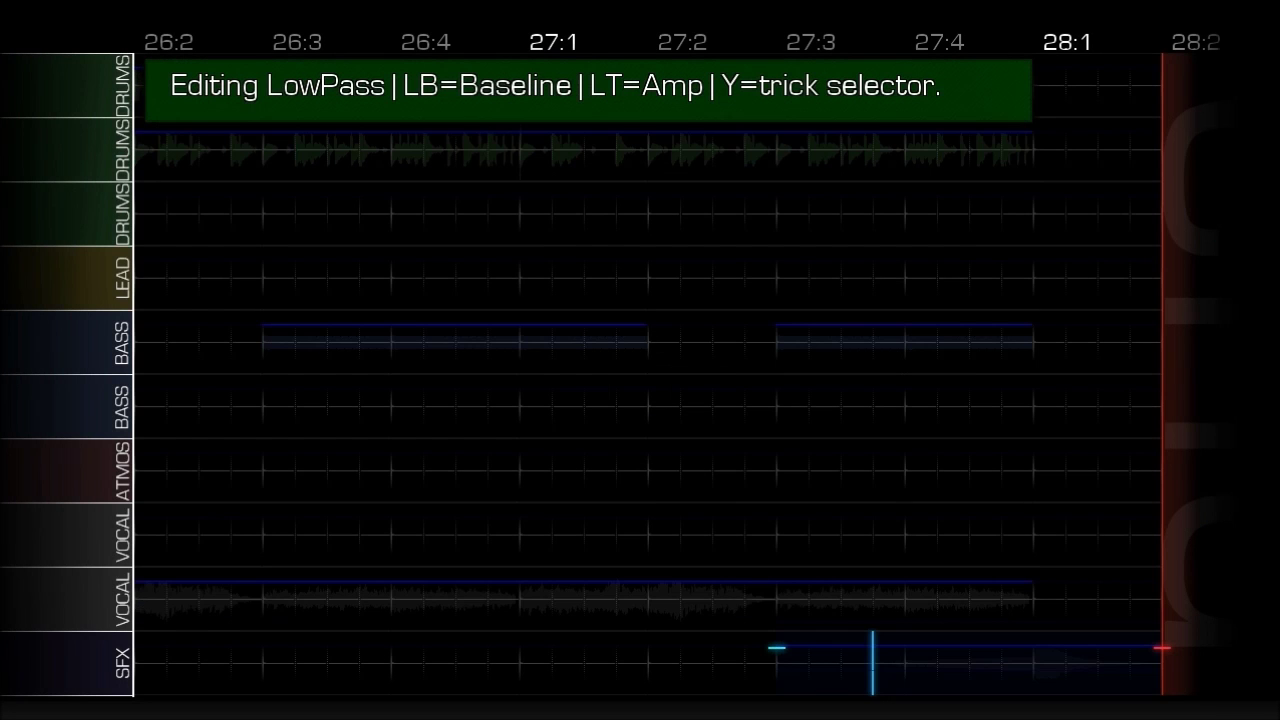
pyautogui.press('y')
pyautogui.press('Escape')
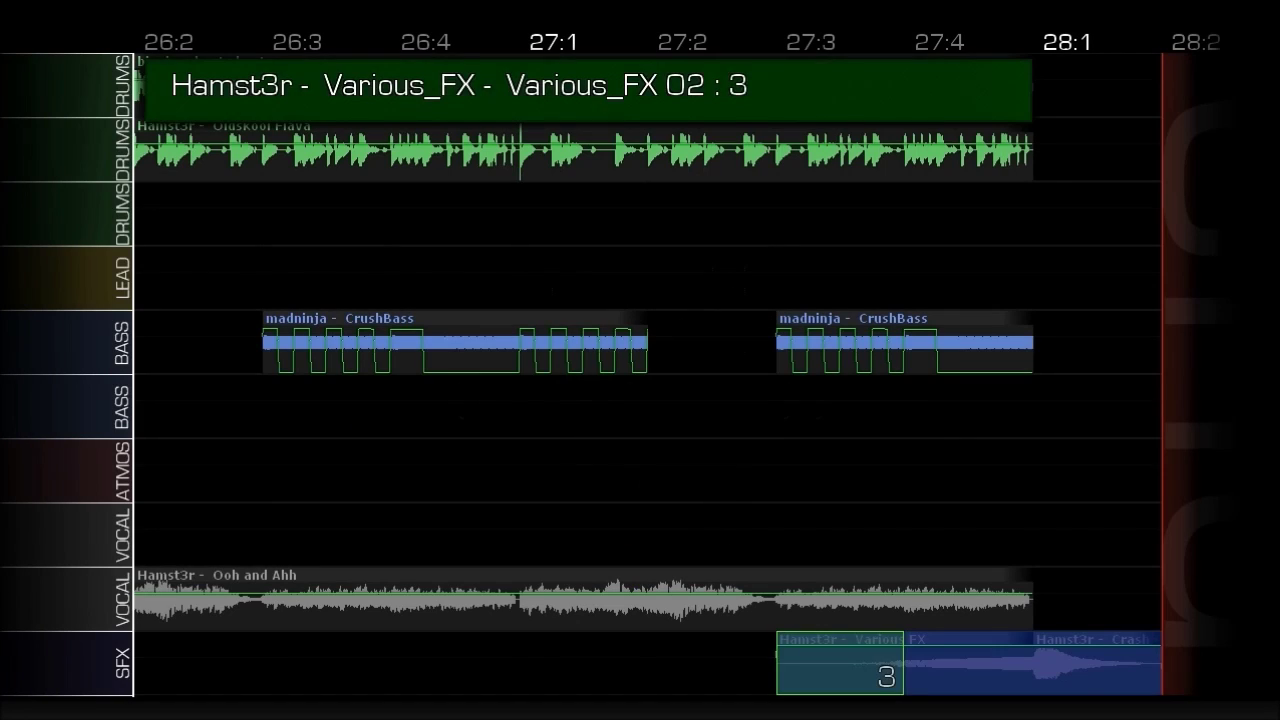
# Play the sequence again from 27:2 to check the riser and the pitched-down crash.
pyautogui.press('Left')
pyautogui.press('Left')
pyautogui.press('Right')
pyautogui.press('space')
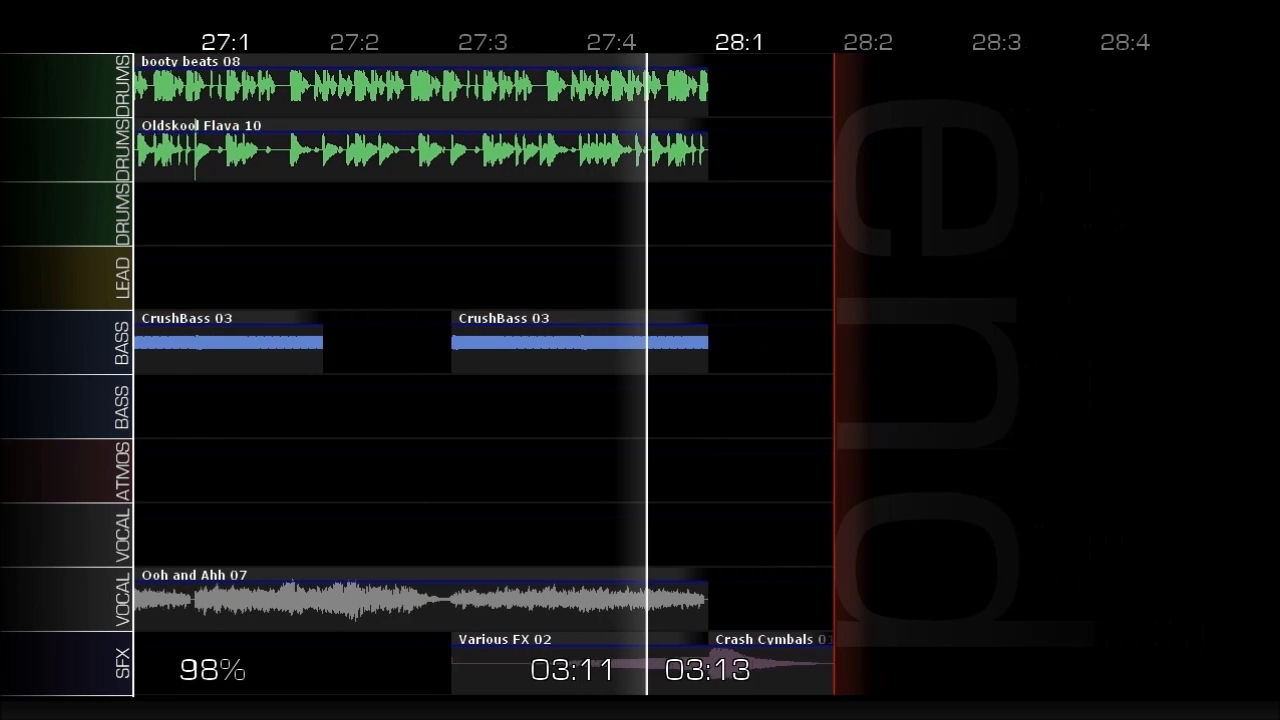
pyautogui.press('space')
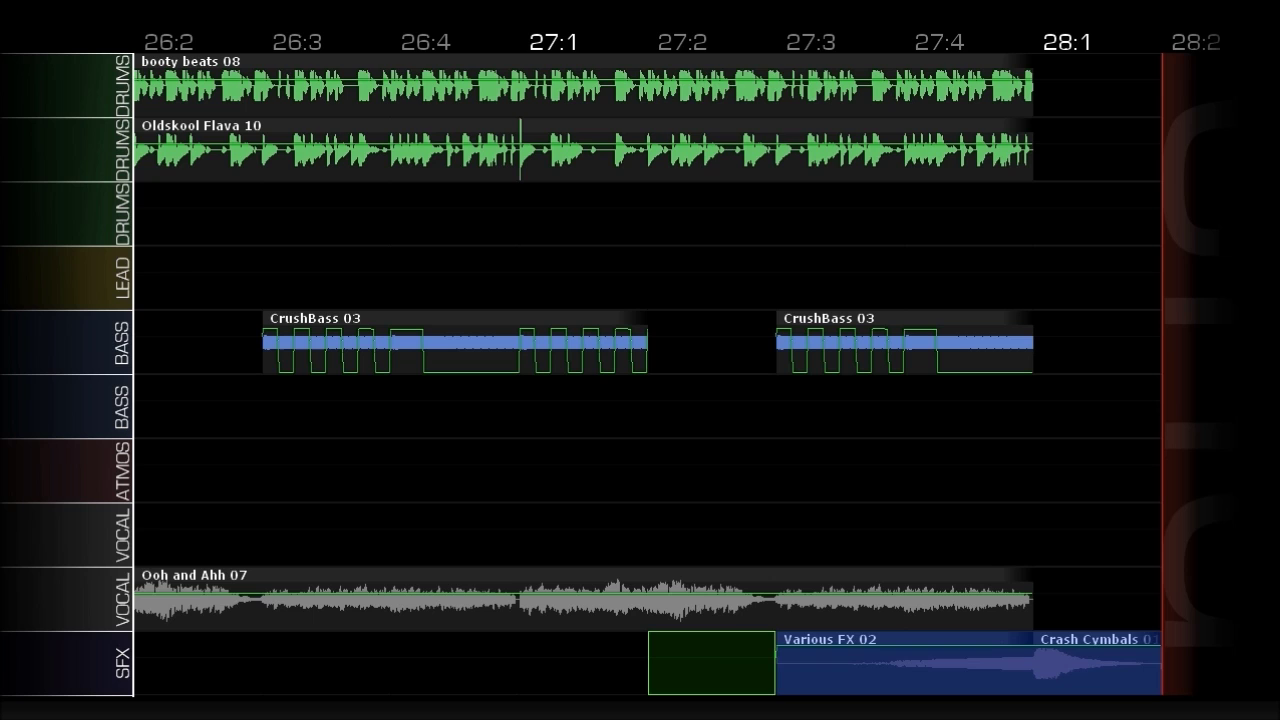
# Return to the start of the arrangement at 0:1 and play the whole track from there.
pyautogui.press('Up')
pyautogui.press('Up')
pyautogui.press('Up')
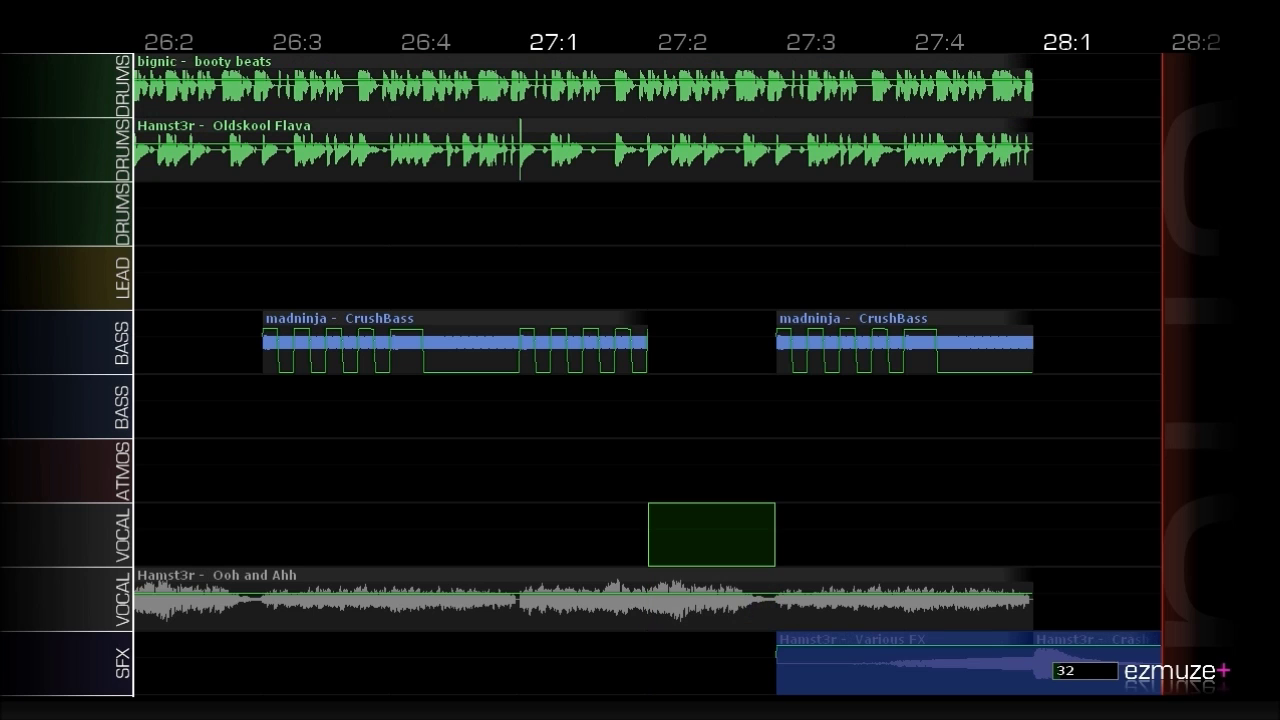
pyautogui.press('Up')
pyautogui.press('Up')
pyautogui.press('Up')
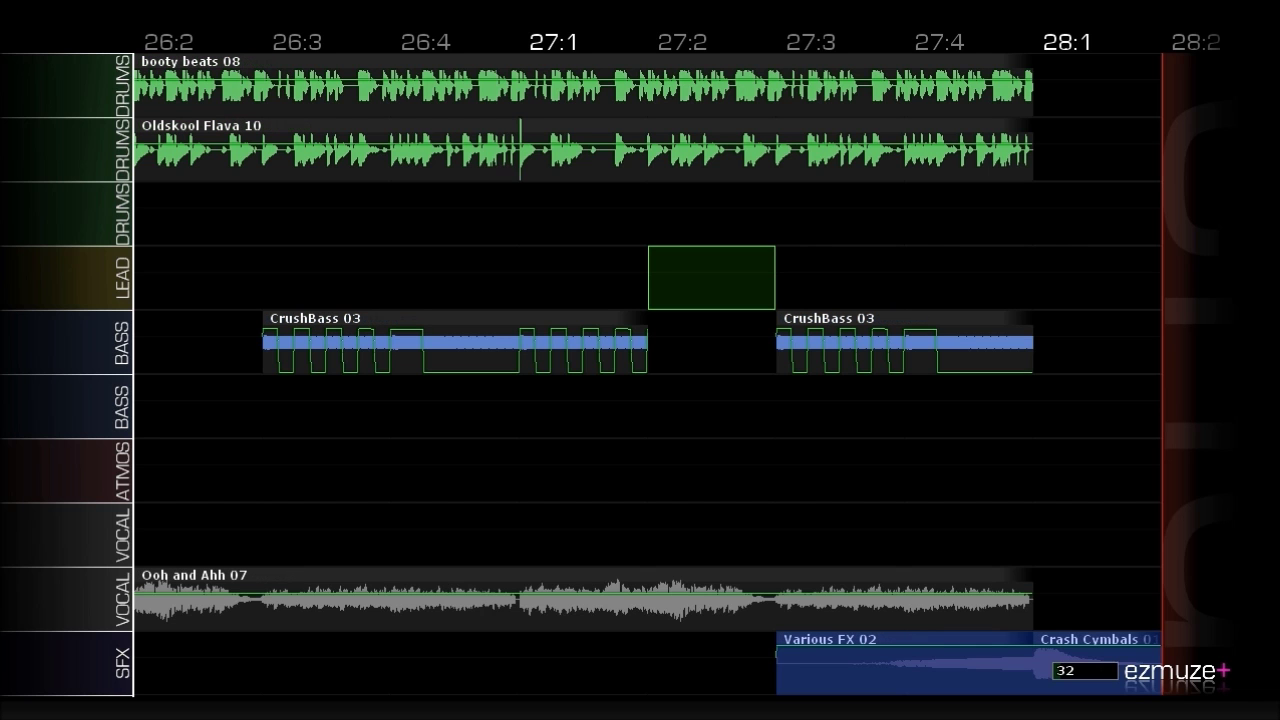
pyautogui.press('Left')
pyautogui.press('Left')
pyautogui.press('Left')
pyautogui.press('Left')
pyautogui.press('Left')
pyautogui.press('Left')
pyautogui.press('Left')
pyautogui.press('Left')
pyautogui.press('Left')
pyautogui.press('Left')
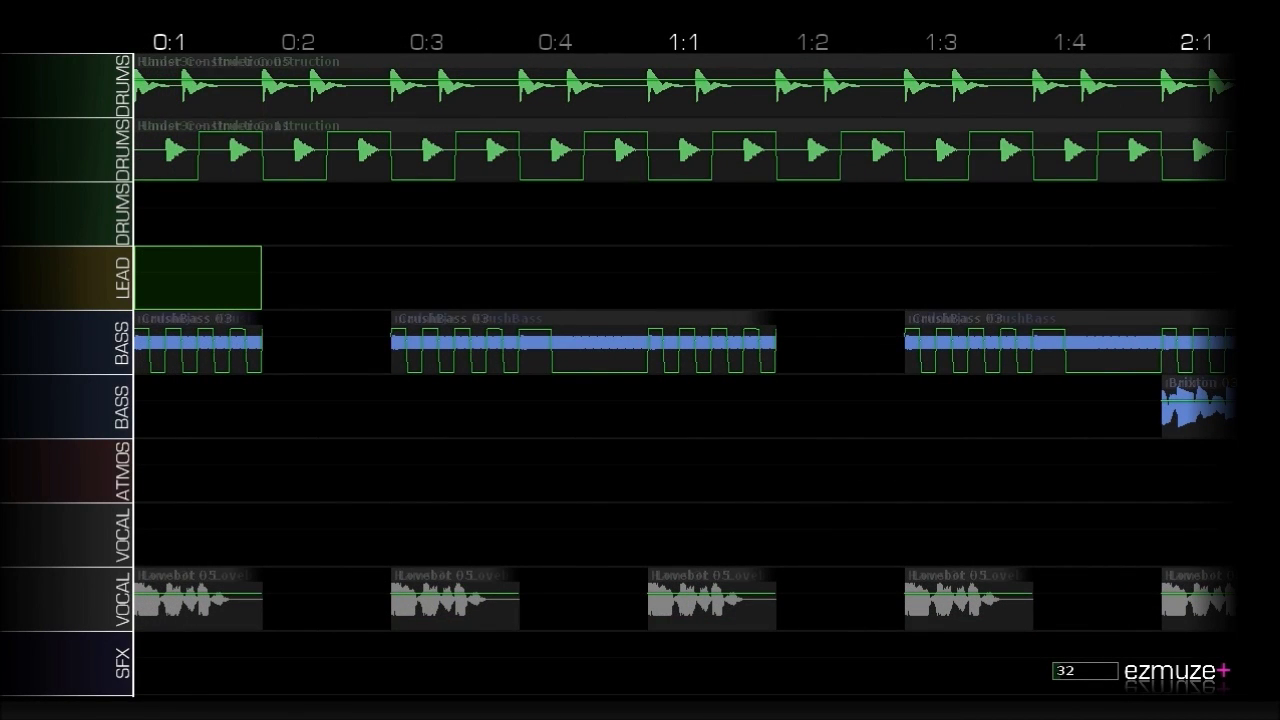
pyautogui.press('space')
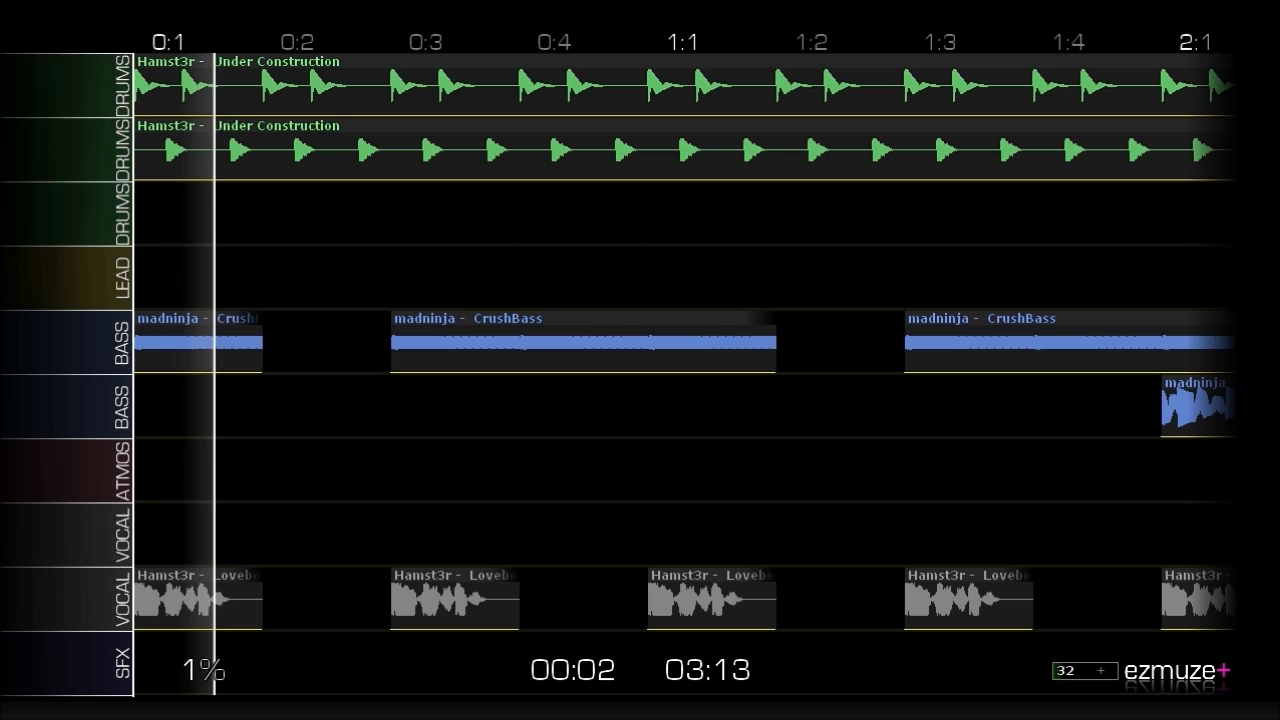